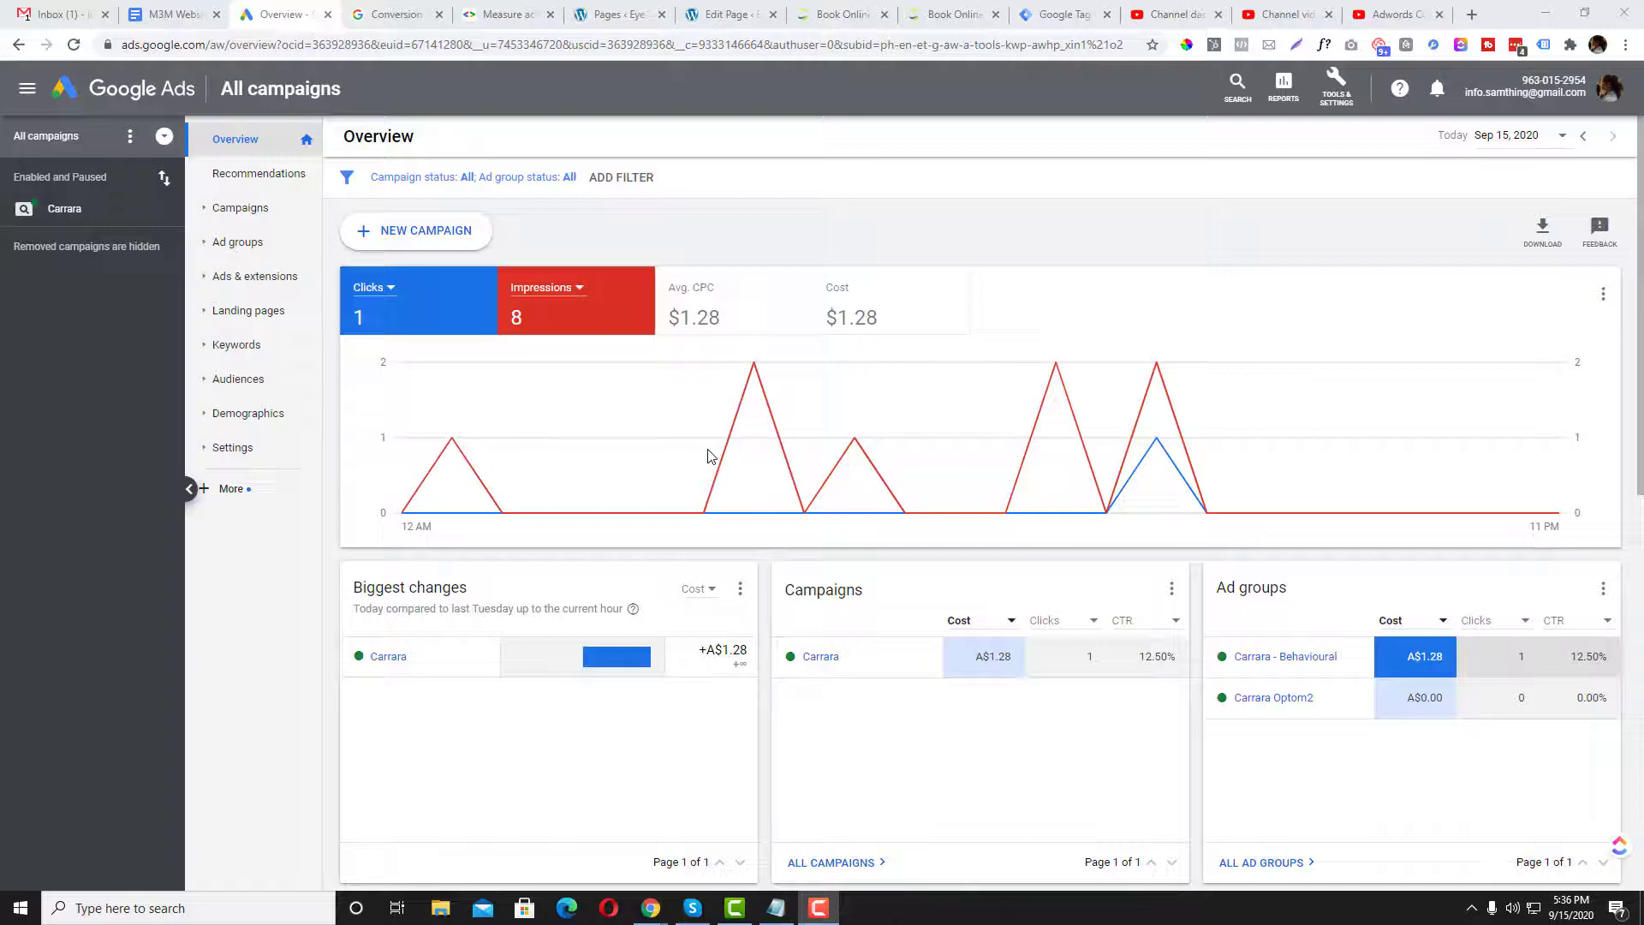
# - Open the account's list of conversion actions
pyautogui.scroll(-3, 976, 514)
pyautogui.scroll(3, 978, 522)
pyautogui.click(1320, 101)
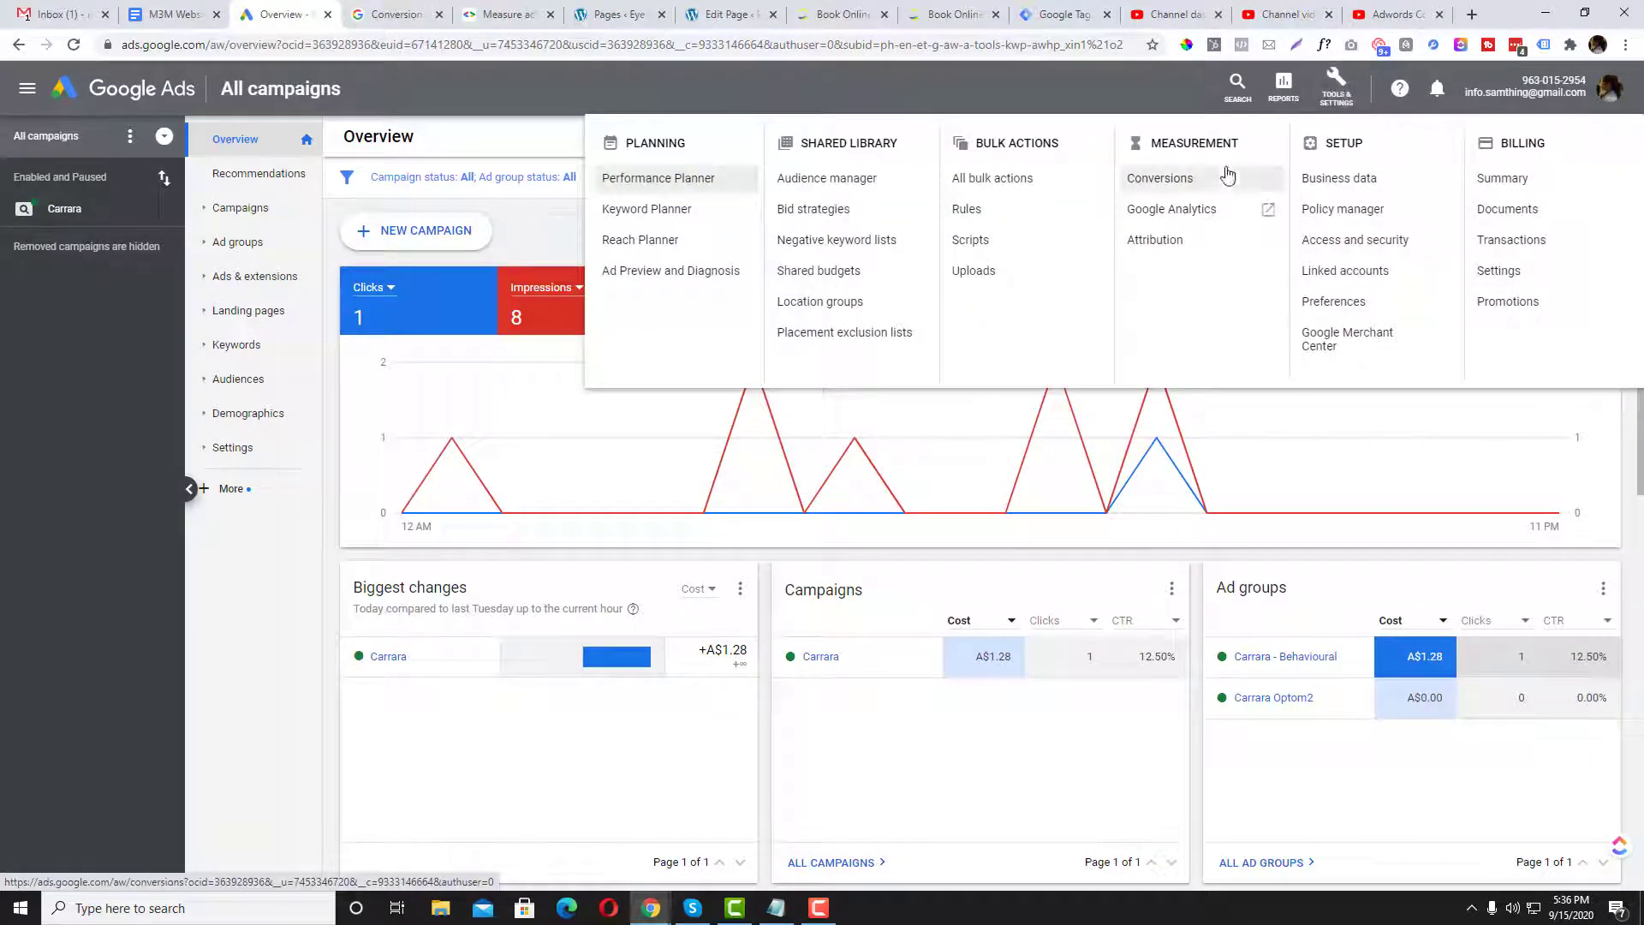
pyautogui.click(1201, 181)
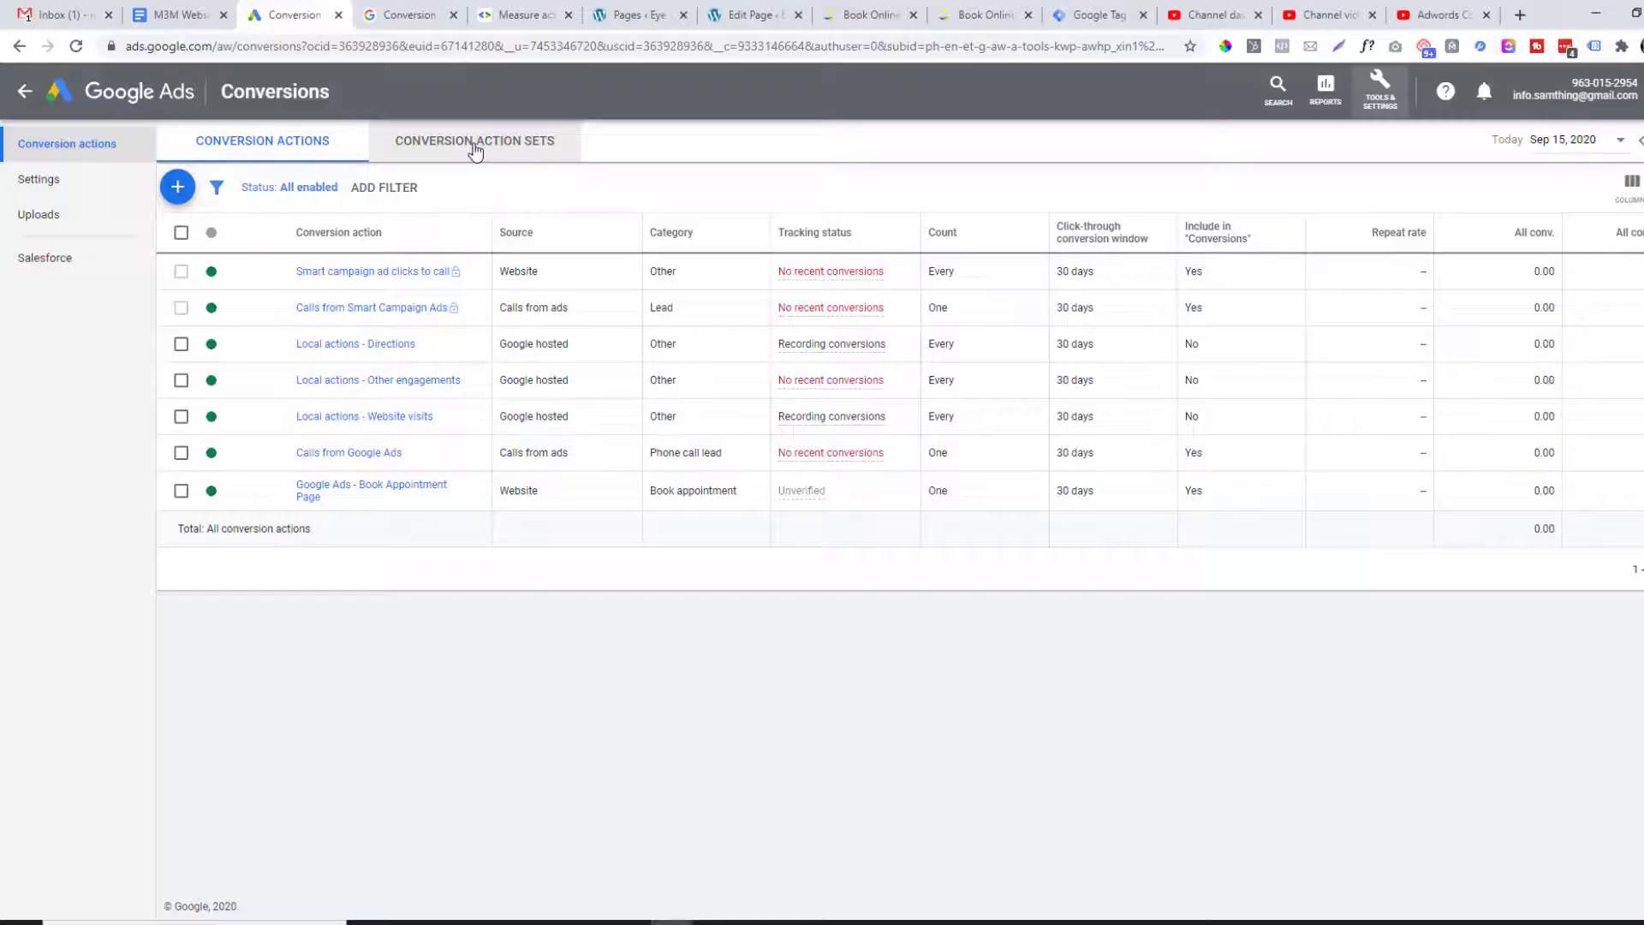
pyautogui.click(476, 146)
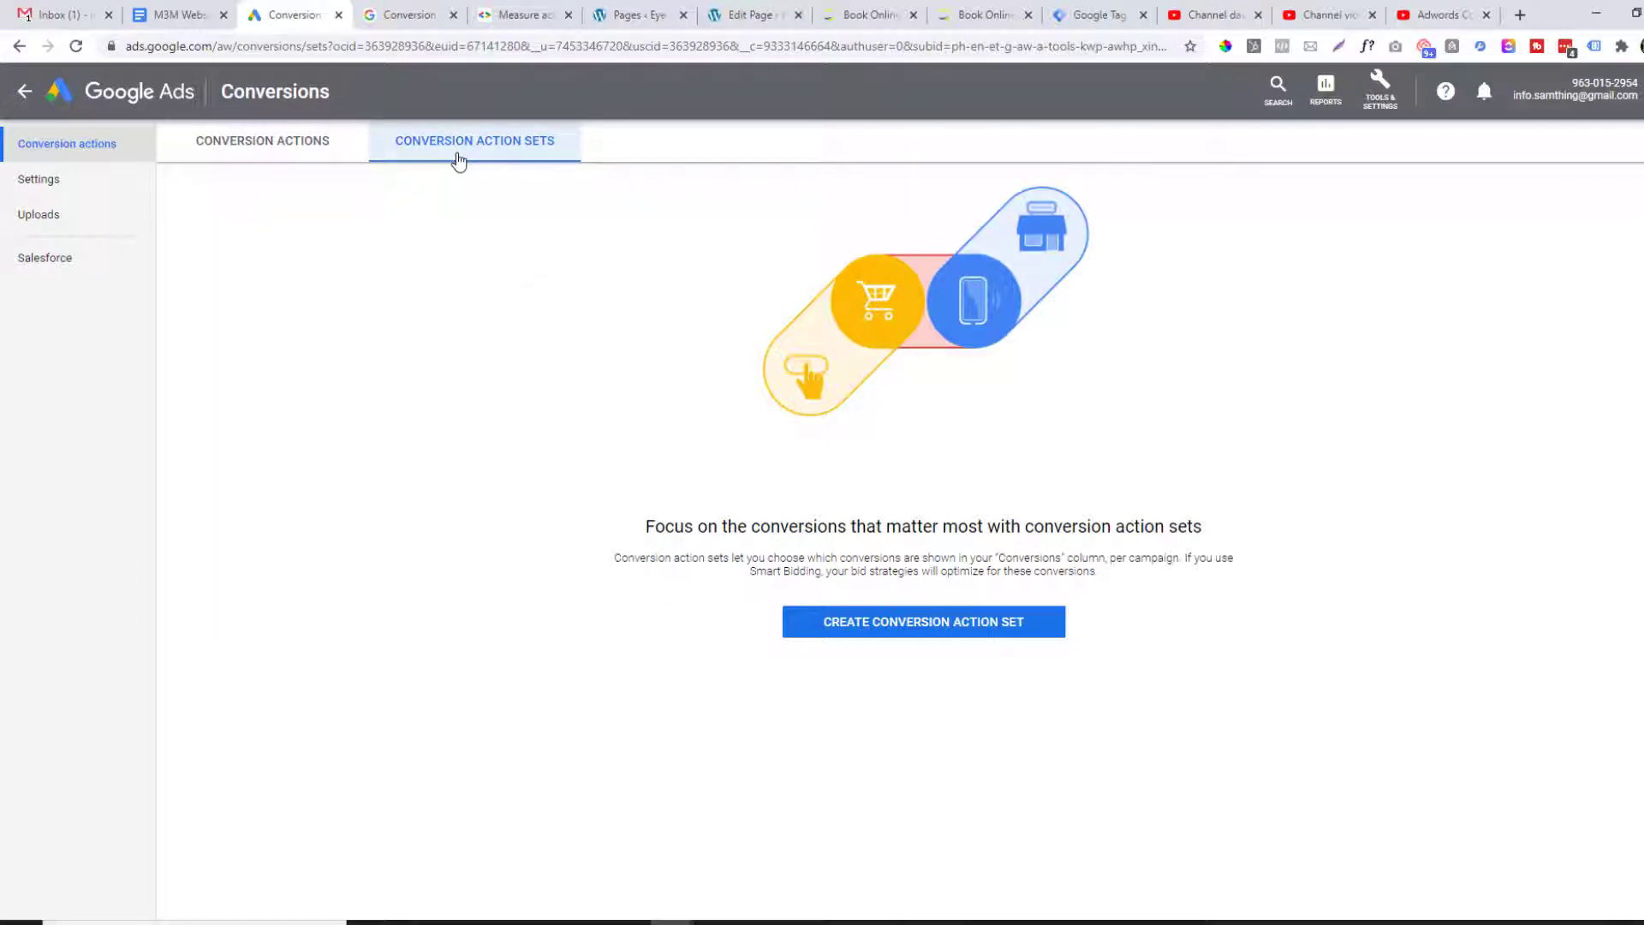
pyautogui.click(896, 630)
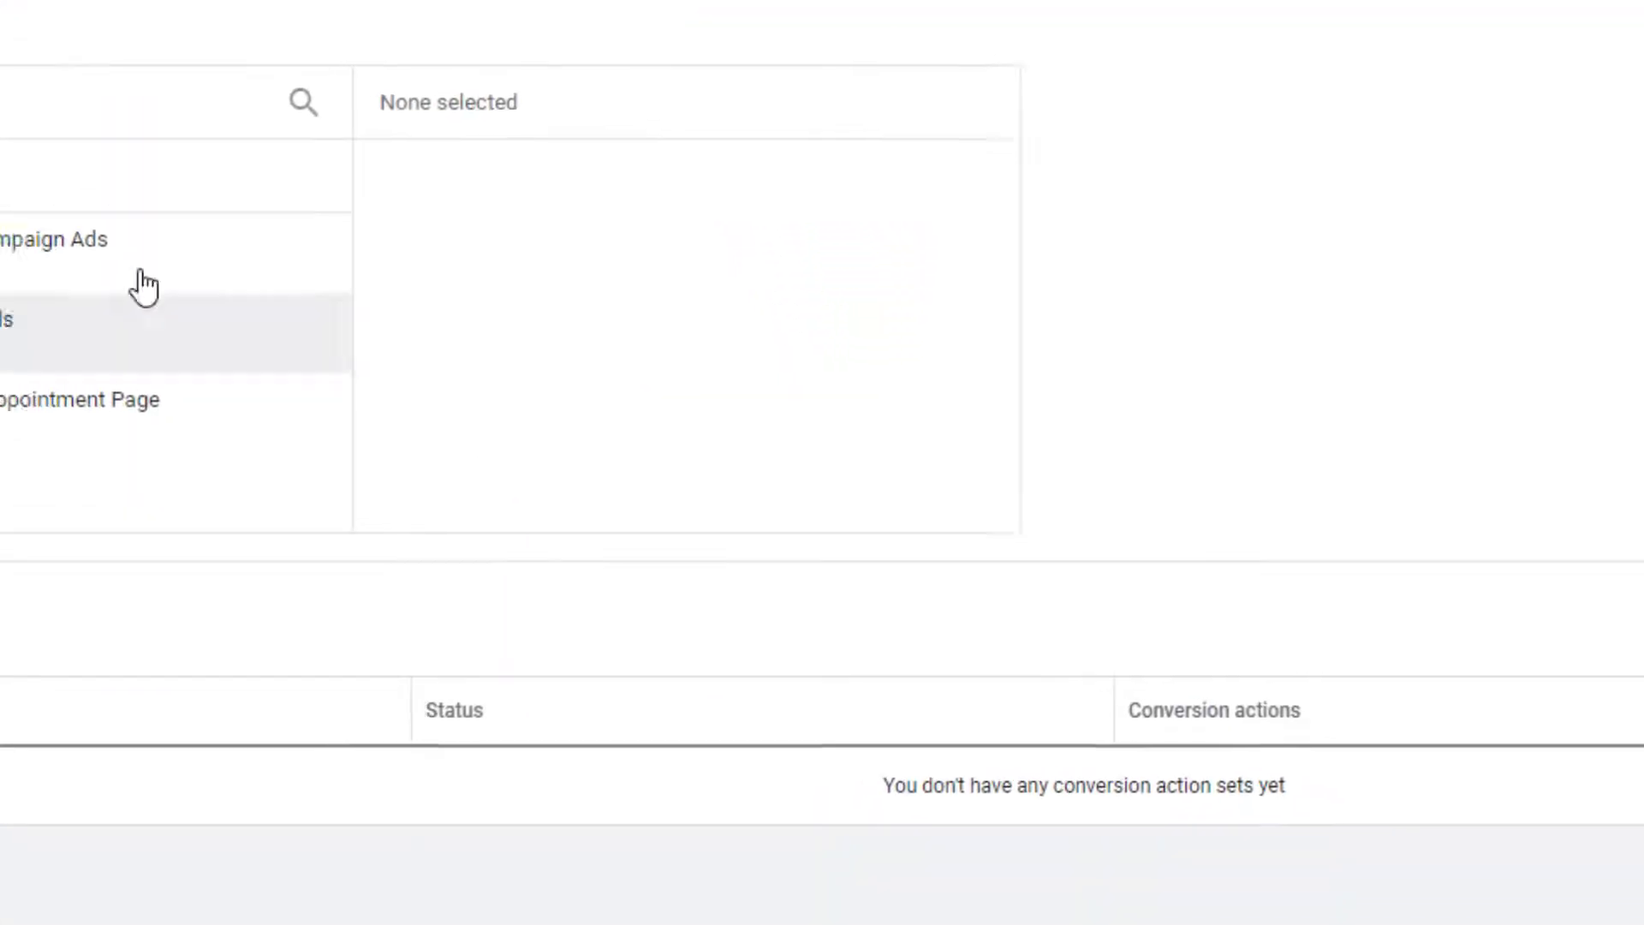
pyautogui.click(325, 9)
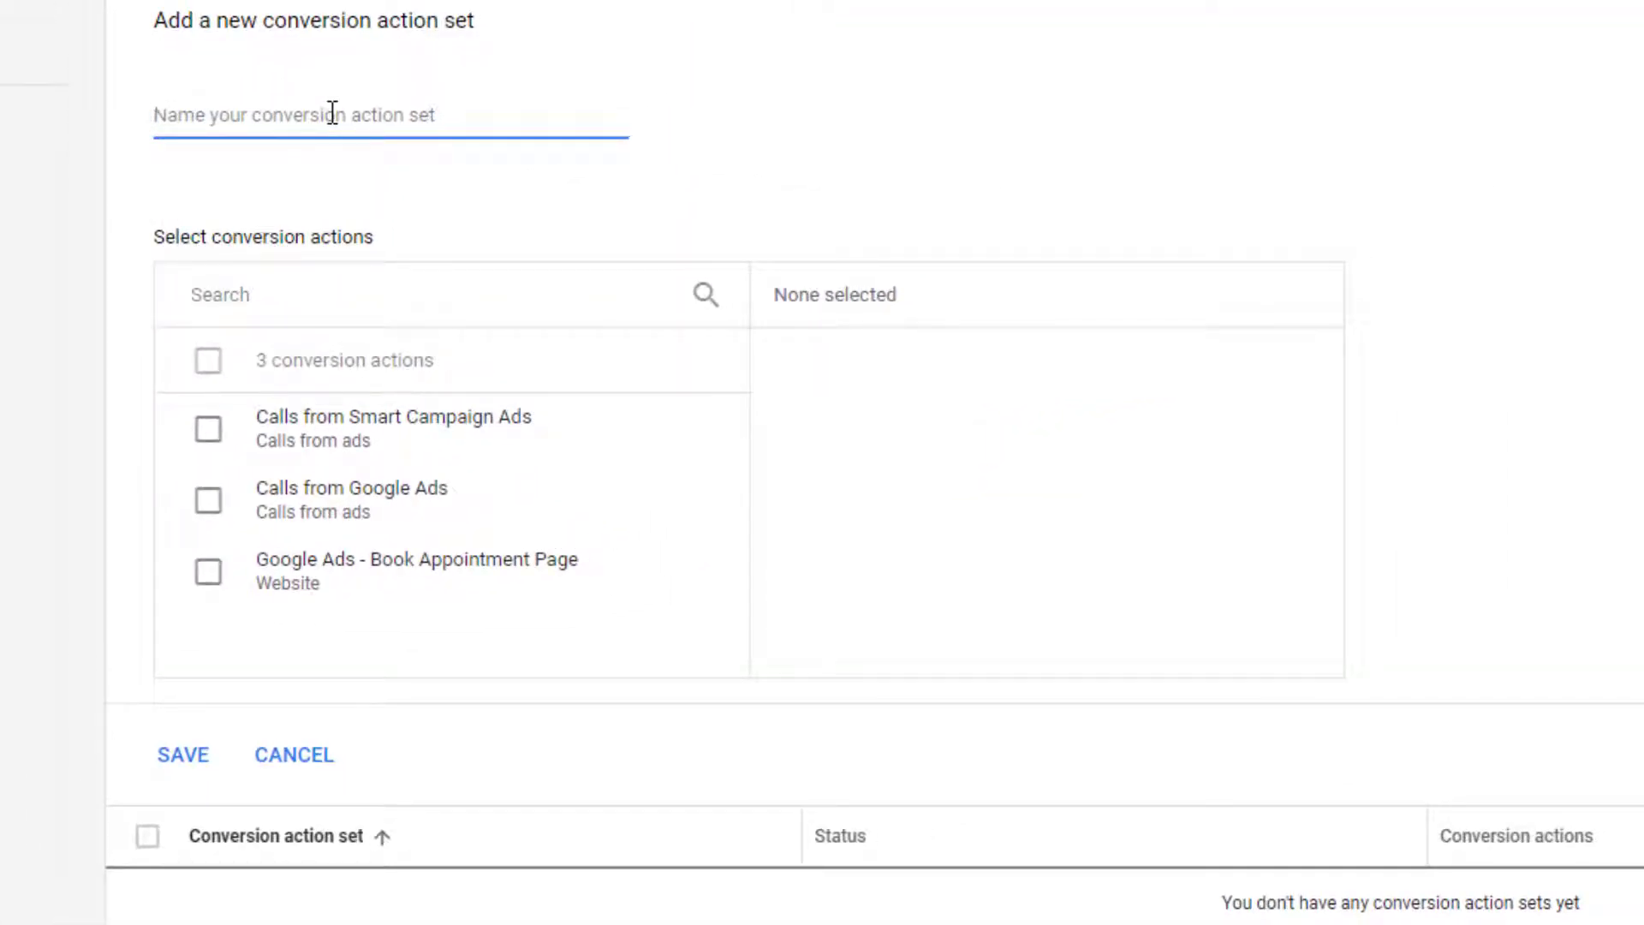
pyautogui.write('Booking')
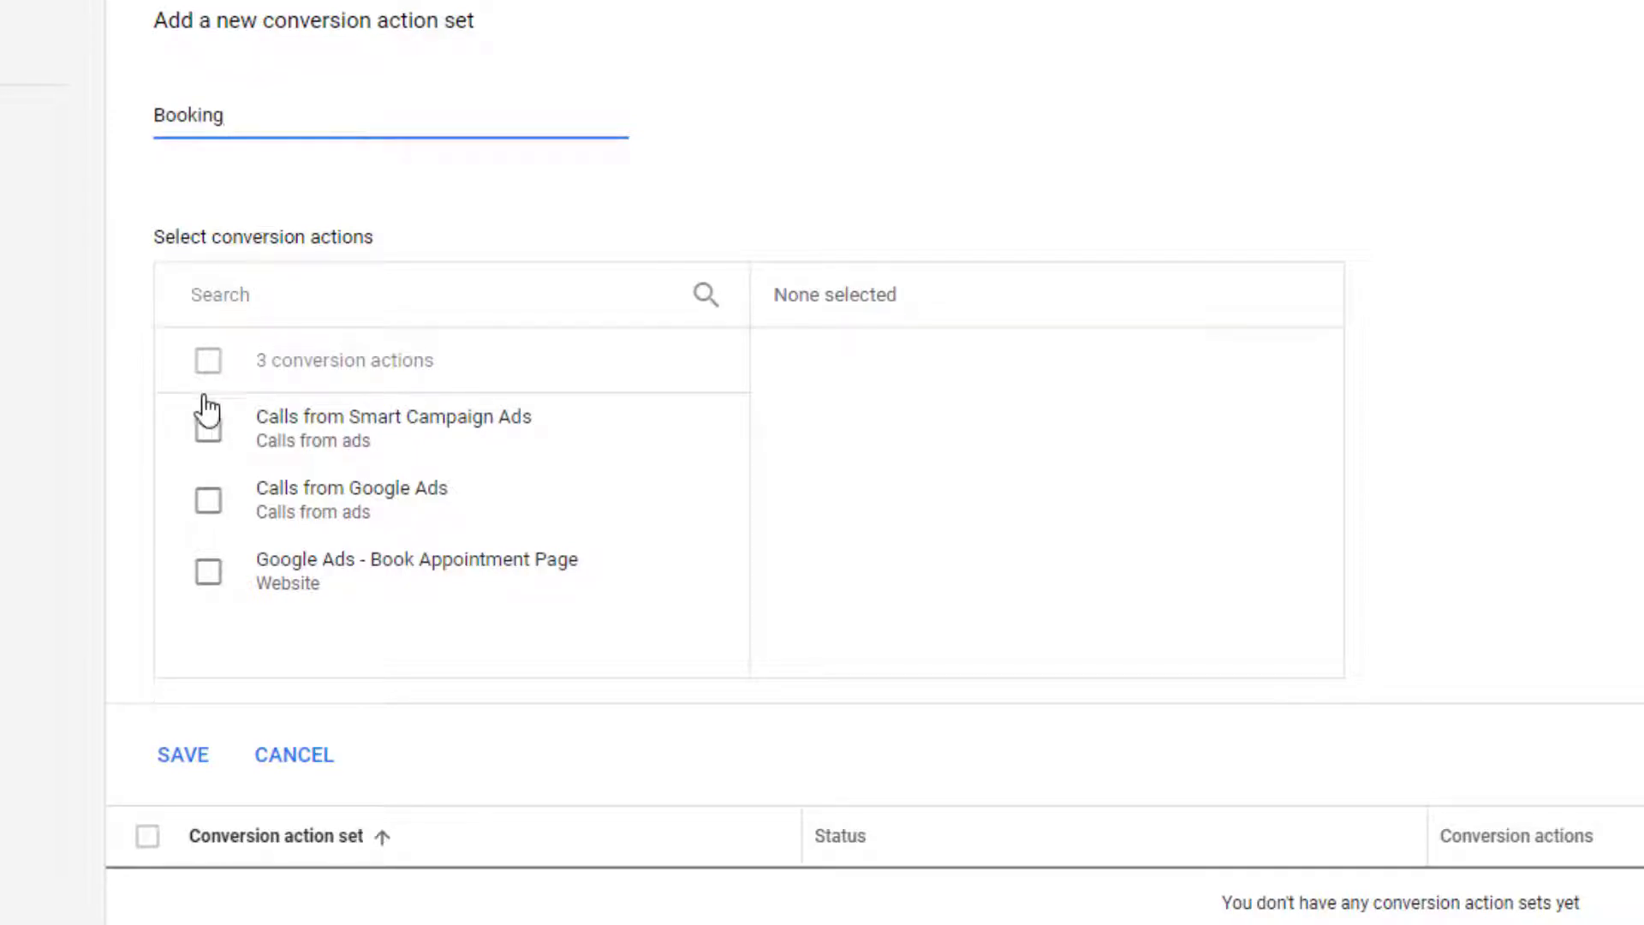
pyautogui.click(208, 362)
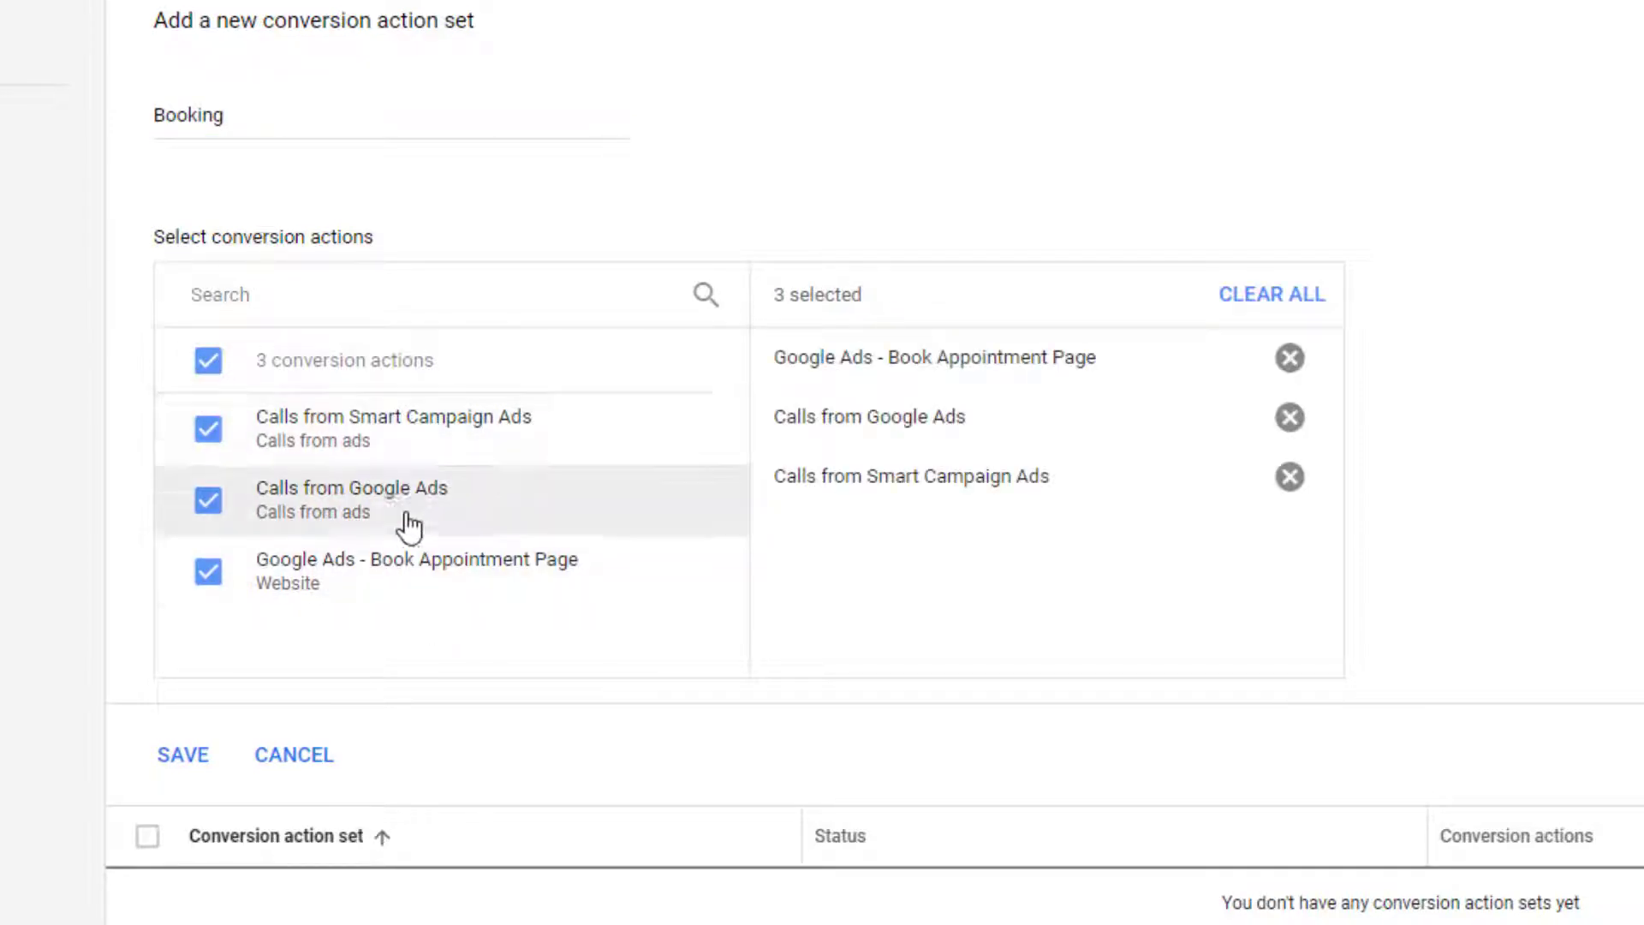
pyautogui.click(312, 111)
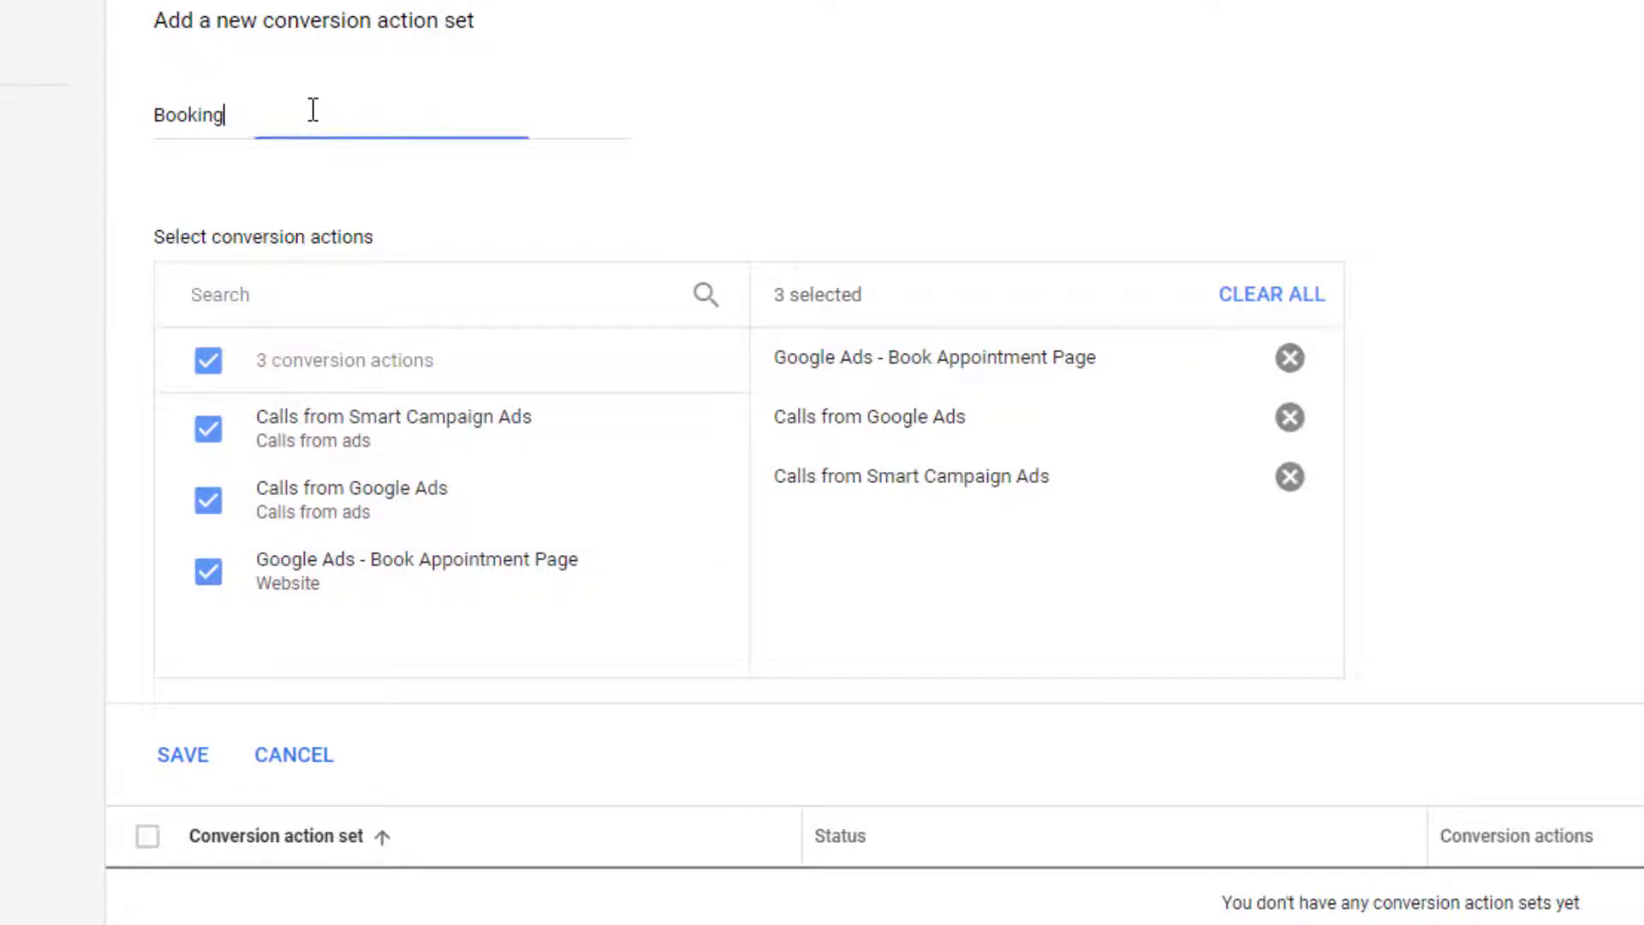
pyautogui.click(300, 755)
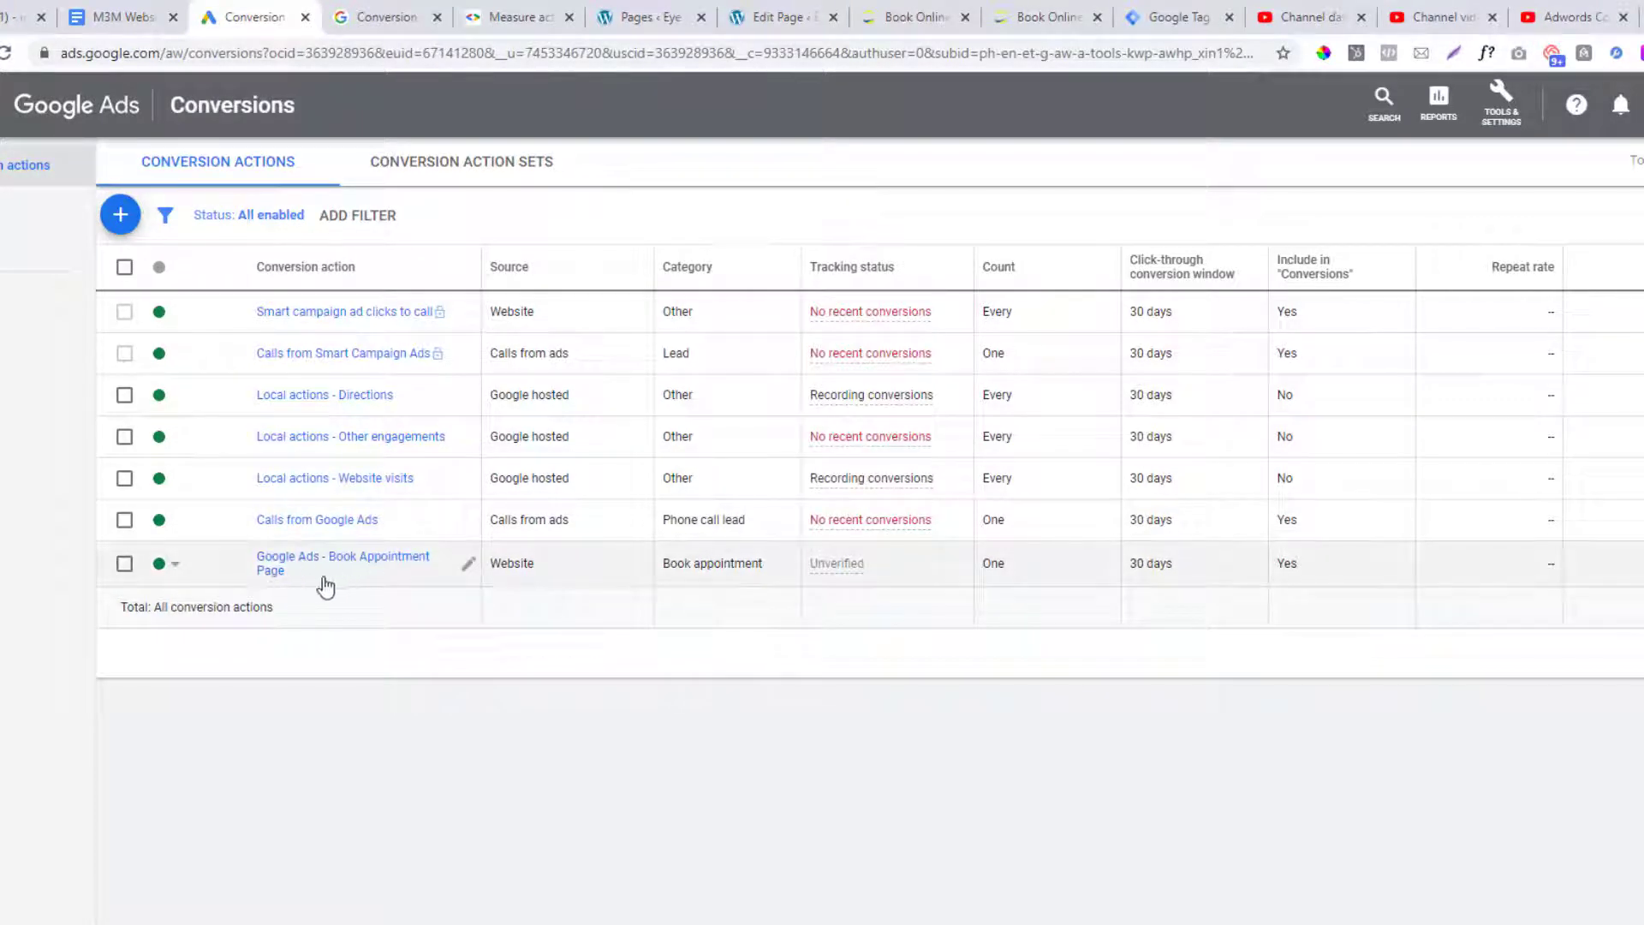
# - Start a new website conversion action in the Book appointment category and name it "Book appointment"
pyautogui.click(121, 216)
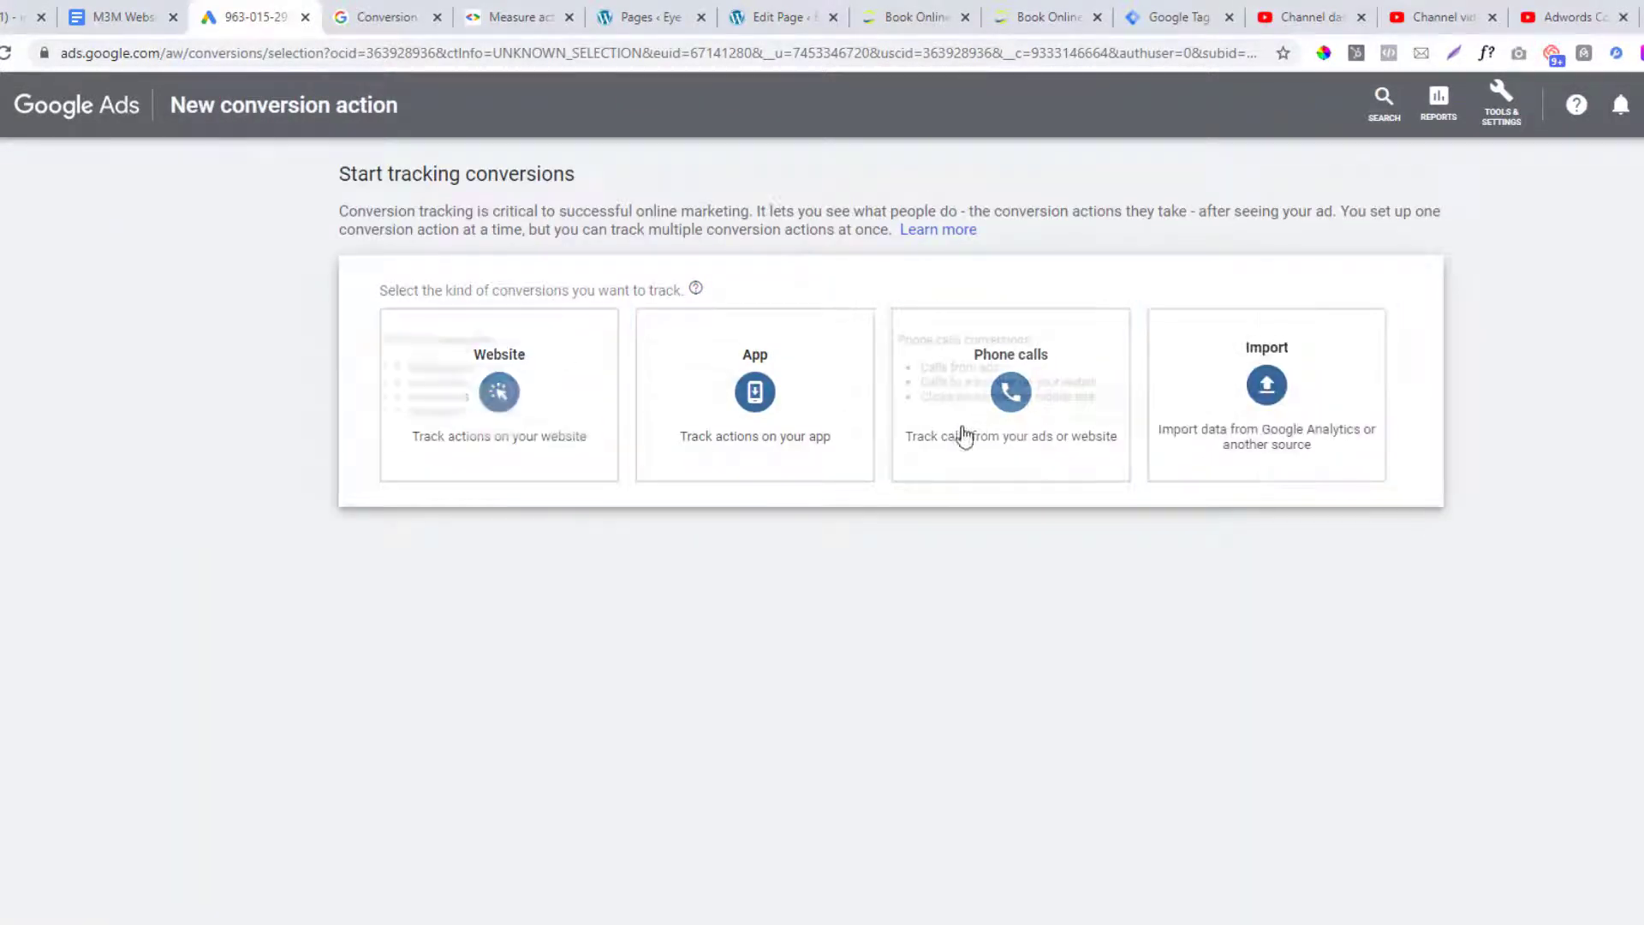
pyautogui.click(586, 405)
pyautogui.scroll(-2, 658, 489)
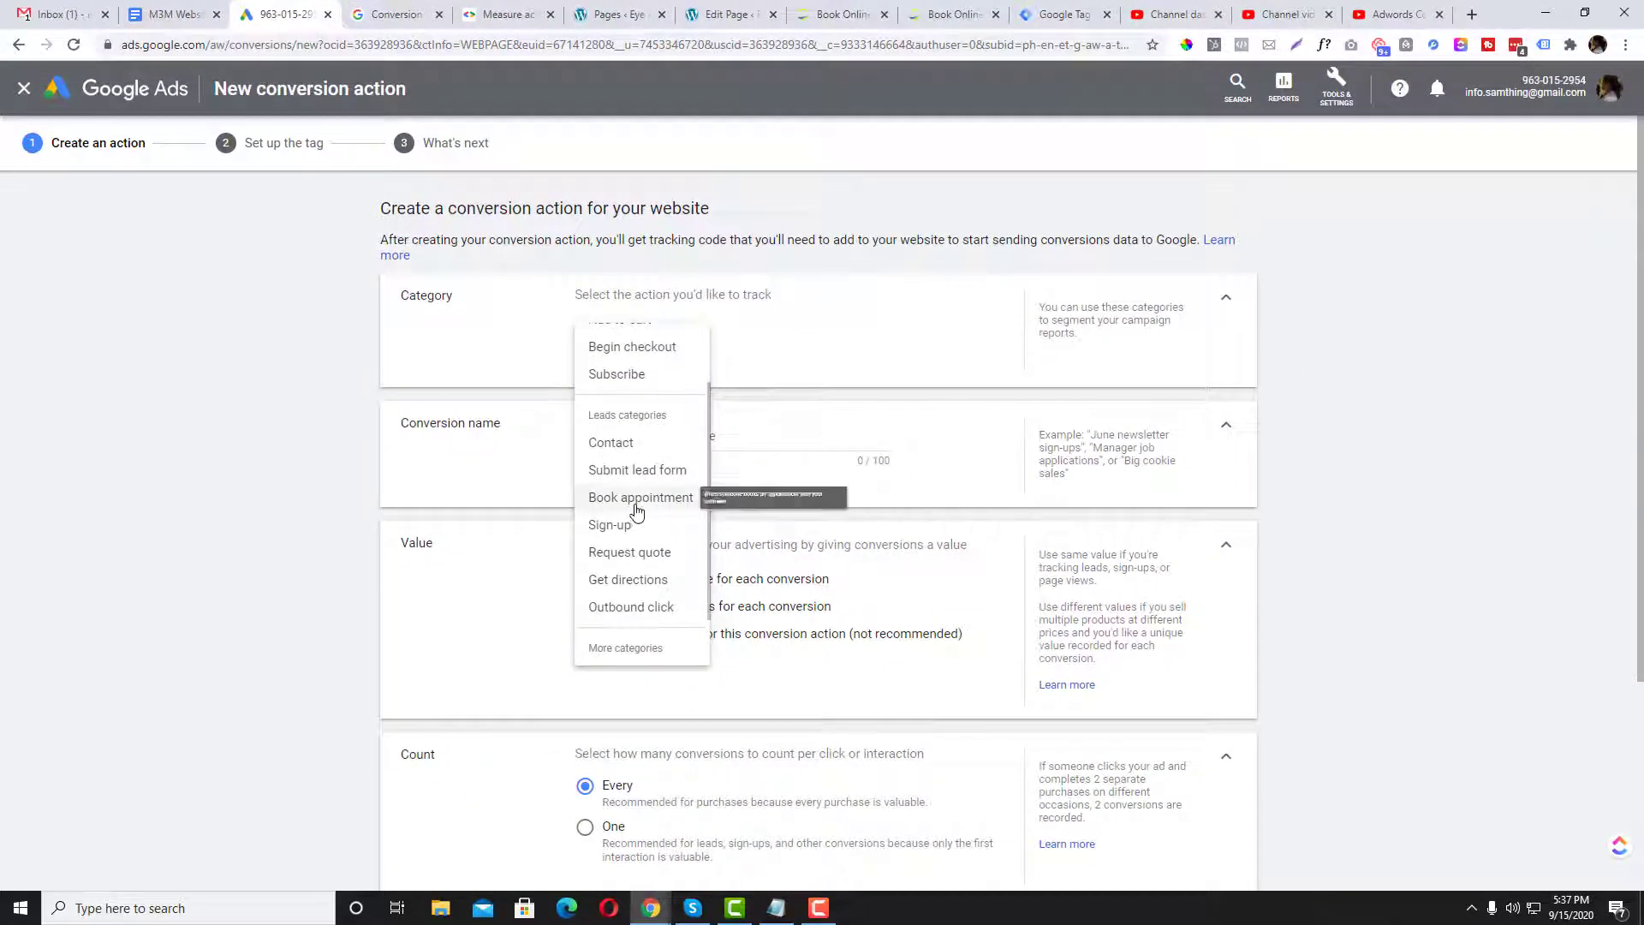
pyautogui.click(839, 14)
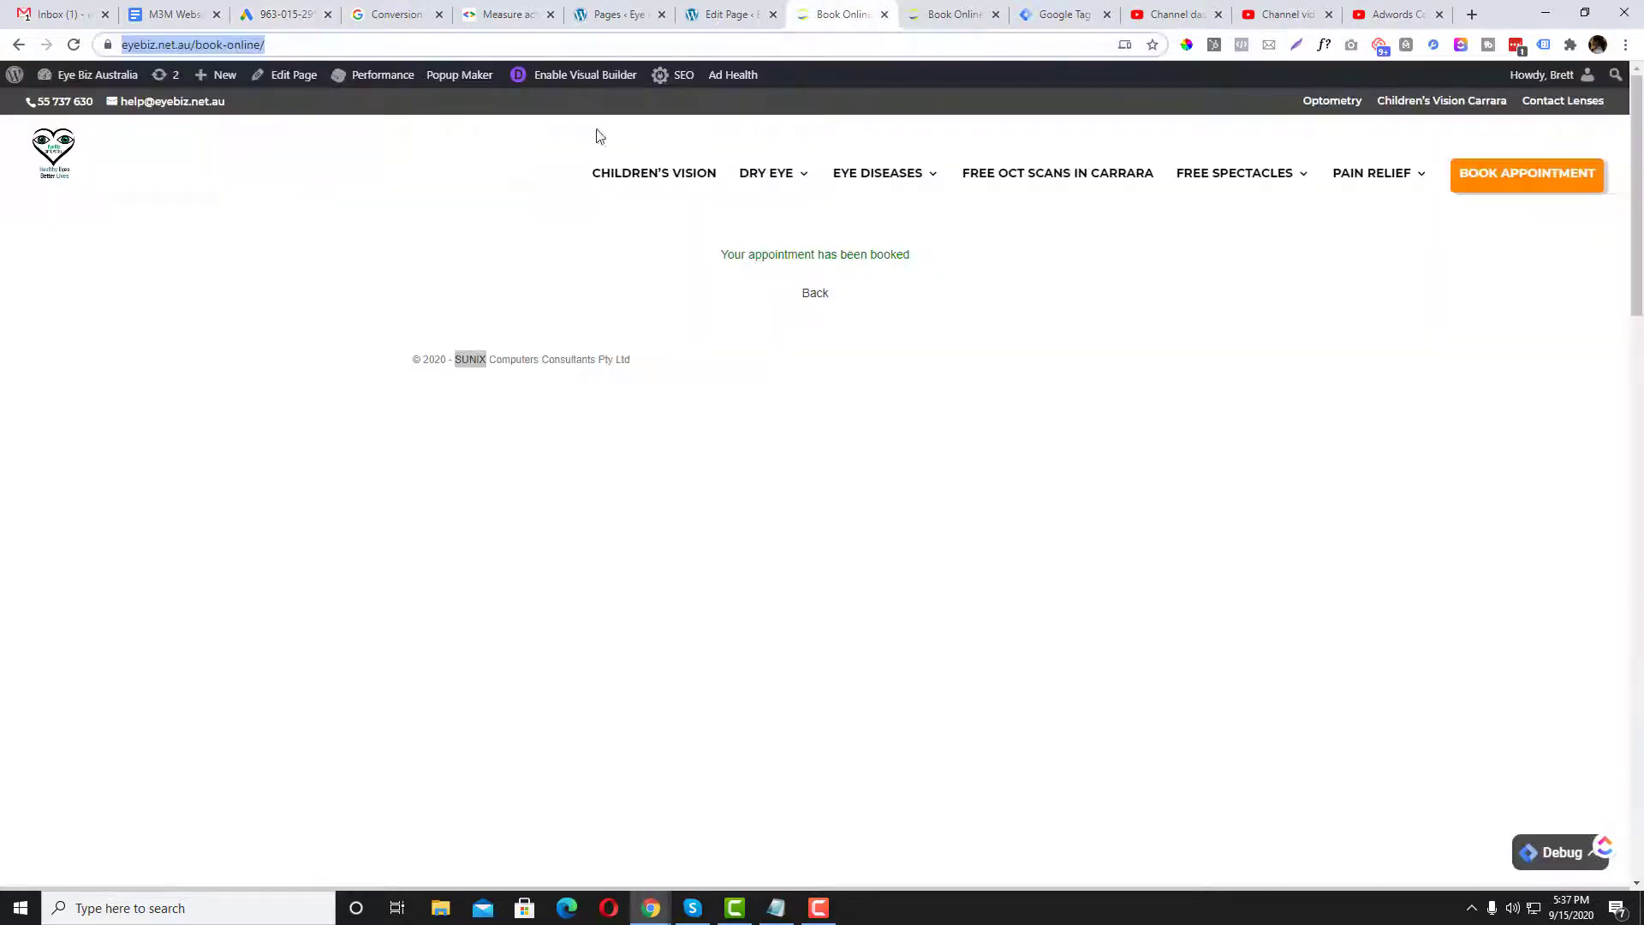
pyautogui.click(798, 295)
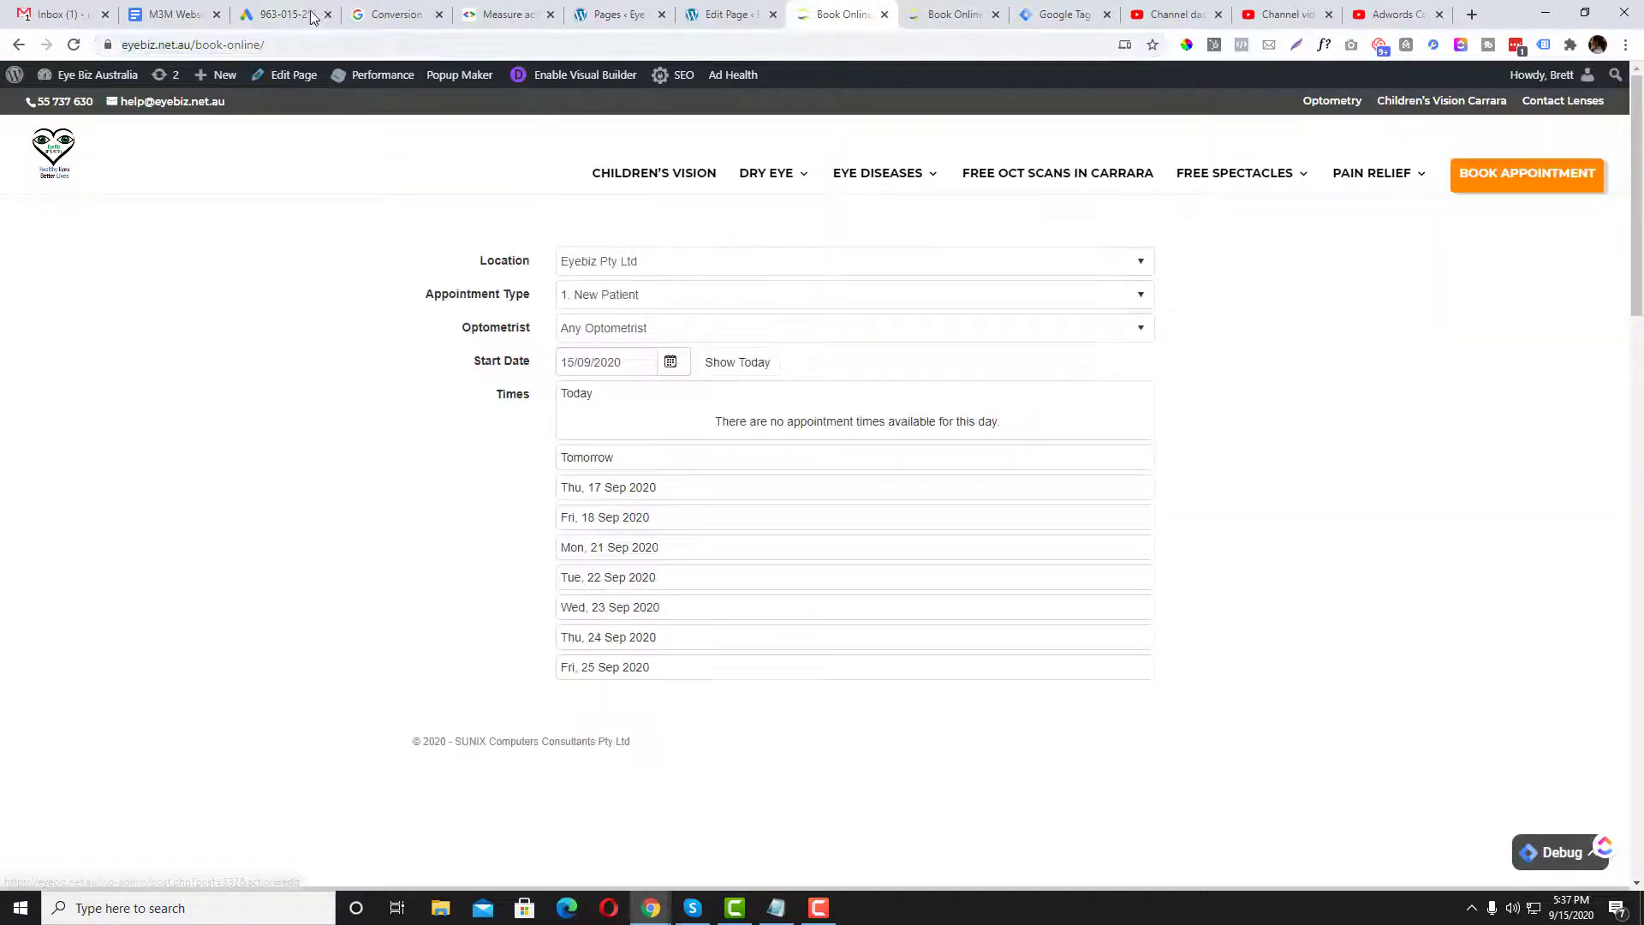
pyautogui.click(282, 14)
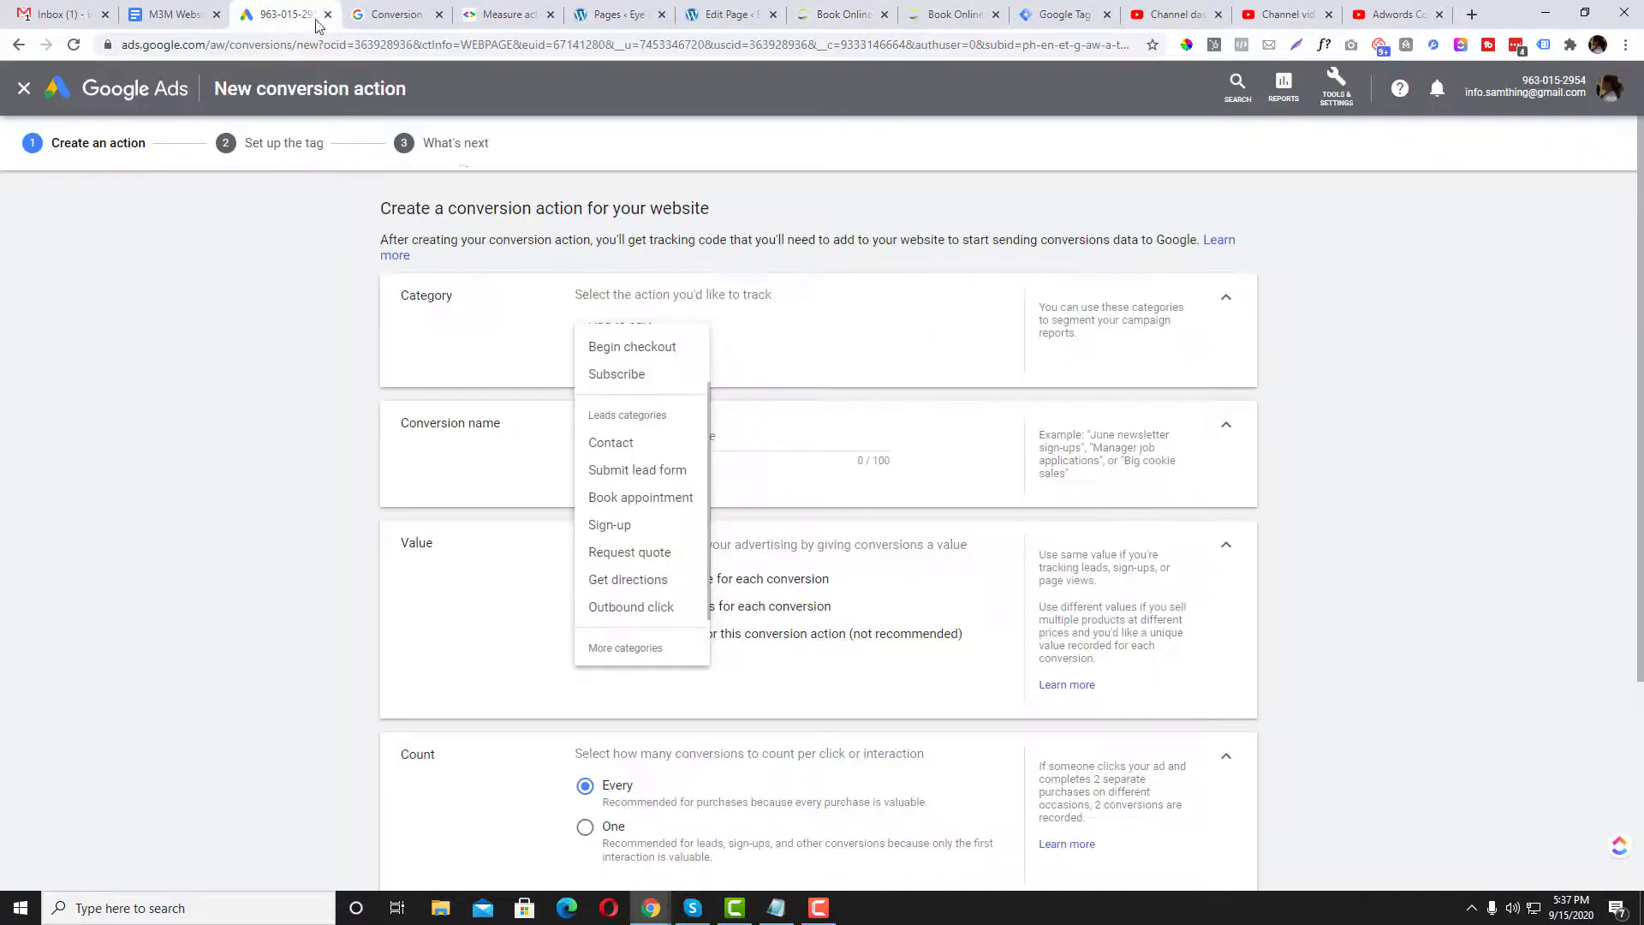
pyautogui.click(618, 496)
pyautogui.click(631, 435)
# - Set the conversion value to use different values for each conversion, with a default of 20 Australian dollars
pyautogui.scroll(-2, 752, 435)
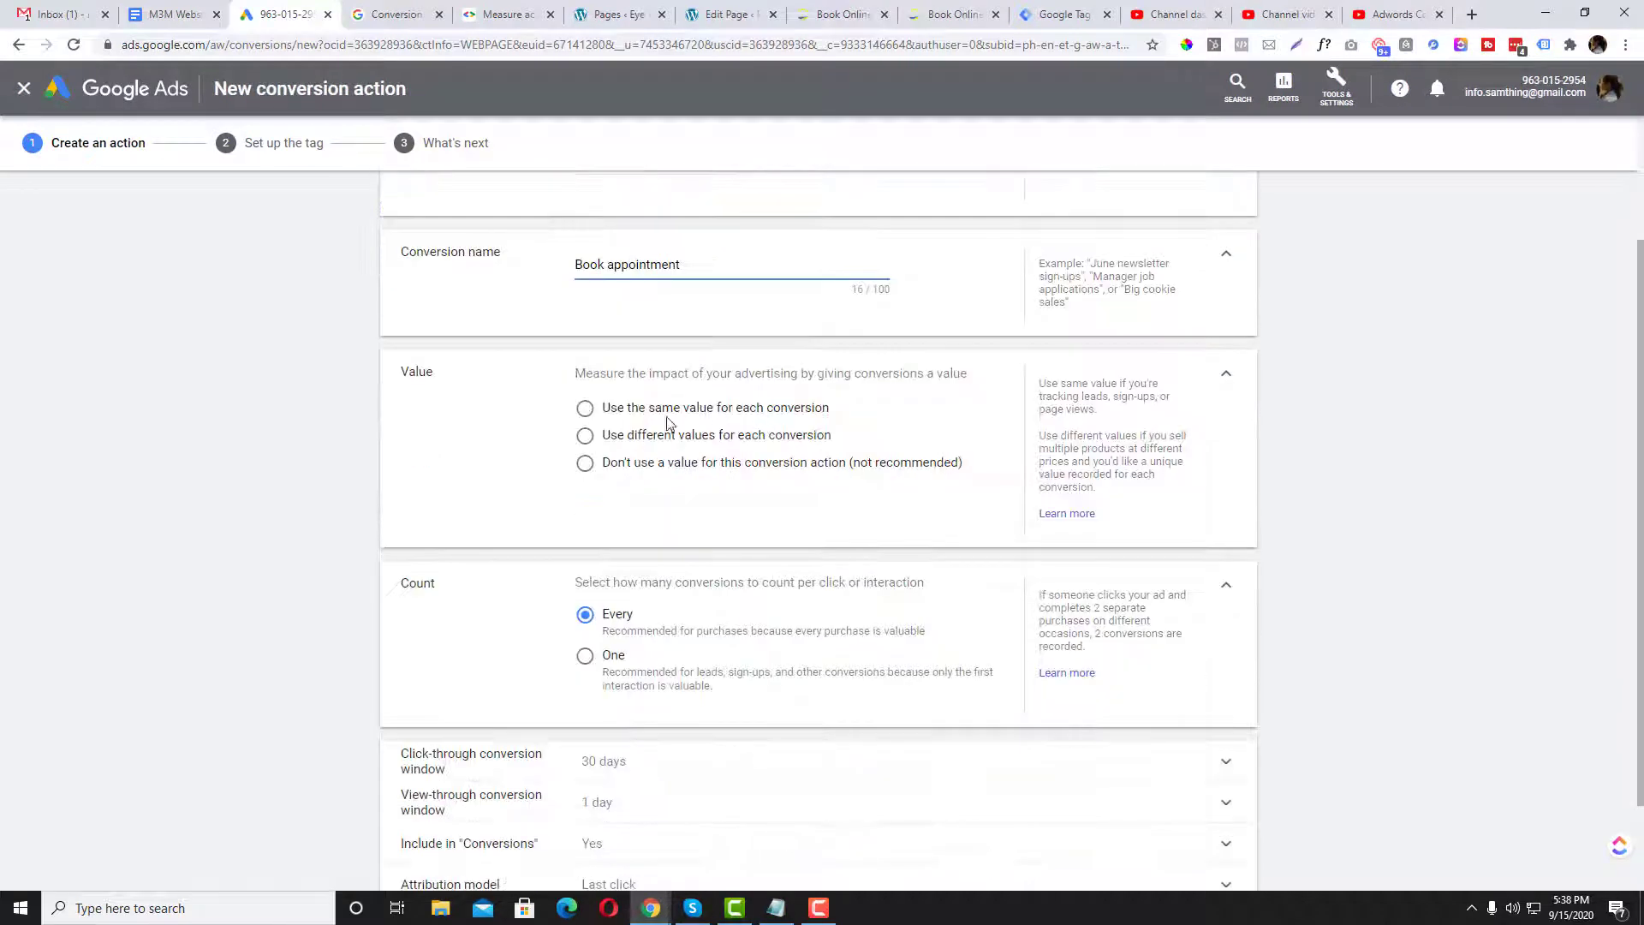
pyautogui.click(585, 408)
pyautogui.click(802, 477)
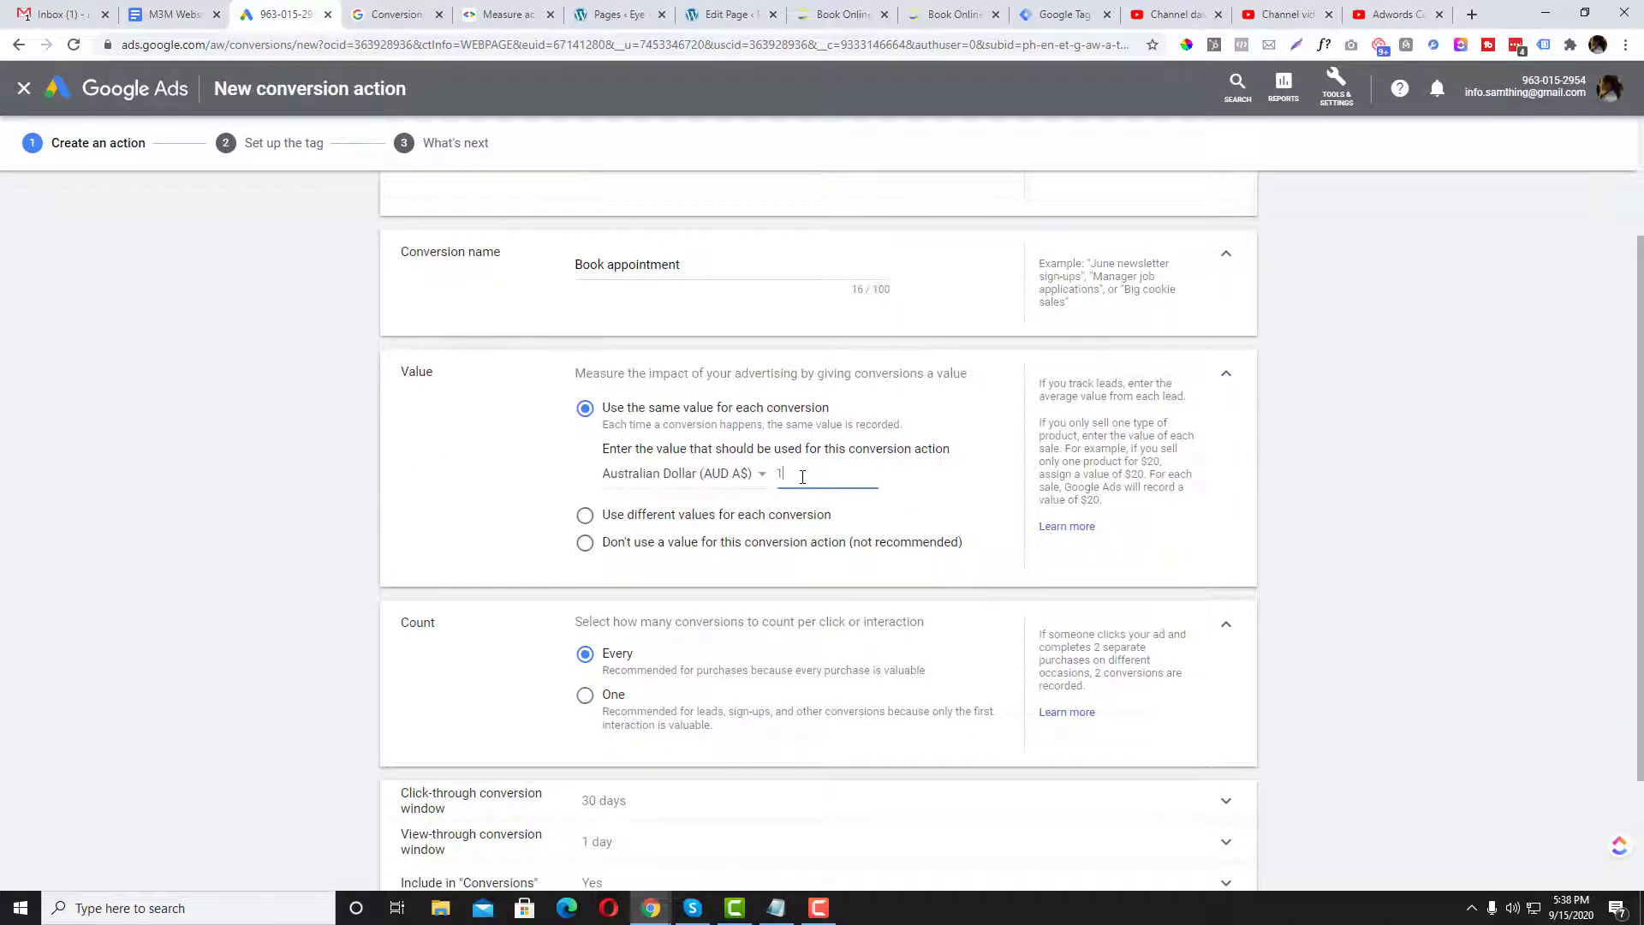
pyautogui.doubleClick(802, 474)
pyautogui.scroll(-1, 817, 489)
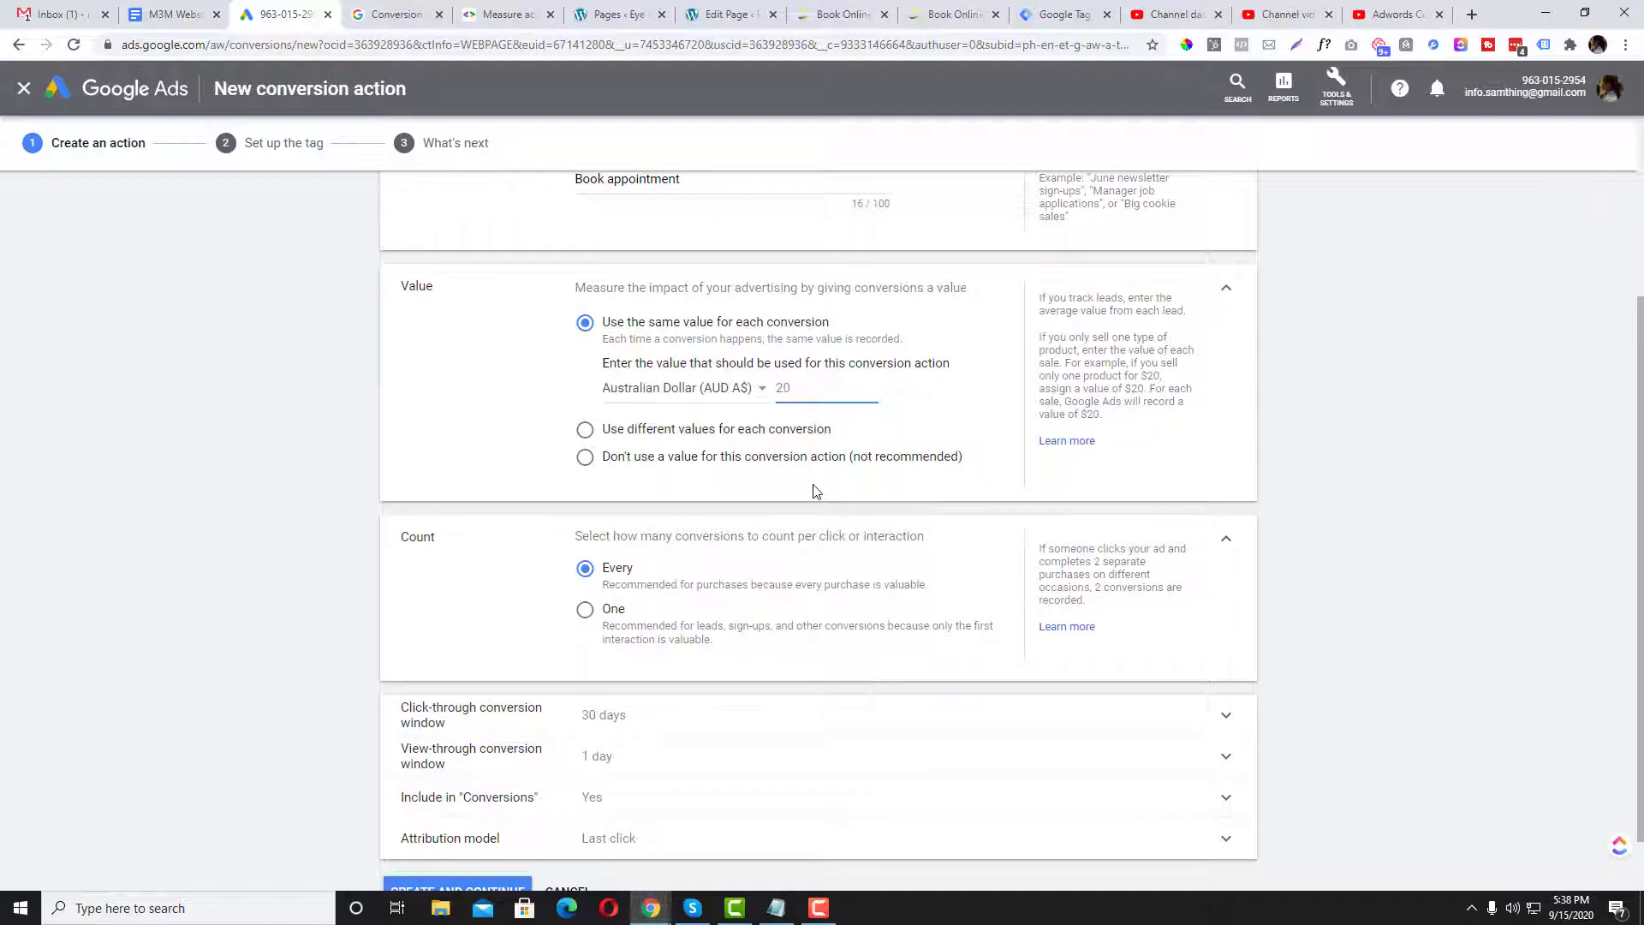
pyautogui.click(585, 459)
pyautogui.click(585, 429)
# - Rename the conversion action as "Book appointment - with thank you page"
pyautogui.scroll(-1, 736, 541)
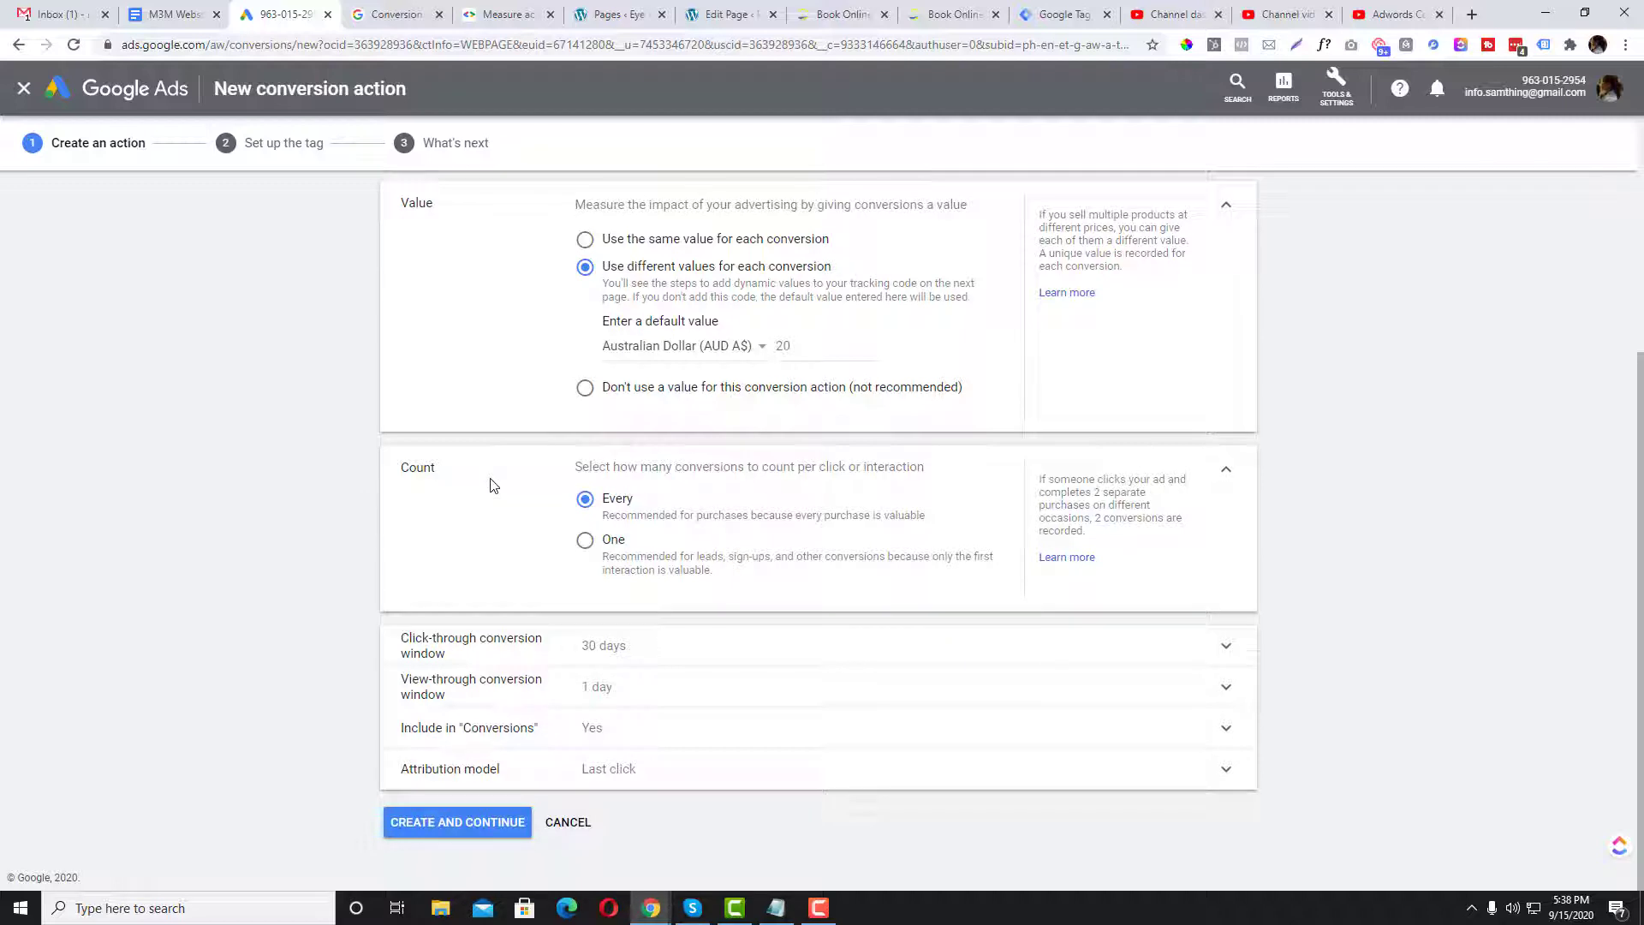
pyautogui.scroll(4, 738, 547)
pyautogui.click(710, 432)
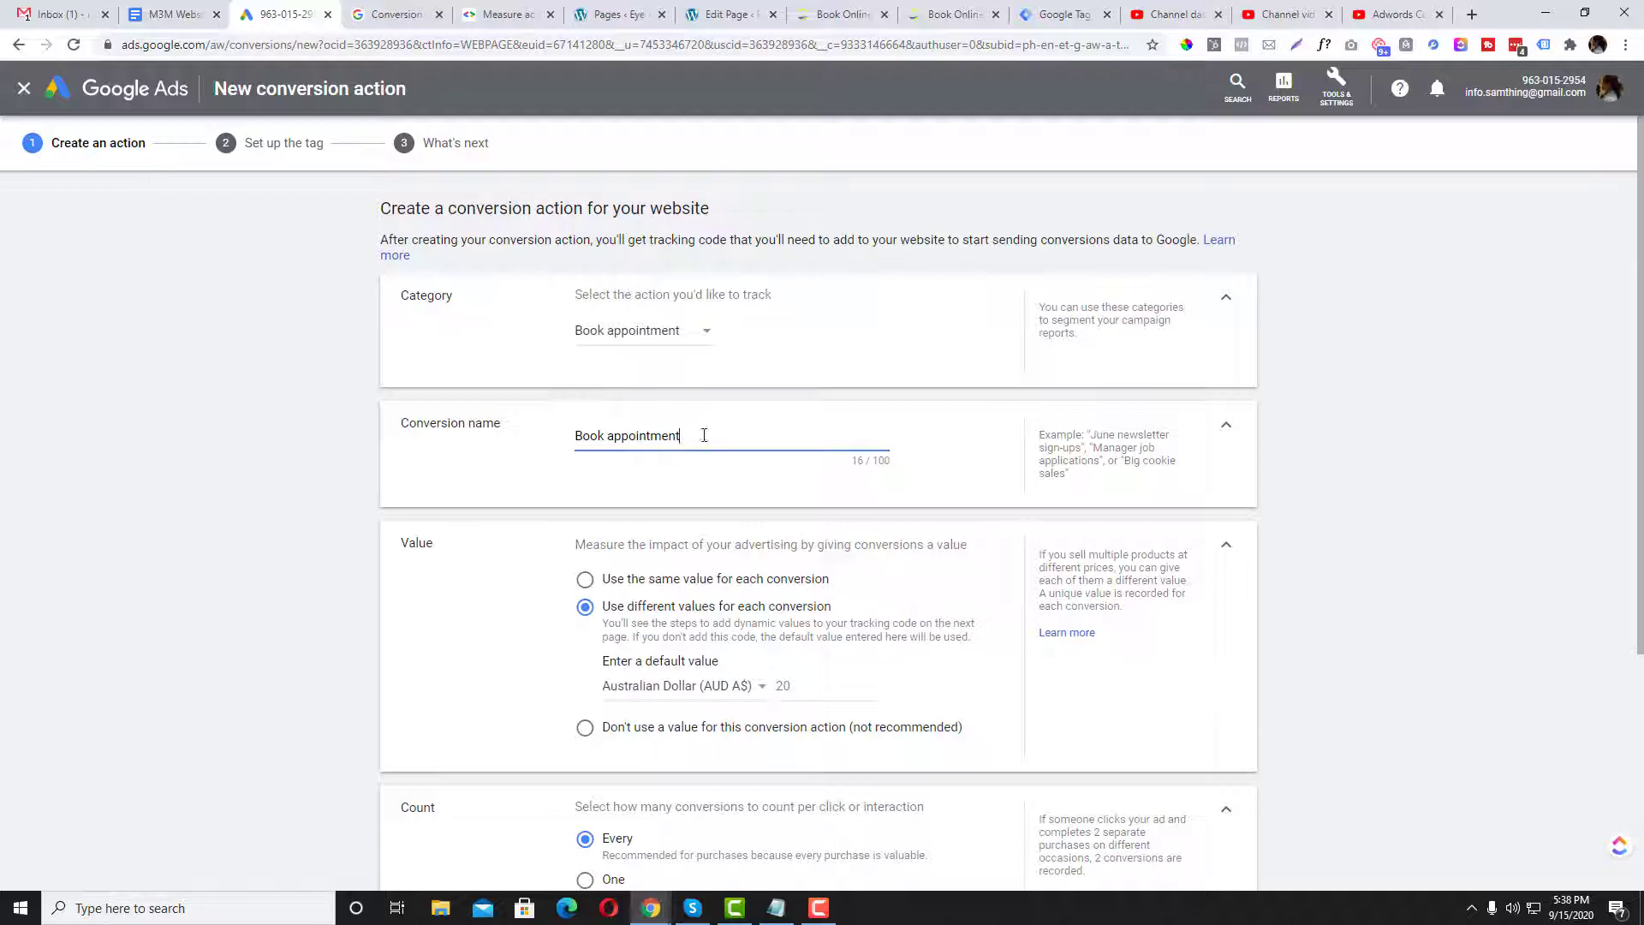
pyautogui.tripleClick(730, 430)
pyautogui.click(732, 430)
pyautogui.scroll(-1, 723, 507)
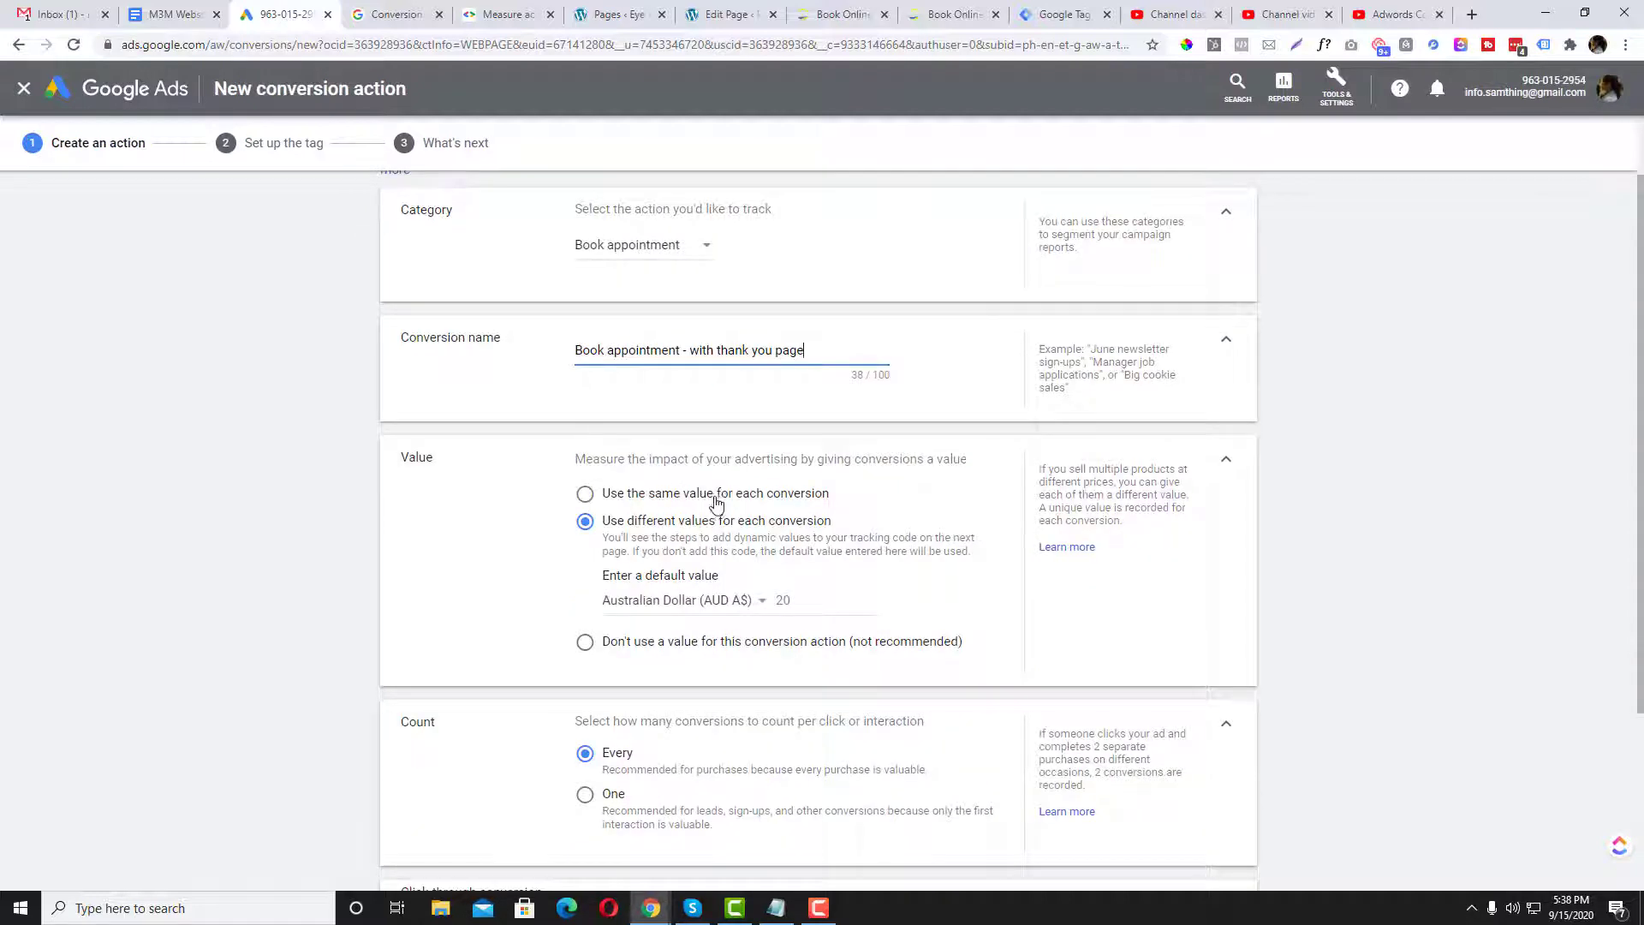
pyautogui.scroll(-1, 708, 495)
pyautogui.click(808, 513)
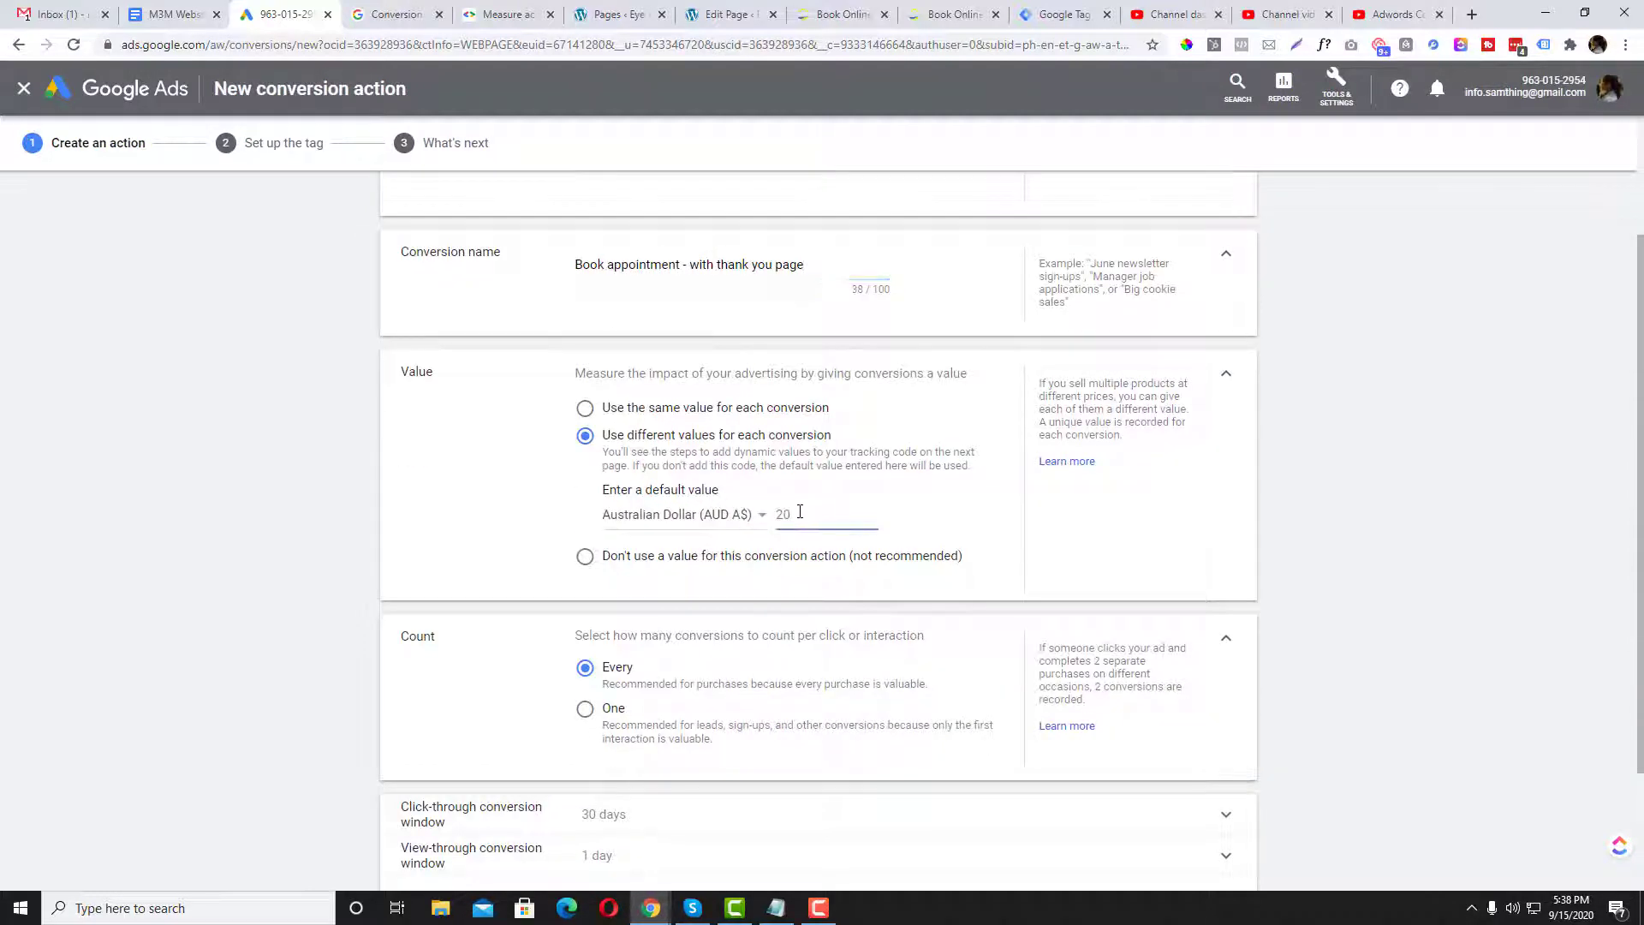
pyautogui.scroll(-2, 800, 542)
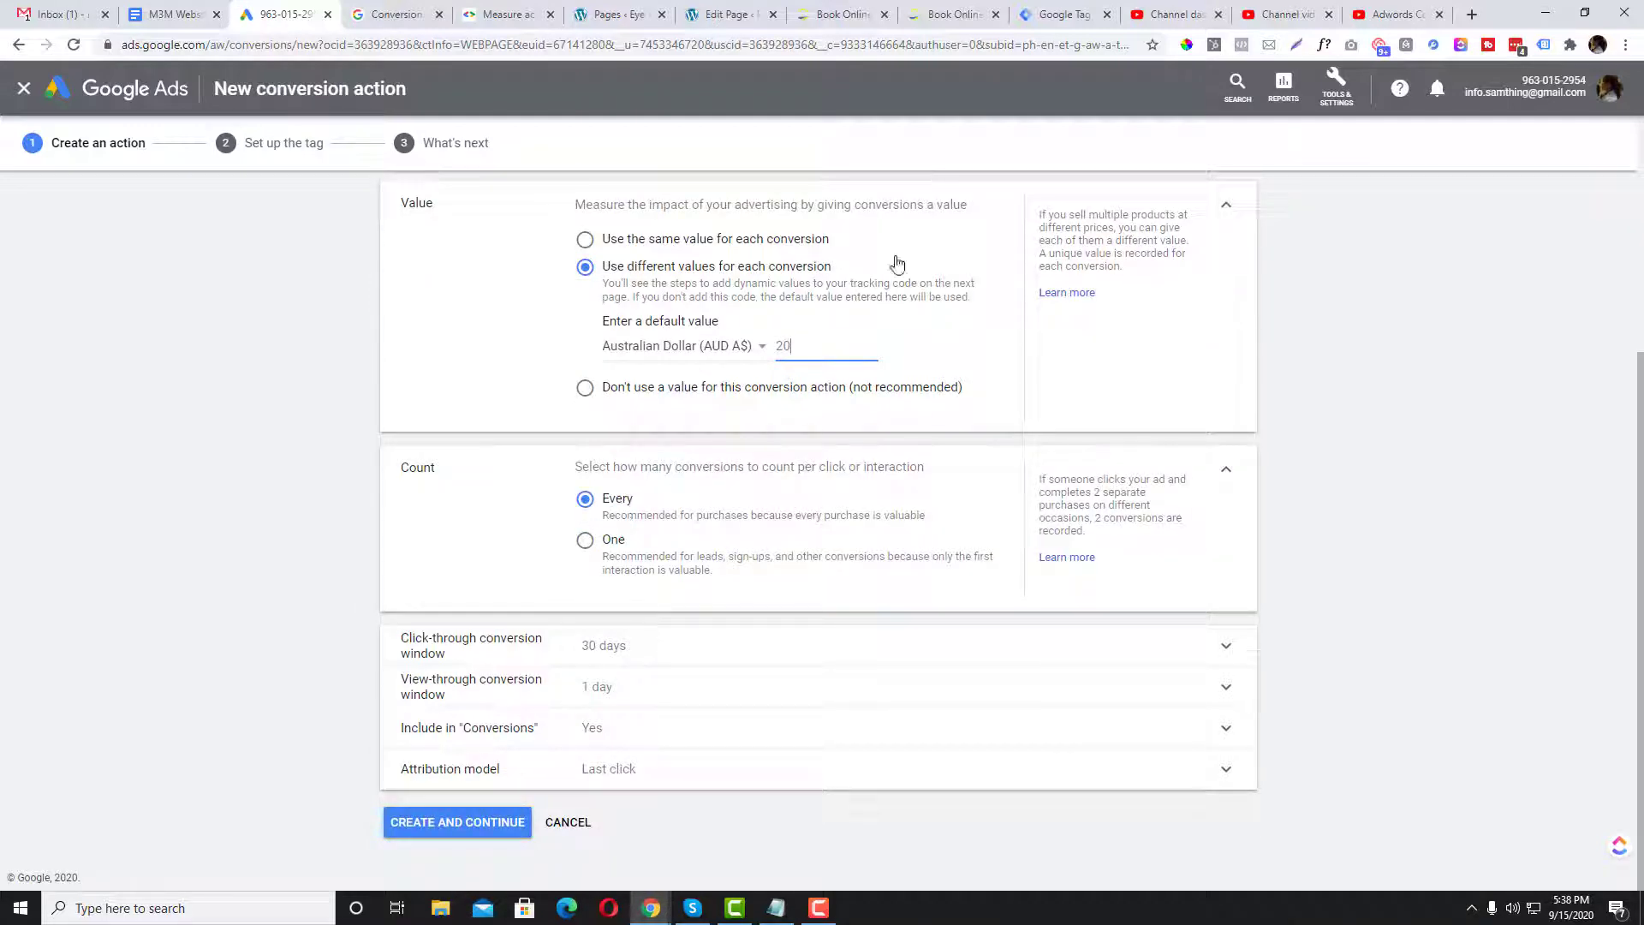
# - Examine and reload the online booking page in its Tag Manager preview, and return to the conversion action form
pyautogui.click(933, 14)
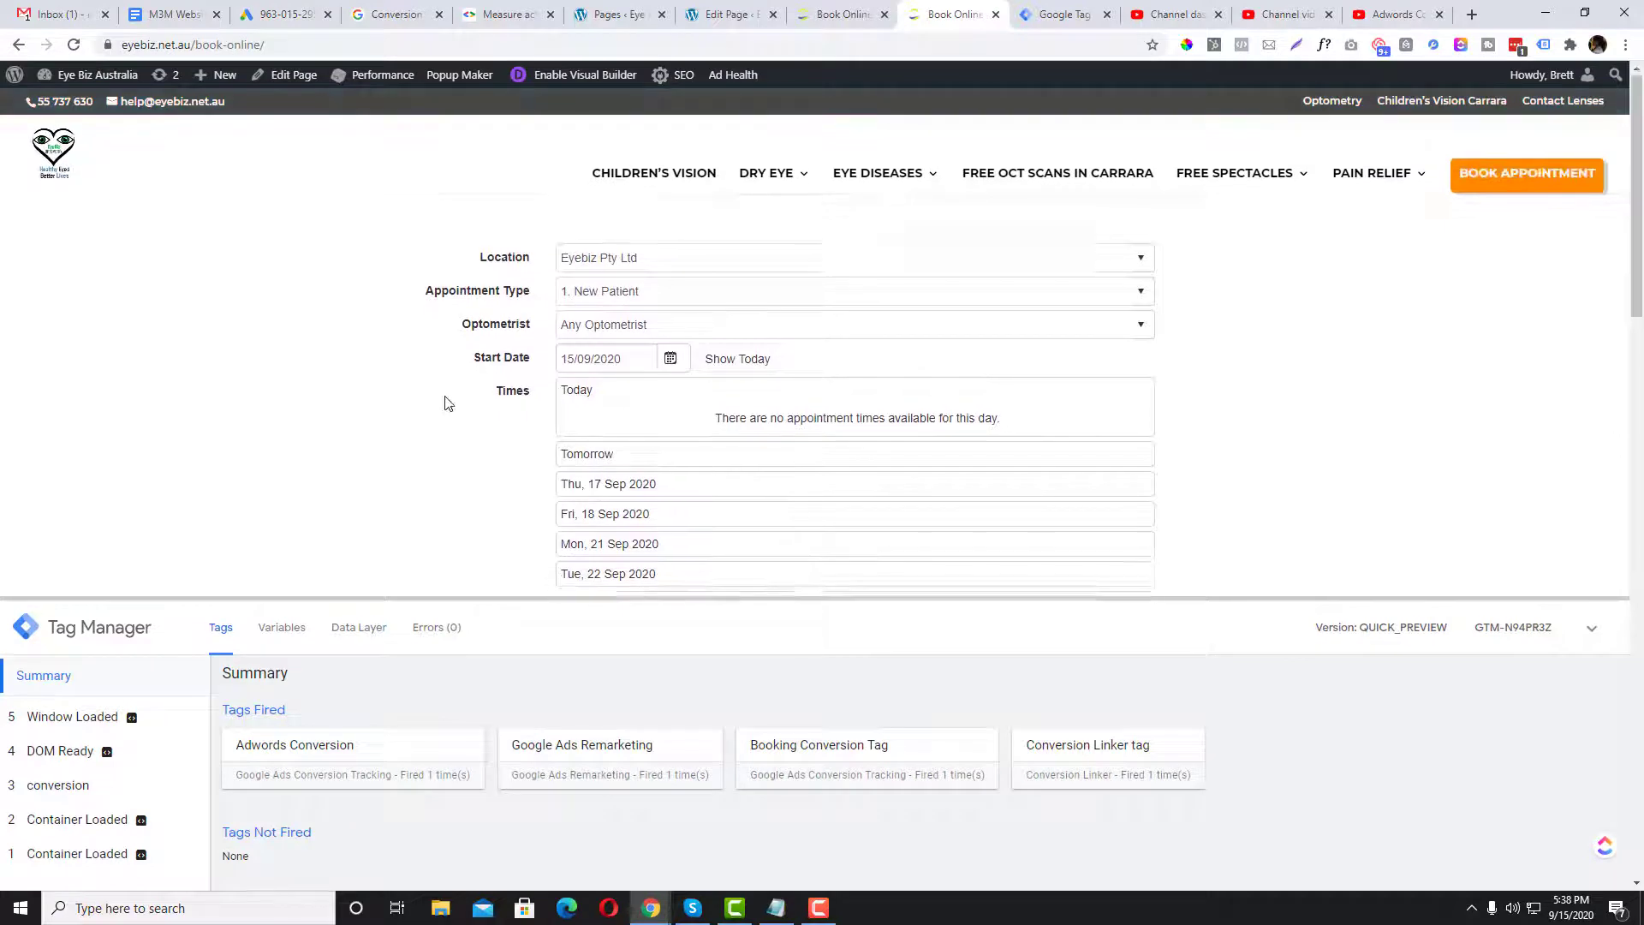
pyautogui.scroll(-3, 447, 403)
pyautogui.scroll(1, 550, 465)
pyautogui.click(74, 47)
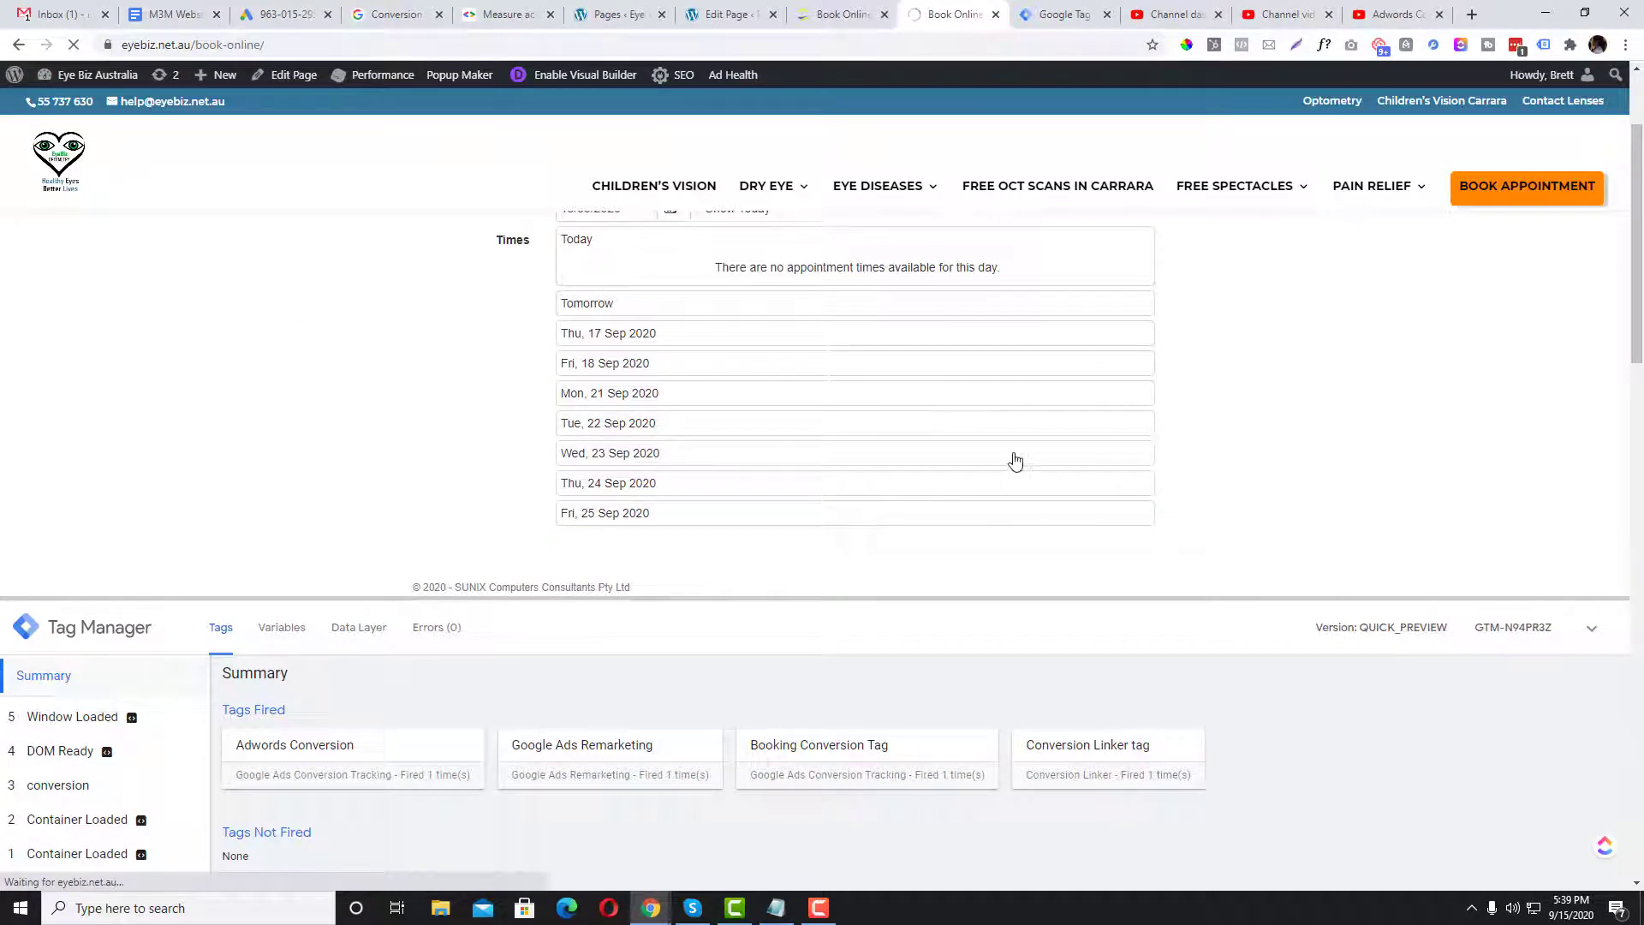
pyautogui.click(272, 11)
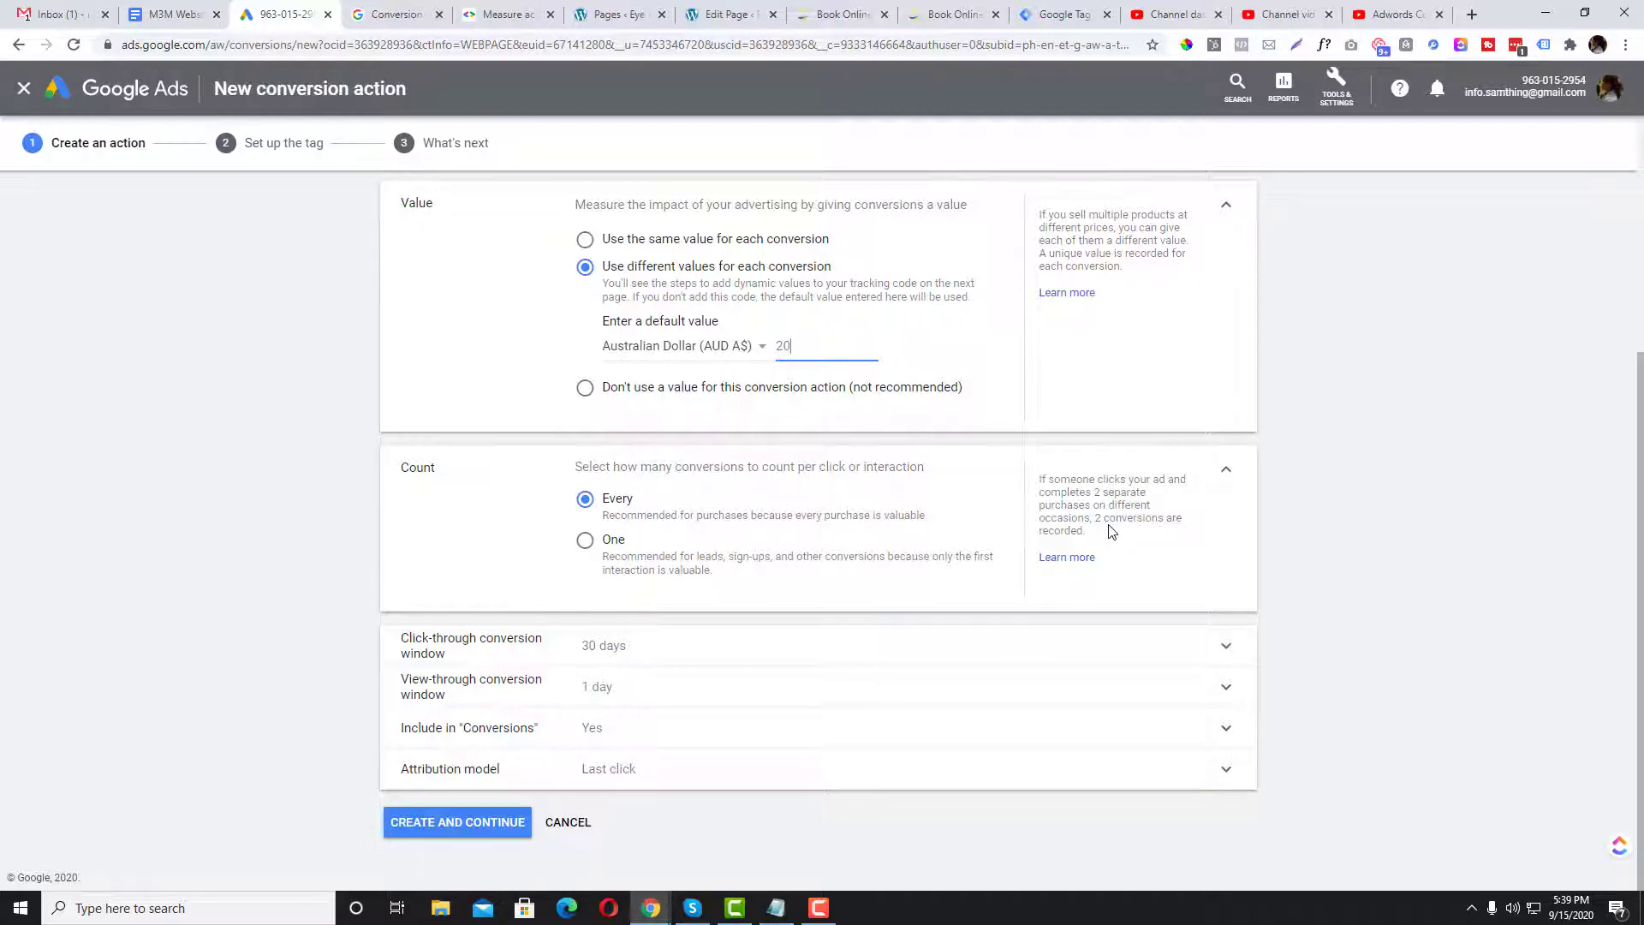
# - Create the conversion action with Every as its count, after expanding the click-through and view-through conversion window settings
pyautogui.click(585, 539)
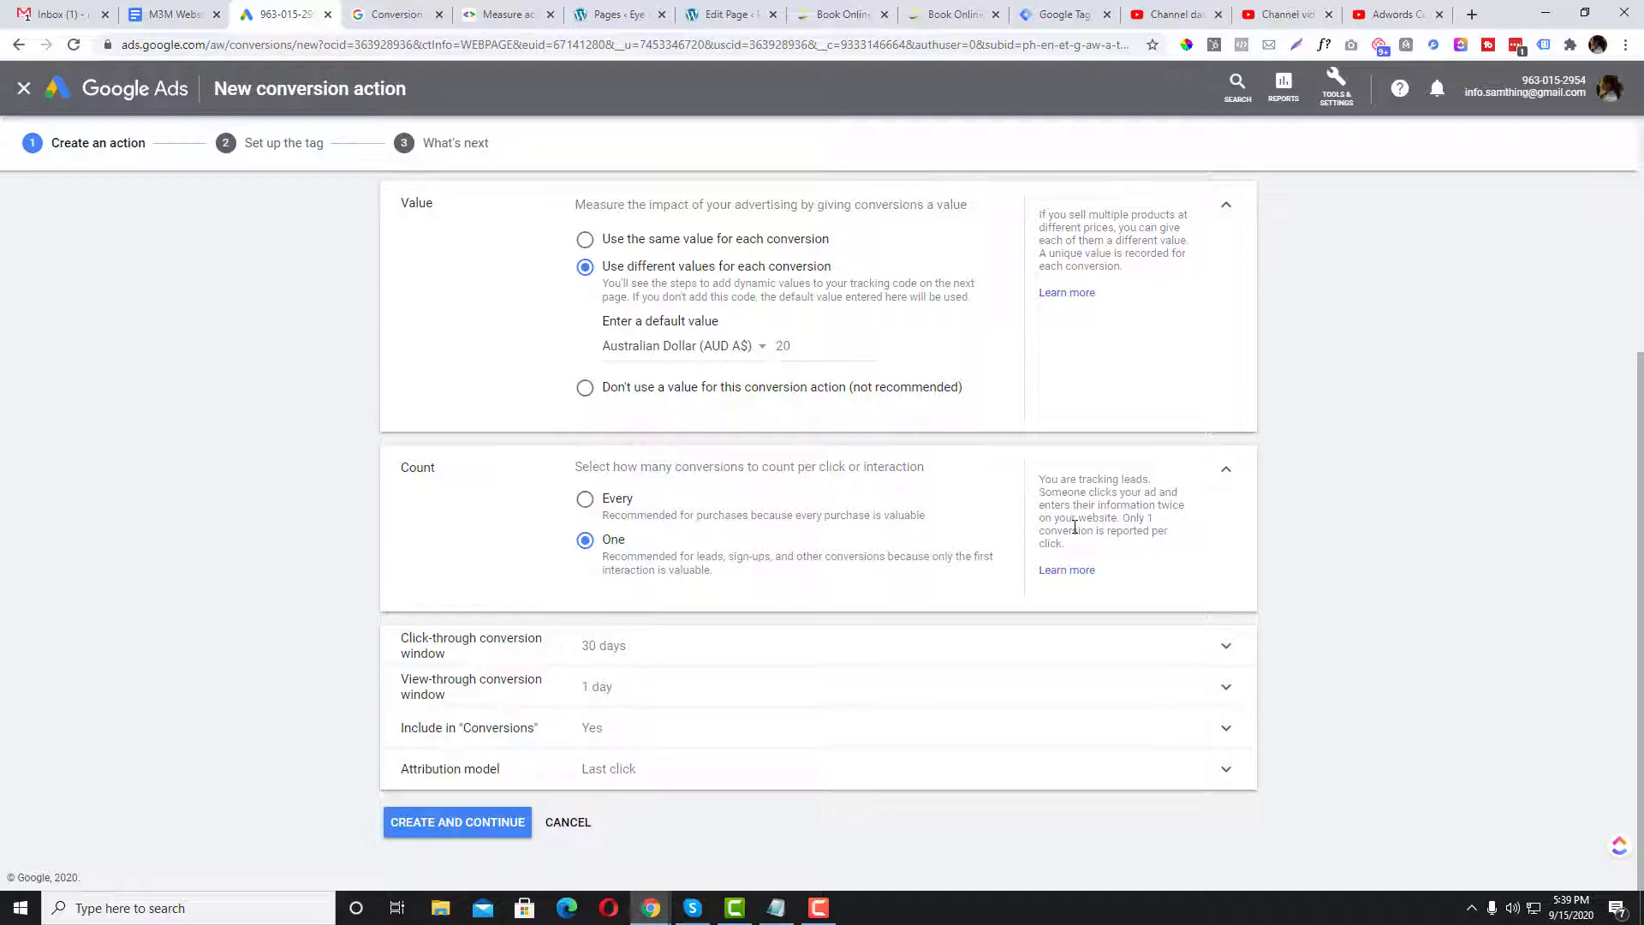
pyautogui.click(584, 499)
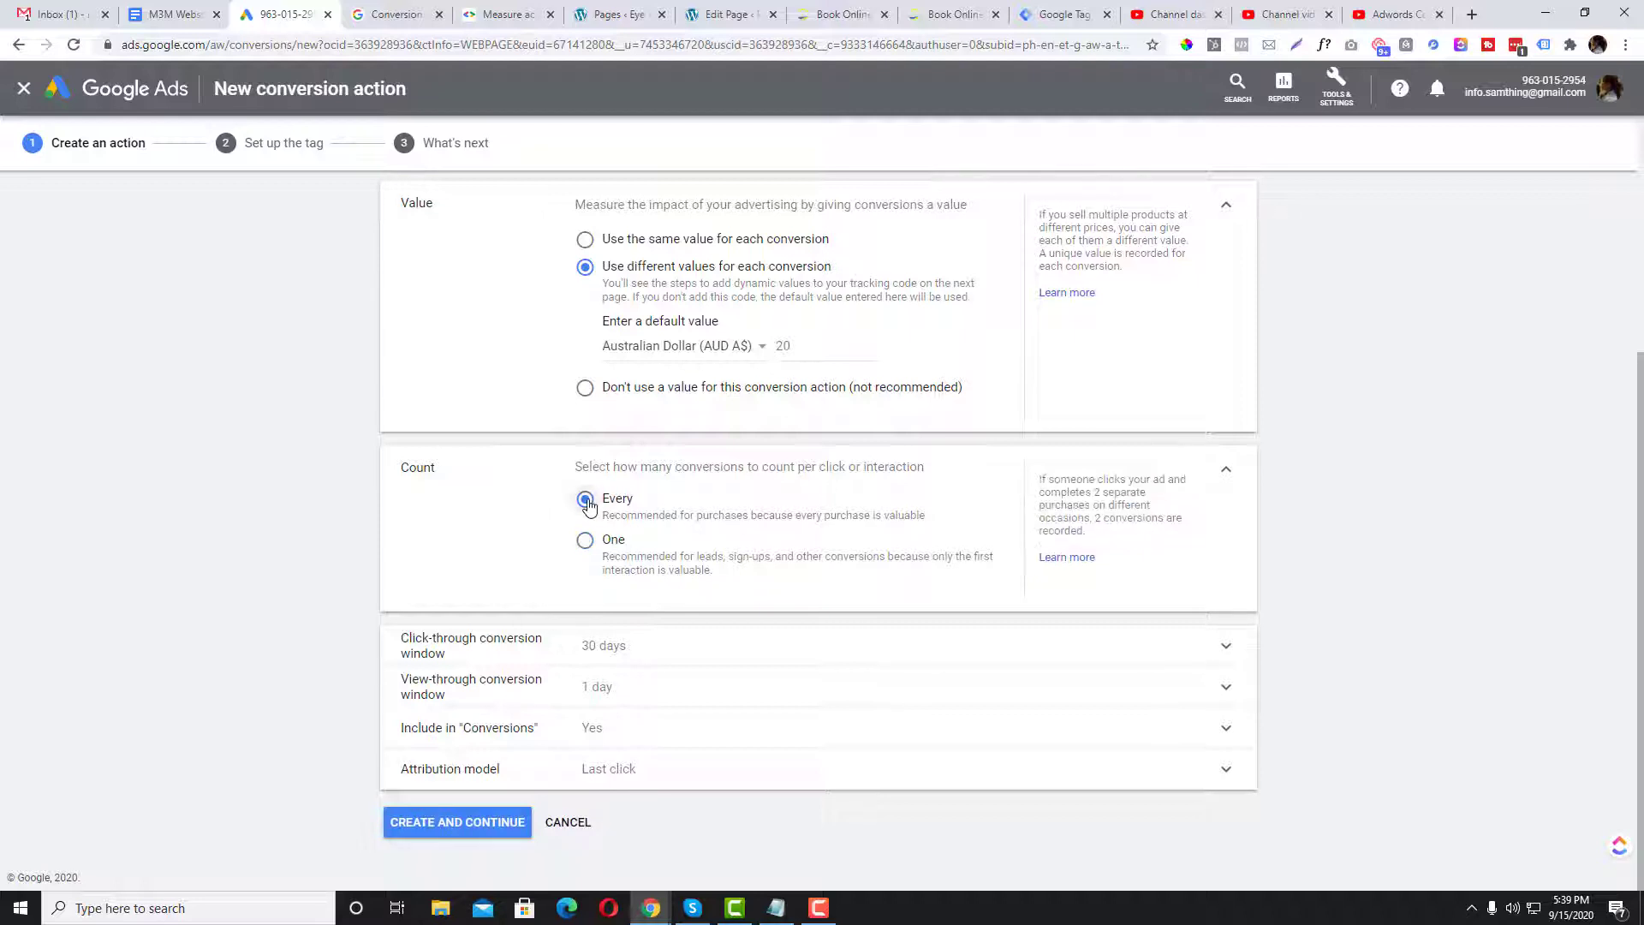
pyautogui.click(696, 664)
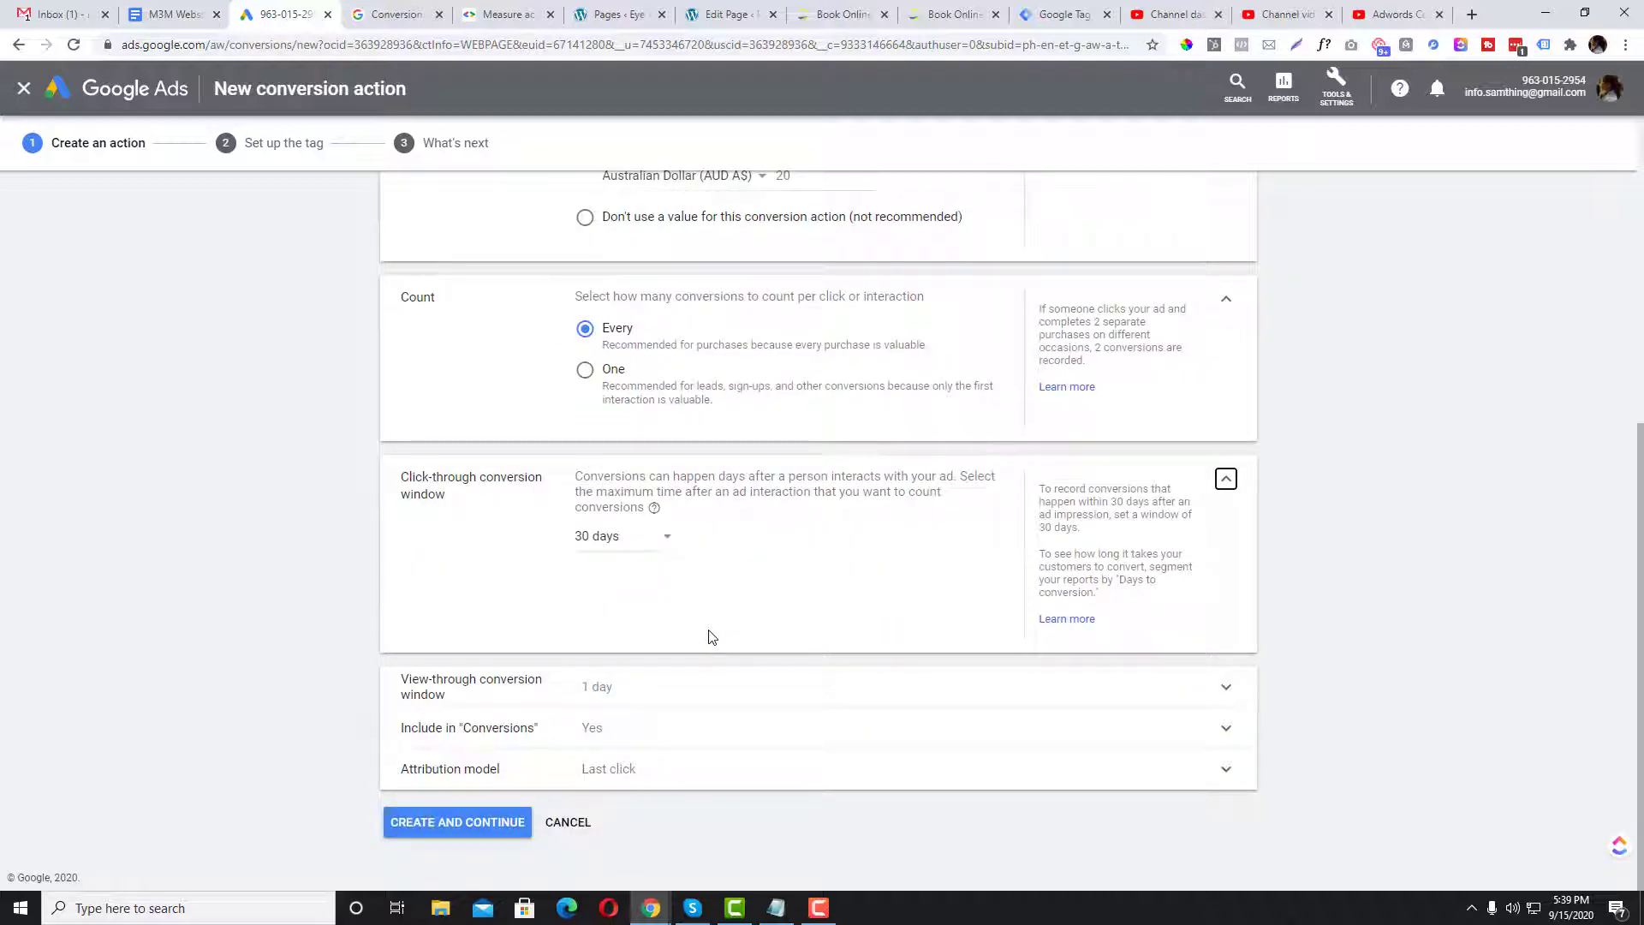
pyautogui.click(686, 687)
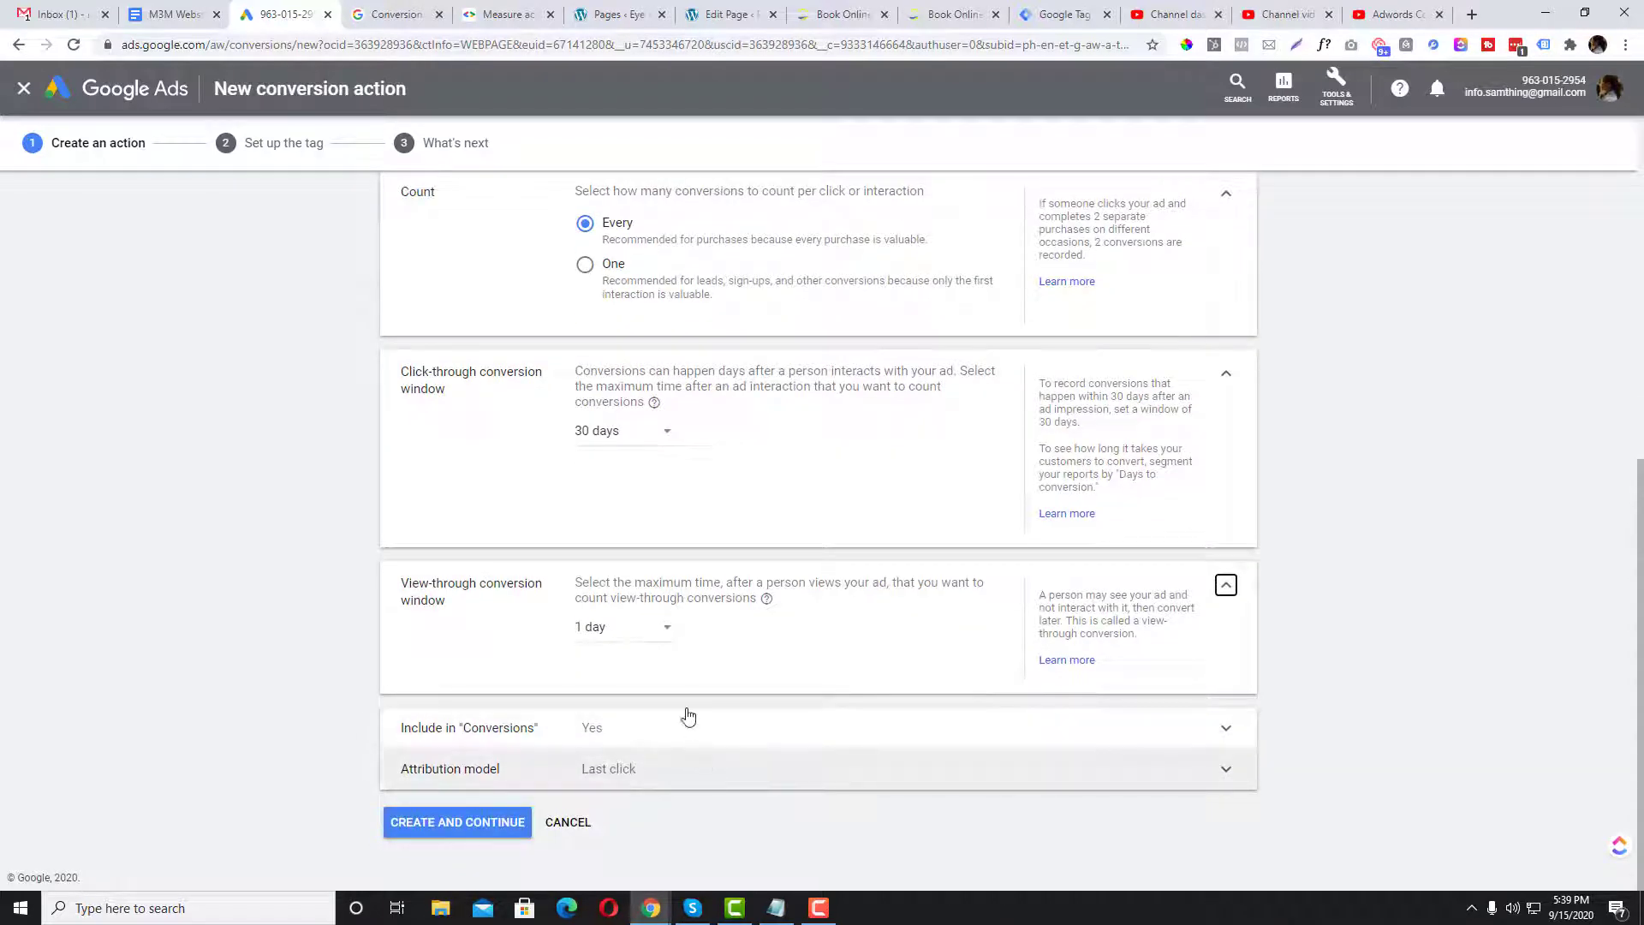
pyautogui.scroll(5, 796, 617)
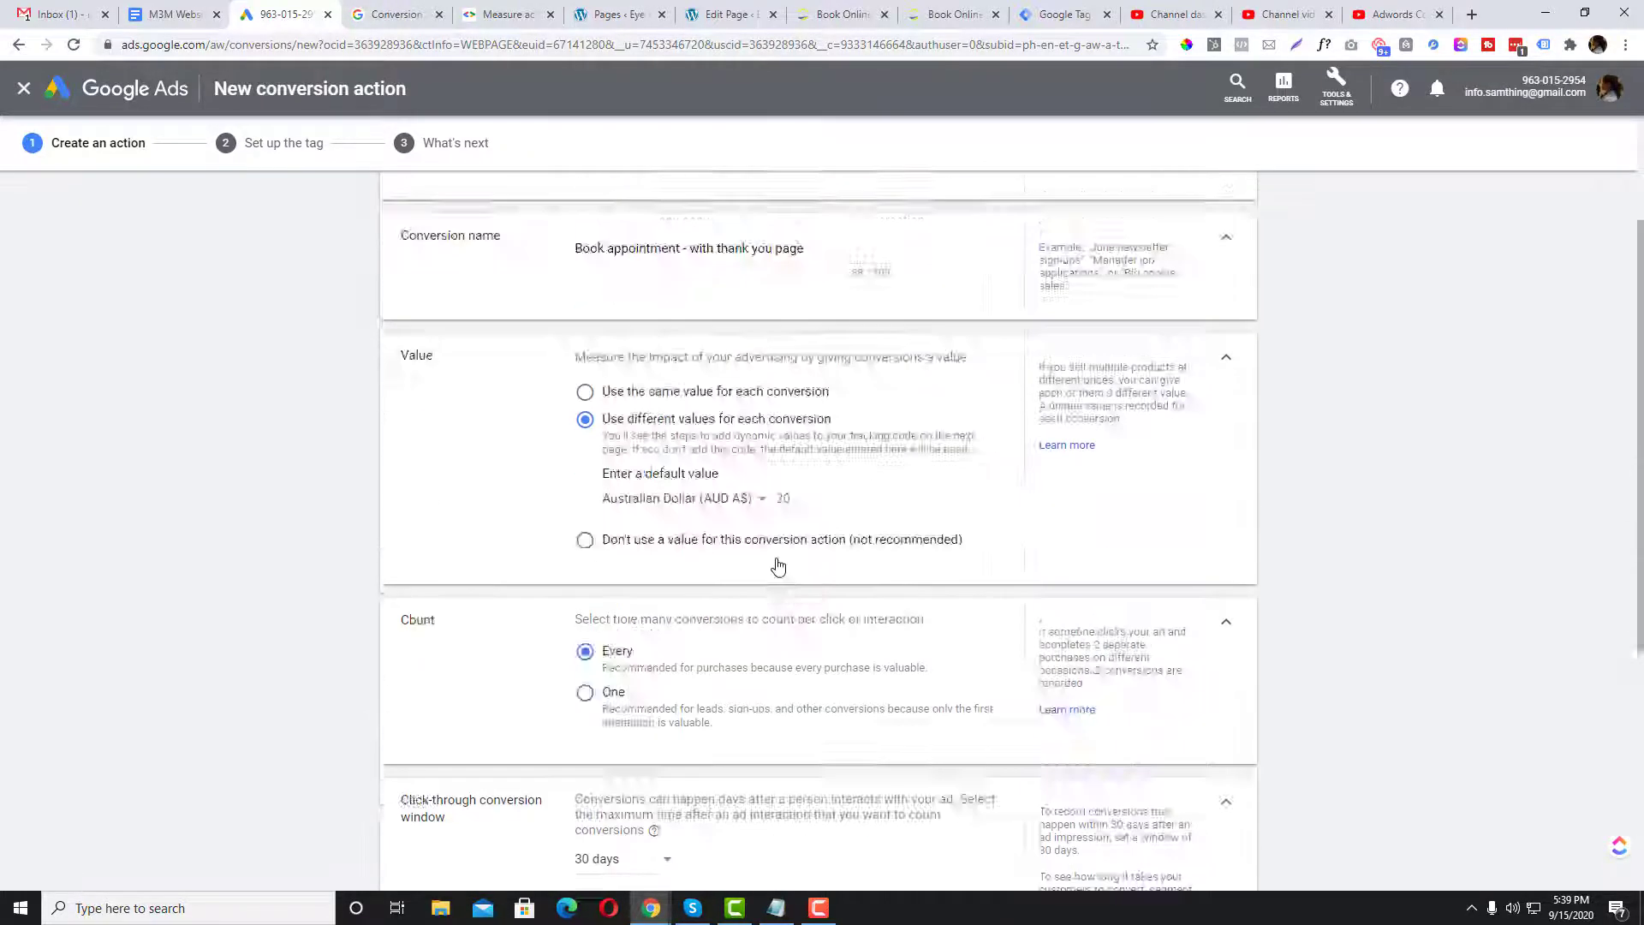
pyautogui.scroll(-5, 600, 762)
pyautogui.click(492, 822)
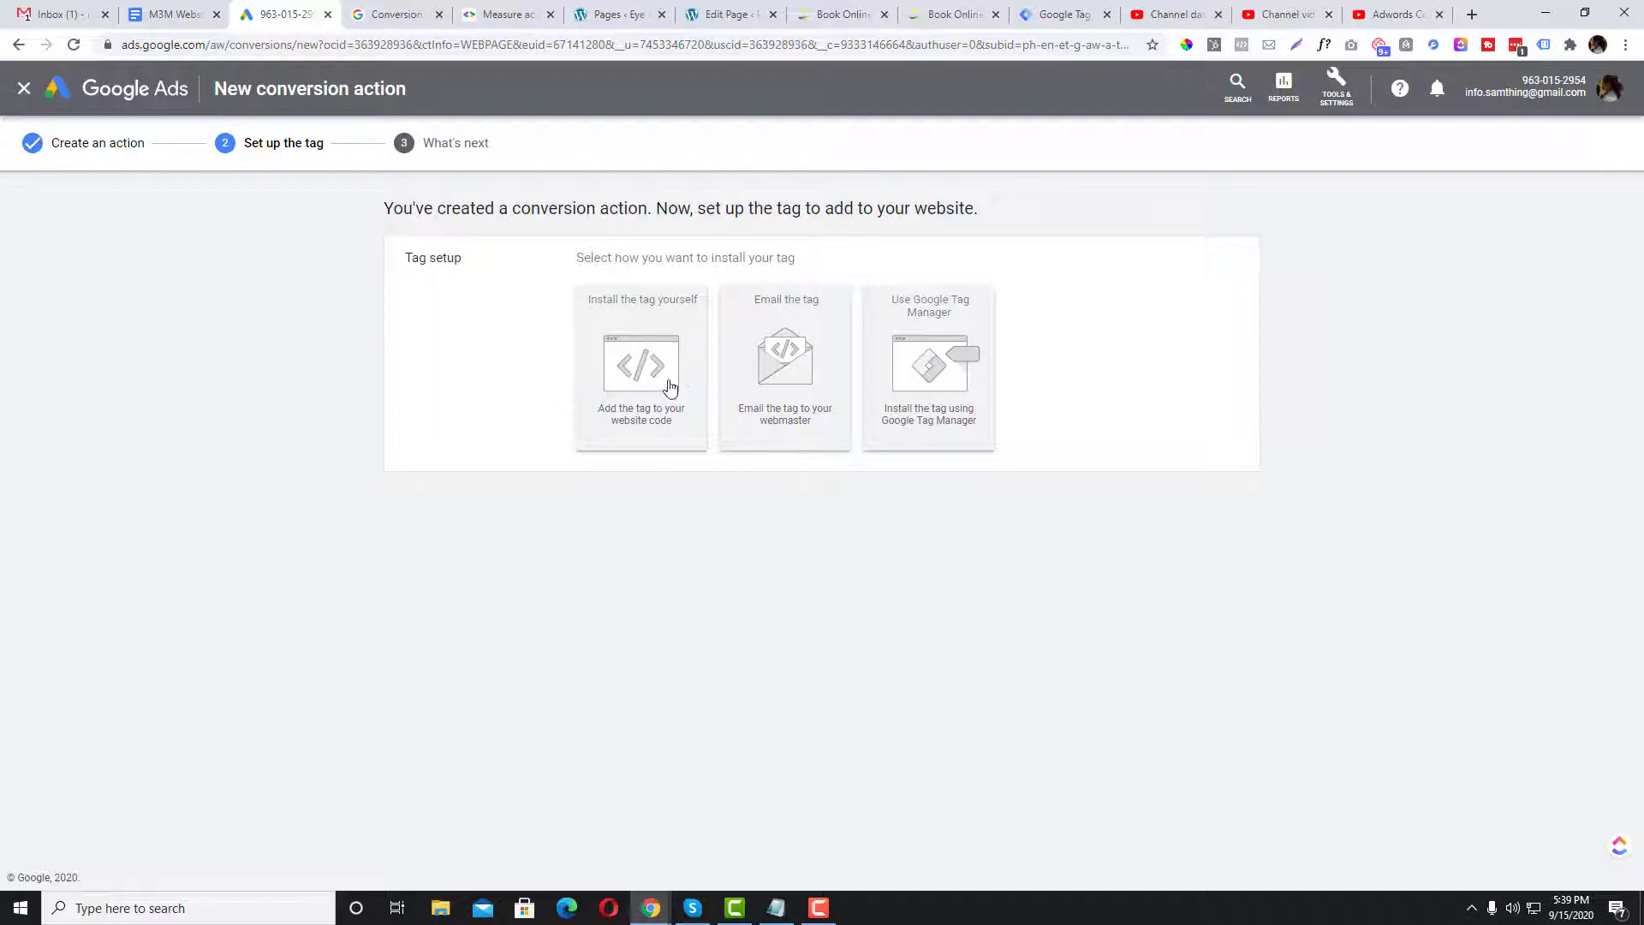
# - Choose to install the tag yourself and select the entire global site tag code
pyautogui.click(646, 366)
pyautogui.scroll(-3, 635, 360)
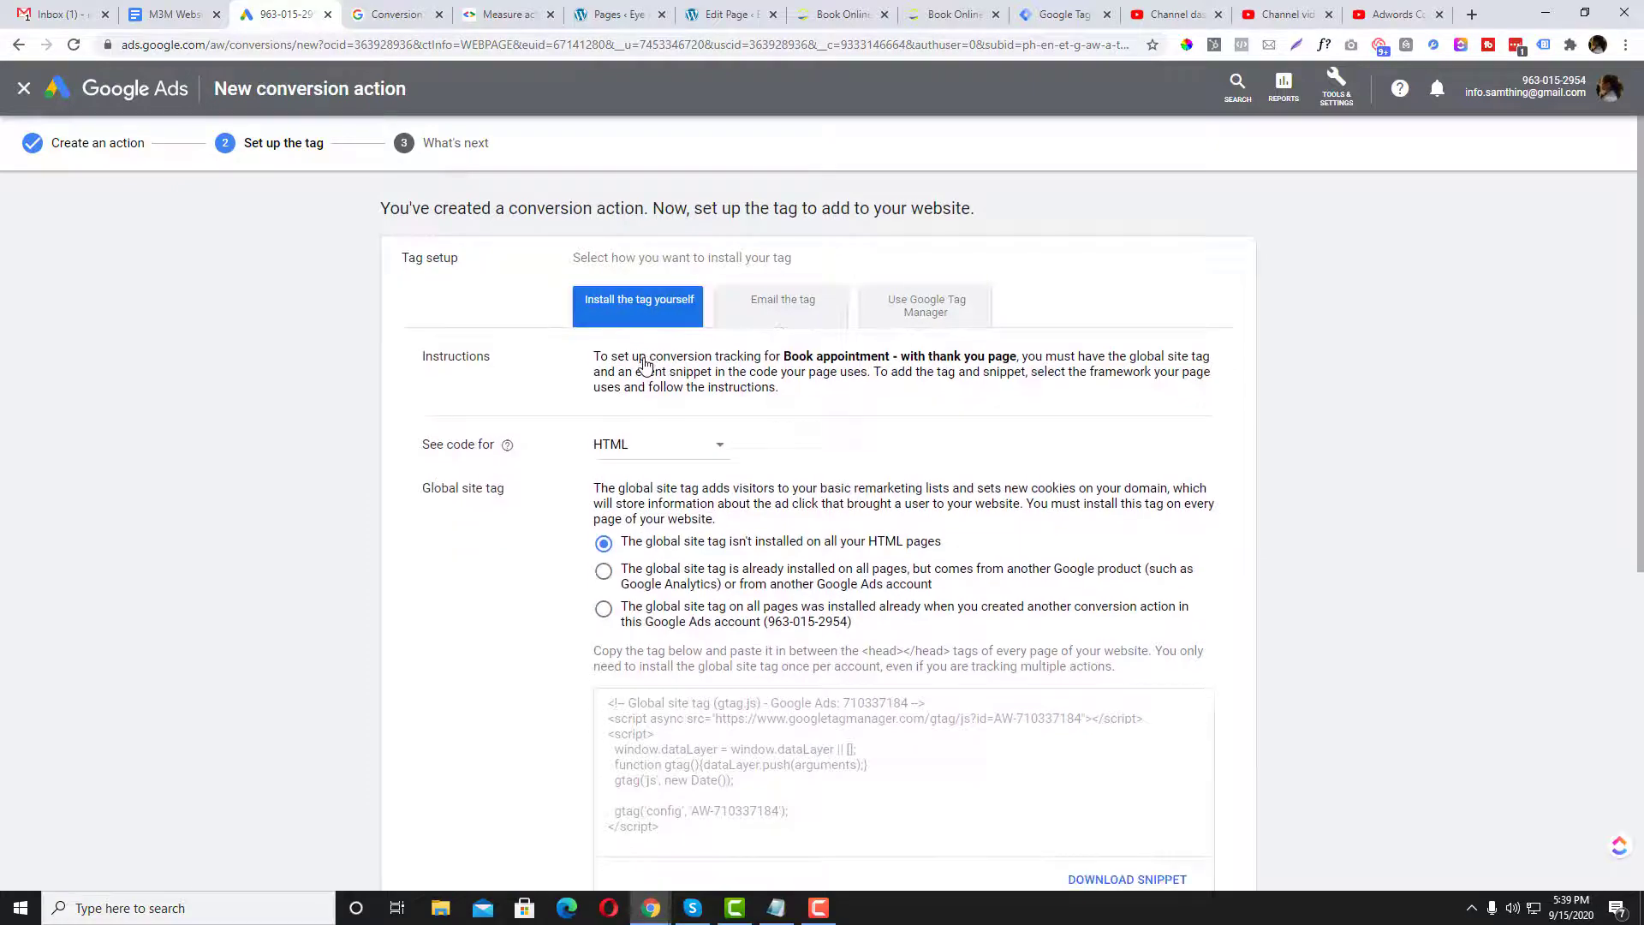
pyautogui.scroll(3, 613, 445)
pyautogui.scroll(-3, 614, 454)
pyautogui.click(651, 543)
pyautogui.moveTo(578, 469); pyautogui.dragTo(758, 640)
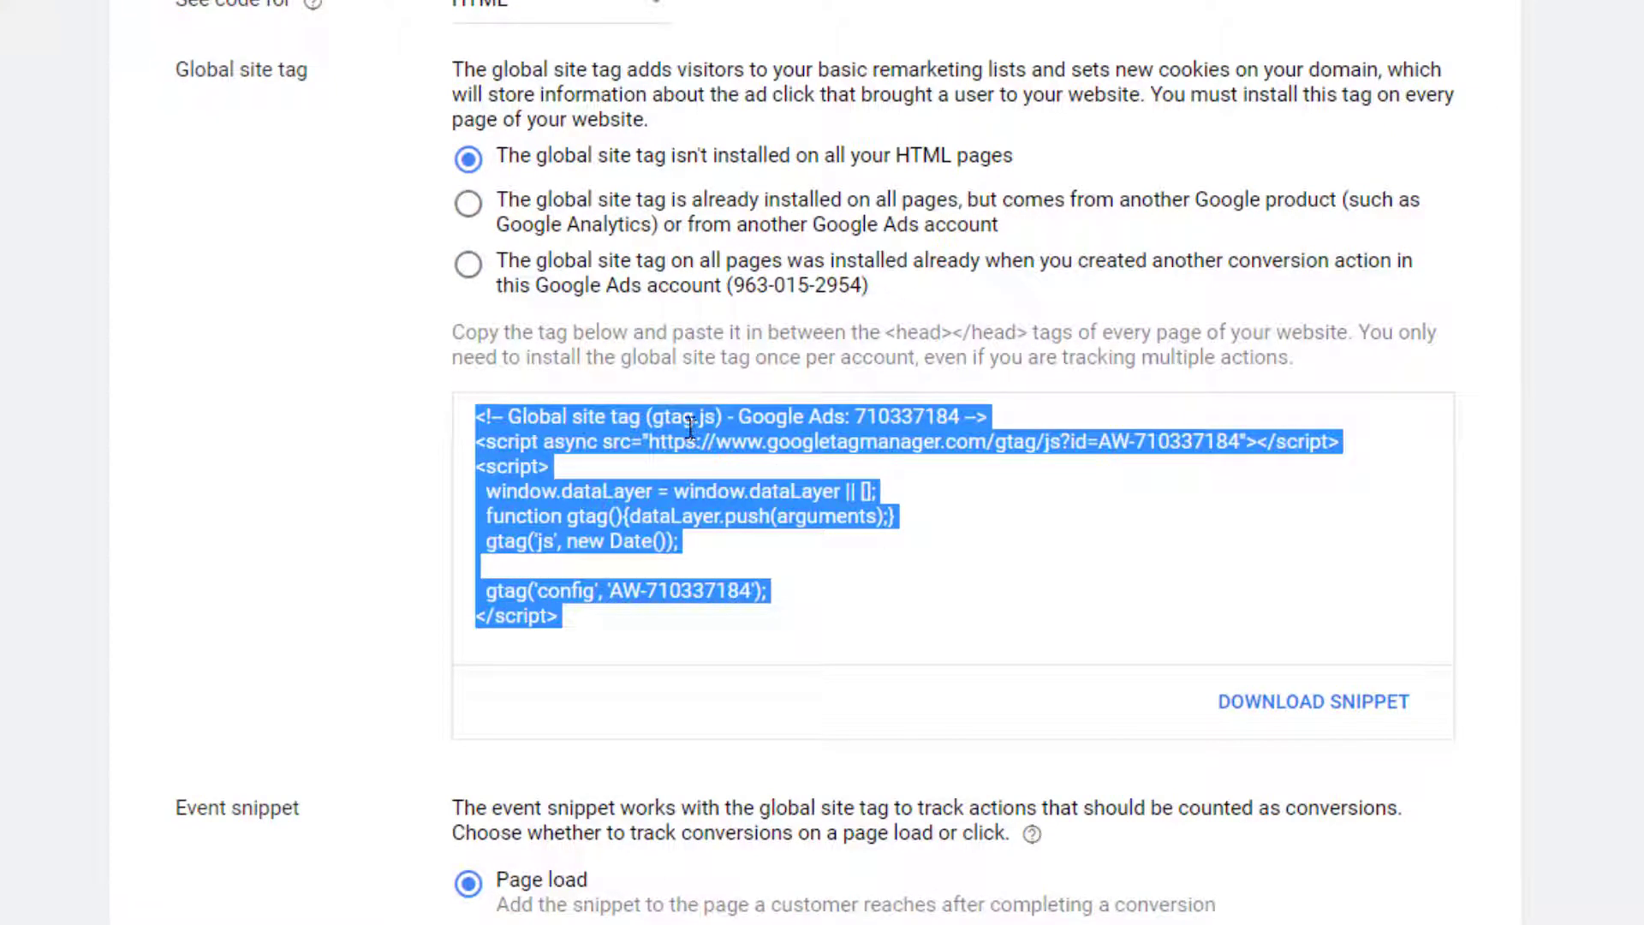
pyautogui.scroll(-3, 690, 426)
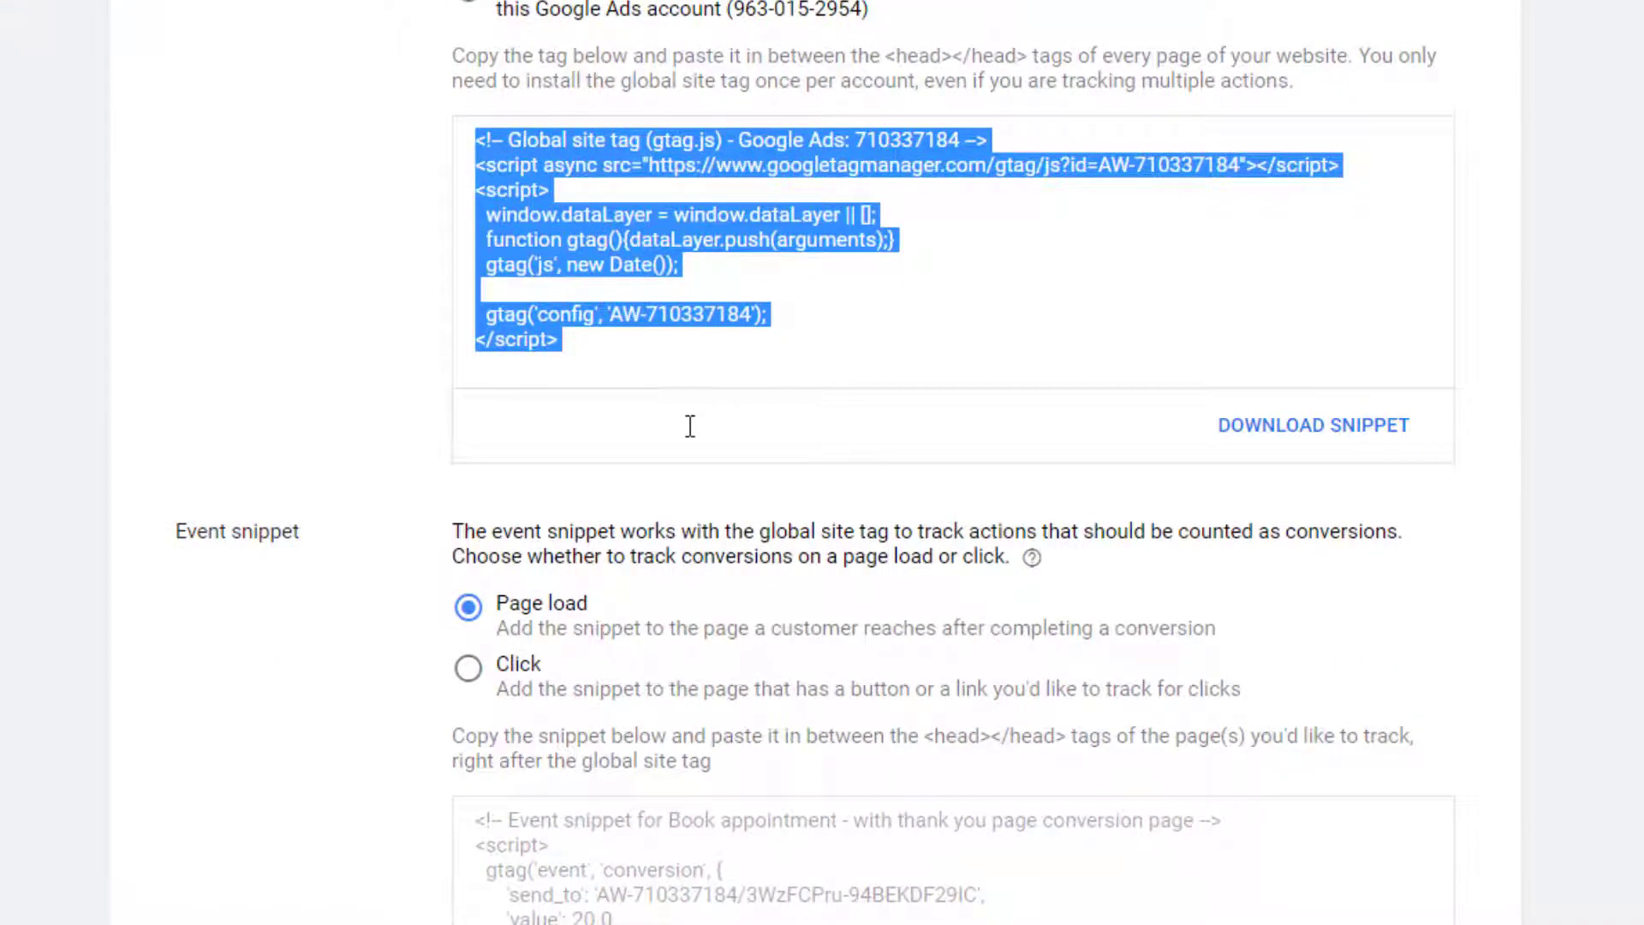
pyautogui.scroll(2, 690, 426)
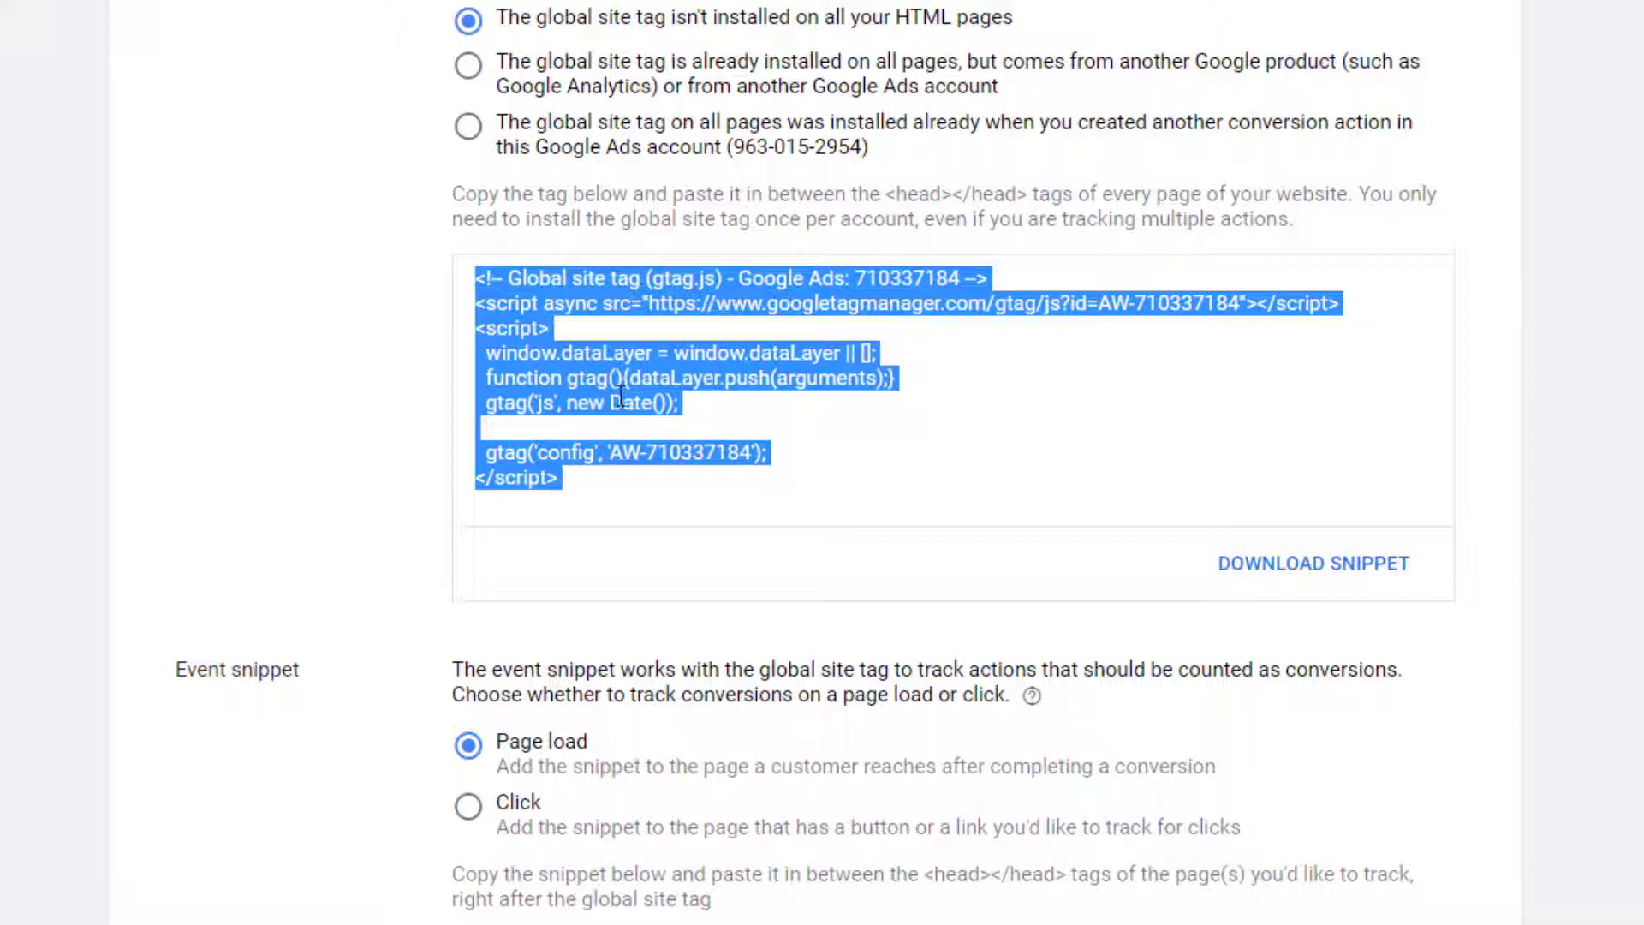
# - Copy the global site tag and show the head code in the WordPress site's Divi Theme Options integration settings
pyautogui.rightClick(533, 368)
pyautogui.click(551, 384)
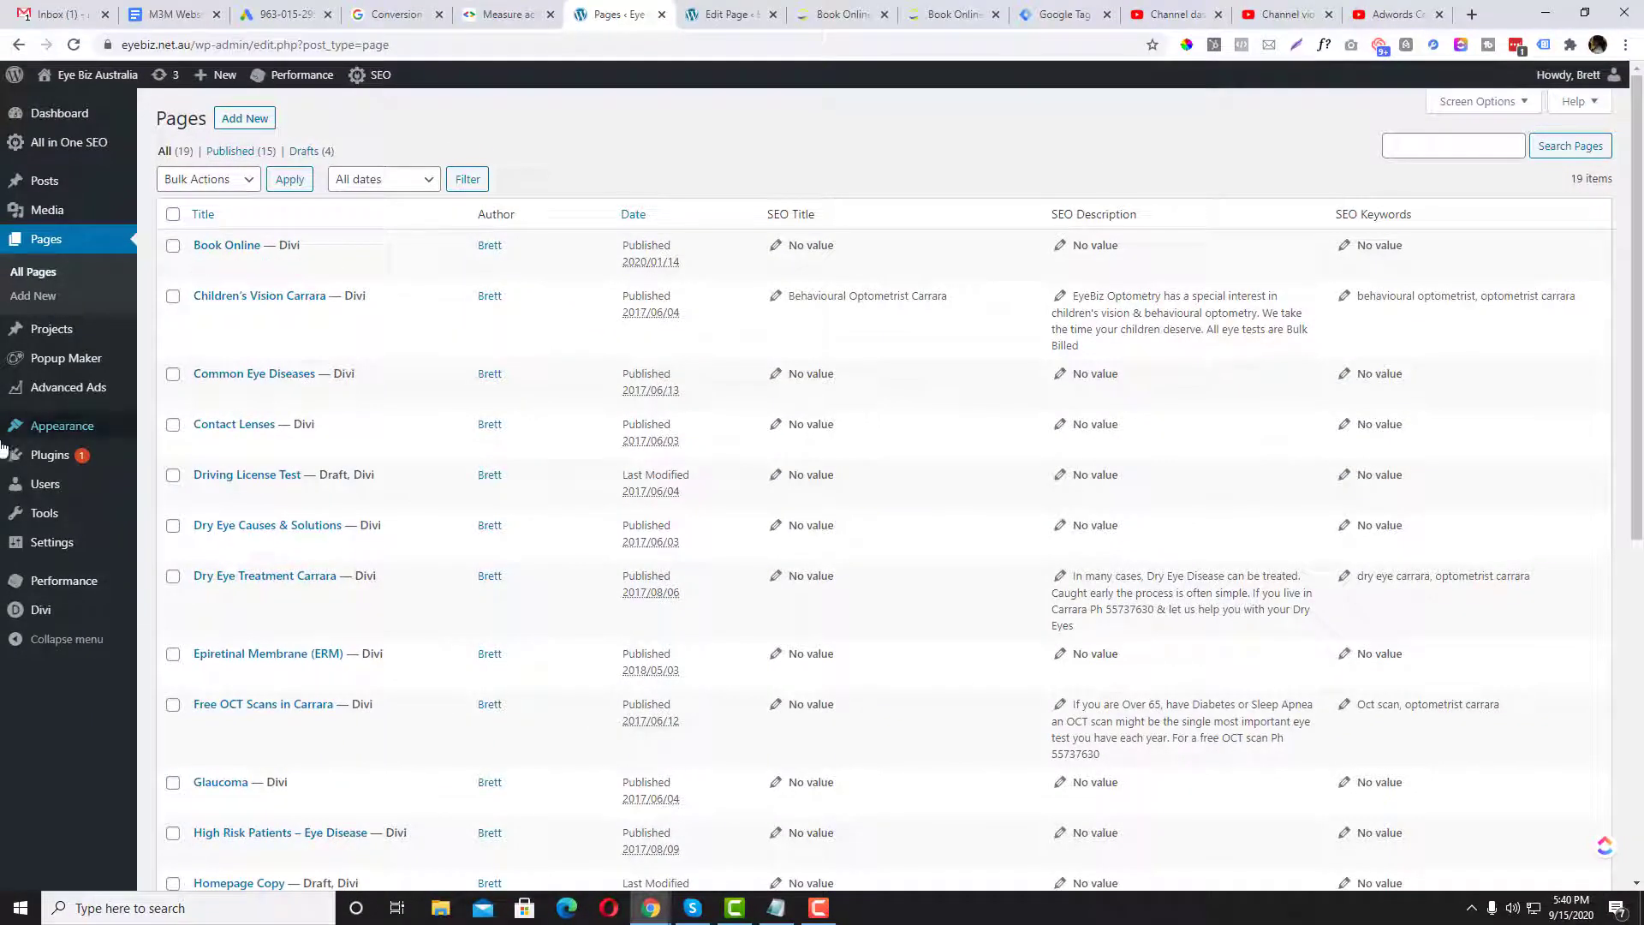
pyautogui.moveTo(30, 442)
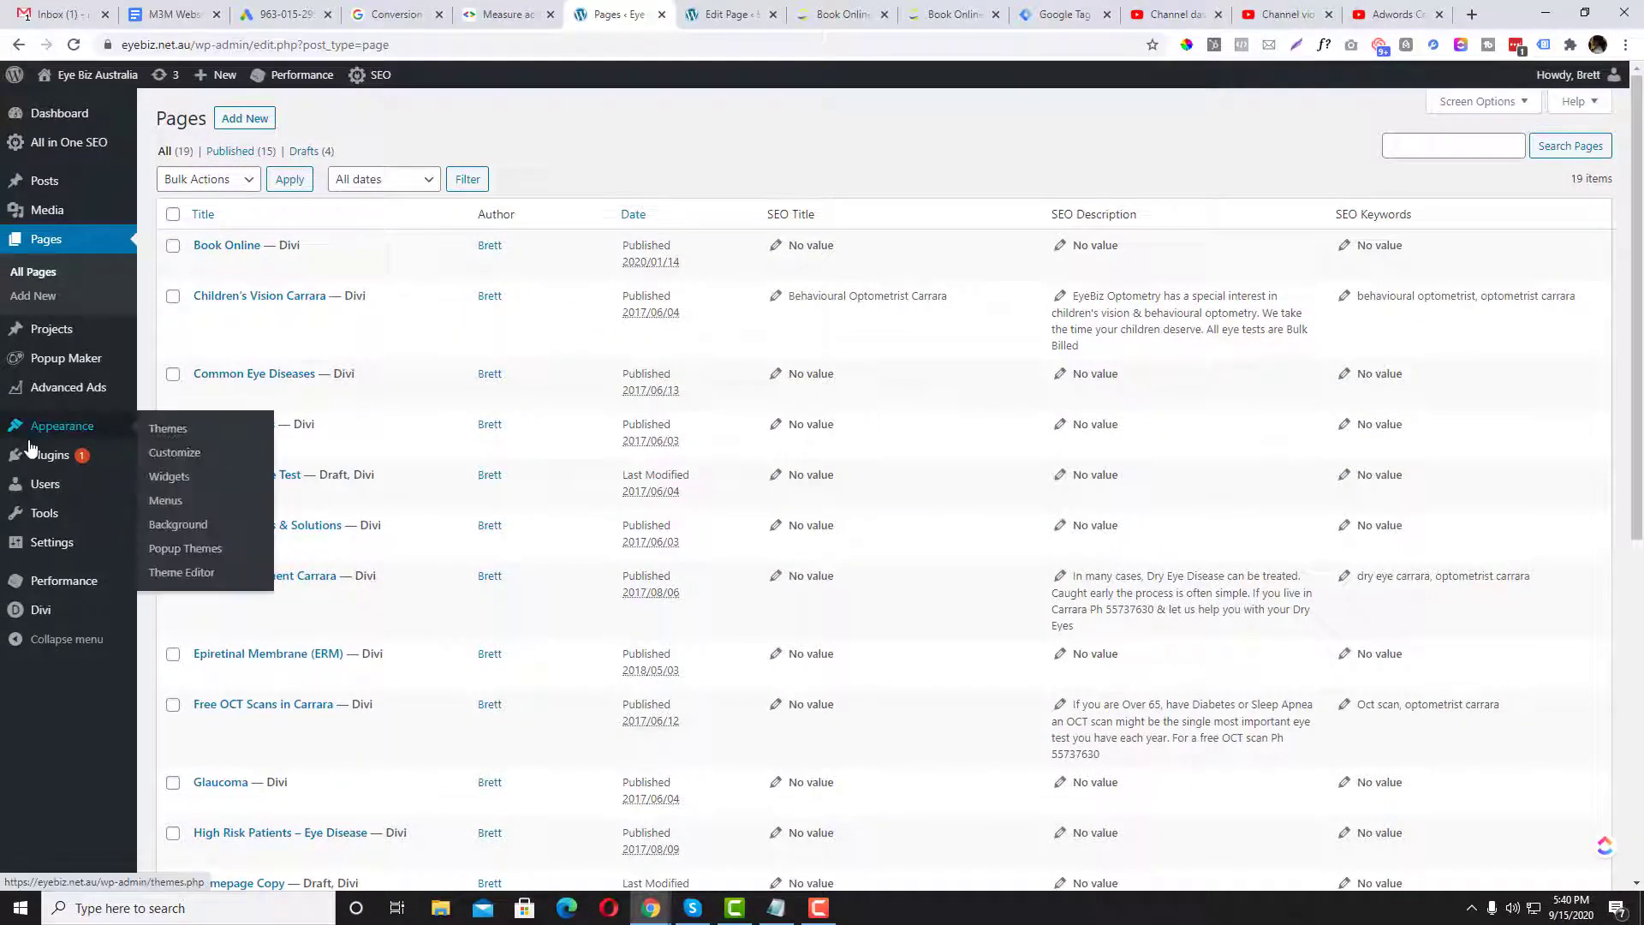
pyautogui.moveTo(120, 613)
pyautogui.click(219, 606)
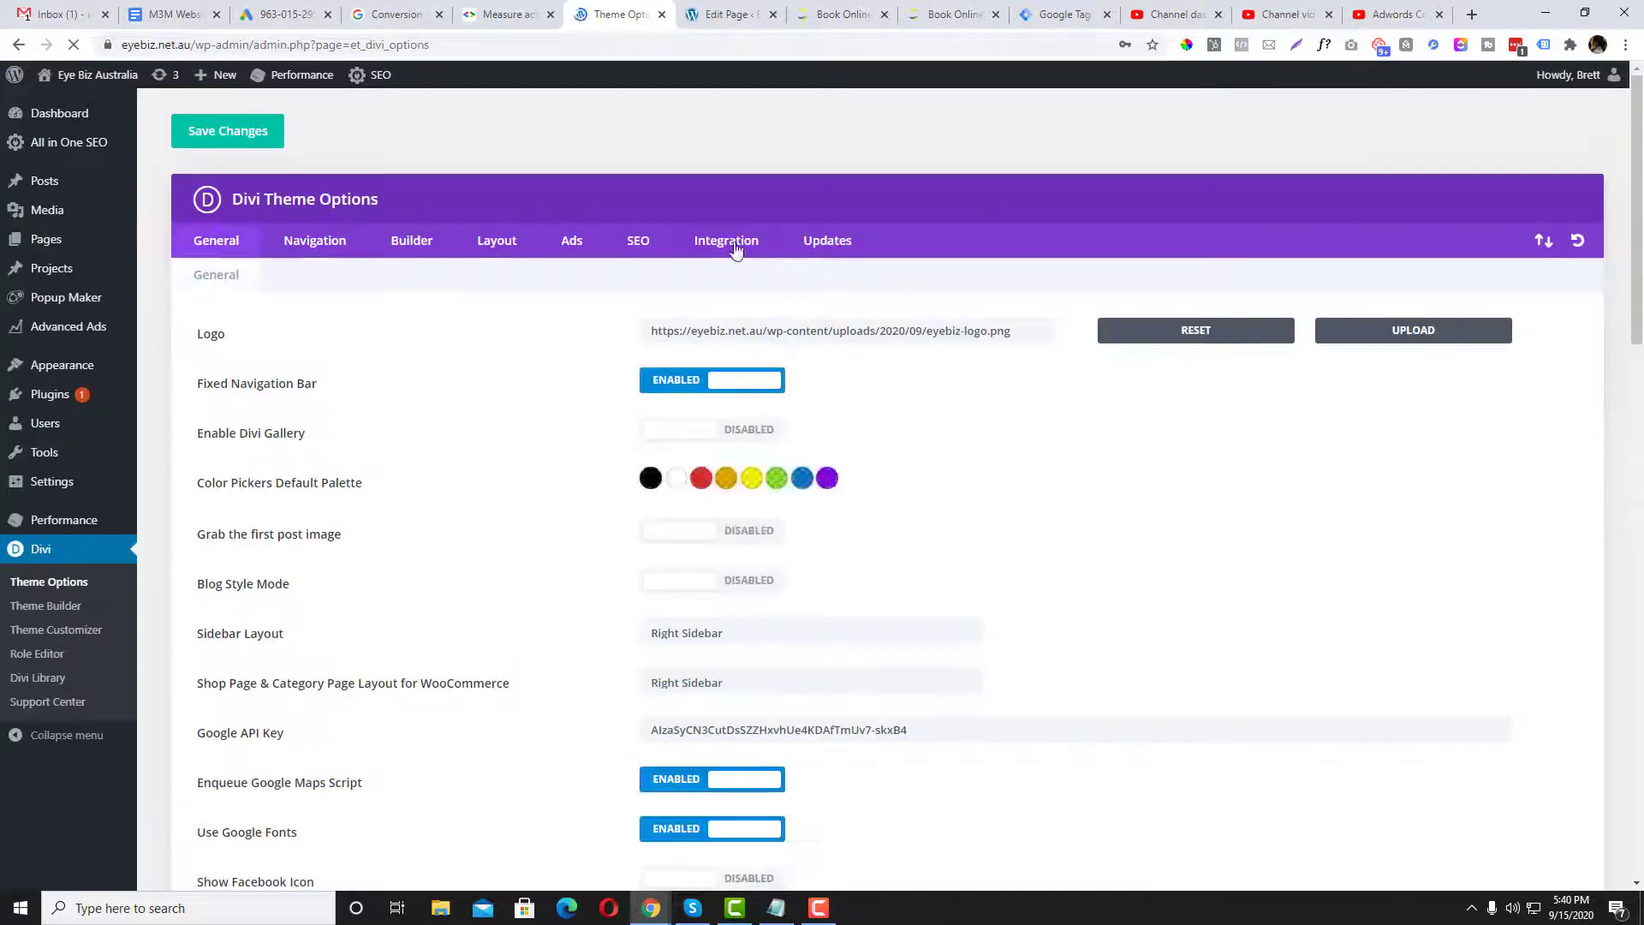
pyautogui.click(735, 246)
pyautogui.scroll(-2, 811, 506)
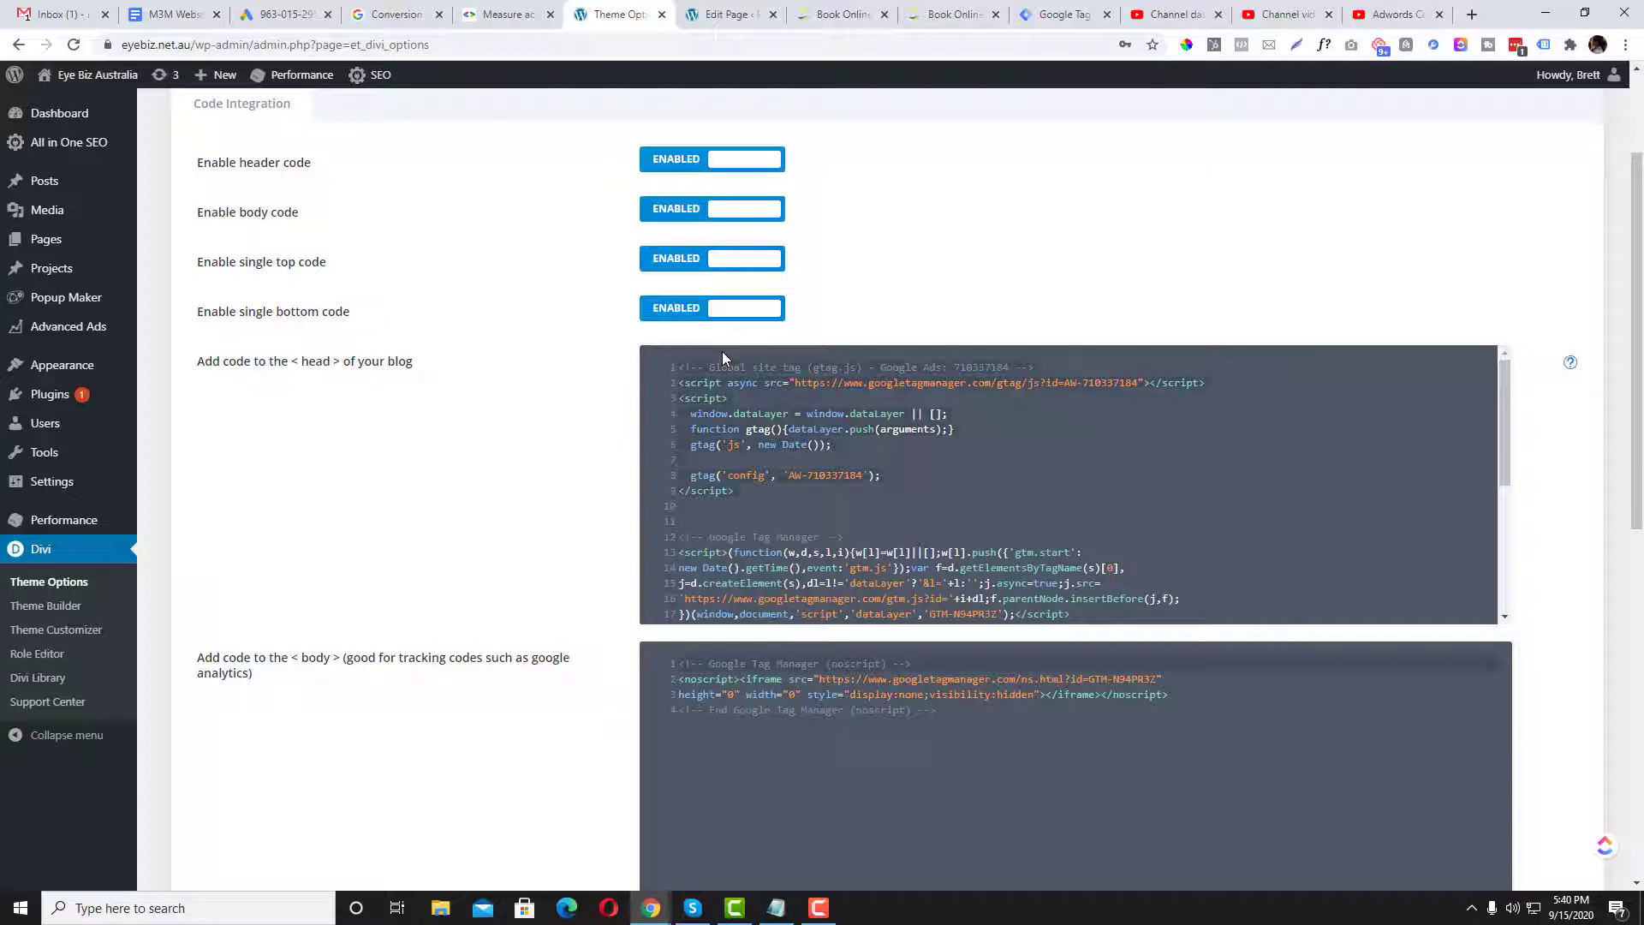
# - Return to the Google Ads tag setup, reselect the global site tag code and examine the instructions down to the event snippet
pyautogui.click(304, 9)
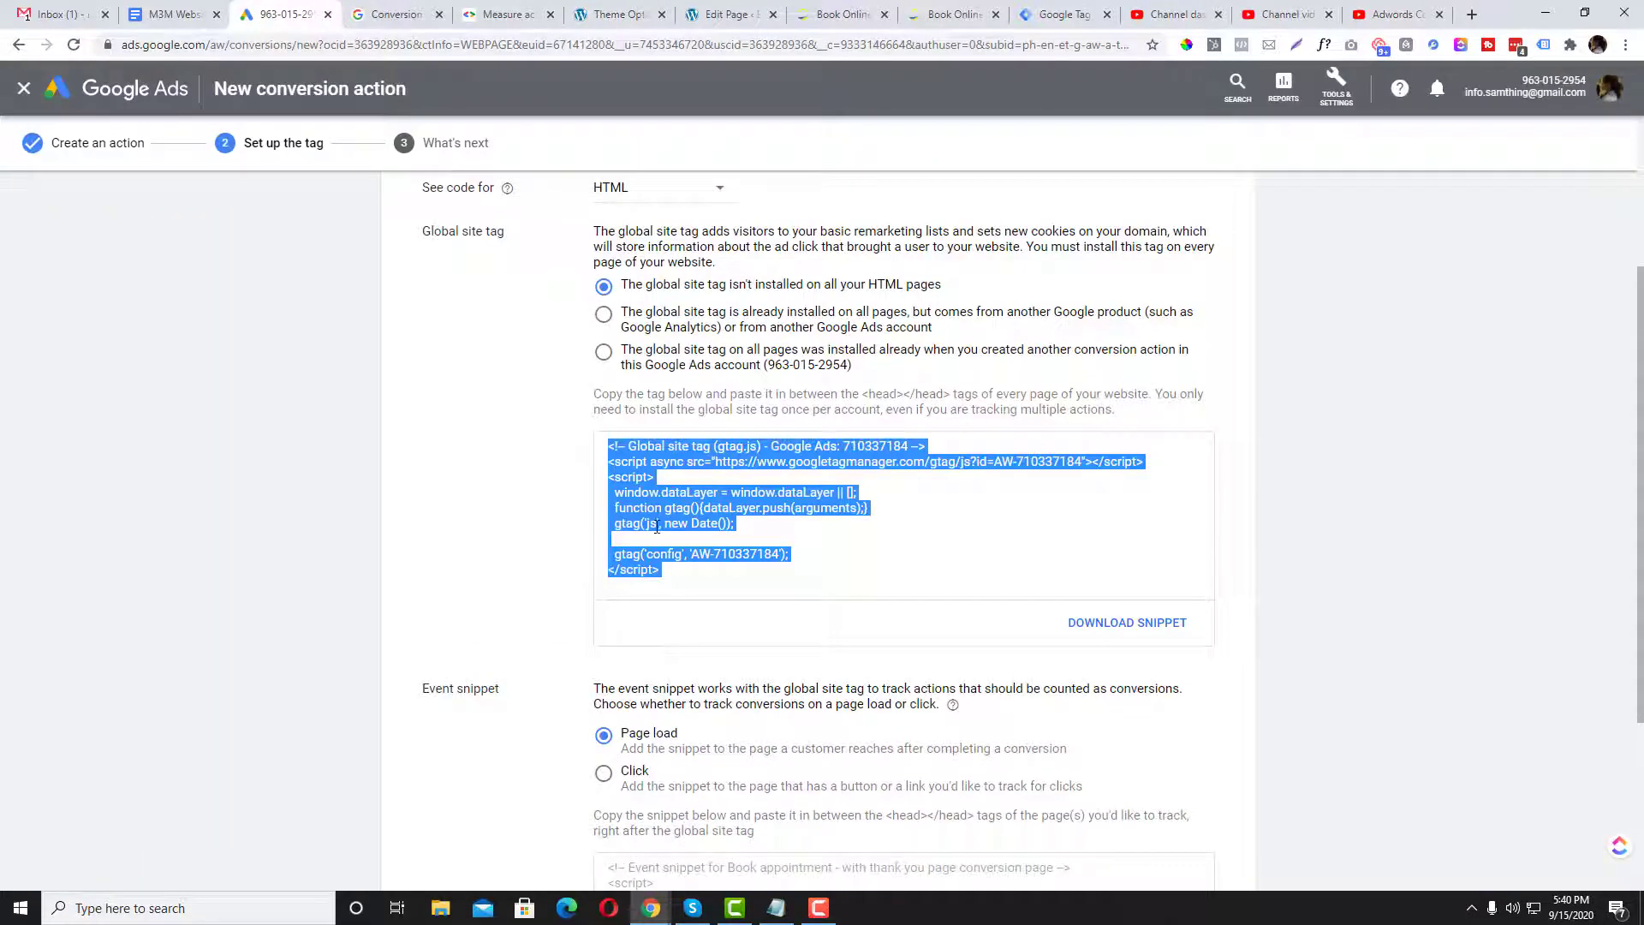
pyautogui.click(648, 511)
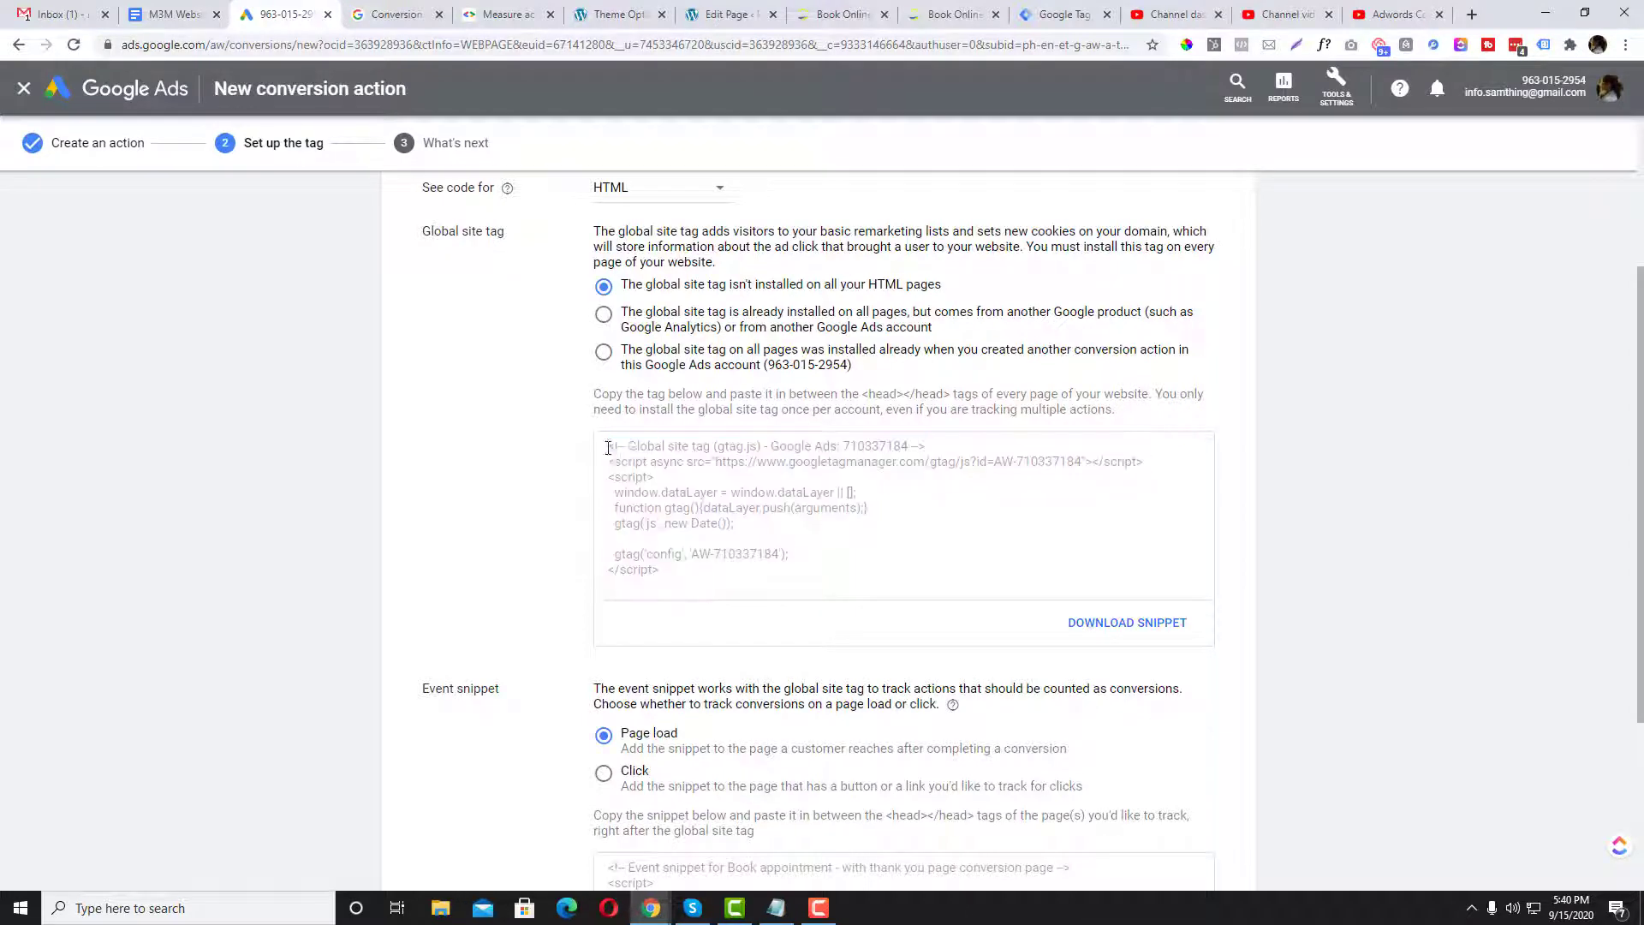
pyautogui.moveTo(609, 445); pyautogui.dragTo(781, 570)
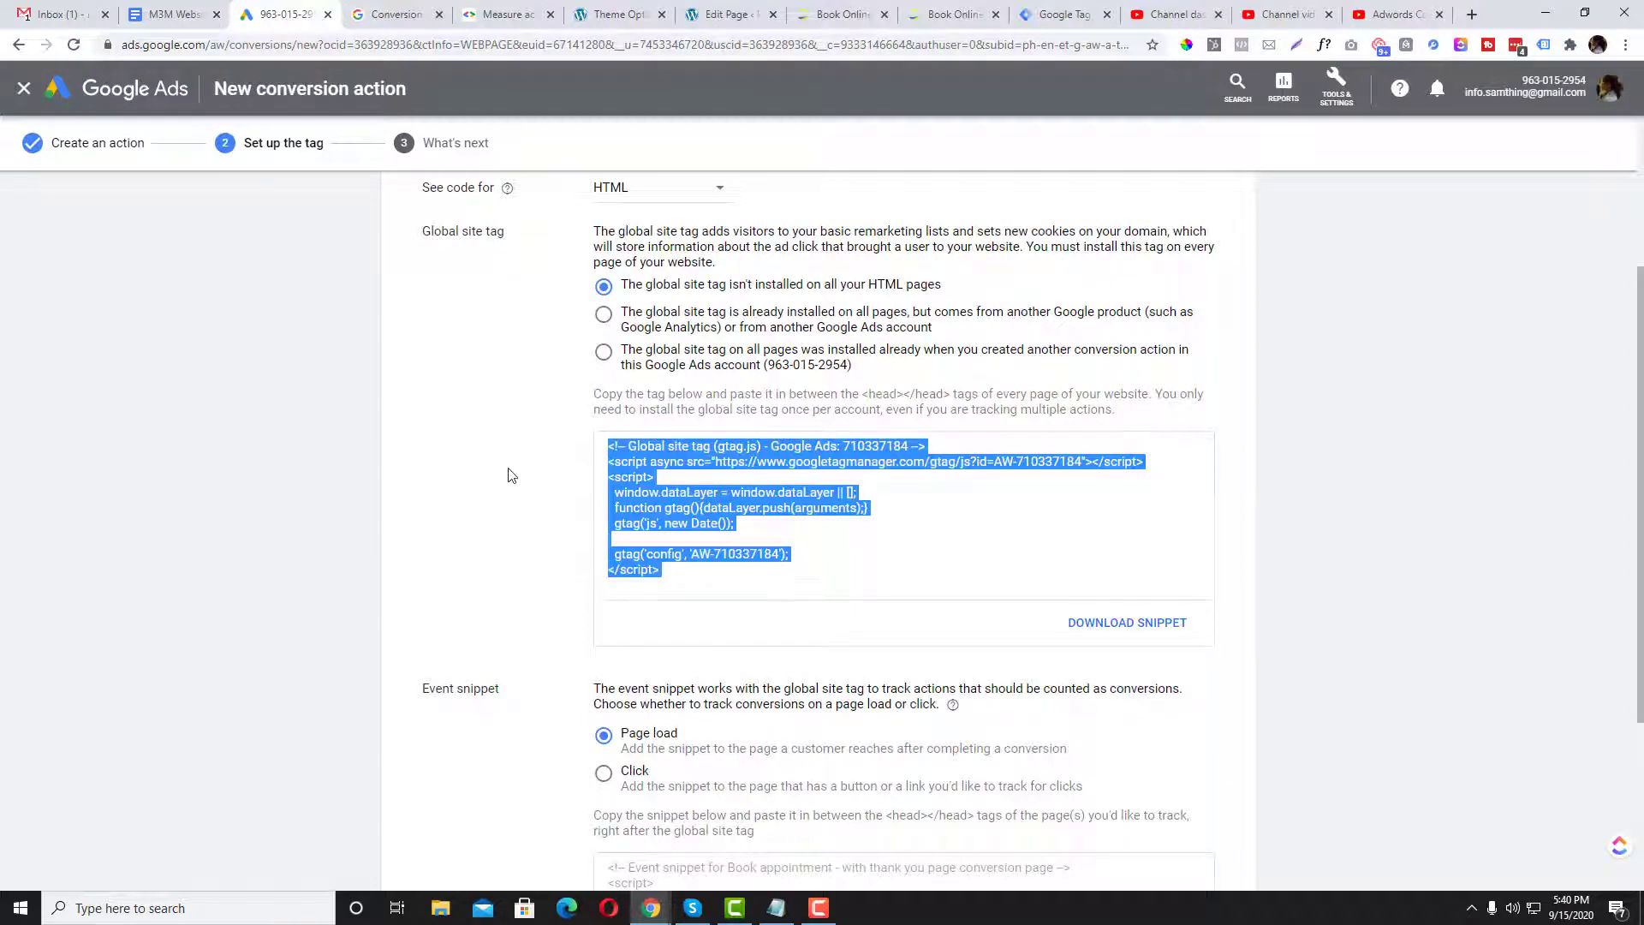
pyautogui.scroll(-3, 511, 475)
pyautogui.scroll(6, 511, 475)
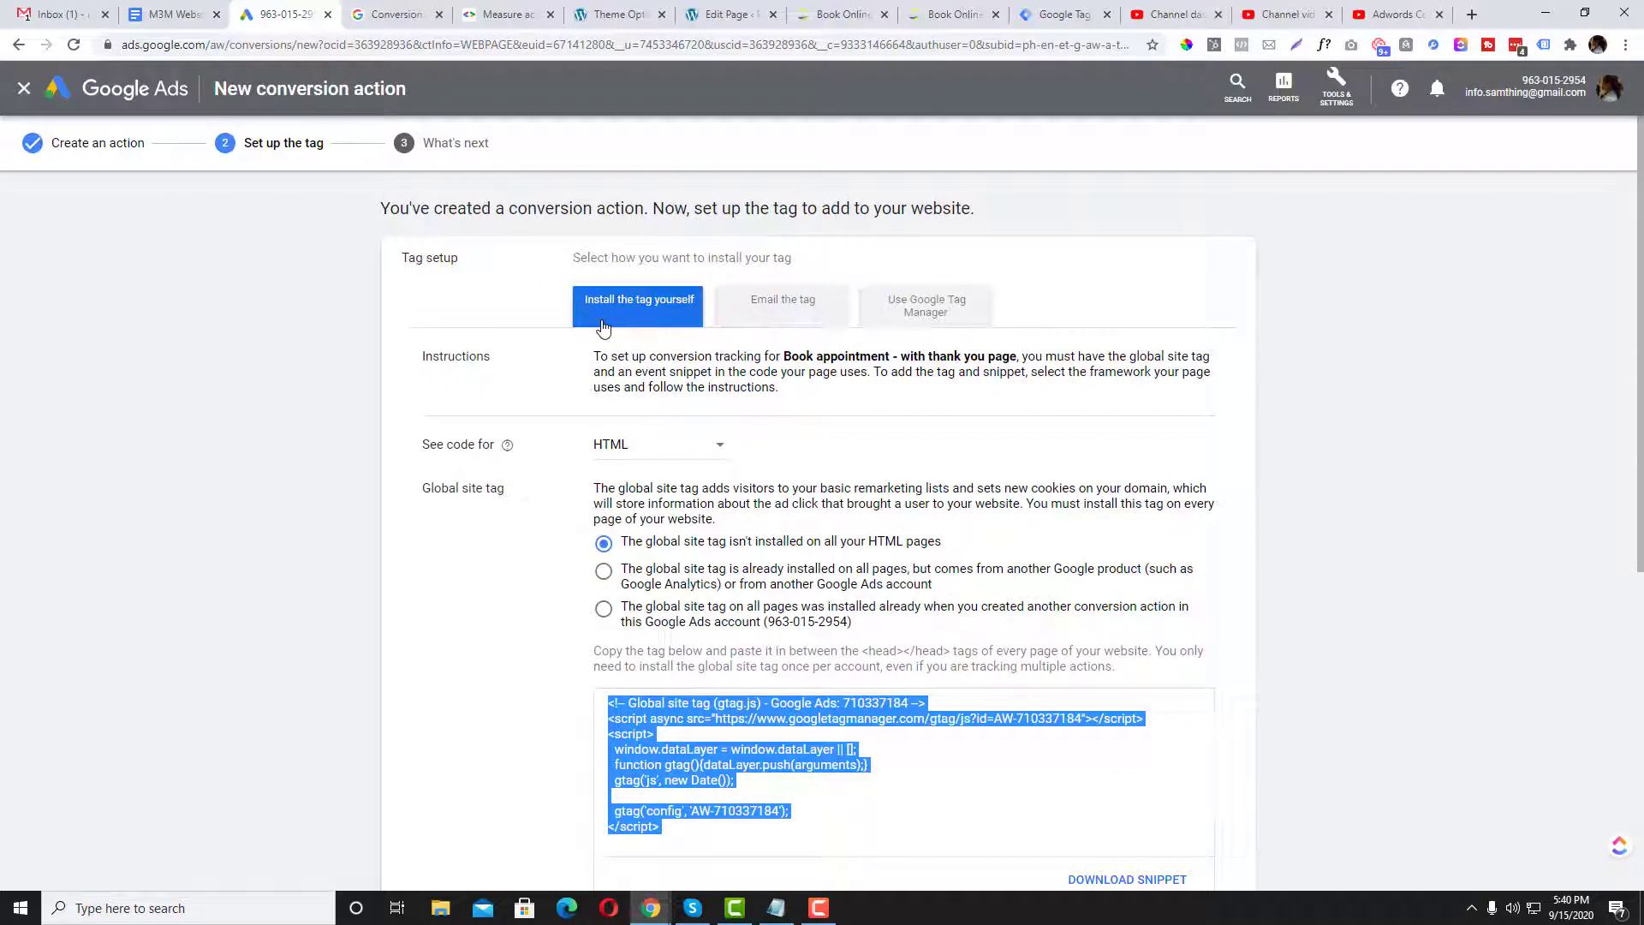
pyautogui.scroll(-4, 572, 413)
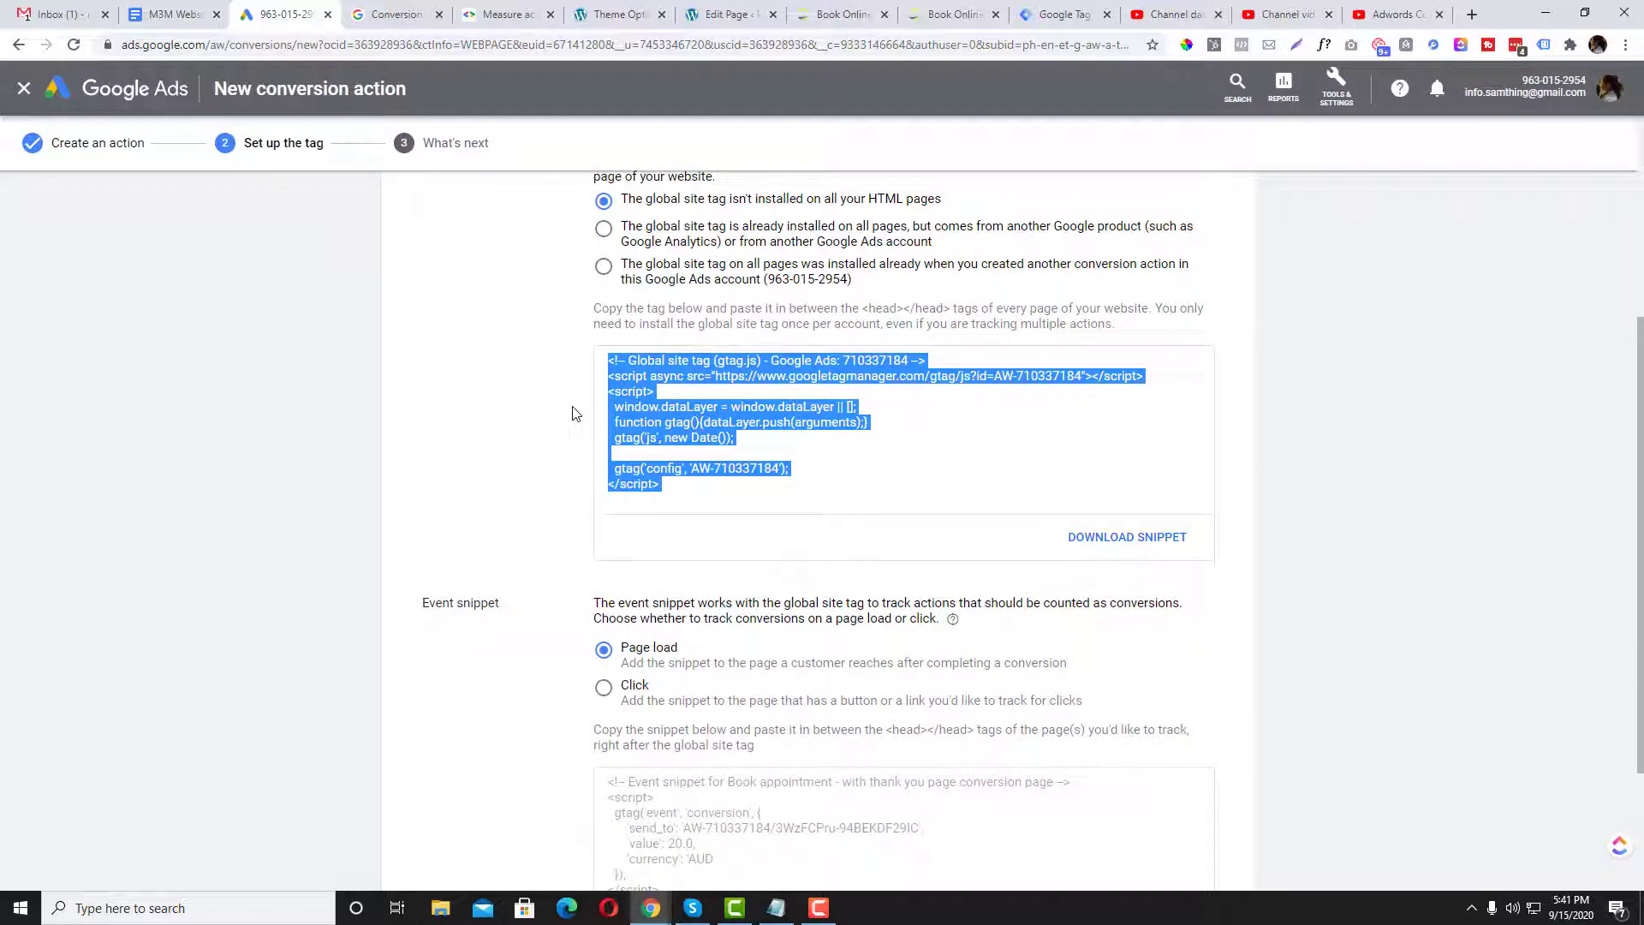
pyautogui.scroll(-2, 573, 413)
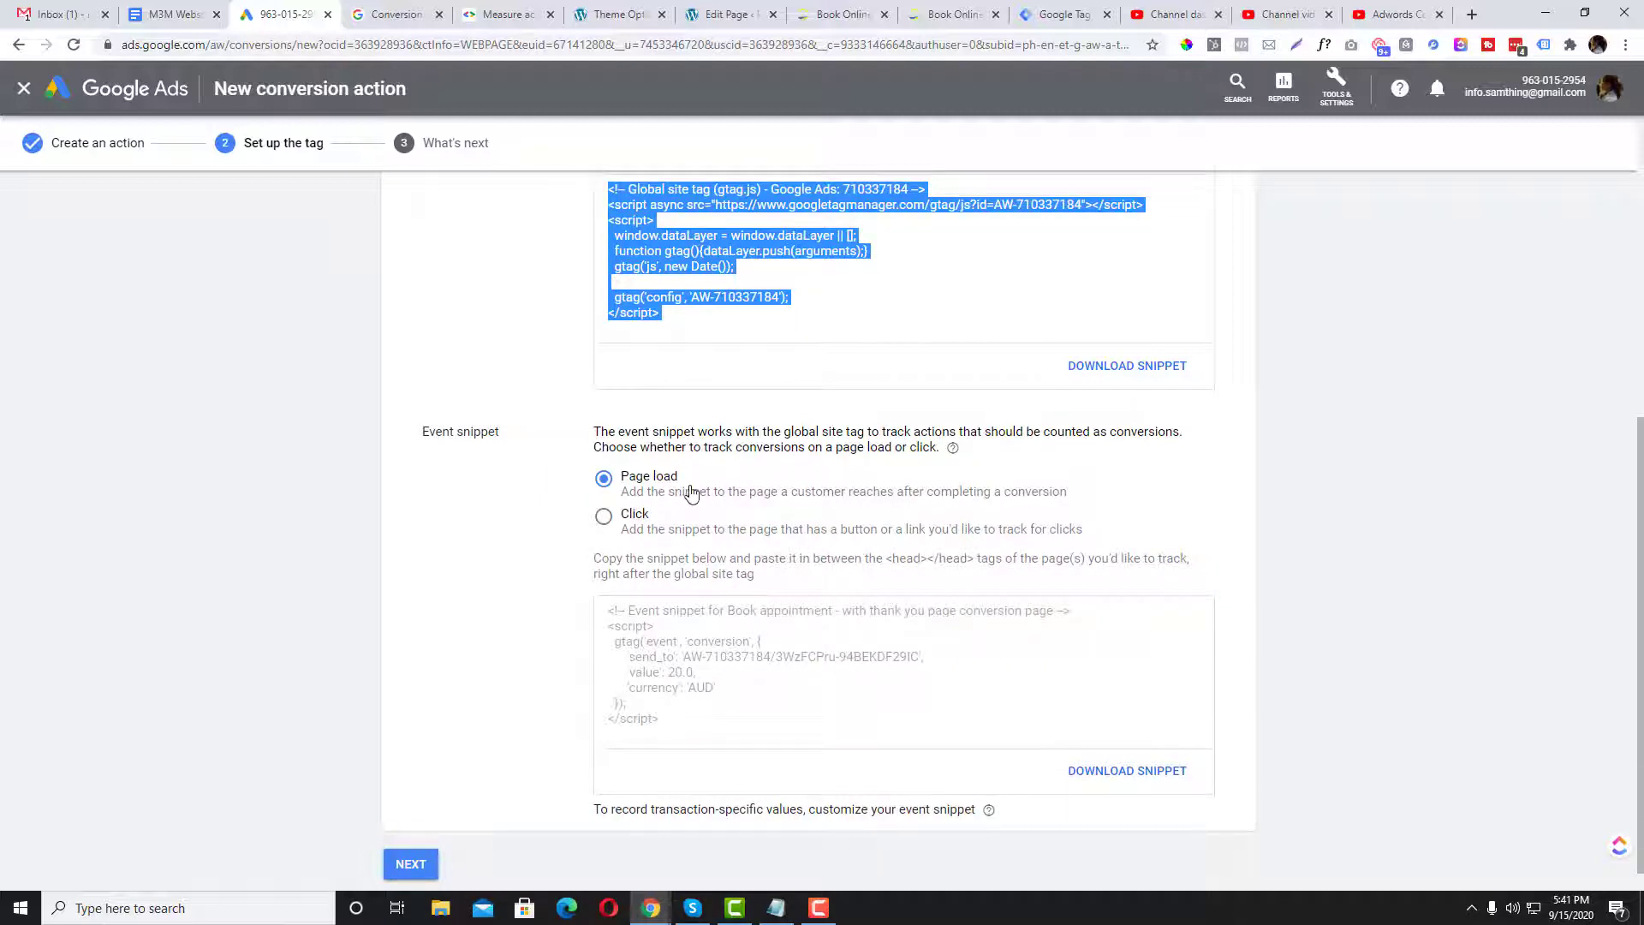
# - Check the book-online part of the booking page's address and return to the Google Ads tag setup
pyautogui.click(847, 9)
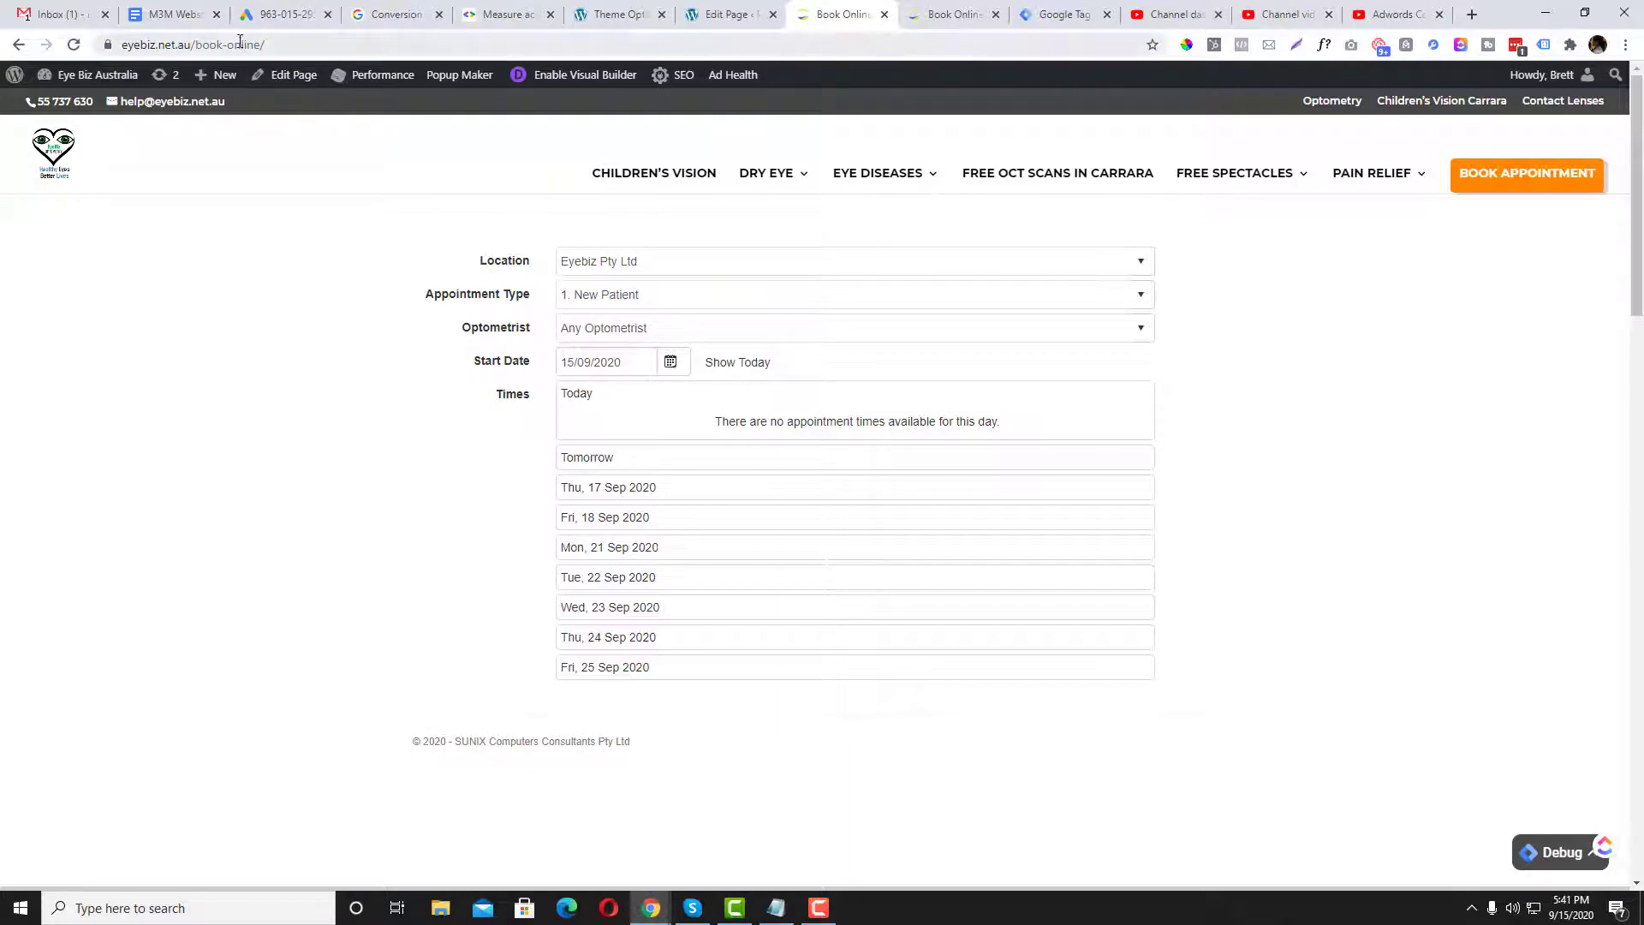
pyautogui.moveTo(199, 44); pyautogui.dragTo(303, 45)
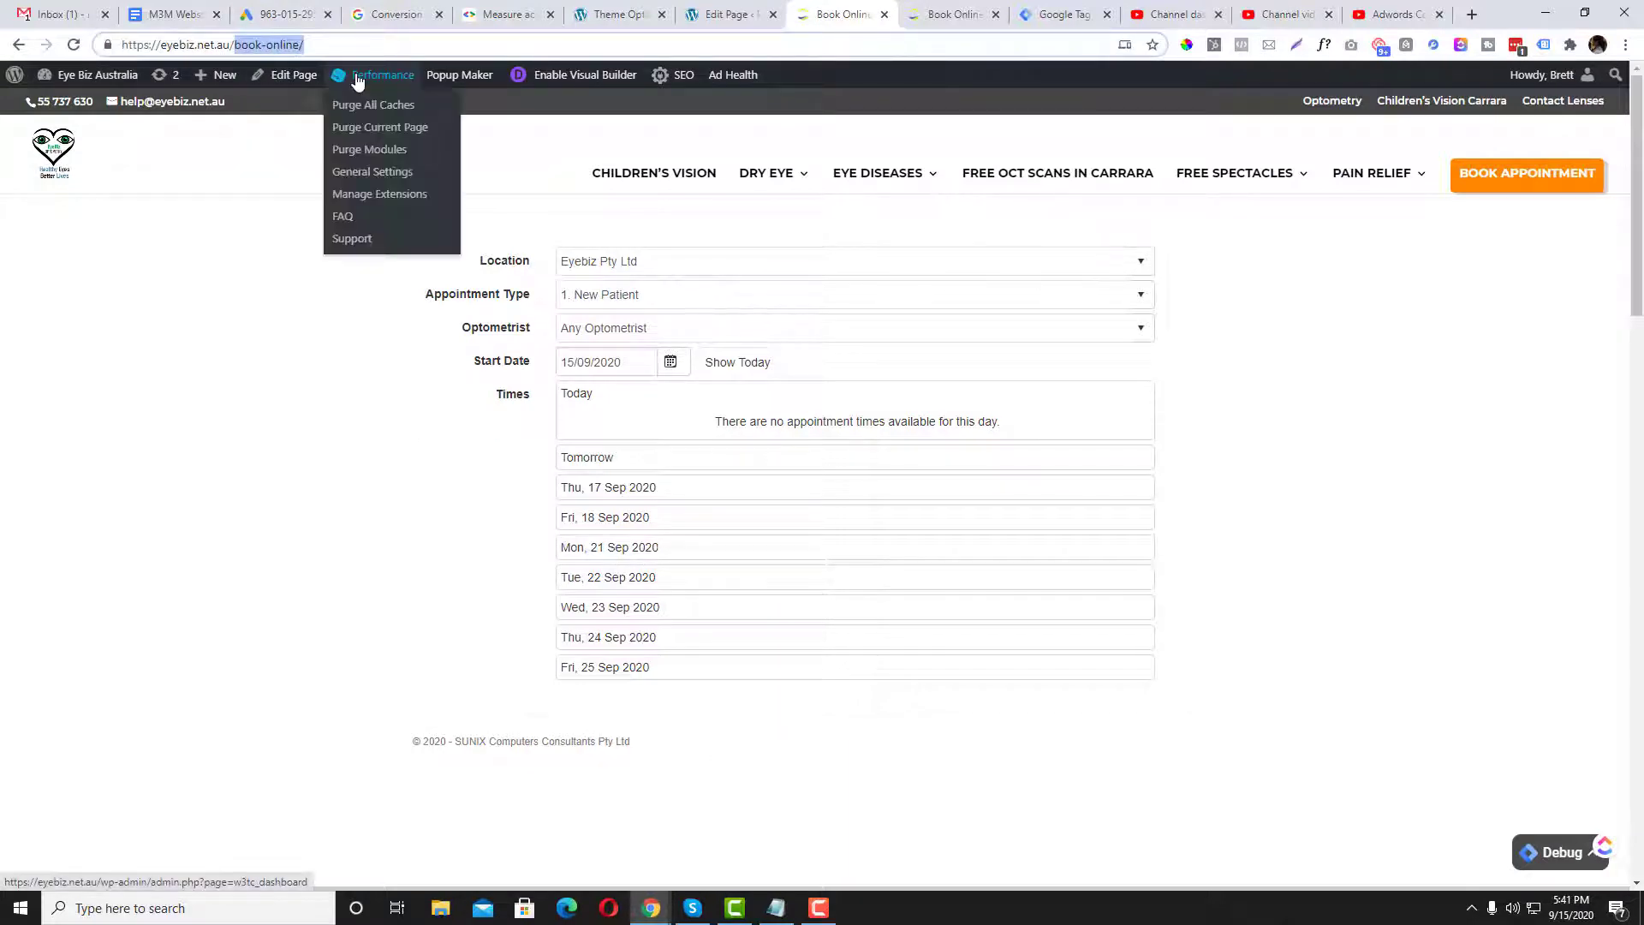
pyautogui.click(177, 13)
pyautogui.click(282, 14)
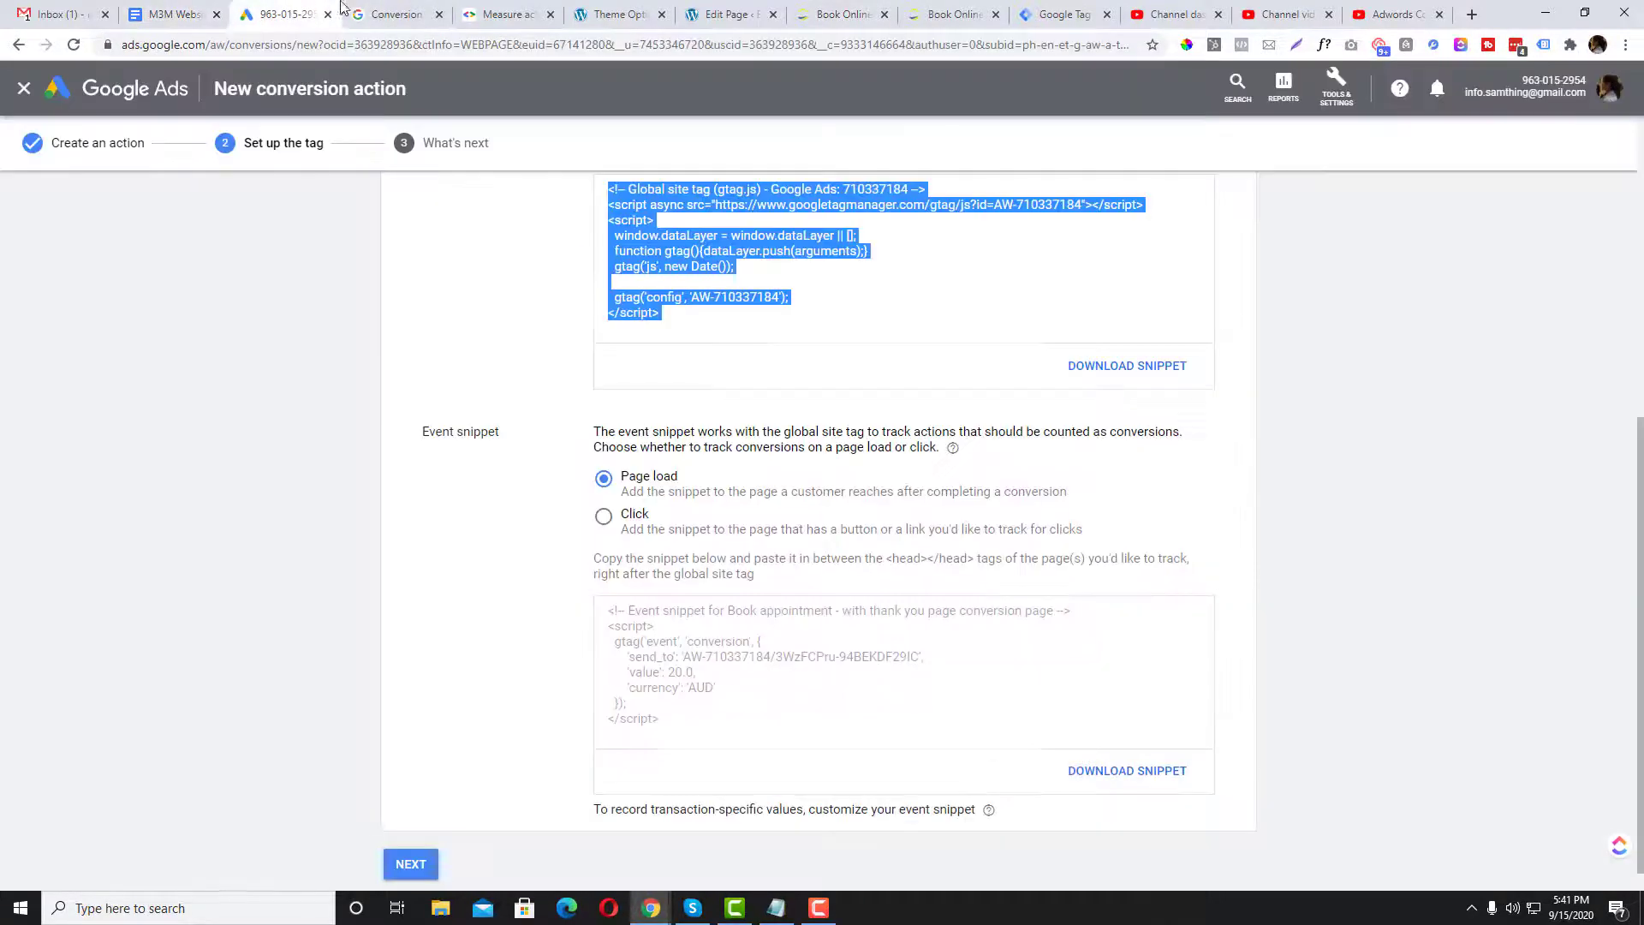
# - Try the Click option for the event snippet and select its entire code
pyautogui.click(604, 517)
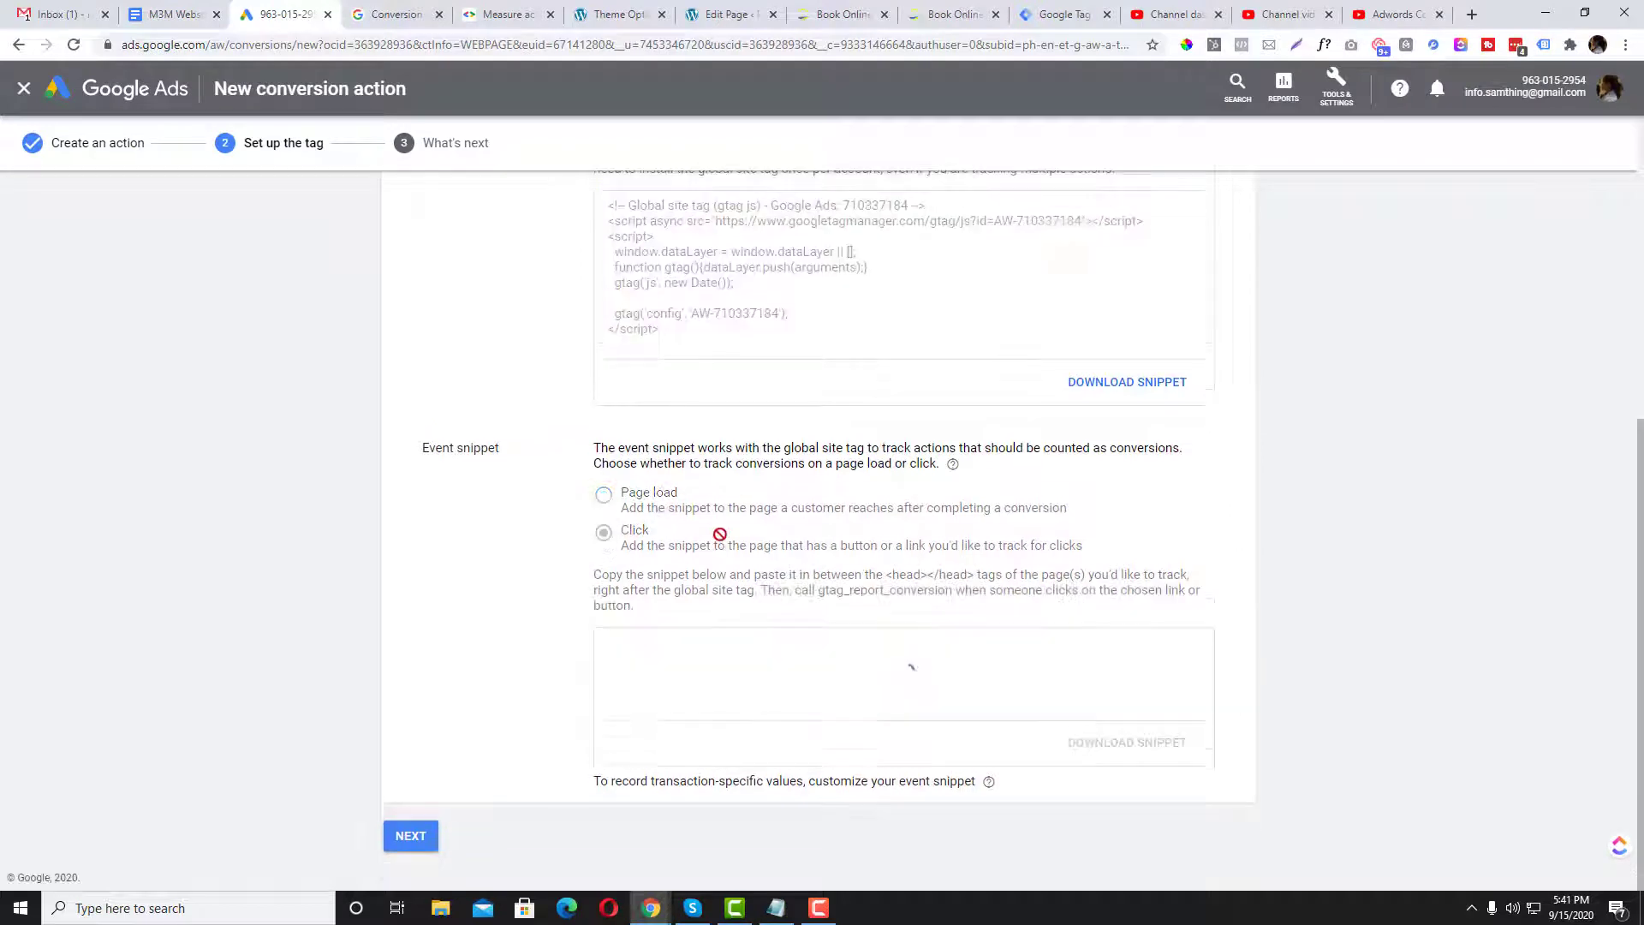
pyautogui.scroll(-2, 724, 613)
pyautogui.scroll(2, 722, 612)
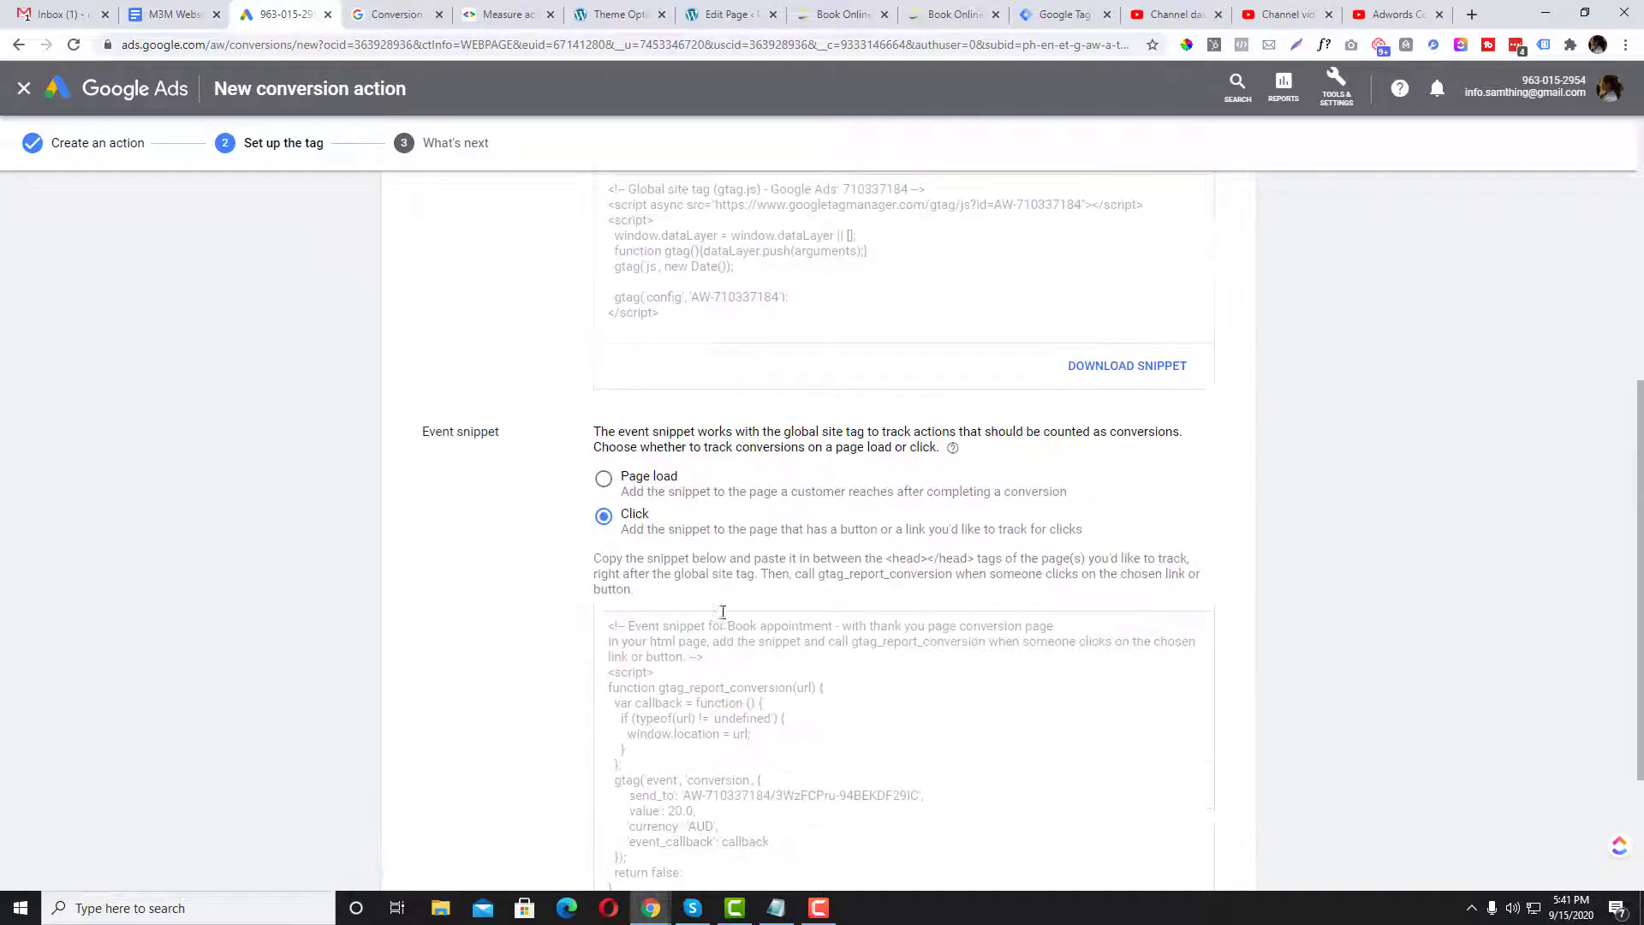
pyautogui.scroll(-1, 613, 539)
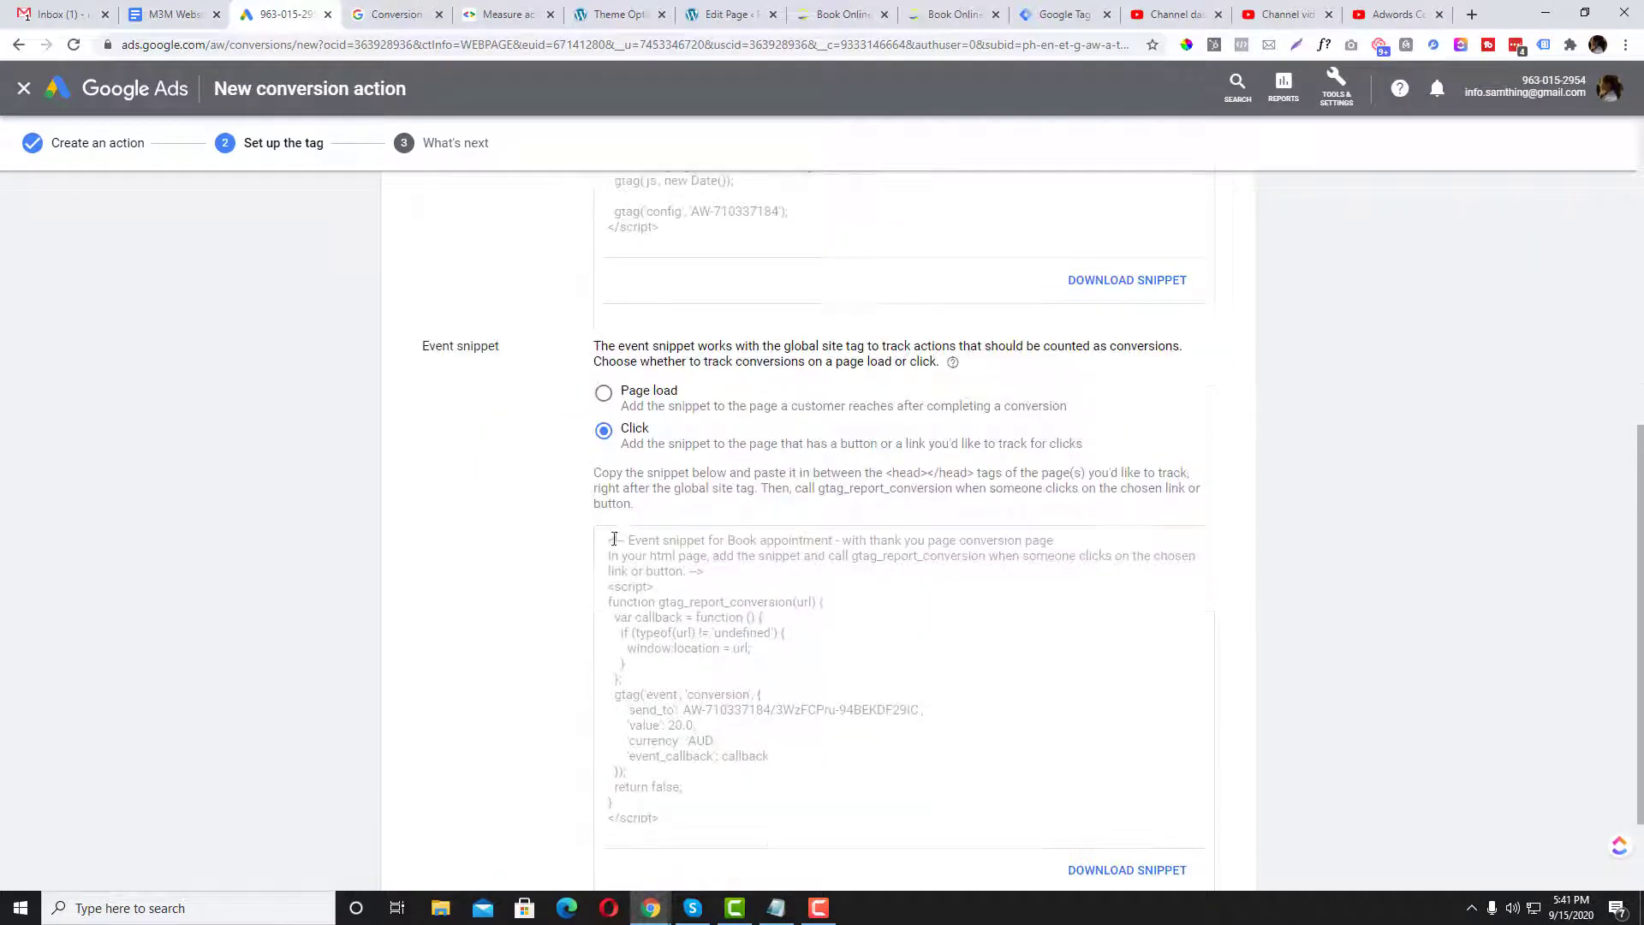
pyautogui.click(688, 800)
pyautogui.moveTo(719, 822); pyautogui.dragTo(606, 543)
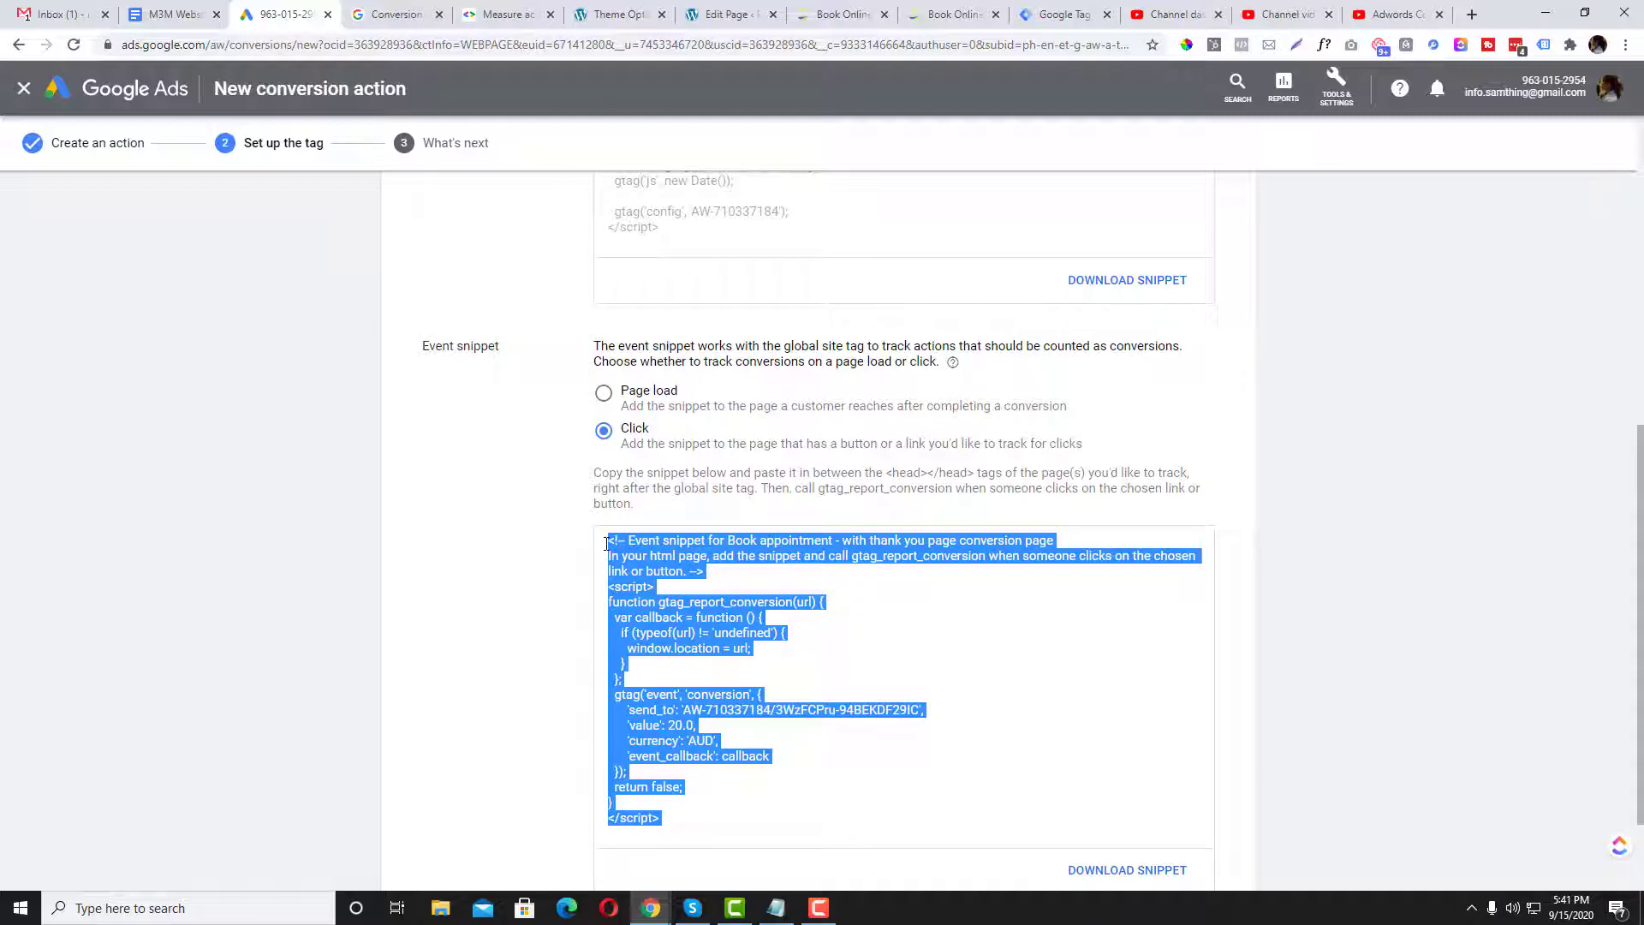
# - Set the event snippet to Page load and copy its entire code
pyautogui.click(604, 393)
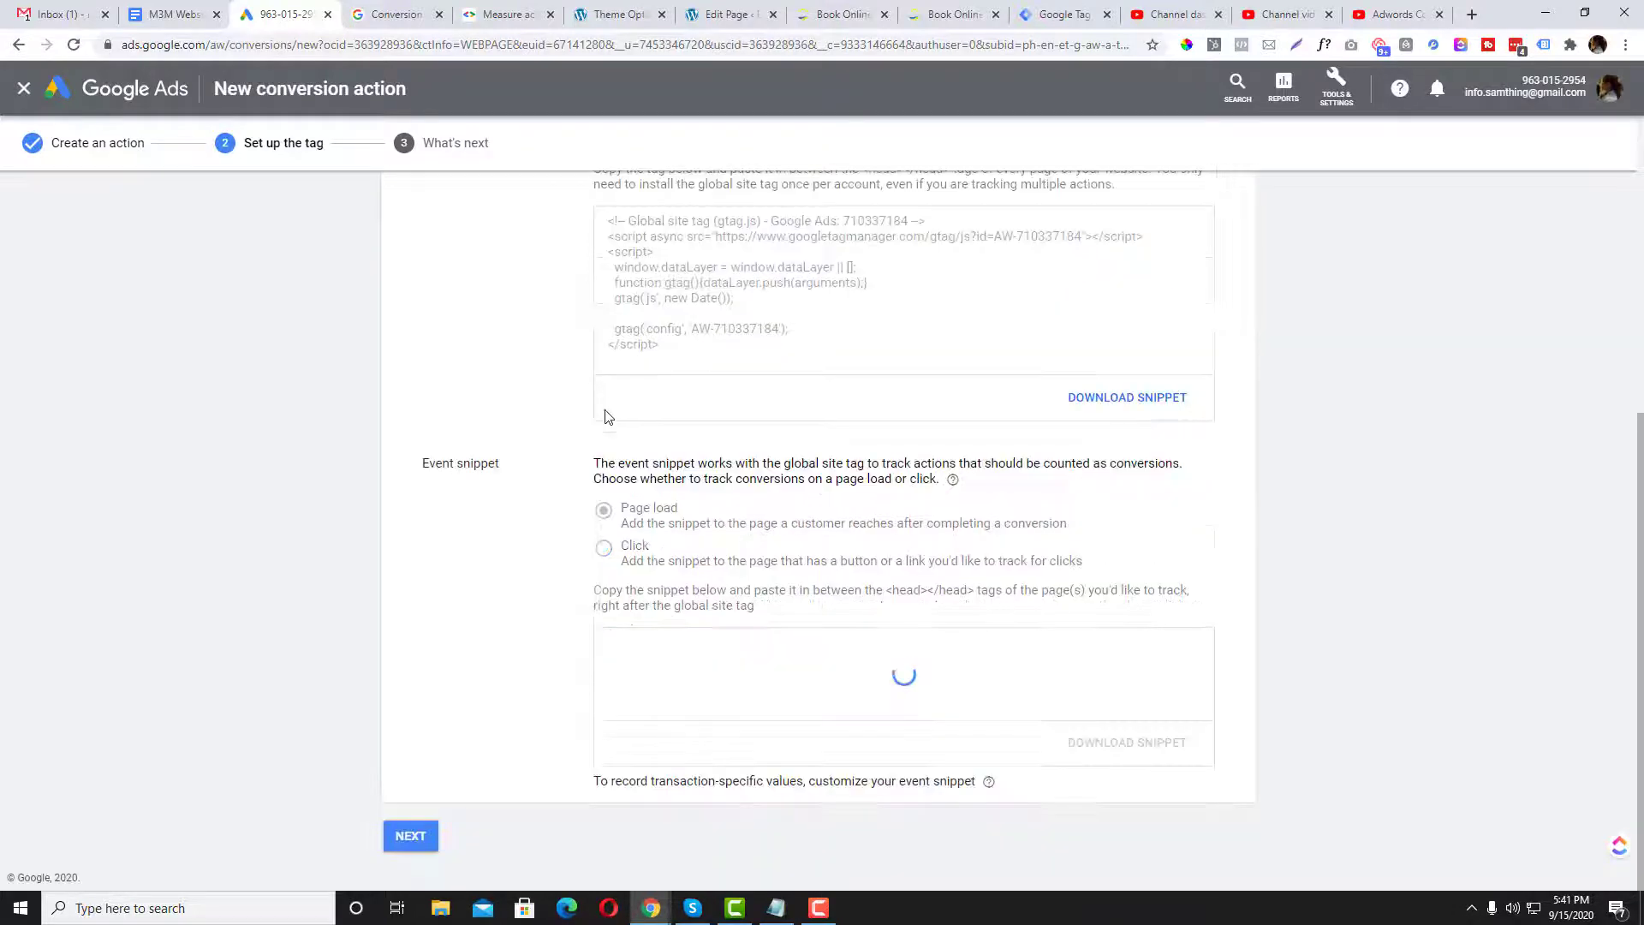
pyautogui.moveTo(635, 596); pyautogui.dragTo(737, 697)
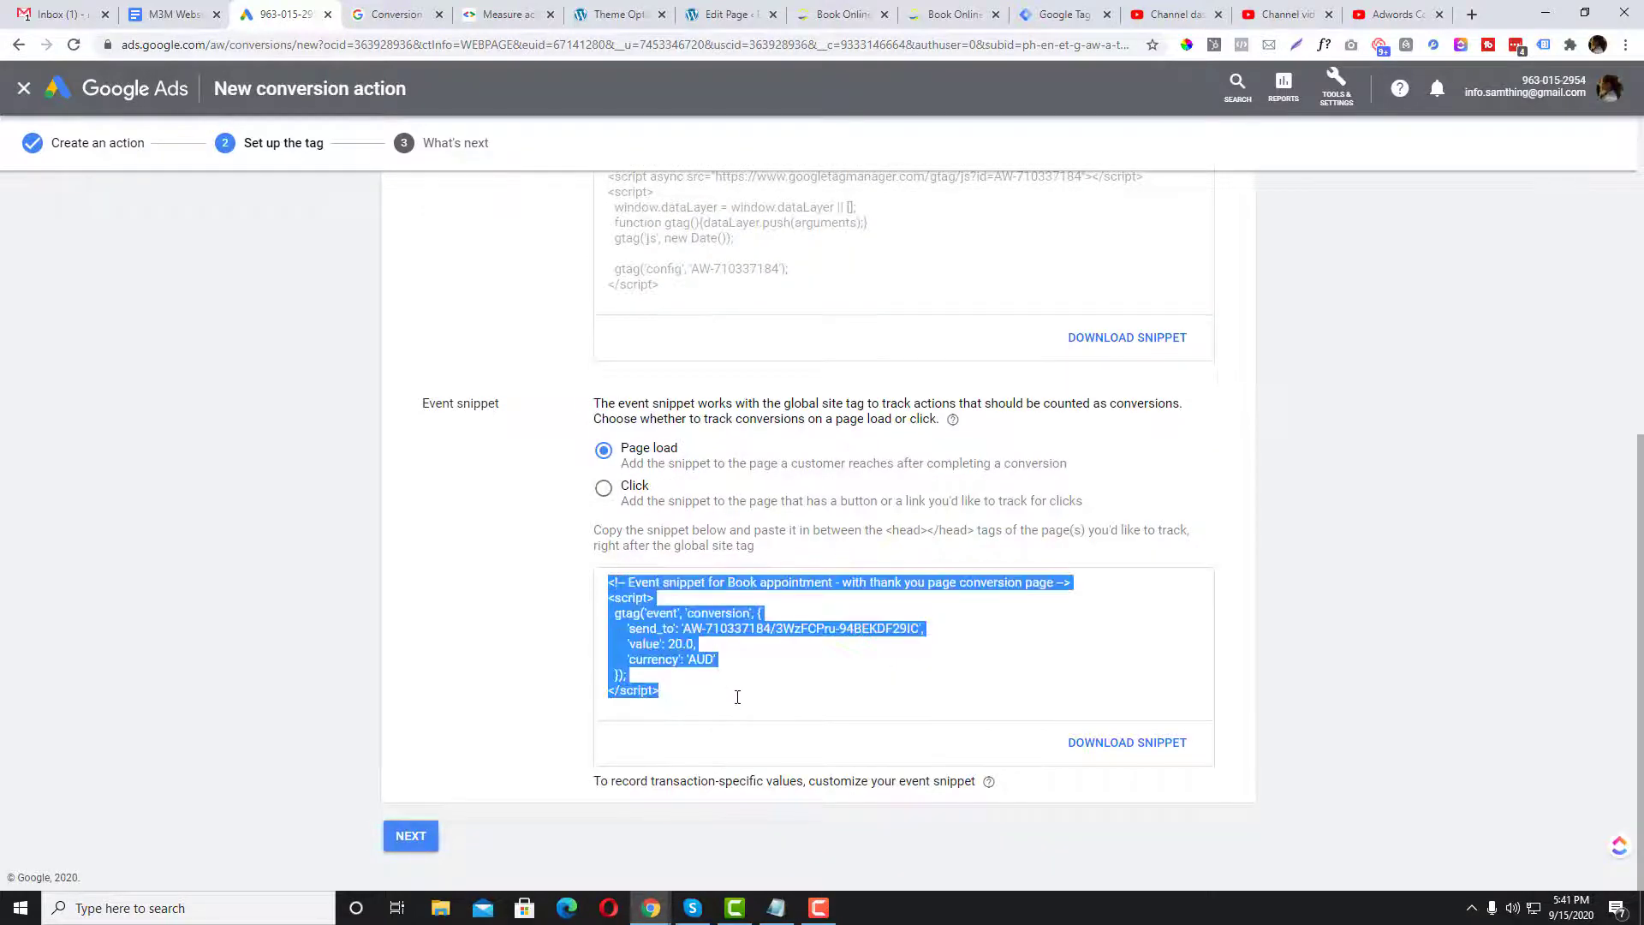
pyautogui.rightClick(710, 624)
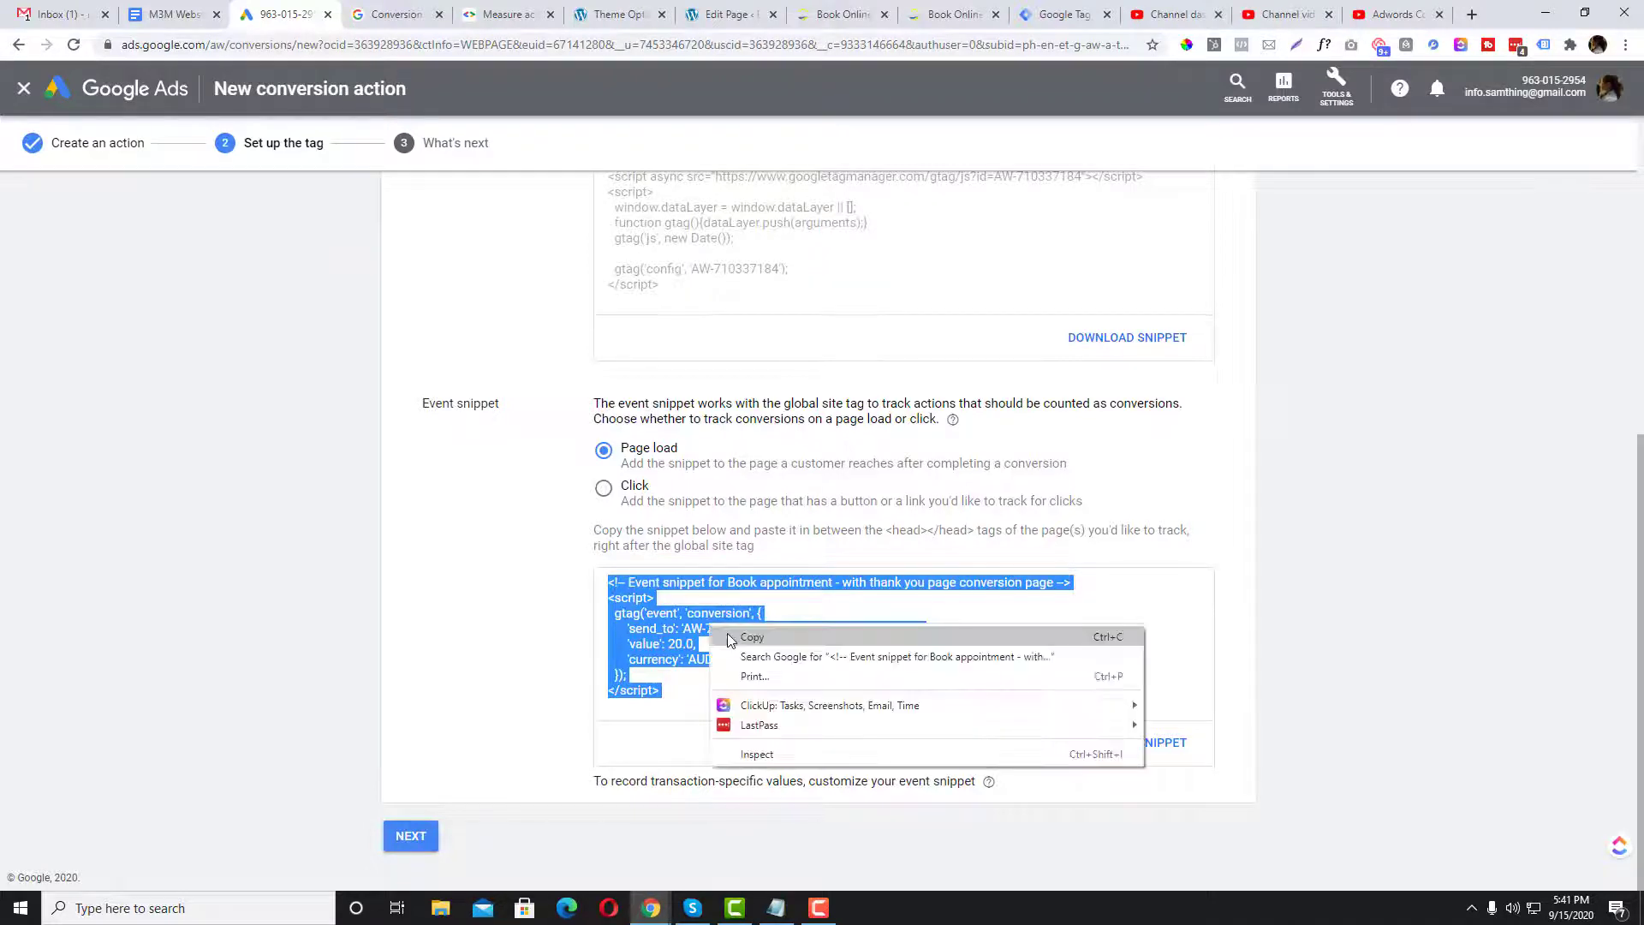
pyautogui.click(754, 634)
# - Open the Book Online page for editing in the WordPress site's Divi Builder
pyautogui.click(941, 13)
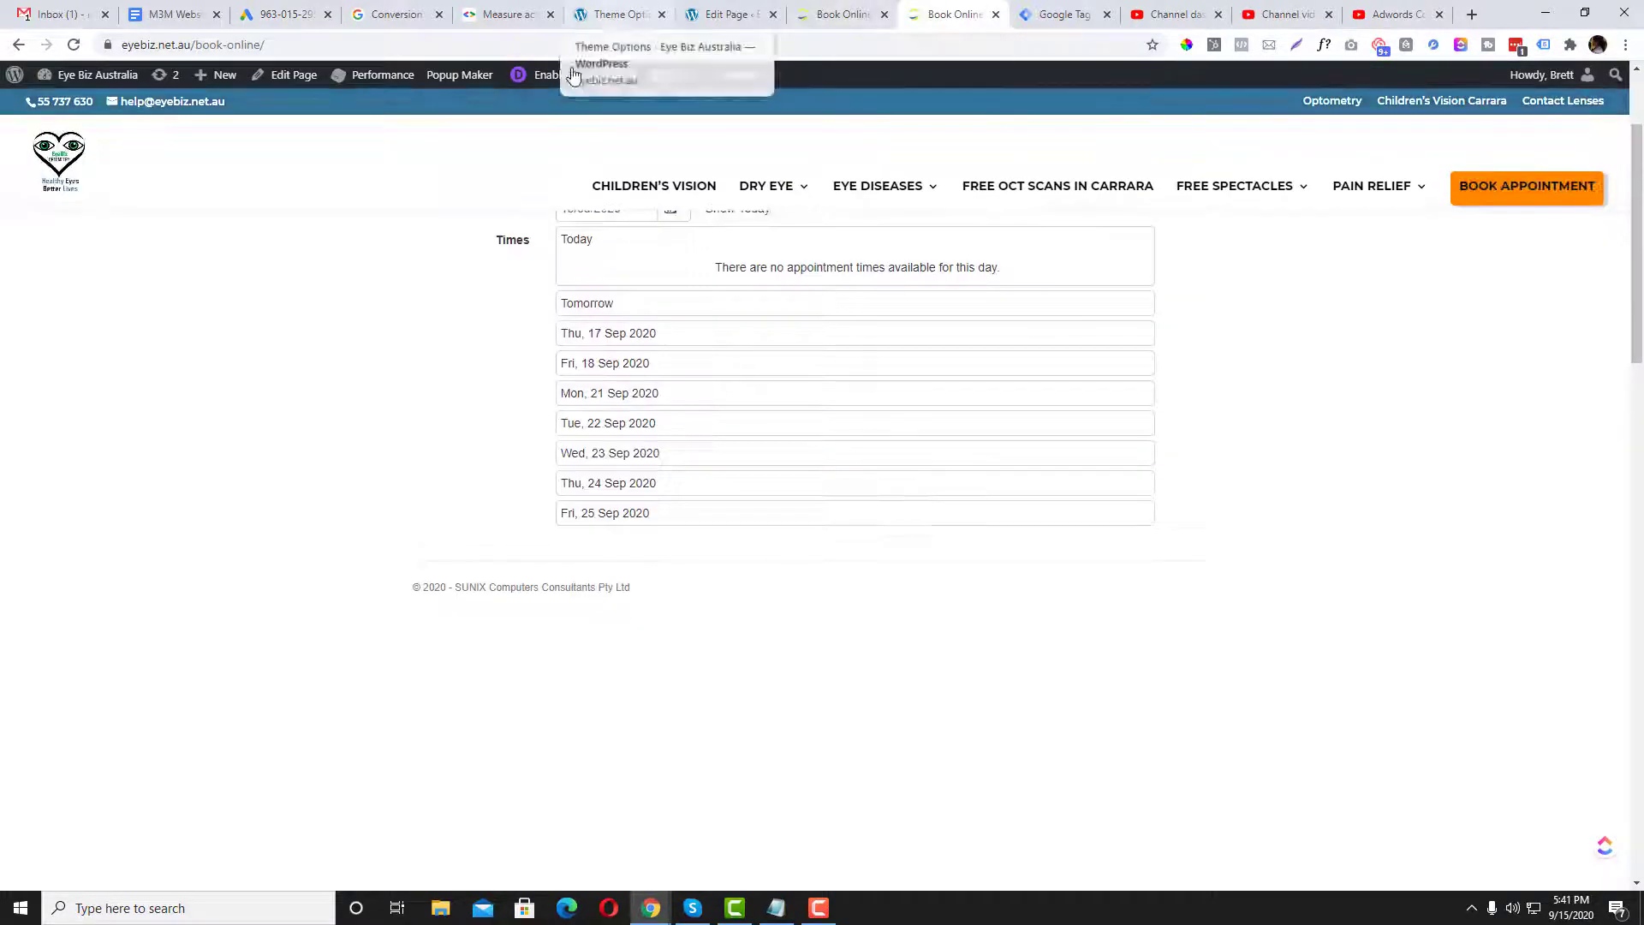
pyautogui.click(285, 75)
pyautogui.moveTo(901, 8); pyautogui.dragTo(869, 8)
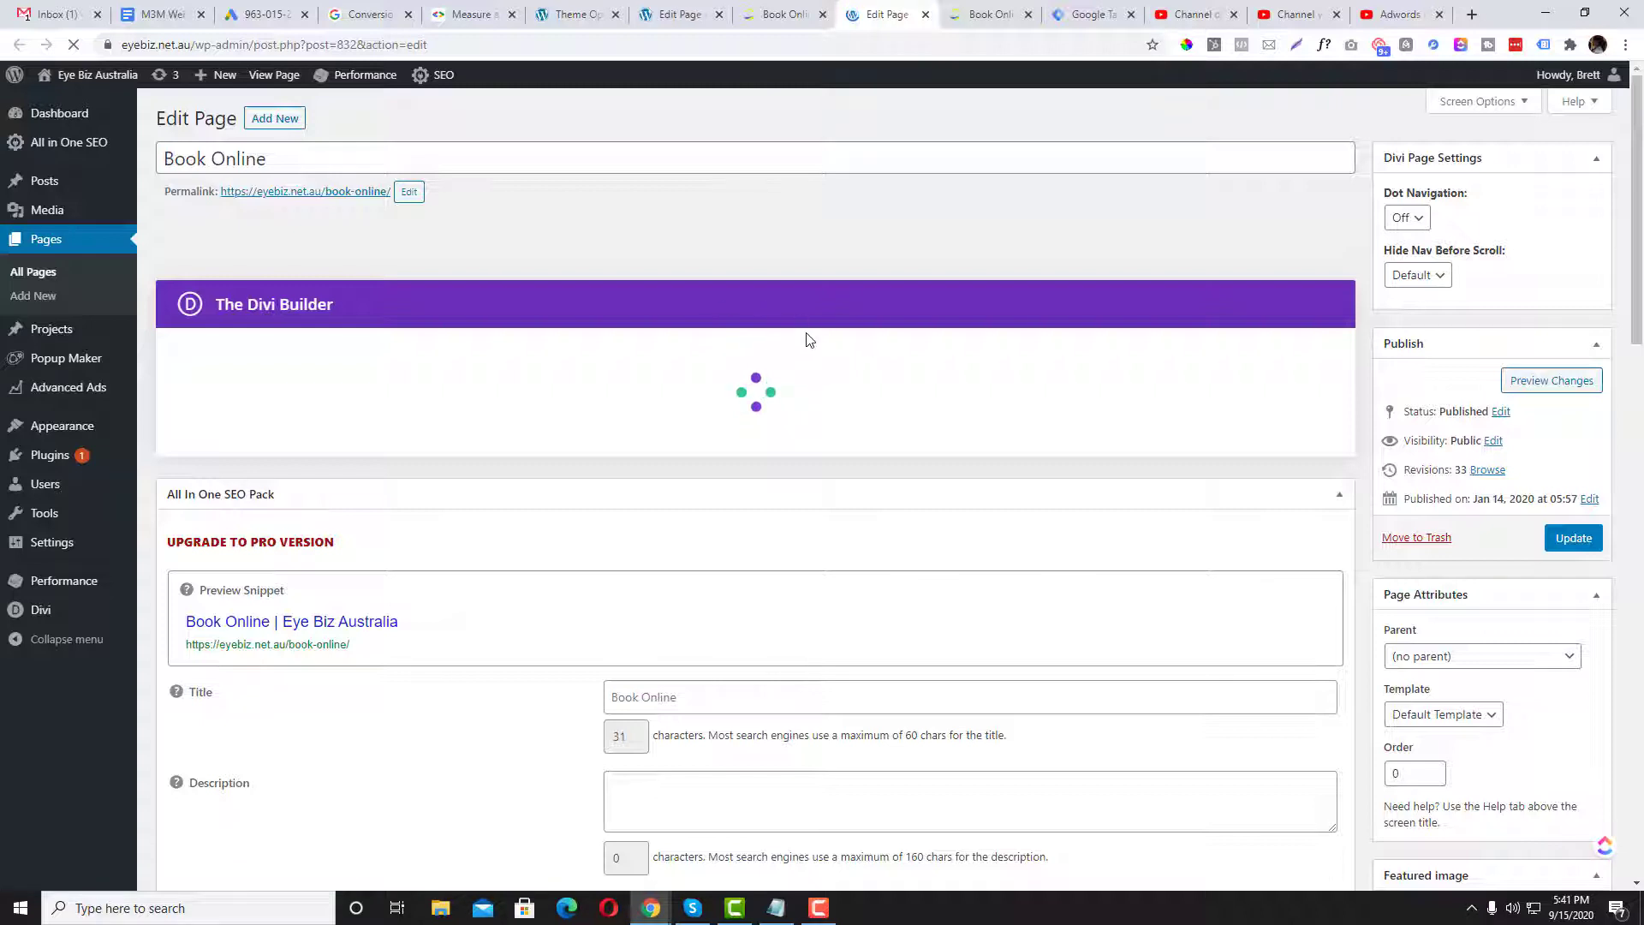
pyautogui.scroll(-1, 798, 345)
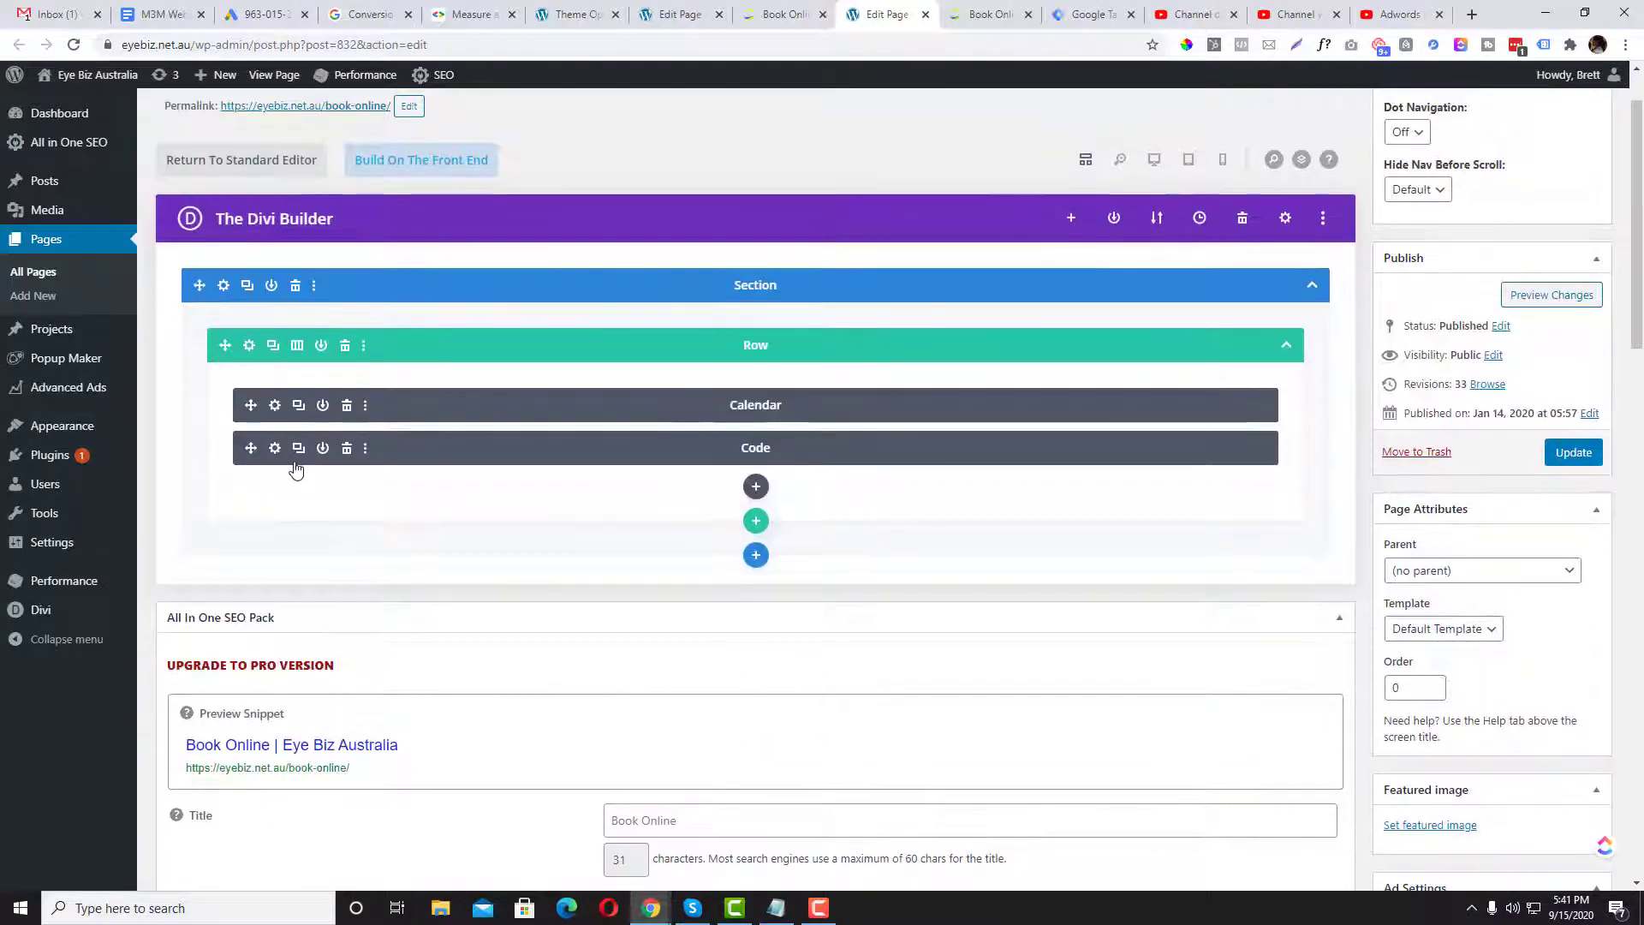
# - Add a Code module below the existing Code module, paste the event snippet into it and save the module
pyautogui.click(755, 485)
pyautogui.write('code')
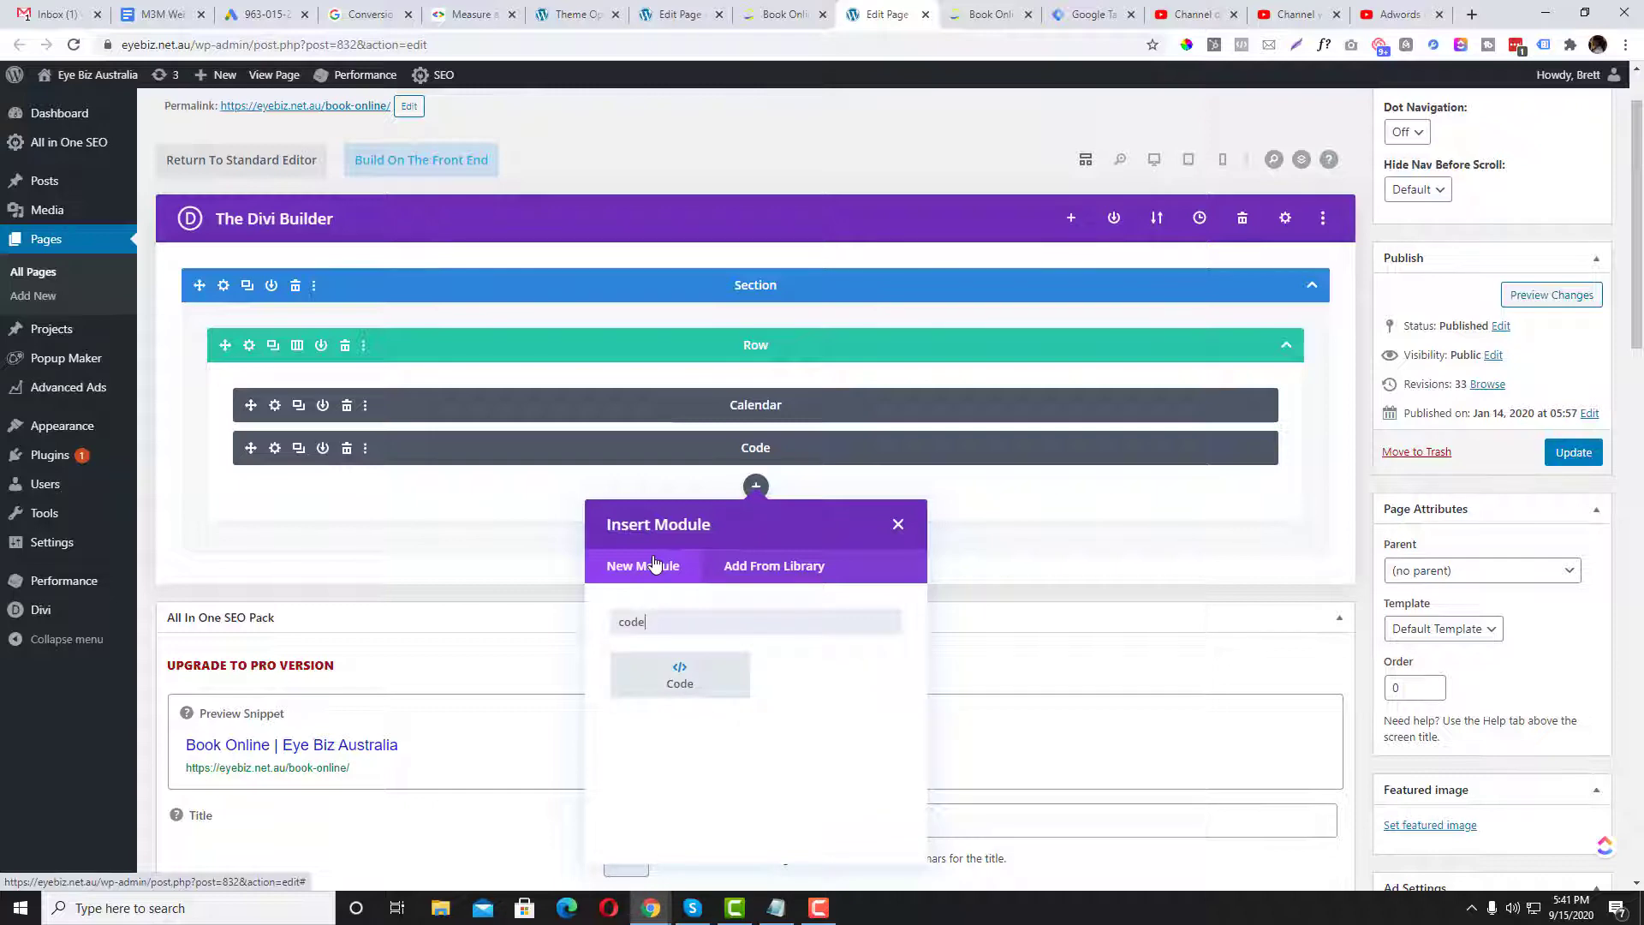
pyautogui.click(679, 683)
pyautogui.hotkey('ctrl', 'v')
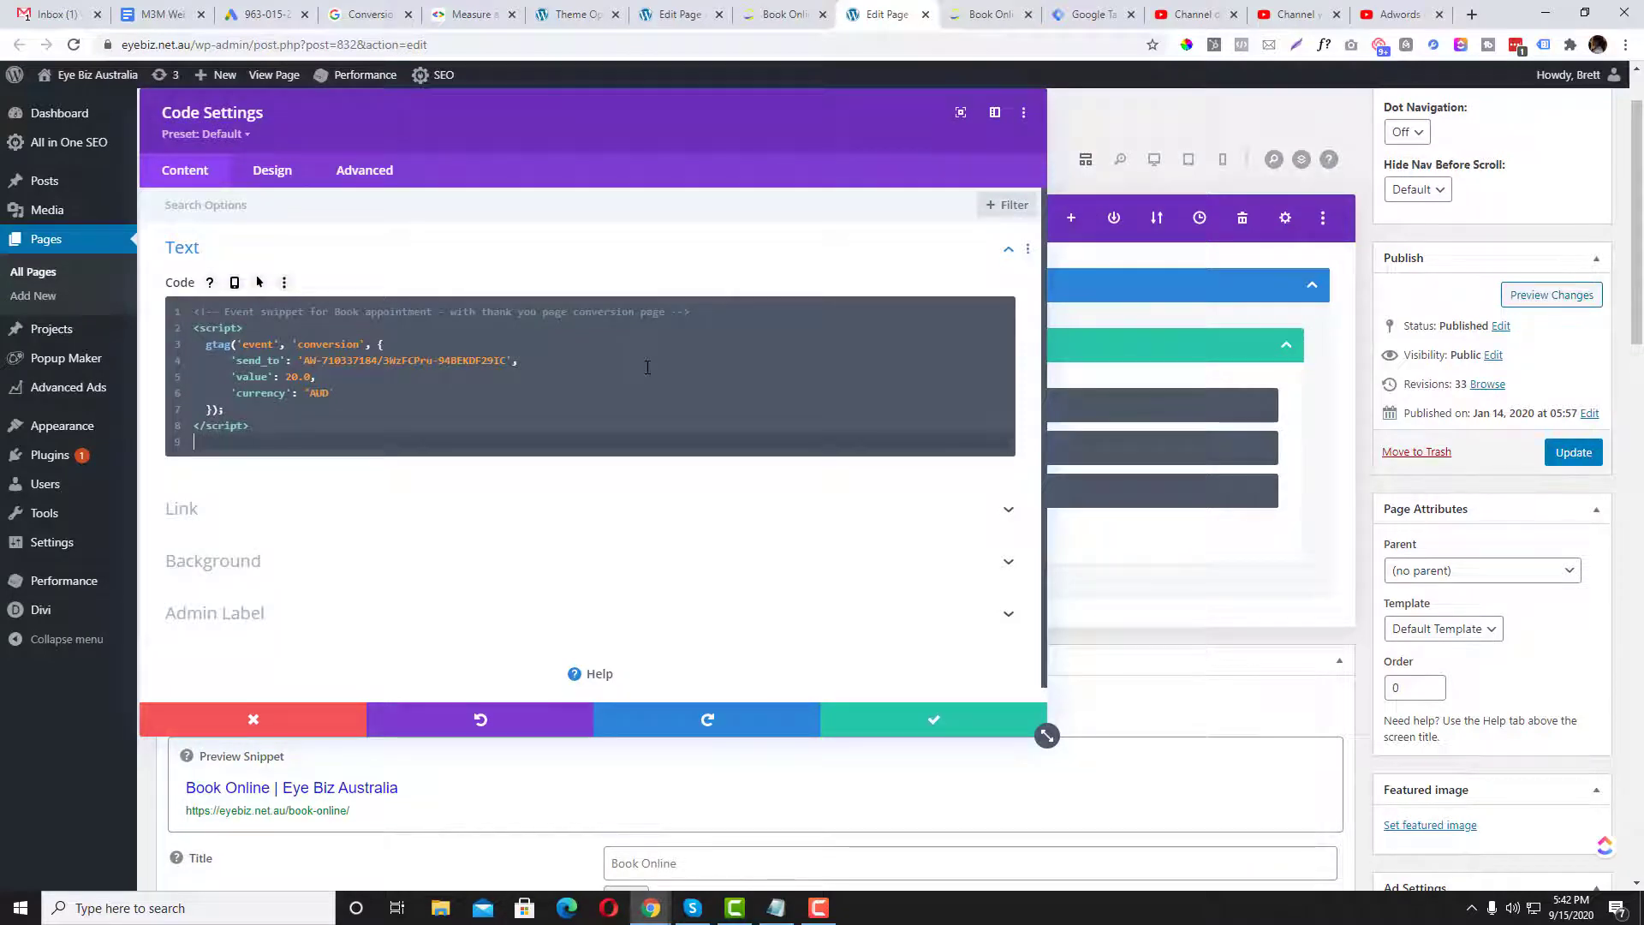
pyautogui.click(933, 722)
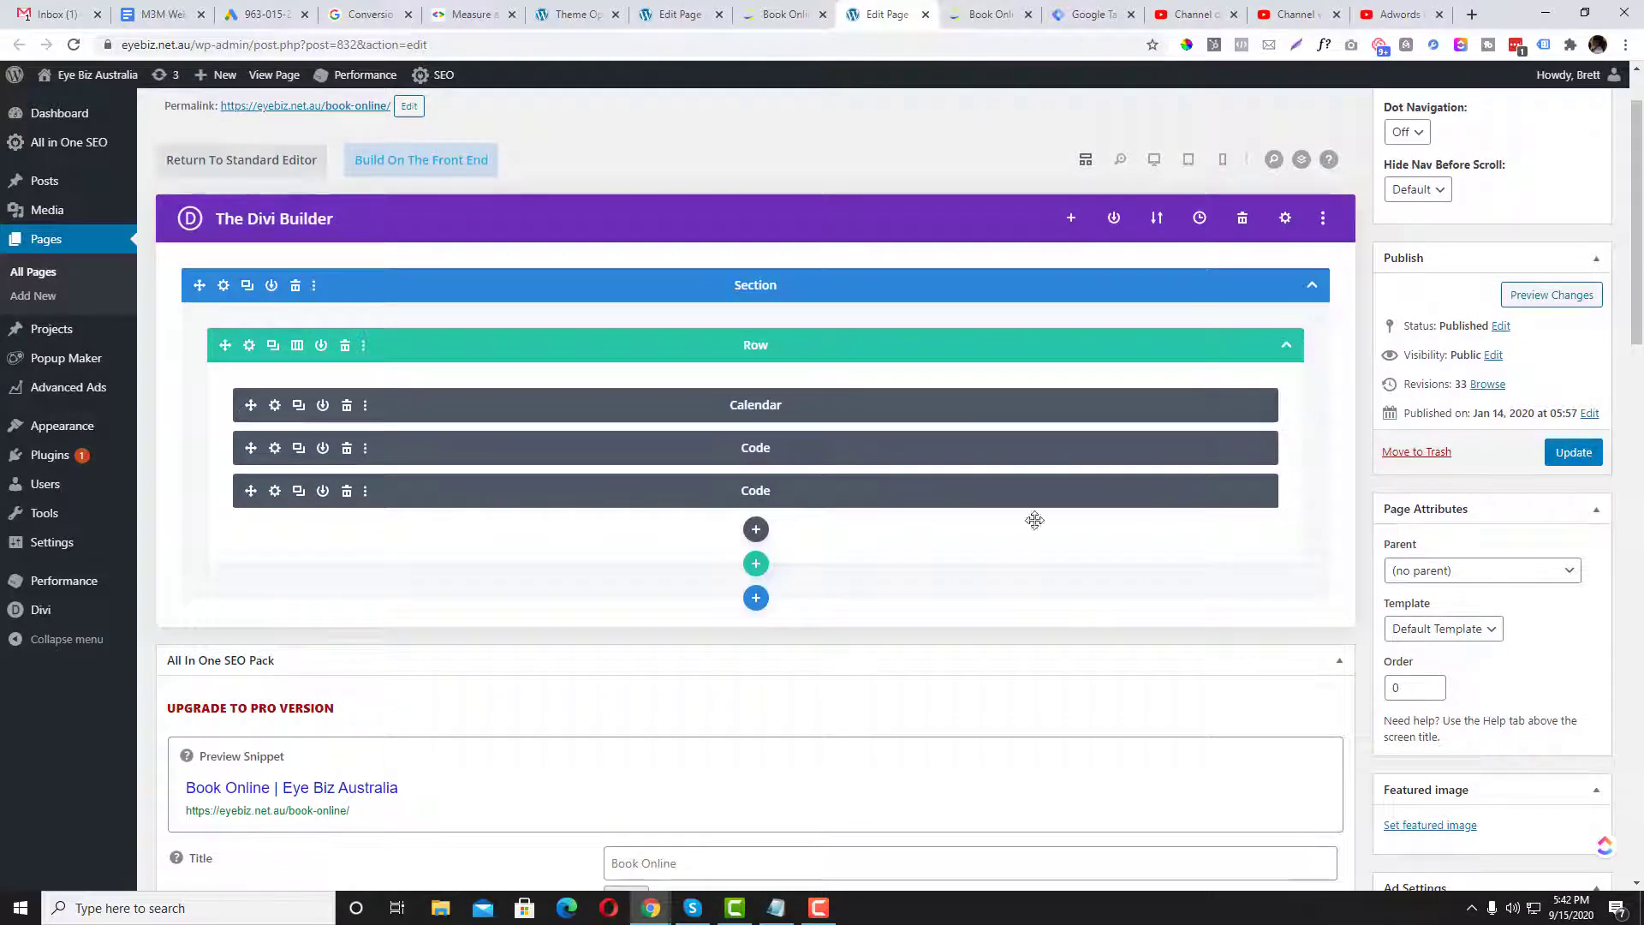
# - Review the snippet in the new Code module's settings, and reload the live booking page
pyautogui.click(275, 491)
pyautogui.moveTo(207, 310); pyautogui.dragTo(202, 310)
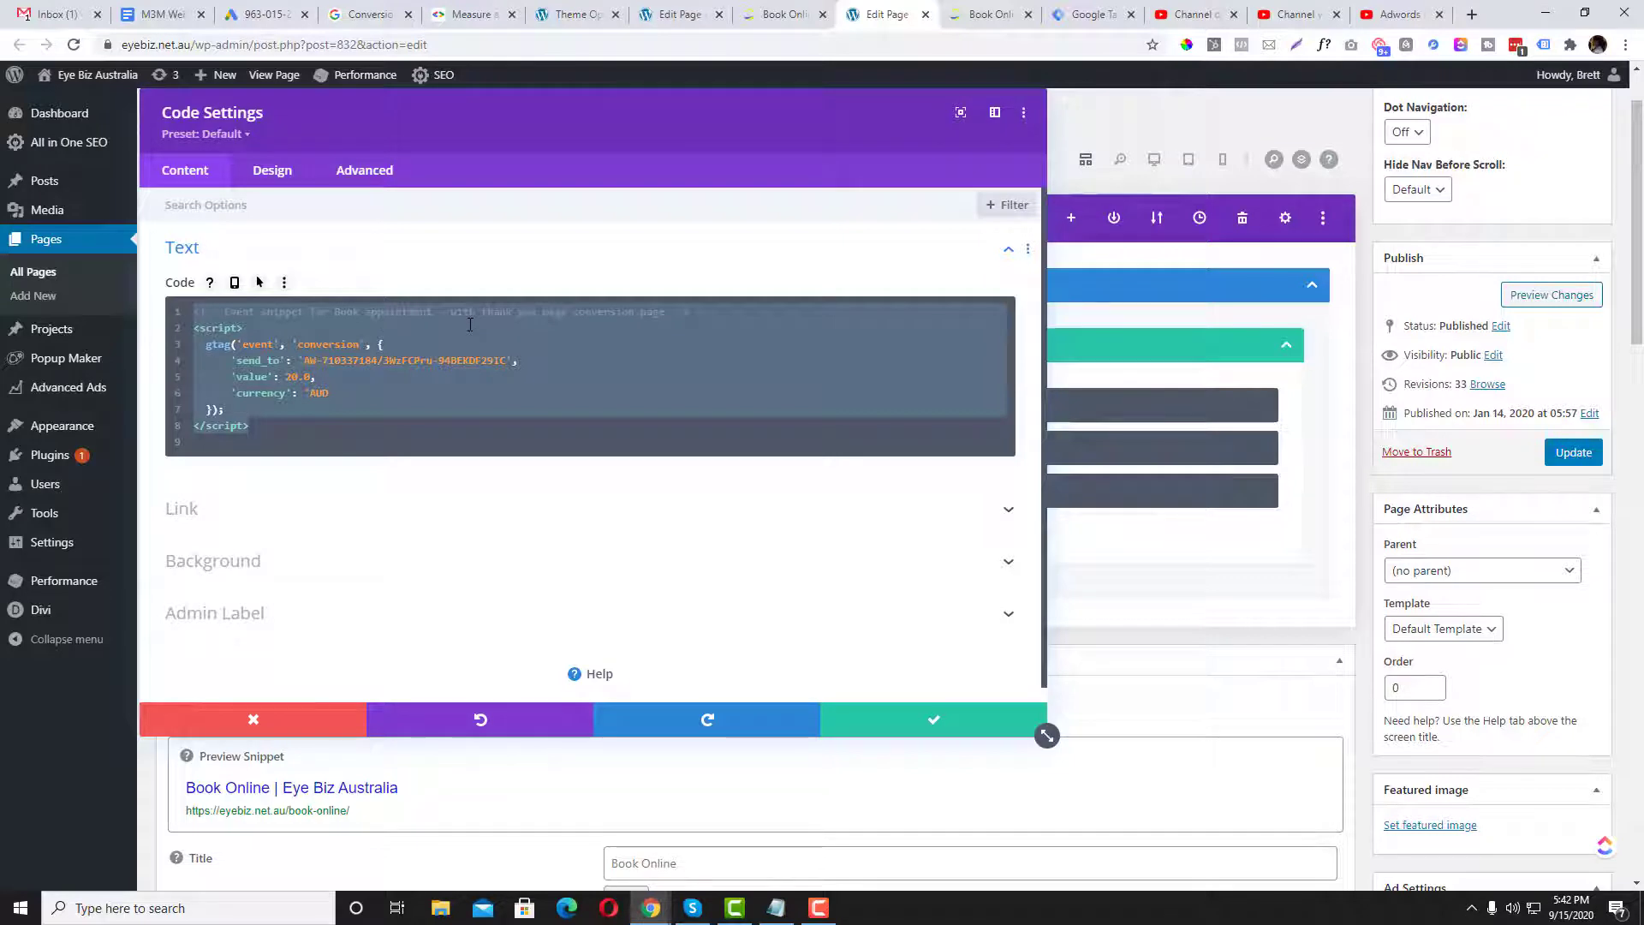
pyautogui.hotkey('ctrl', 'Tab')
pyautogui.click(798, 43)
pyautogui.press('Return')
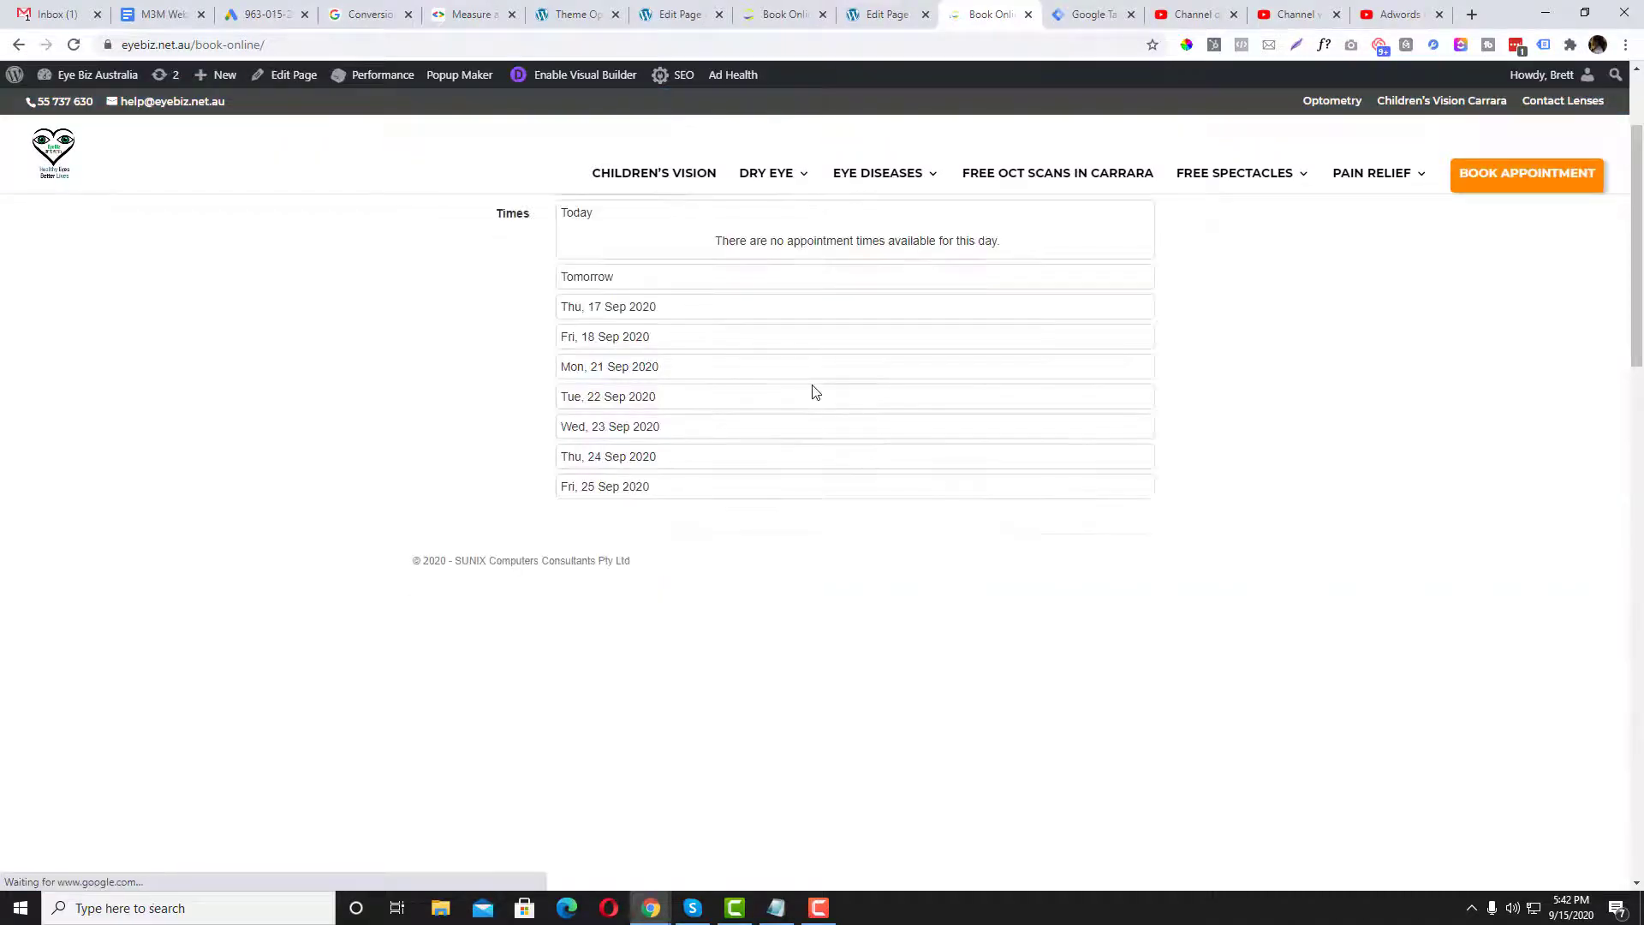
pyautogui.scroll(2, 814, 393)
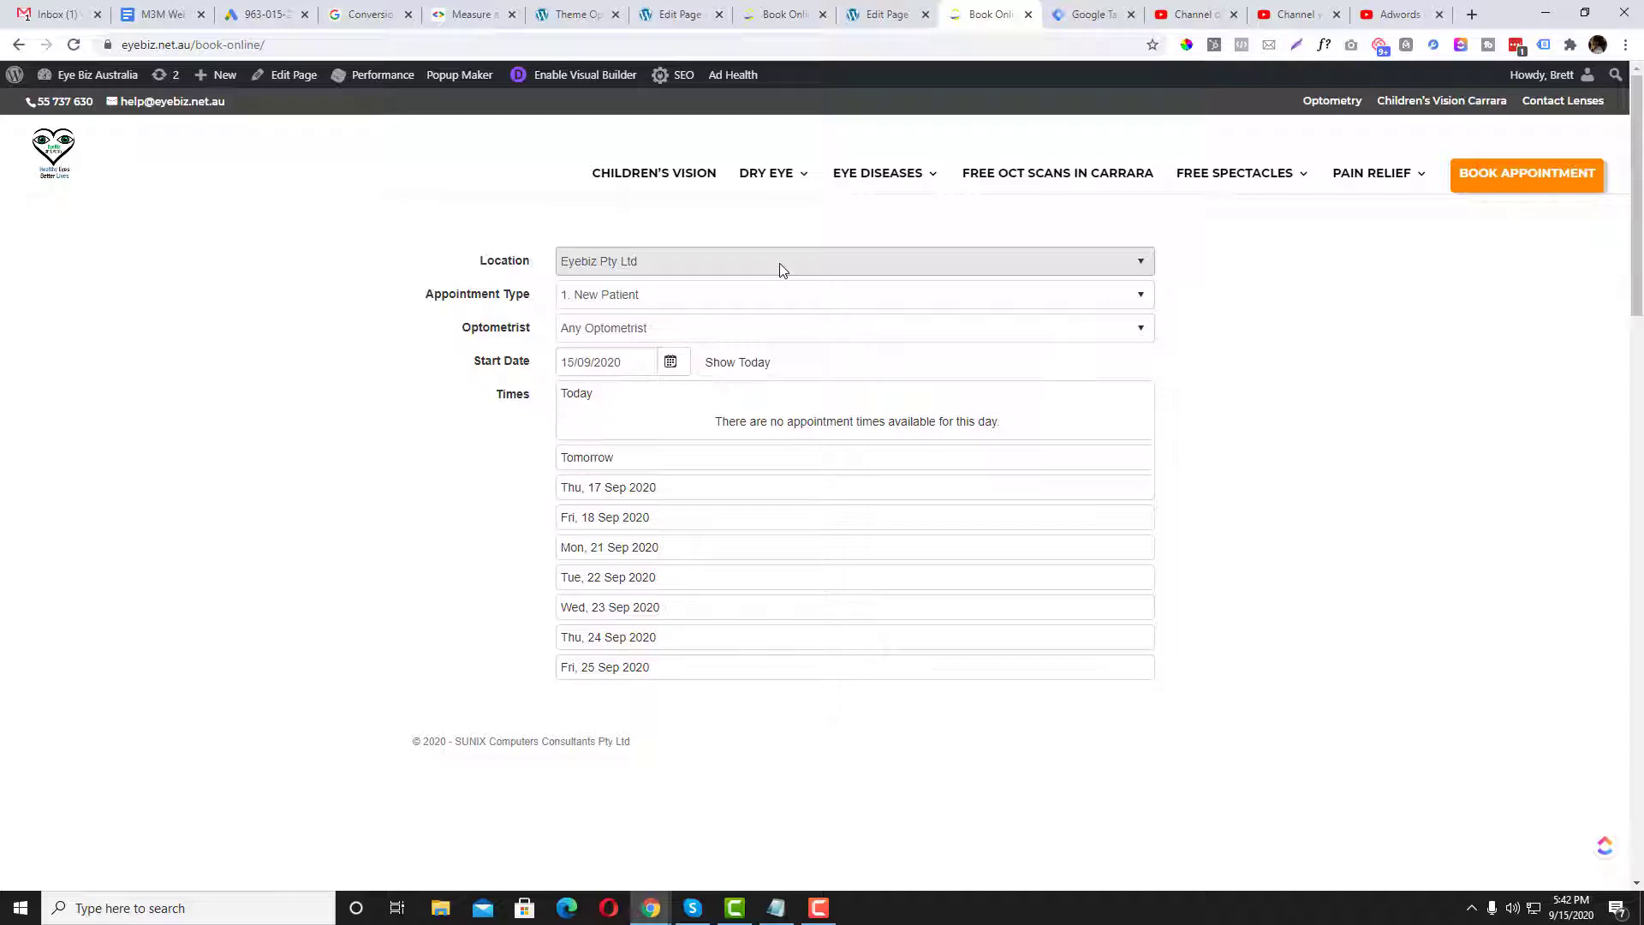
# - Choose 2. Returning Patient with Any Optimetrist and the Thursday 17/9/2020 8:00 AM appointment time in the booking form
pyautogui.click(779, 269)
pyautogui.click(770, 290)
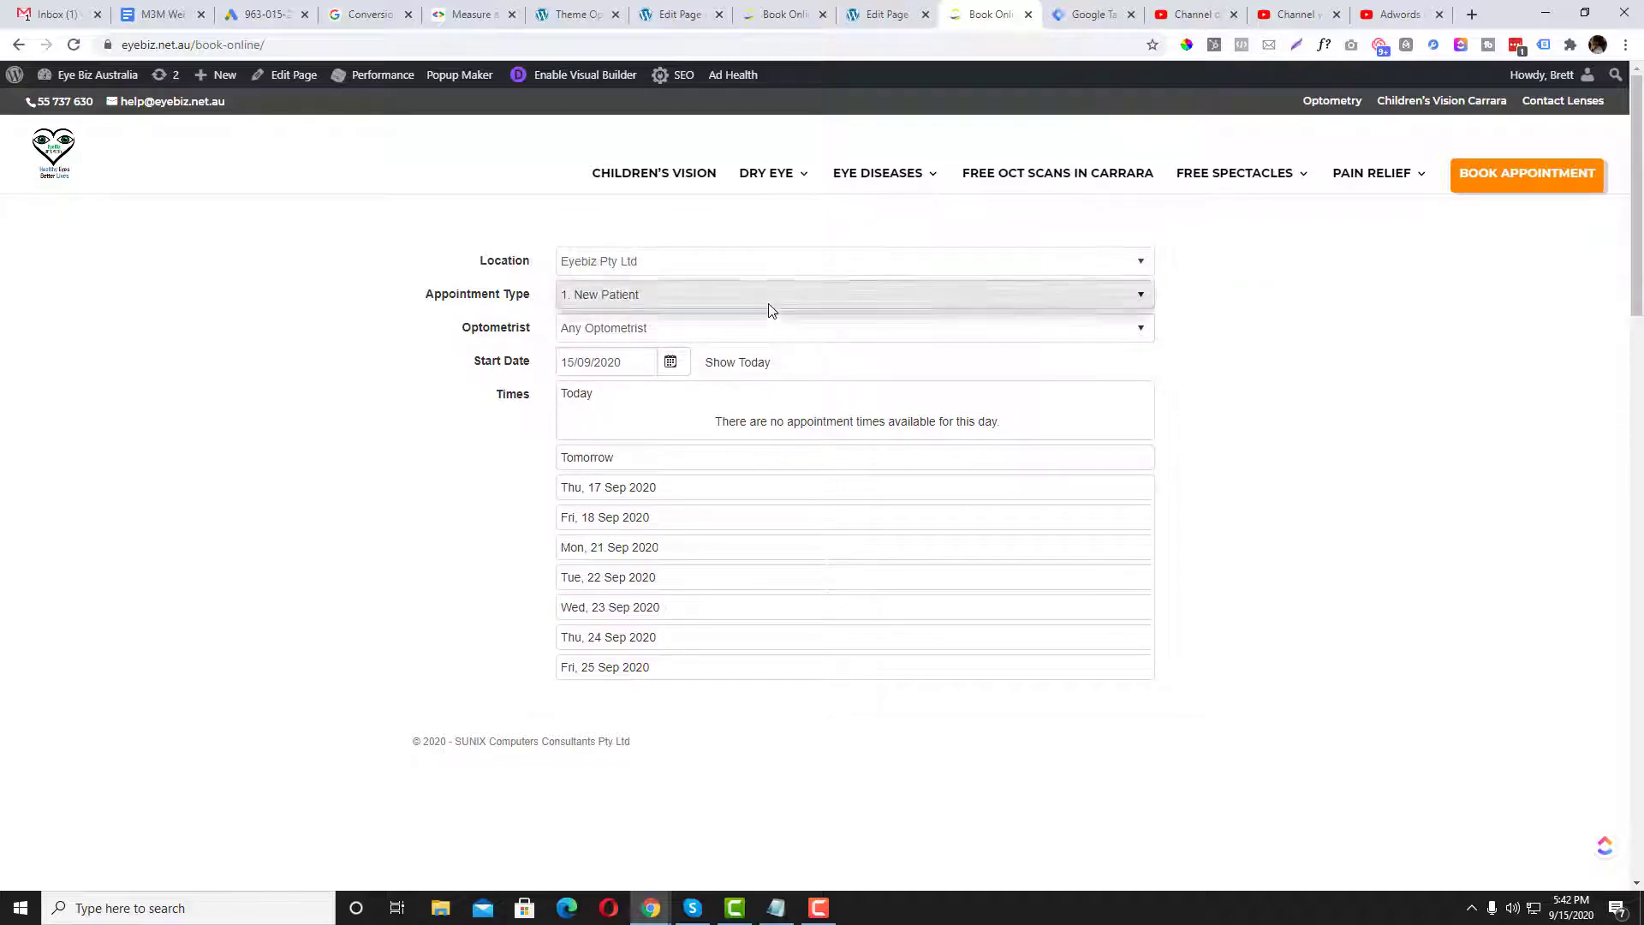
pyautogui.click(770, 302)
pyautogui.click(764, 346)
pyautogui.click(762, 335)
pyautogui.click(752, 358)
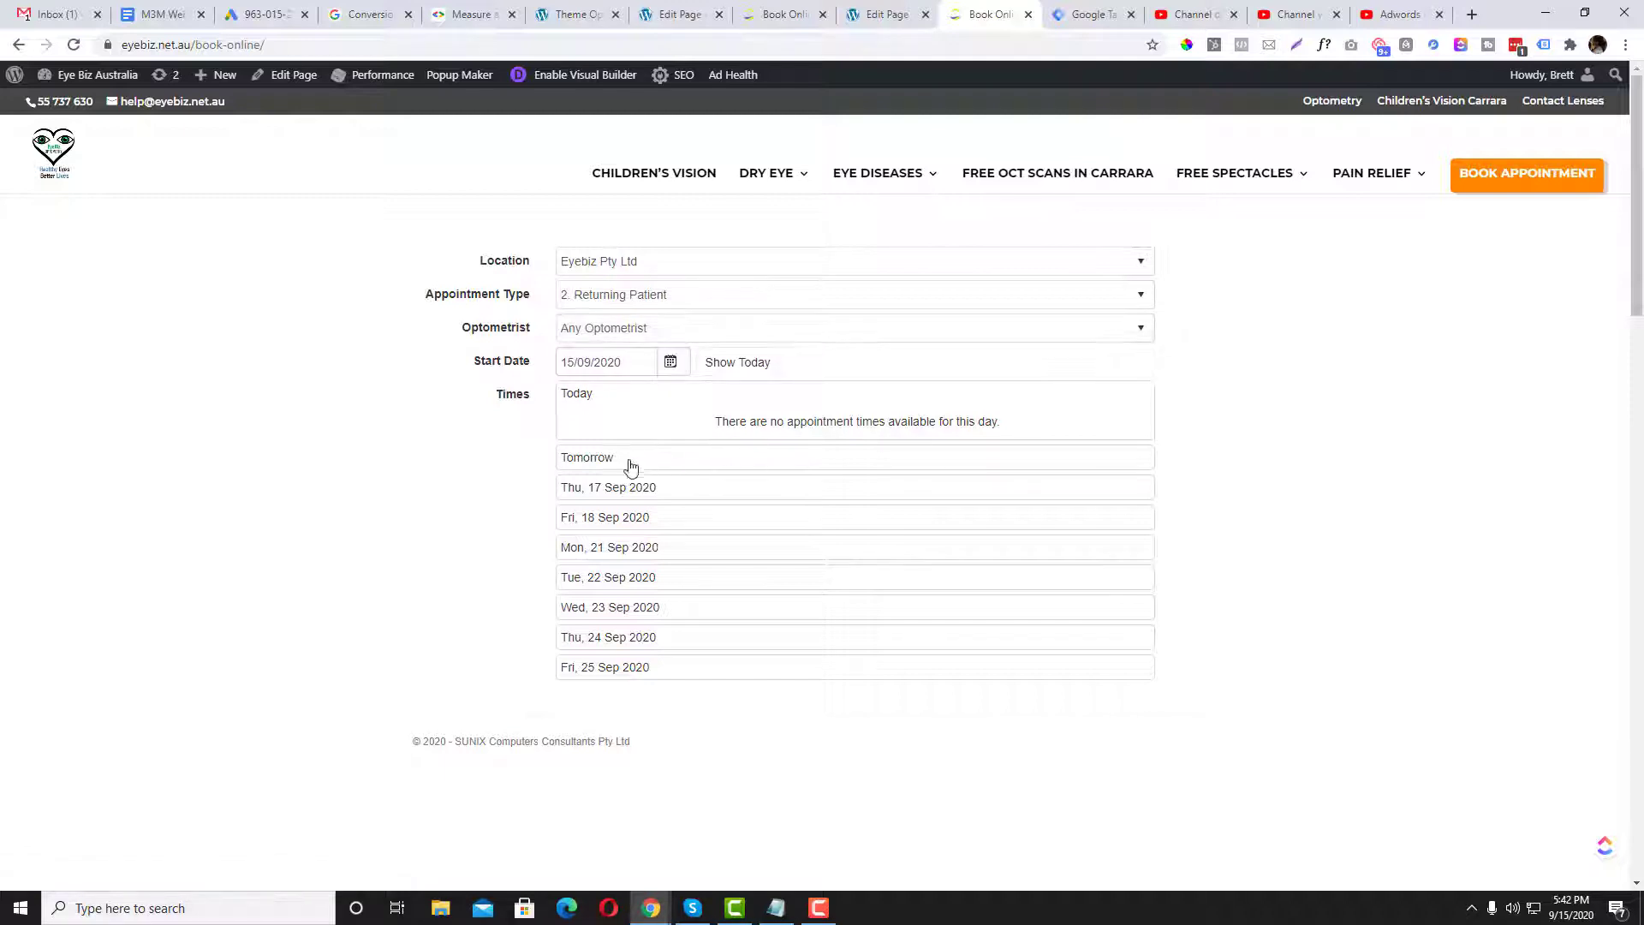
pyautogui.click(612, 487)
pyautogui.click(610, 512)
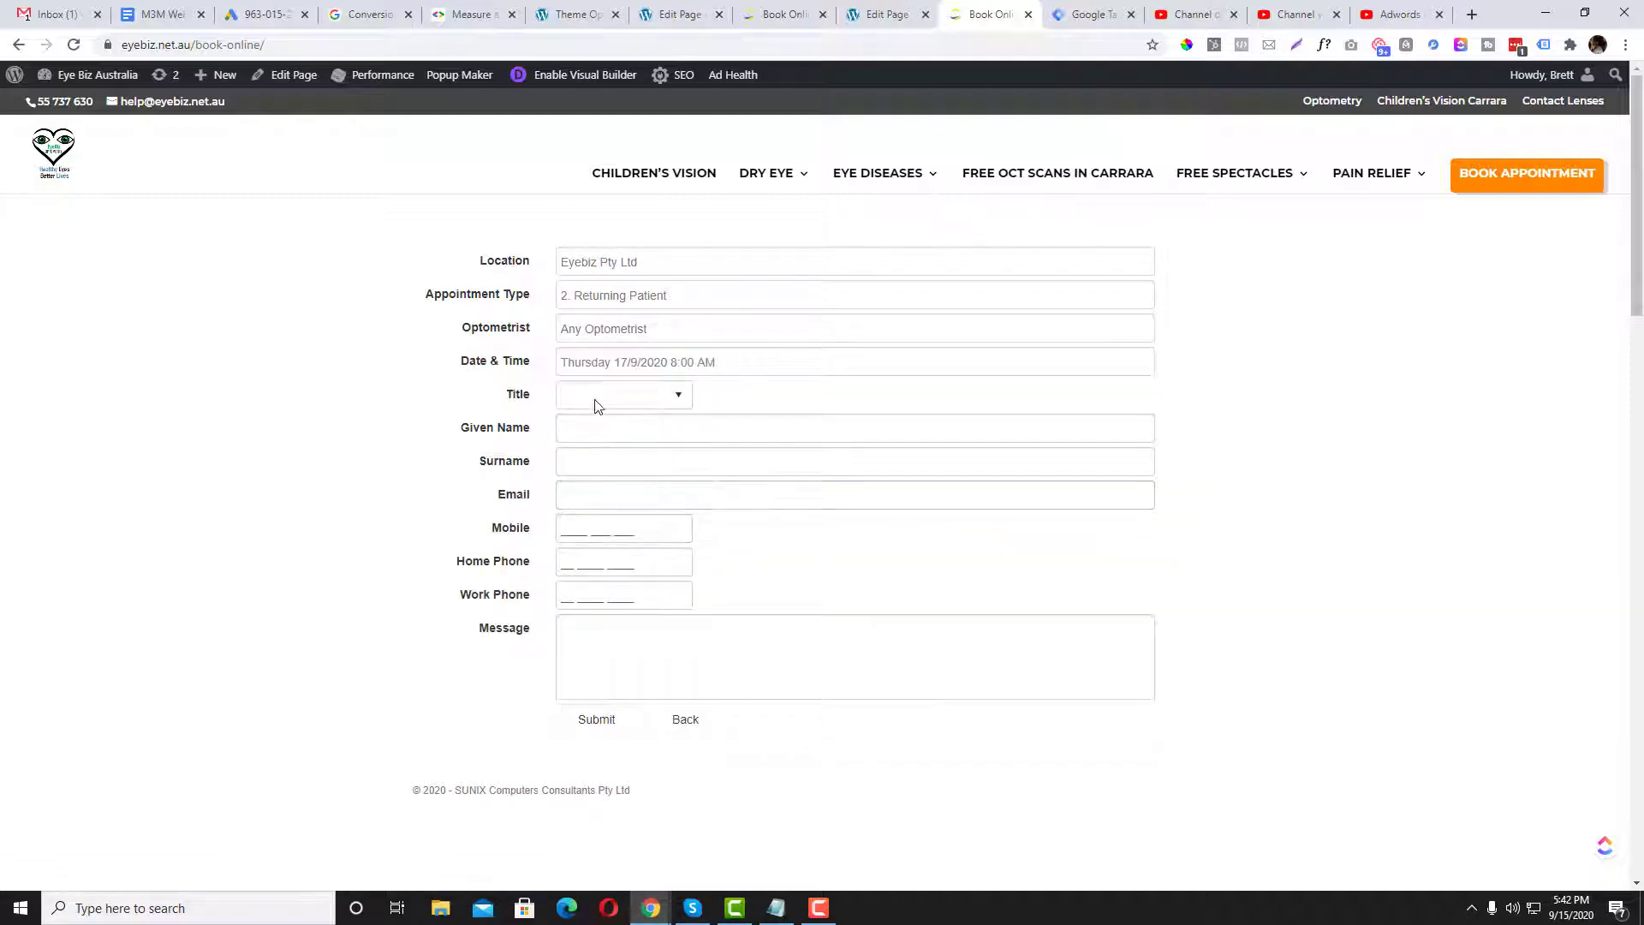
# - Fill in the patient's given name, surname, mobile number and email in the booking form
pyautogui.click(594, 435)
pyautogui.click(599, 467)
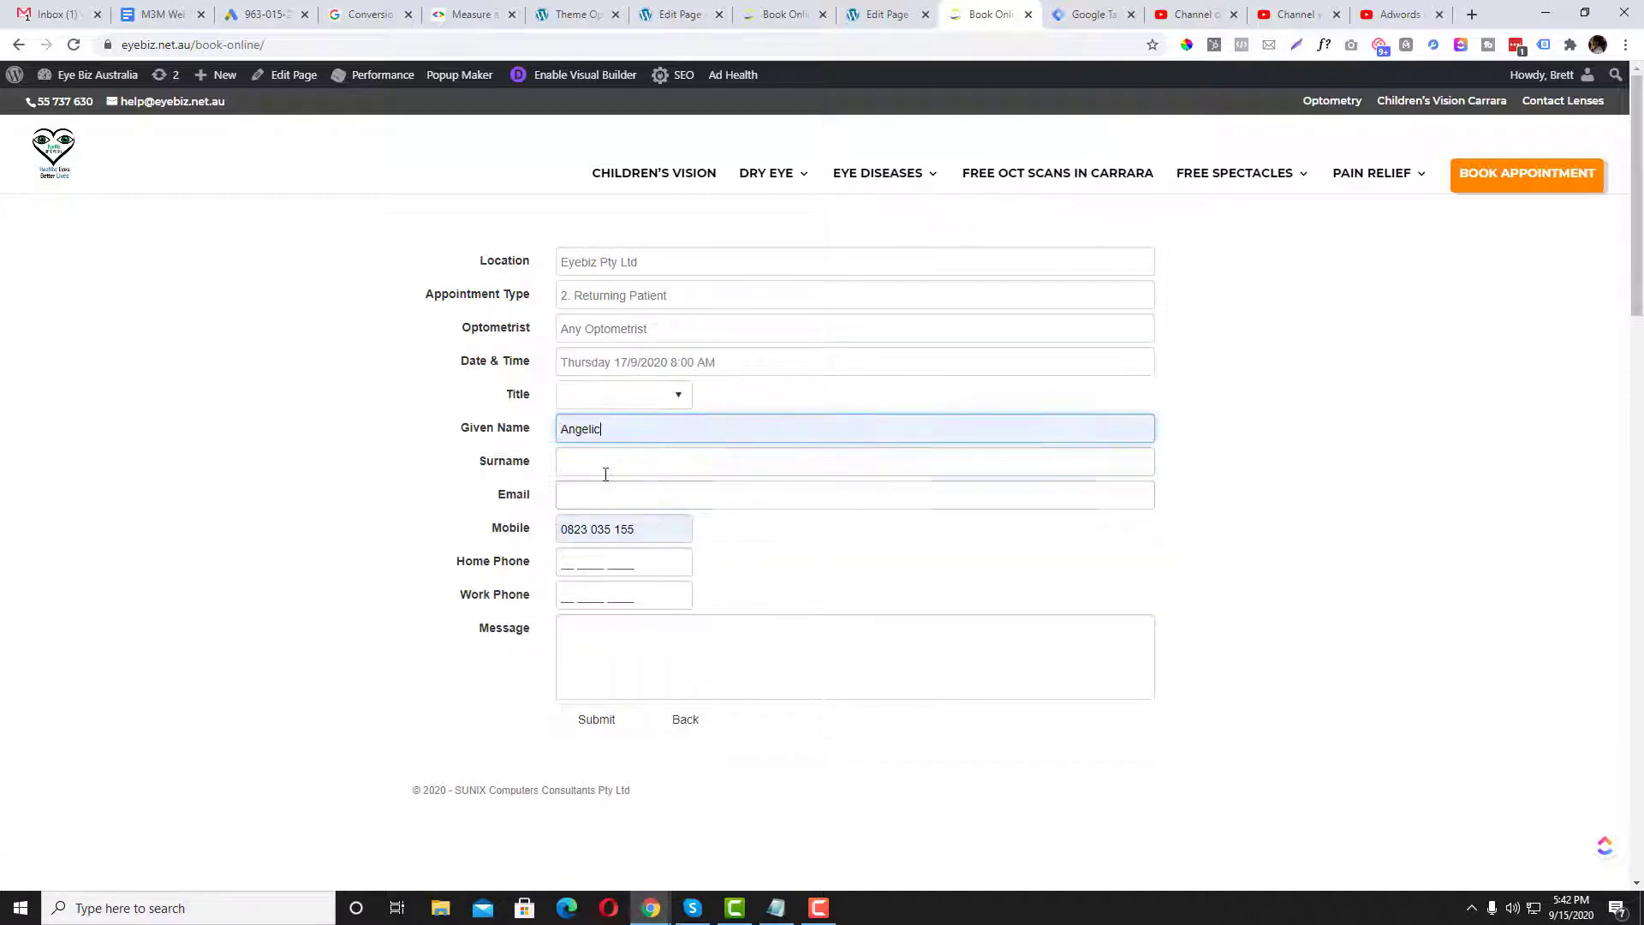
pyautogui.click(600, 471)
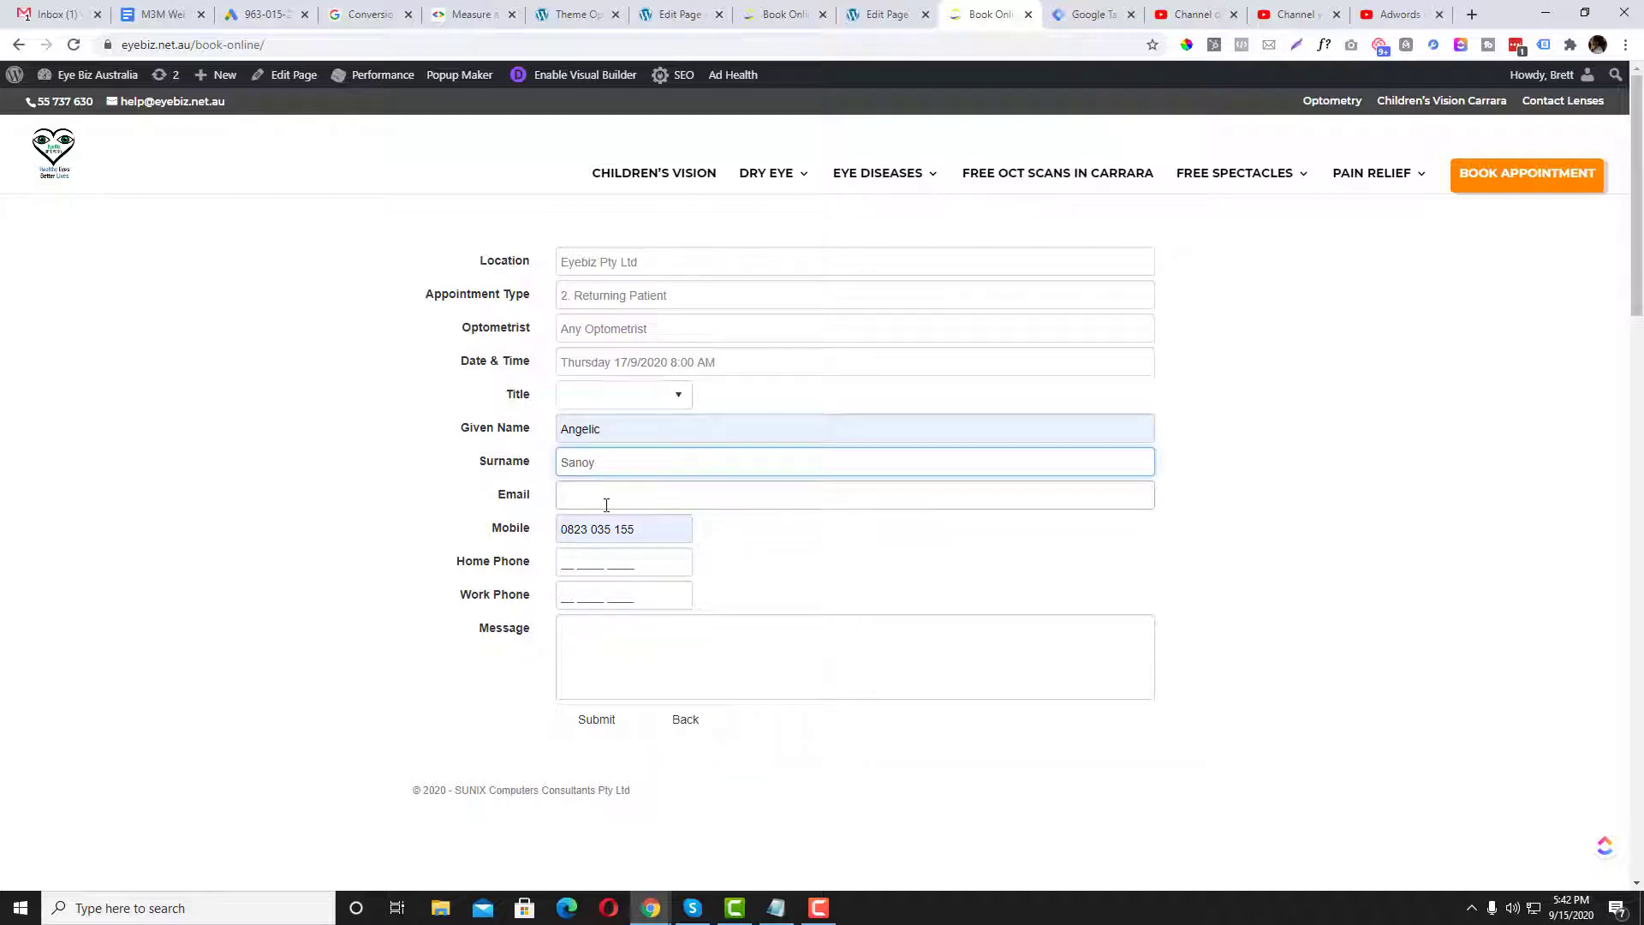
pyautogui.click(606, 505)
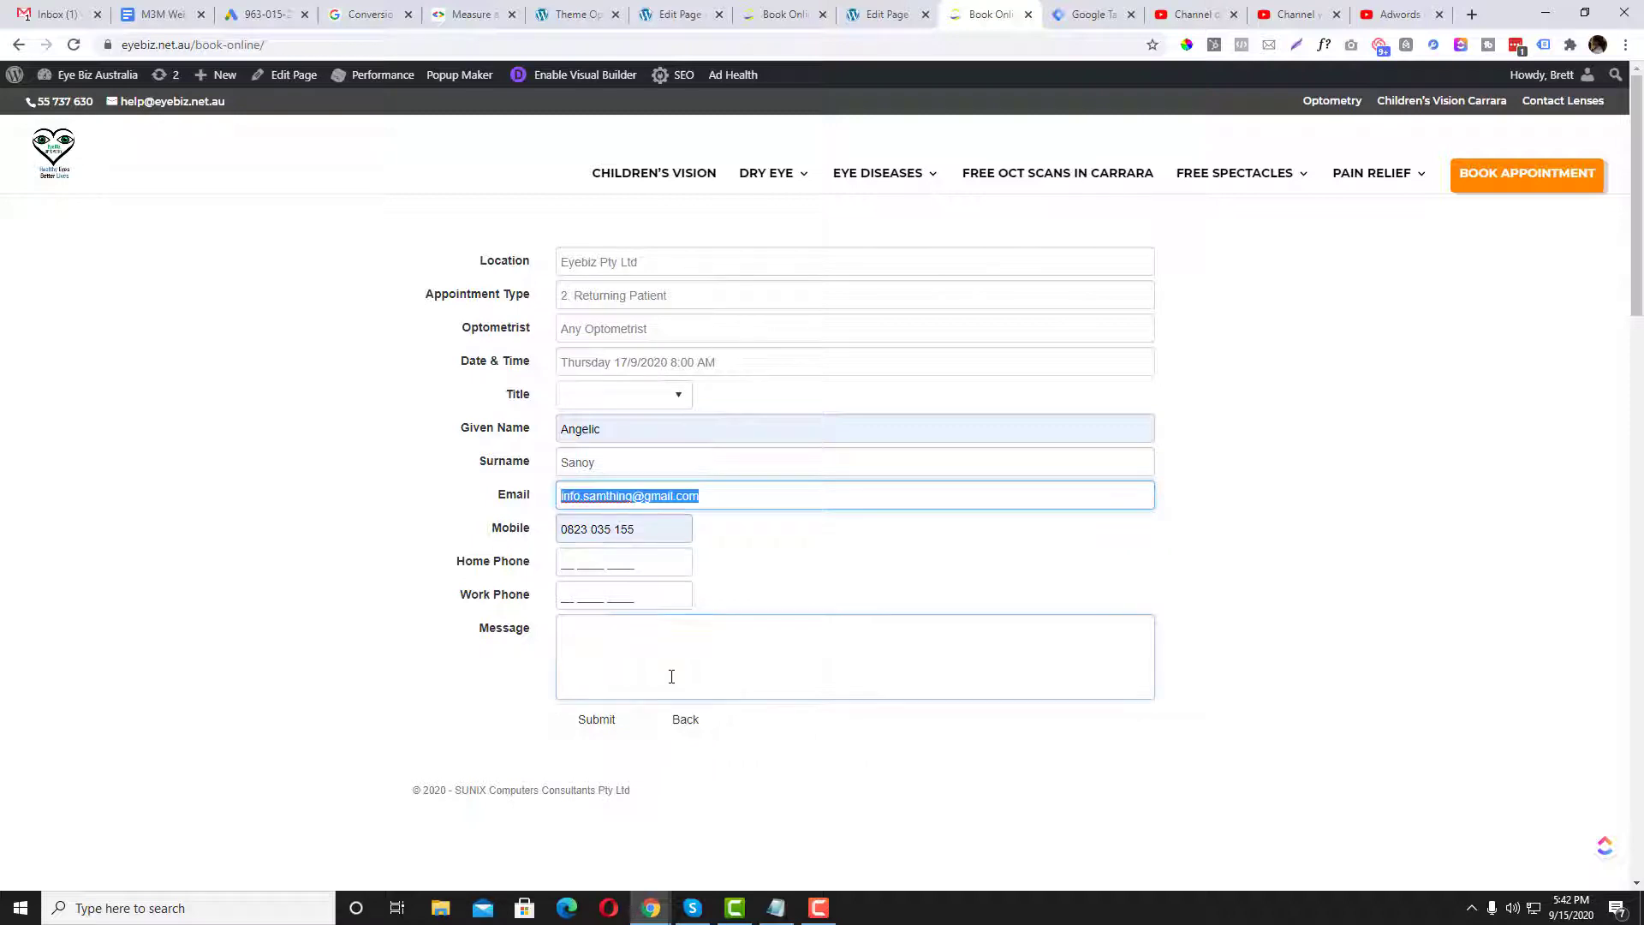
# - Enter dasdasd as the message in the booking form and submit the appointment
pyautogui.click(627, 672)
pyautogui.write('dasdasd')
pyautogui.click(606, 723)
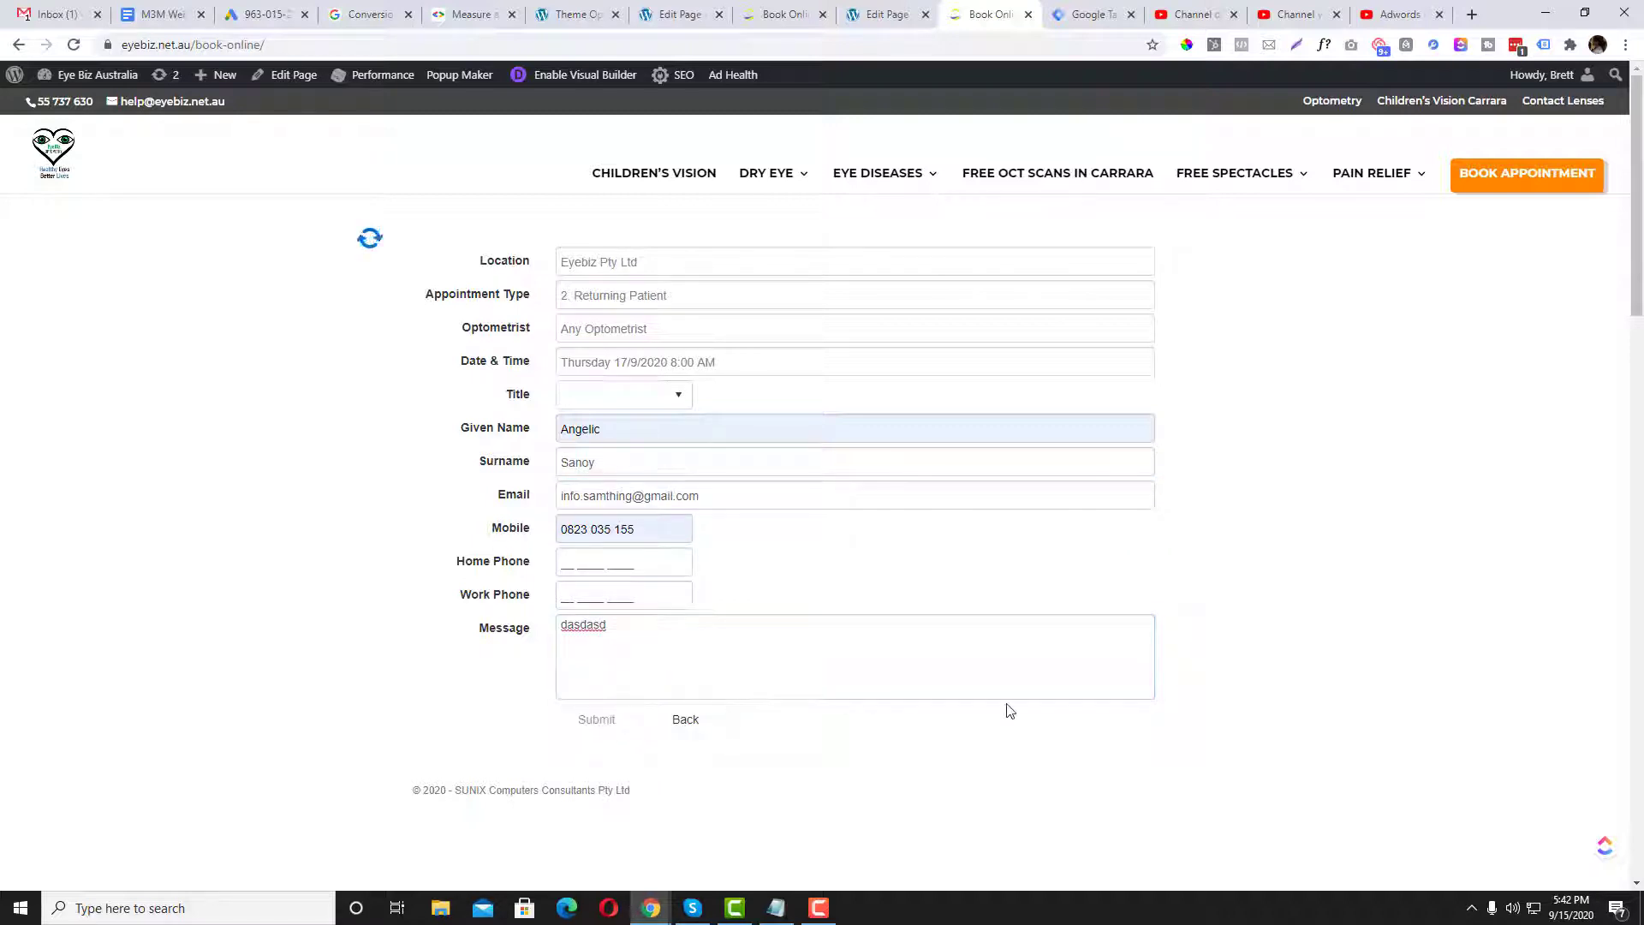
# - Highlight the booking confirmation text, and the thank-you-for-booking slug of the planned address in Notepad
pyautogui.moveTo(1003, 260); pyautogui.dragTo(642, 251)
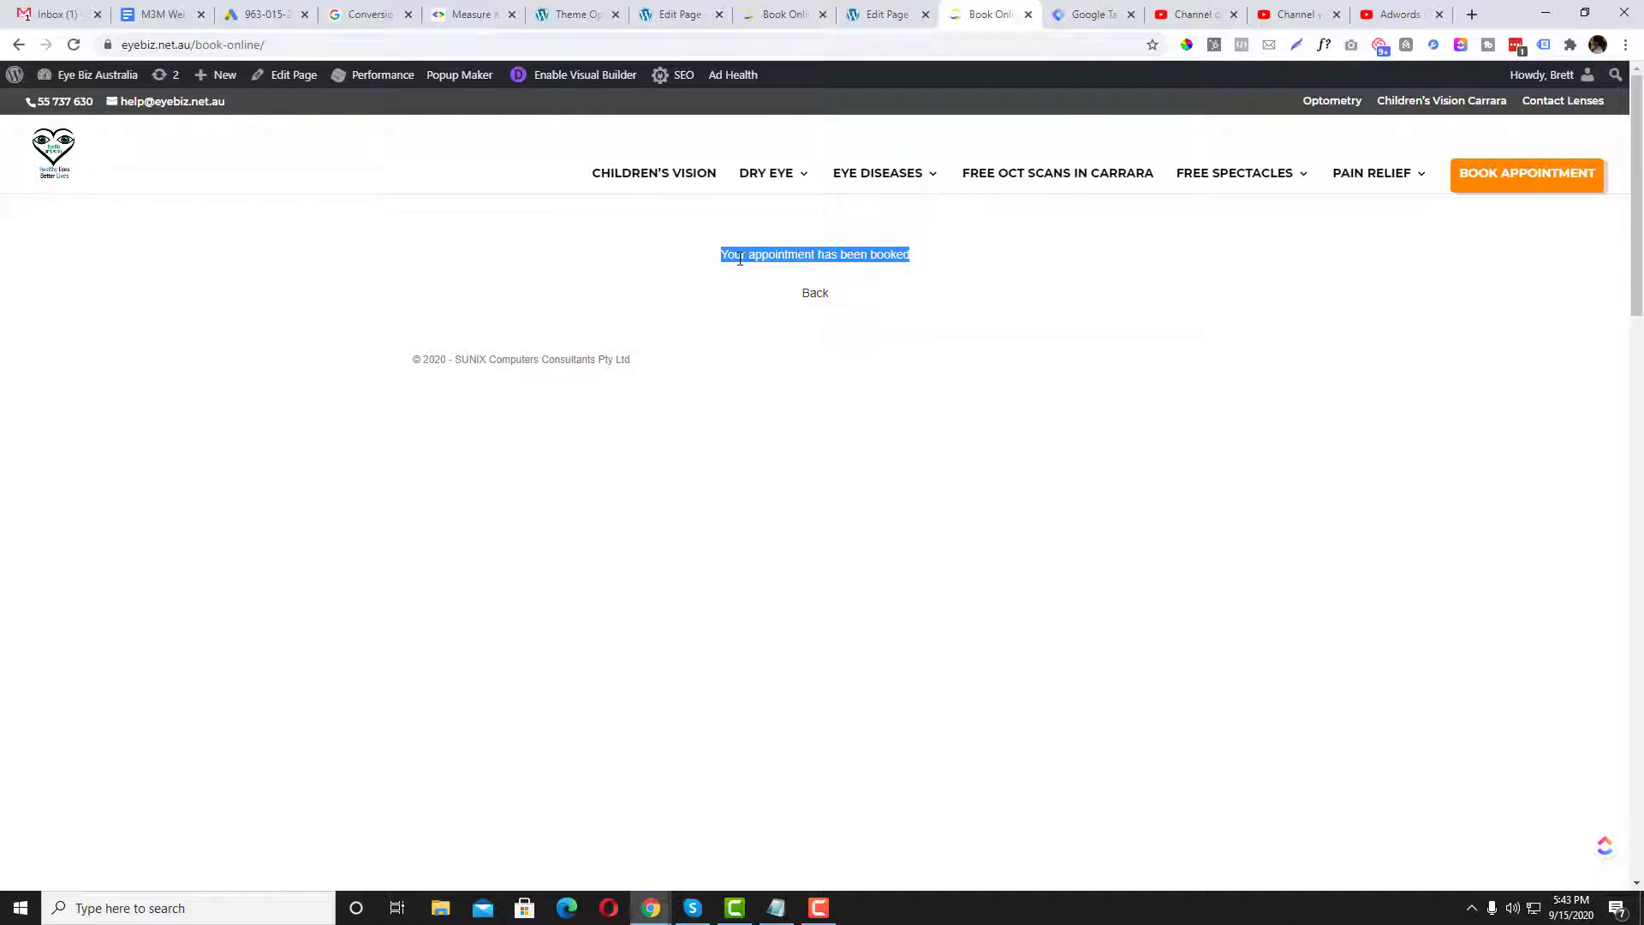
pyautogui.click(775, 906)
pyautogui.moveTo(409, 253); pyautogui.dragTo(613, 251)
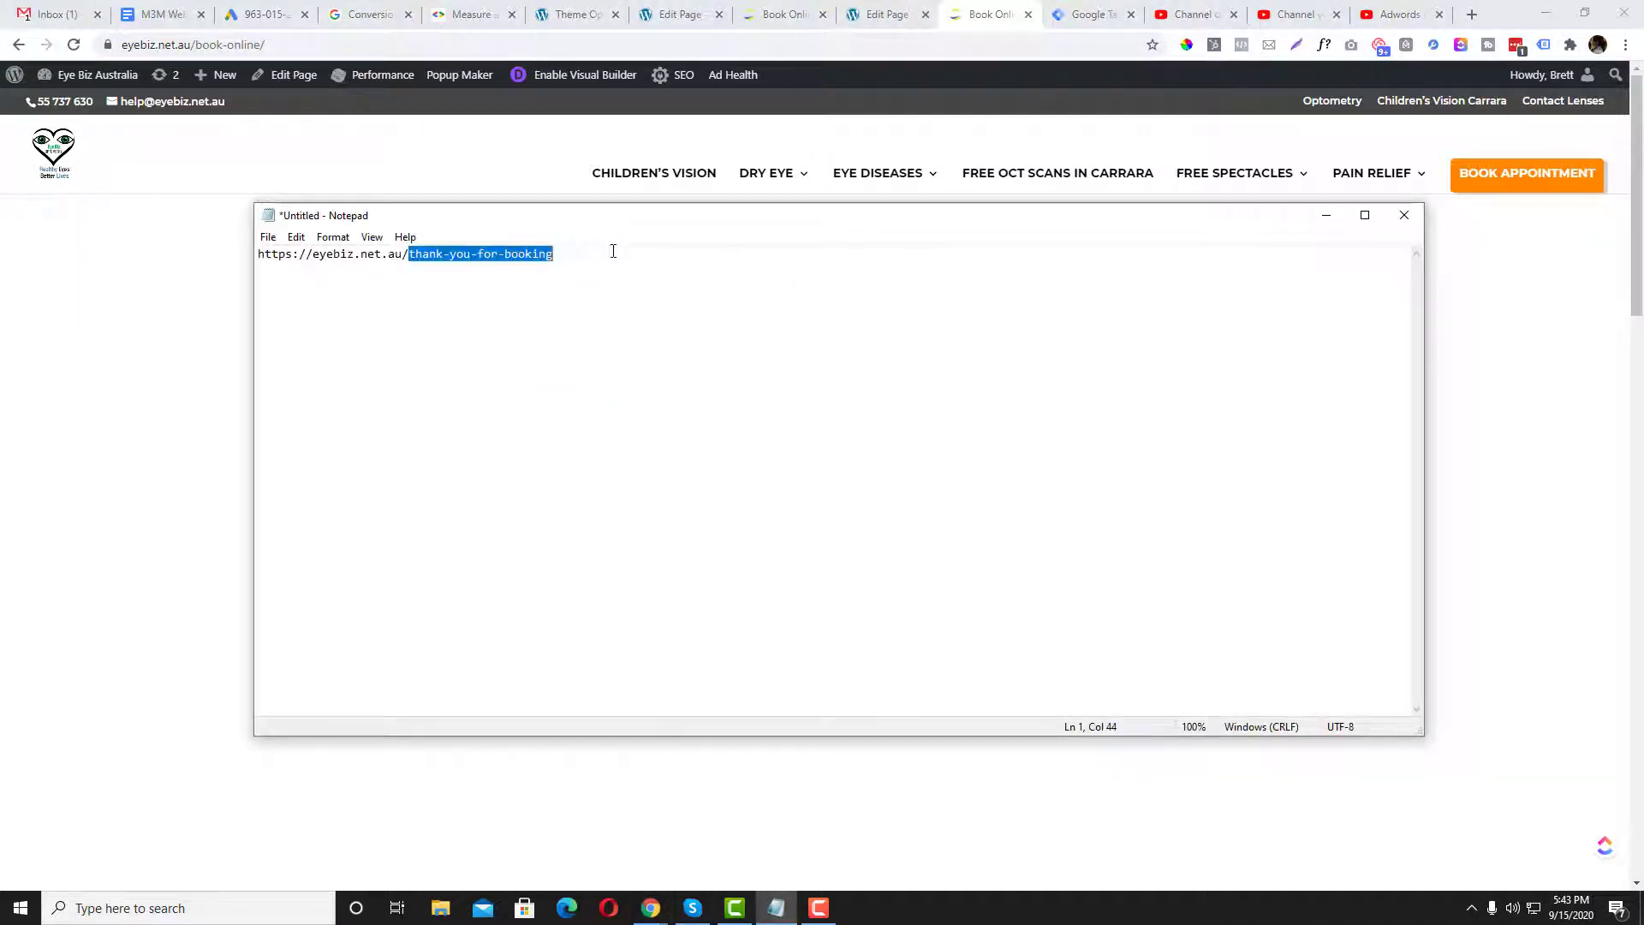
# - Remove the event snippet from the Code module on the Book Online page, save the module and update the page
pyautogui.click(887, 15)
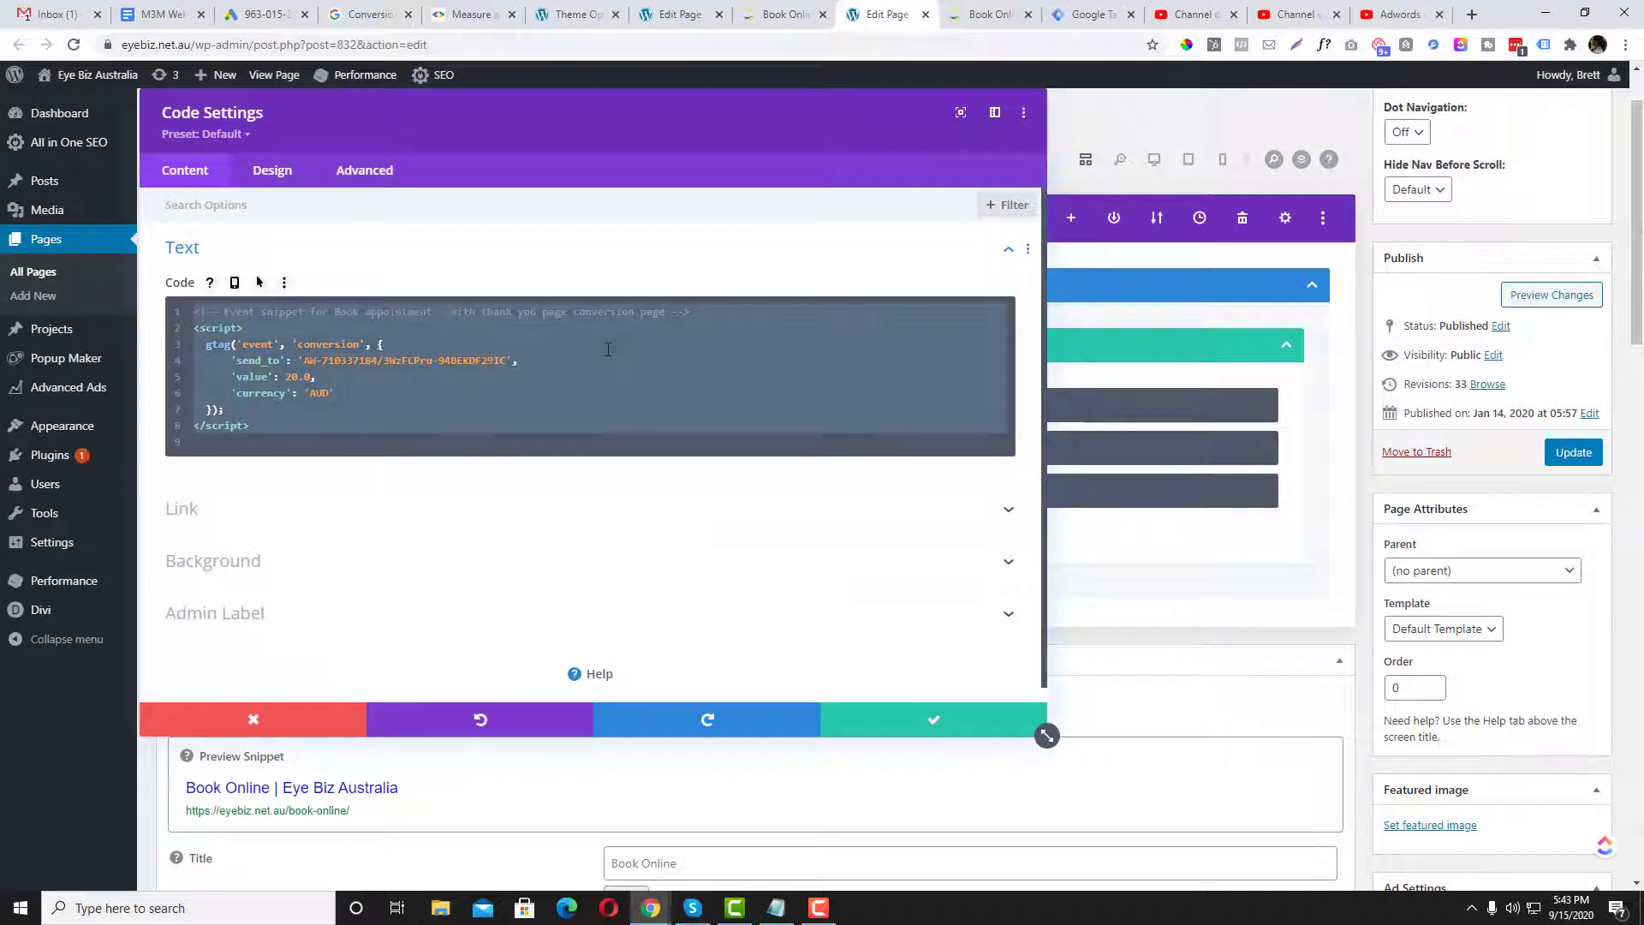
pyautogui.press('Delete')
pyautogui.click(933, 719)
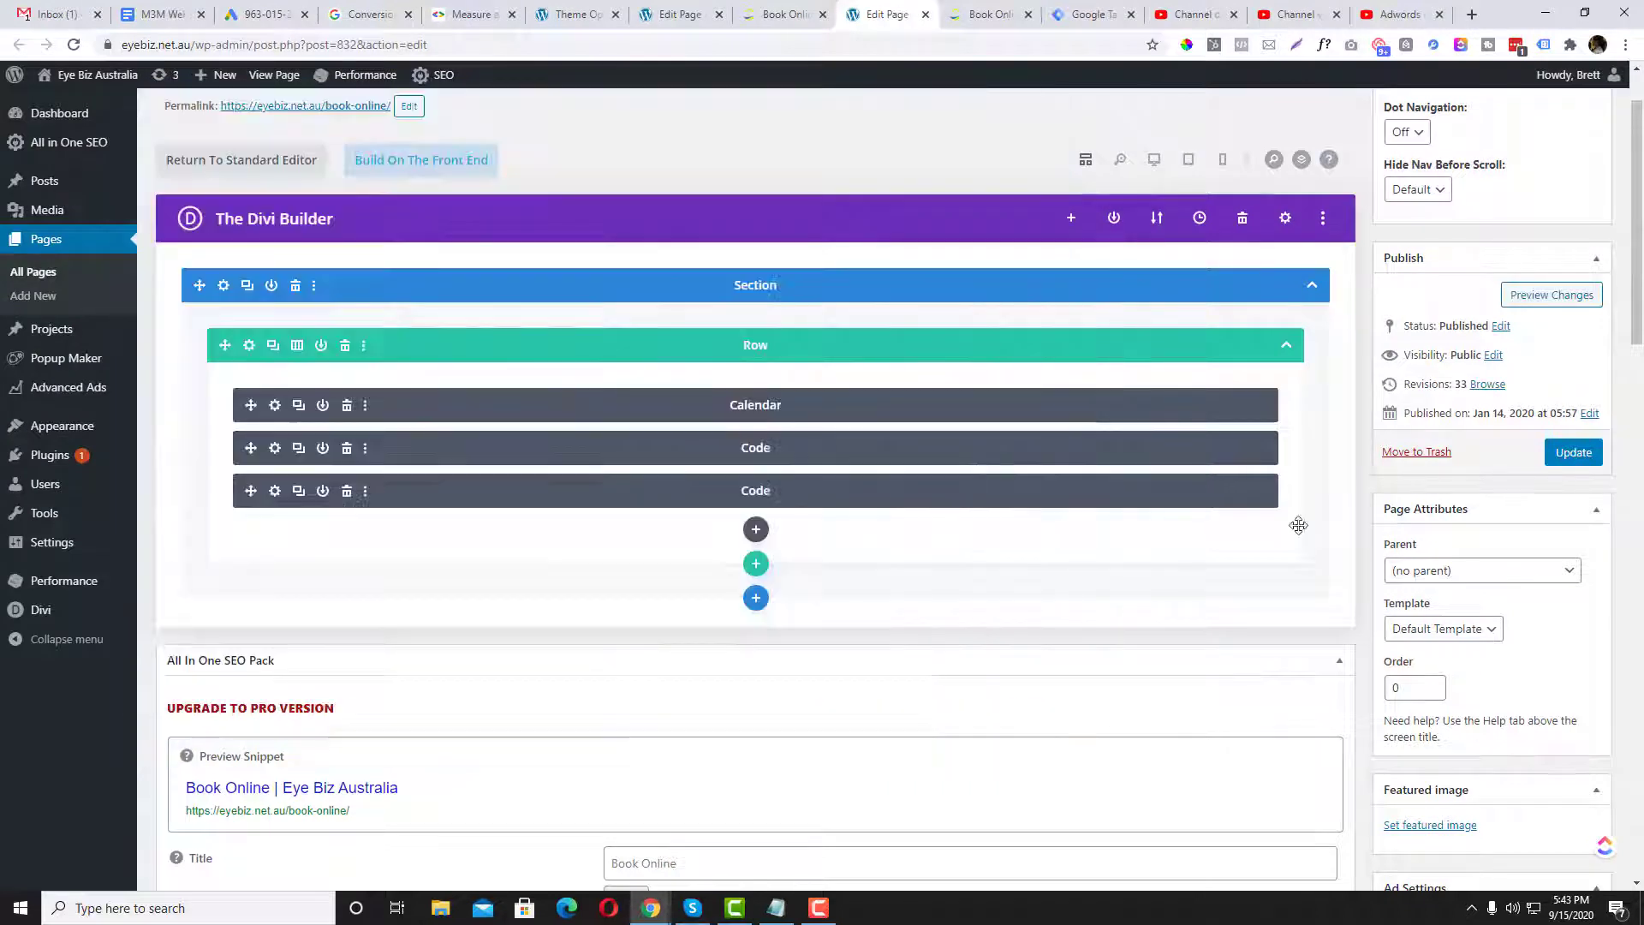
pyautogui.click(1571, 452)
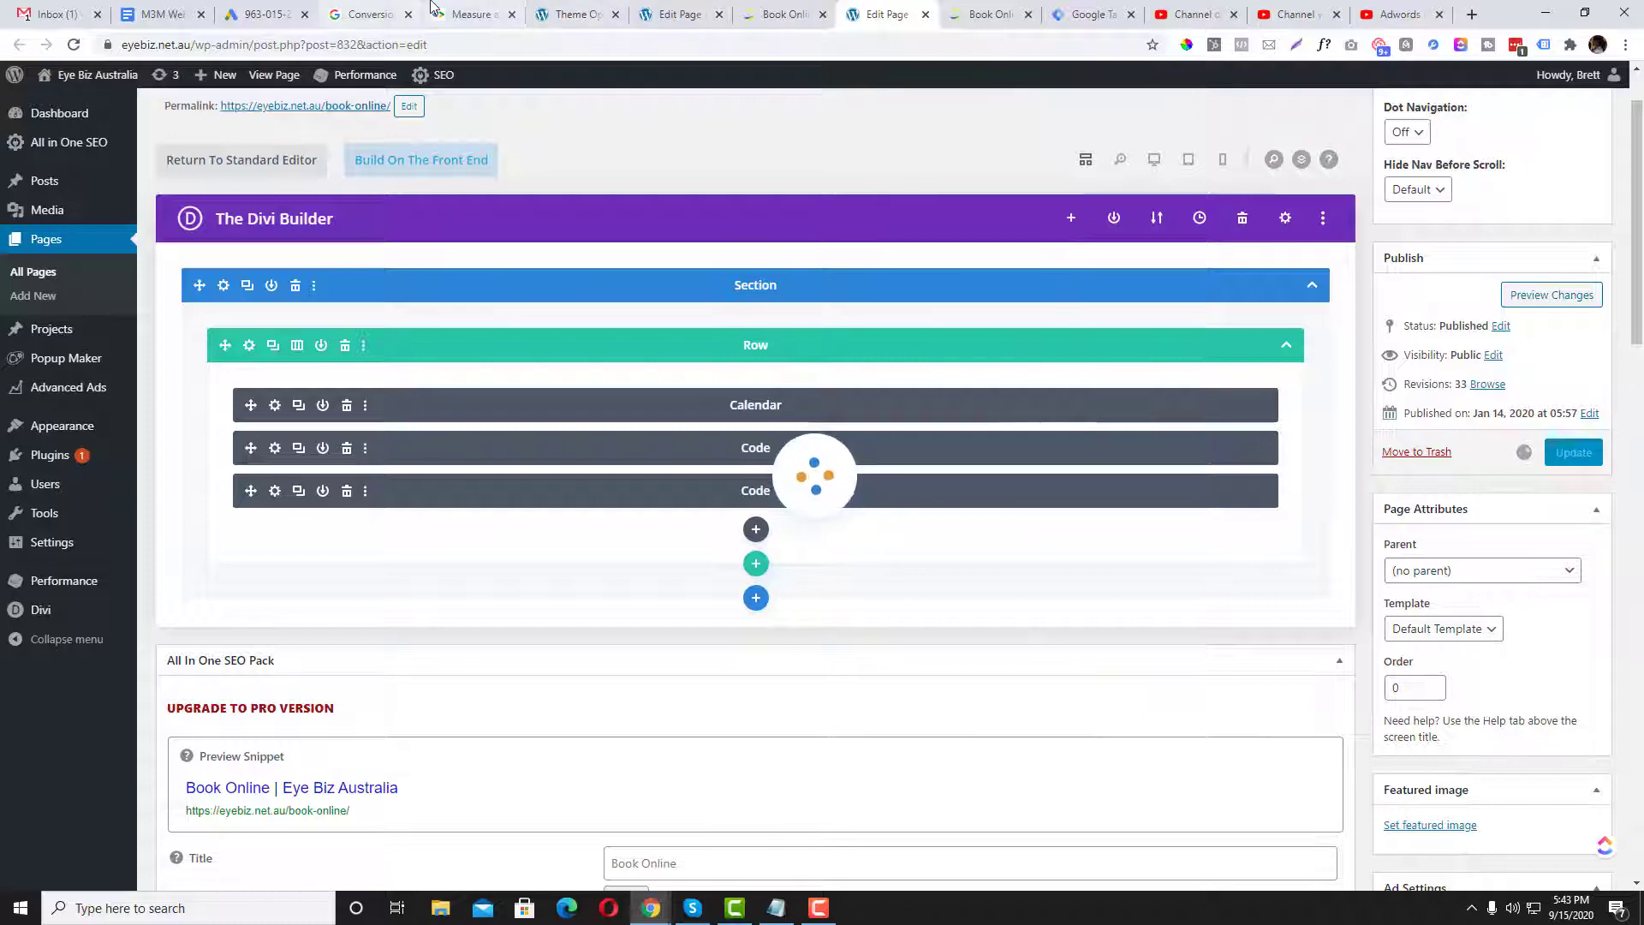
# - Copy the event snippet for the Book appointment thank-you page conversion from the Google Ads tag setup
pyautogui.click(471, 15)
pyautogui.click(360, 17)
pyautogui.click(265, 12)
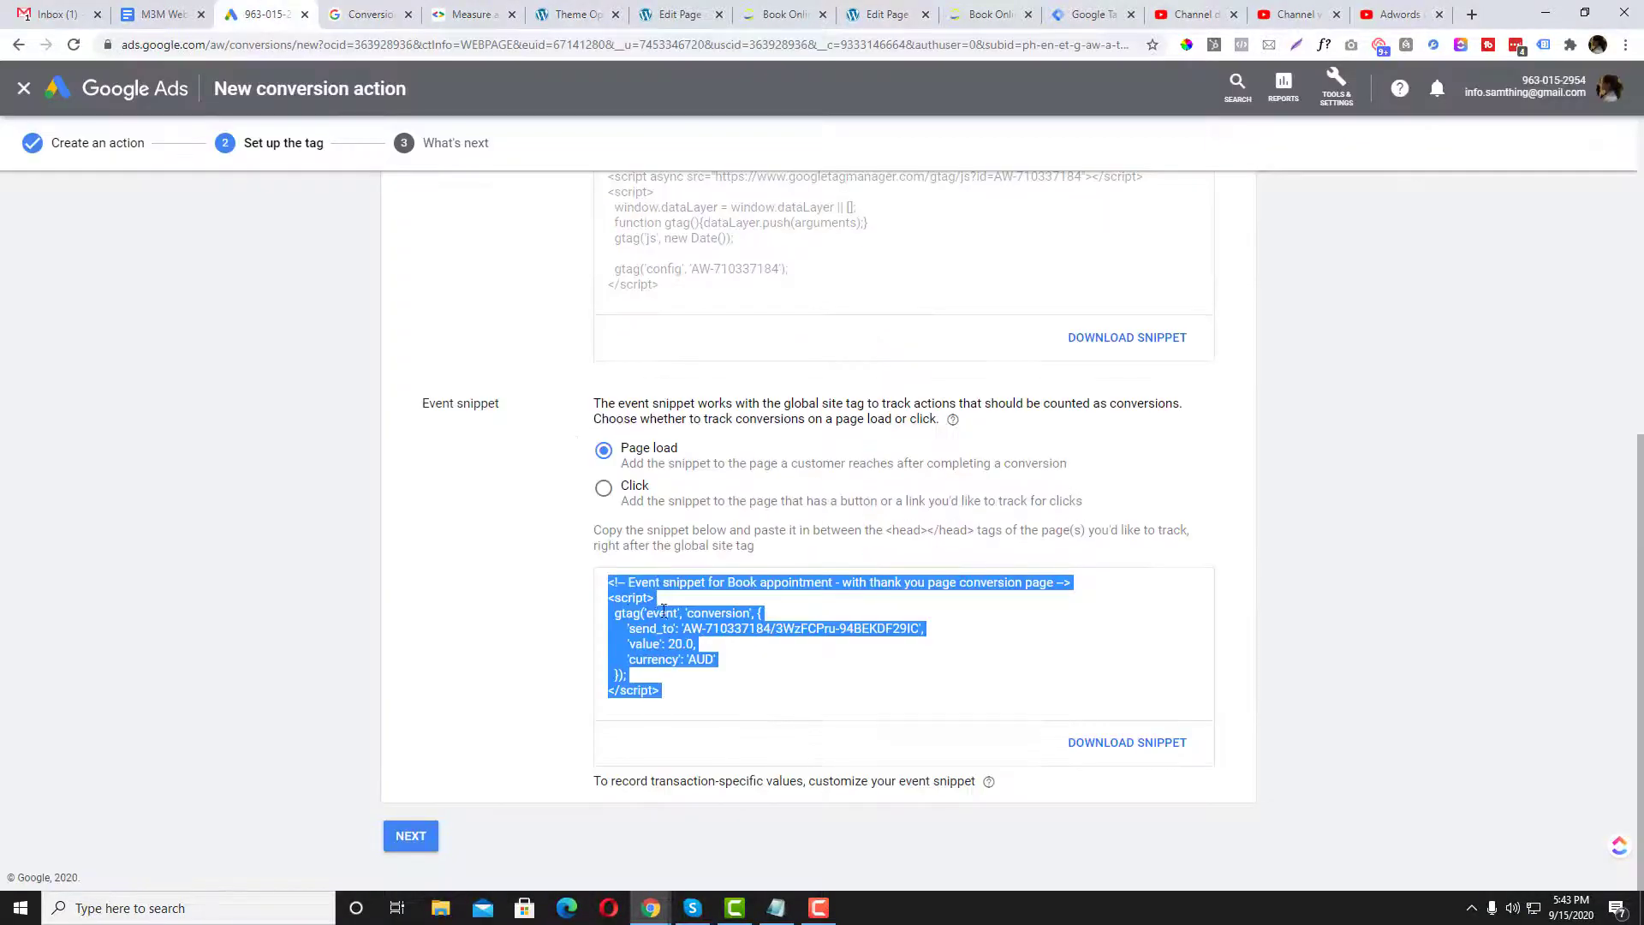
pyautogui.rightClick(645, 613)
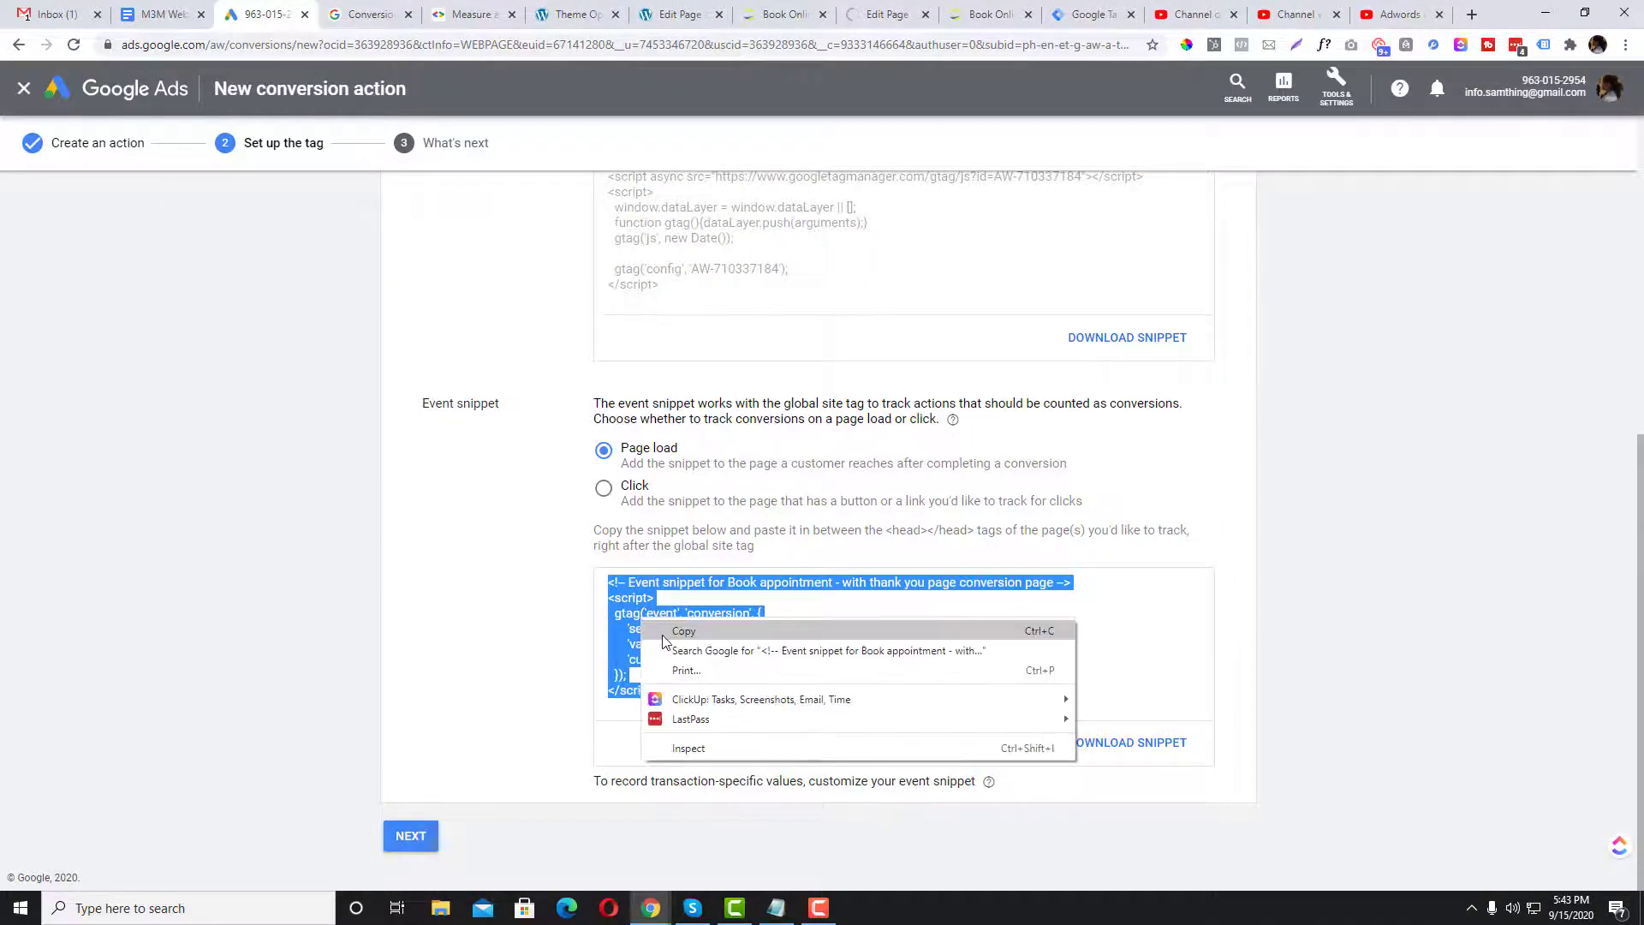
pyautogui.click(676, 628)
# - Open the form for adding a new WordPress page in a separate browser tab
pyautogui.click(882, 14)
pyautogui.rightClick(39, 302)
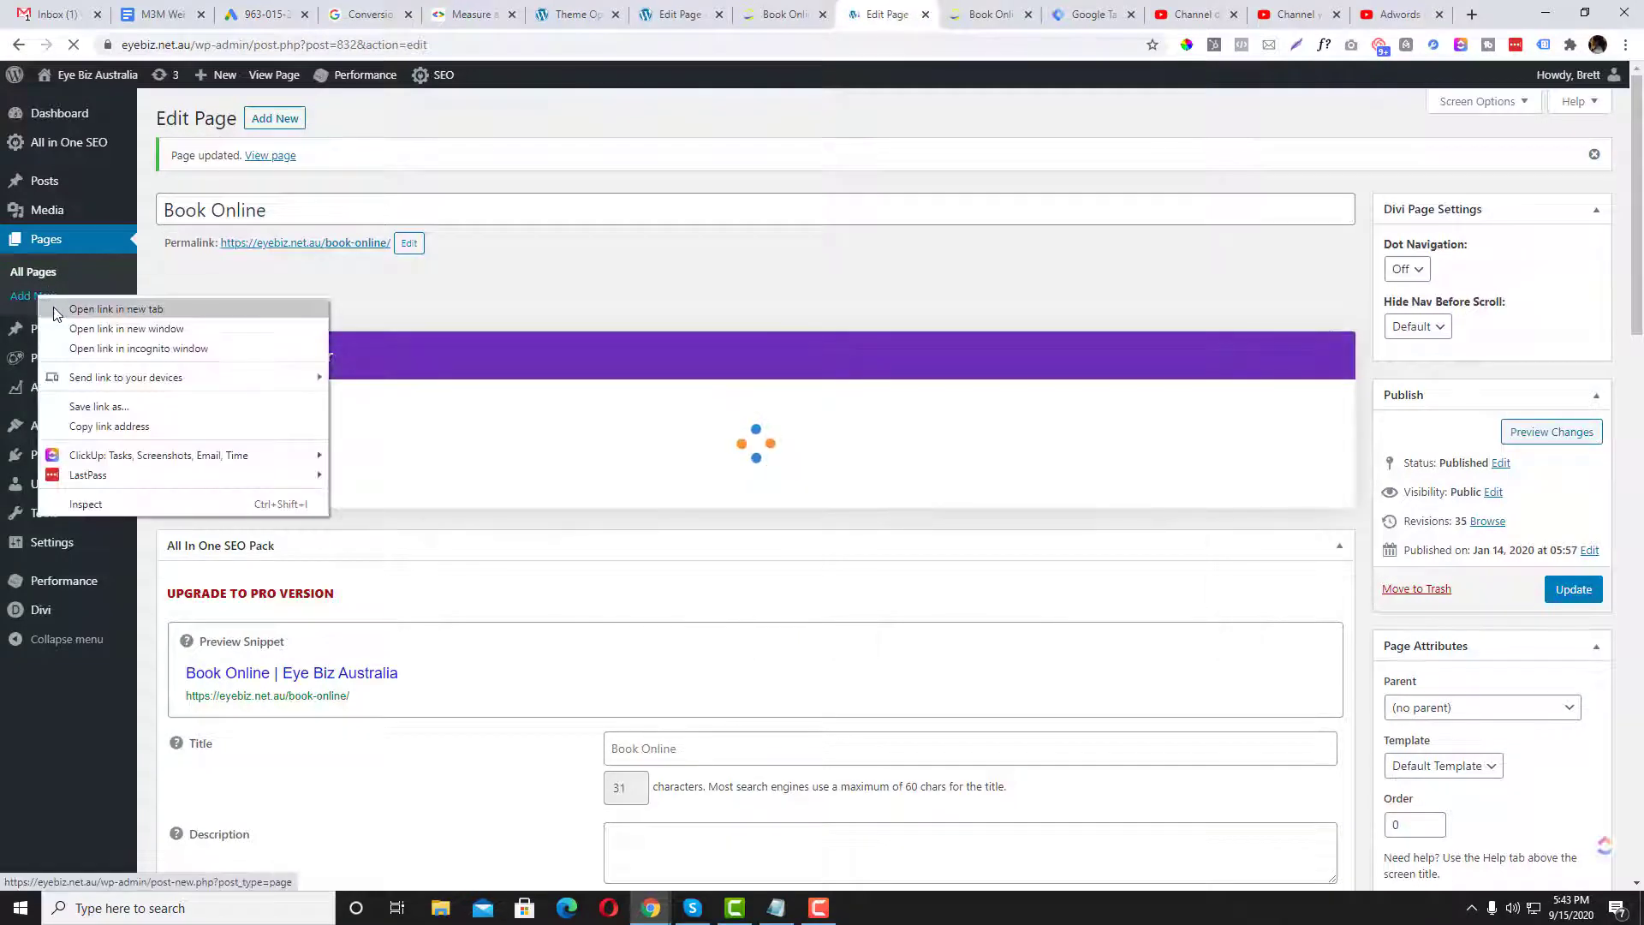
pyautogui.click(73, 310)
pyautogui.click(924, 15)
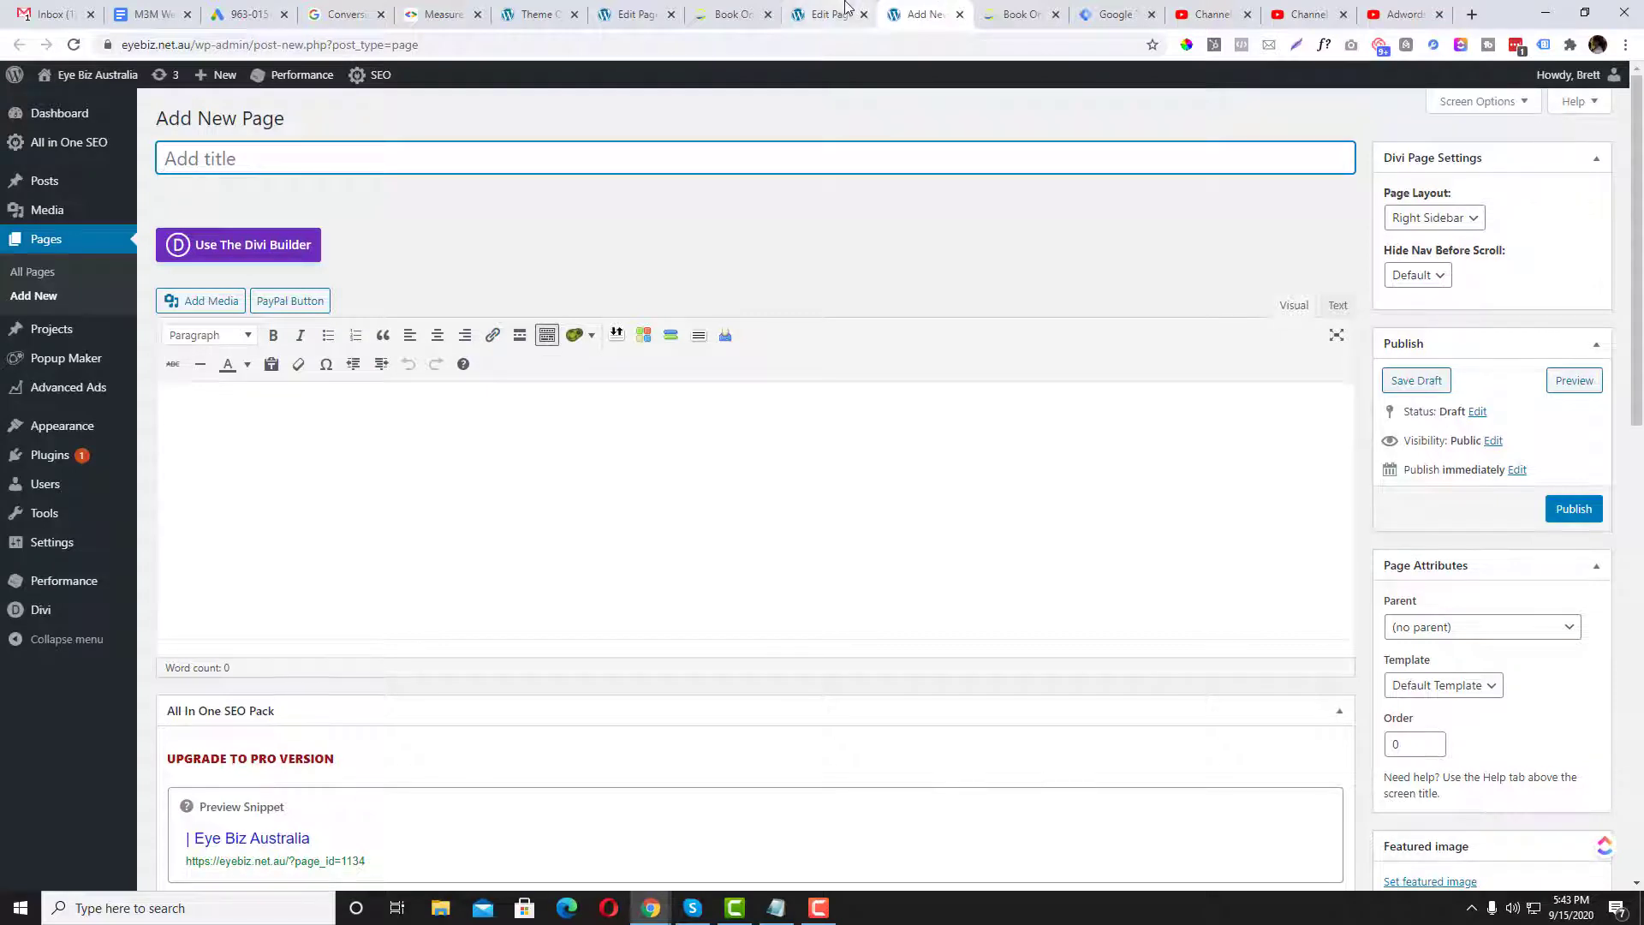
# - Open the updated Book Online page in its own browser tab and view the booking form
pyautogui.click(822, 15)
pyautogui.rightClick(267, 157)
pyautogui.click(294, 165)
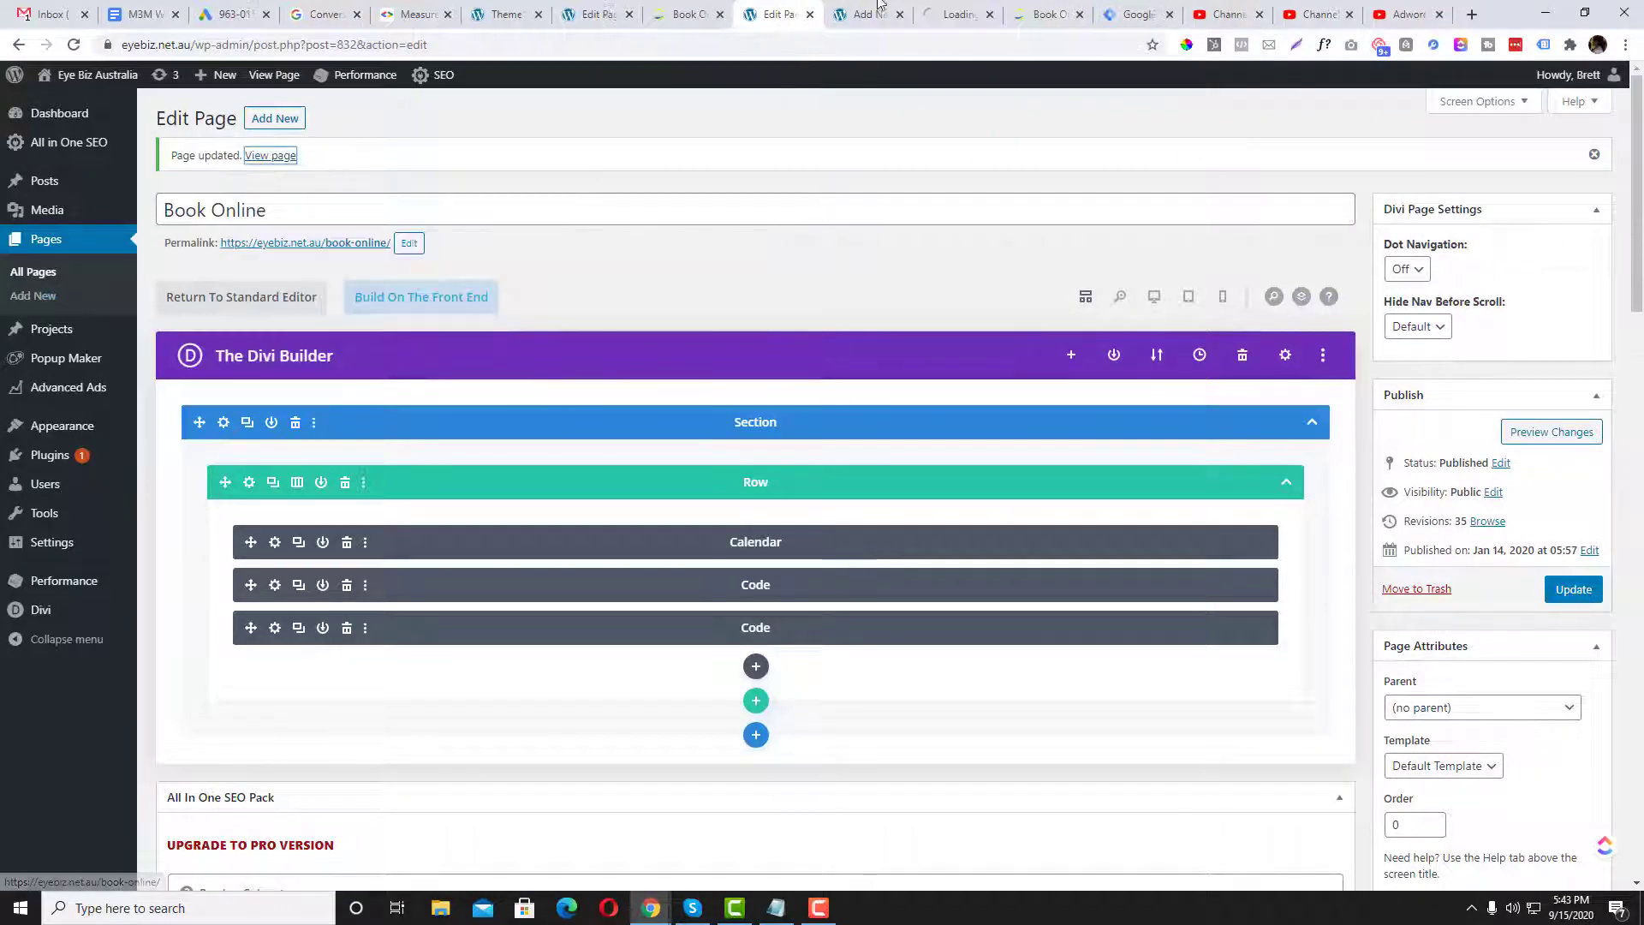
pyautogui.click(832, 9)
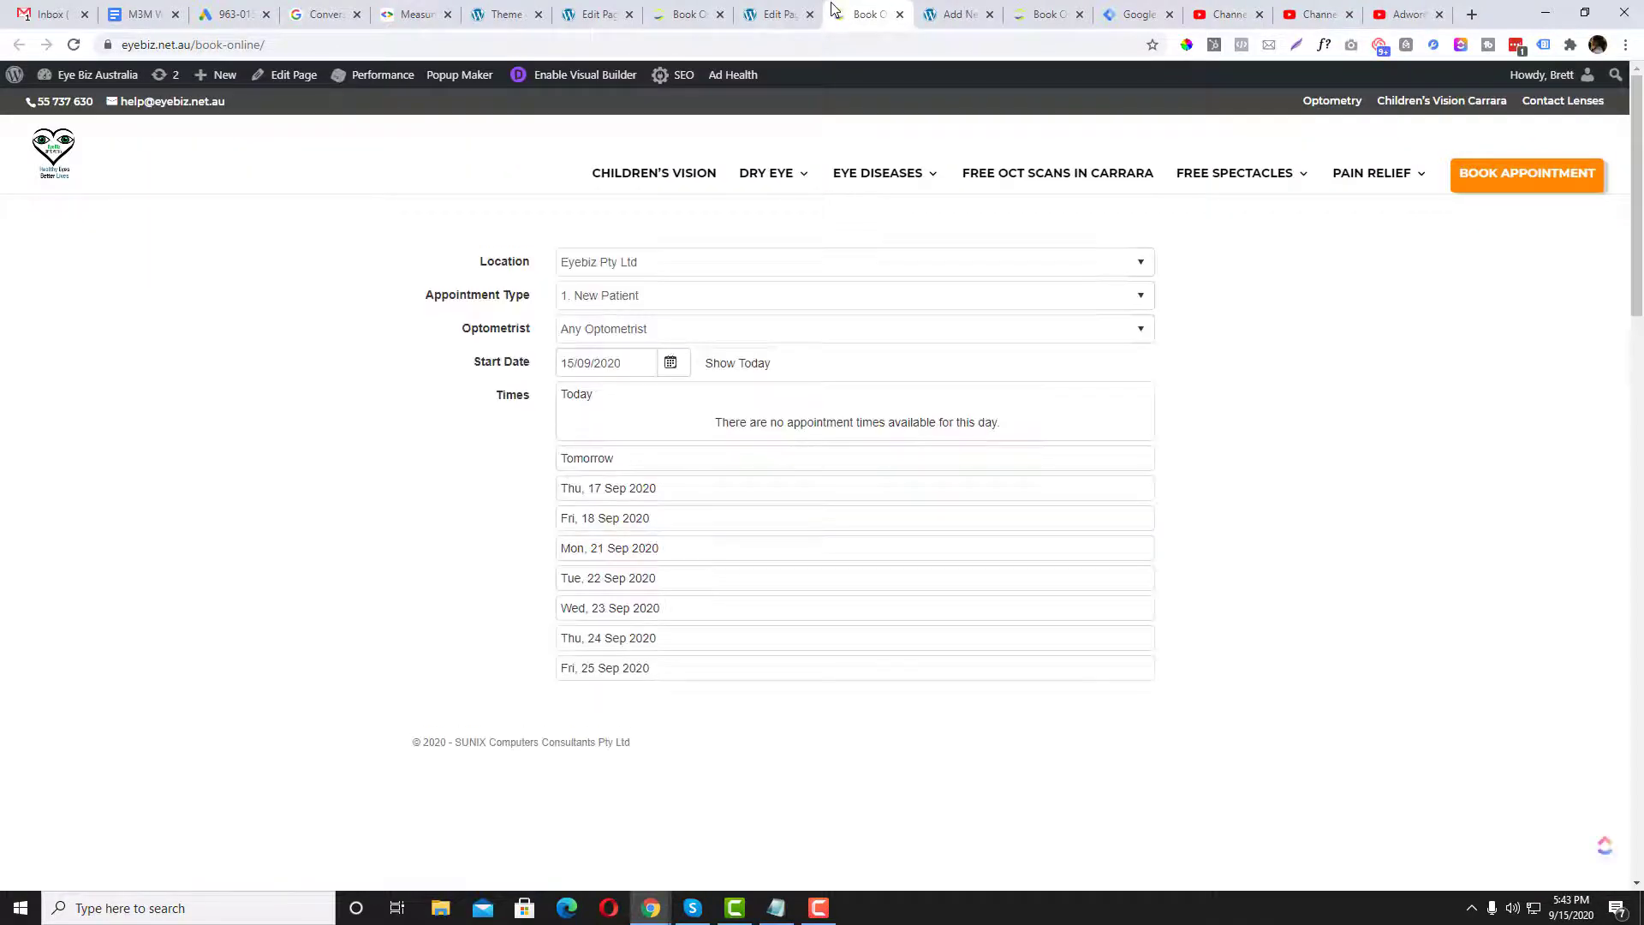
# - Title the new page "Thank you for booking"
pyautogui.click(948, 11)
pyautogui.write('T')
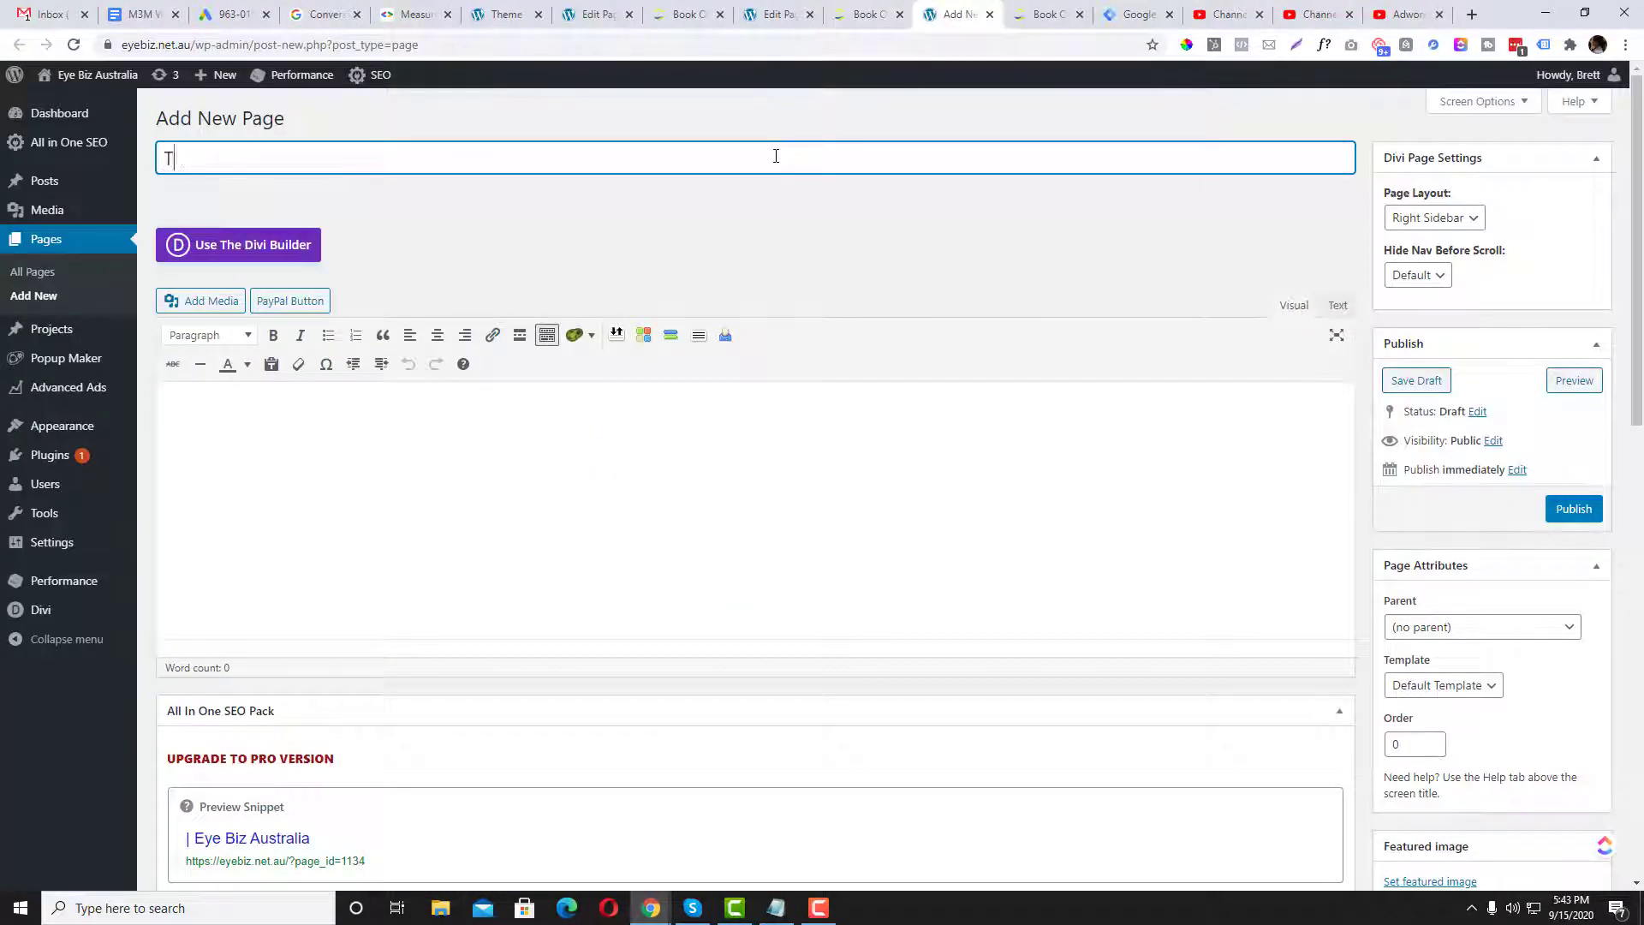
pyautogui.write('hank you for booken')
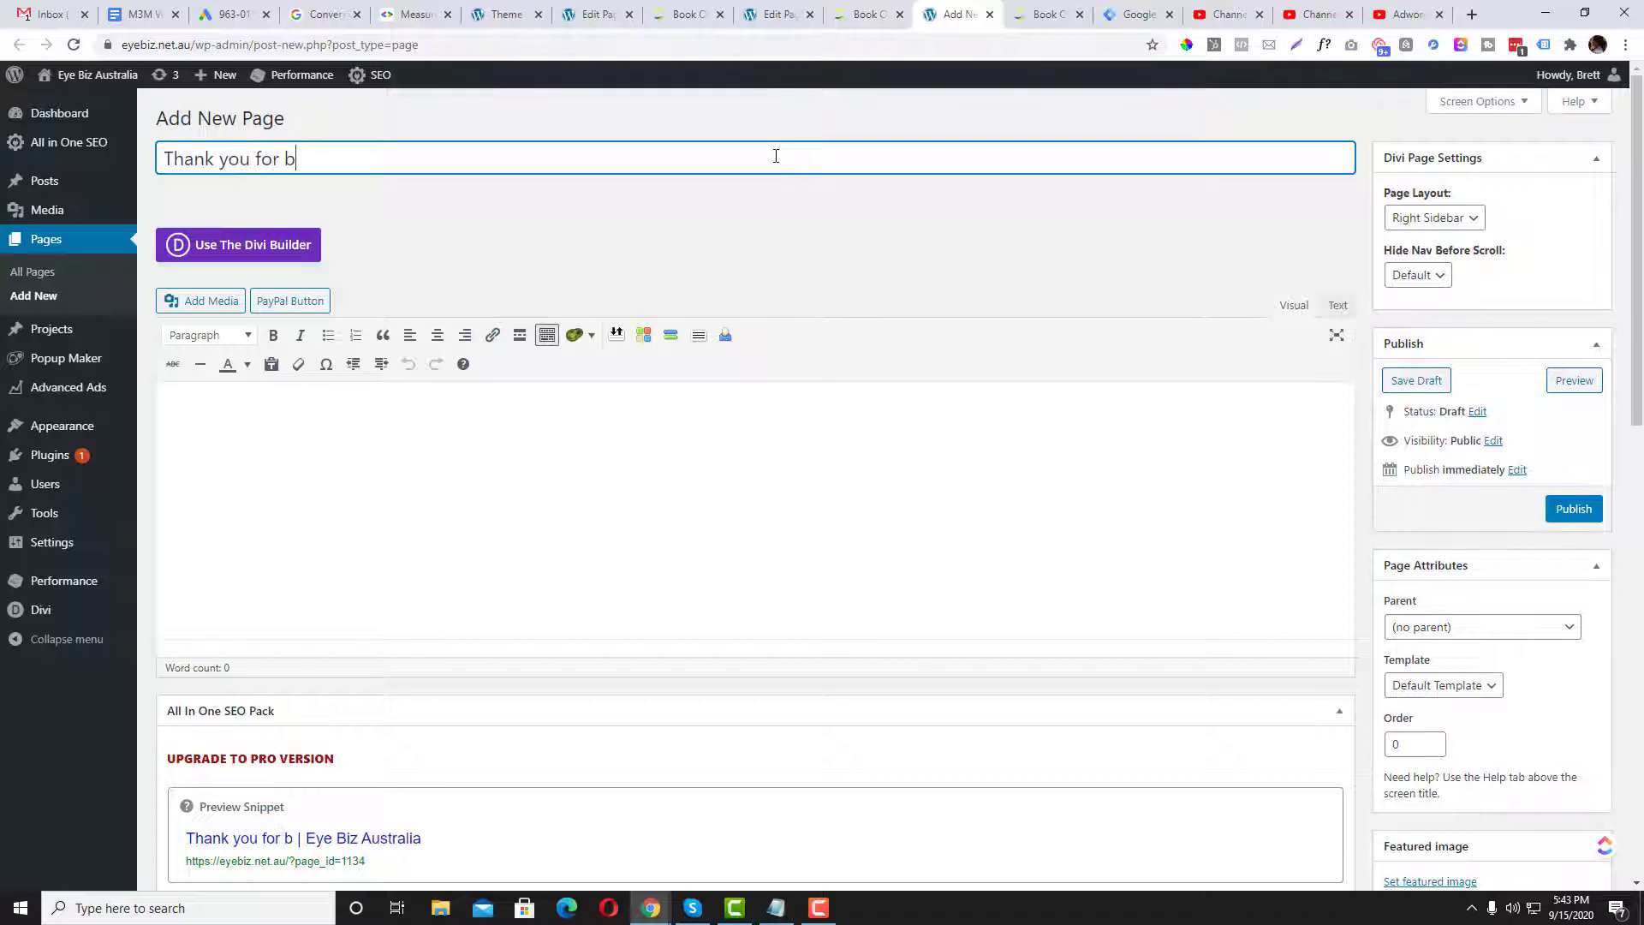
pyautogui.press('BackSpace')
pyautogui.press('BackSpace')
pyautogui.write('ing')
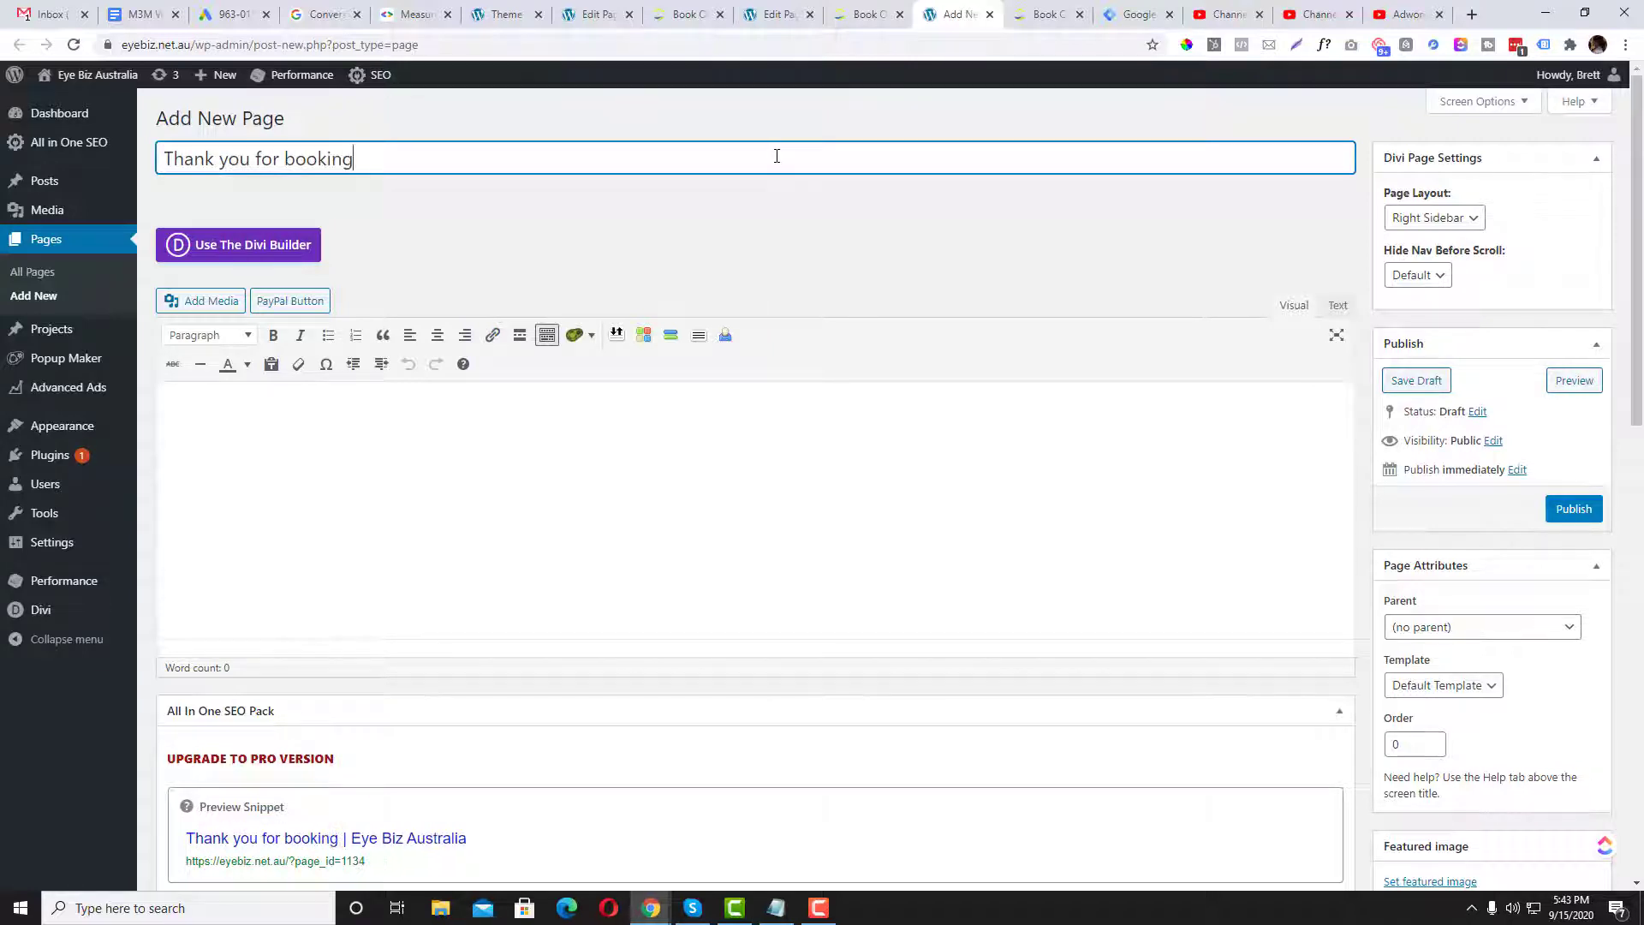
# - Paste the copied event snippet as plain code into the body of the Thank you for booking page
pyautogui.click(1337, 305)
pyautogui.click(1119, 433)
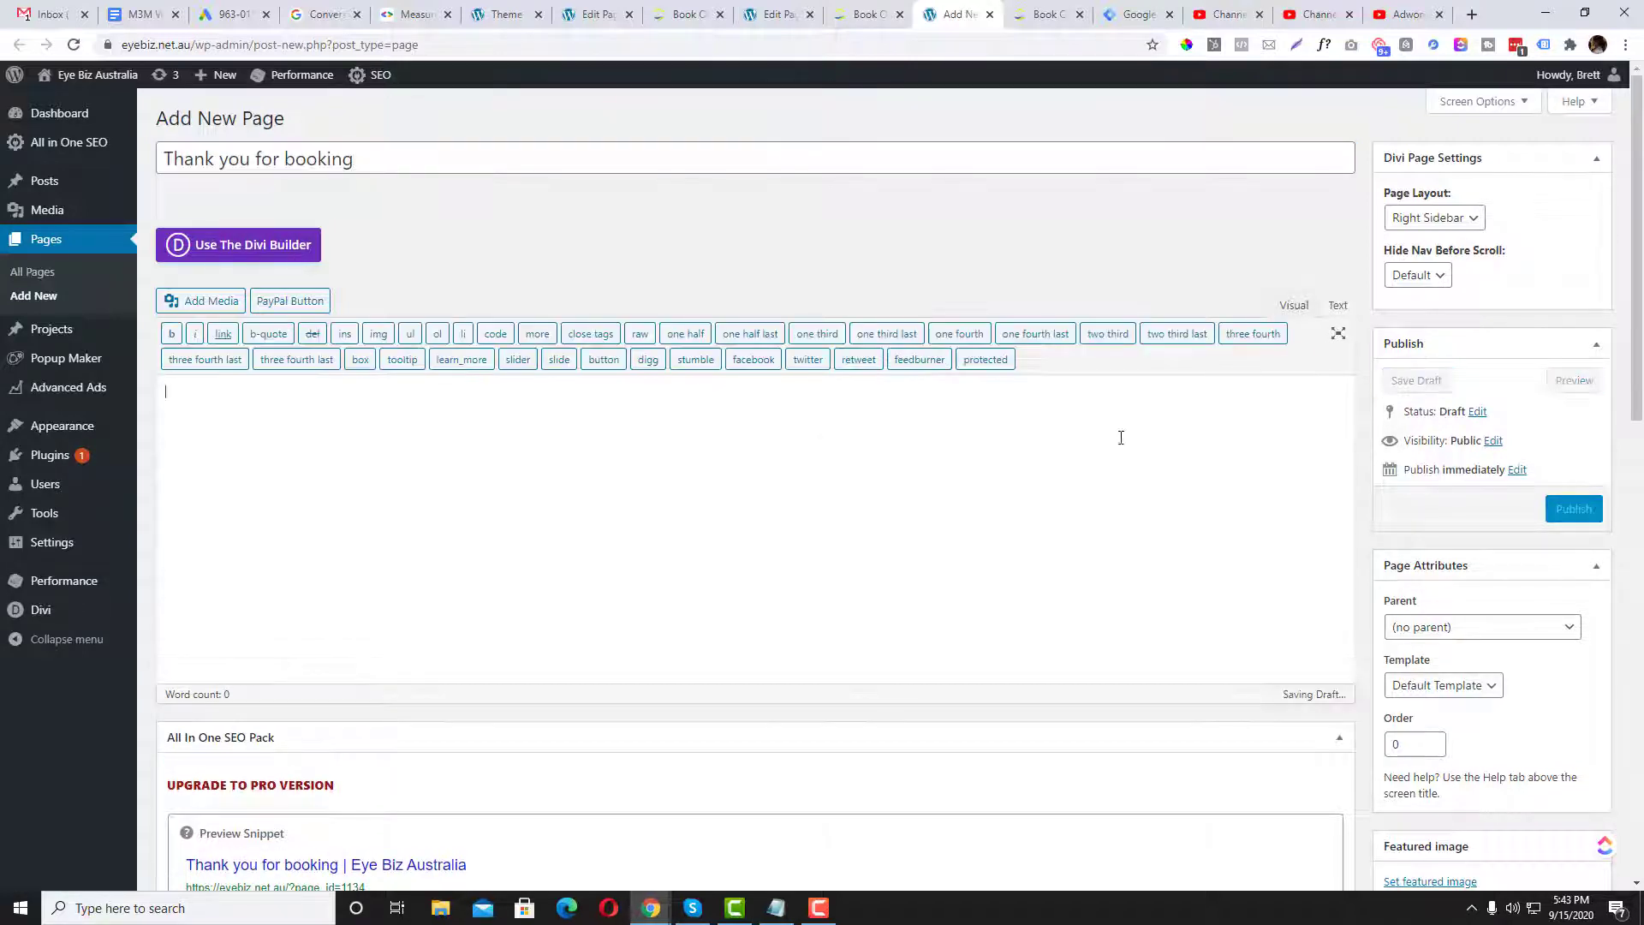
pyautogui.write("<!-- Event snippet for Book appointment - with thank you page conversion page --> <script>   gtag('event', 'conversion', {       'send_to': 'AW-710337184/3WzFCPru-94BEKDF29IC',       'value': 20.0,       'currency': 'AUD'   }); </script>")
# - Compare the permalink with the address in Notepad, confirm the slug thank-you-for-booking and publish the page
pyautogui.click(776, 908)
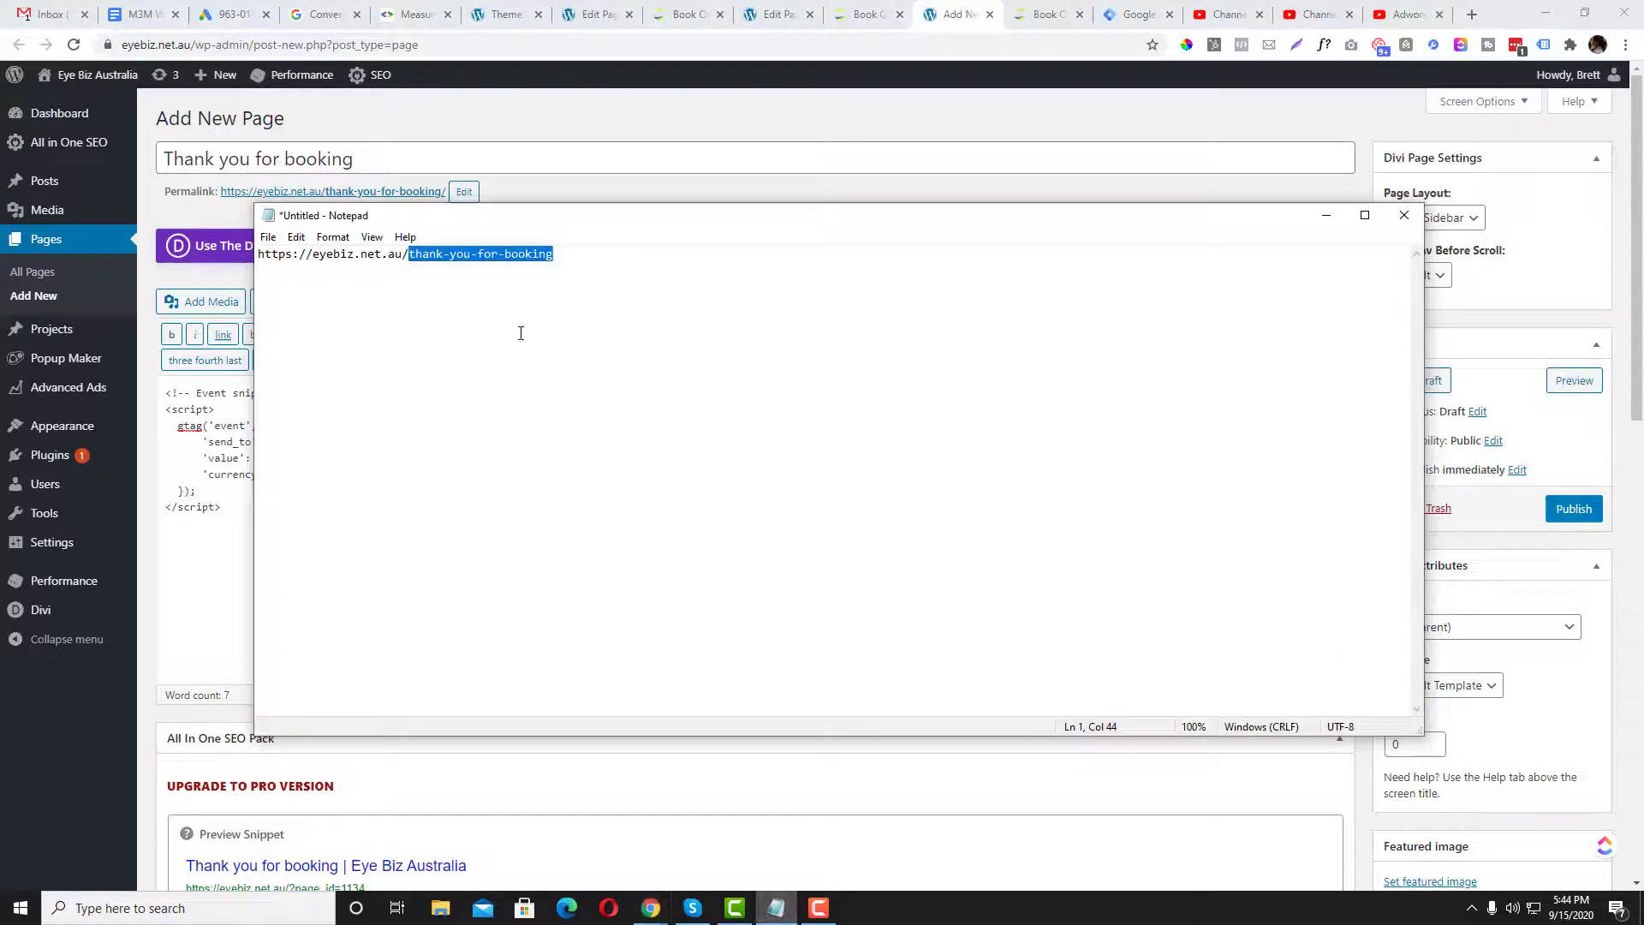
pyautogui.click(559, 257)
pyautogui.moveTo(559, 257); pyautogui.dragTo(416, 257)
pyautogui.click(463, 191)
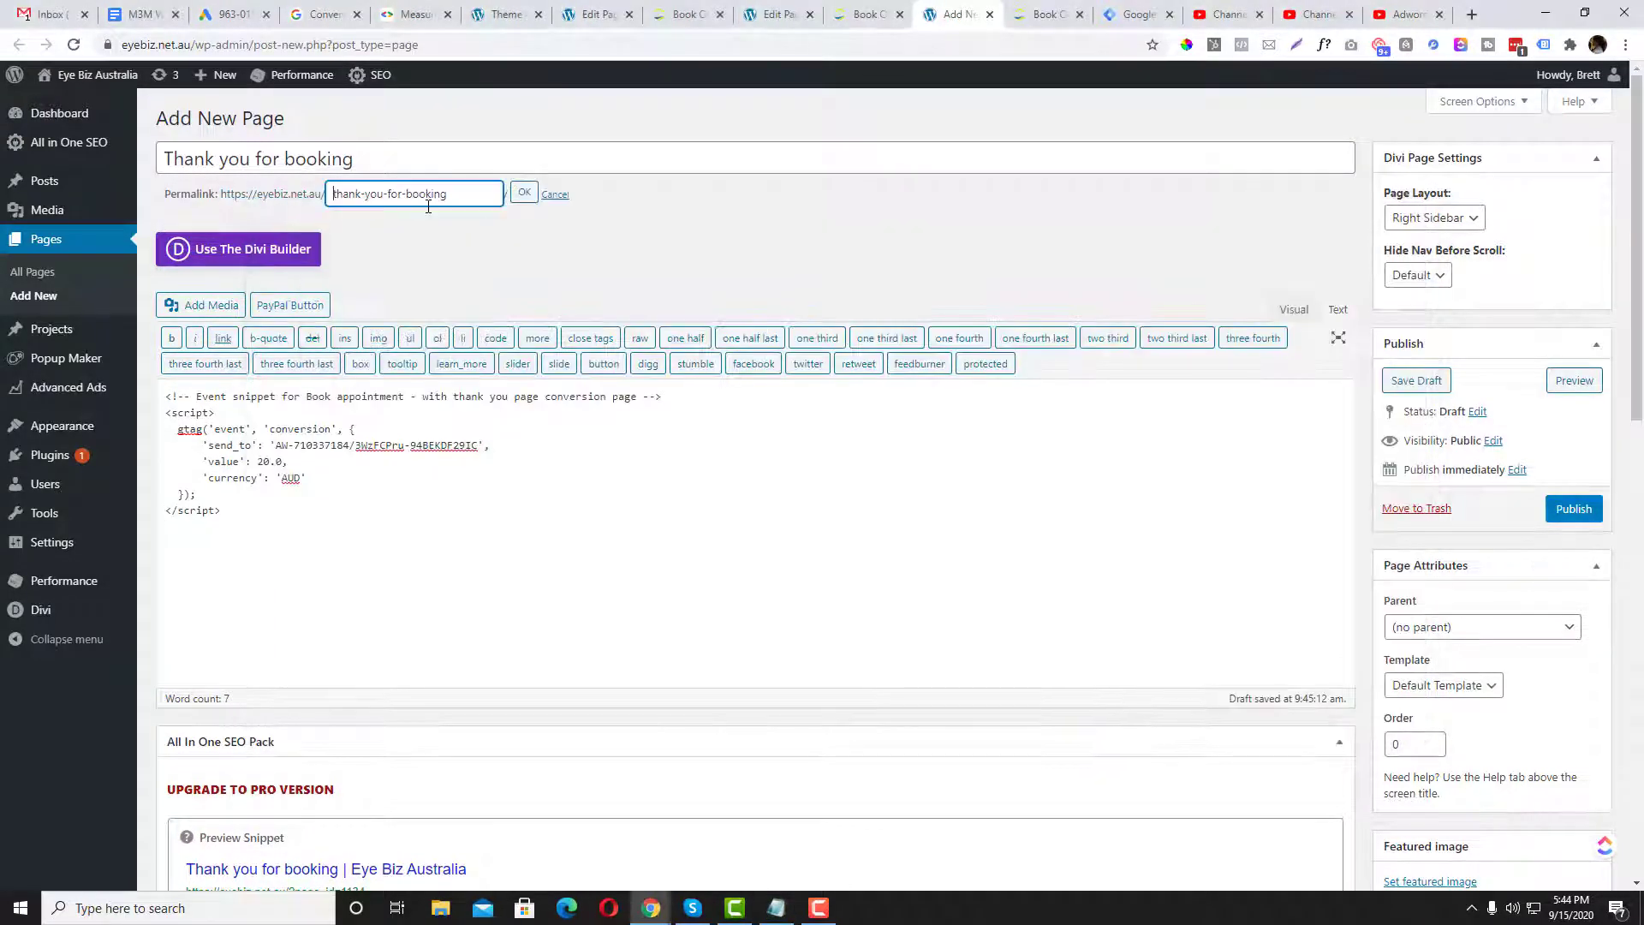
pyautogui.click(525, 193)
pyautogui.click(1553, 505)
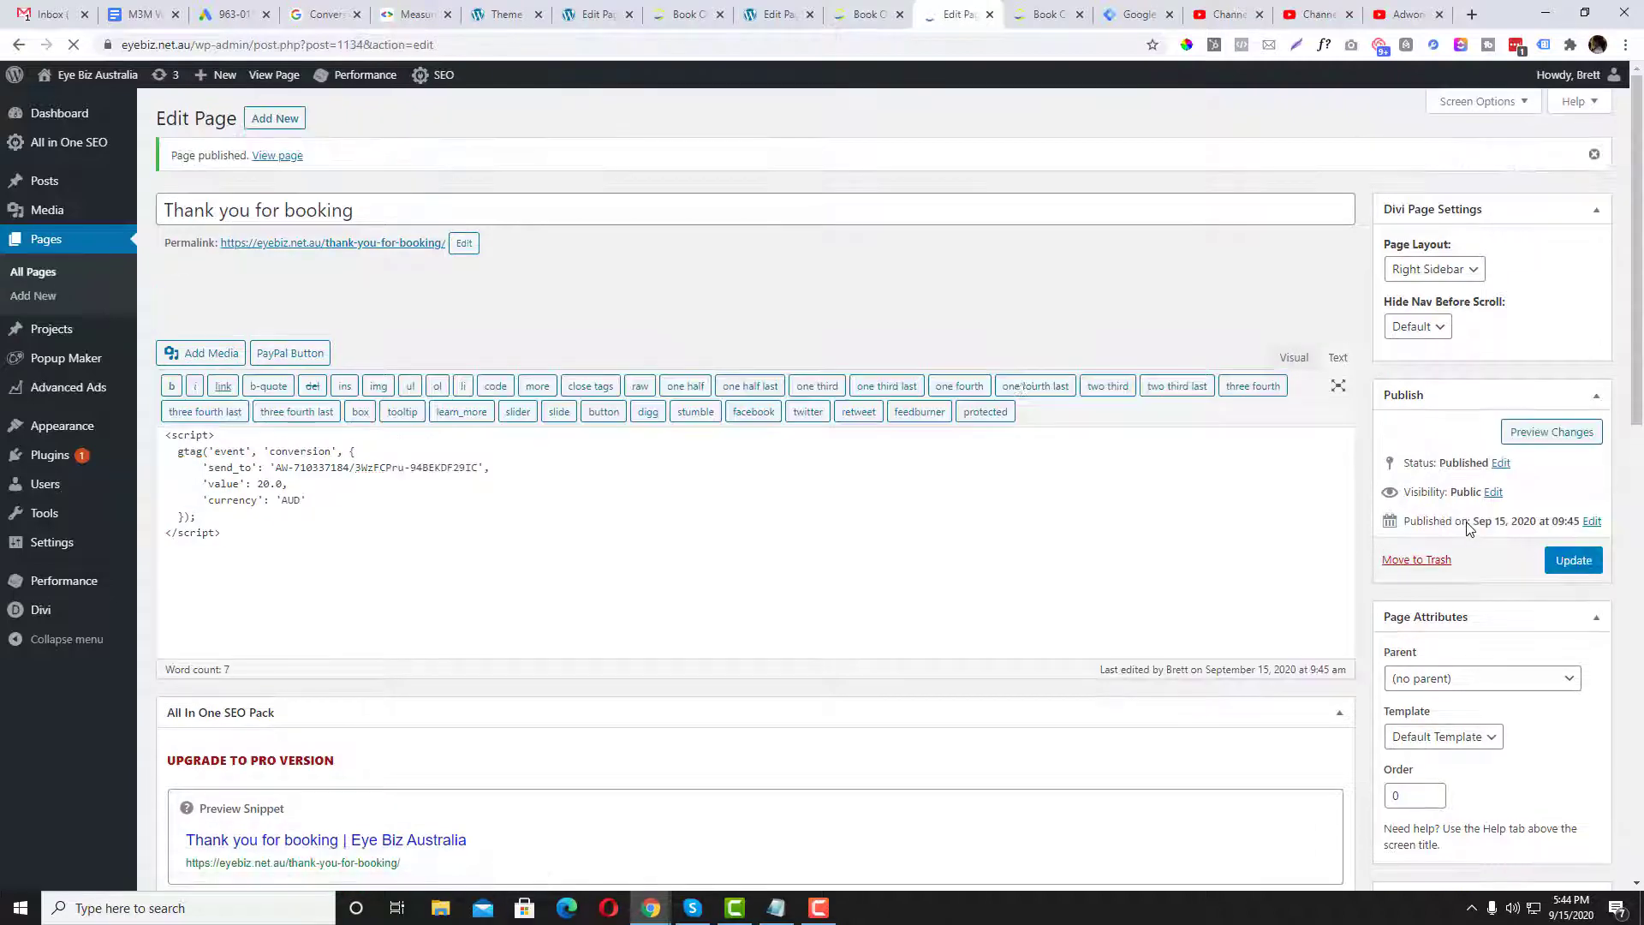
# - View the published thank-you page in a new browser tab placed beside the live booking page
pyautogui.rightClick(284, 157)
pyautogui.click(317, 175)
pyautogui.click(968, 14)
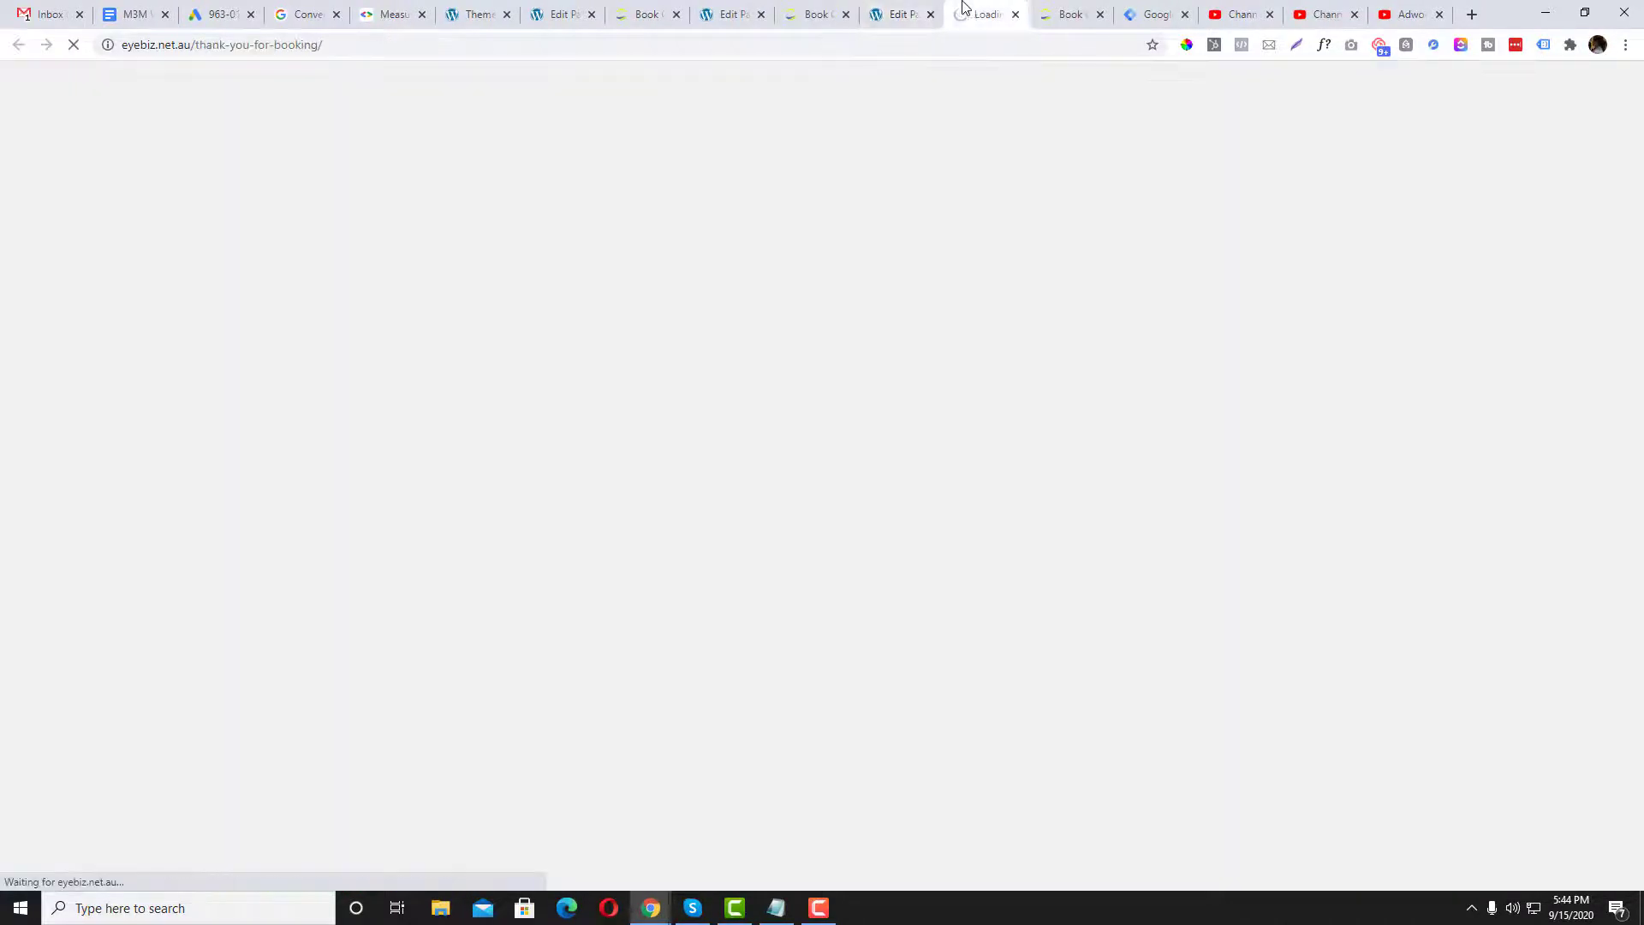
pyautogui.moveTo(967, 14); pyautogui.dragTo(895, 13)
pyautogui.click(814, 14)
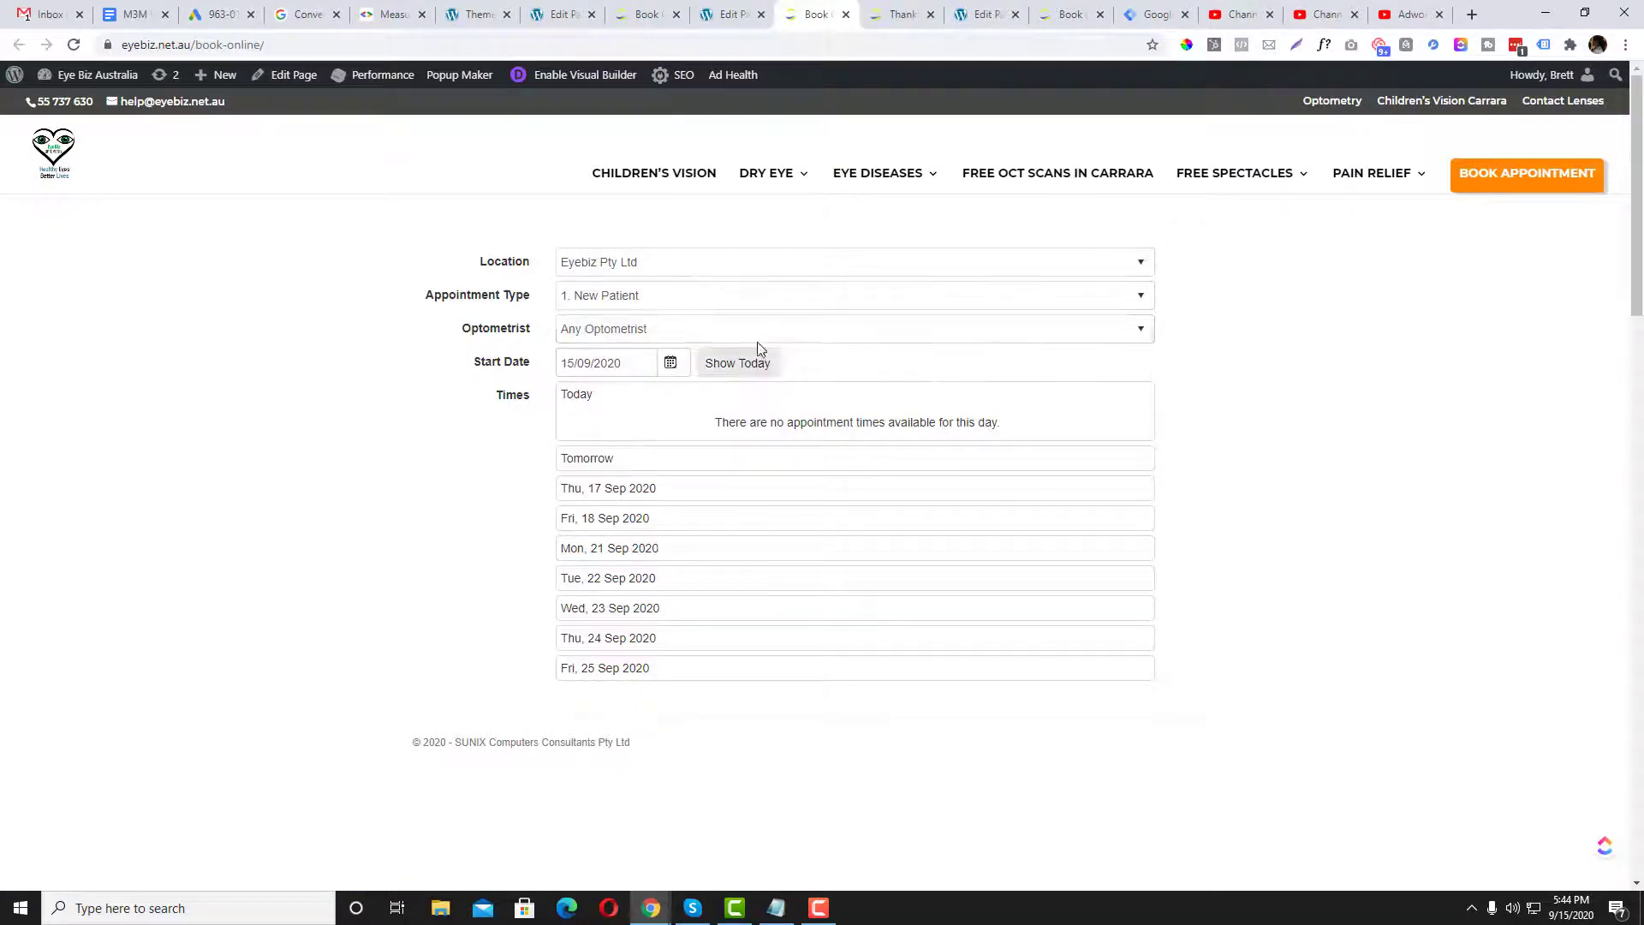
pyautogui.click(899, 13)
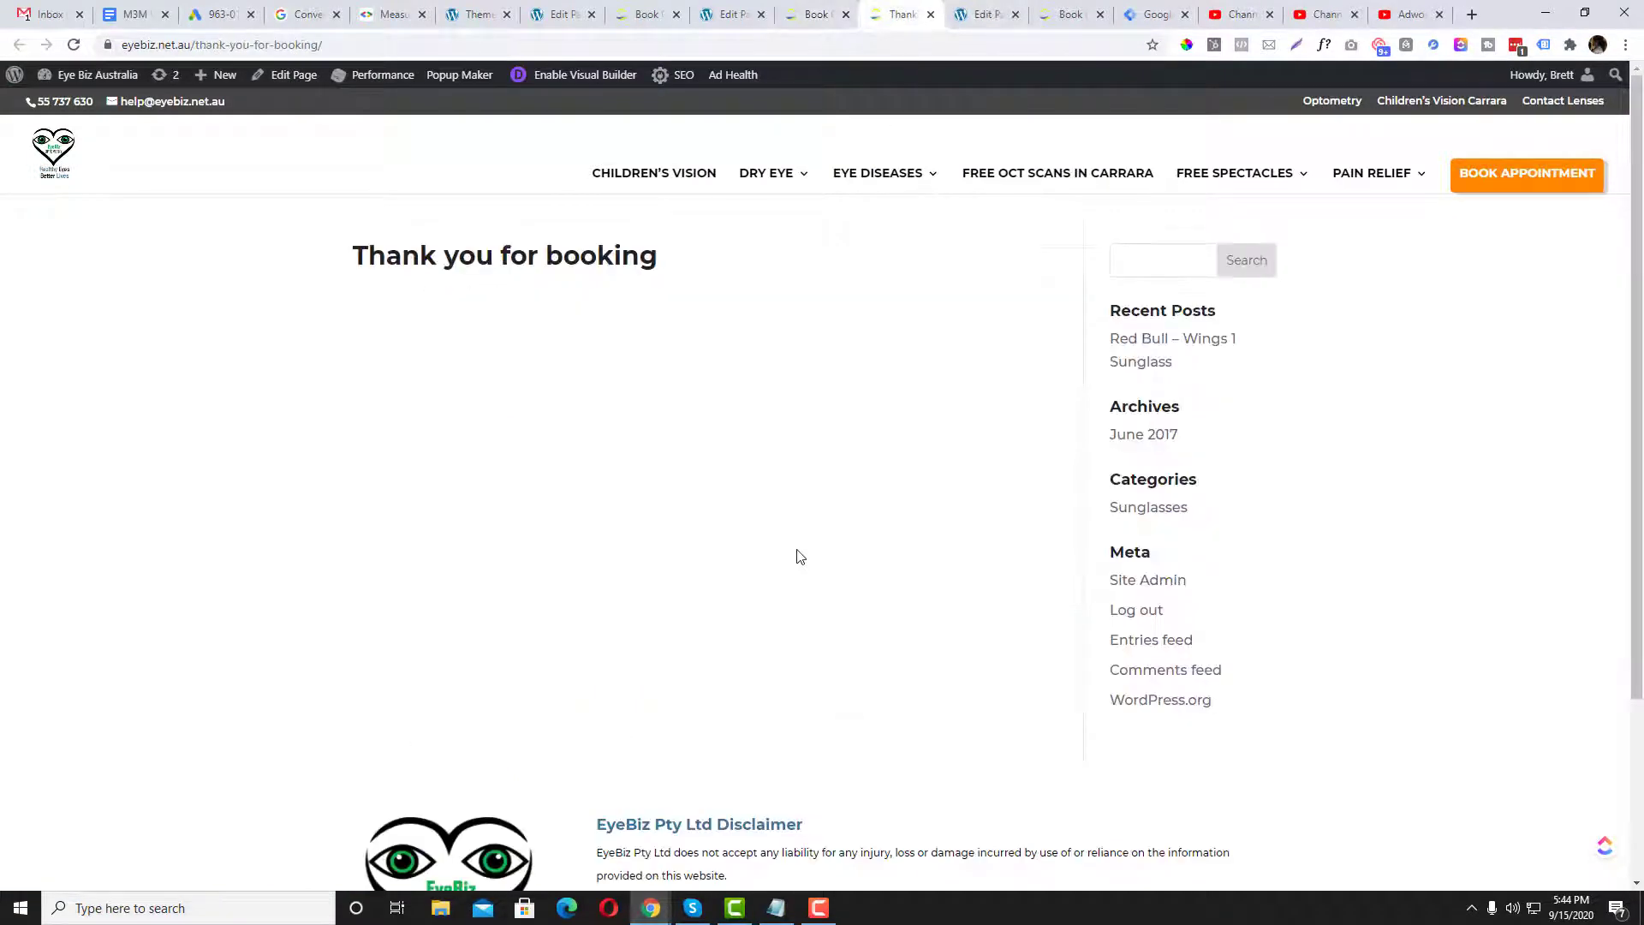
# - Switch the Thank you for booking page to the Divi Builder, building from scratch with a one-column row
pyautogui.click(984, 14)
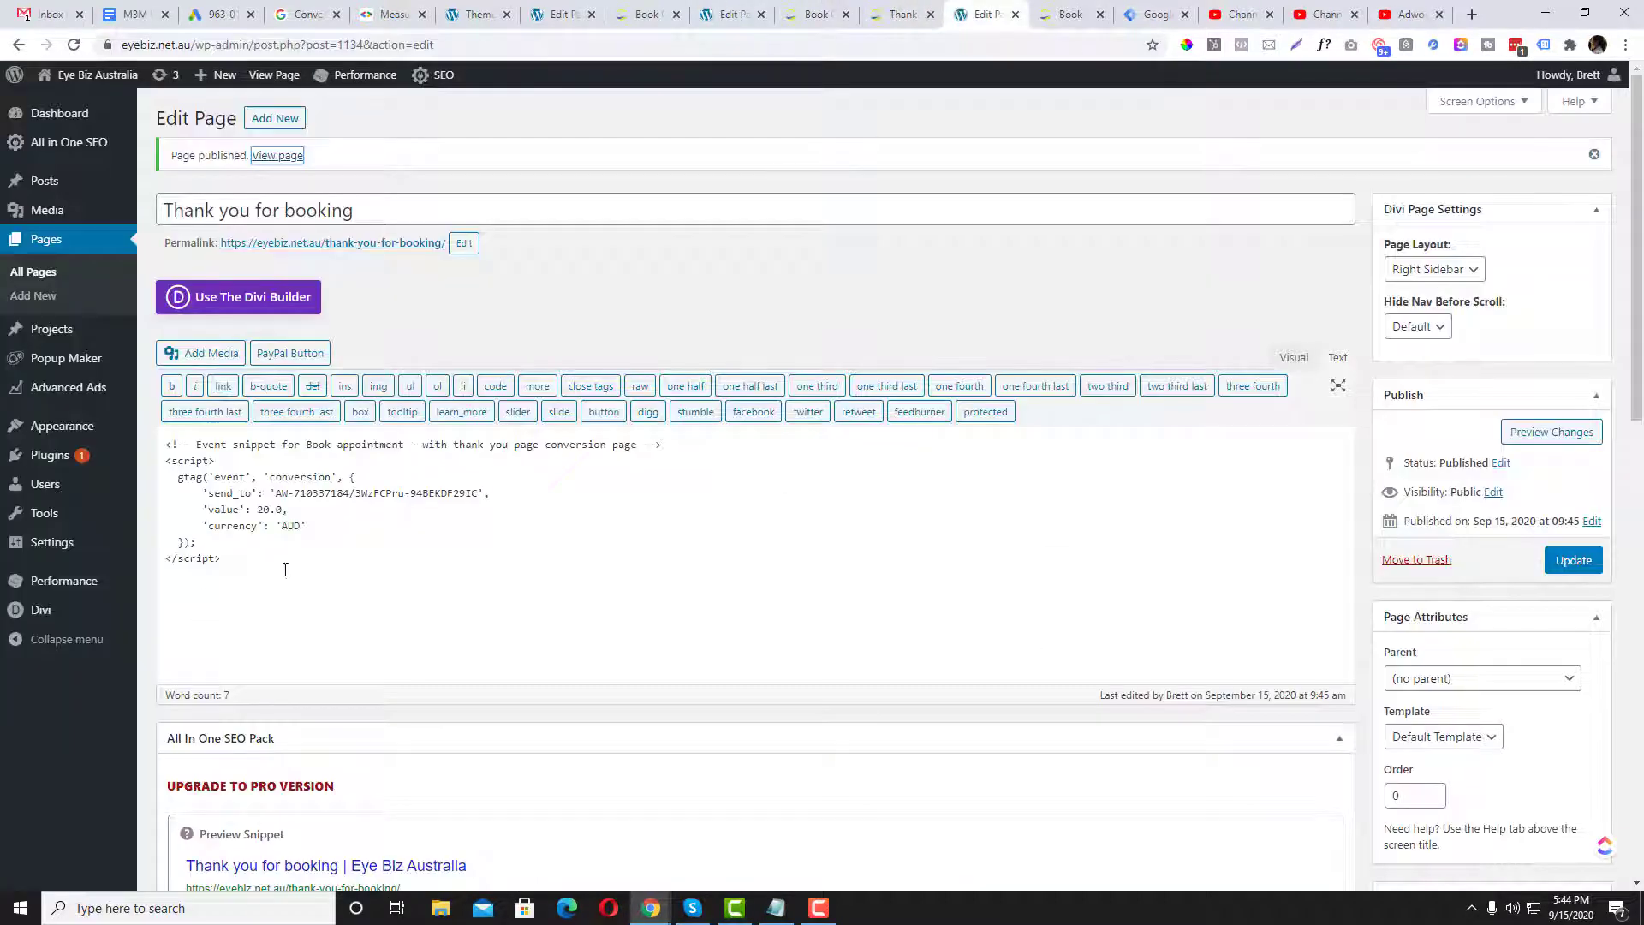
pyautogui.click(282, 568)
pyautogui.hotkey('ctrl', 'a')
pyautogui.click(243, 300)
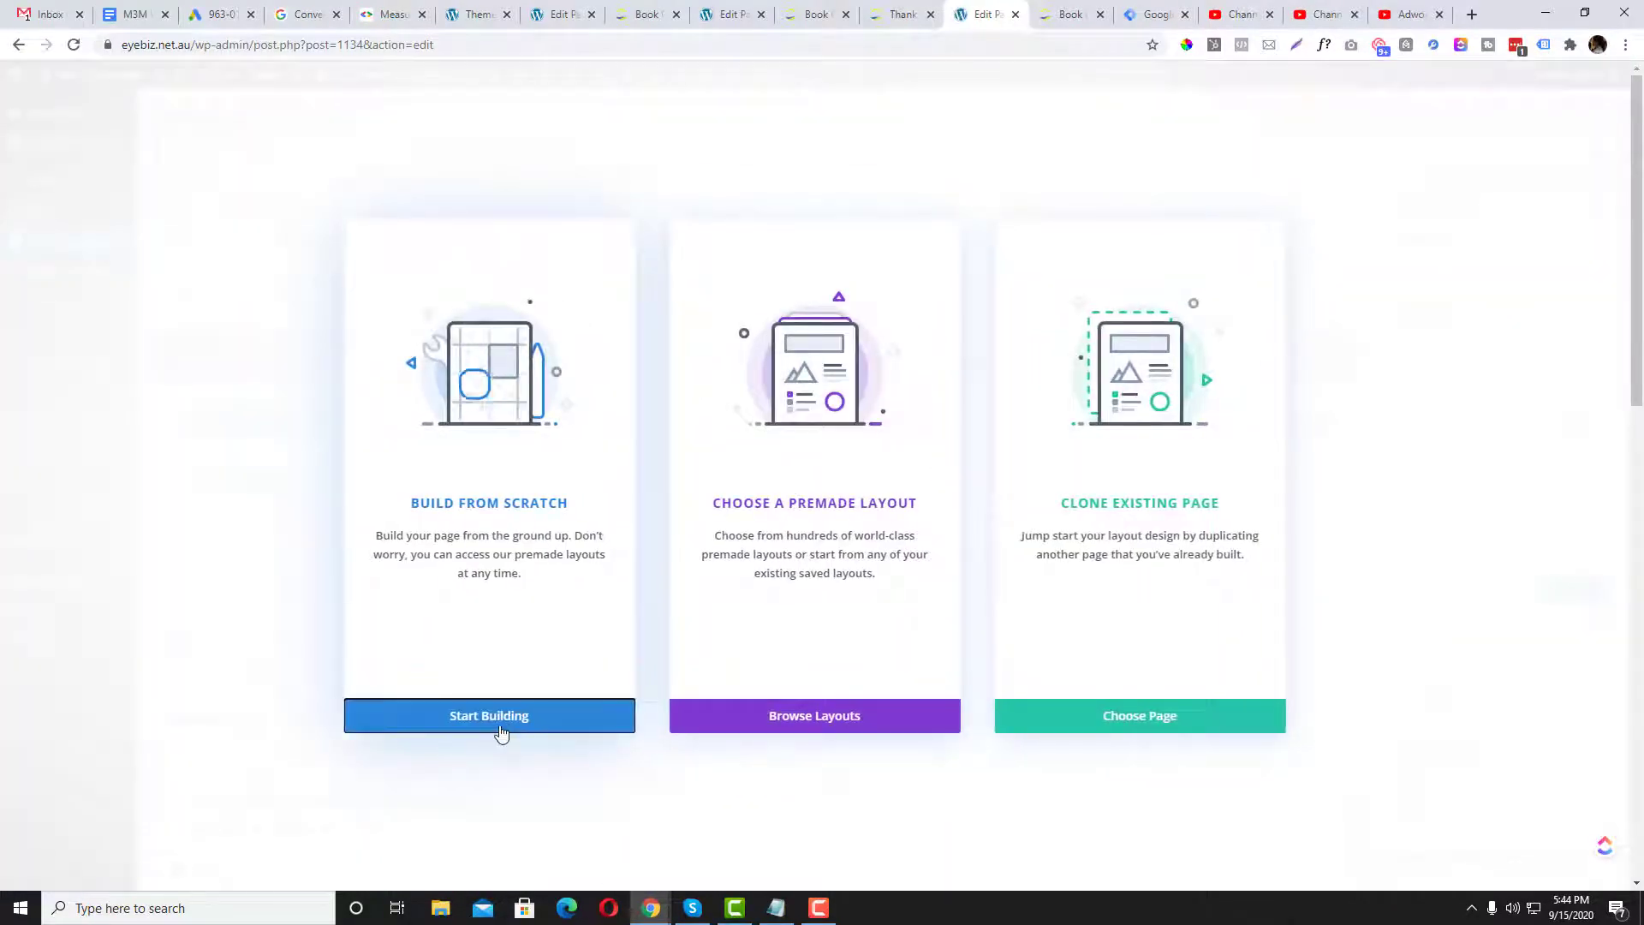
pyautogui.click(503, 728)
pyautogui.click(633, 625)
# - Insert a Code module in the row, paste the event snippet into it, save the module and update the page
pyautogui.click(755, 533)
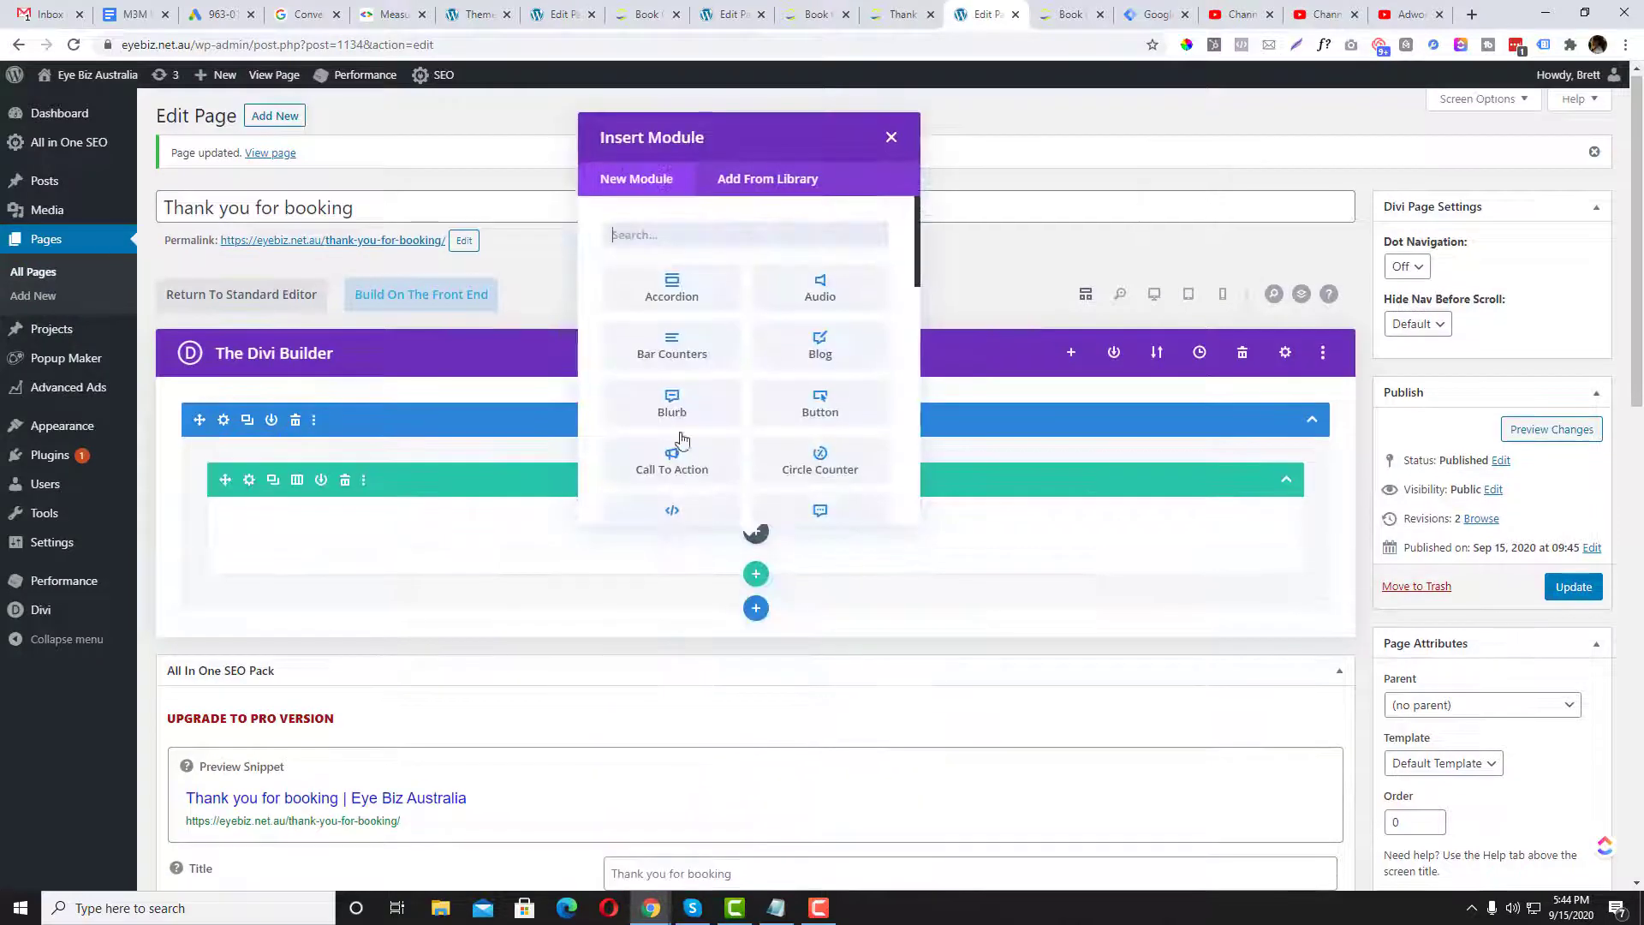
pyautogui.write('code')
pyautogui.click(666, 368)
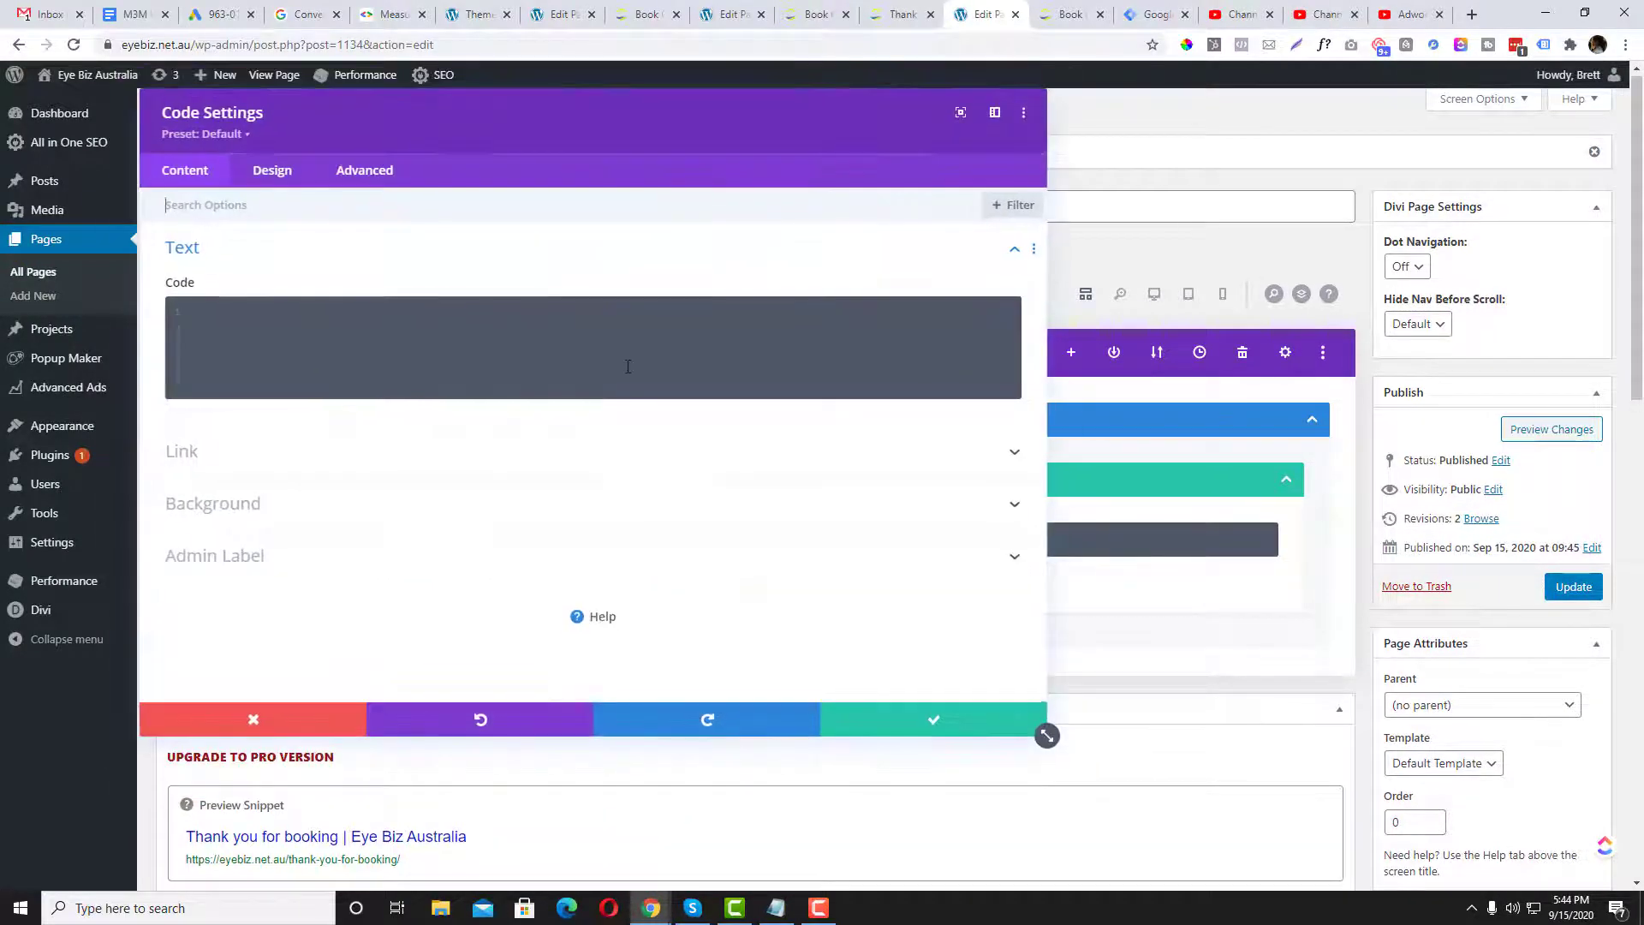
pyautogui.click(628, 367)
pyautogui.hotkey('ctrl', 'v')
pyautogui.click(940, 719)
pyautogui.click(1560, 578)
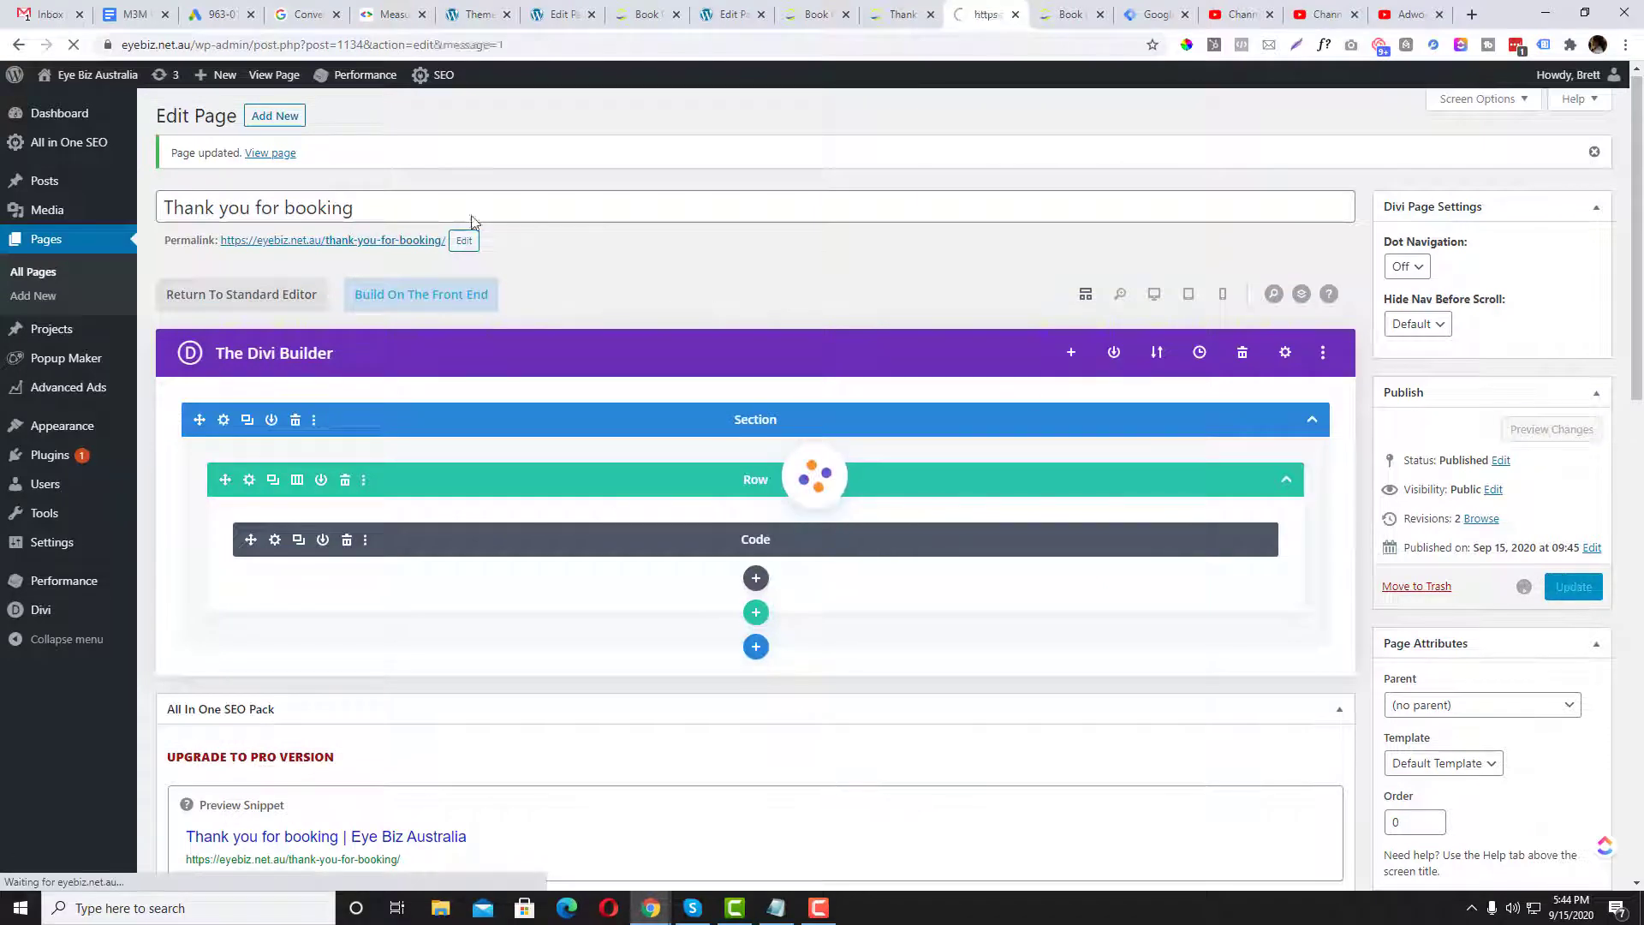
# - Open the updated thank-you page in a new browser tab and move it beside the earlier one
pyautogui.rightClick(286, 155)
pyautogui.click(360, 172)
pyautogui.moveTo(988, 7); pyautogui.dragTo(958, 11)
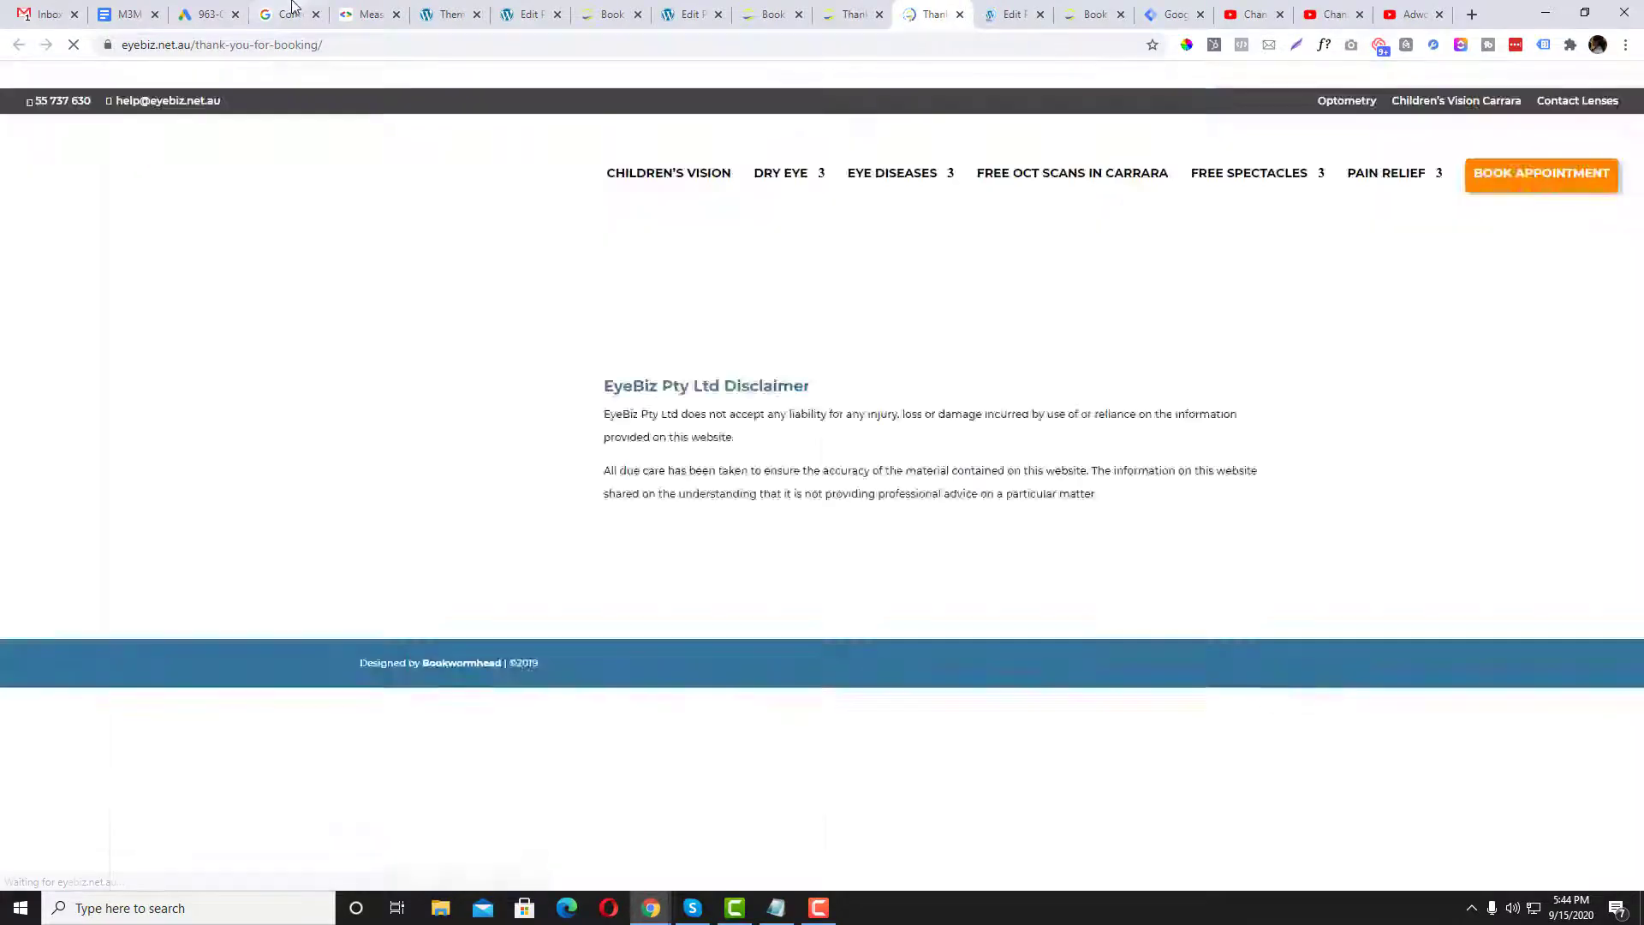
# - Review the event snippet in Google Ads and the live thank-you page, then reload the booking page and highlight its book-online slug
pyautogui.click(287, 12)
pyautogui.click(377, 12)
pyautogui.click(205, 10)
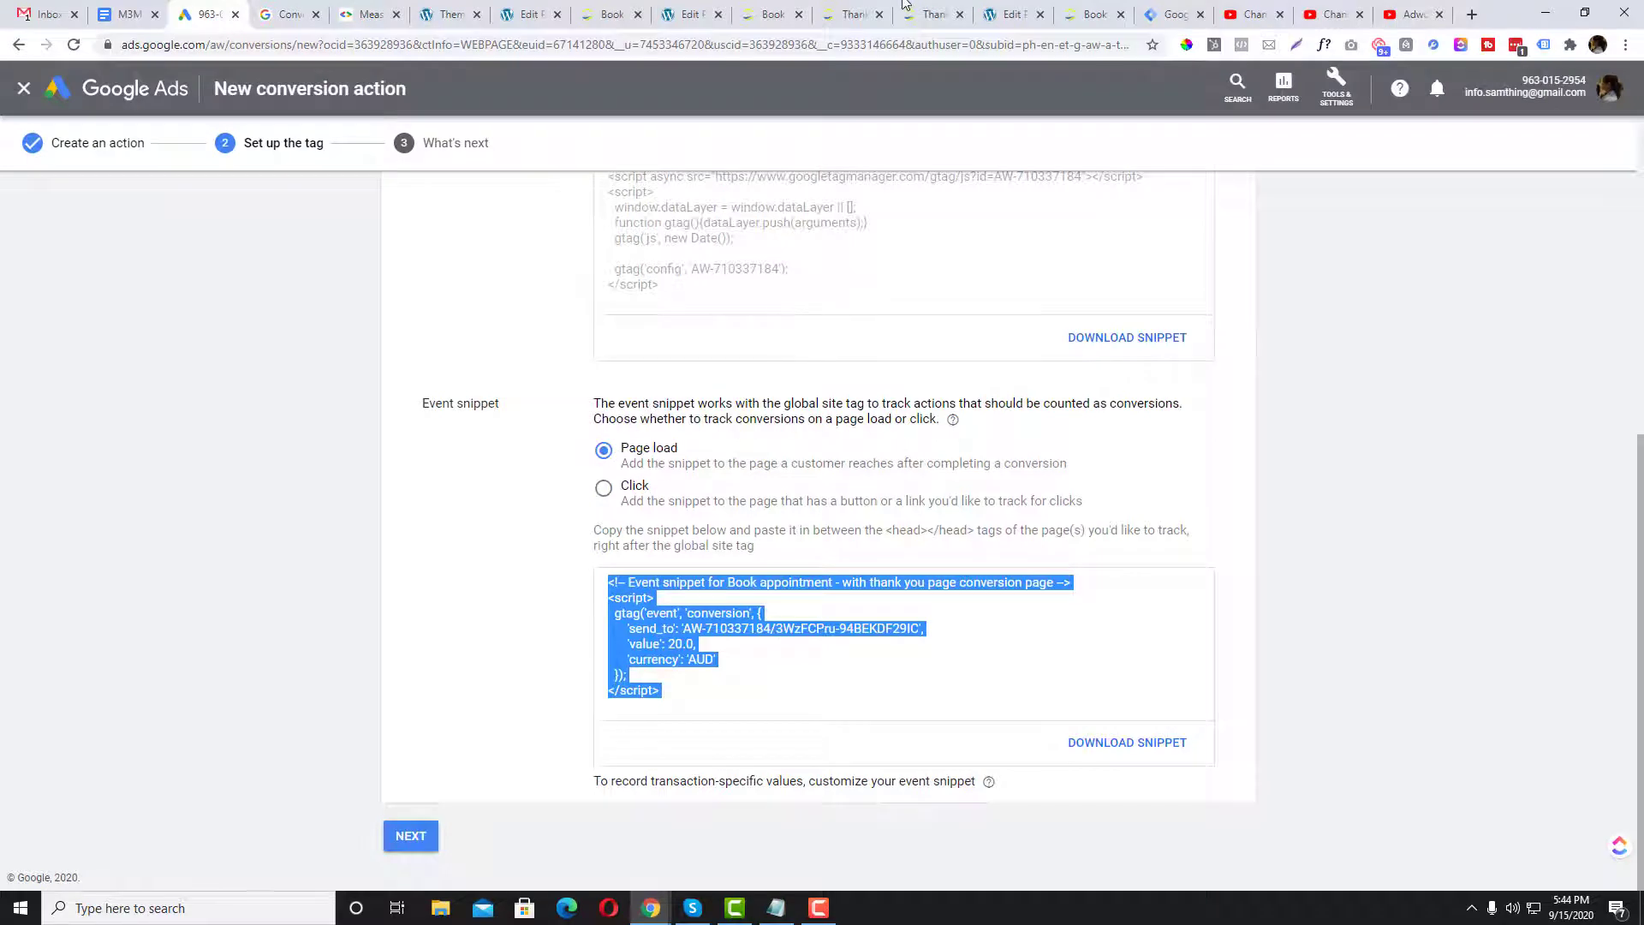
pyautogui.click(929, 14)
pyautogui.click(762, 13)
pyautogui.click(758, 45)
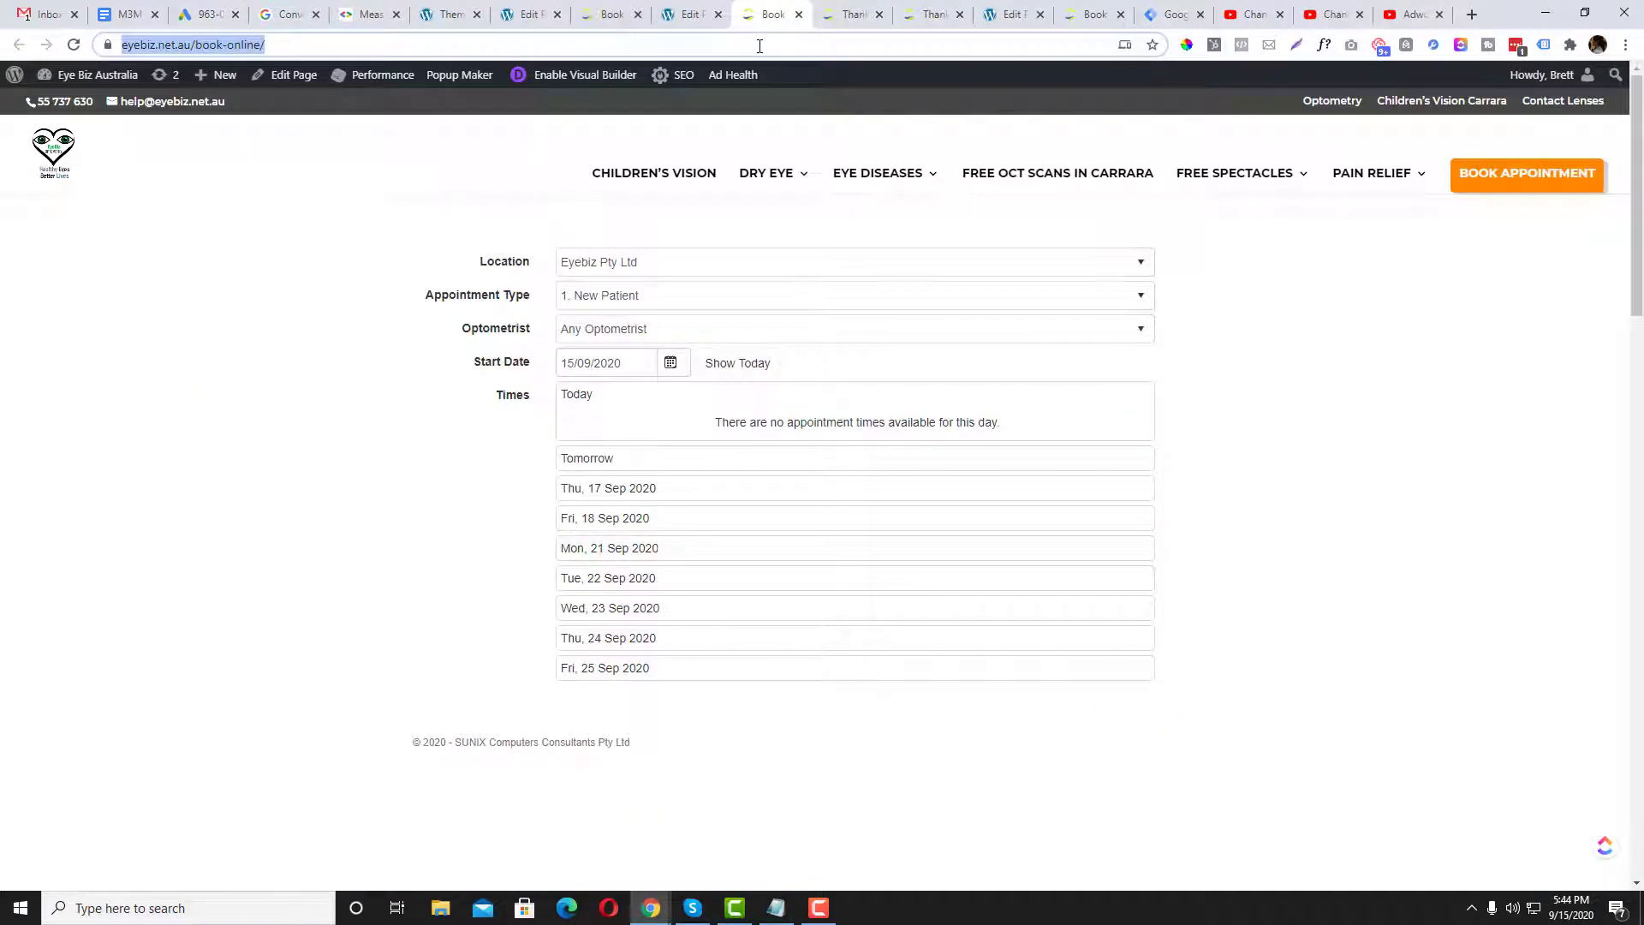
pyautogui.press('Return')
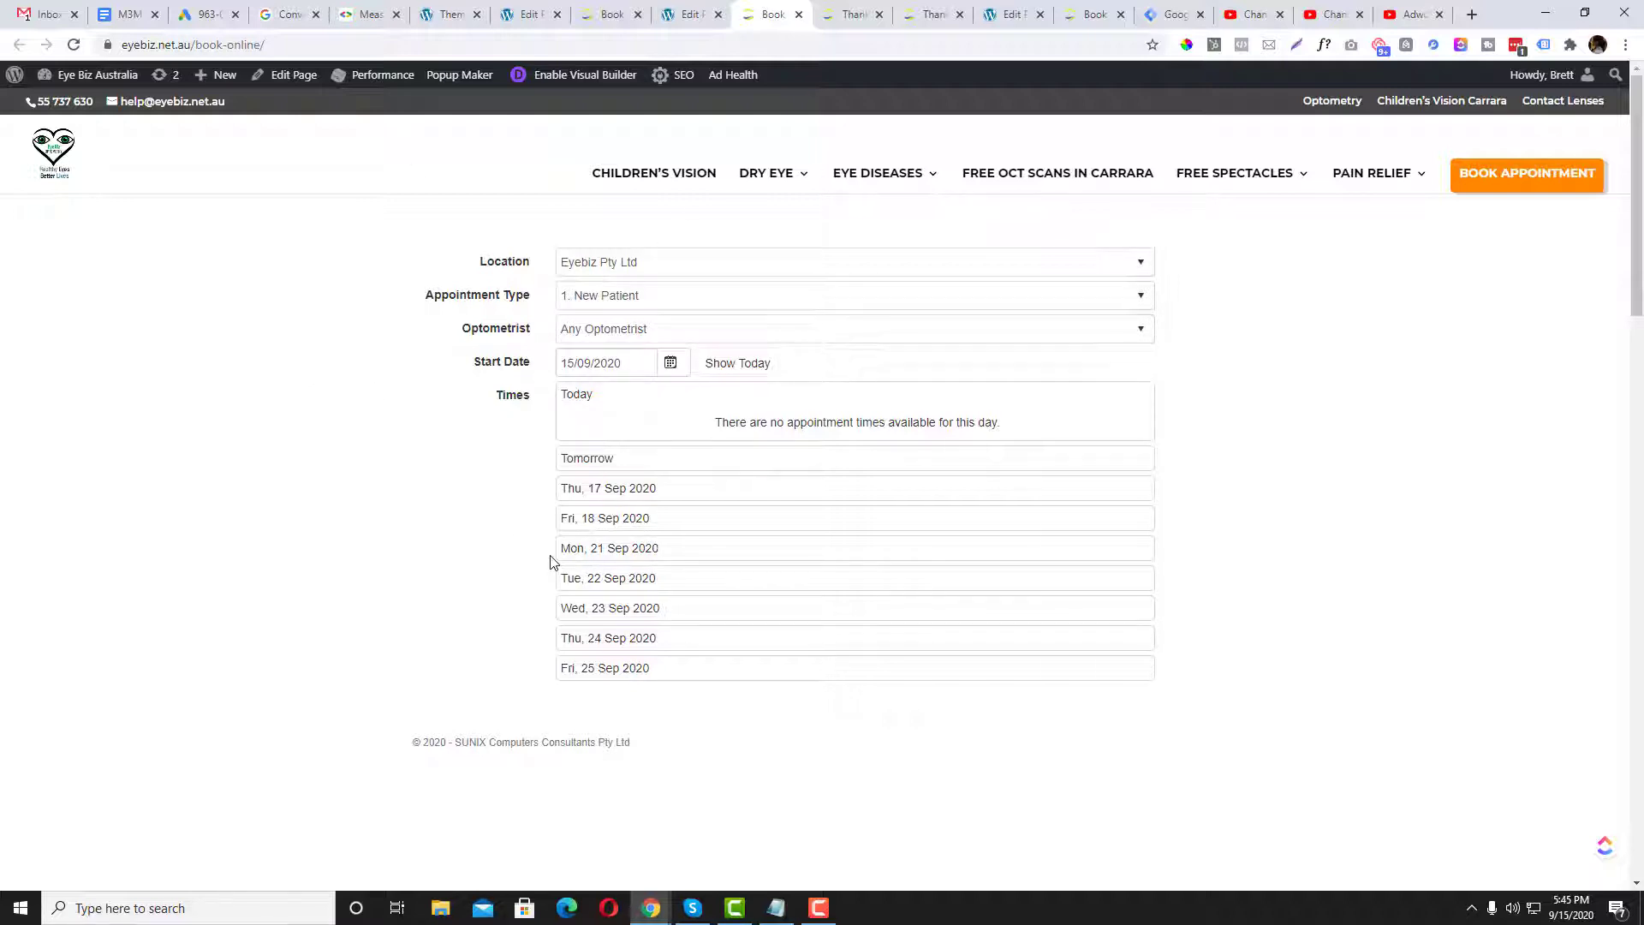
pyautogui.moveTo(196, 45); pyautogui.dragTo(267, 44)
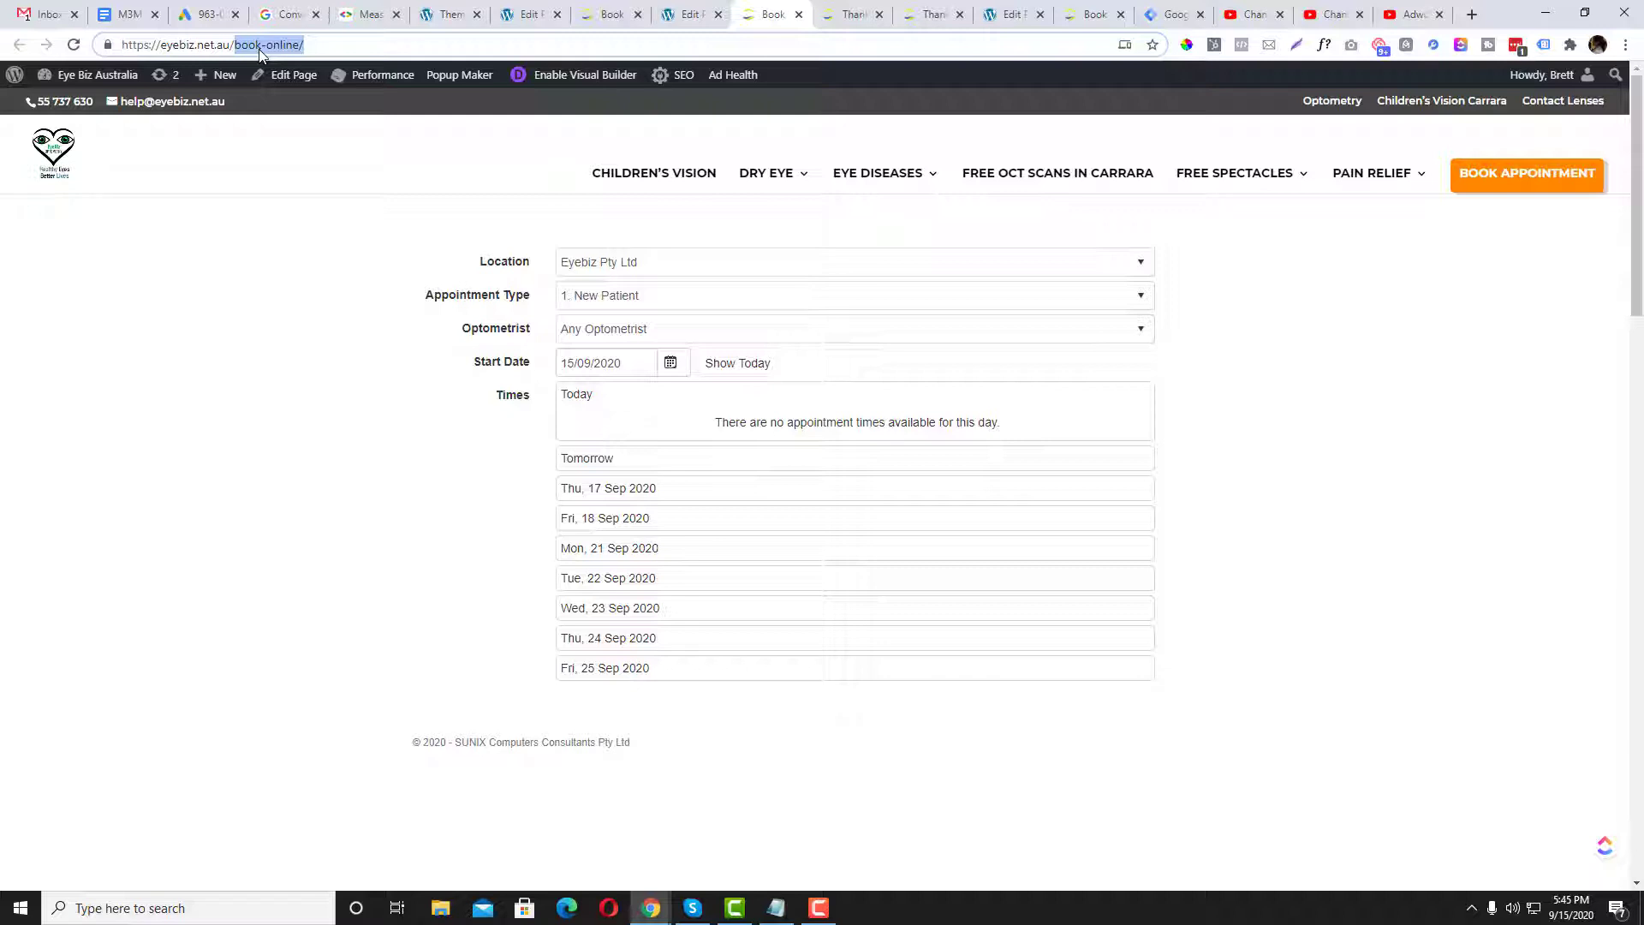
# - Close the Book Online page editor and return to the global site tag code in Google Ads
pyautogui.click(675, 14)
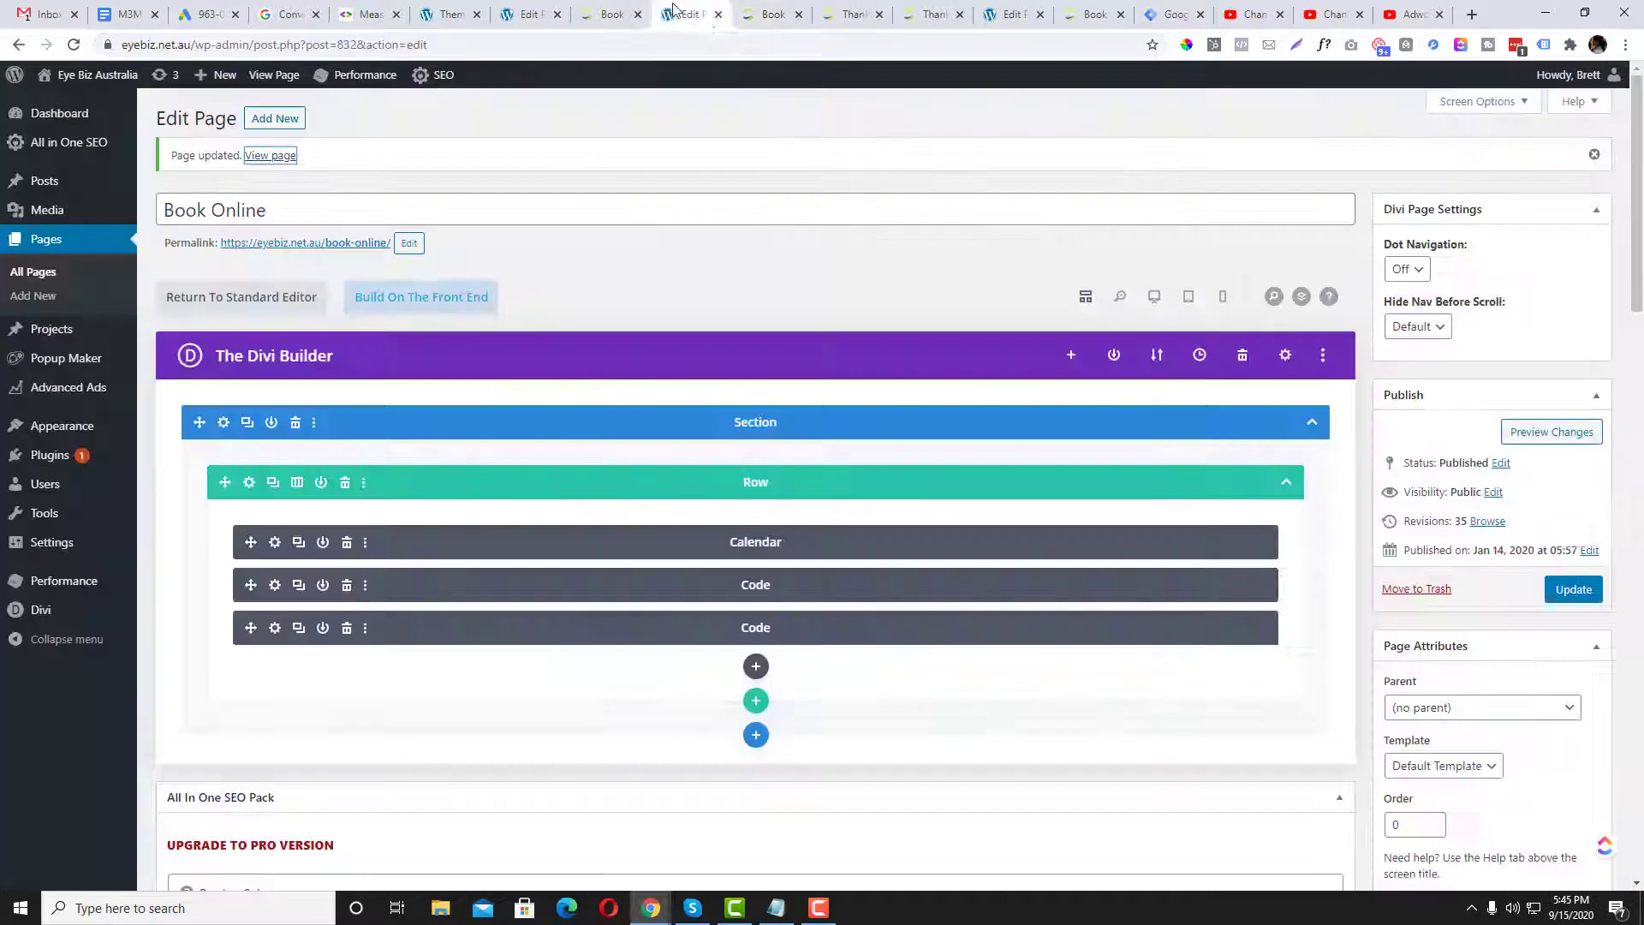
pyautogui.click(717, 14)
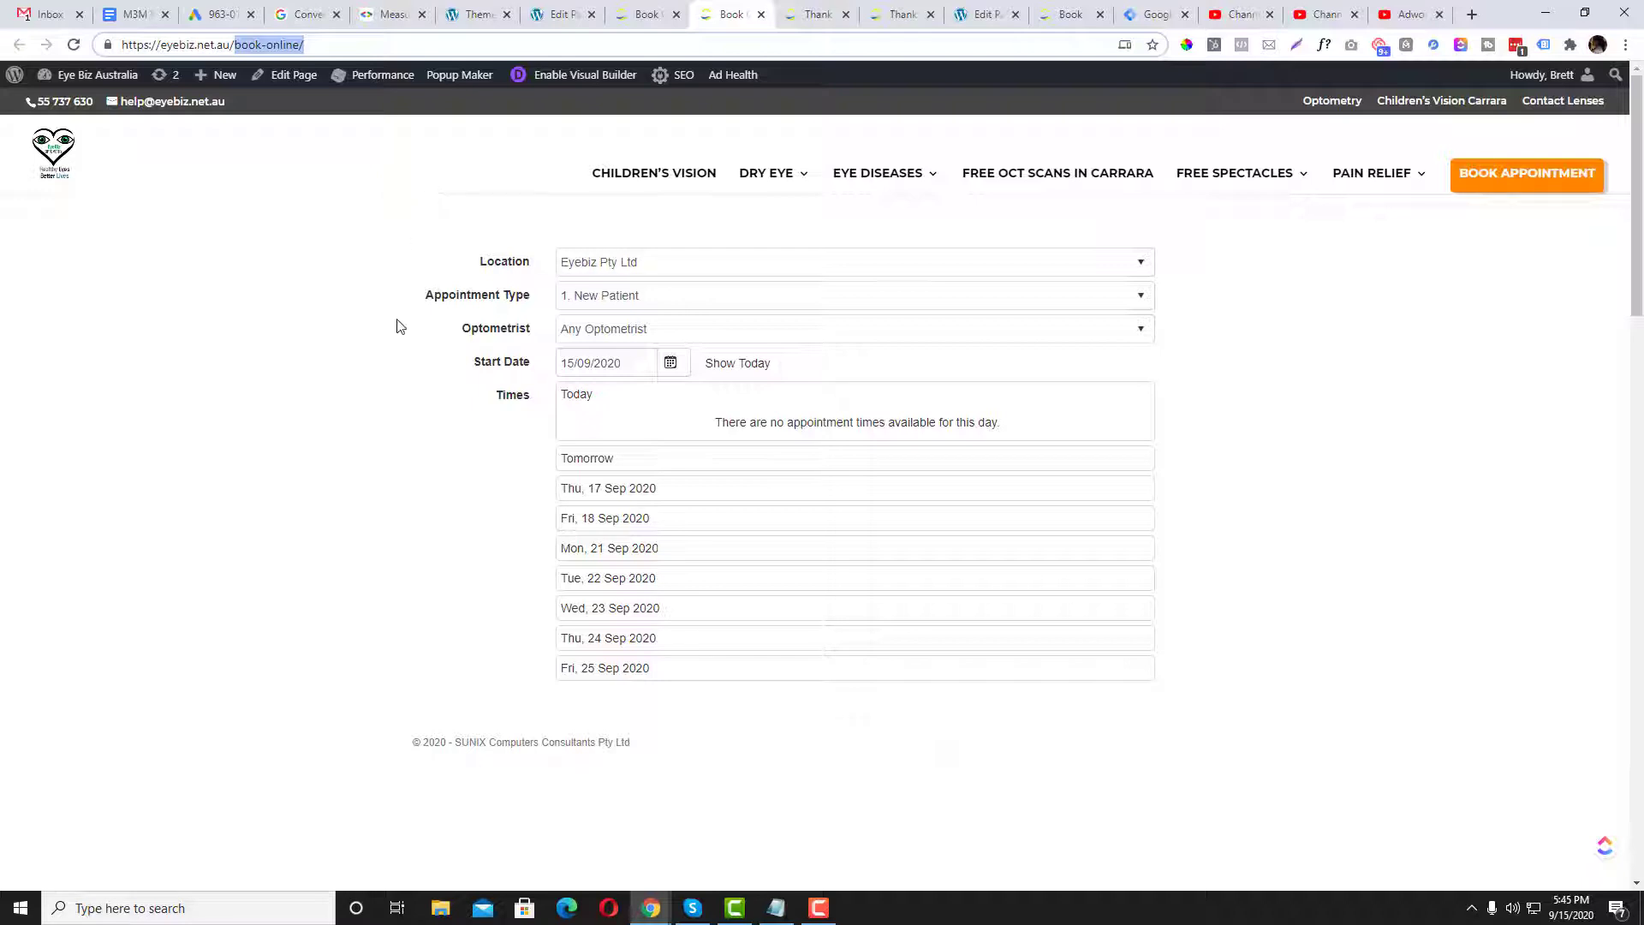
pyautogui.click(194, 8)
pyautogui.scroll(4, 653, 545)
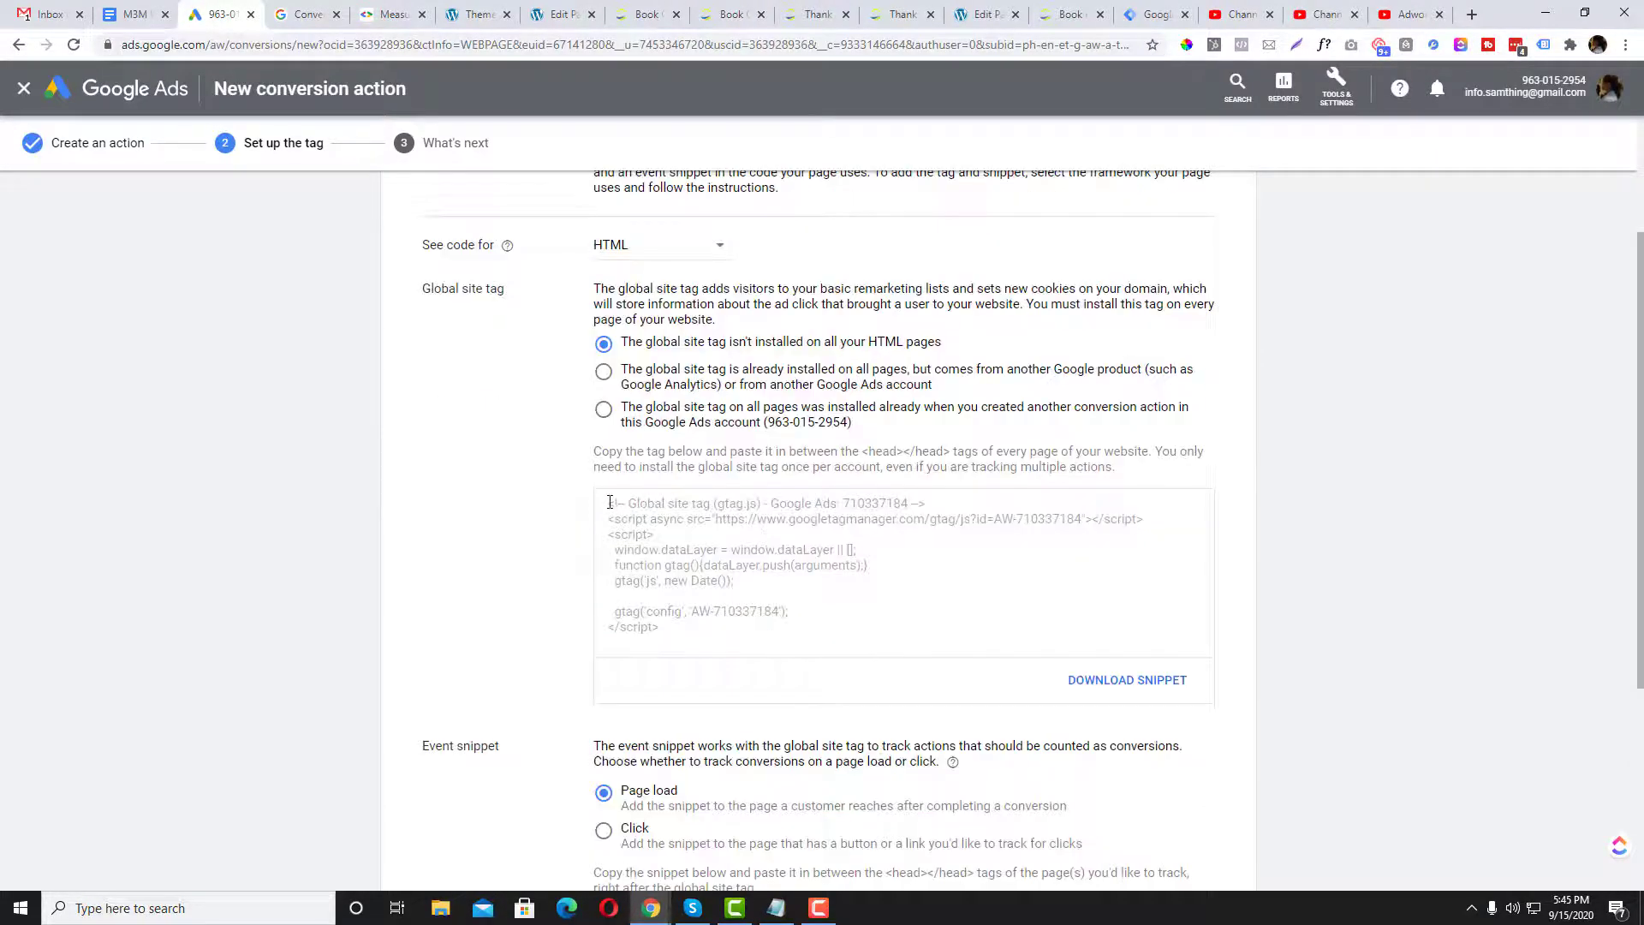
# - Highlight and review the global site tag code and the page-load event snippet for the new conversion action
pyautogui.moveTo(610, 502); pyautogui.dragTo(730, 631)
pyautogui.scroll(2, 730, 629)
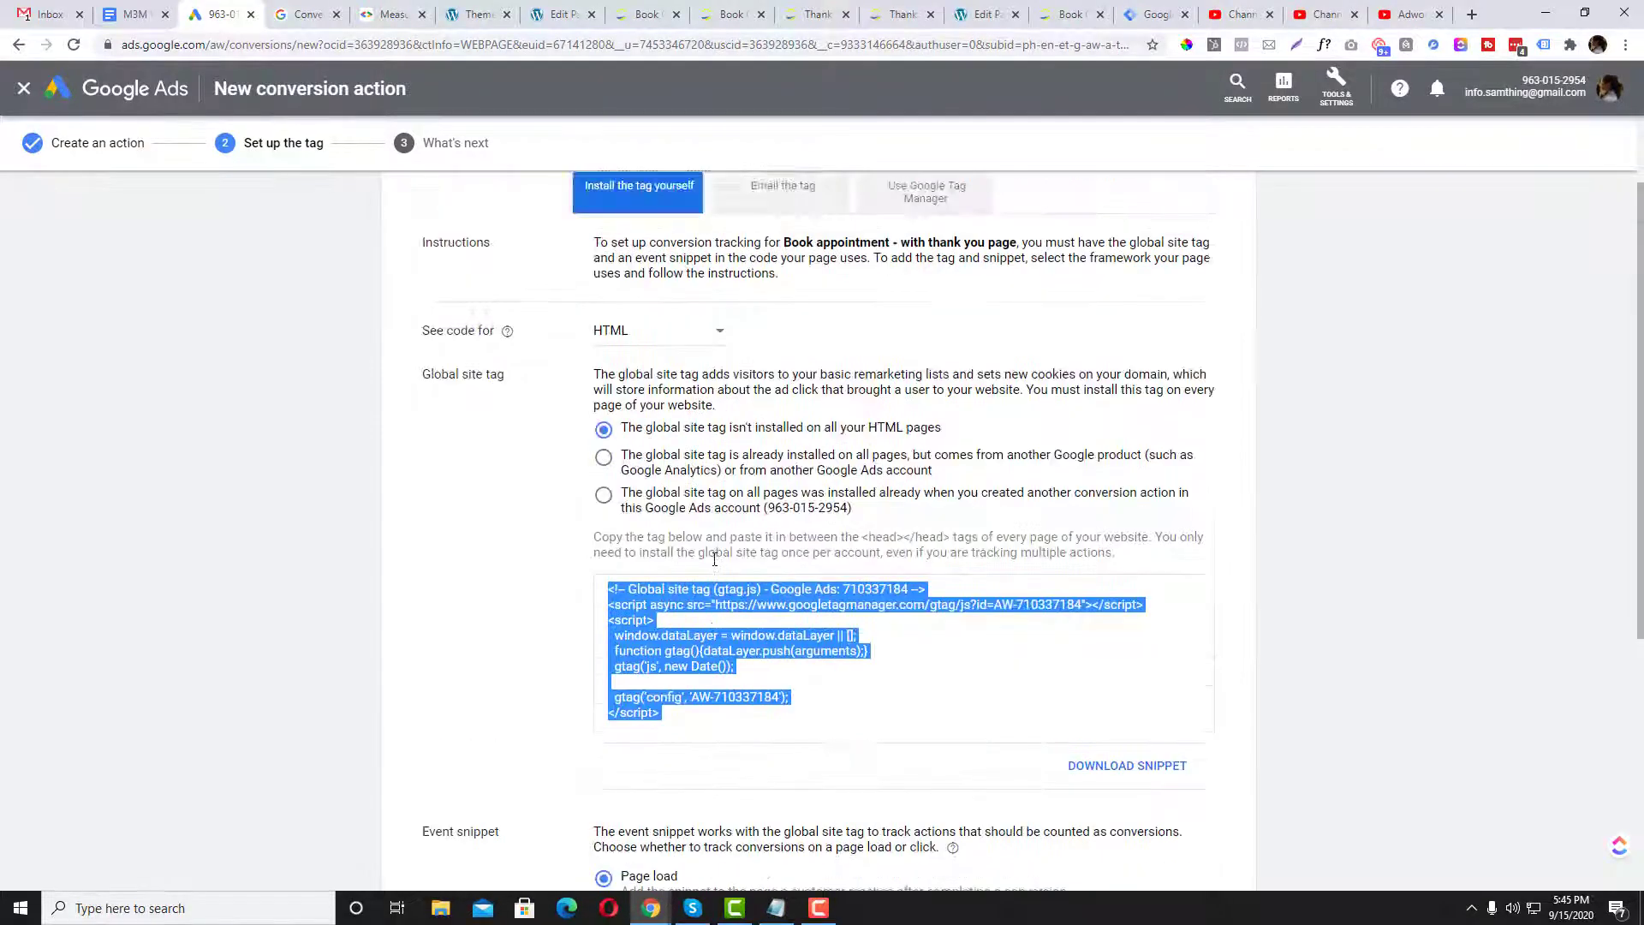
pyautogui.scroll(-4, 771, 465)
pyautogui.click(872, 316)
pyautogui.scroll(-3, 763, 488)
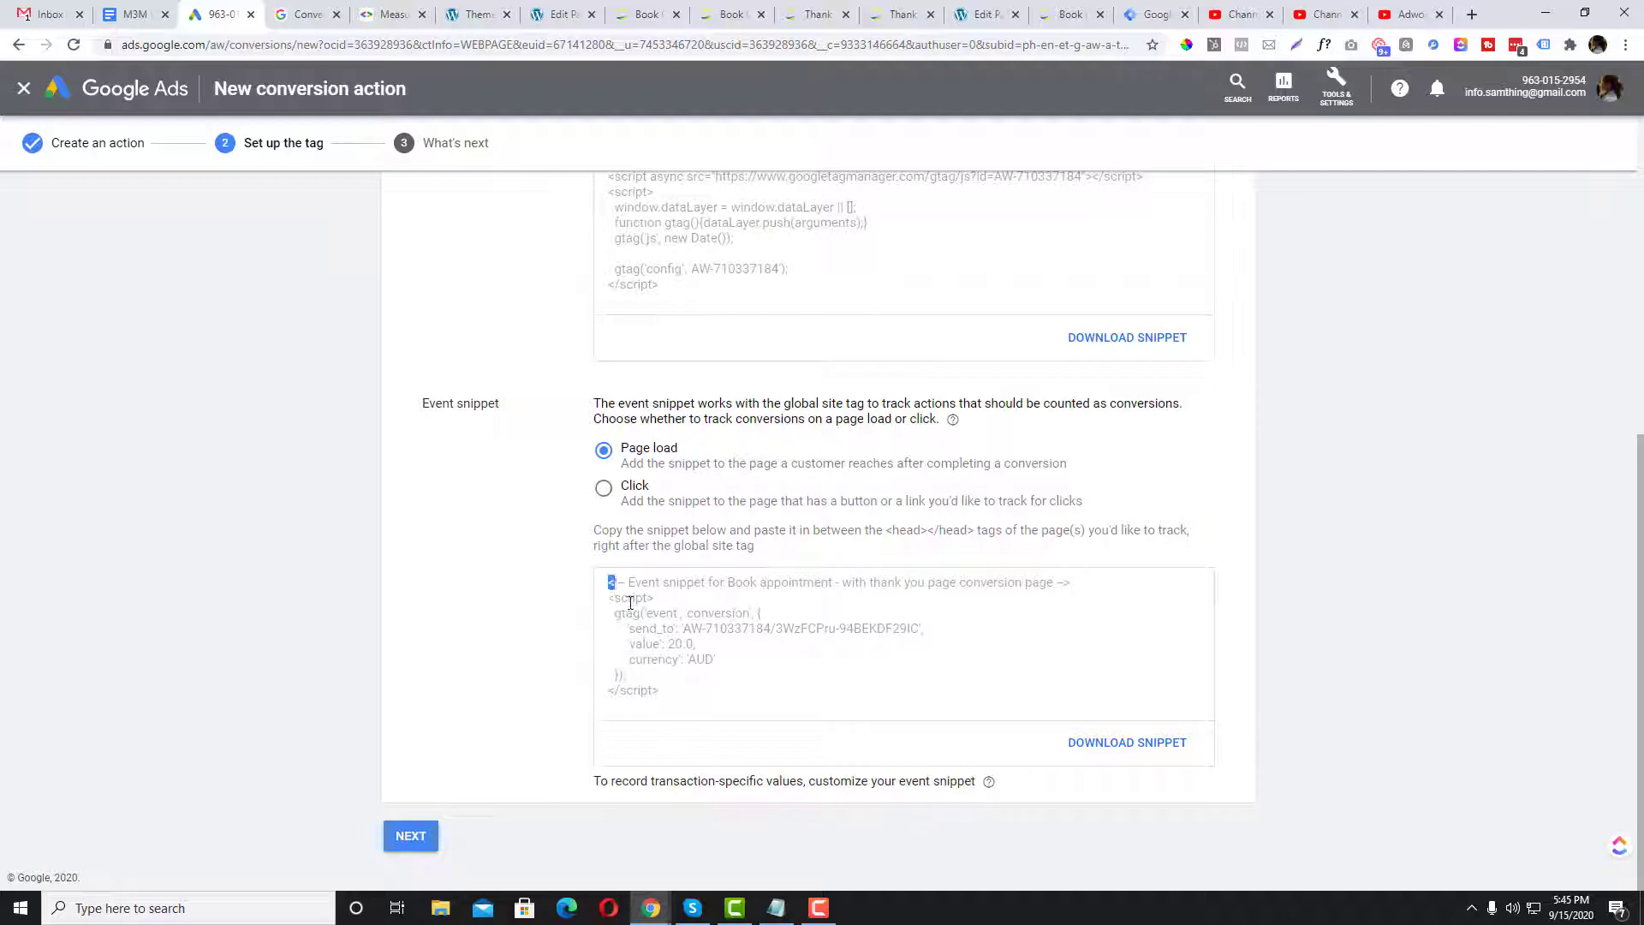
pyautogui.moveTo(631, 603); pyautogui.dragTo(682, 705)
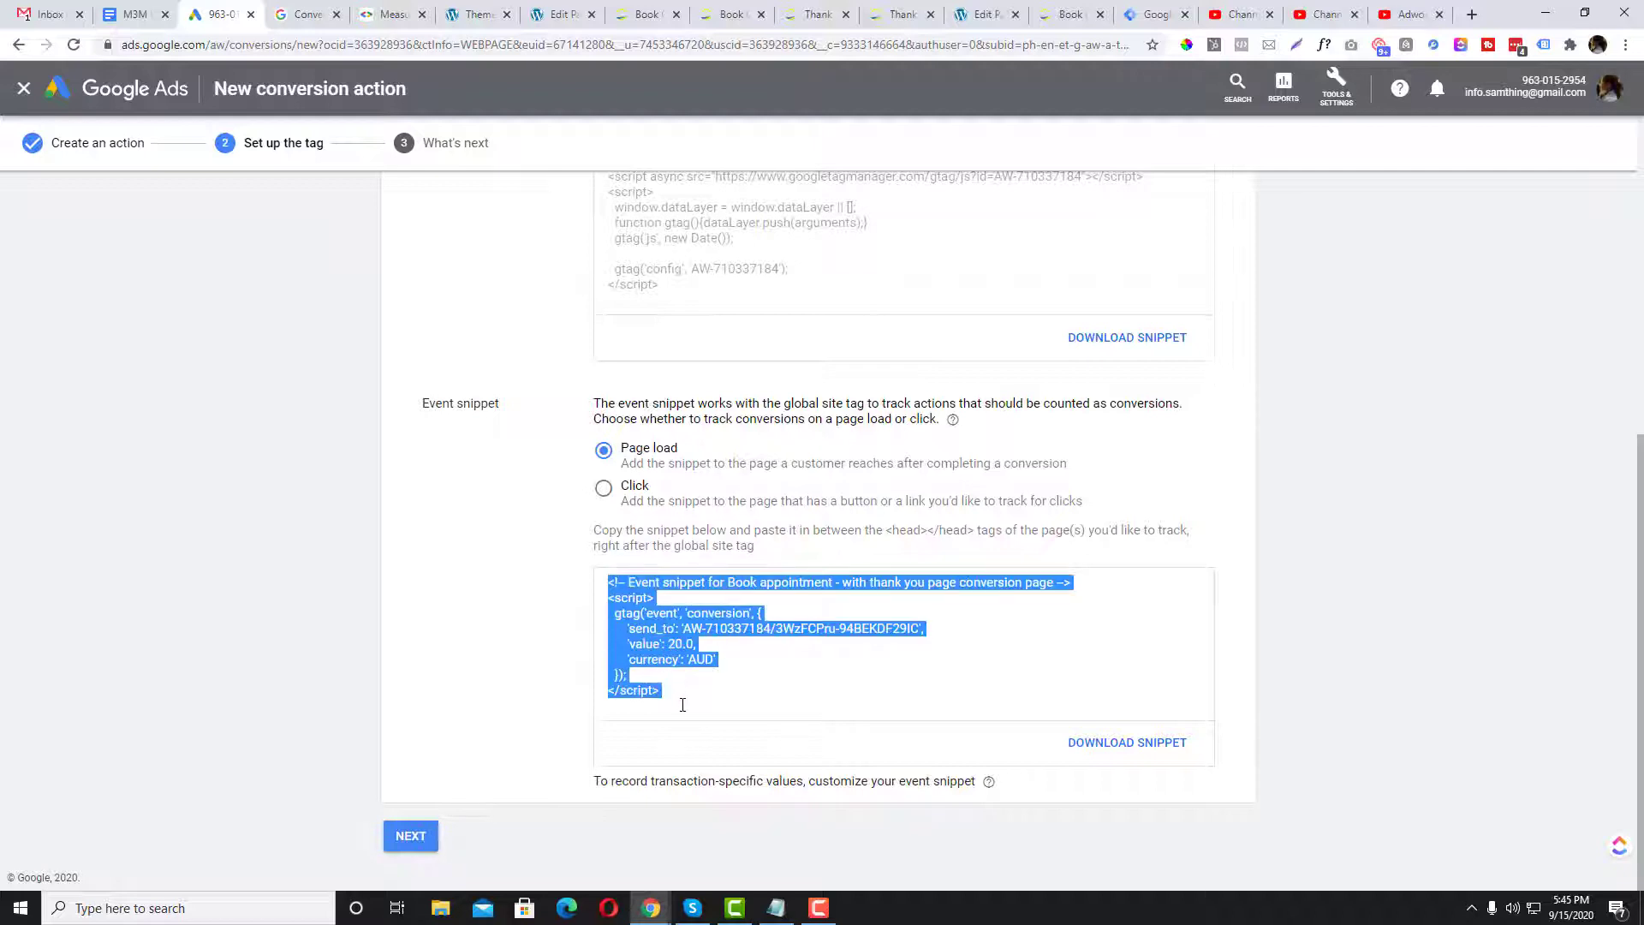
# - Look at the Click version of the event snippet, switch back to Page load, and finish the conversion action setup
pyautogui.click(604, 490)
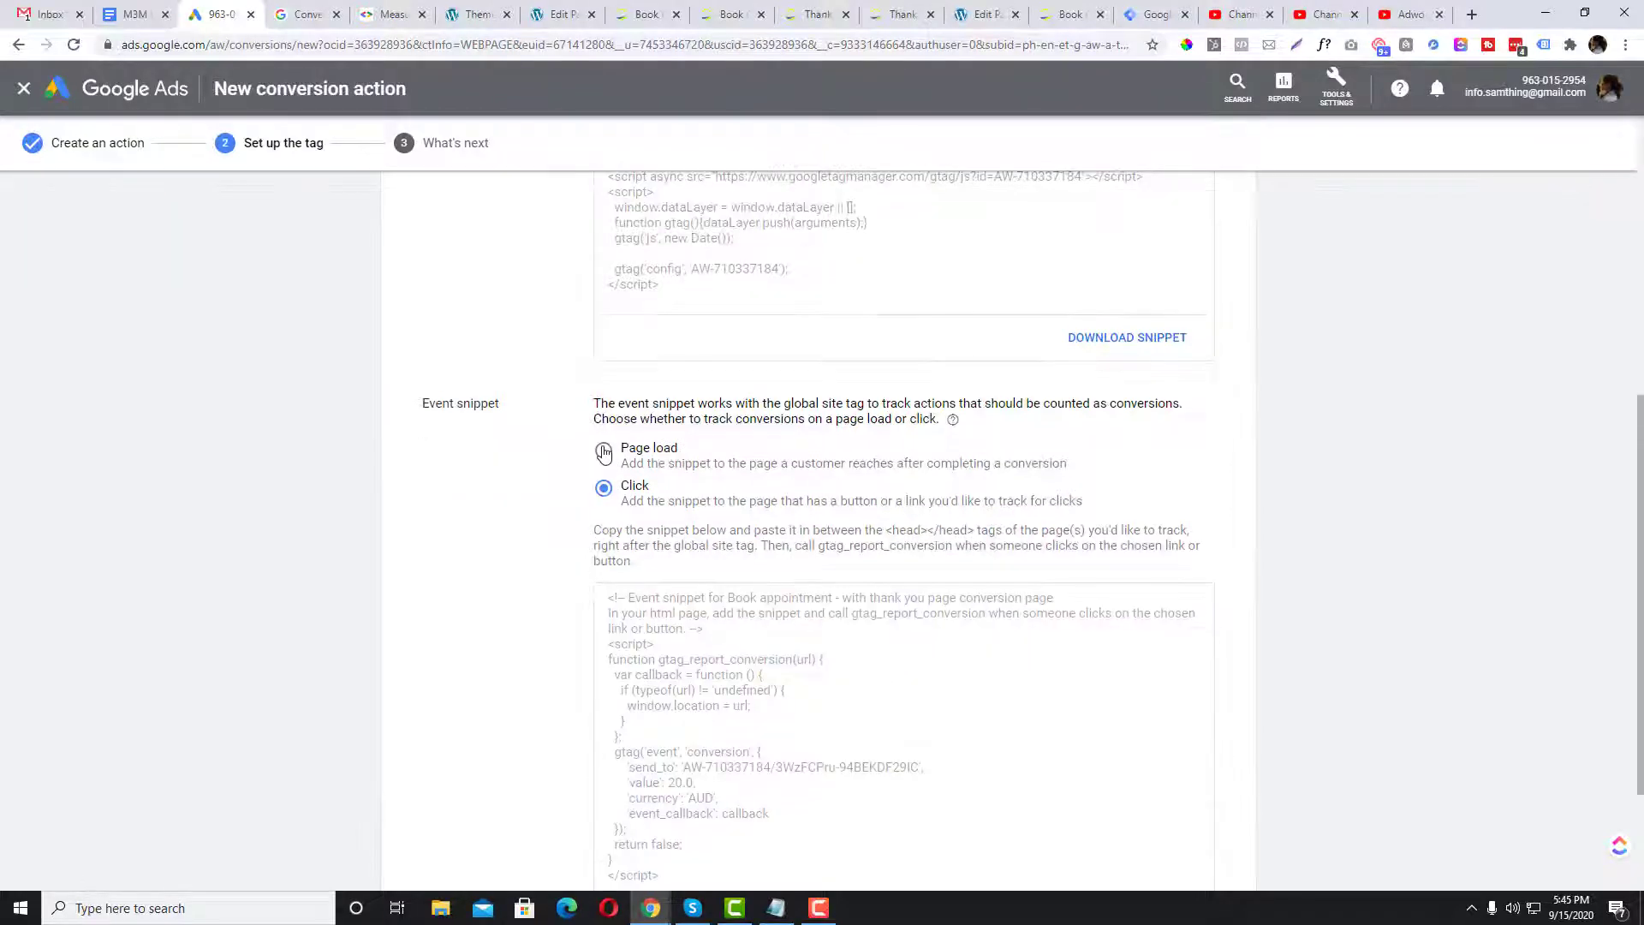
pyautogui.click(604, 452)
pyautogui.click(411, 834)
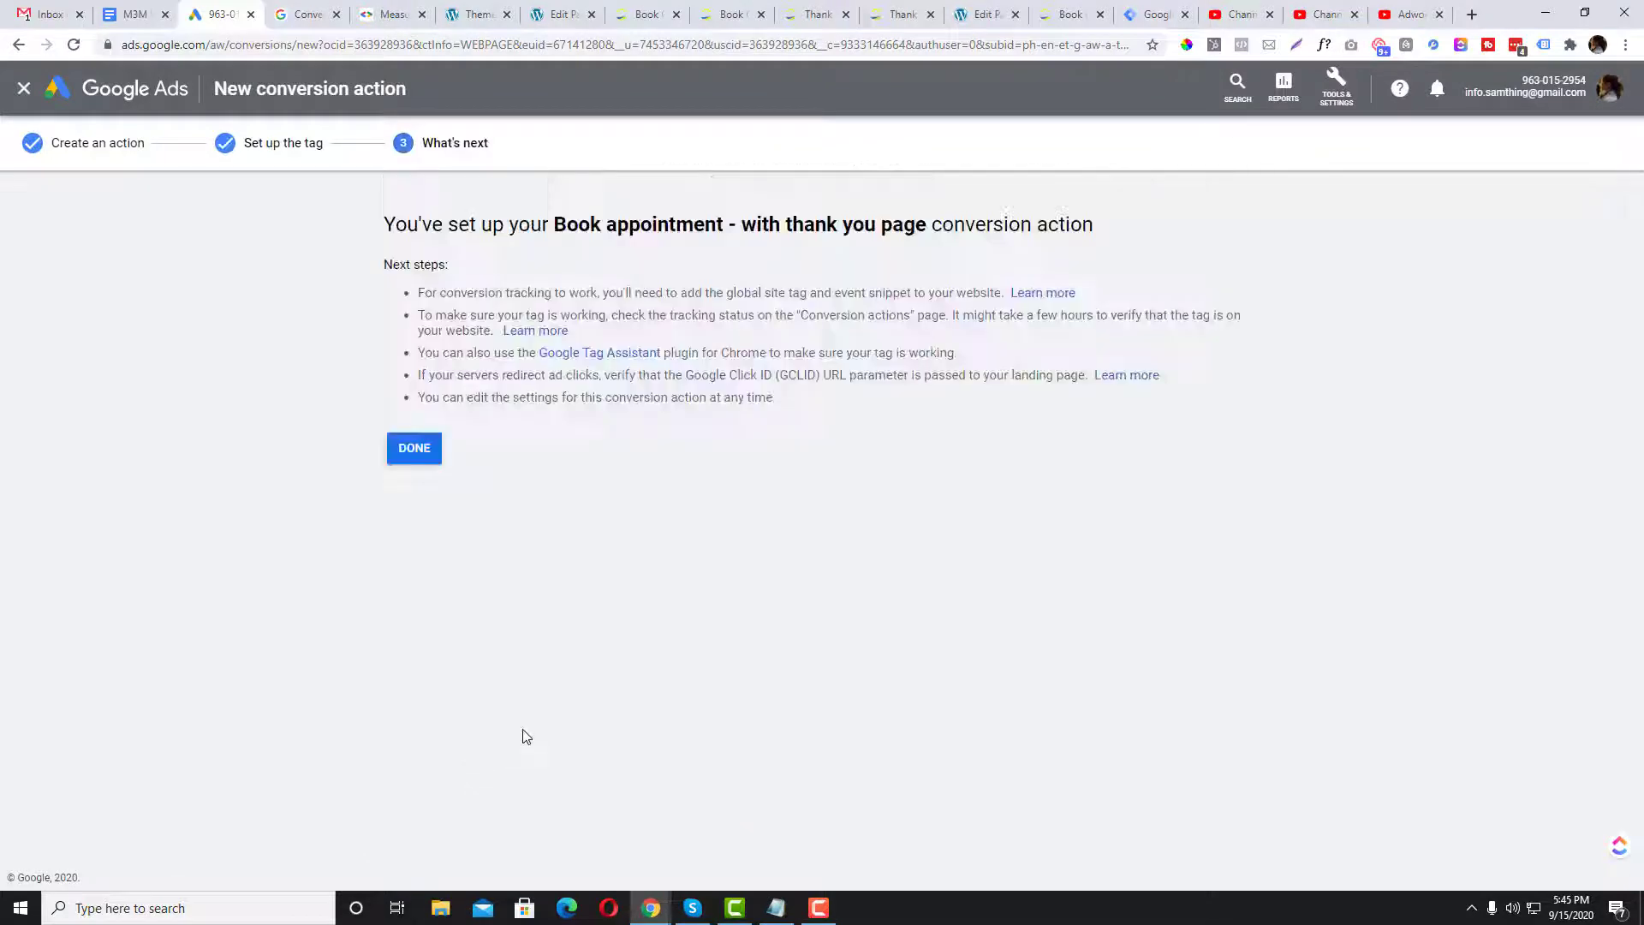
pyautogui.click(427, 452)
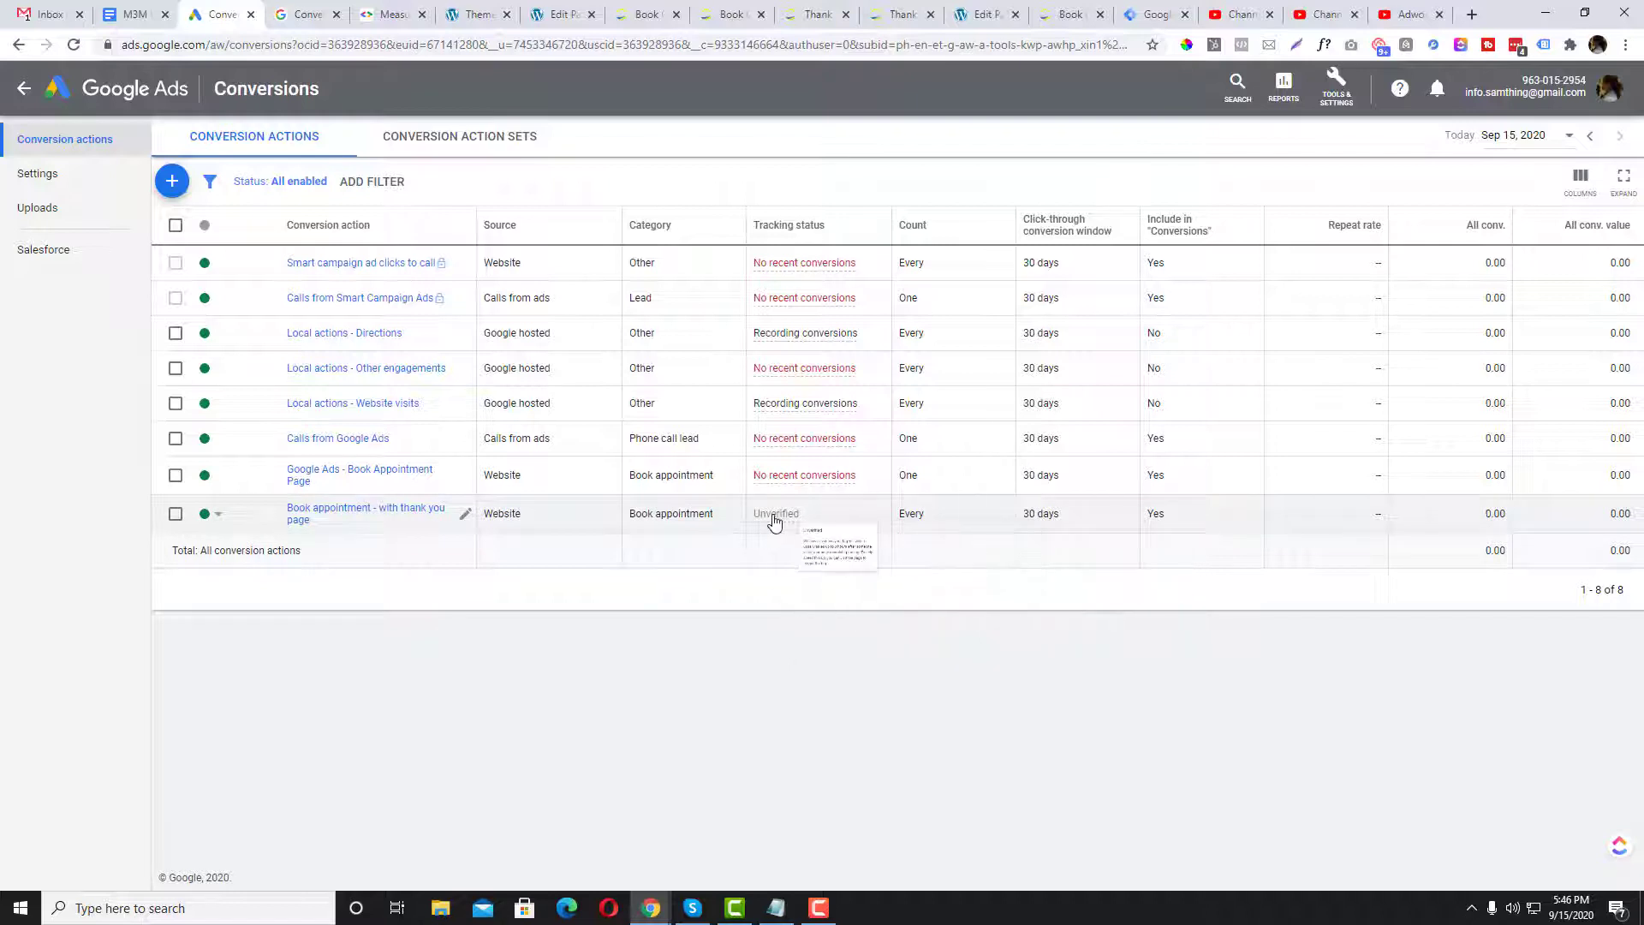
# - Examine the tracking status details of the "Book appointment - with thank you page" and "Google Ads - Book Appointment Page" conversion actions
pyautogui.moveTo(774, 521)
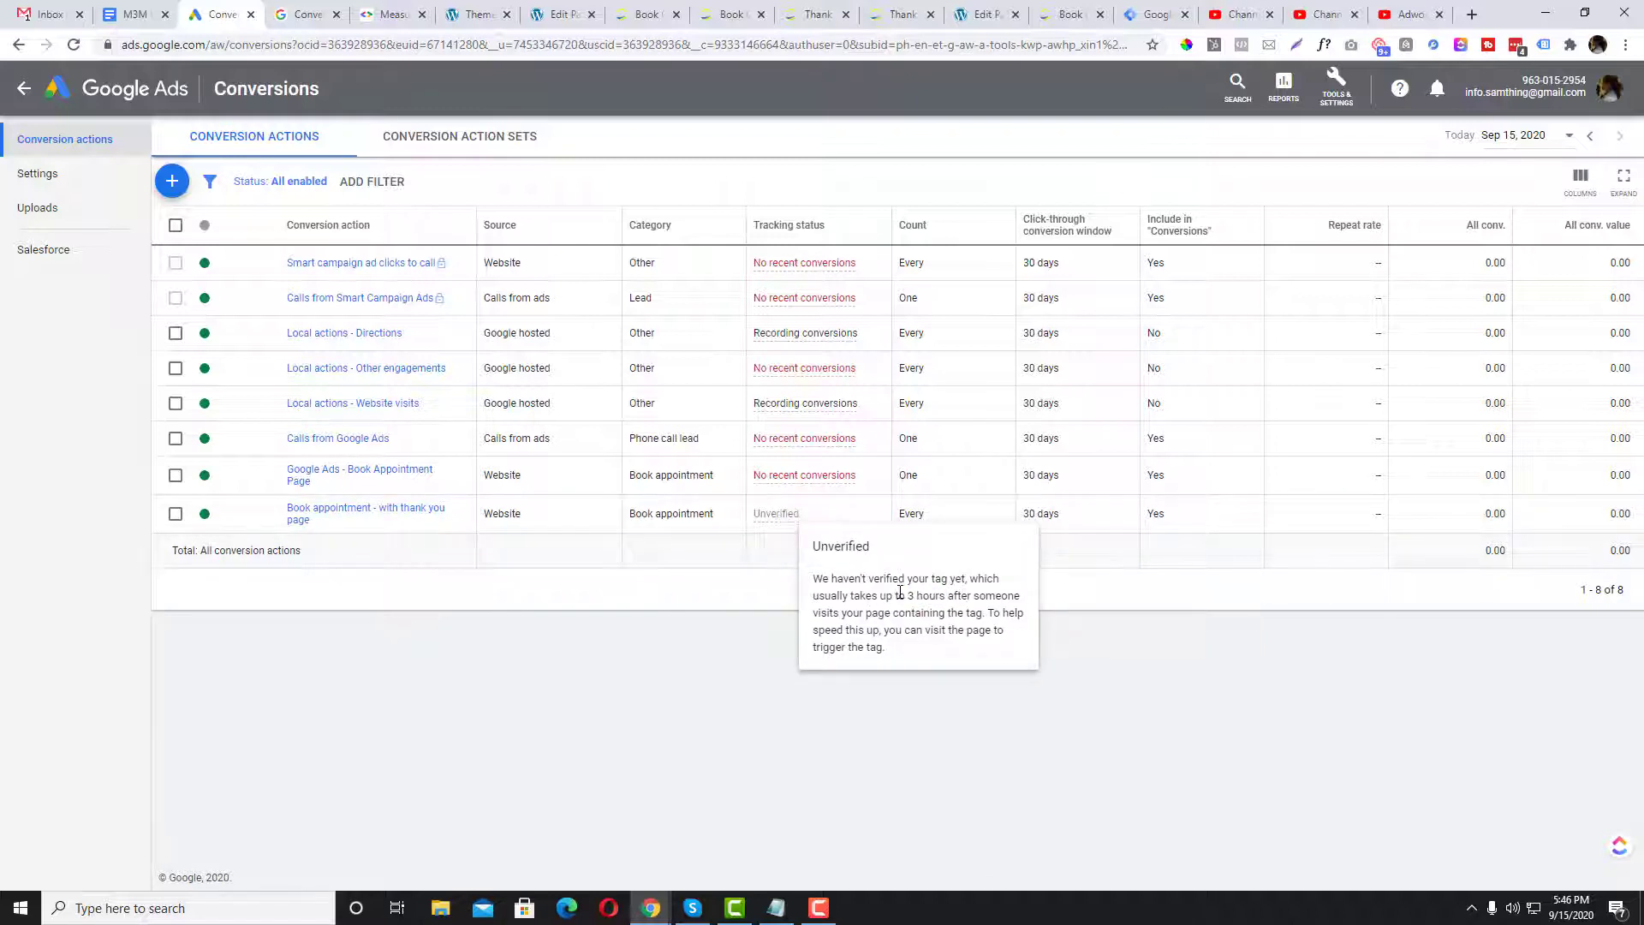
pyautogui.moveTo(899, 593); pyautogui.dragTo(1036, 658)
pyautogui.moveTo(905, 601); pyautogui.dragTo(780, 658)
pyautogui.click(780, 657)
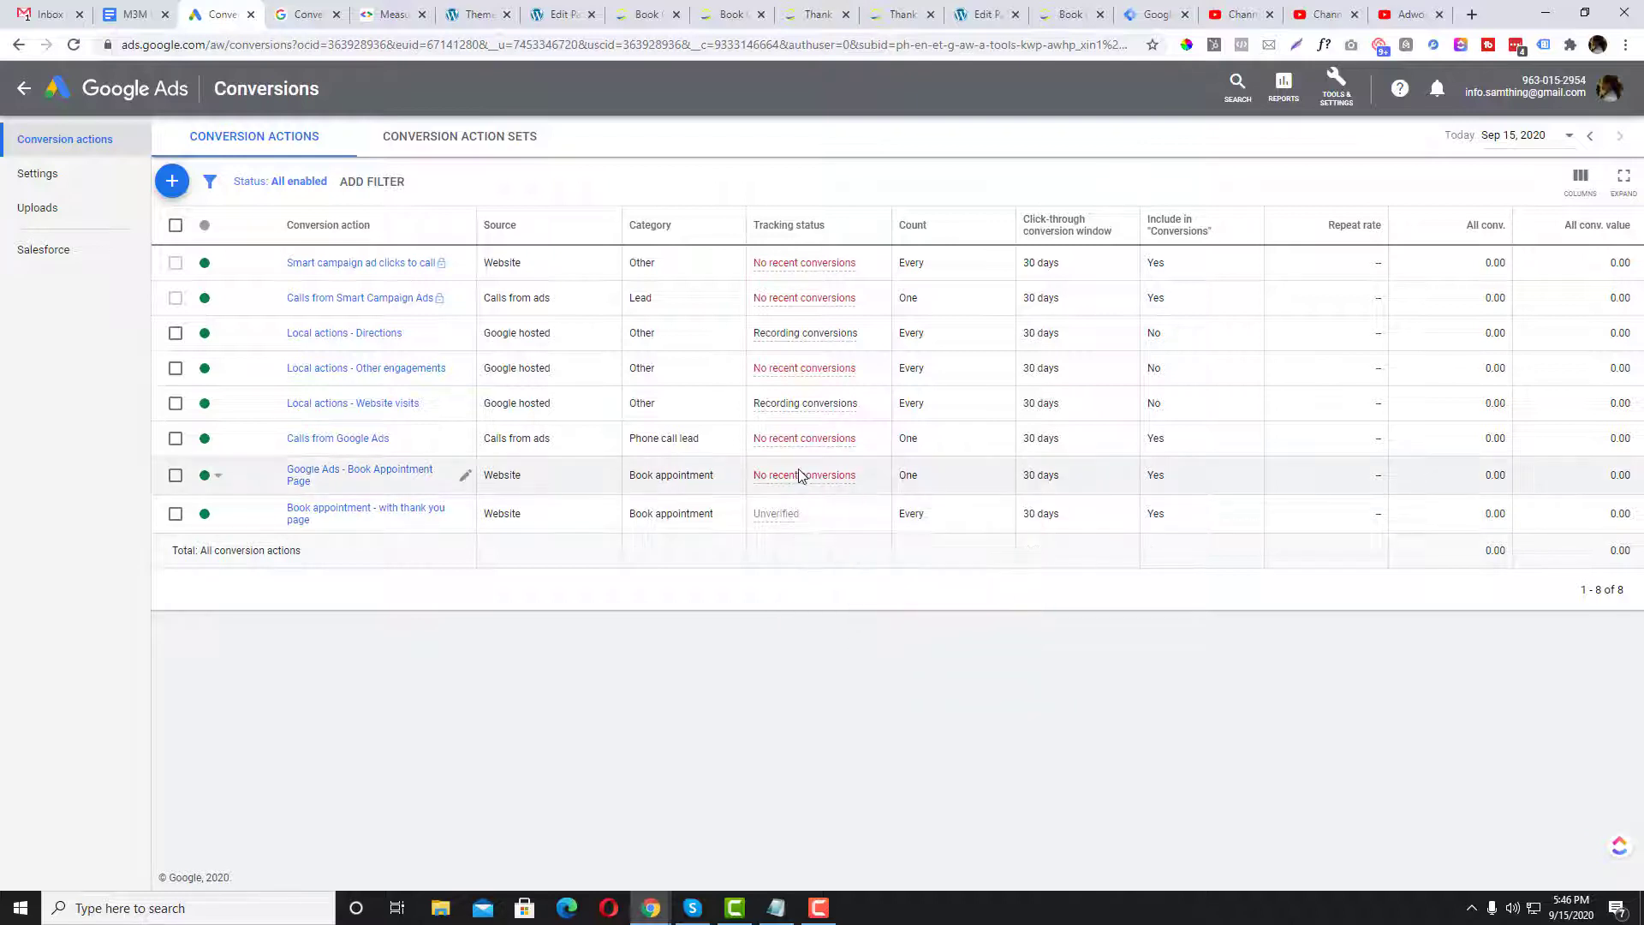
pyautogui.moveTo(800, 479)
# - Open the "Google Ads - Book Appointment Page" conversion action and display its Google Tag Manager setup instructions
pyautogui.click(374, 472)
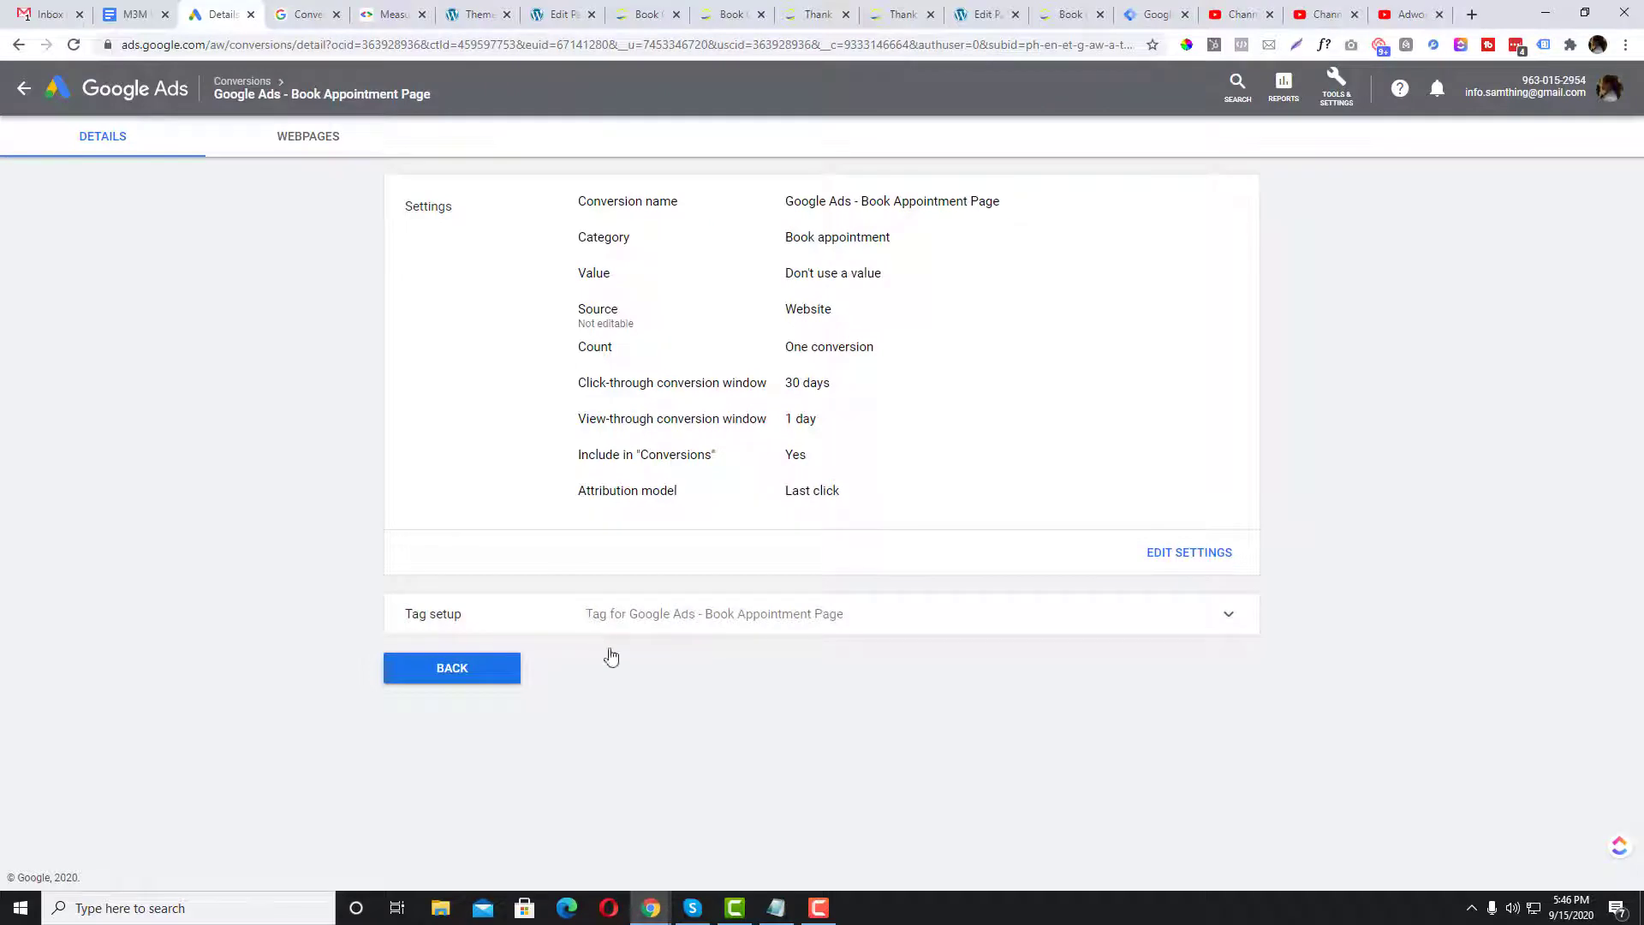
pyautogui.click(748, 615)
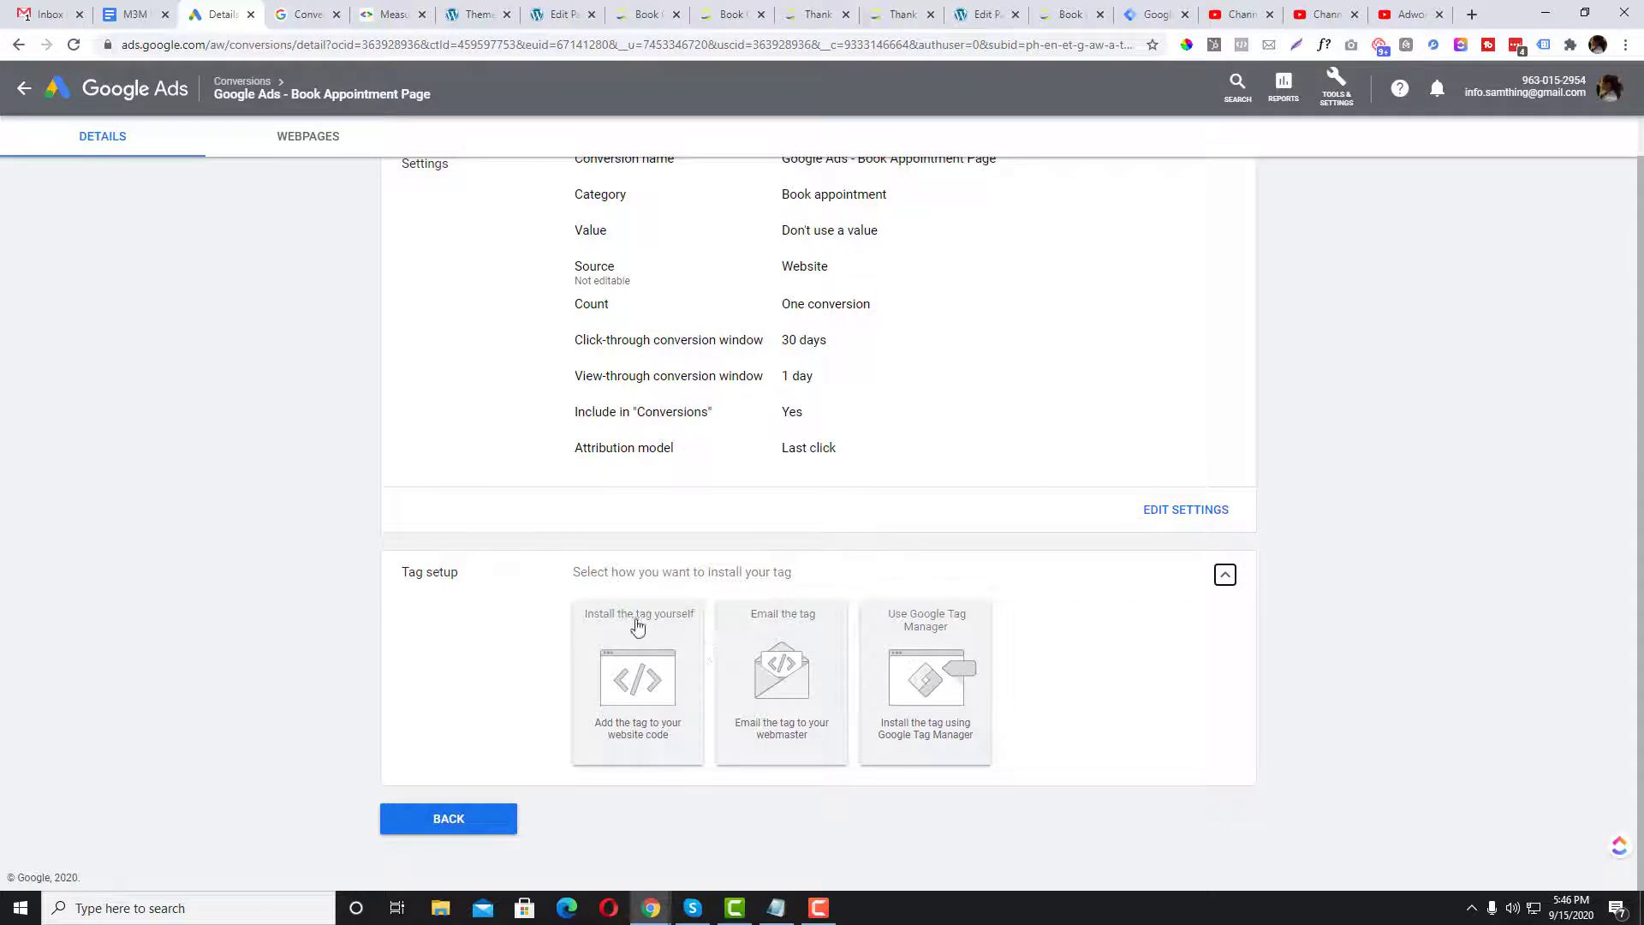
pyautogui.click(902, 647)
pyautogui.scroll(-2, 801, 623)
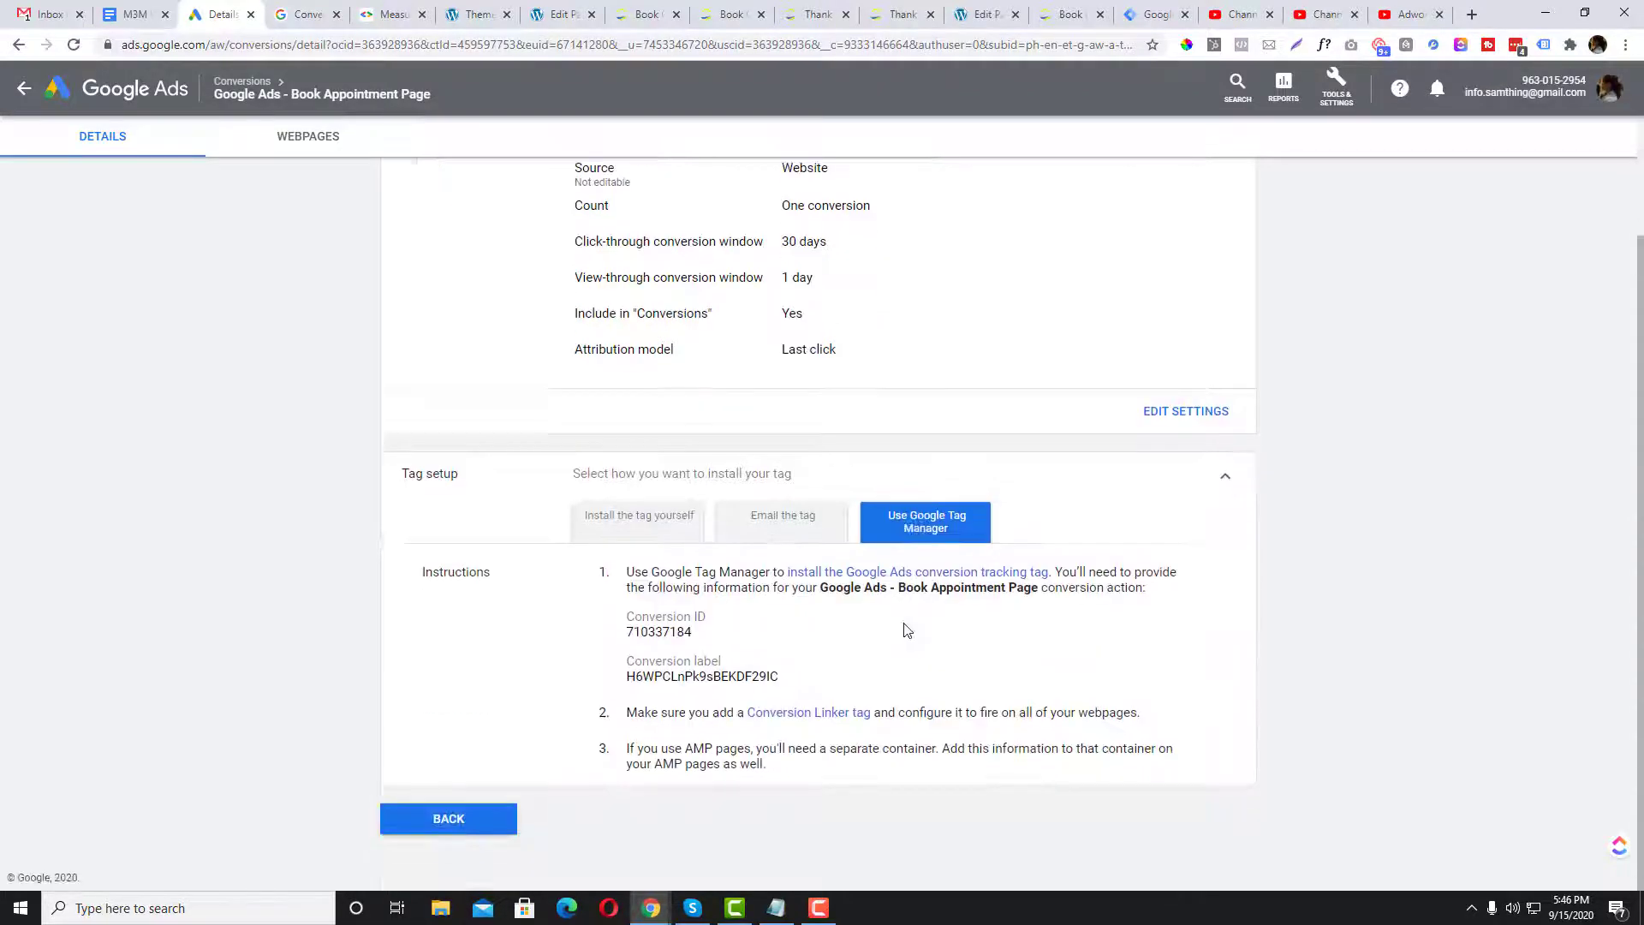
# - Display the self-install tag code, highlight the global site tag, and compare it with the head code in the Divi theme options
pyautogui.click(665, 535)
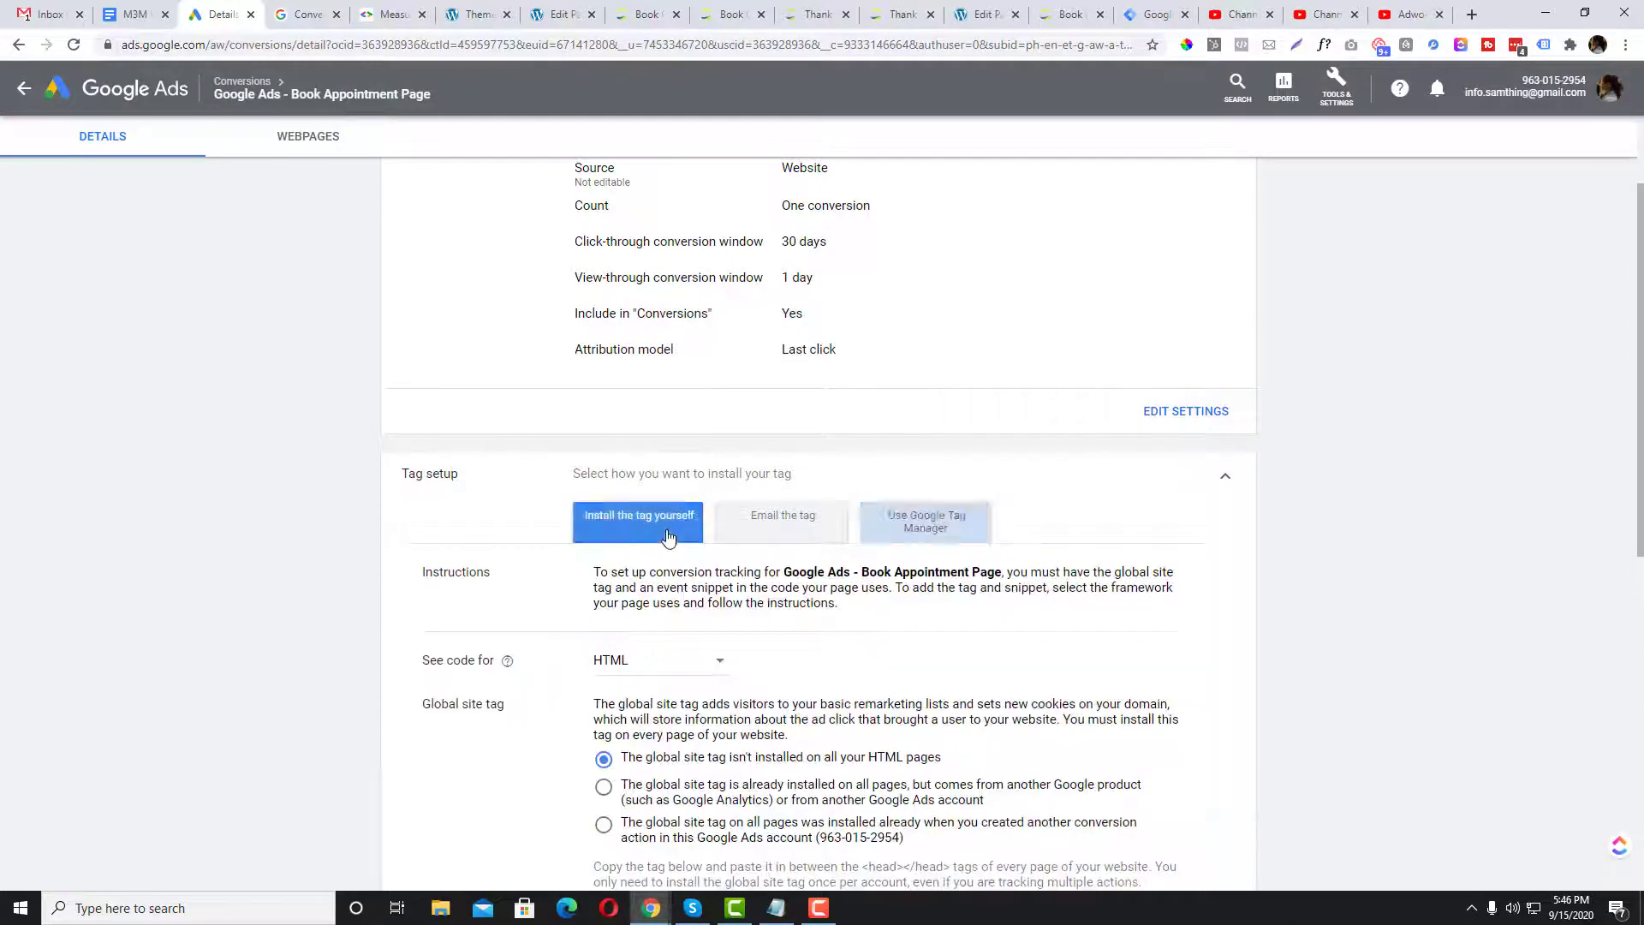
pyautogui.scroll(-3, 713, 660)
pyautogui.moveTo(611, 661); pyautogui.dragTo(707, 750)
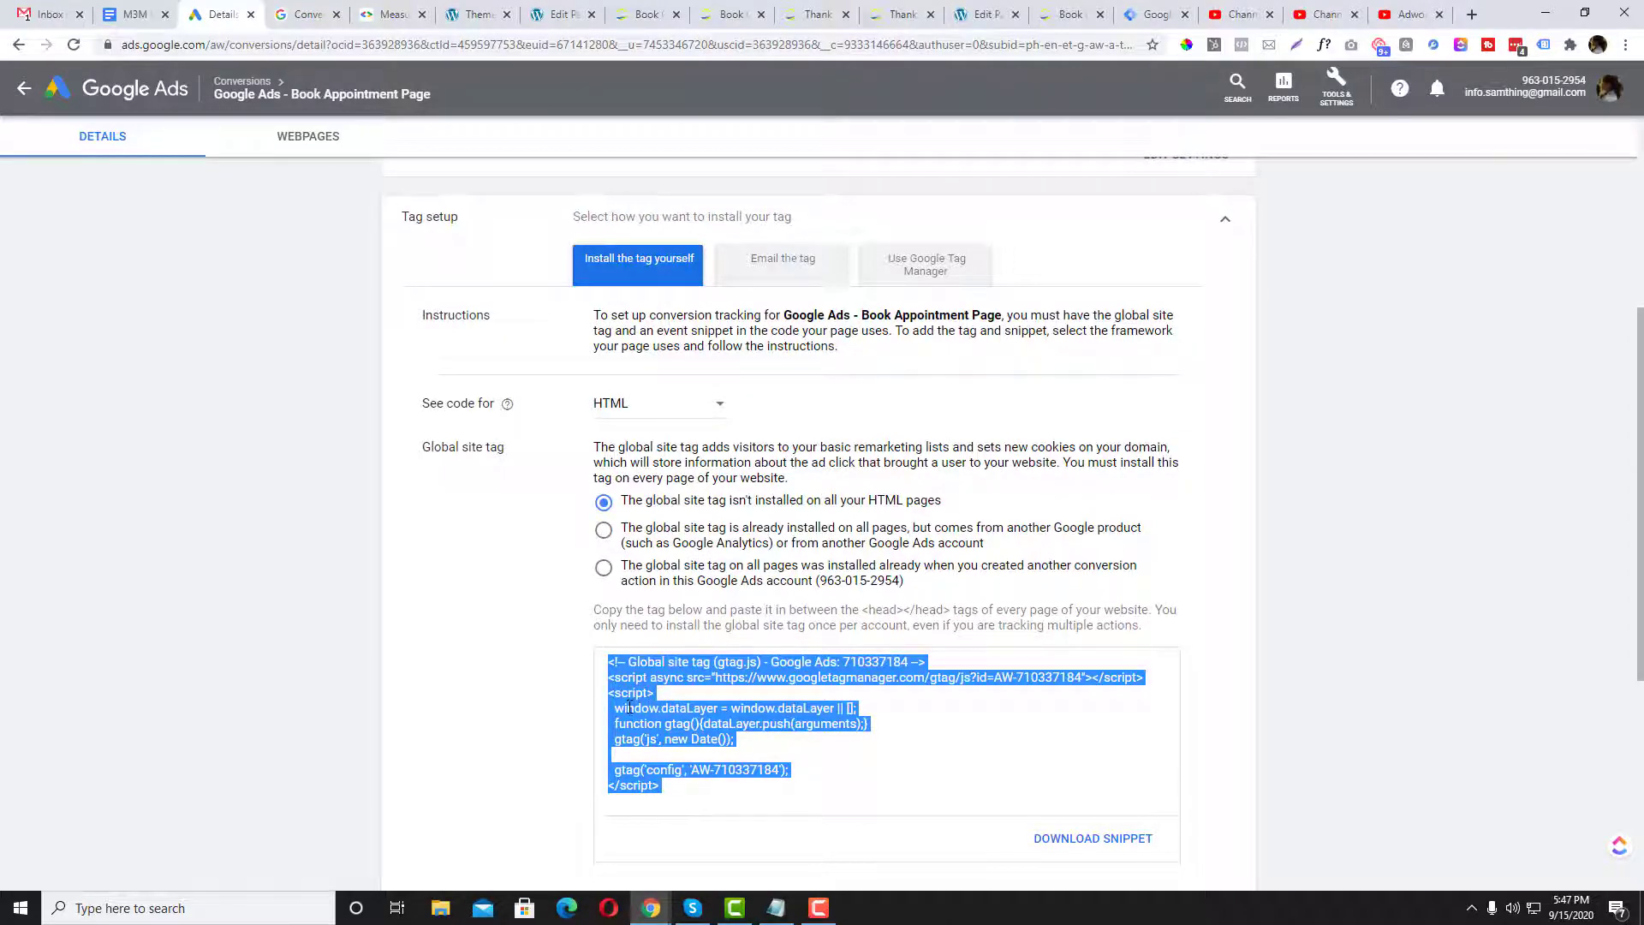
pyautogui.click(471, 13)
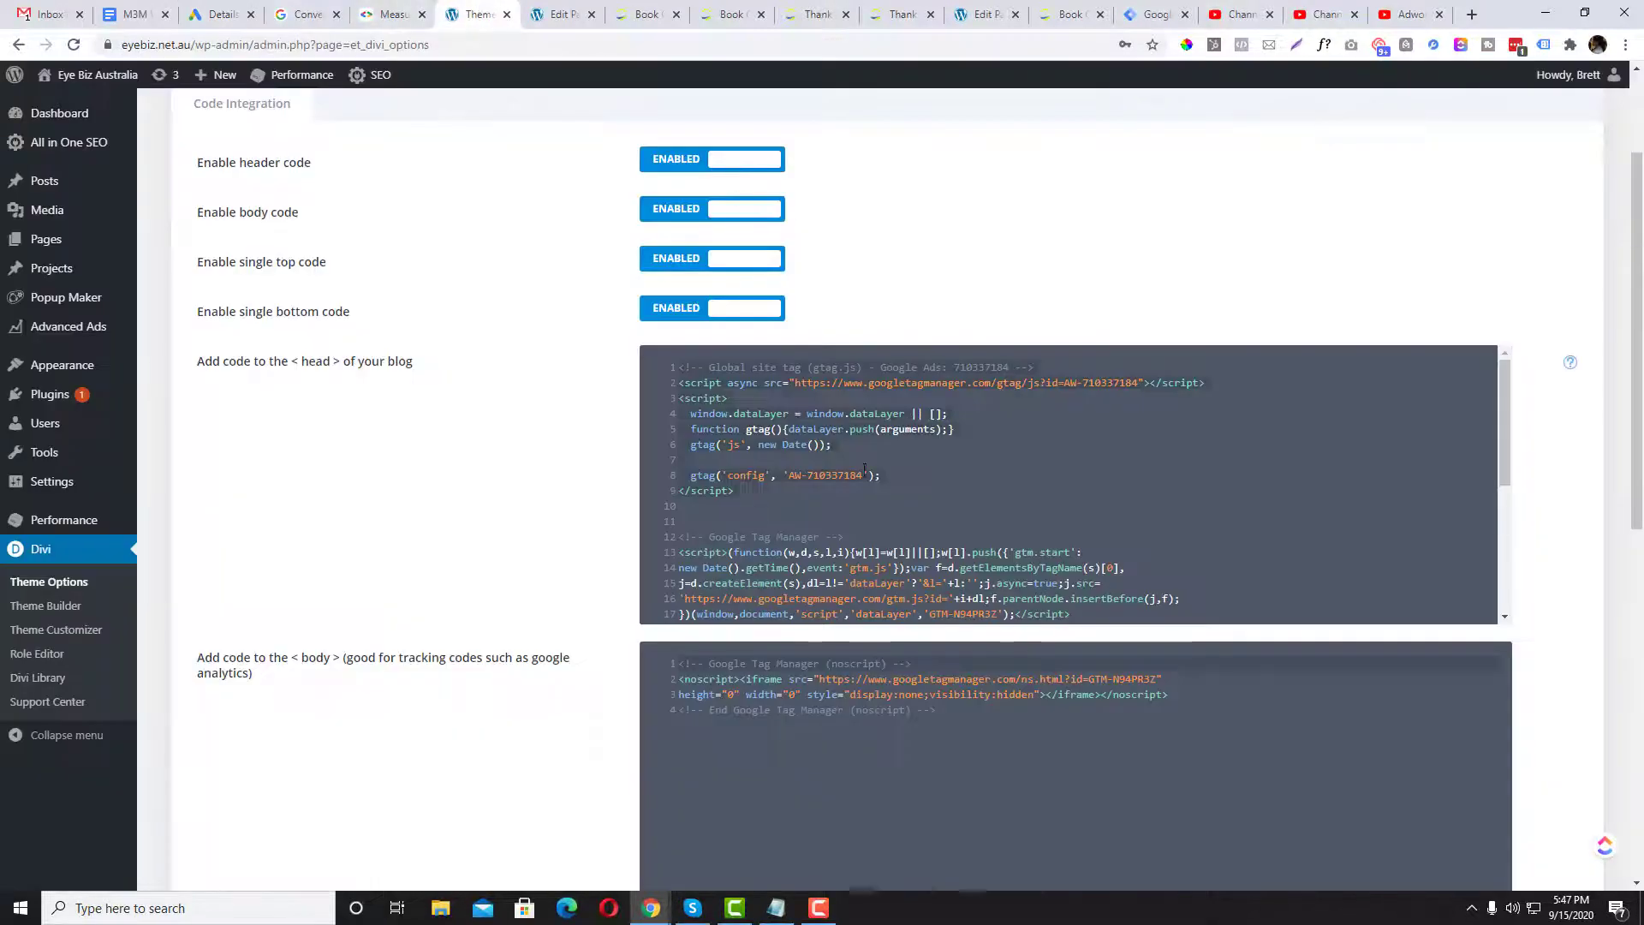
pyautogui.click(833, 497)
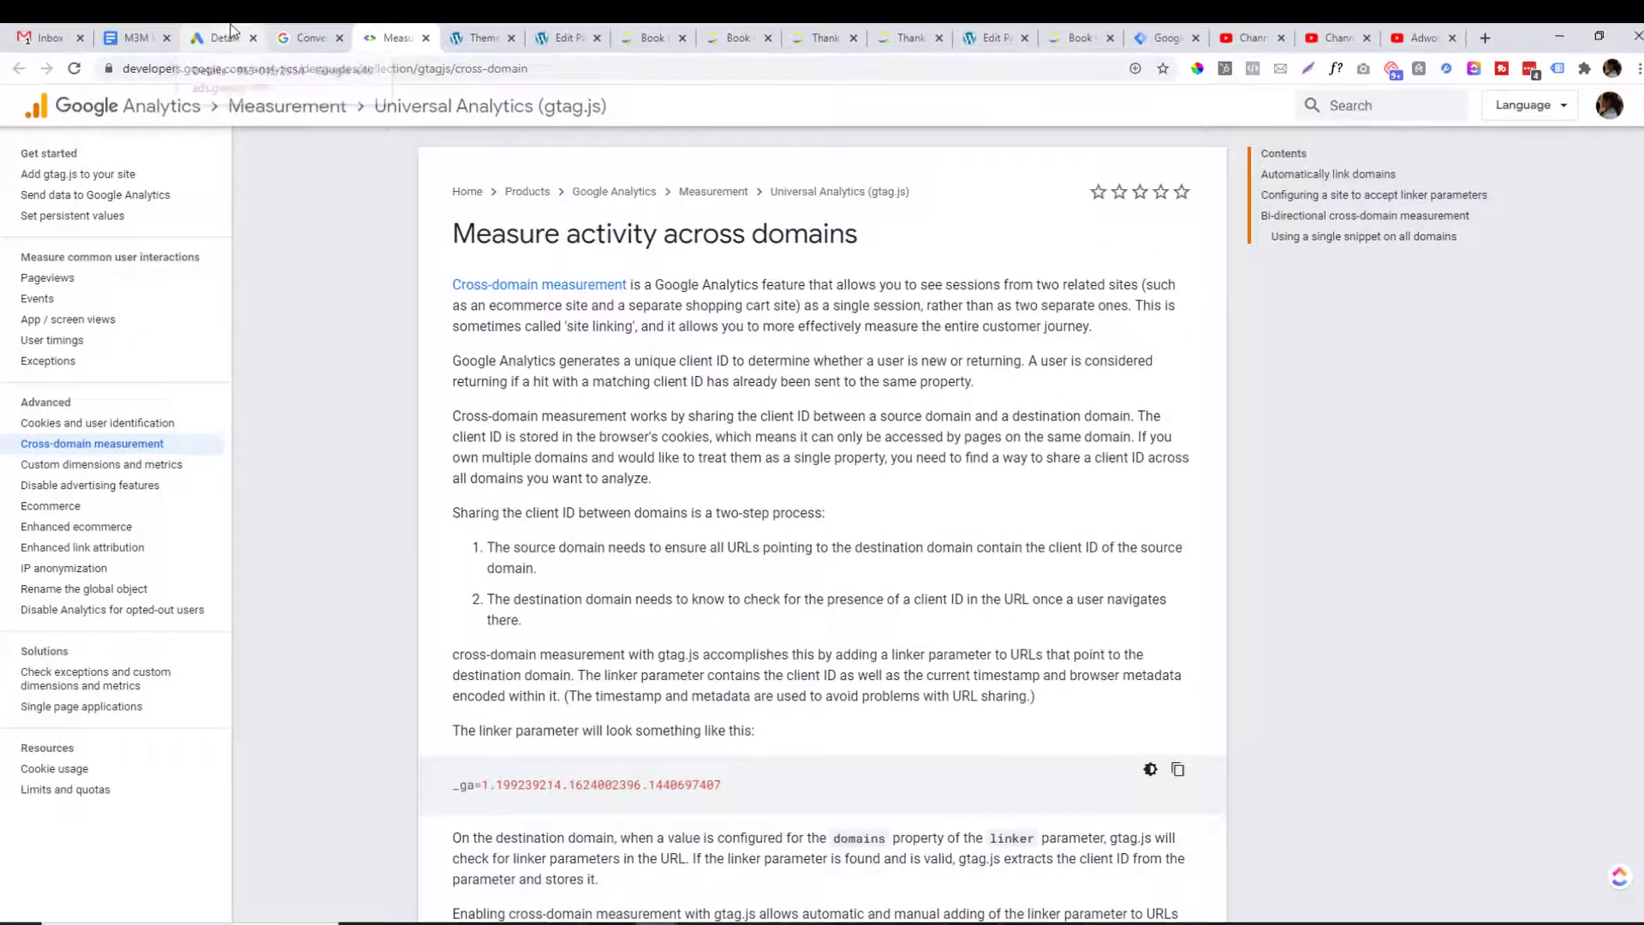
# - Return to the Google Ads conversion details, highlight the global site tag again, and redisplay the Google Tag Manager instructions
pyautogui.click(224, 33)
pyautogui.scroll(-4, 657, 441)
pyautogui.click(657, 441)
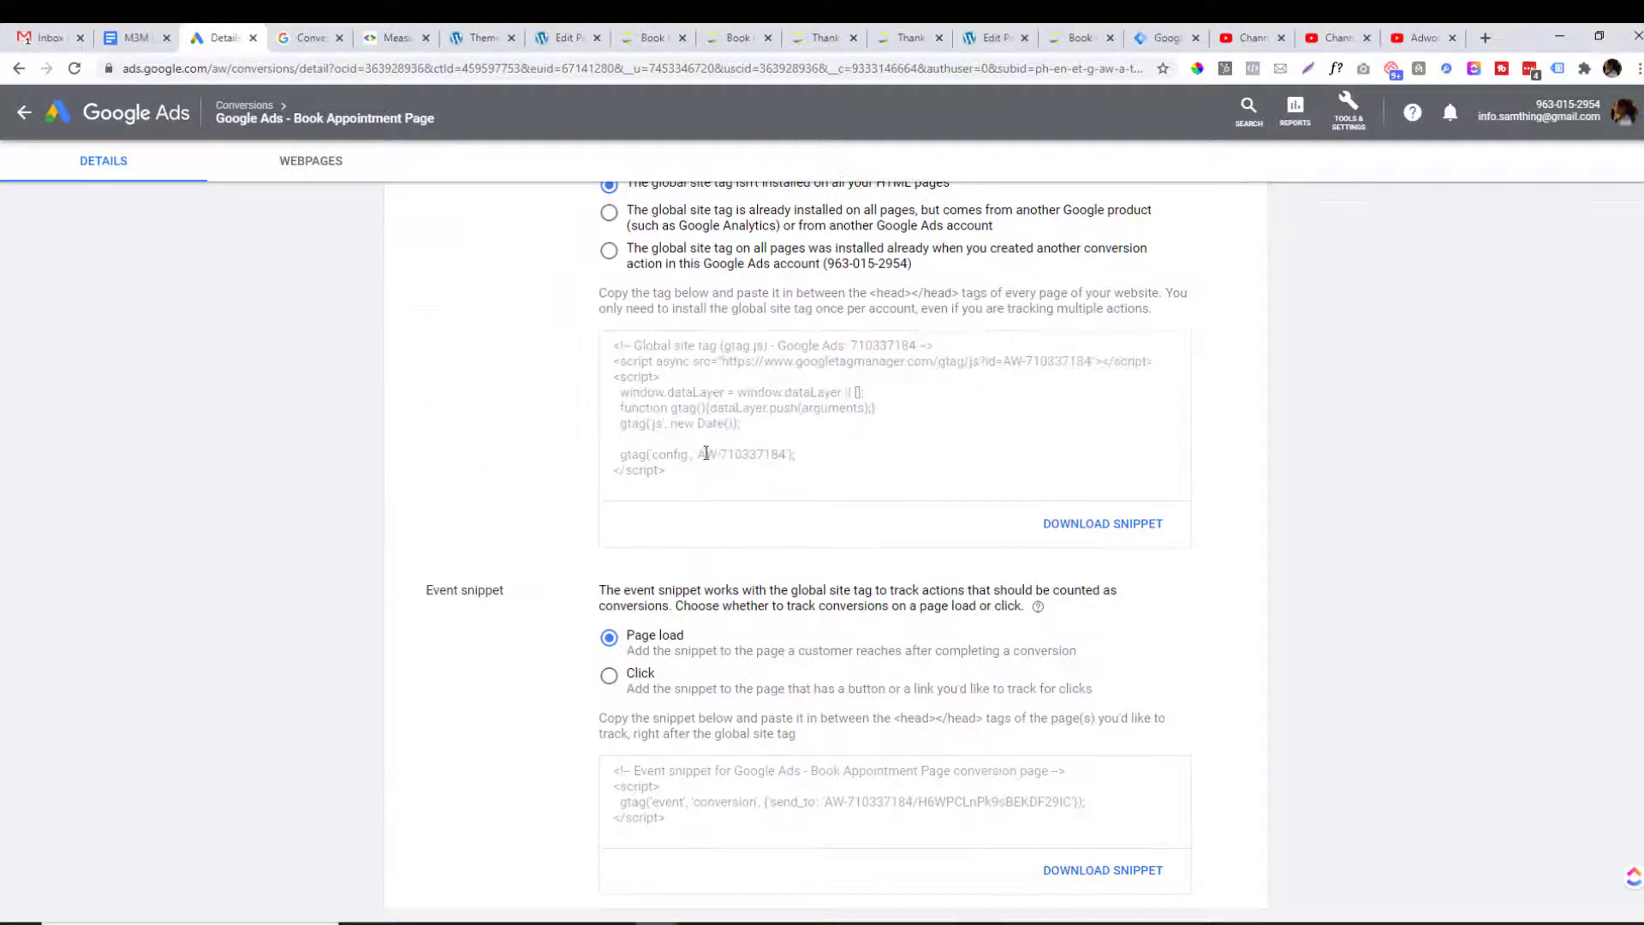
pyautogui.moveTo(613, 344); pyautogui.dragTo(745, 471)
pyautogui.scroll(5, 581, 396)
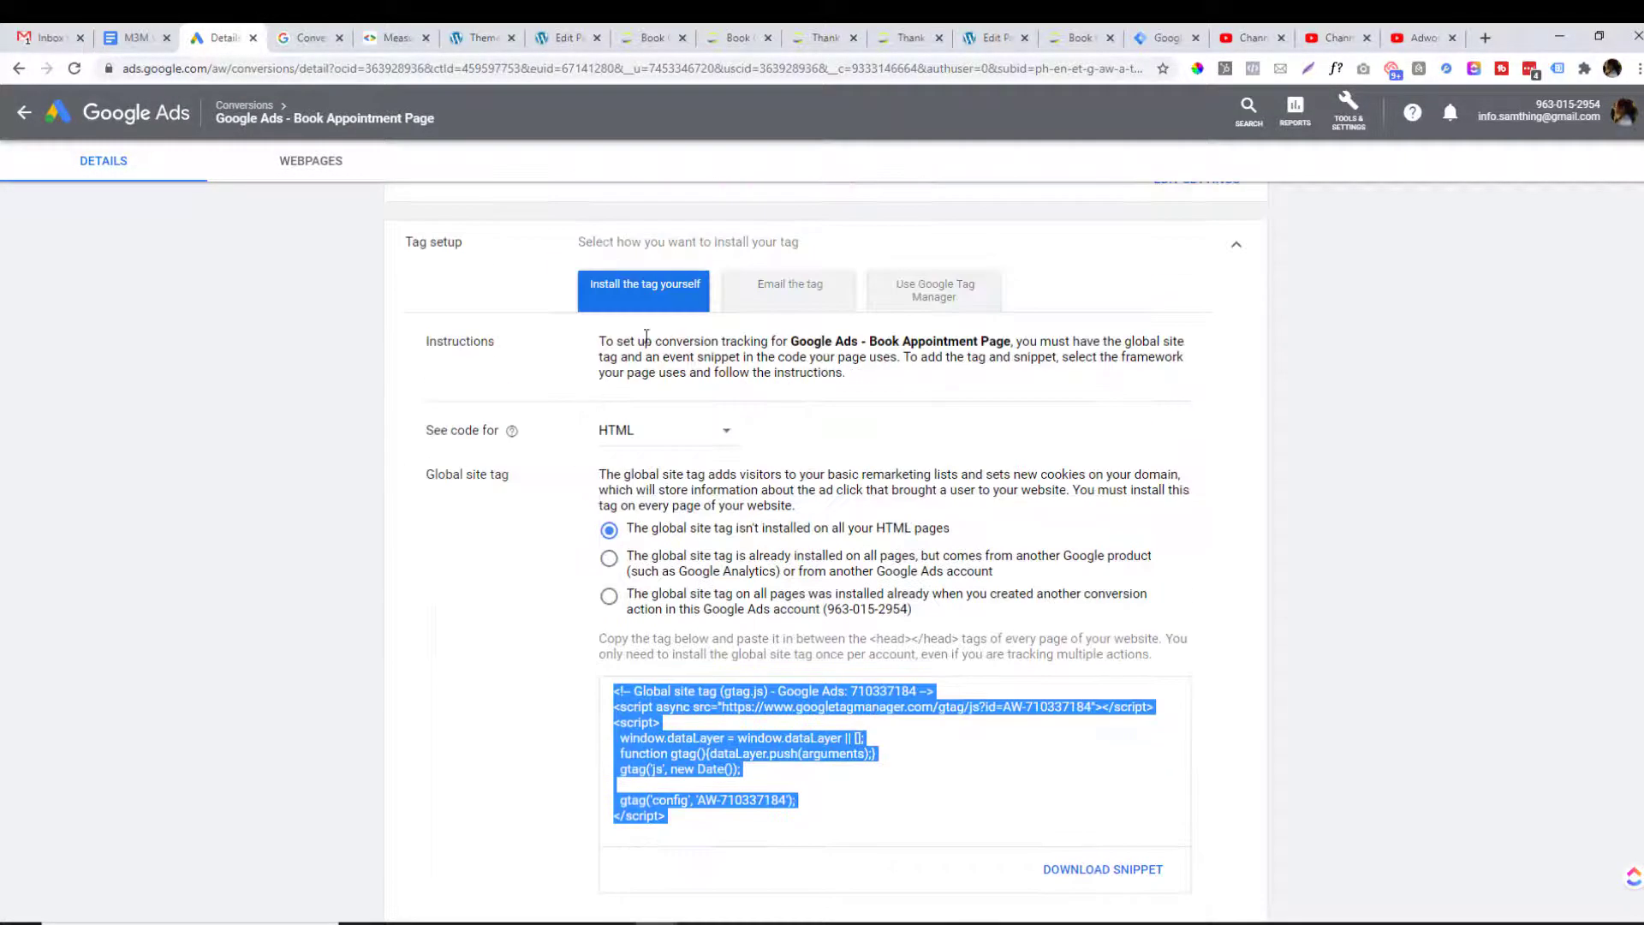
pyautogui.click(915, 302)
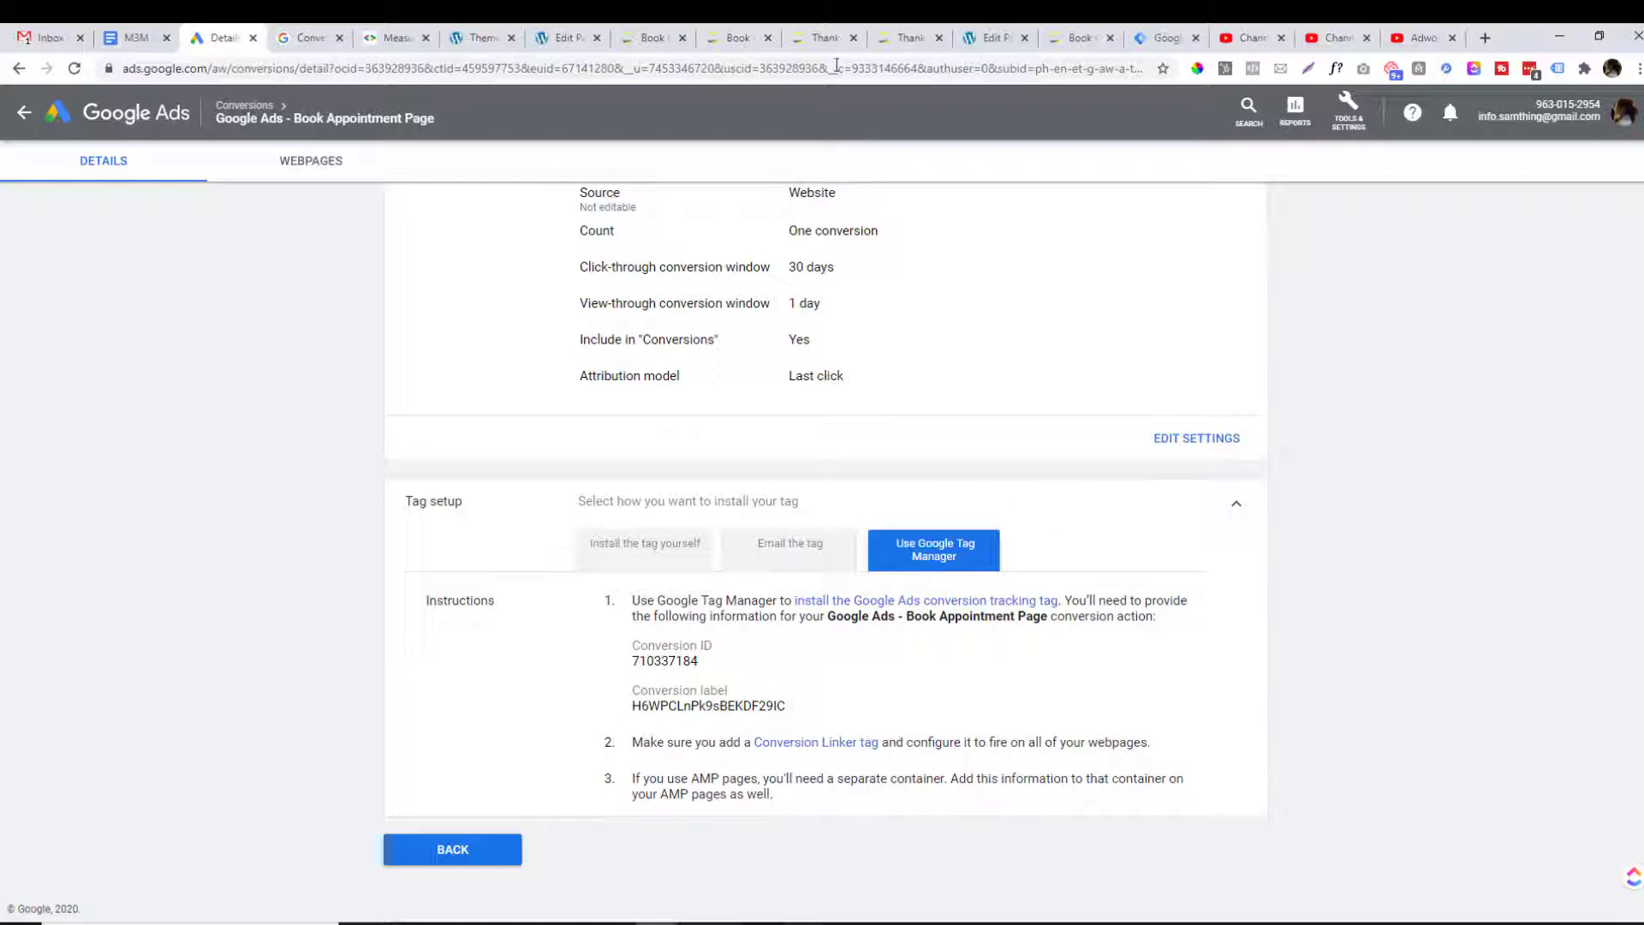
# - Move the Tag Manager browser tab beside the thank-you pages, search Google for "google tag manager" and open the Google TagManager site
pyautogui.click(904, 38)
pyautogui.moveTo(1127, 32); pyautogui.dragTo(959, 34)
pyautogui.click(910, 68)
pyautogui.write('google ta')
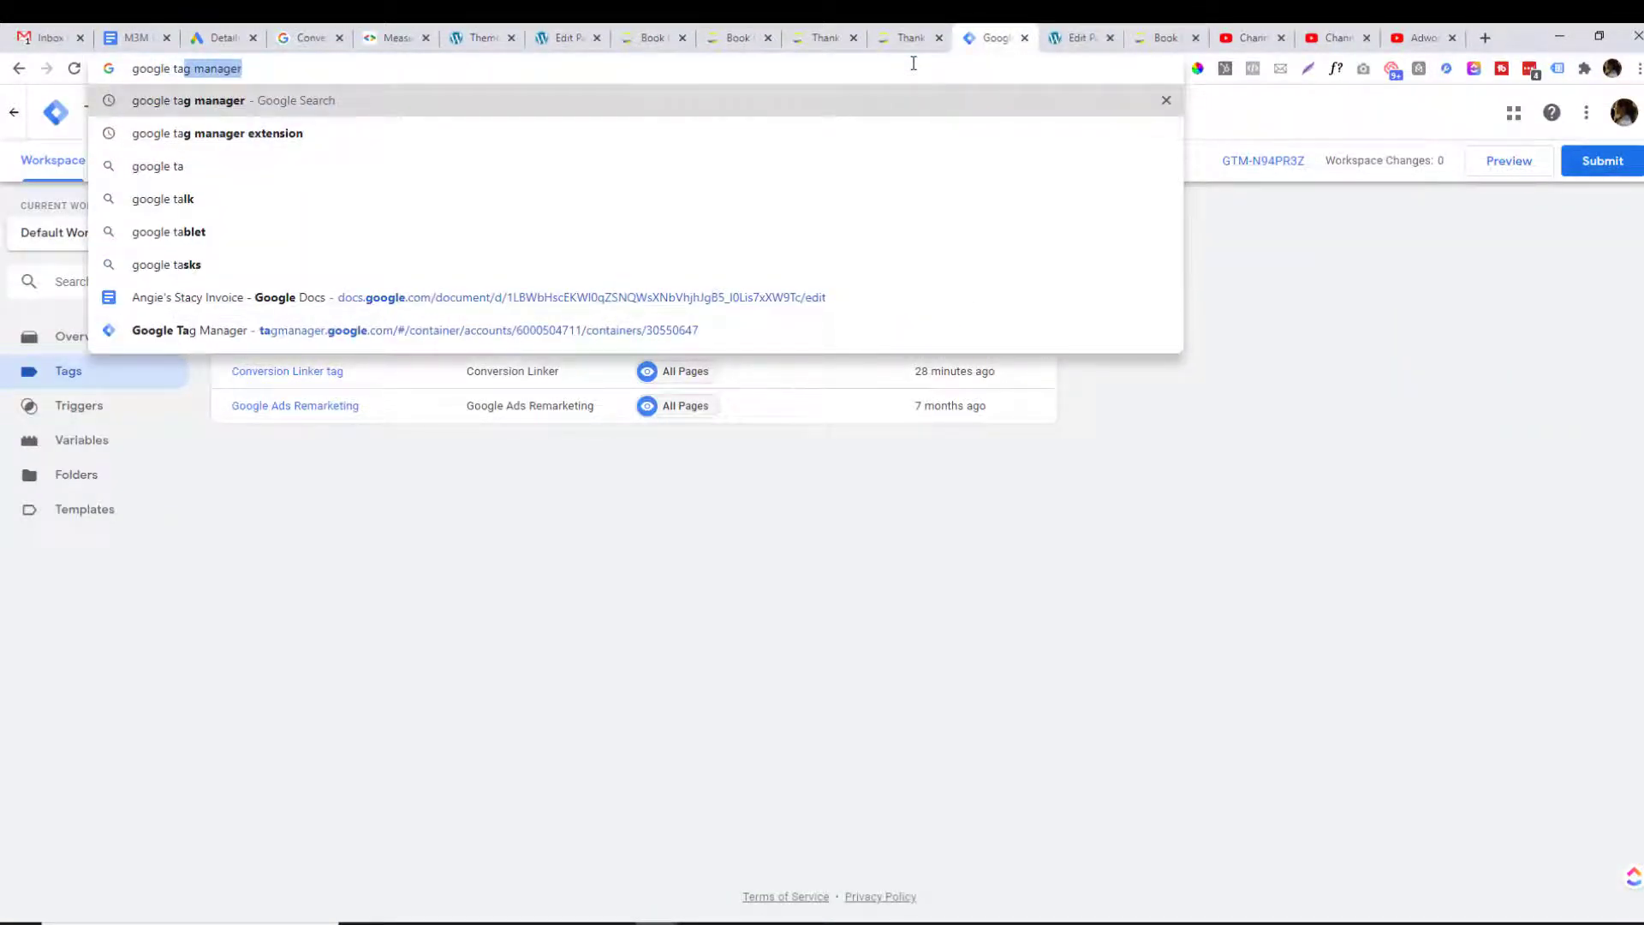
pyautogui.write('g manager')
pyautogui.press('Return')
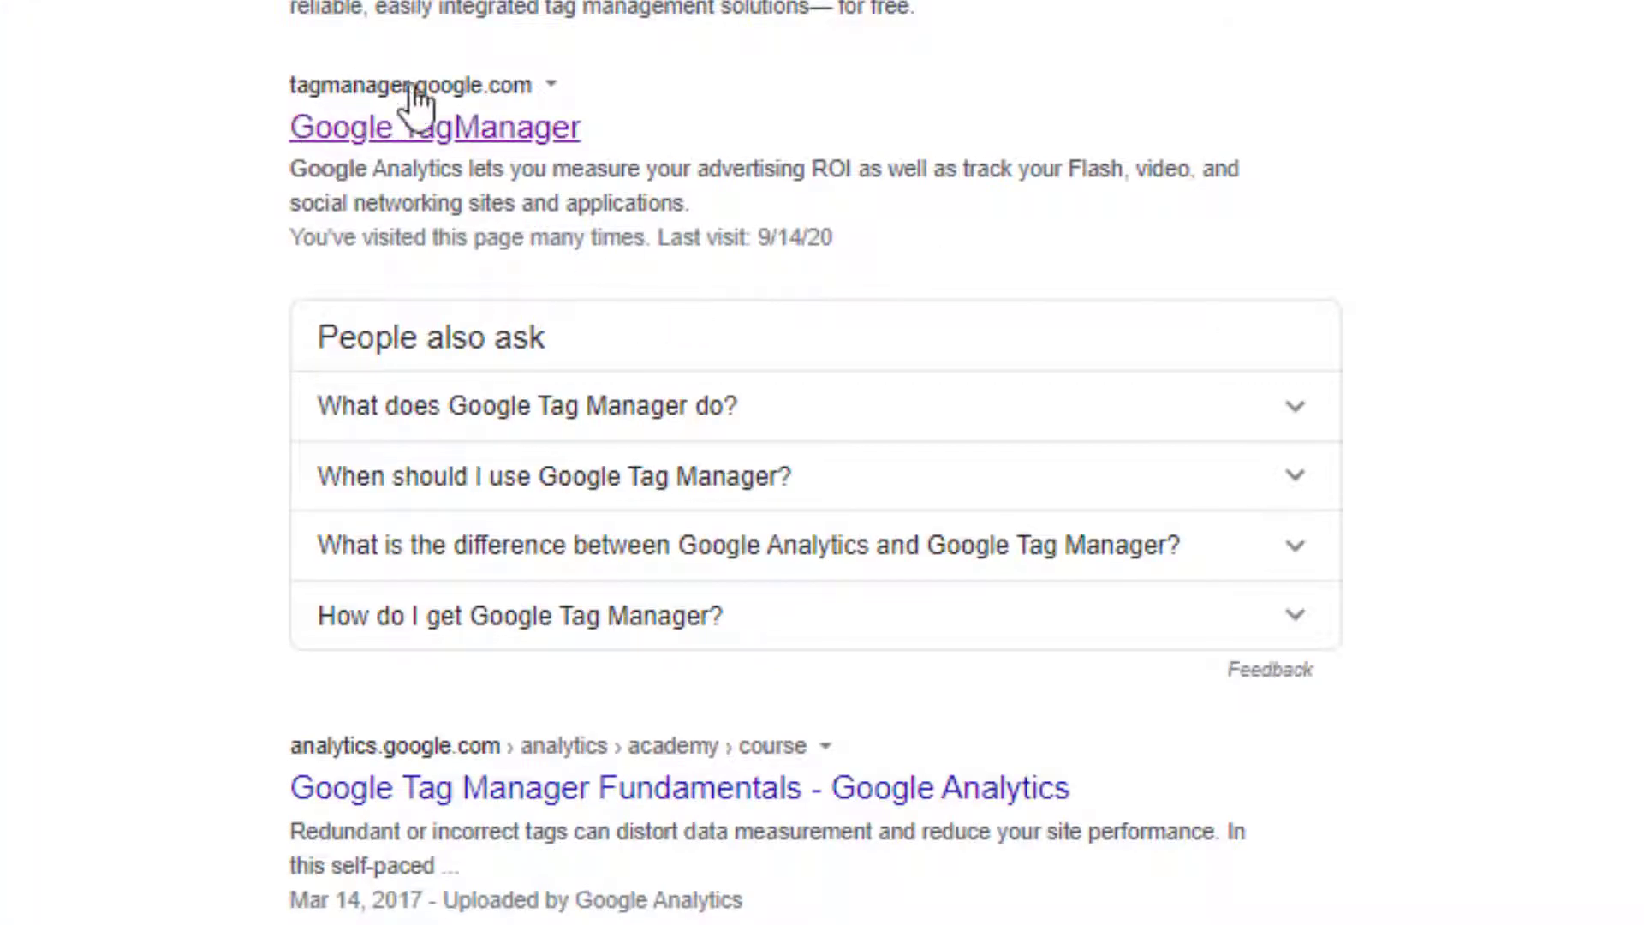
pyautogui.click(490, 130)
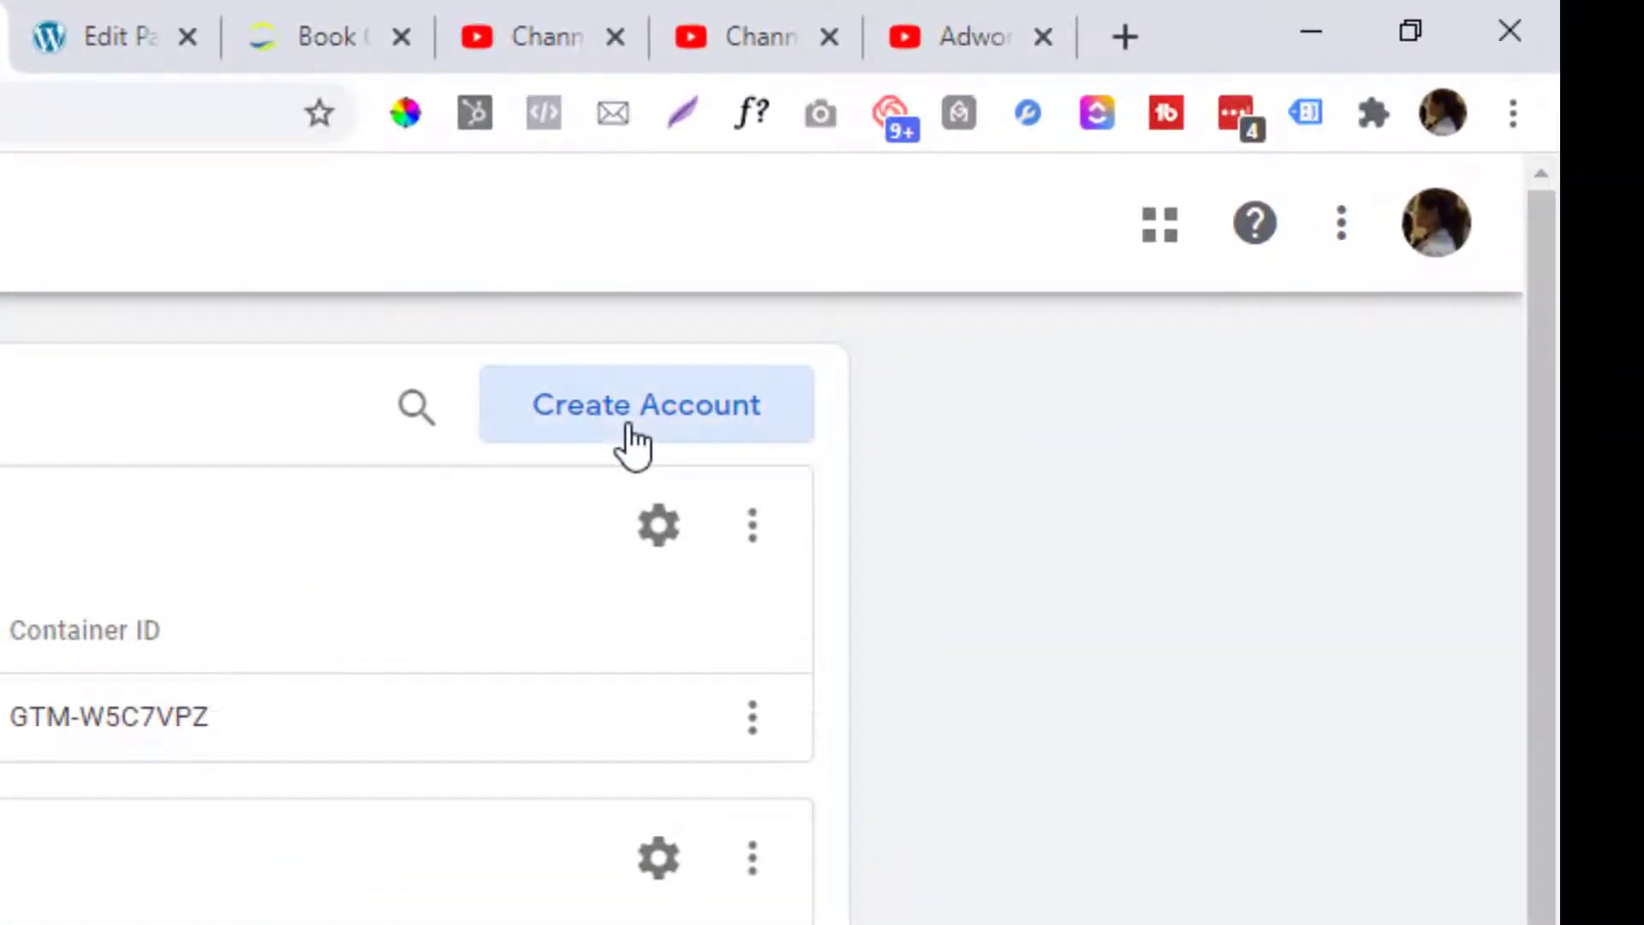
# - Open the new Tag Manager account form, examine its account name, country, container name and platform options, then cancel it
pyautogui.click(629, 428)
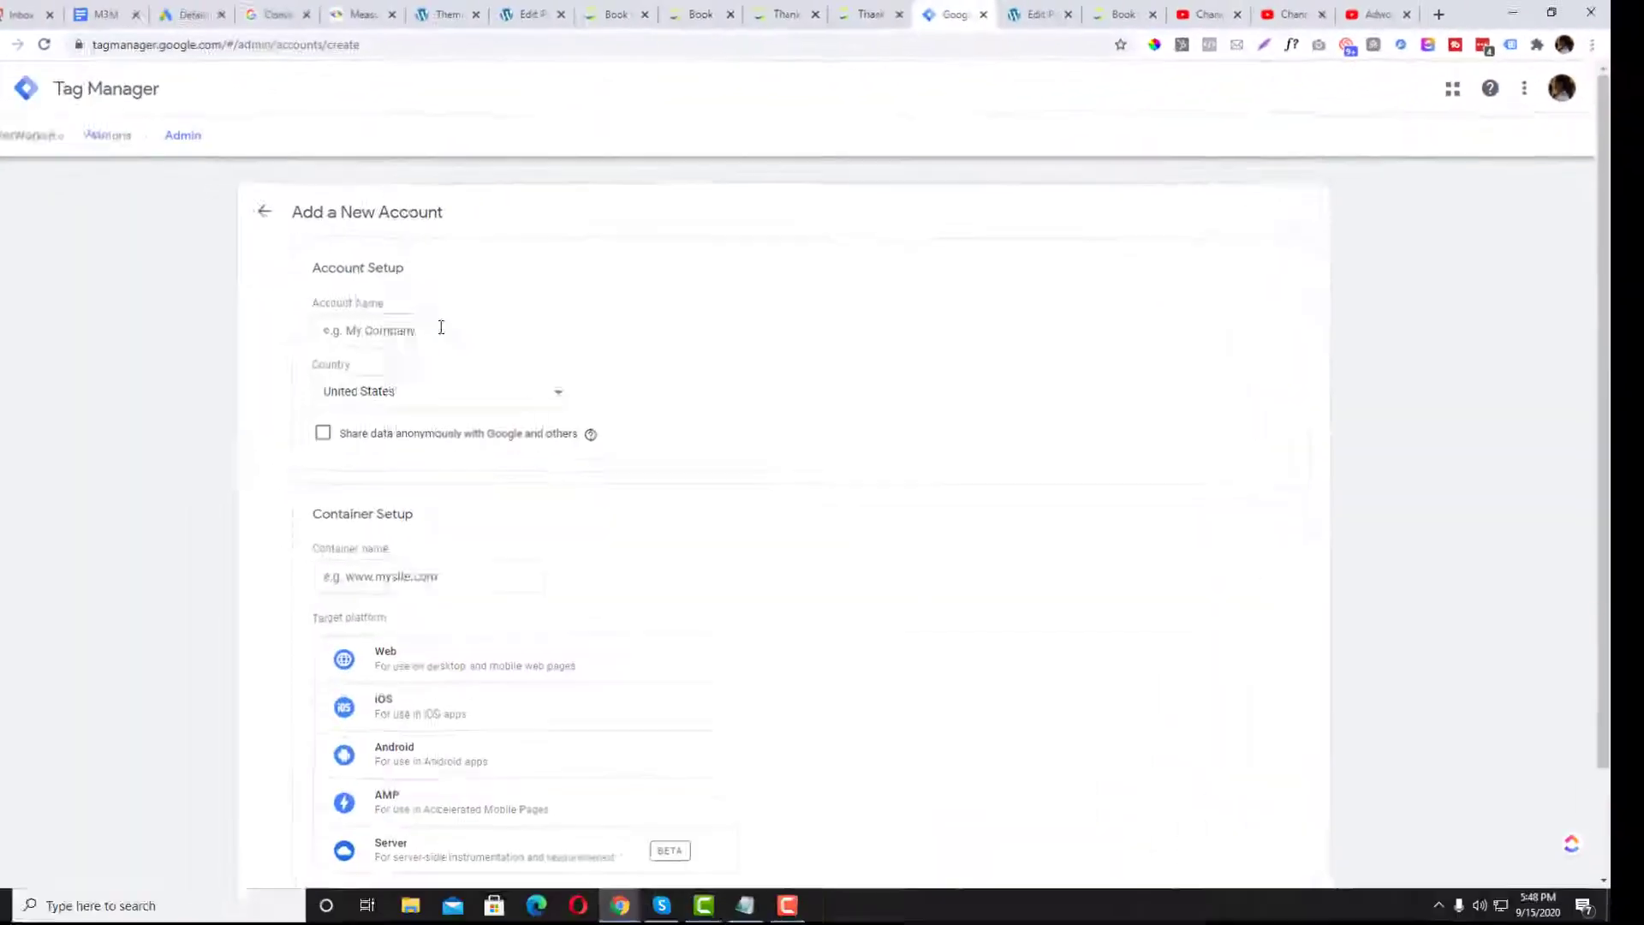
pyautogui.click(476, 316)
pyautogui.click(479, 396)
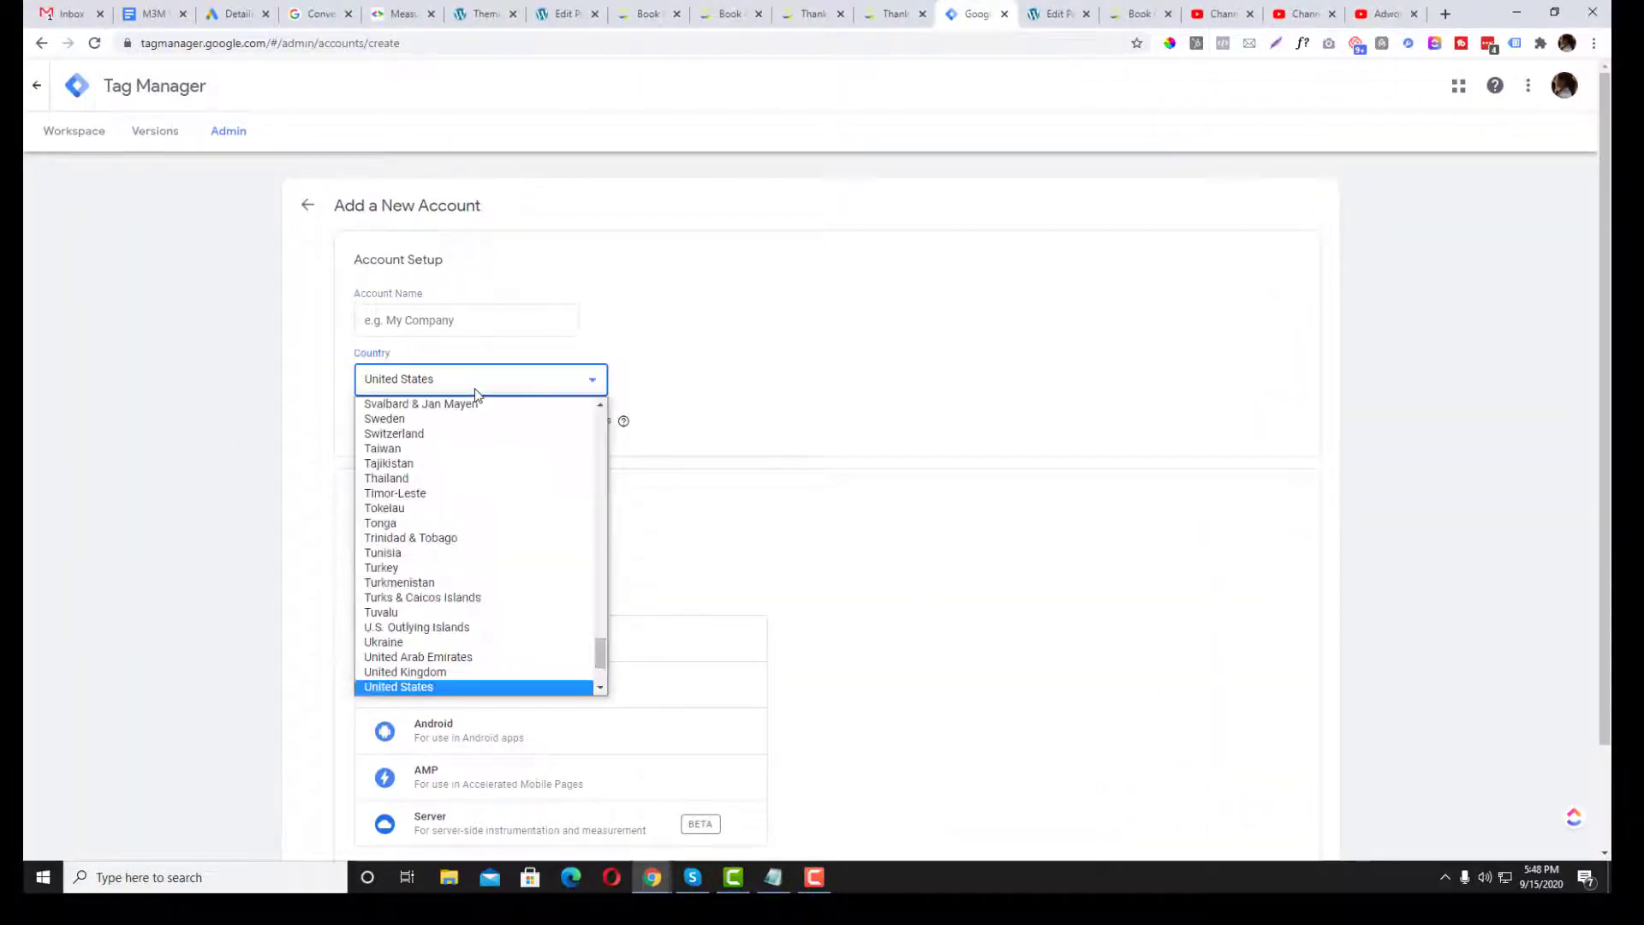
pyautogui.click(478, 396)
pyautogui.scroll(-1, 361, 426)
pyautogui.click(392, 475)
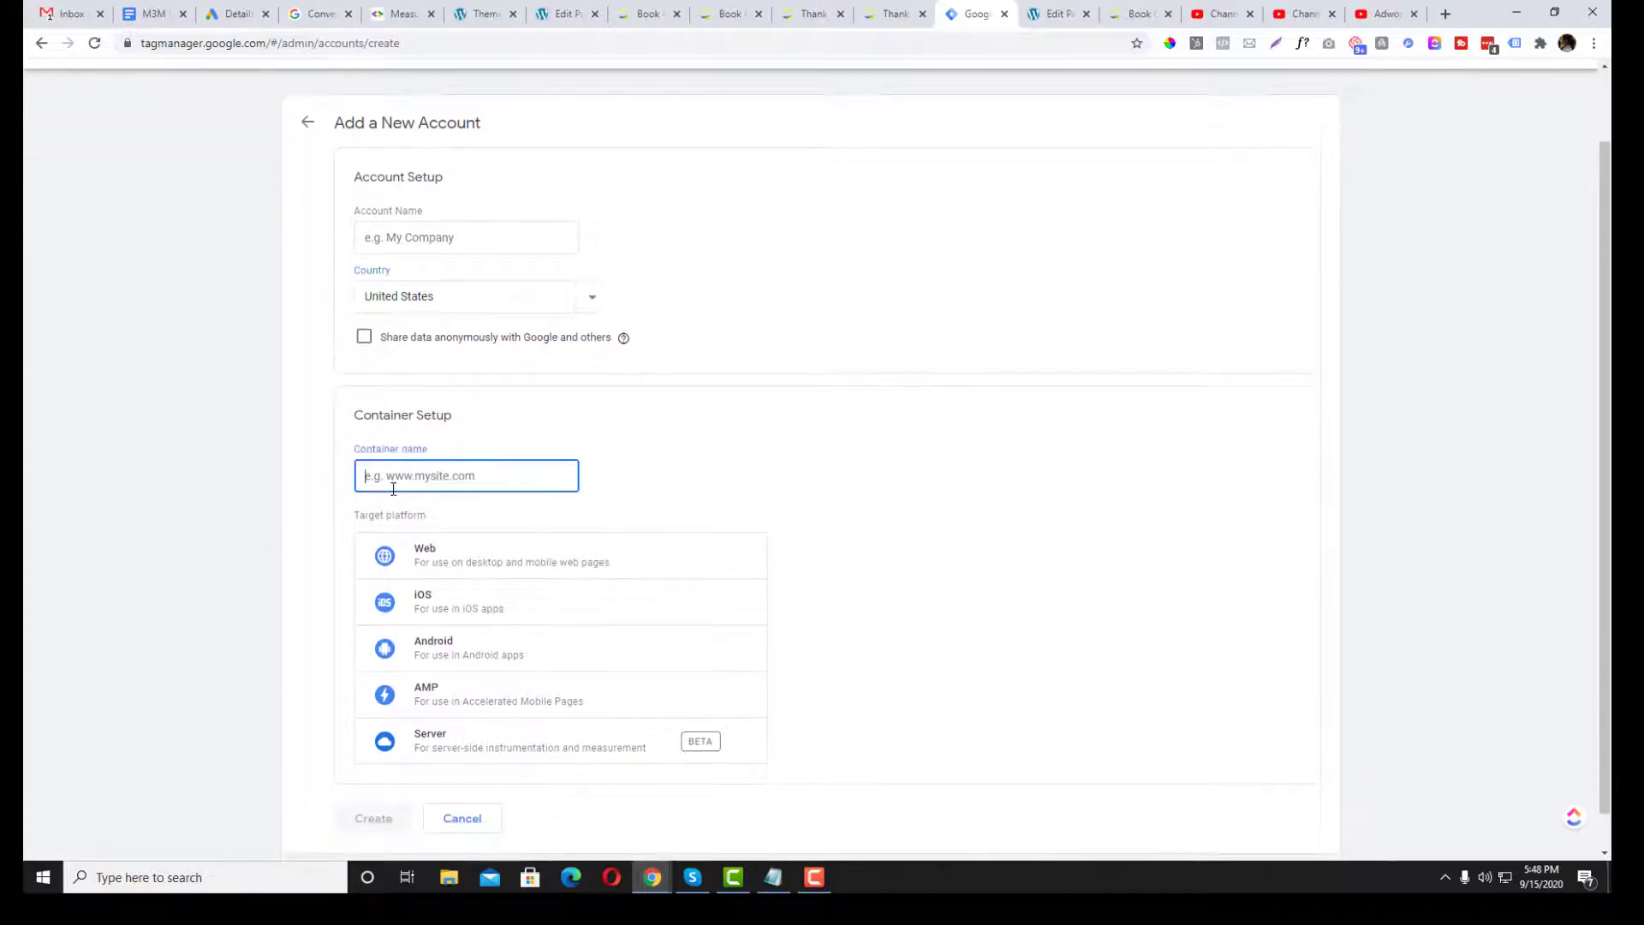
pyautogui.scroll(-1, 600, 553)
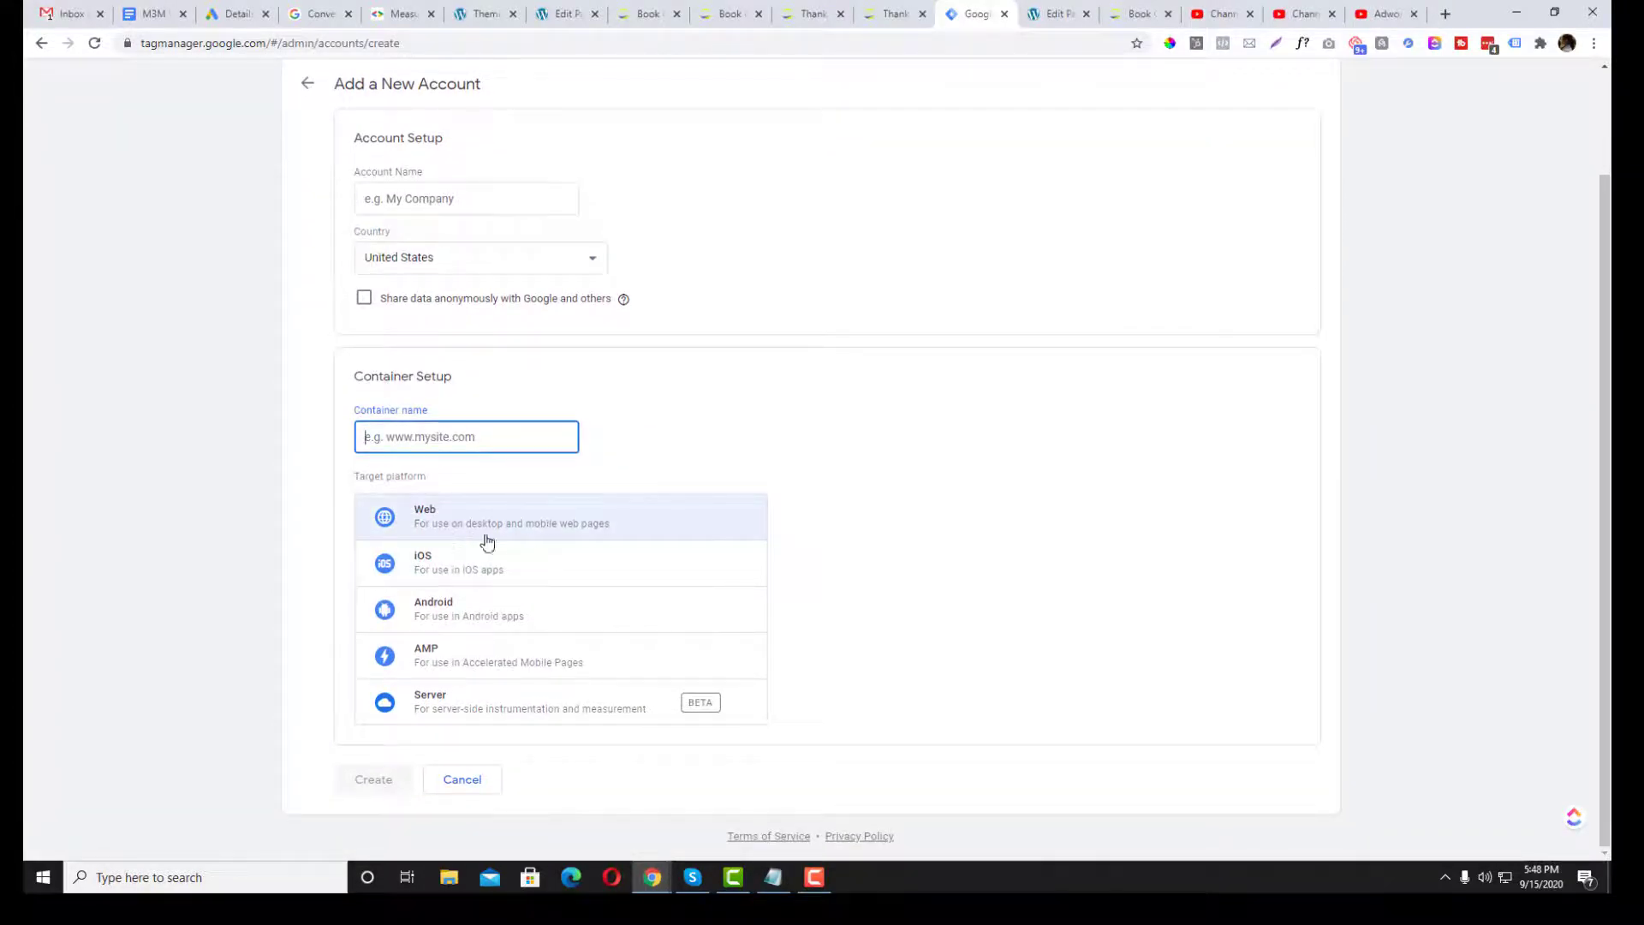
pyautogui.click(461, 781)
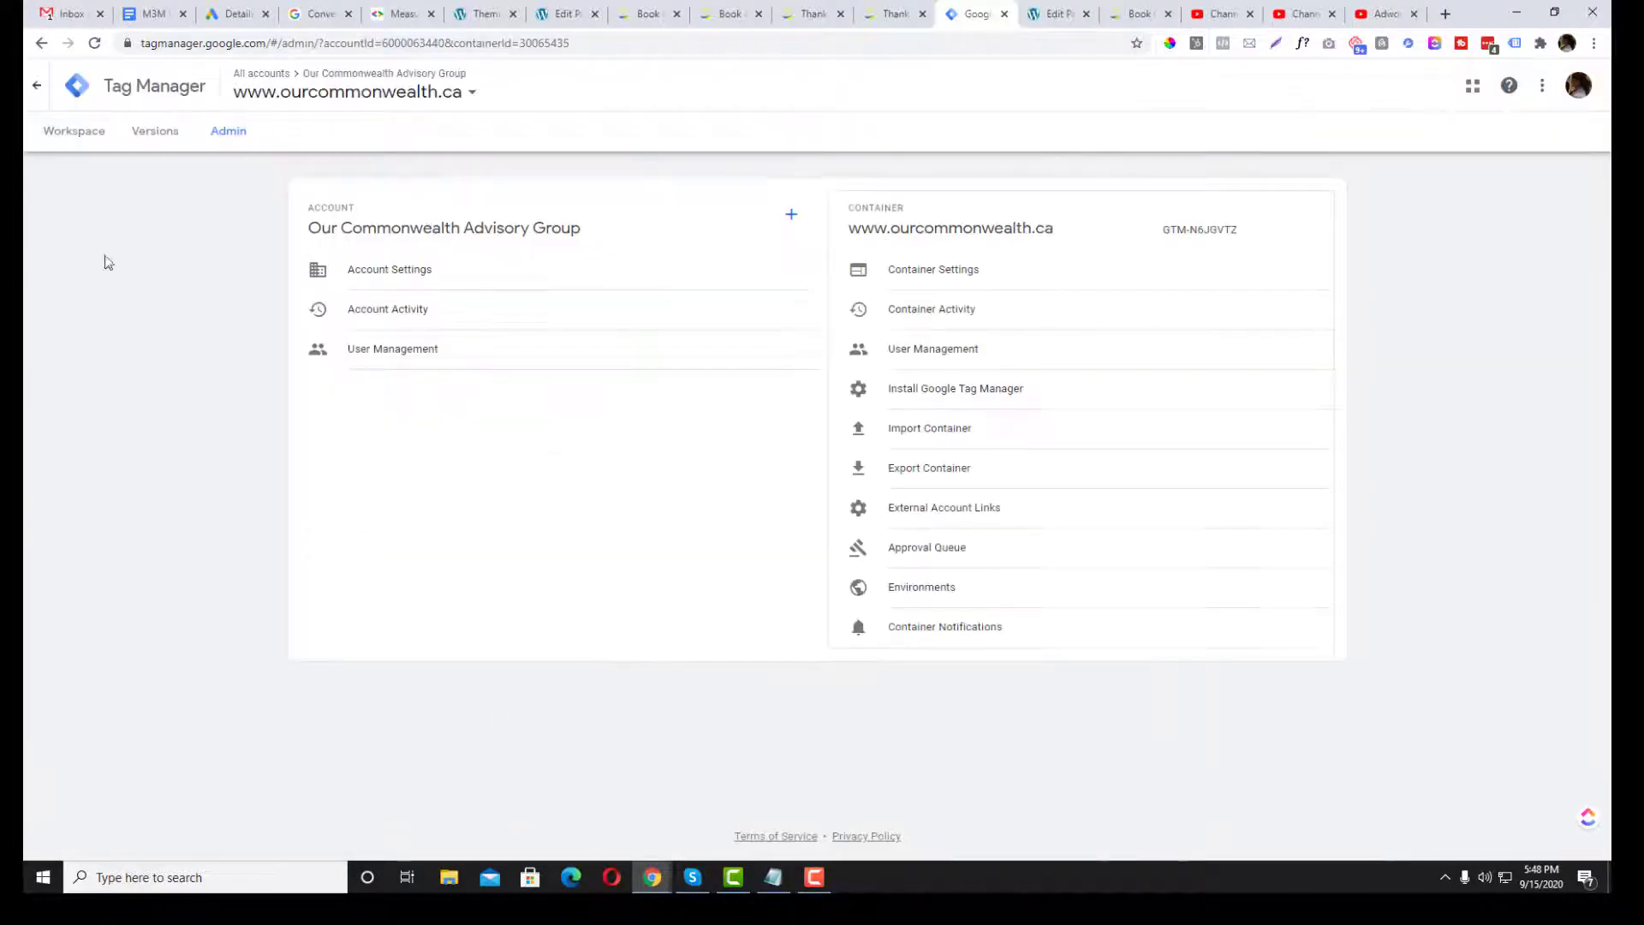
# - Return to the account list, open the Eyebiz container and display its Install Google Tag Manager codes
pyautogui.click(38, 85)
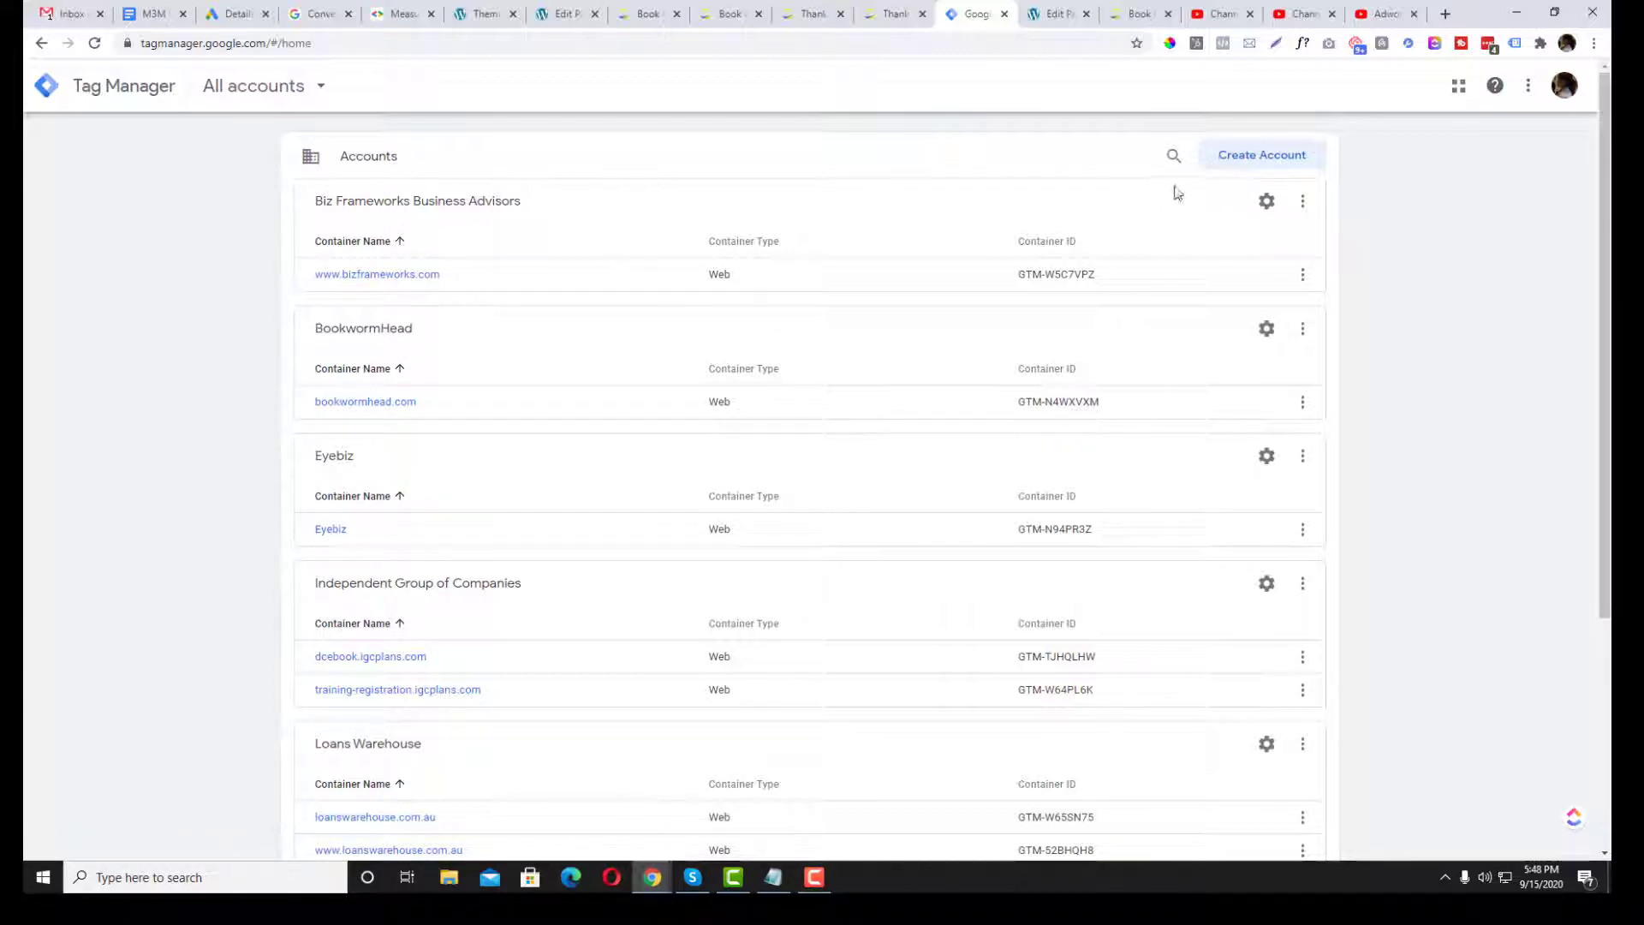
pyautogui.click(332, 530)
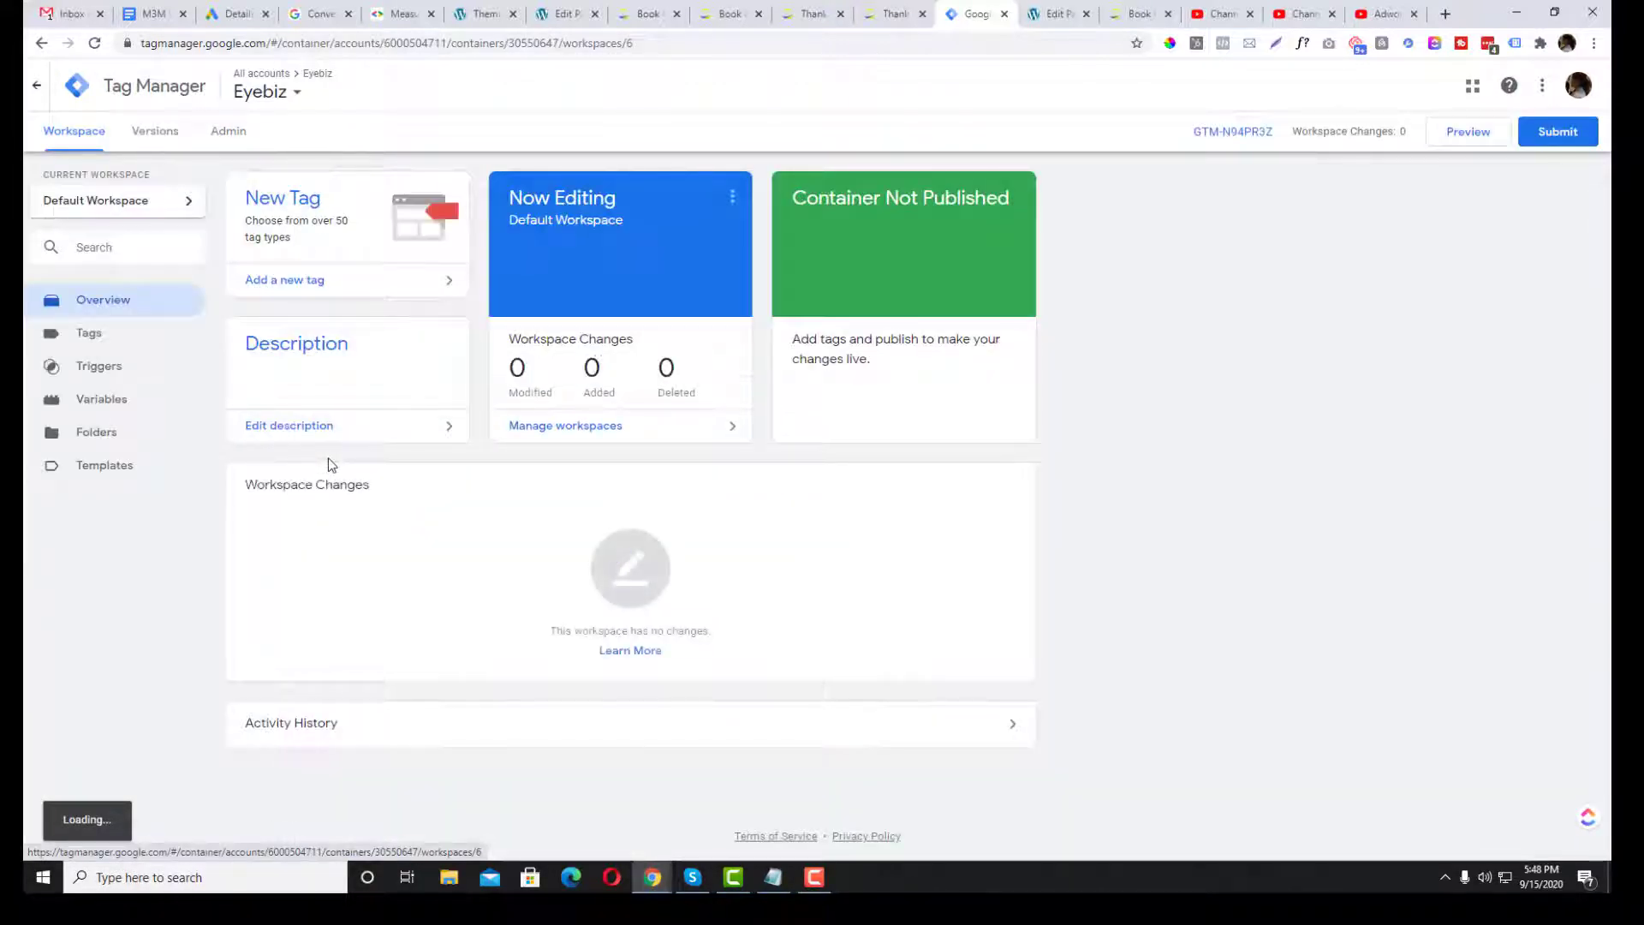
pyautogui.click(236, 137)
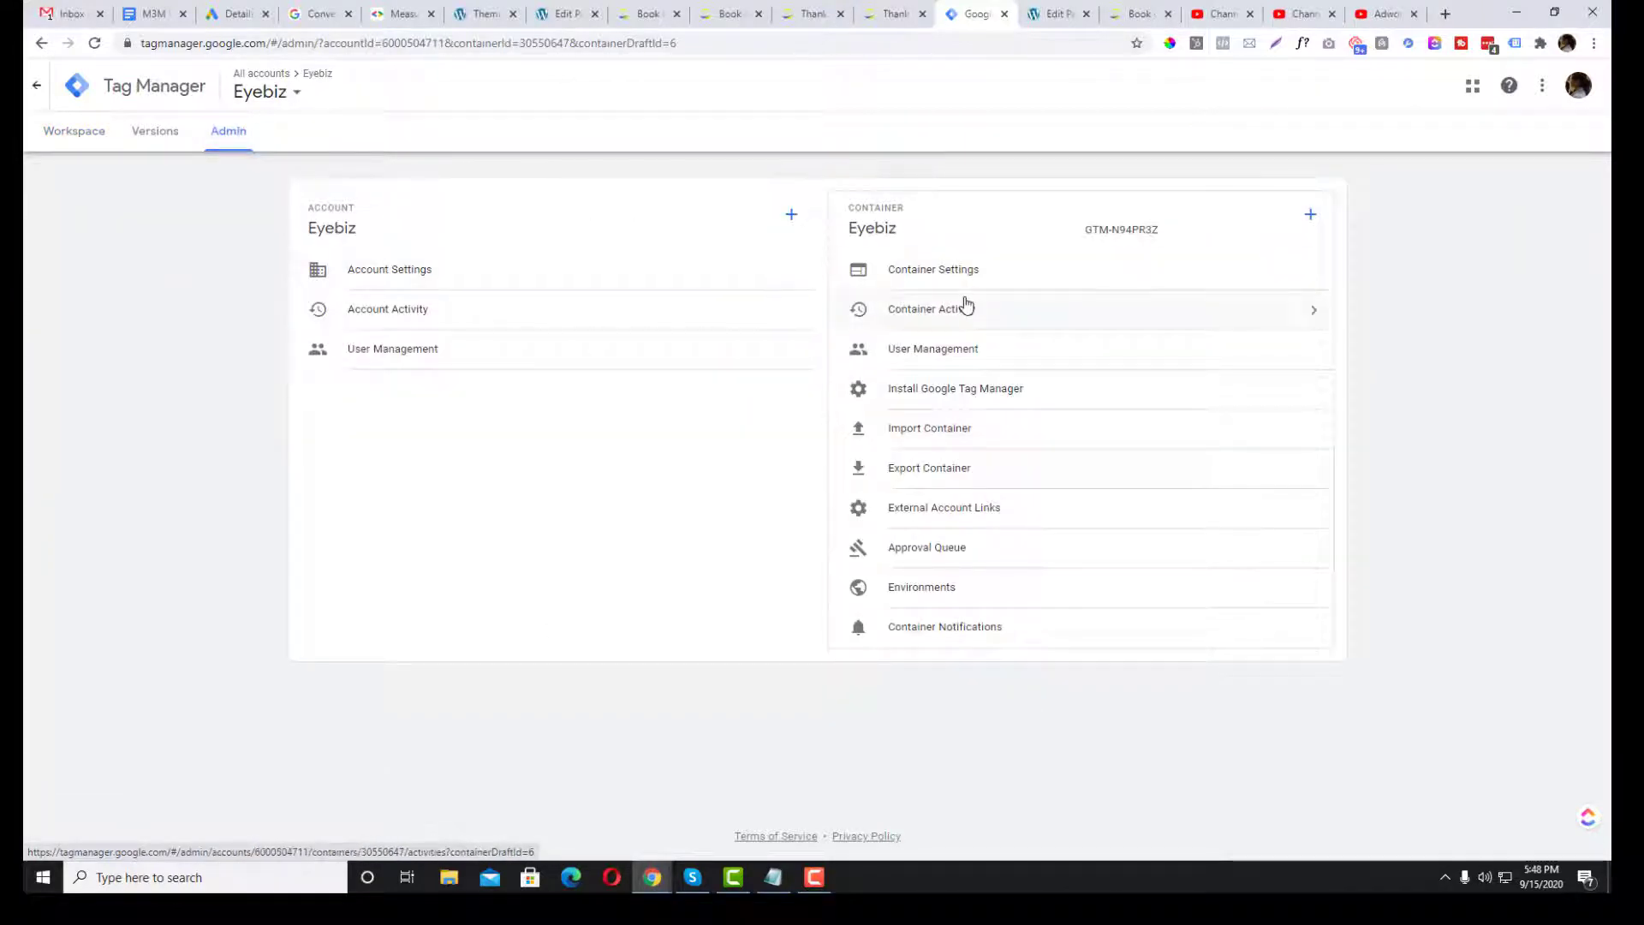
pyautogui.click(949, 391)
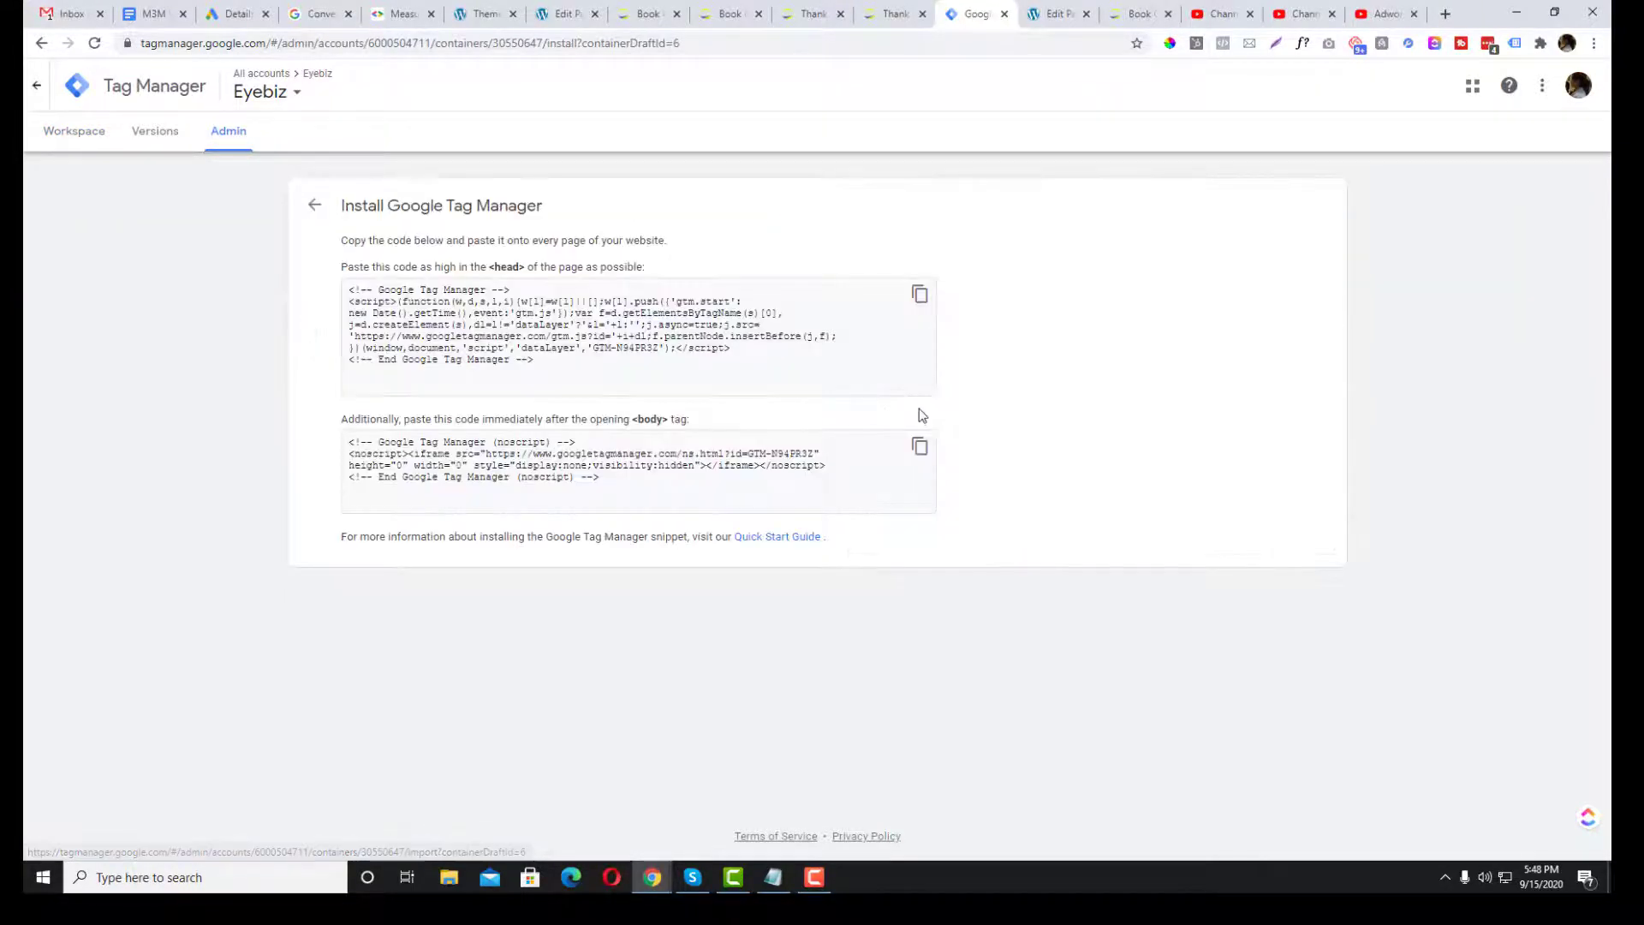
# - Select the Tag Manager head snippet and compare it with the head code in the Divi theme options
pyautogui.click(353, 296)
pyautogui.hotkey('ctrl', 'a')
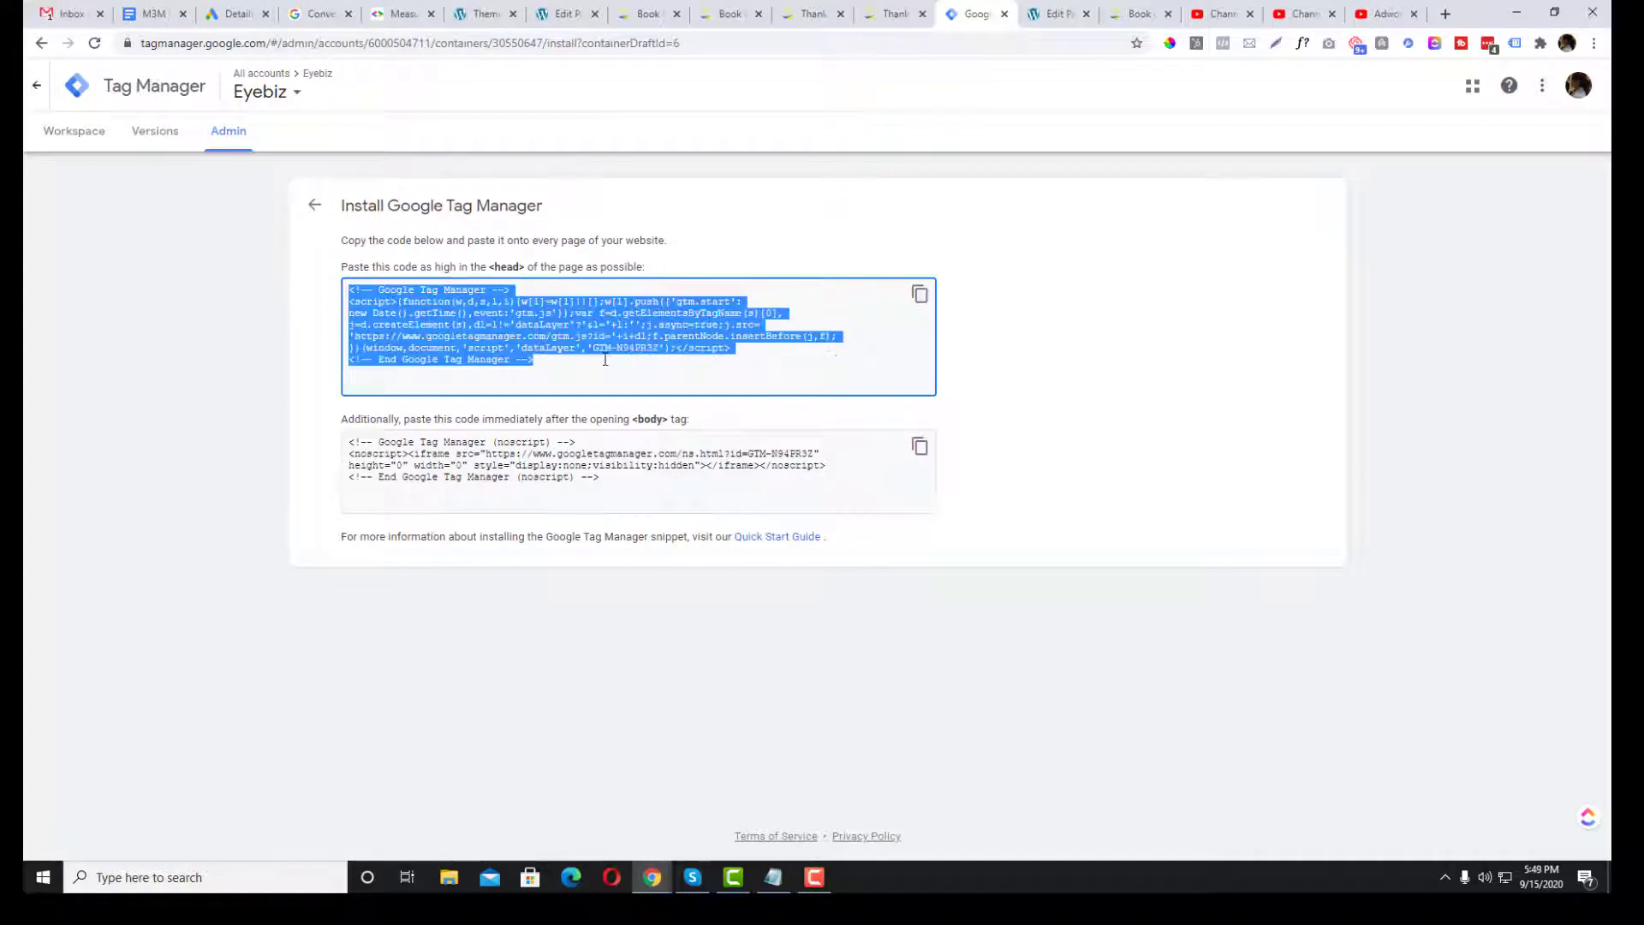
pyautogui.click(504, 11)
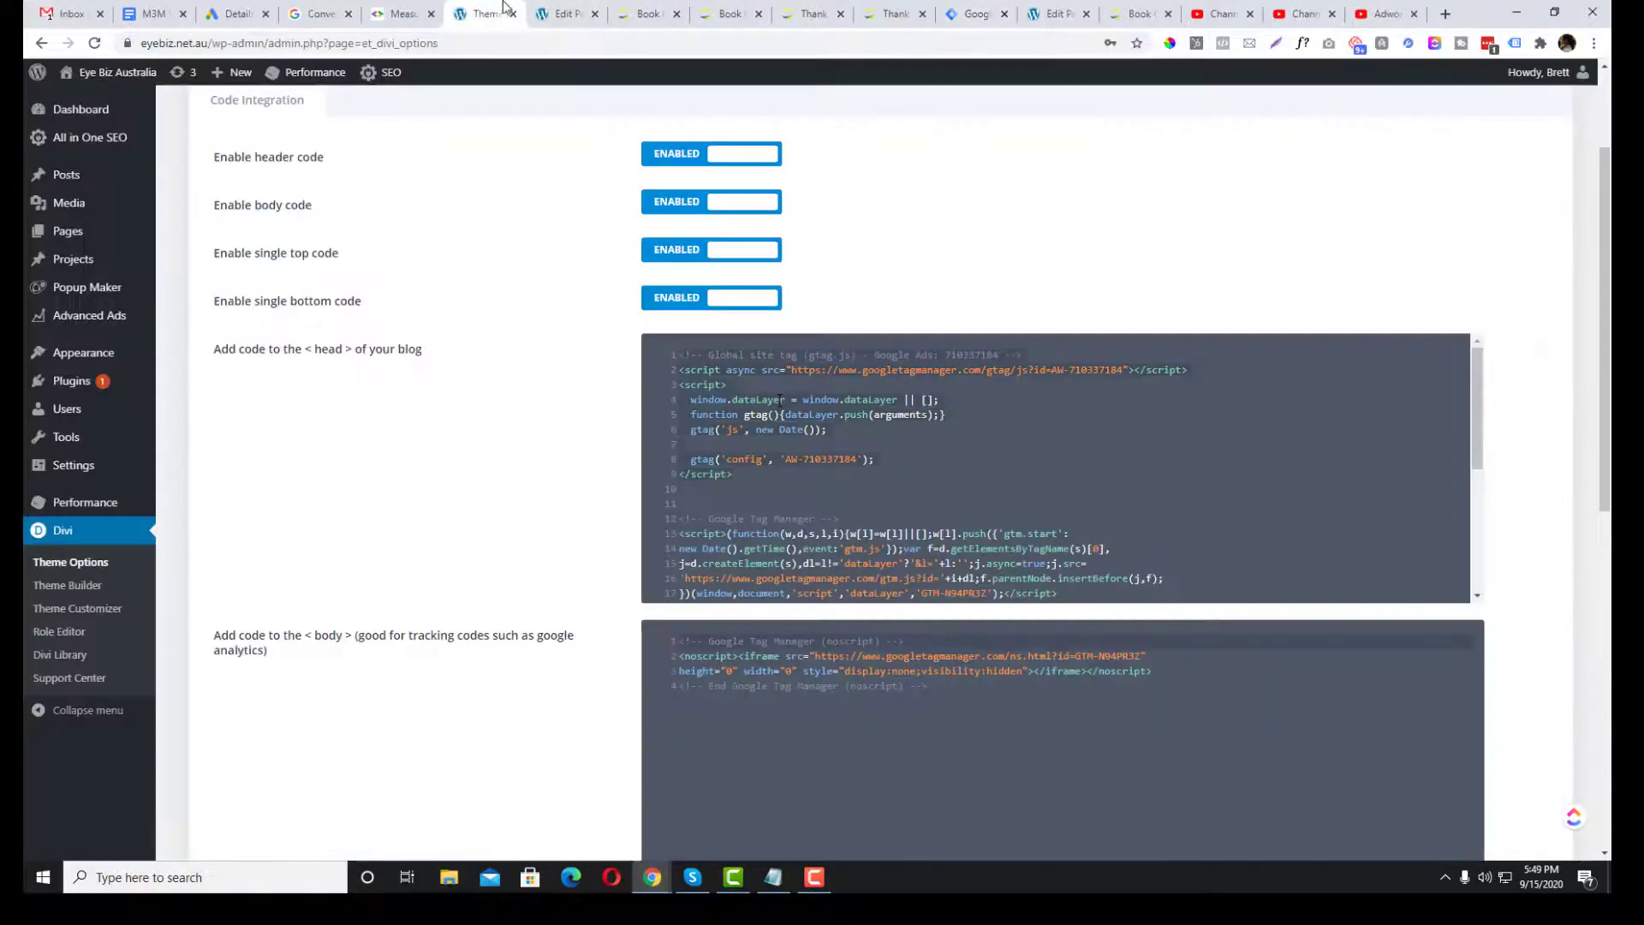
pyautogui.scroll(-4, 1053, 467)
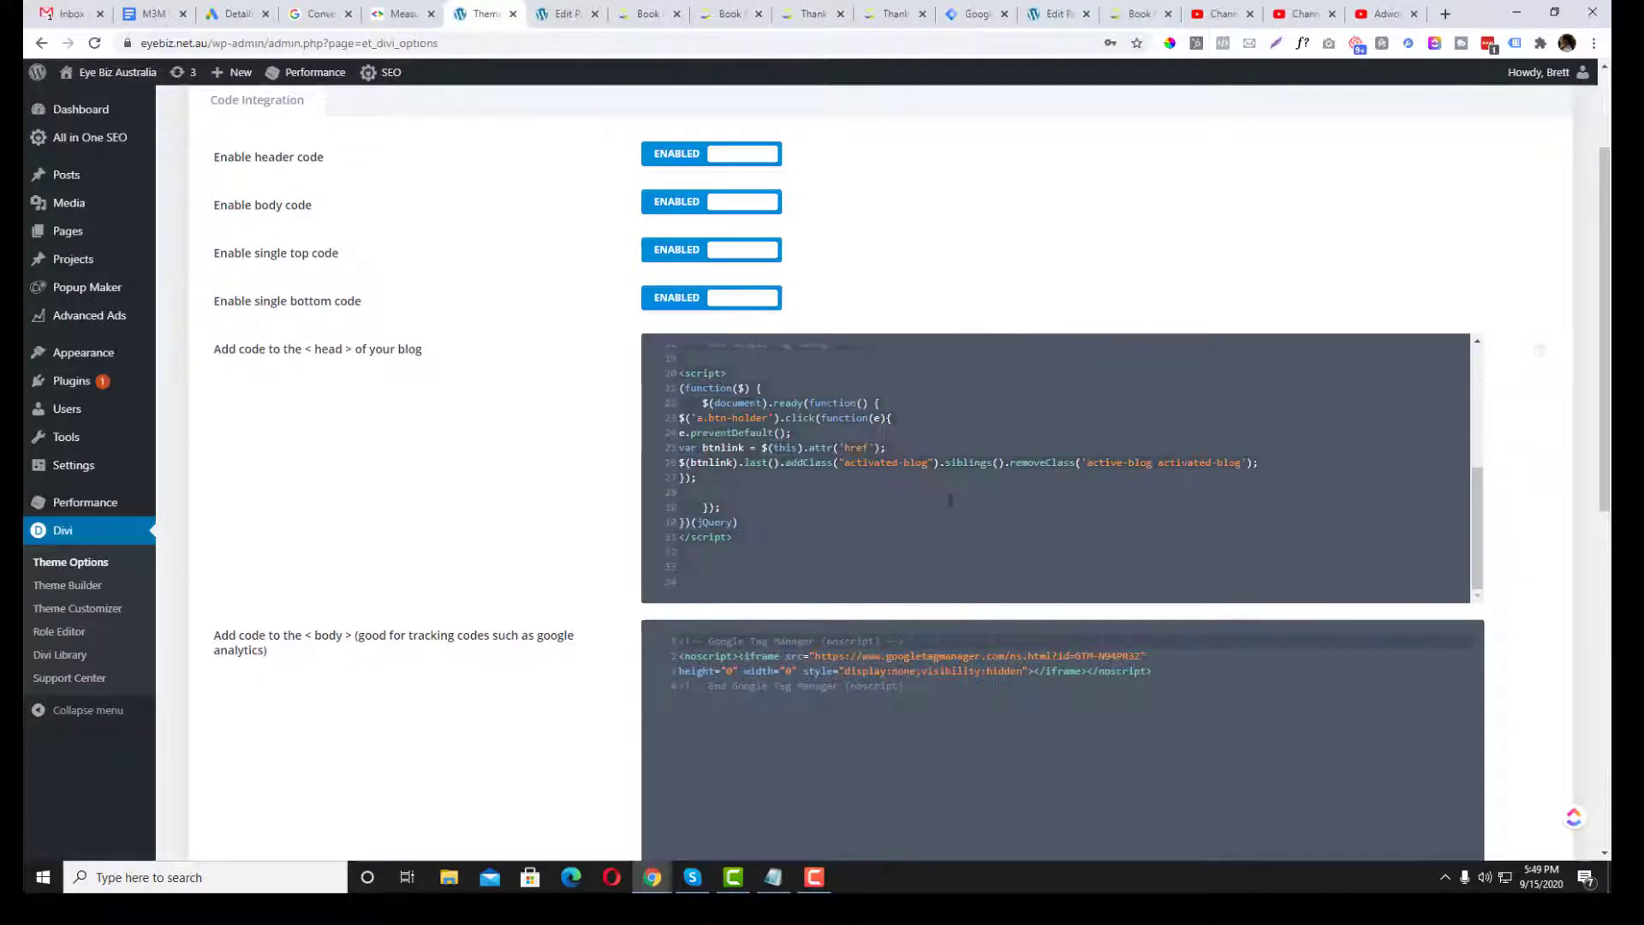
pyautogui.scroll(2, 1053, 467)
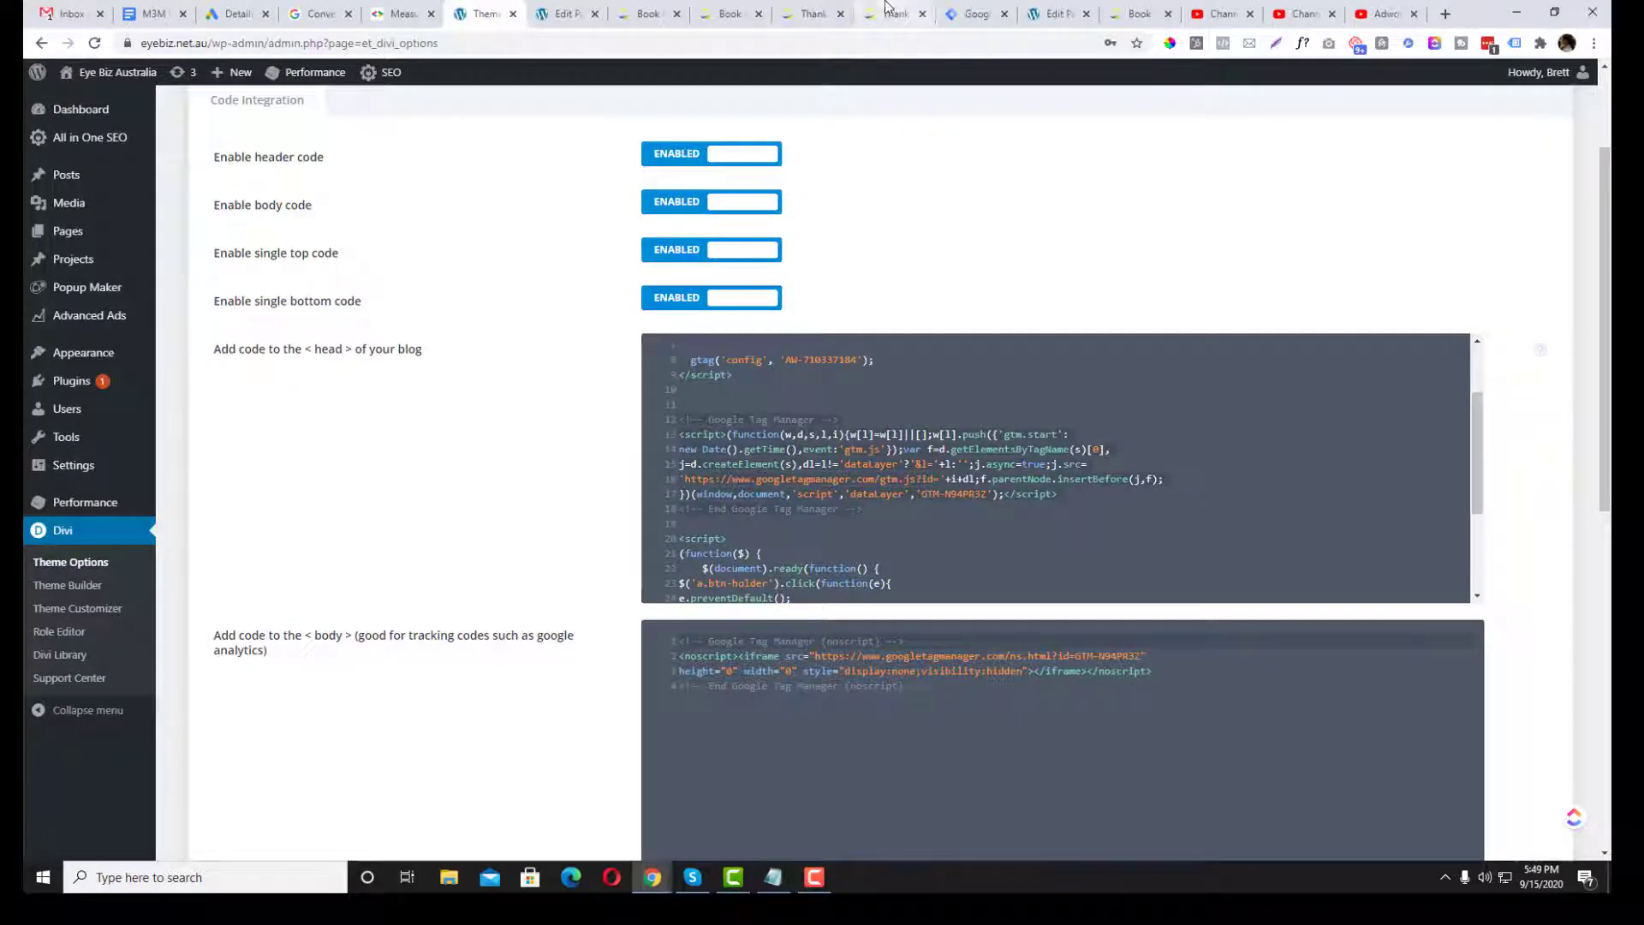
# - Select the Tag Manager body (noscript) snippet and compare it with the body code in the Divi theme options
pyautogui.click(971, 13)
pyautogui.click(362, 443)
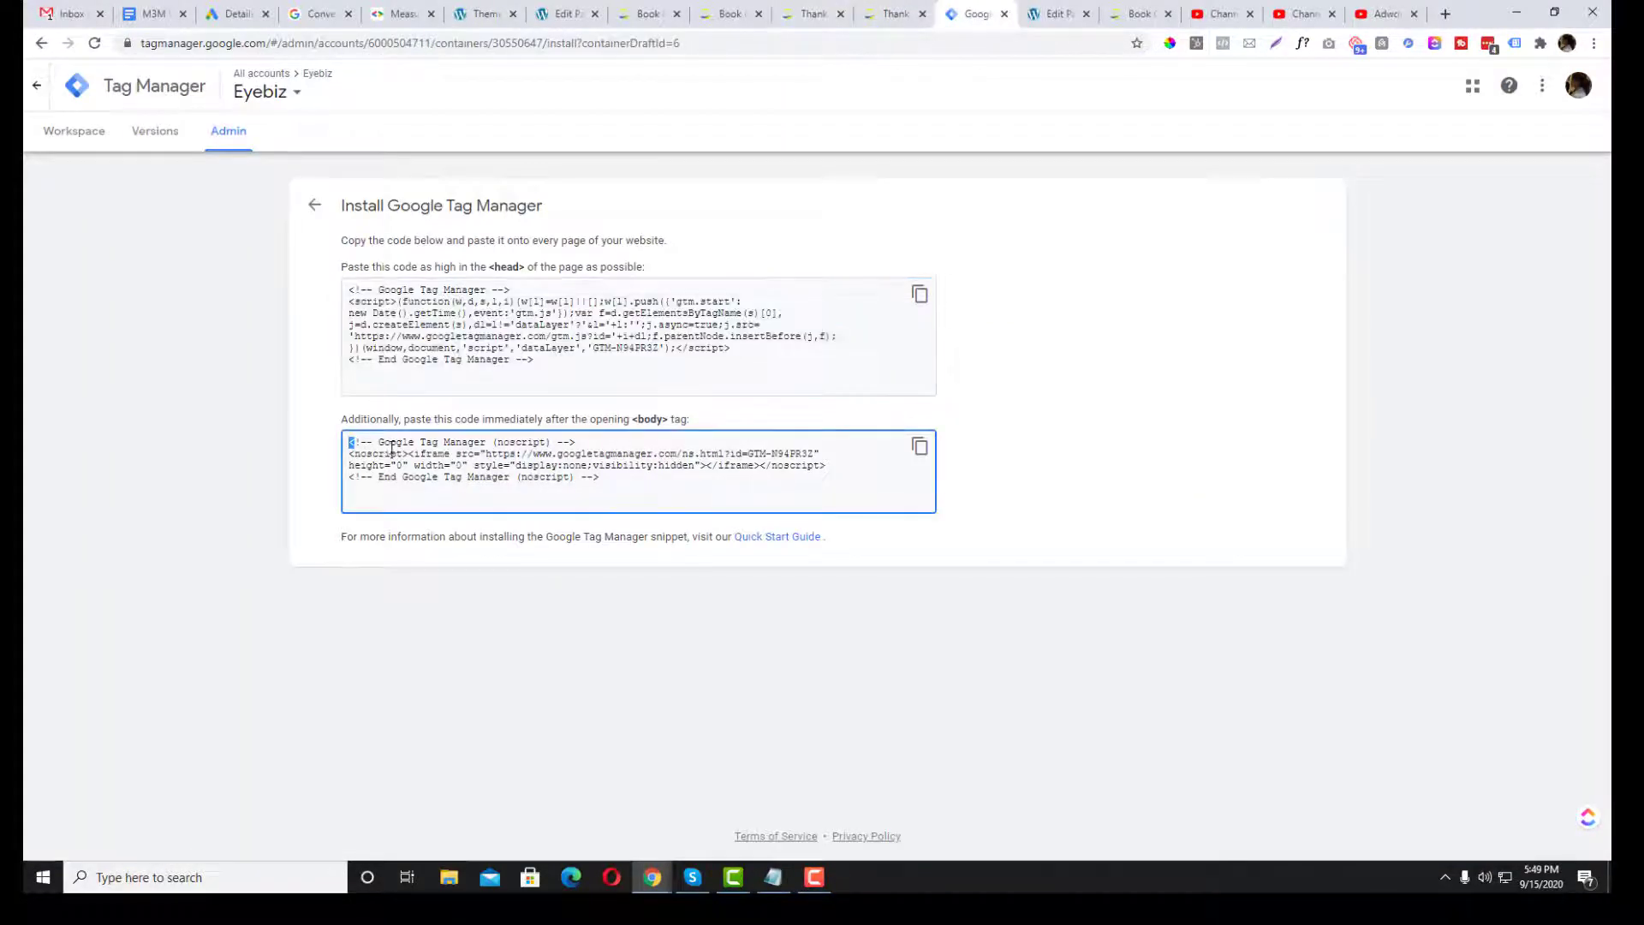
pyautogui.moveTo(349, 442); pyautogui.dragTo(650, 480)
pyautogui.click(504, 12)
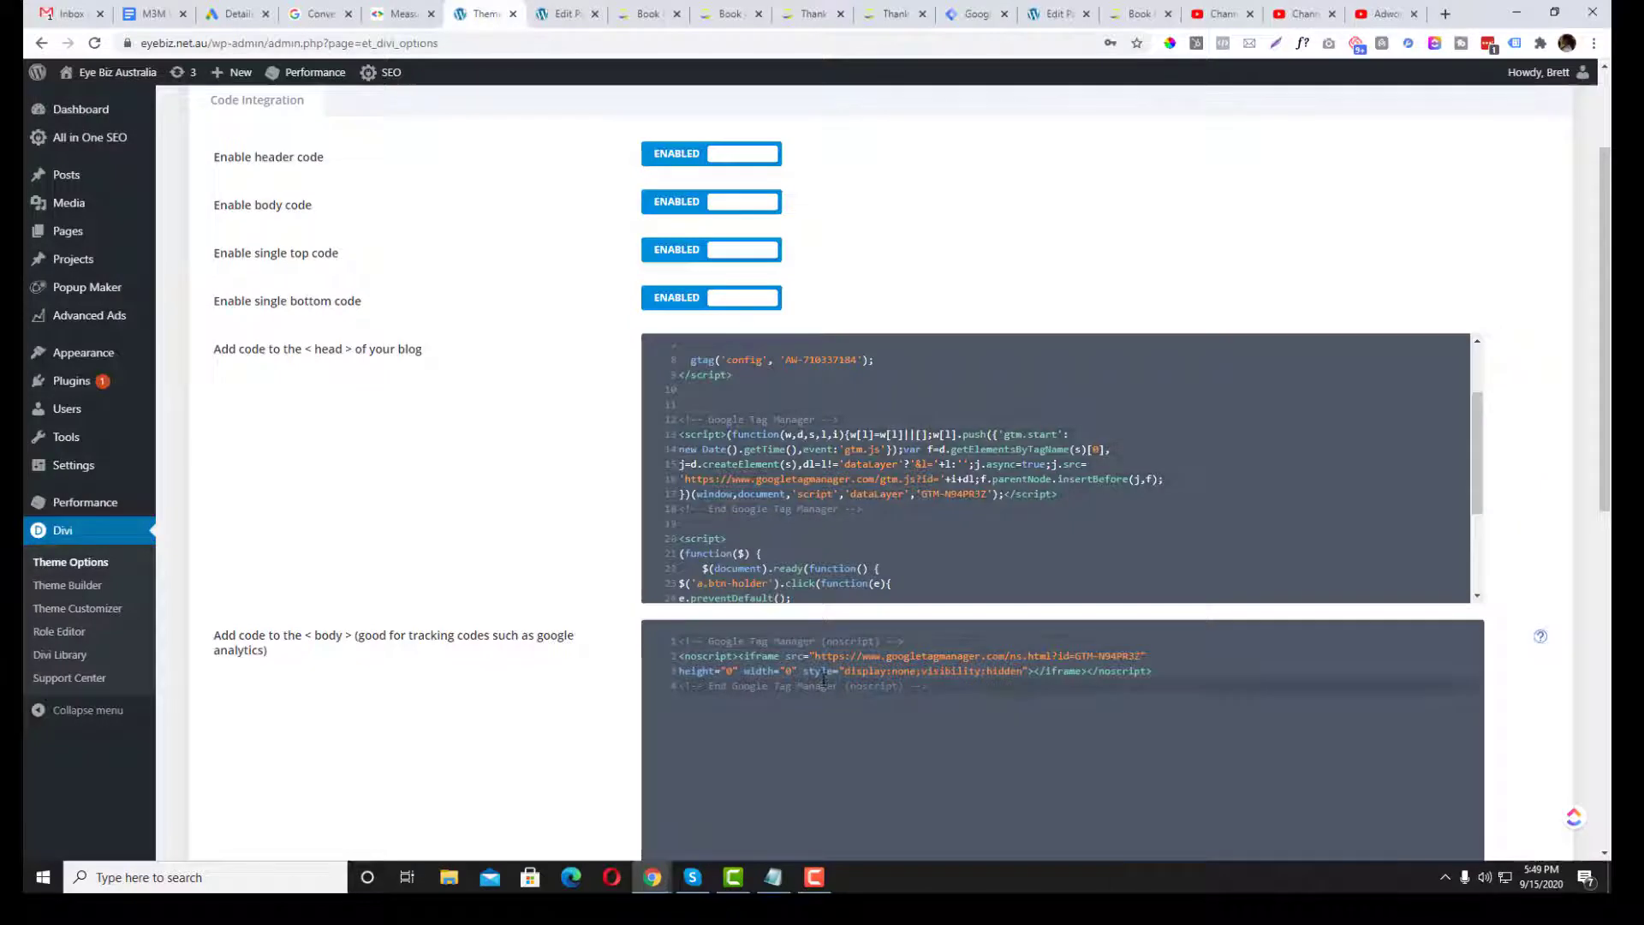
pyautogui.scroll(-4, 803, 514)
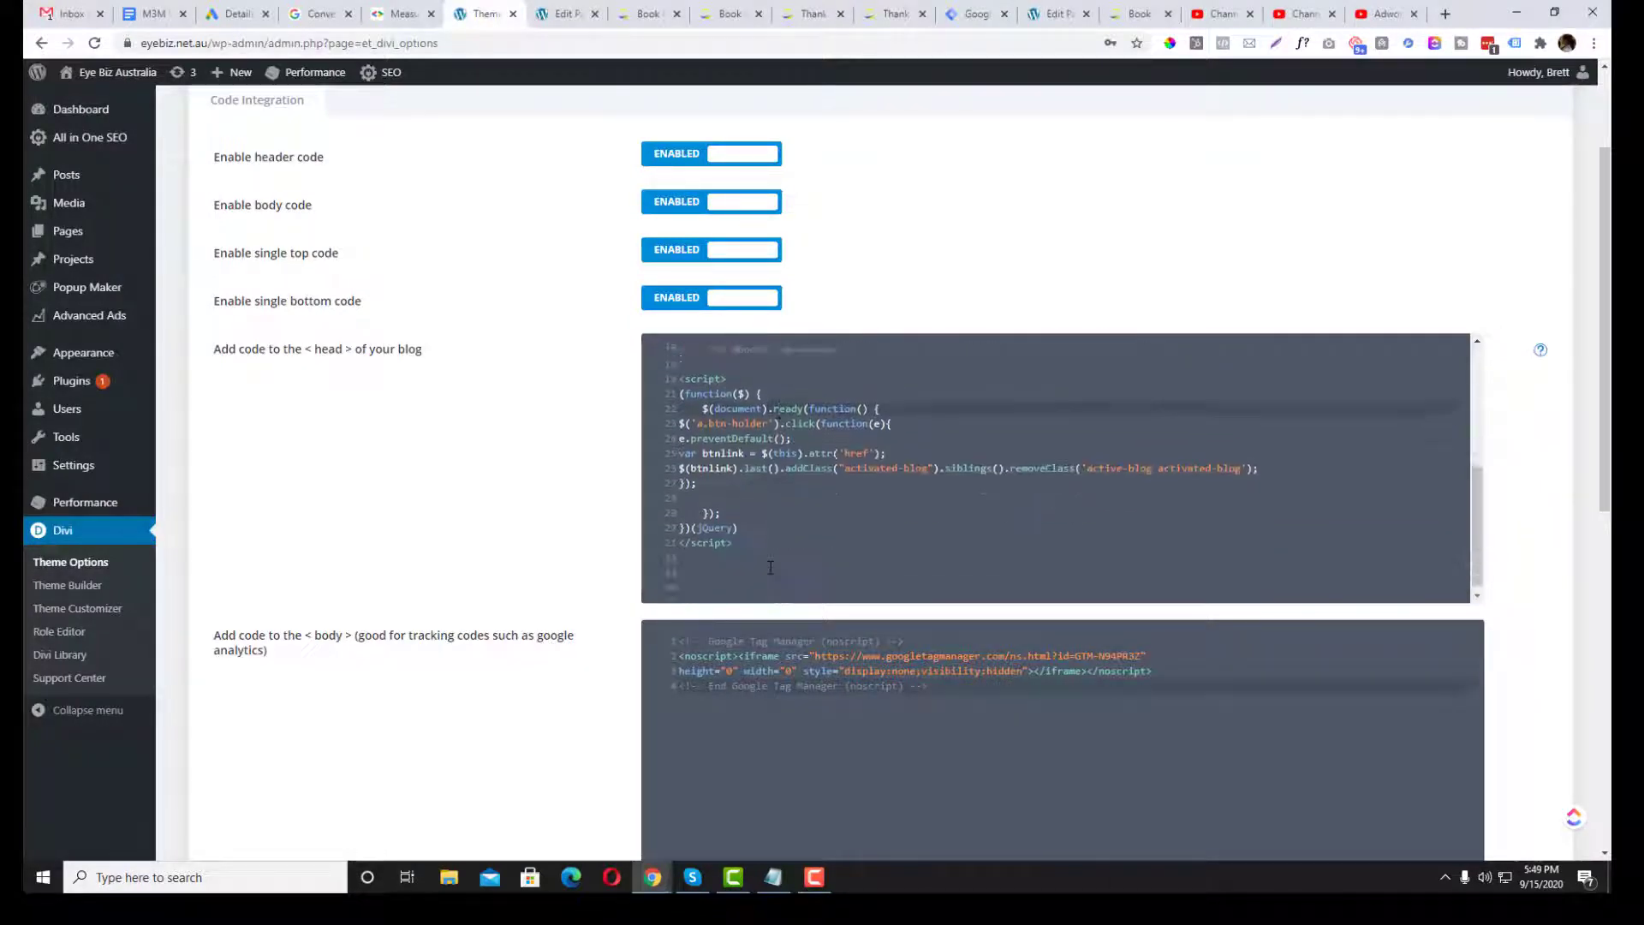
pyautogui.click(779, 462)
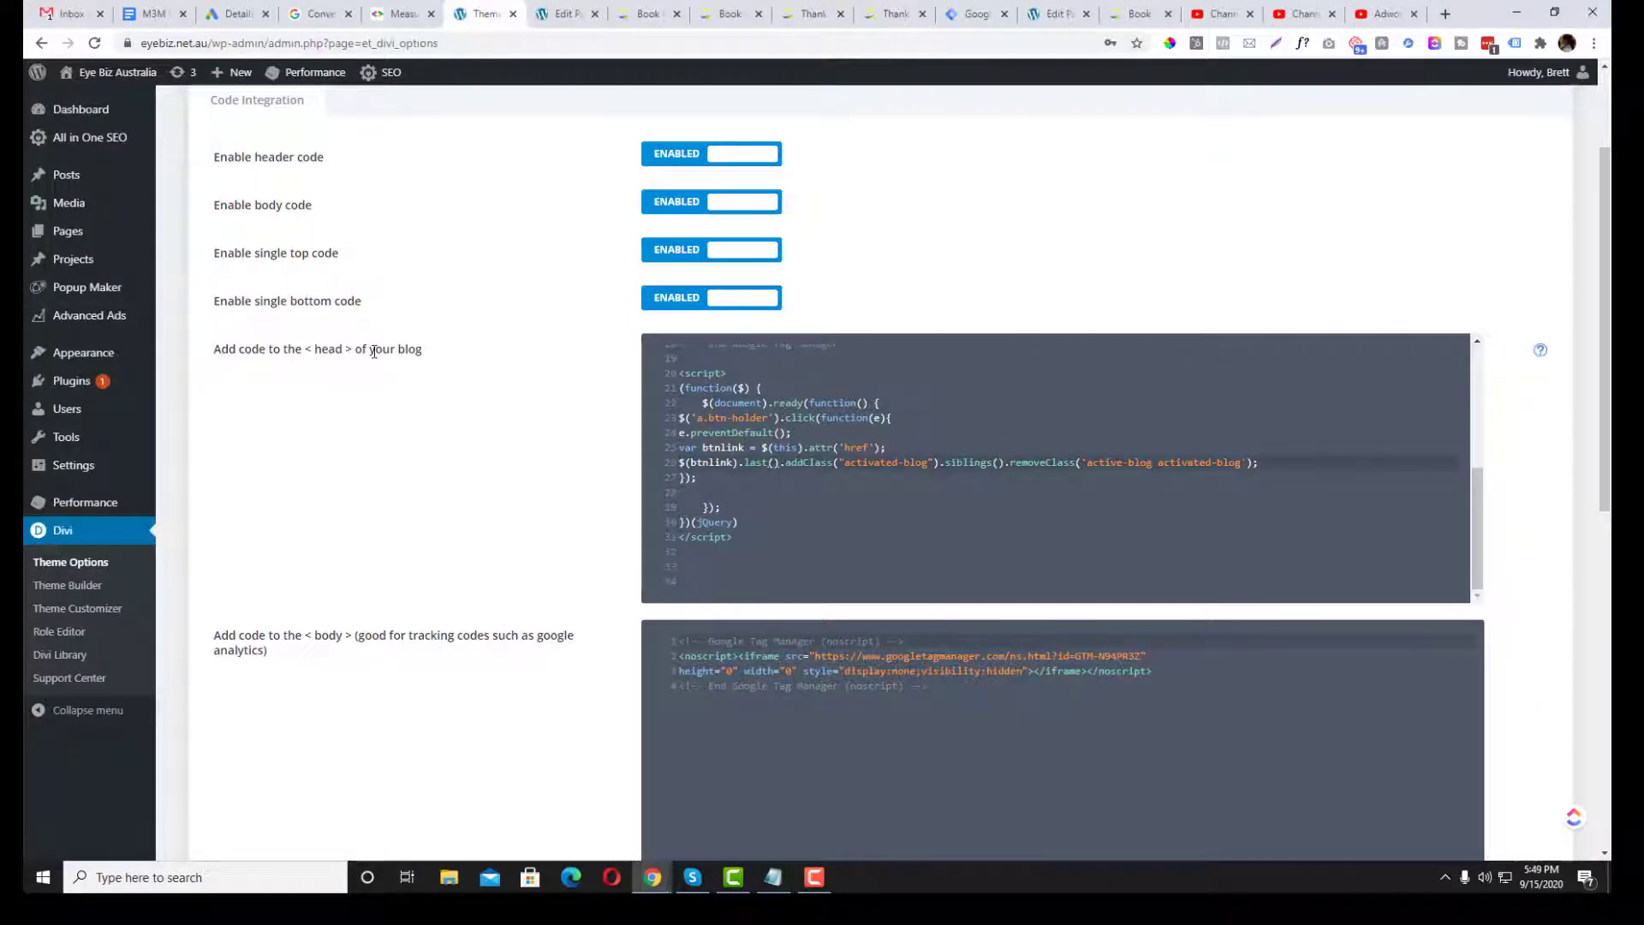
pyautogui.click(760, 675)
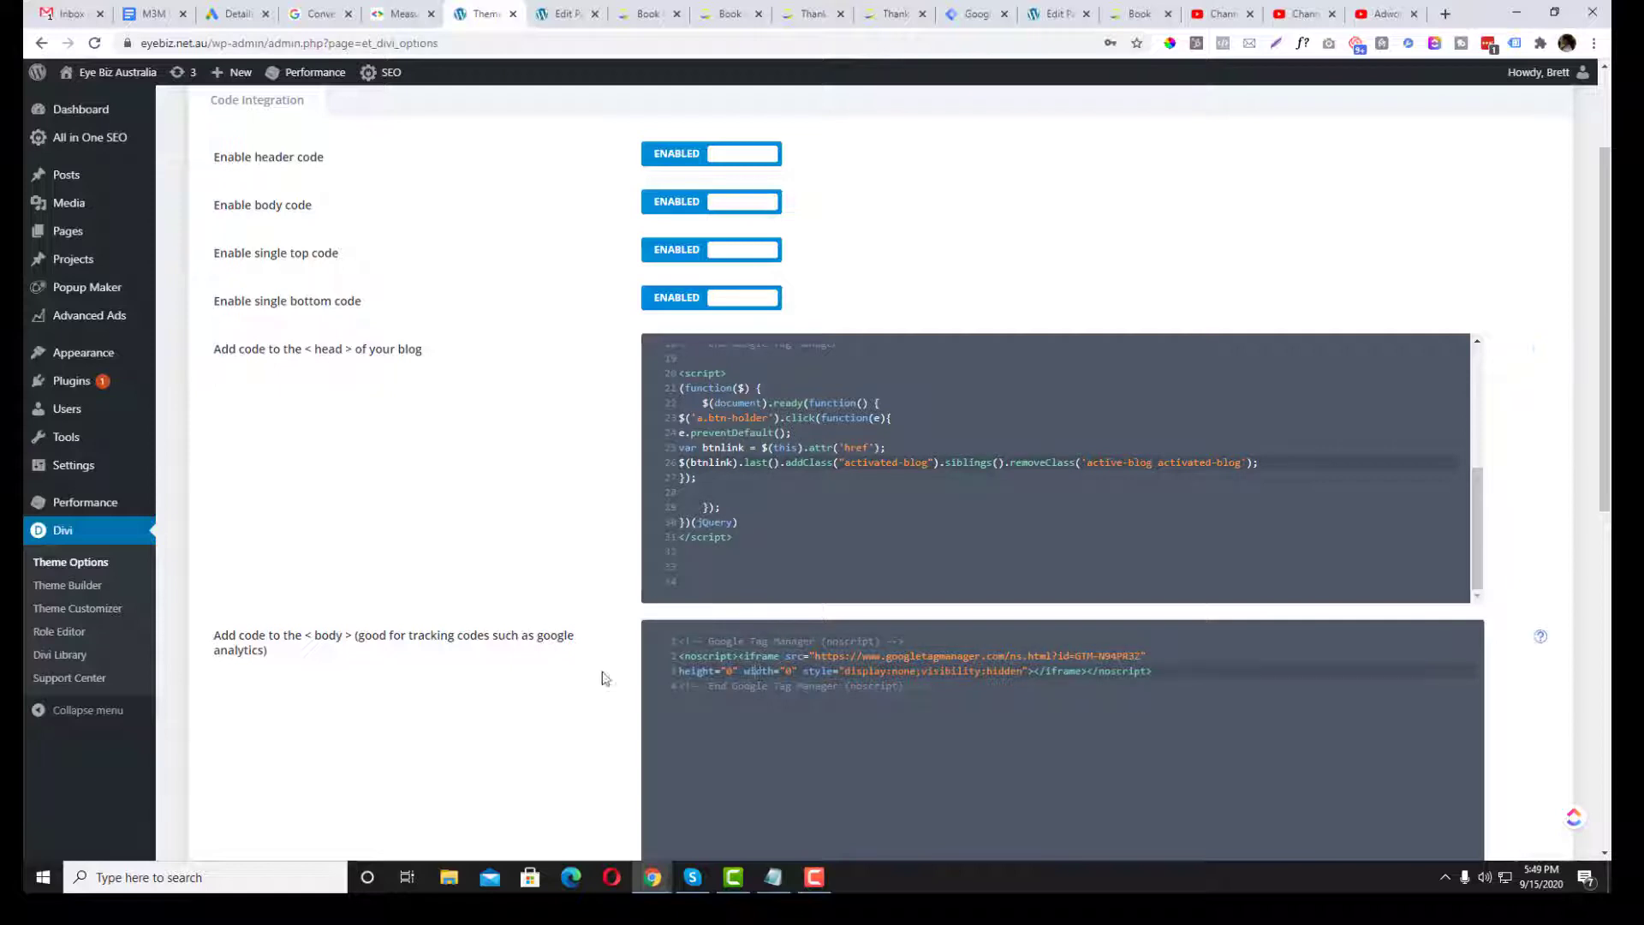
# - Return to the Install Google Tag Manager codes and open the Eyebiz container's workspace overview
pyautogui.click(941, 10)
pyautogui.click(564, 352)
pyautogui.click(532, 431)
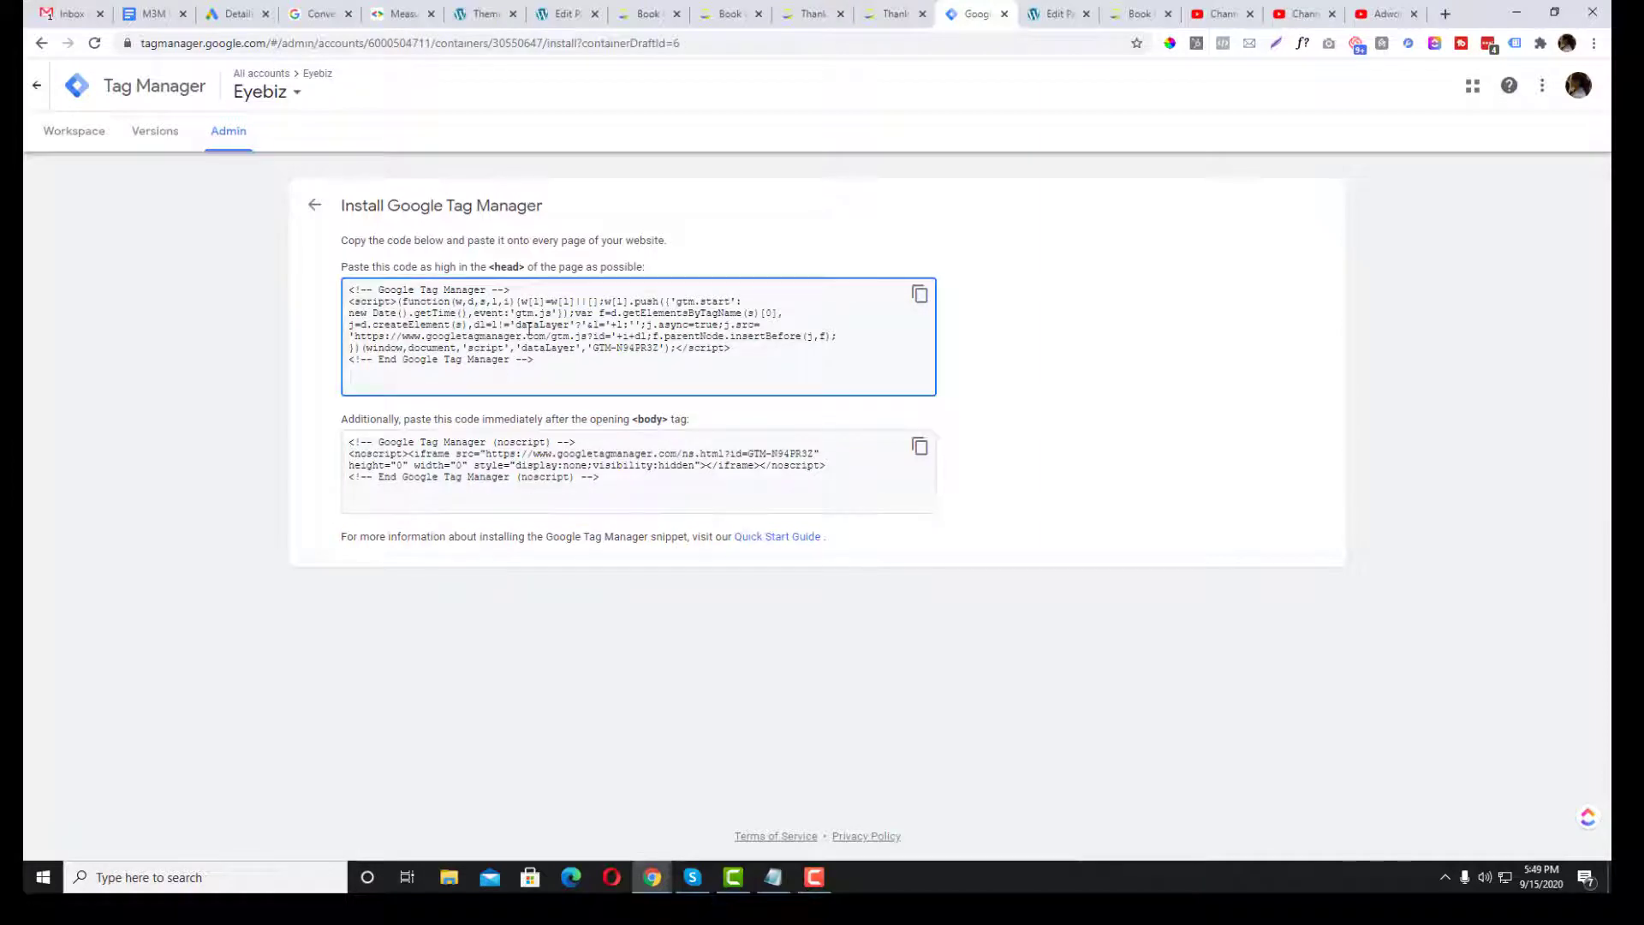
pyautogui.click(74, 131)
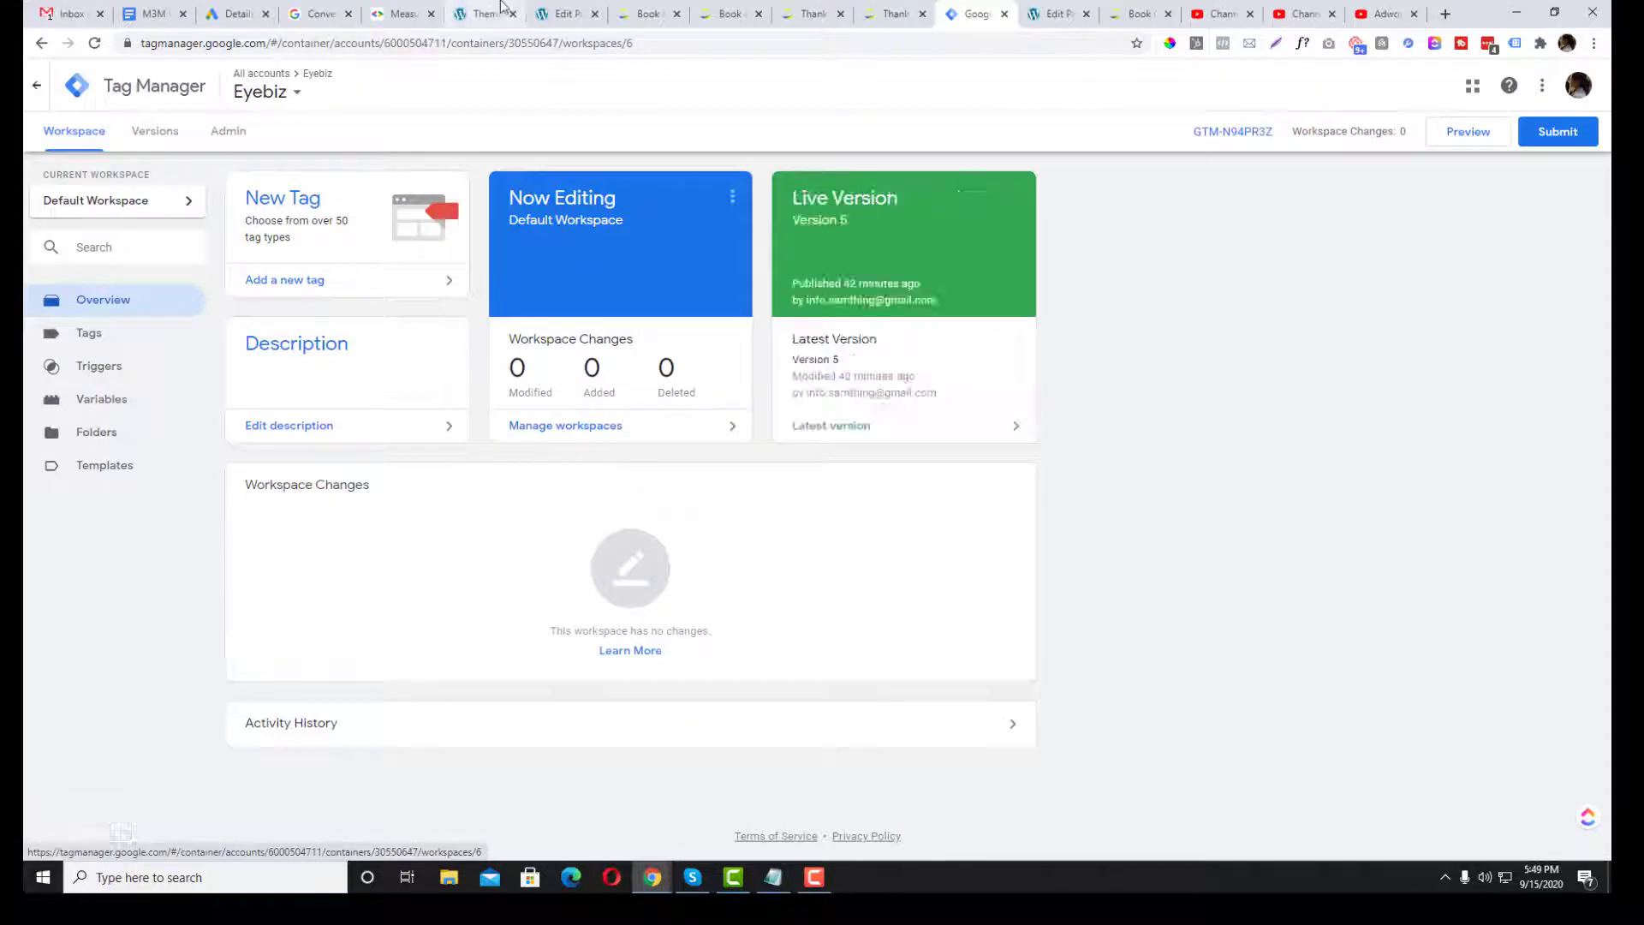
# - Review the Tag Manager and global site tag scripts in the head code of the Divi theme options
pyautogui.click(483, 13)
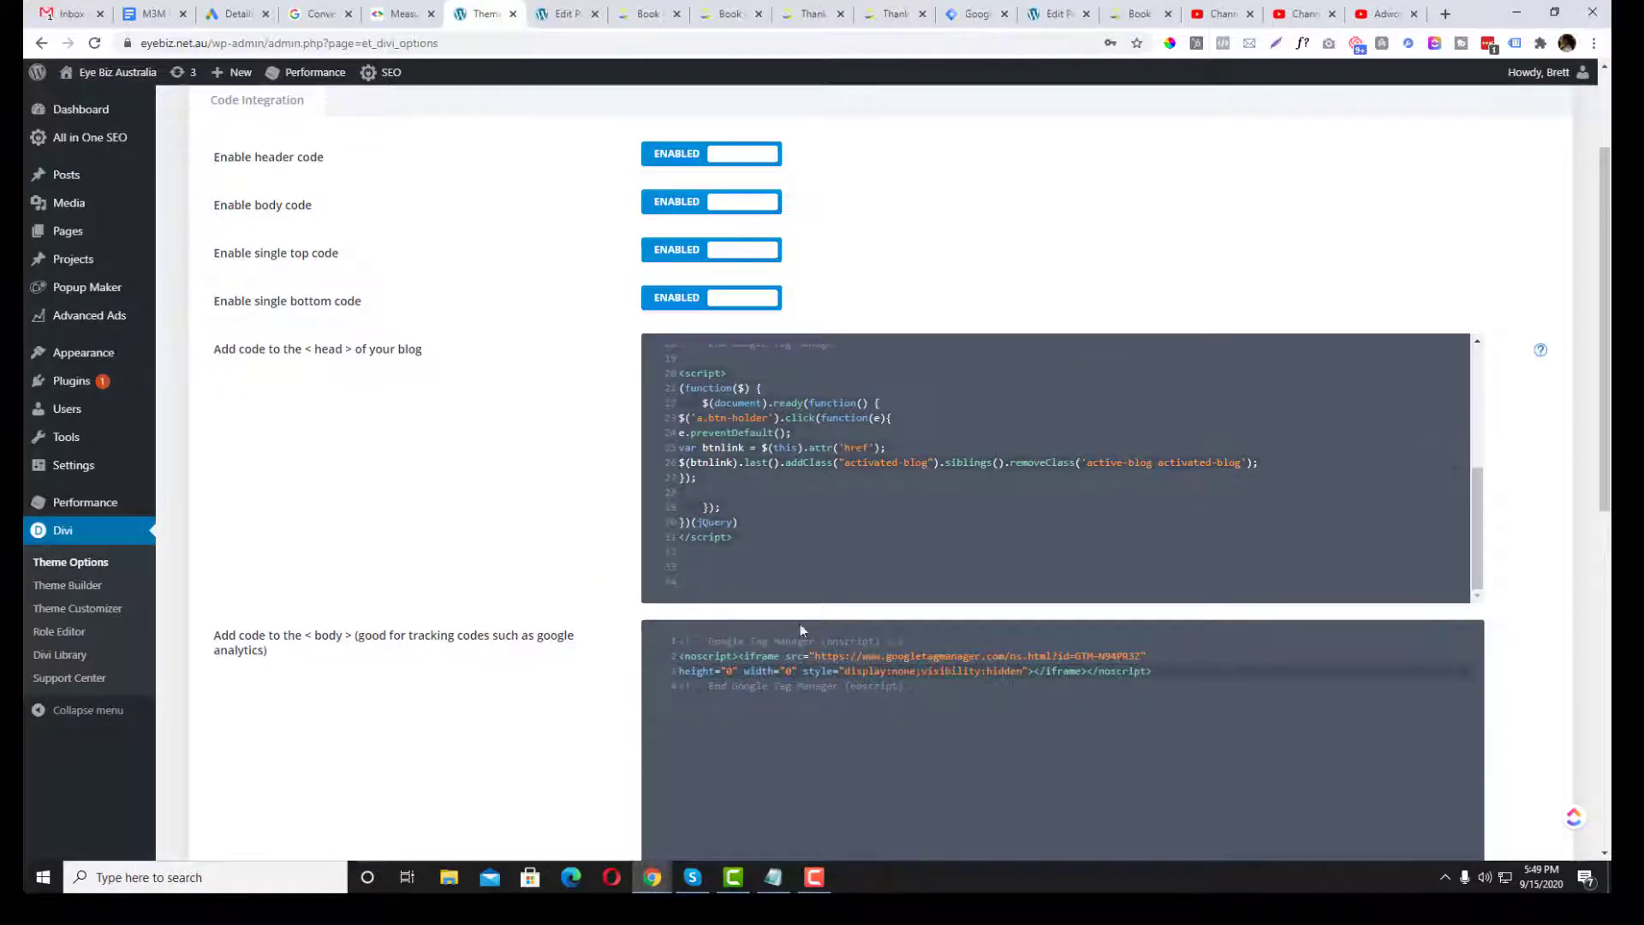
pyautogui.scroll(3, 707, 430)
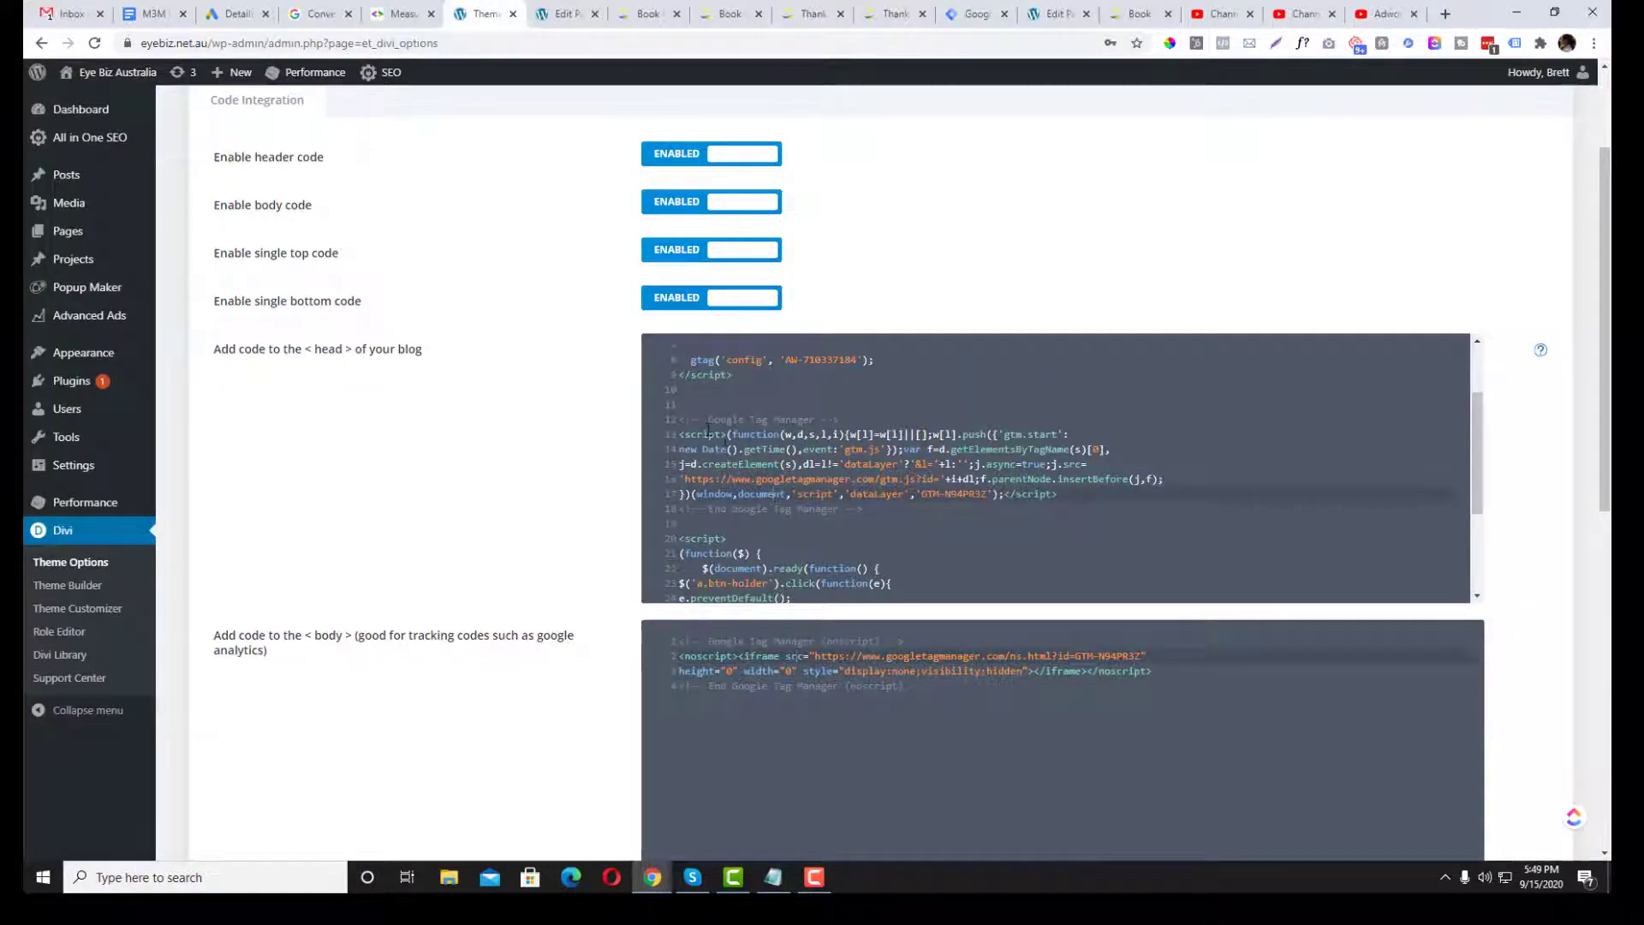
pyautogui.scroll(2, 707, 428)
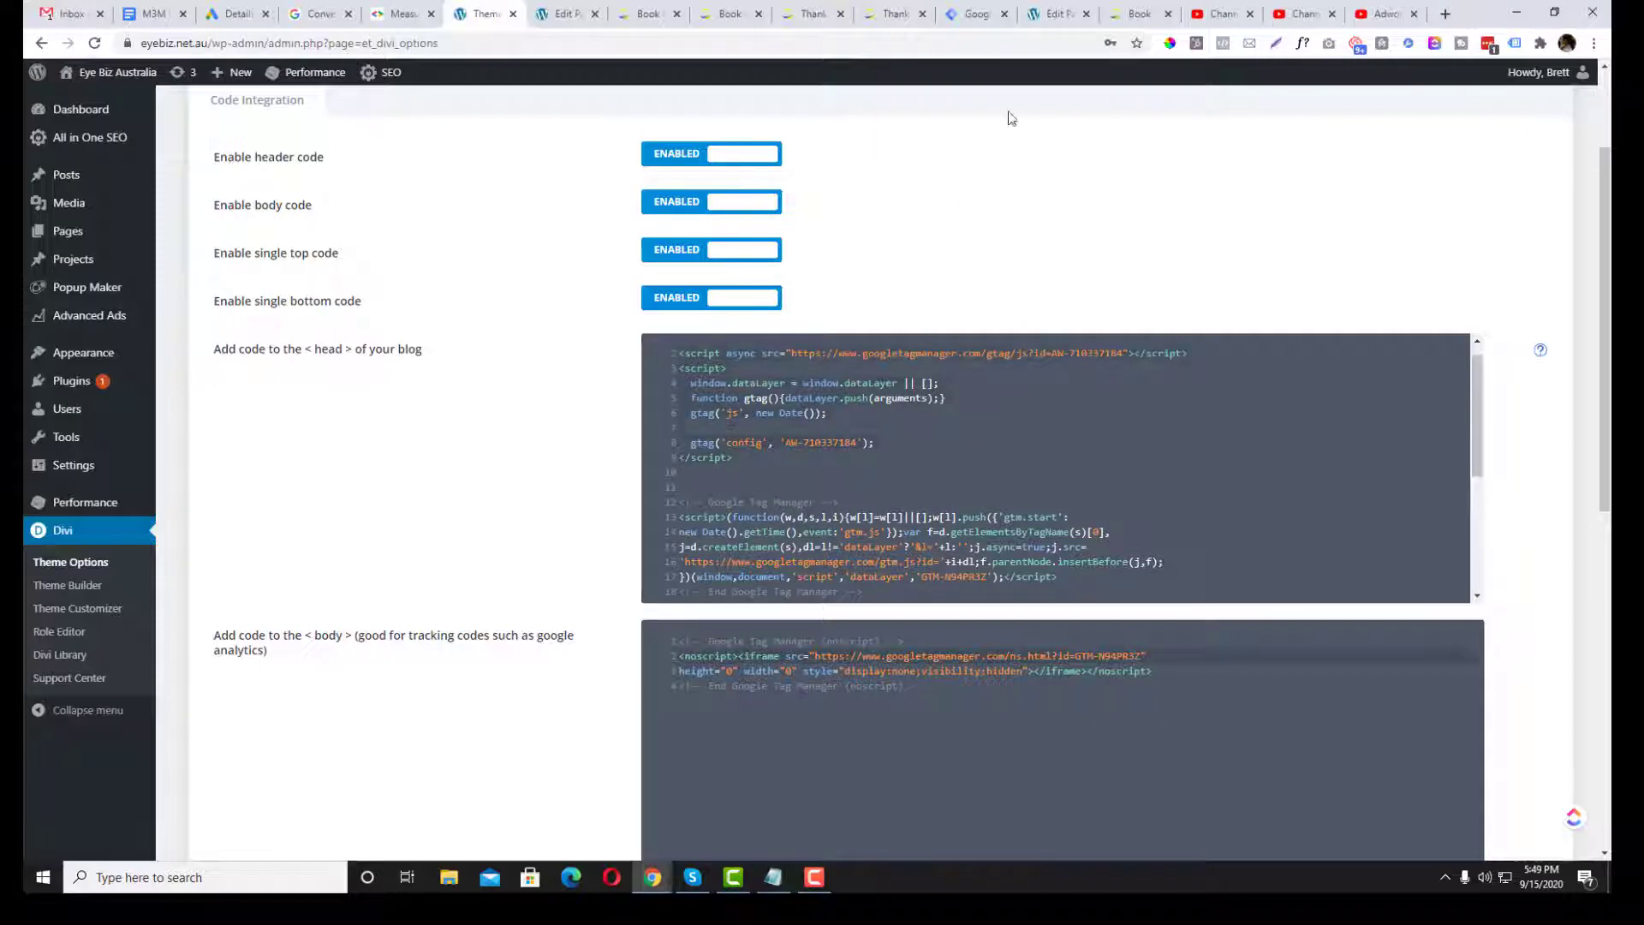
# - Search Google for "google tag manager extension" and open Tag Assistant (by Google) in the Chrome Web Store
pyautogui.click(976, 14)
pyautogui.click(895, 14)
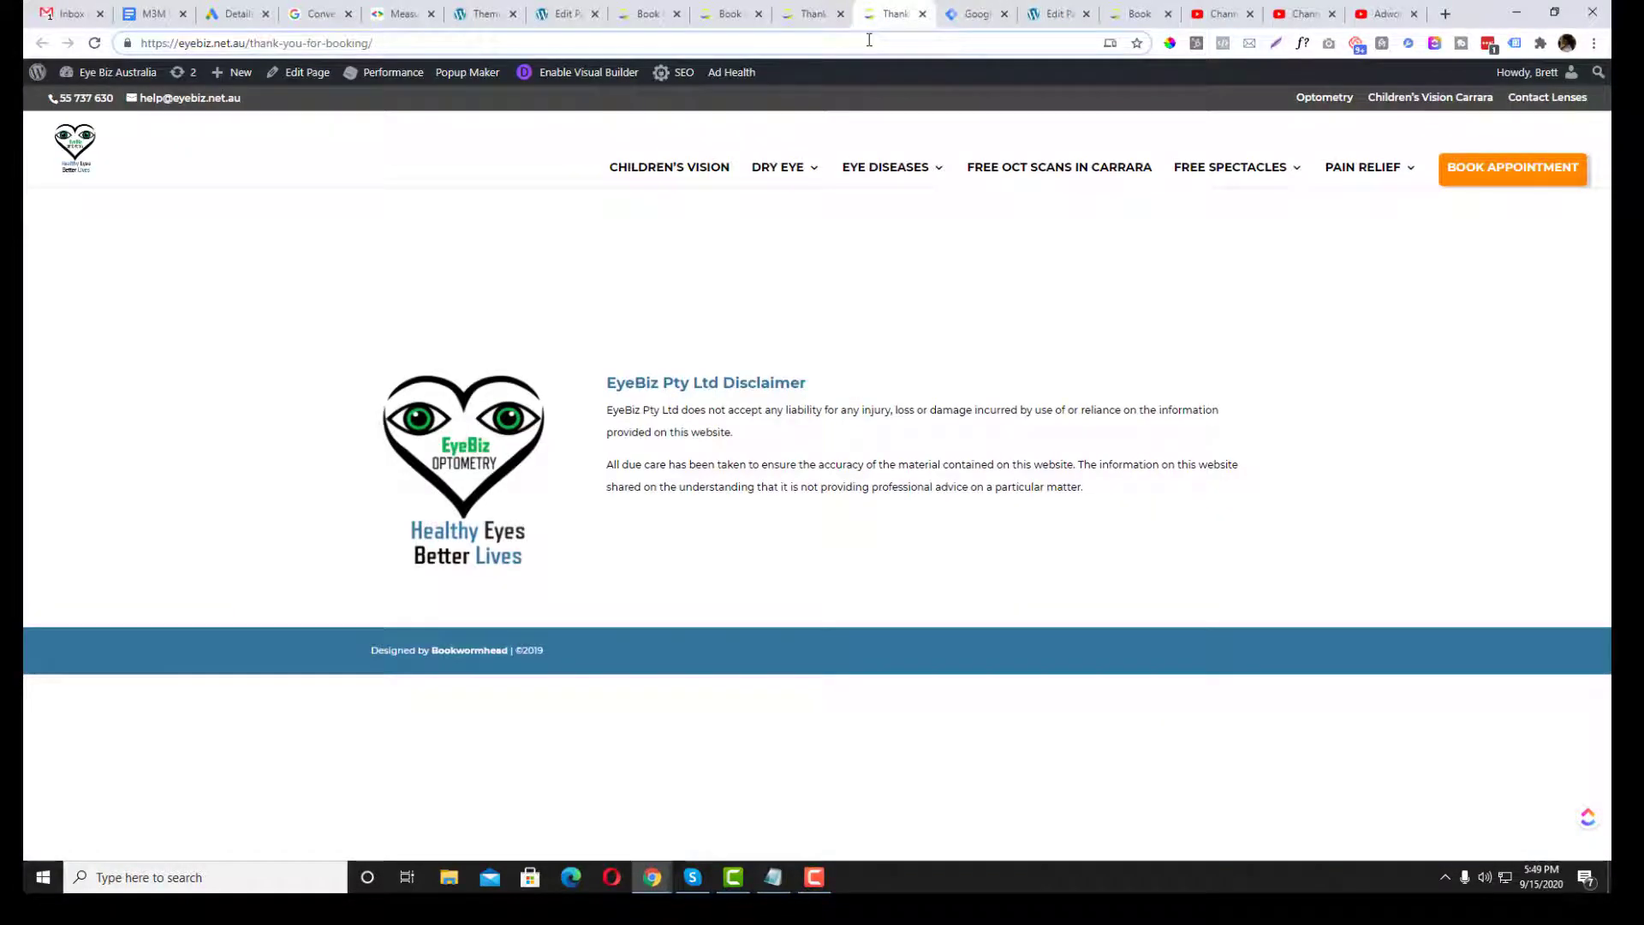
pyautogui.click(963, 14)
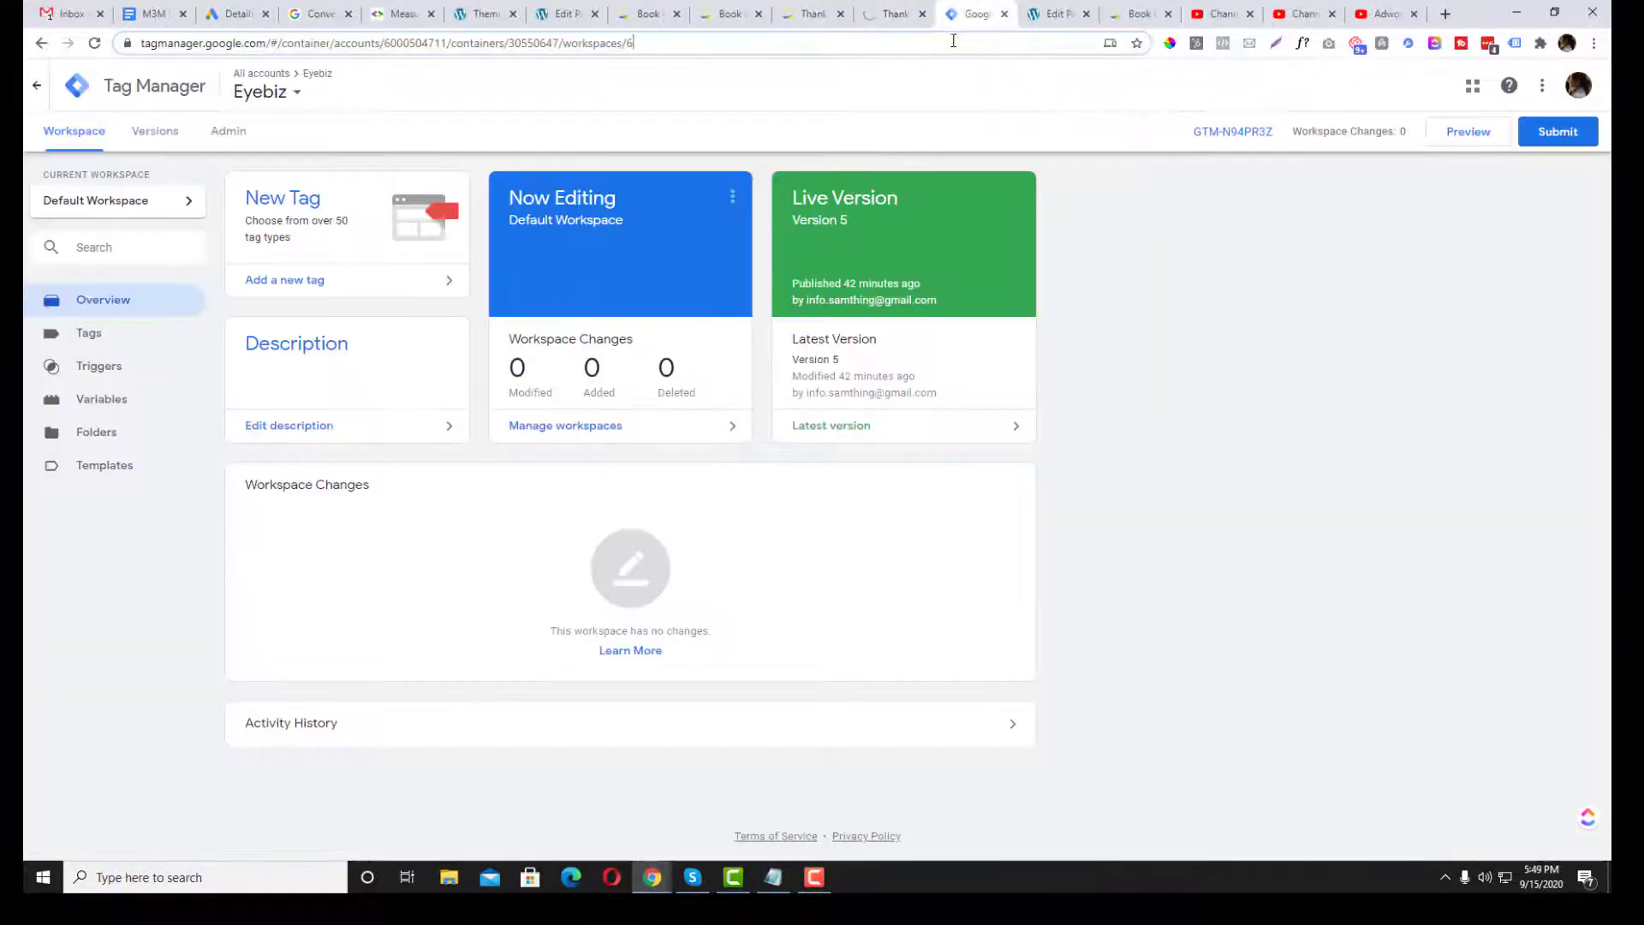
pyautogui.click(953, 40)
pyautogui.write('gogoe')
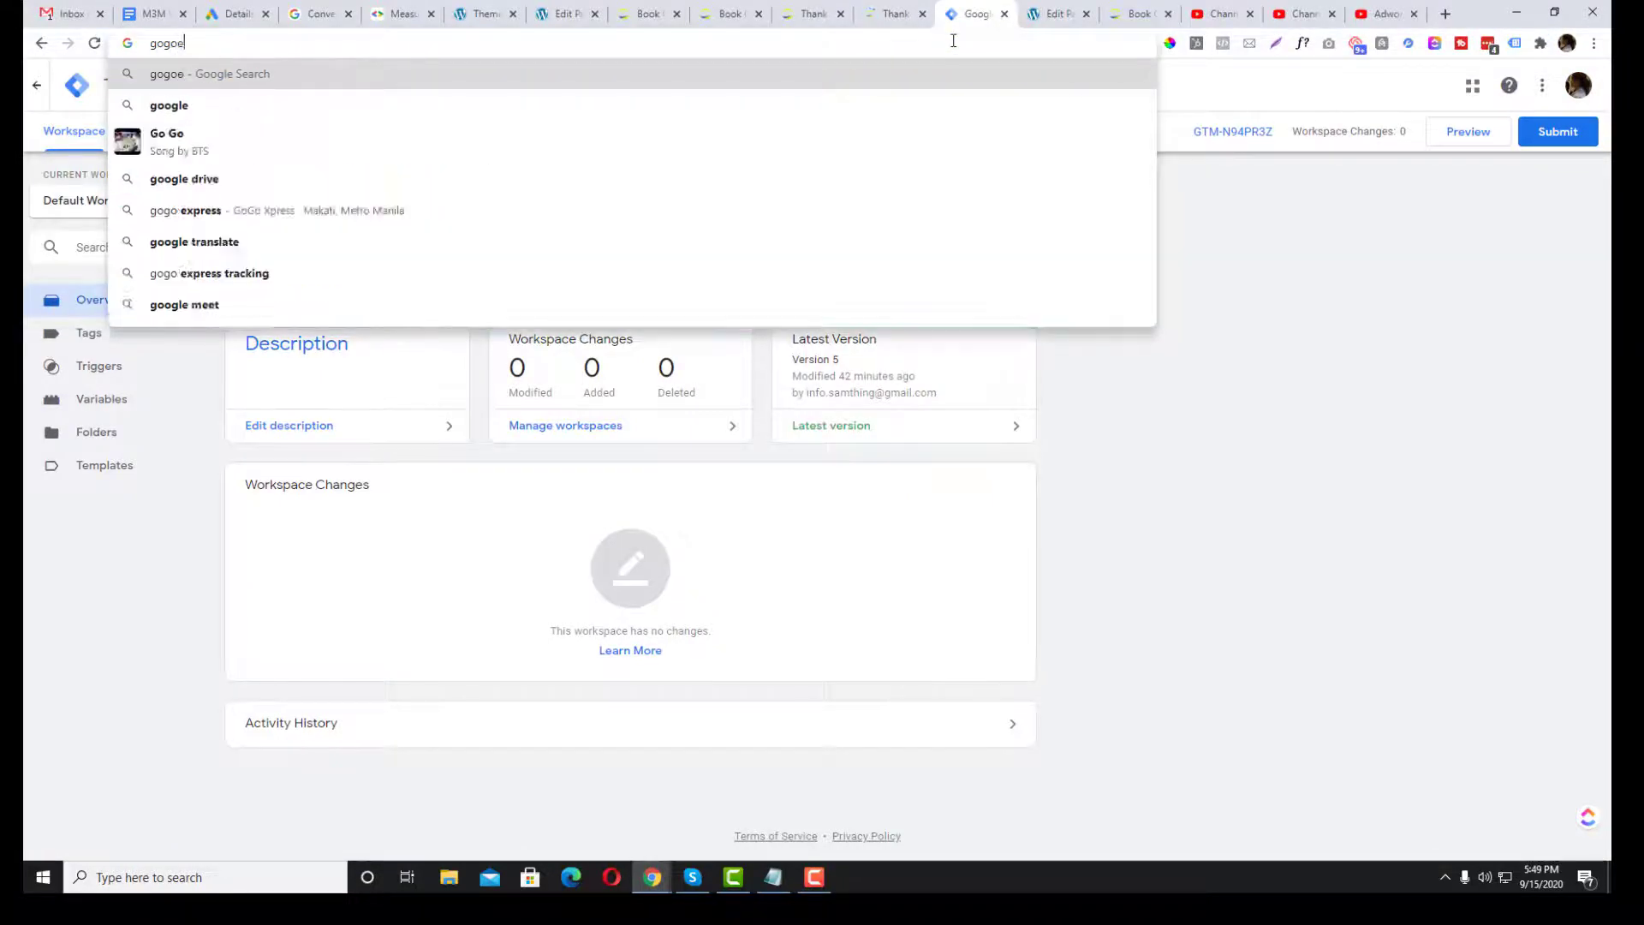
pyautogui.press('BackSpace')
pyautogui.press('BackSpace')
pyautogui.press('BackSpace')
pyautogui.write('ogle tag manager')
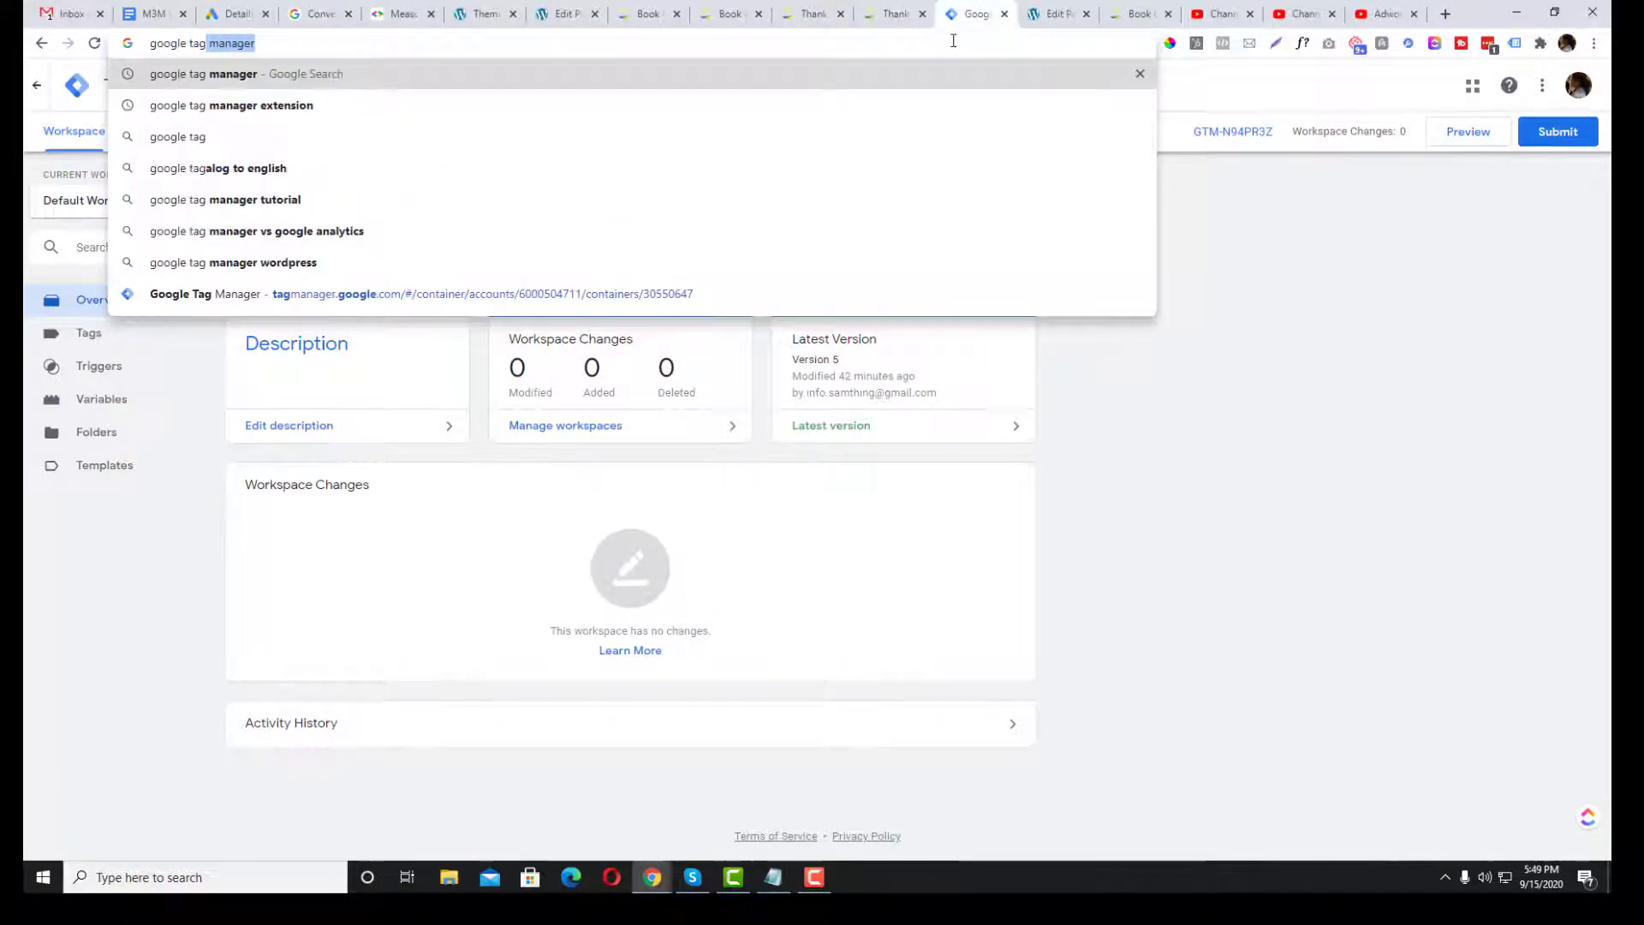
pyautogui.click(608, 107)
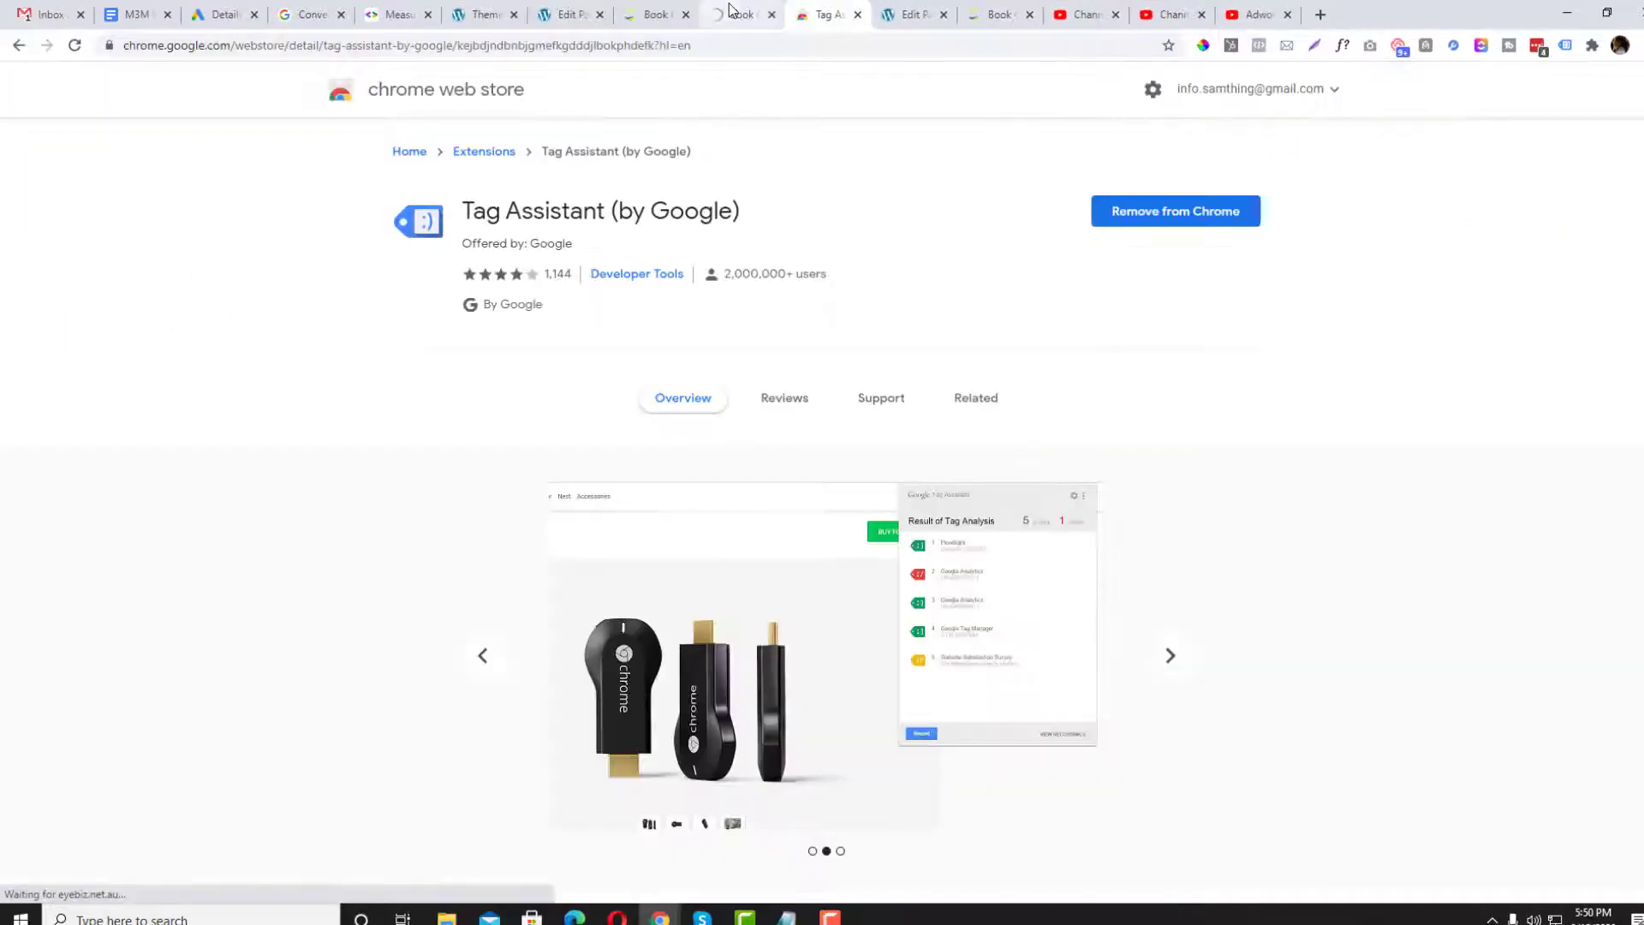
# - Enable Tag Assistant on the Book Online page, start a recording, reload the page and display the tag analysis
pyautogui.click(729, 12)
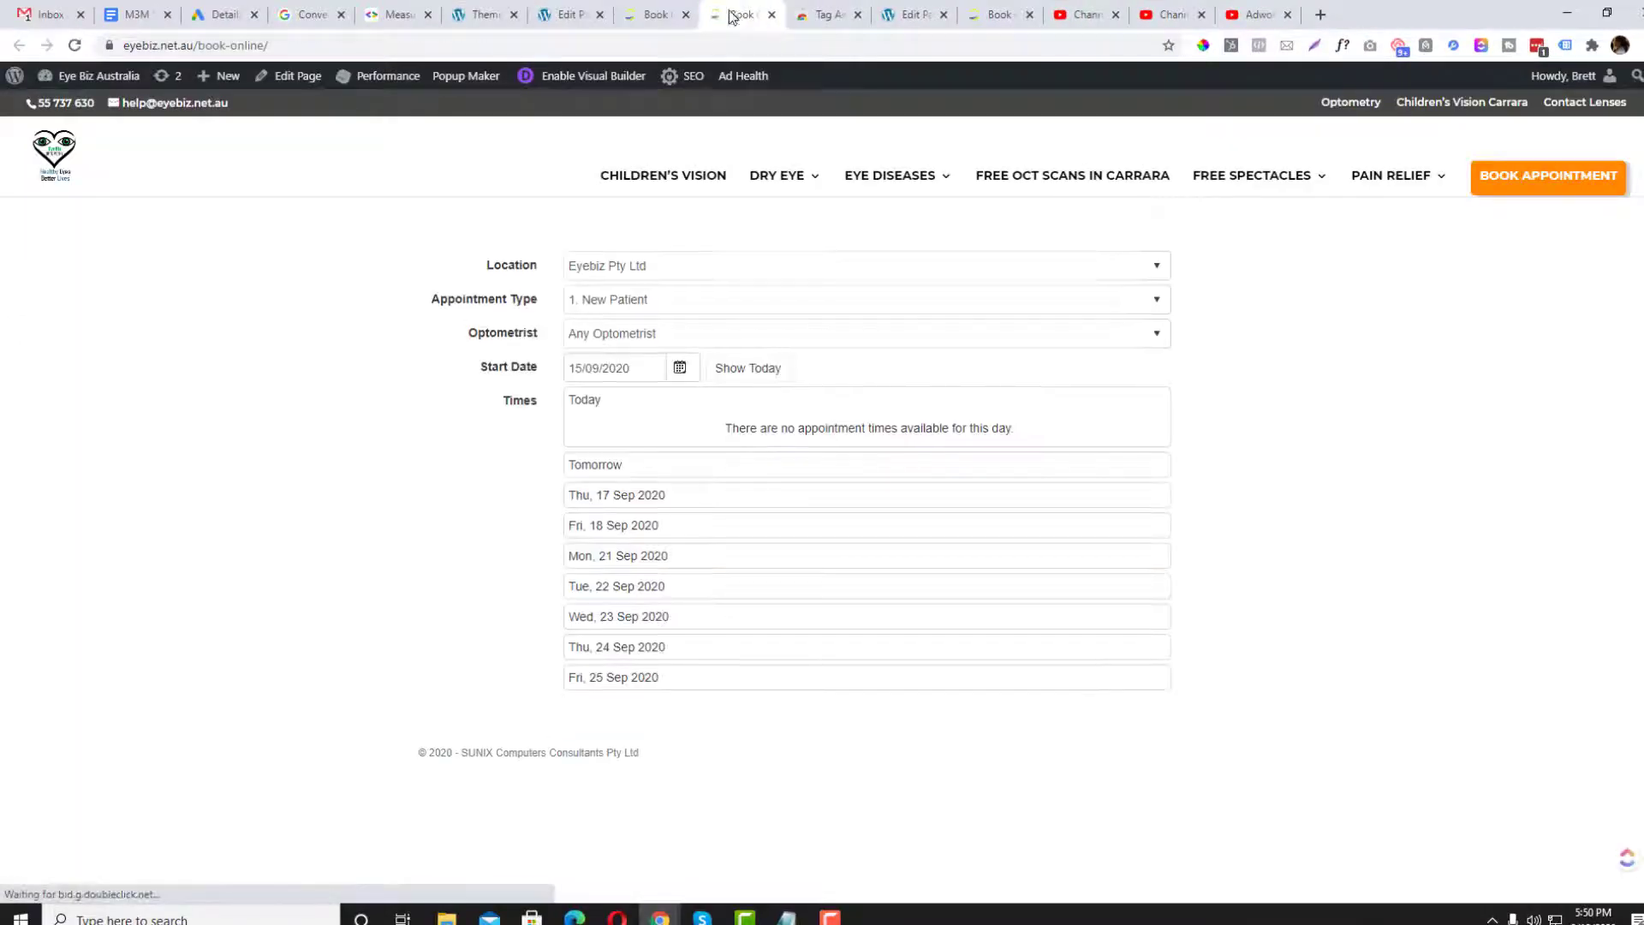
pyautogui.click(1565, 46)
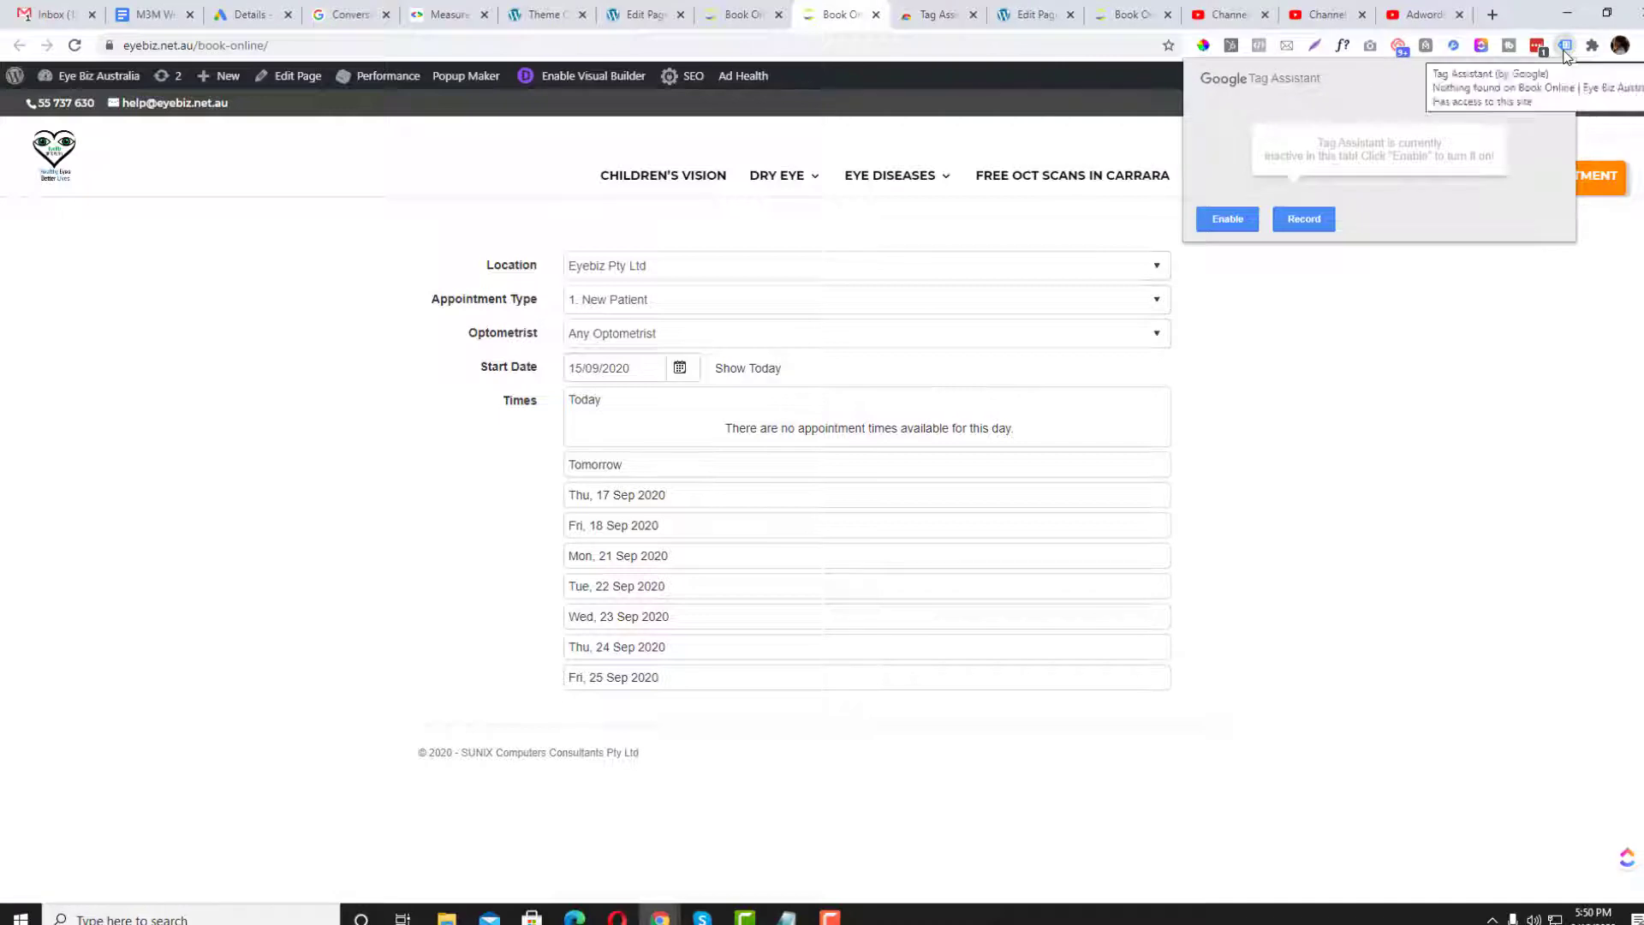
pyautogui.click(1233, 219)
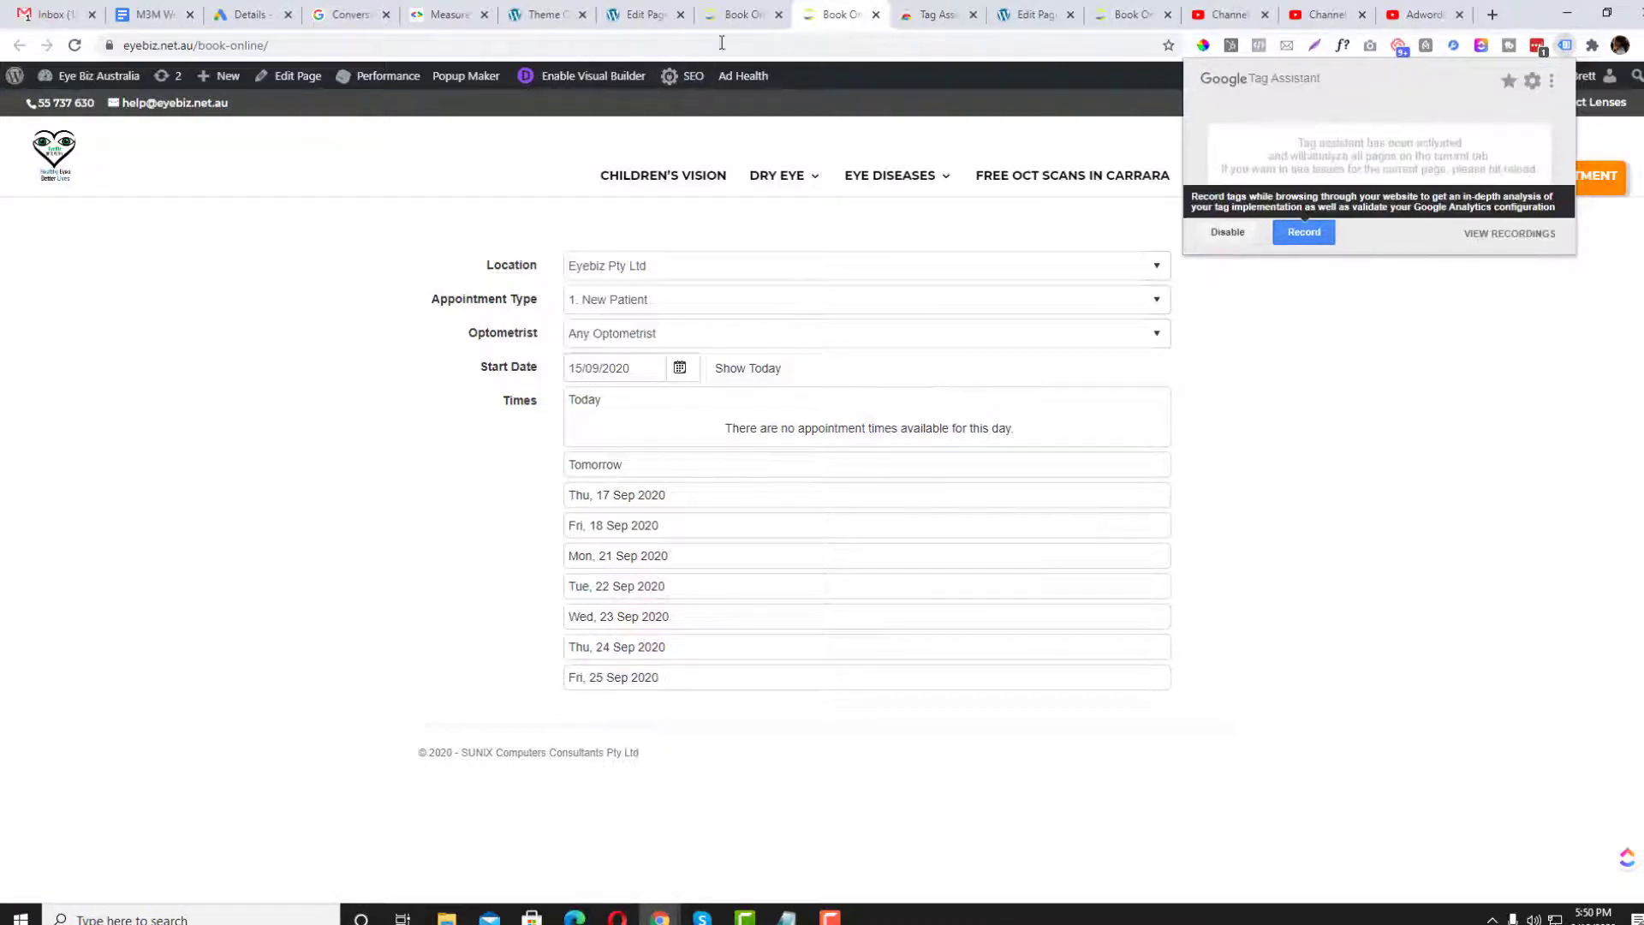
pyautogui.click(1304, 232)
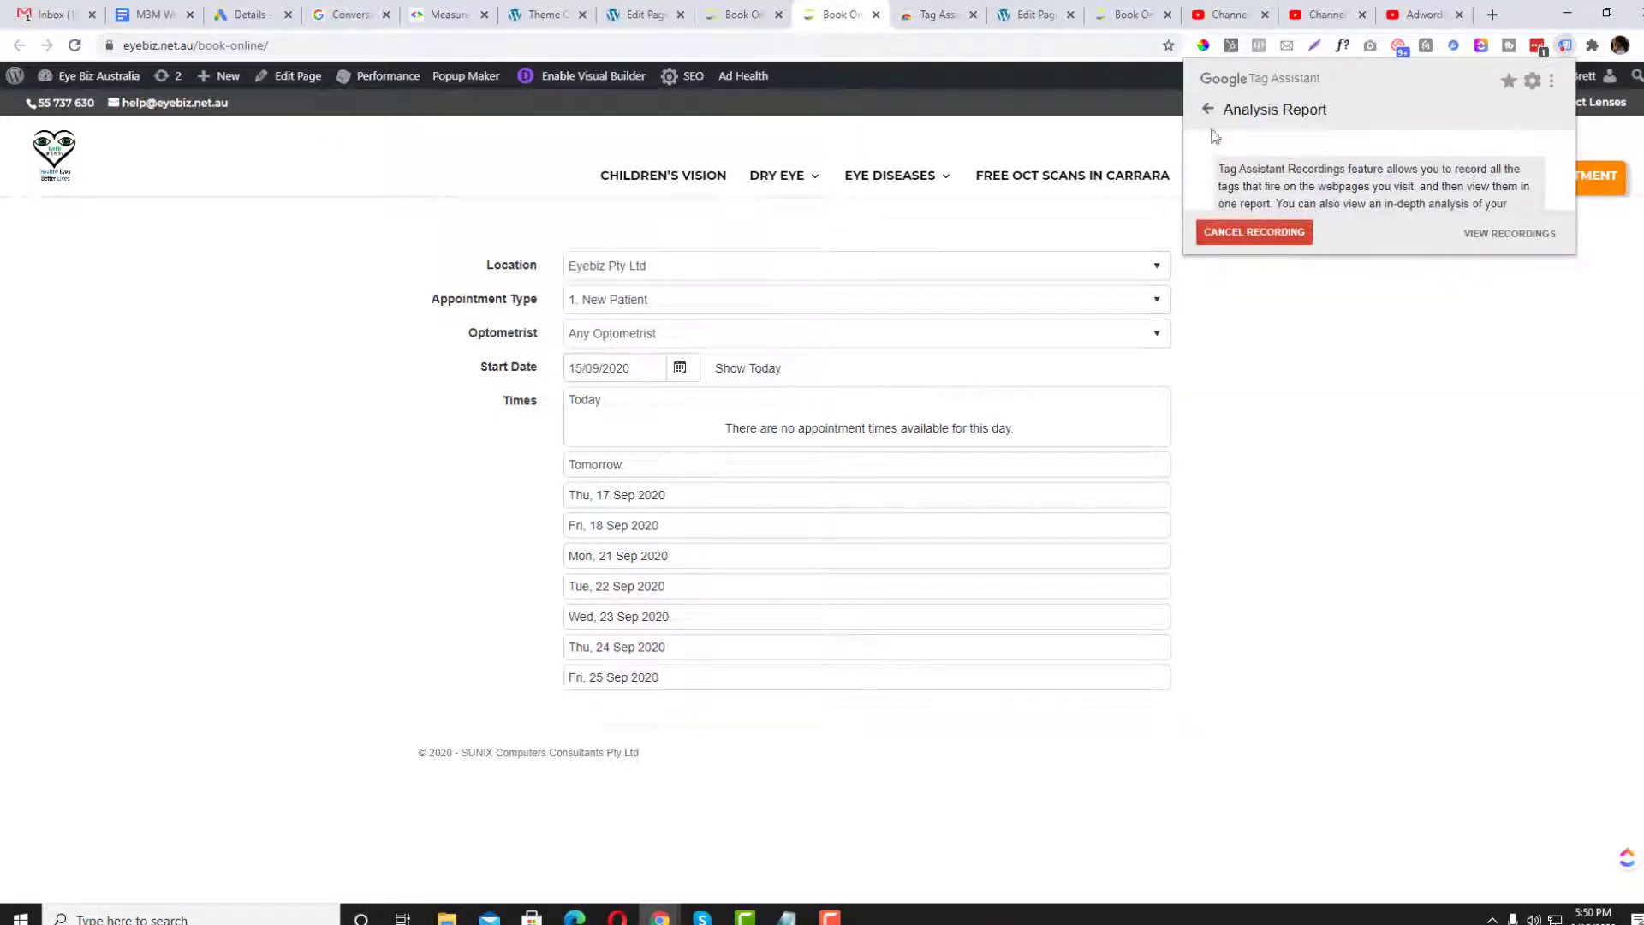
pyautogui.click(612, 39)
pyautogui.press('Return')
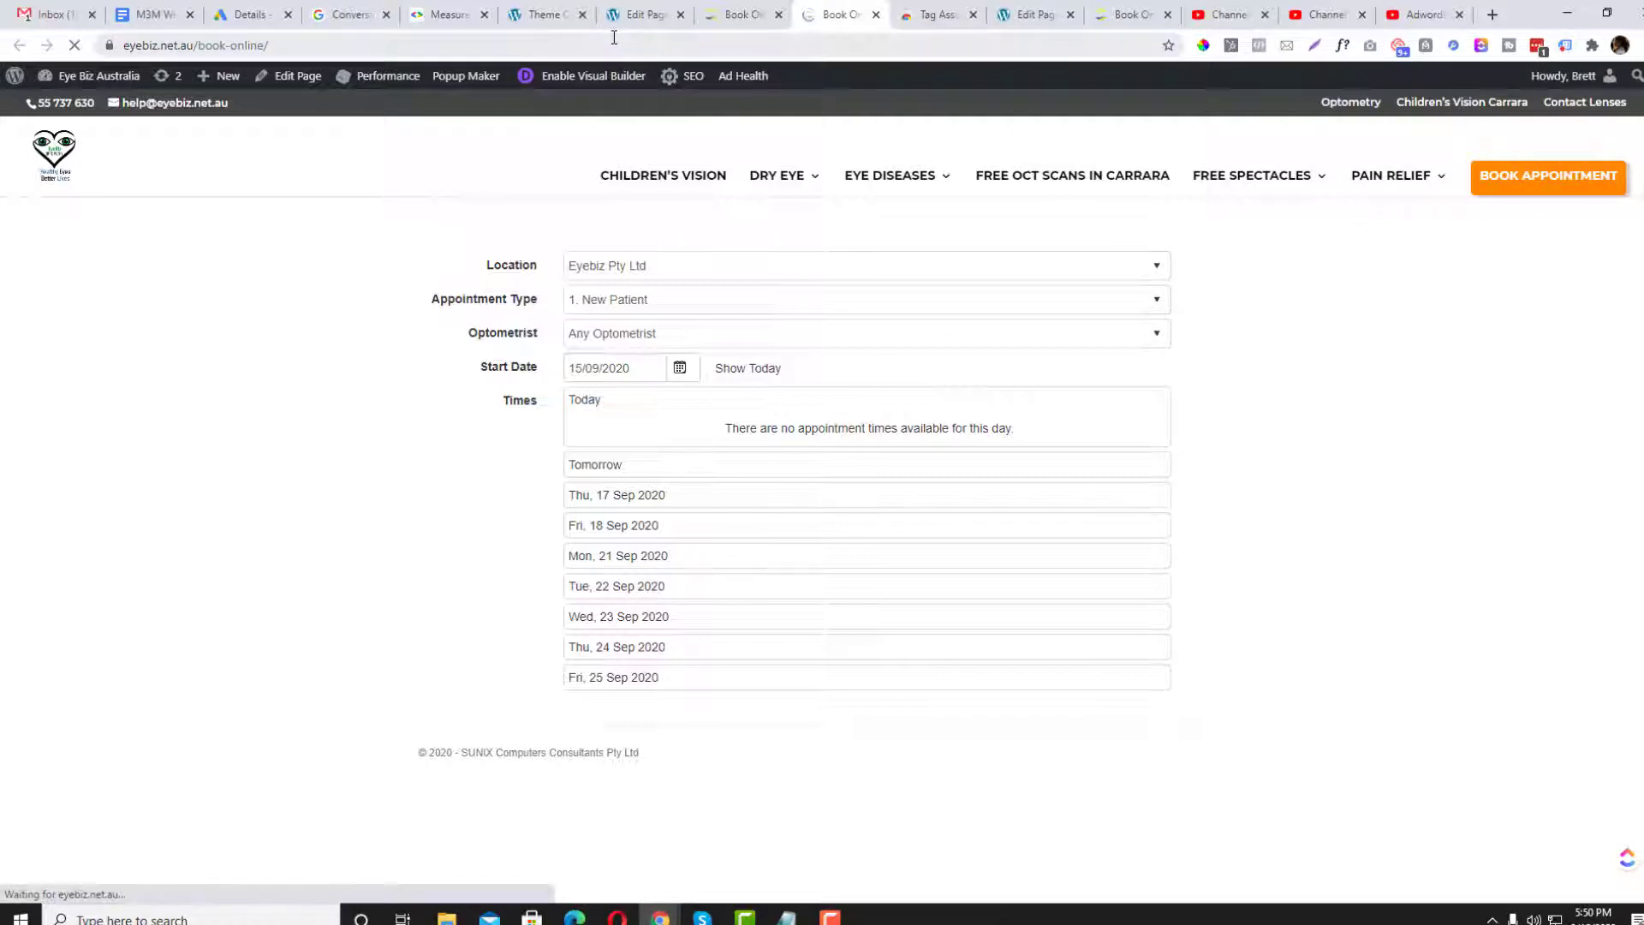
pyautogui.click(1565, 45)
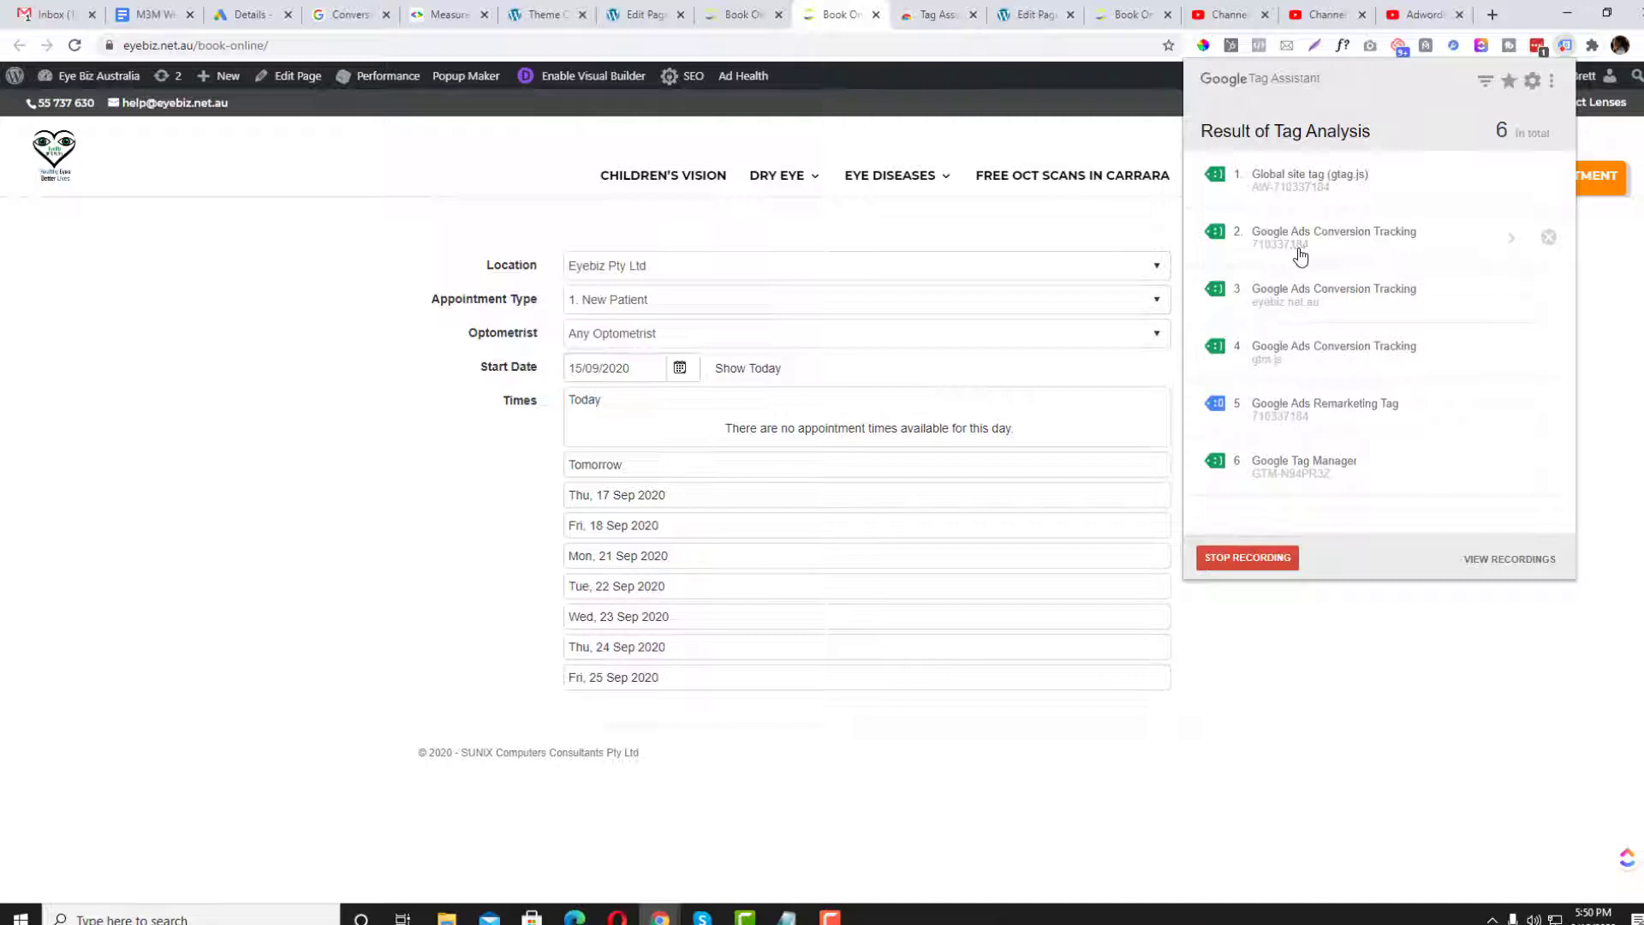
# - Examine the Tag Assistant results alongside the Book Online page and revisit the extension's Chrome Web Store page
pyautogui.scroll(-5, 1036, 385)
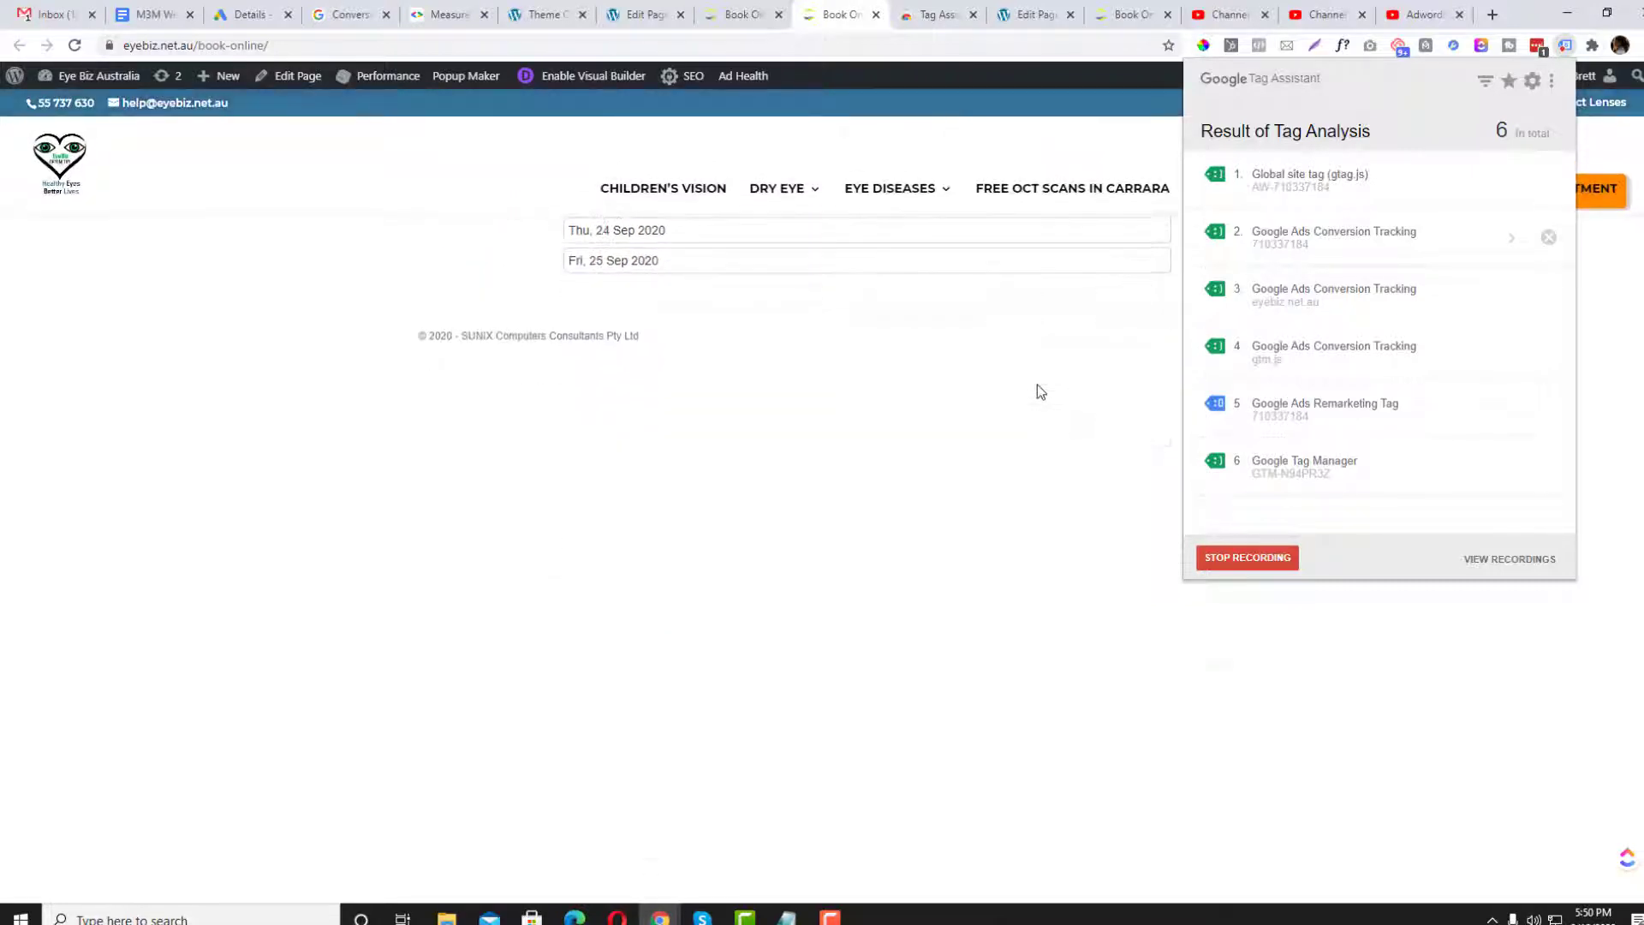
pyautogui.scroll(5, 1040, 391)
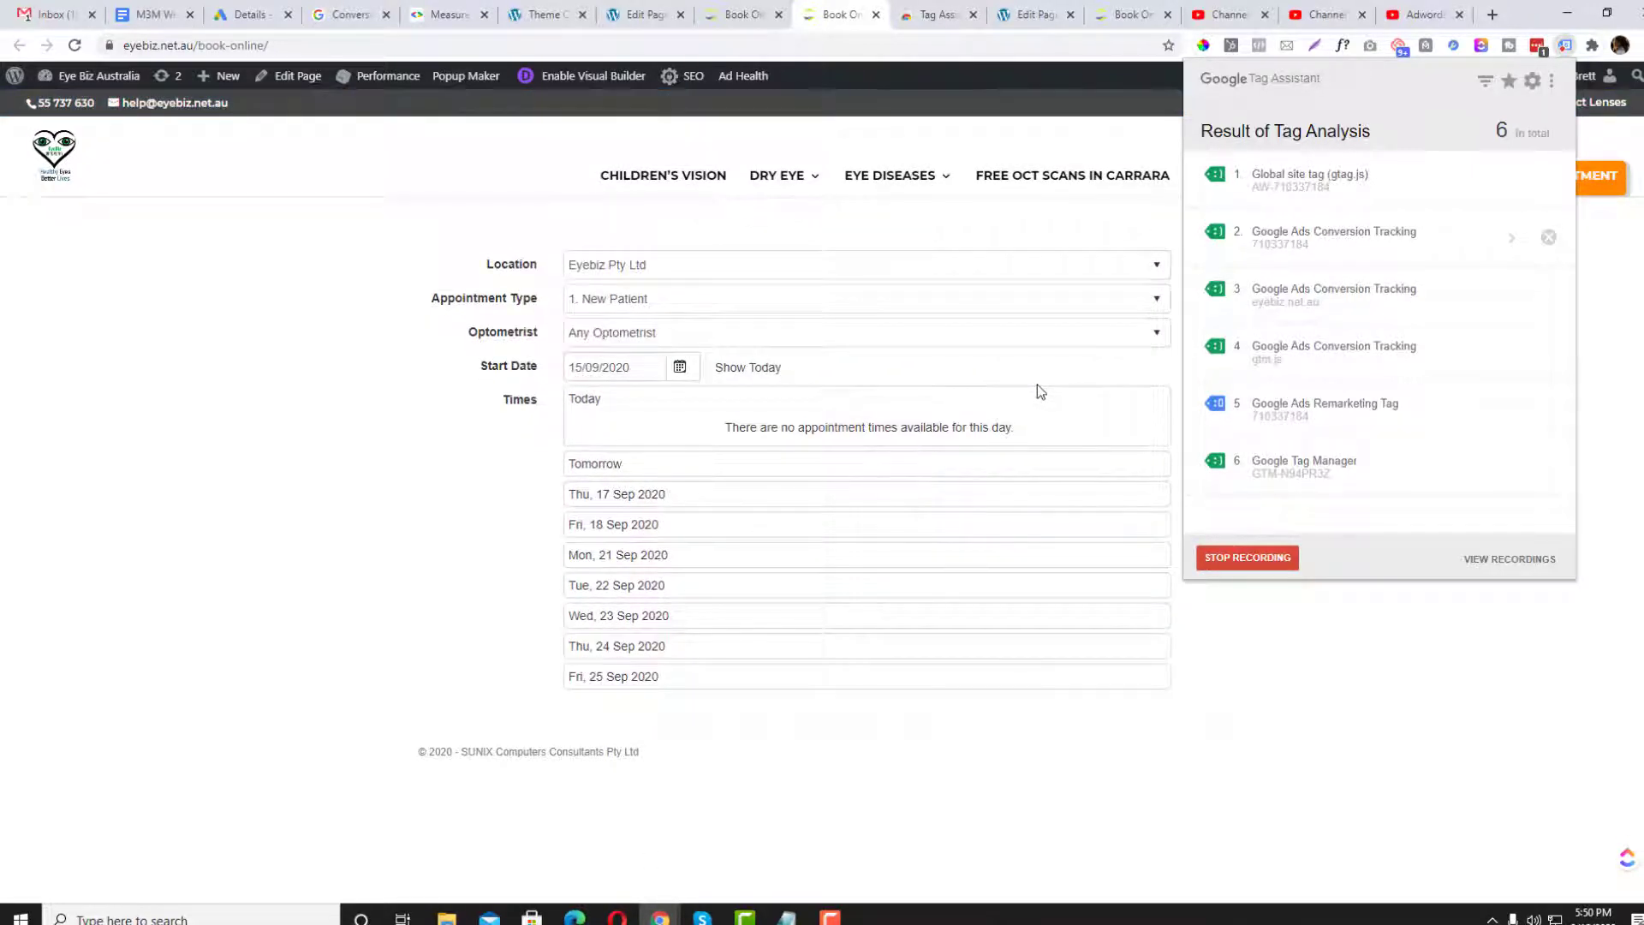
pyautogui.scroll(-1, 1040, 392)
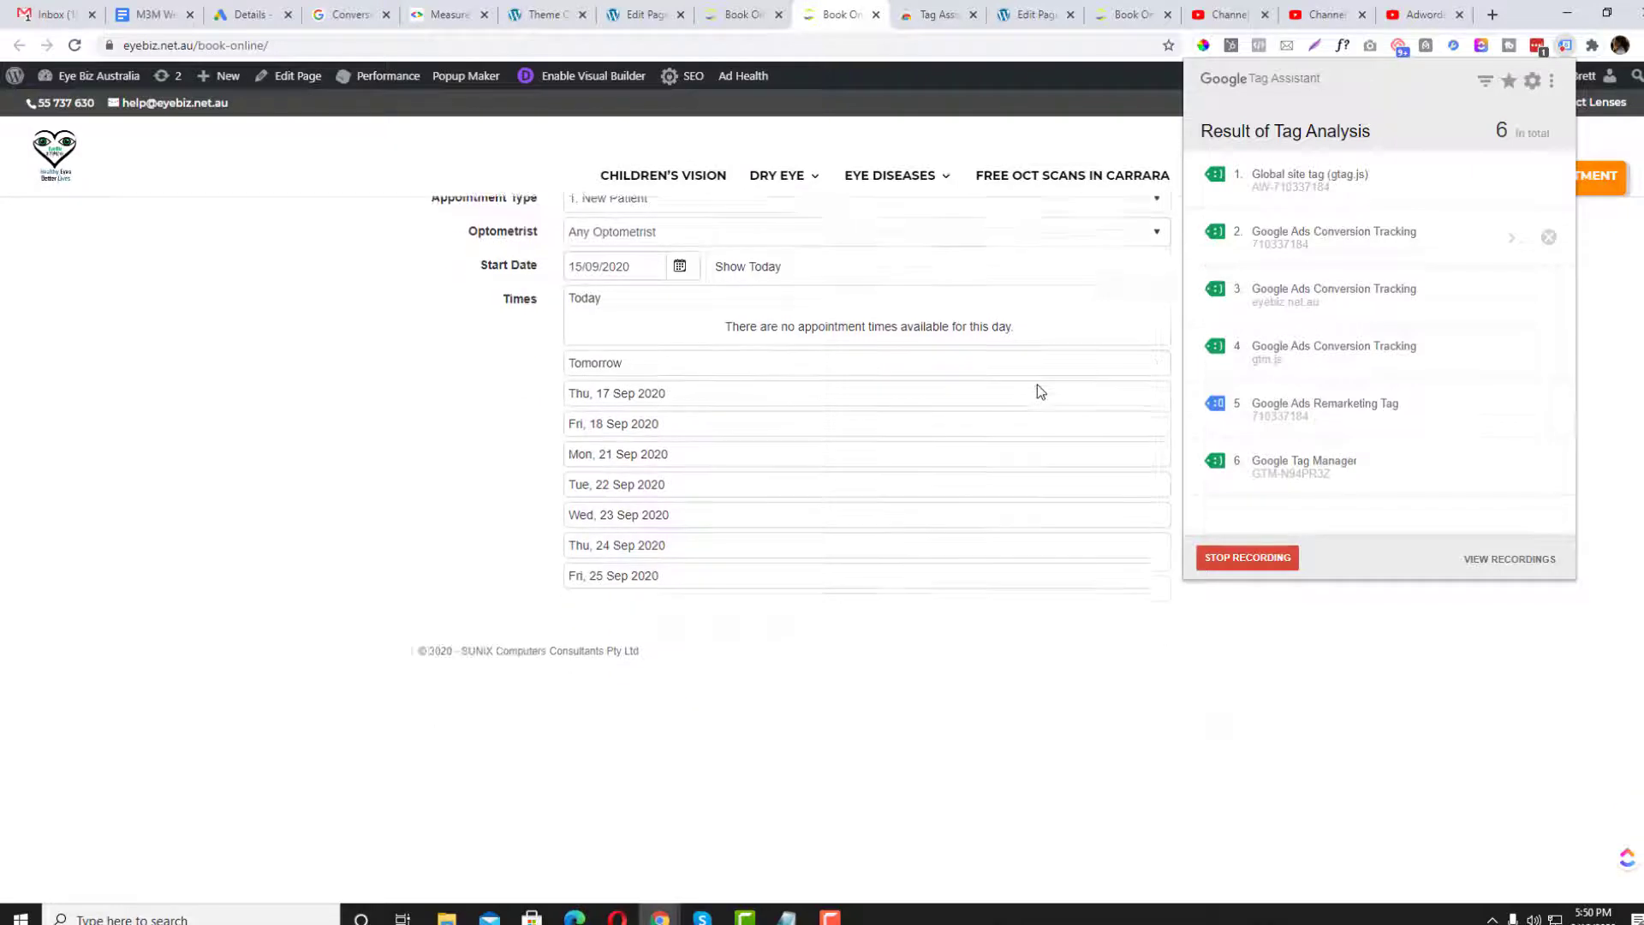
pyautogui.scroll(1, 1040, 391)
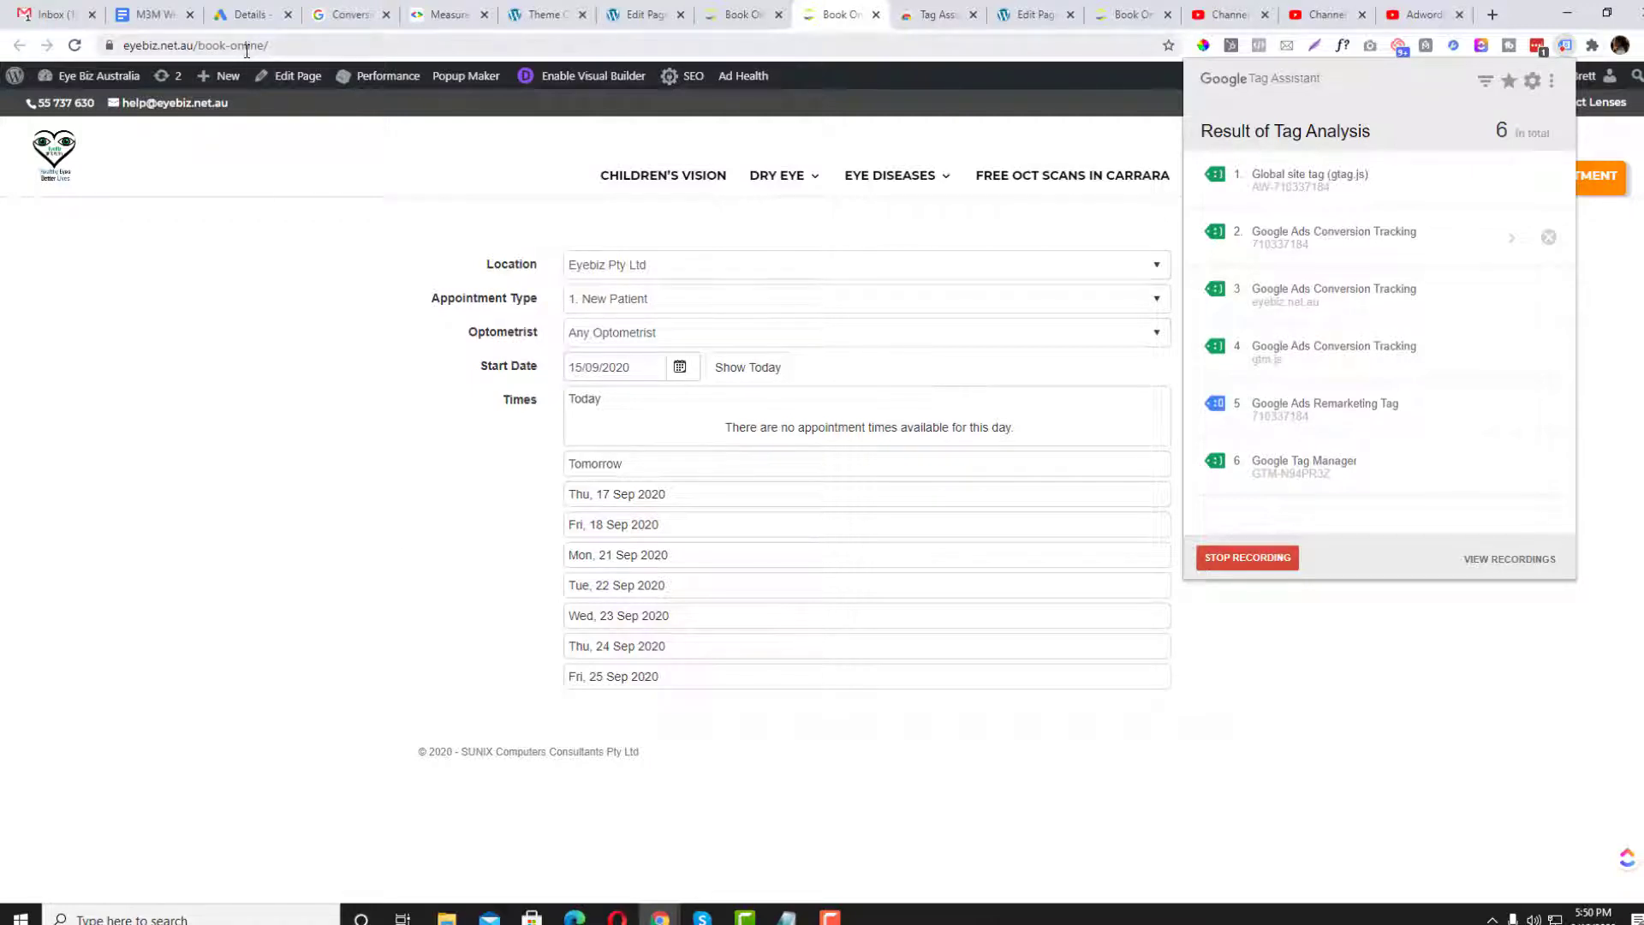
pyautogui.click(743, 366)
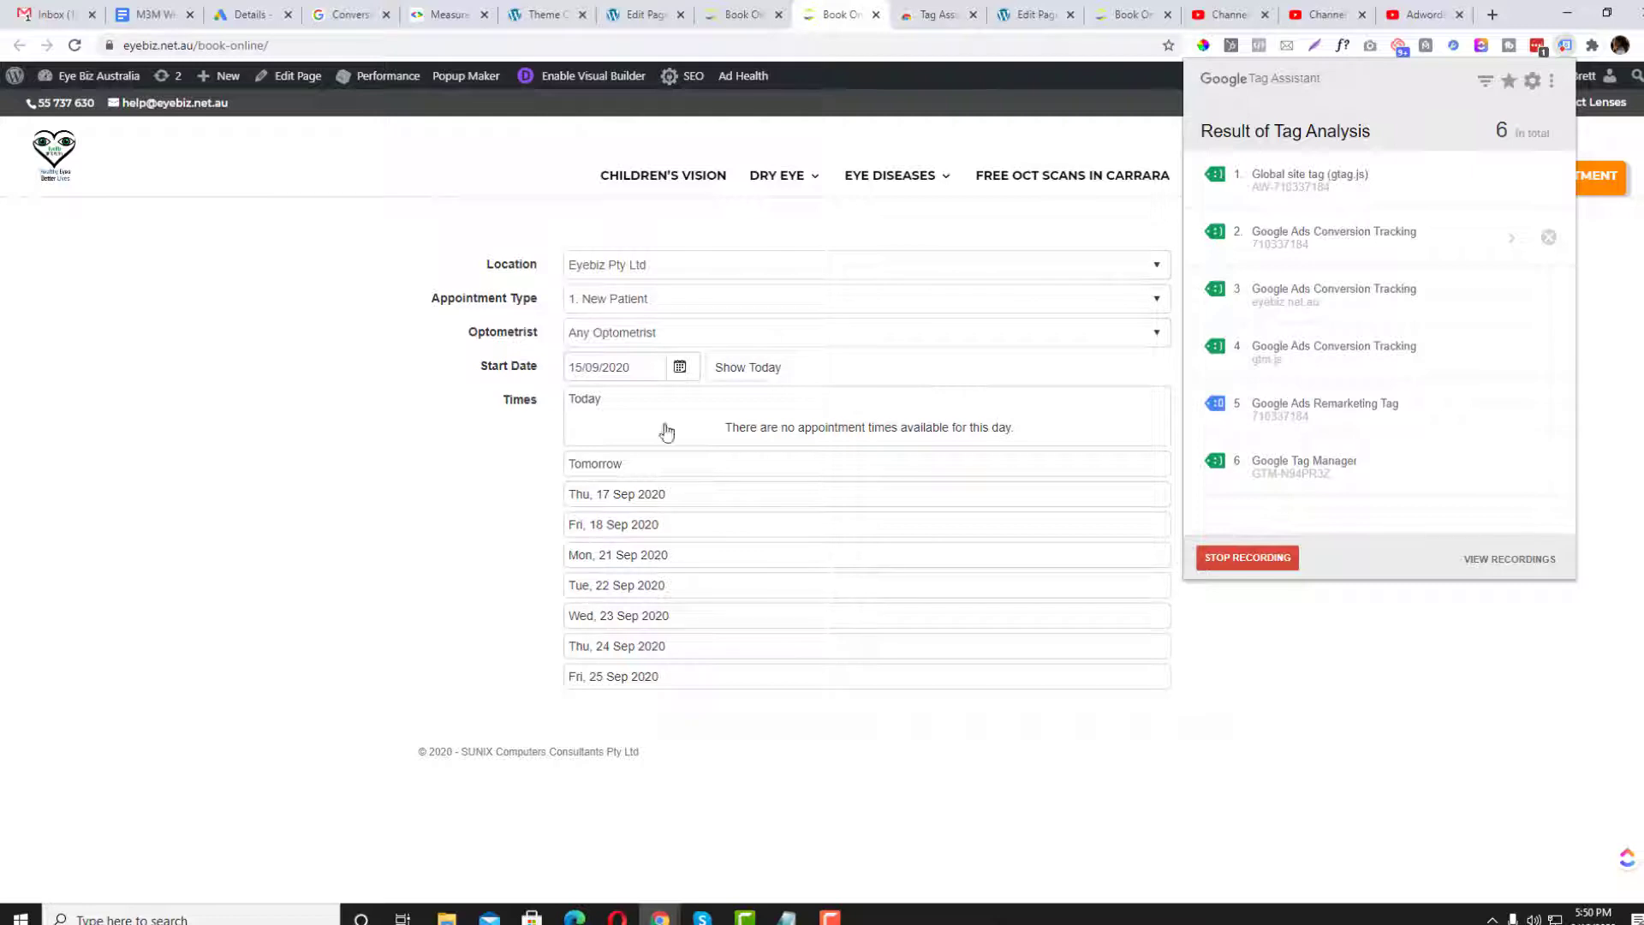
pyautogui.click(916, 20)
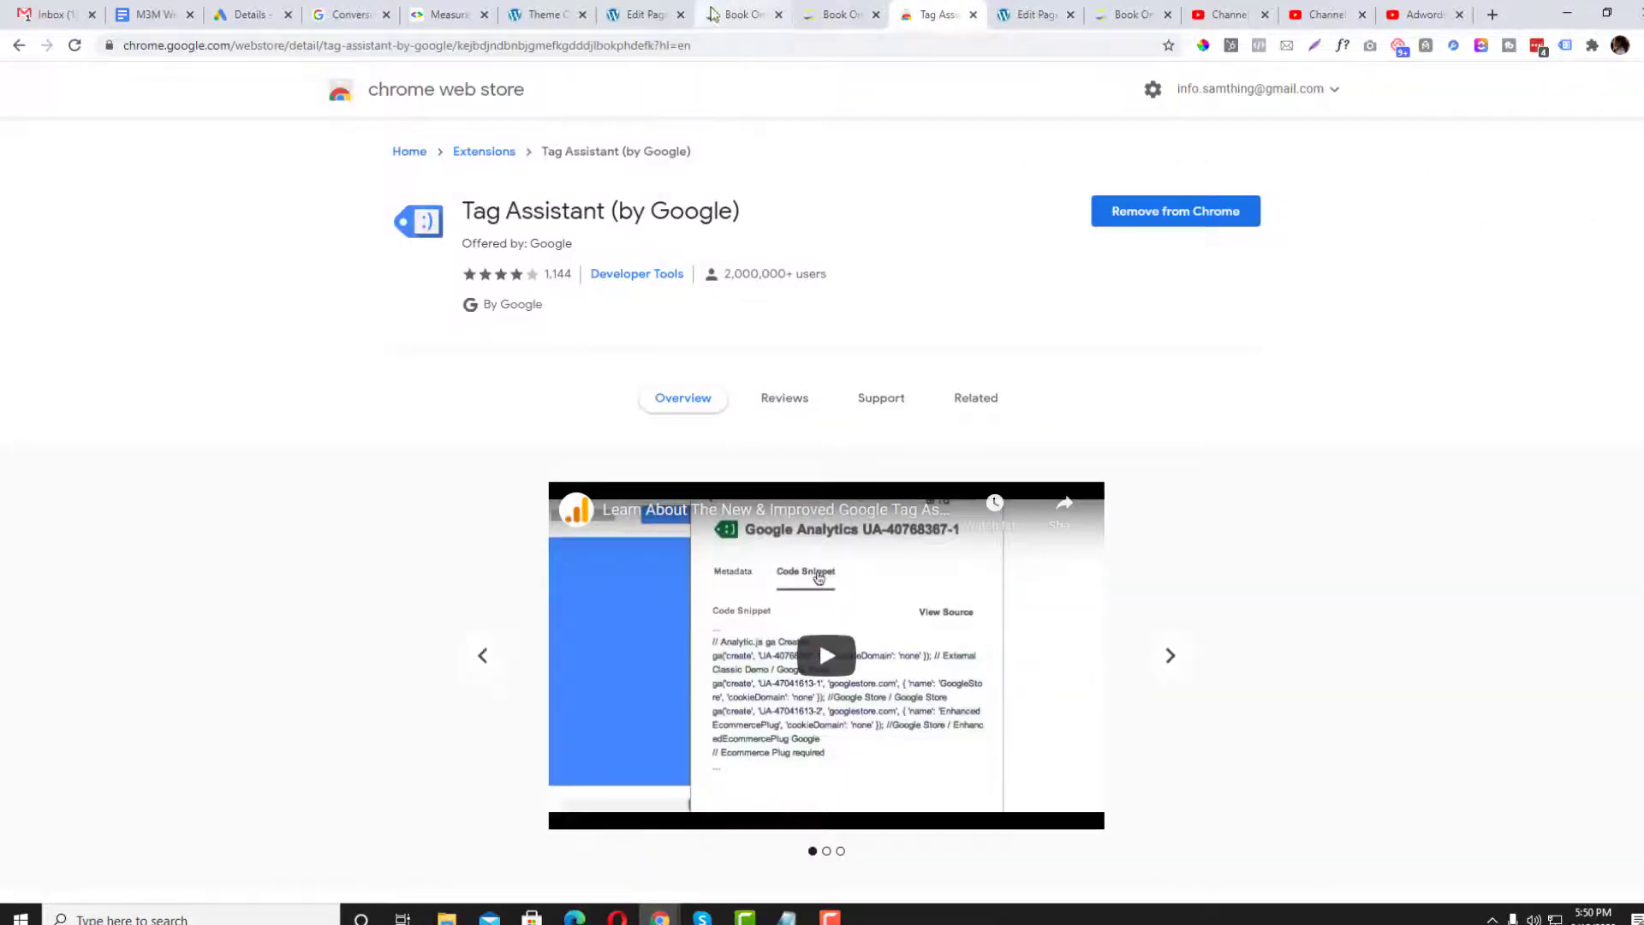
pyautogui.click(713, 15)
pyautogui.click(937, 14)
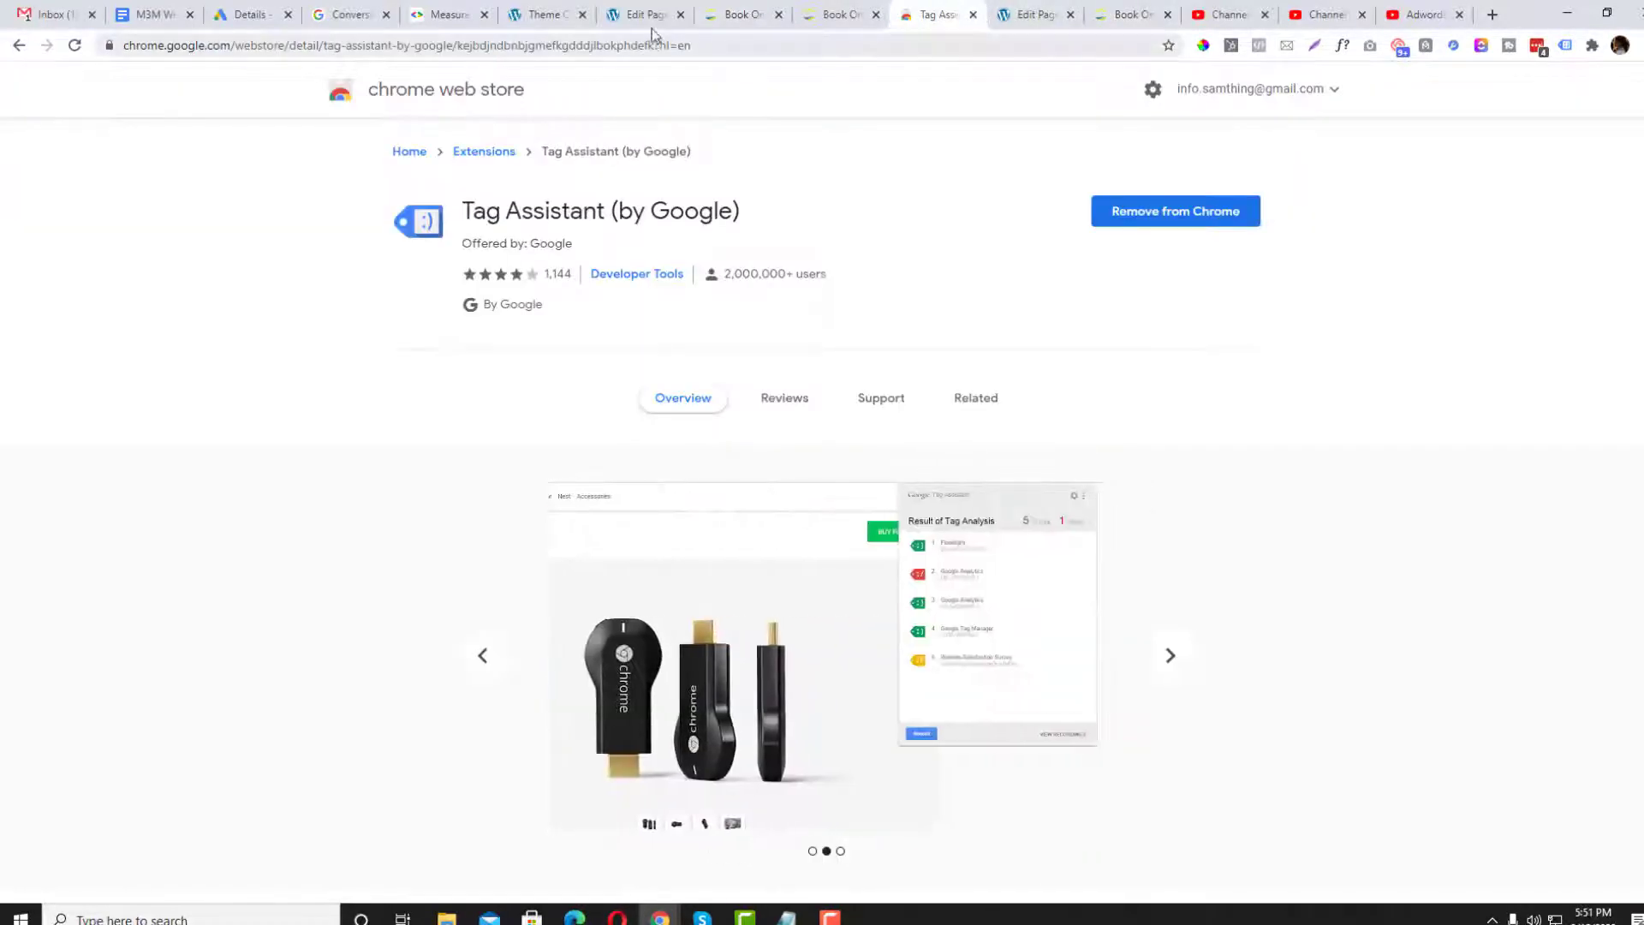
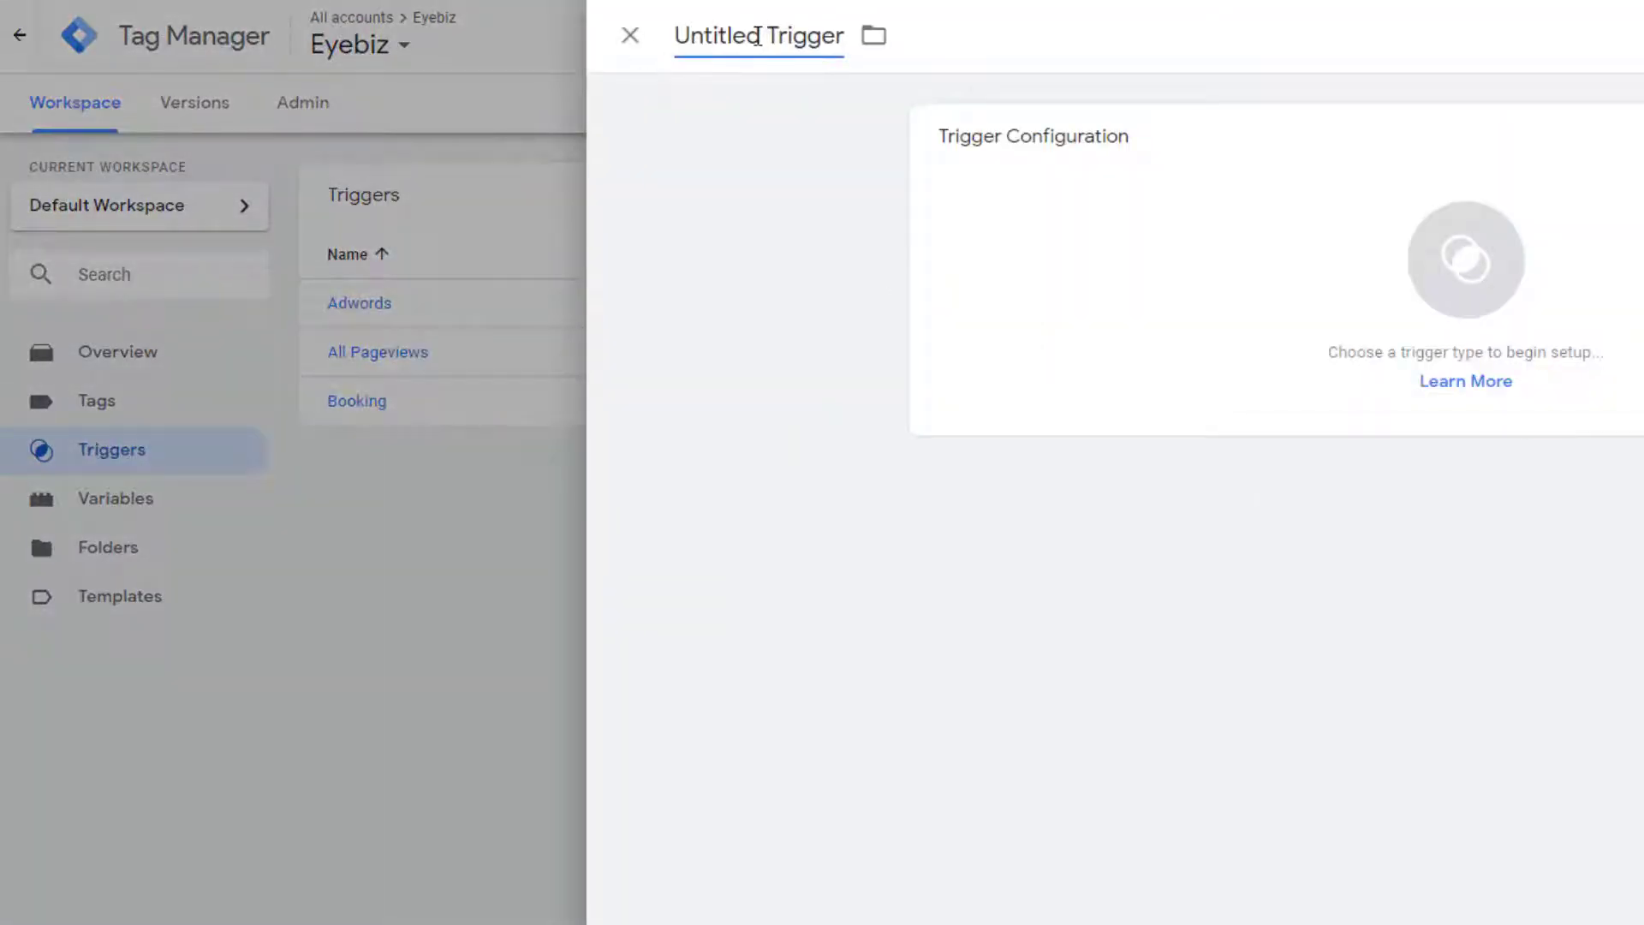
# - Open the trigger type choices for the new untitled trigger in the Eyebiz container
pyautogui.click(1458, 255)
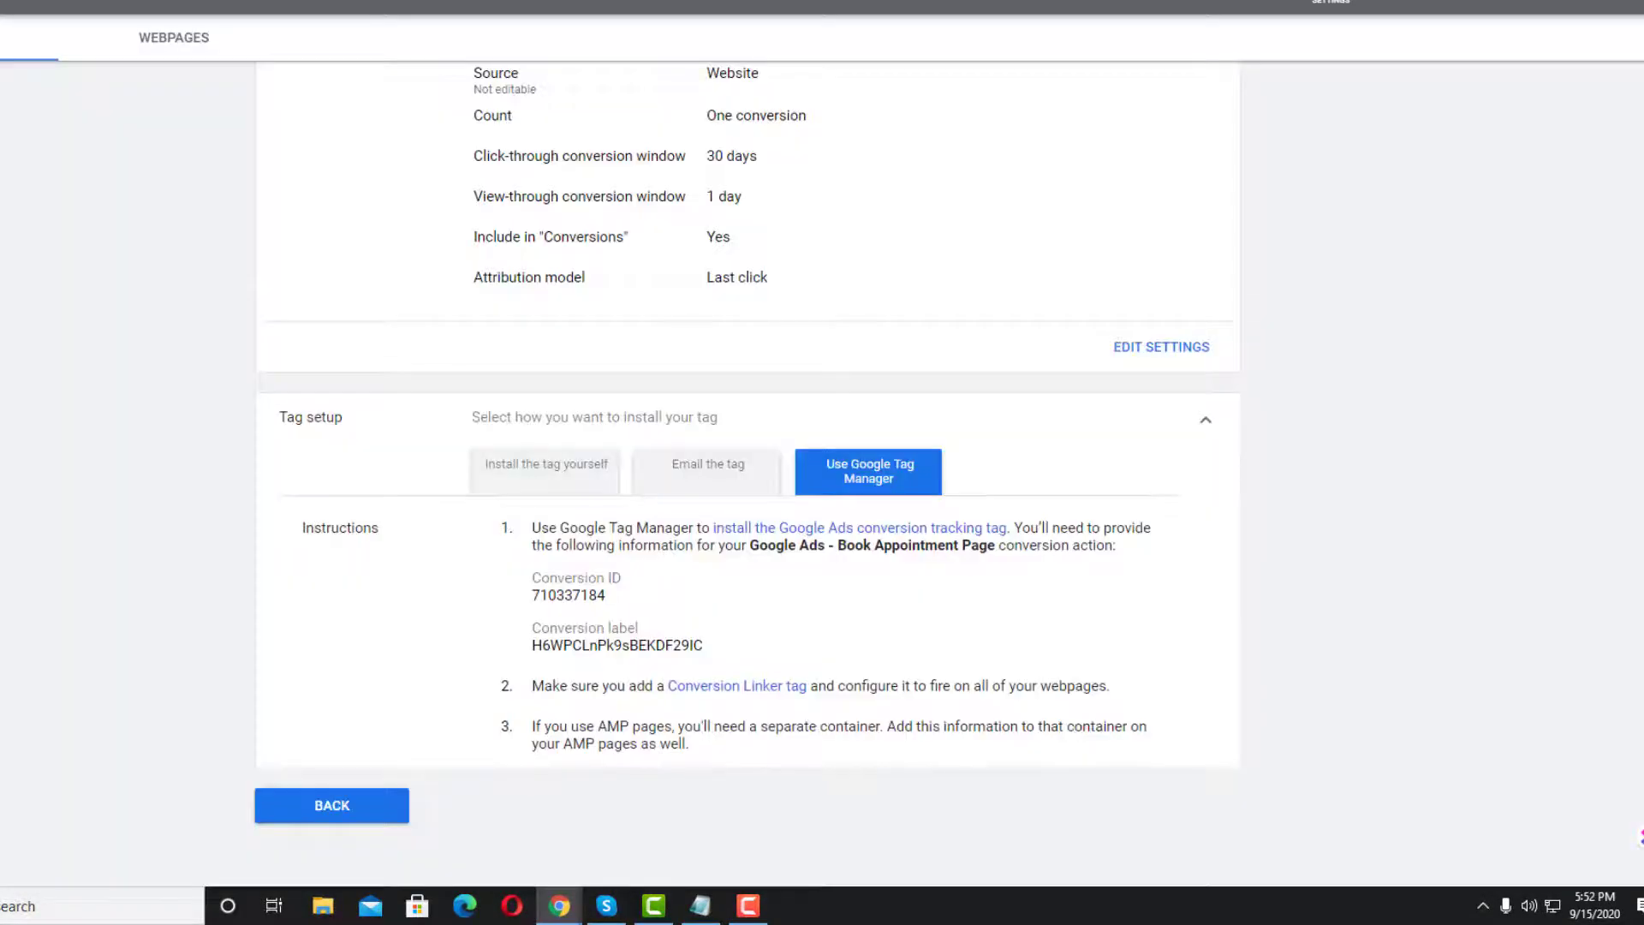
# - Open the Conversions list in Google Ads, check the conversion actions' tracking status, and return to the Tag Manager trigger type choices
pyautogui.scroll(2, 377, 255)
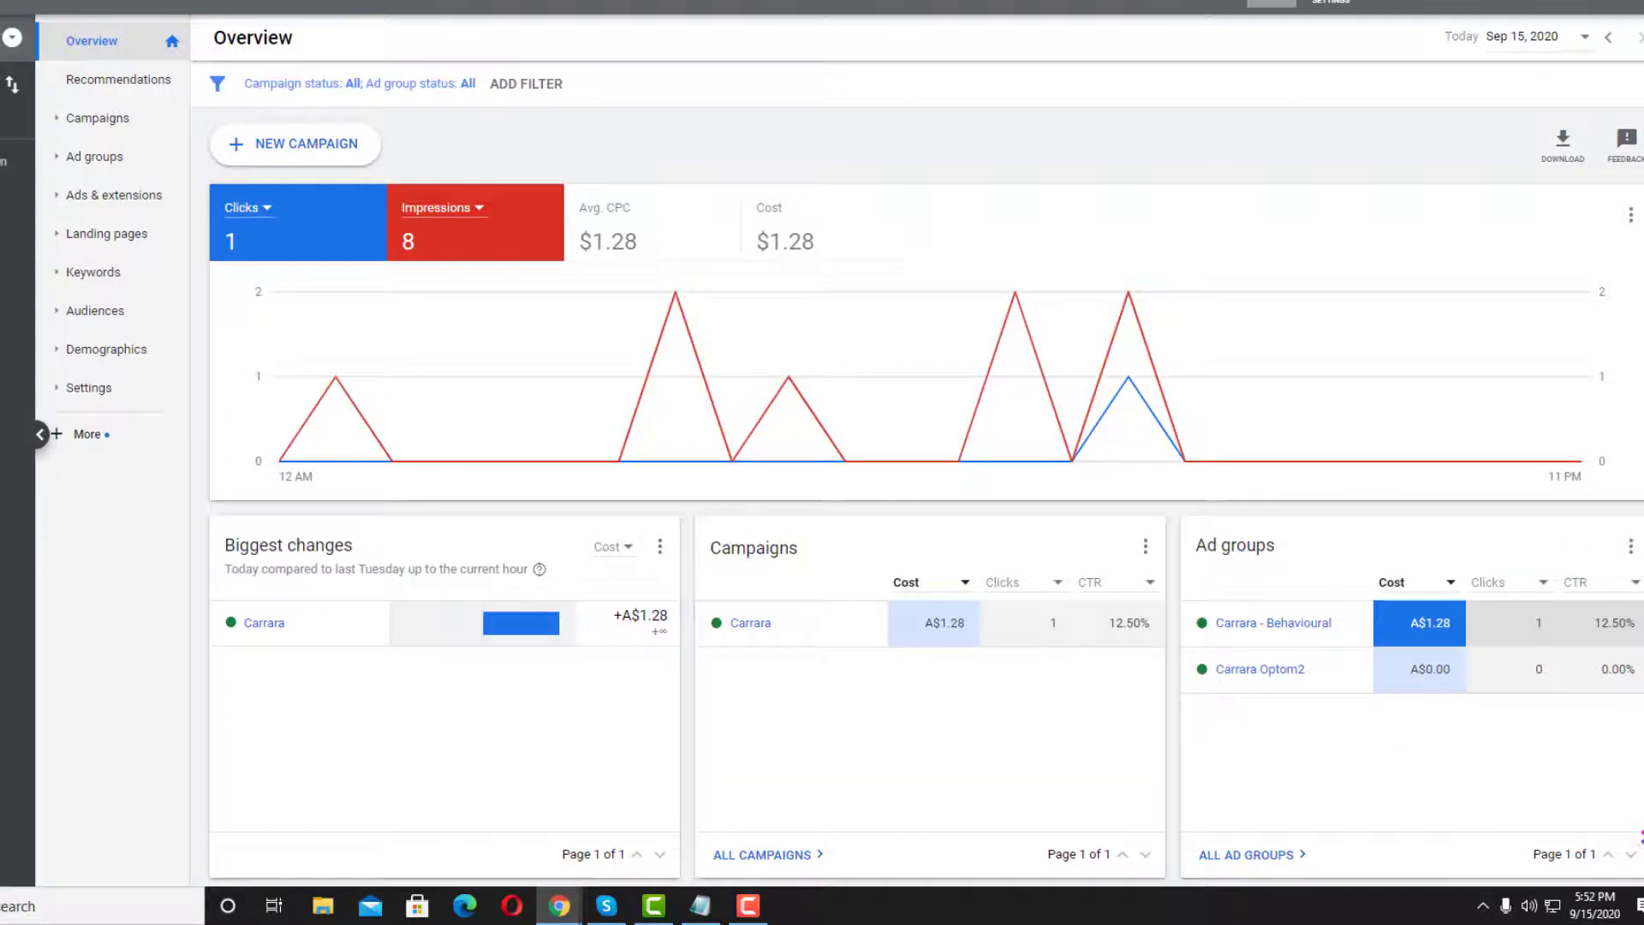
pyautogui.click(1302, 4)
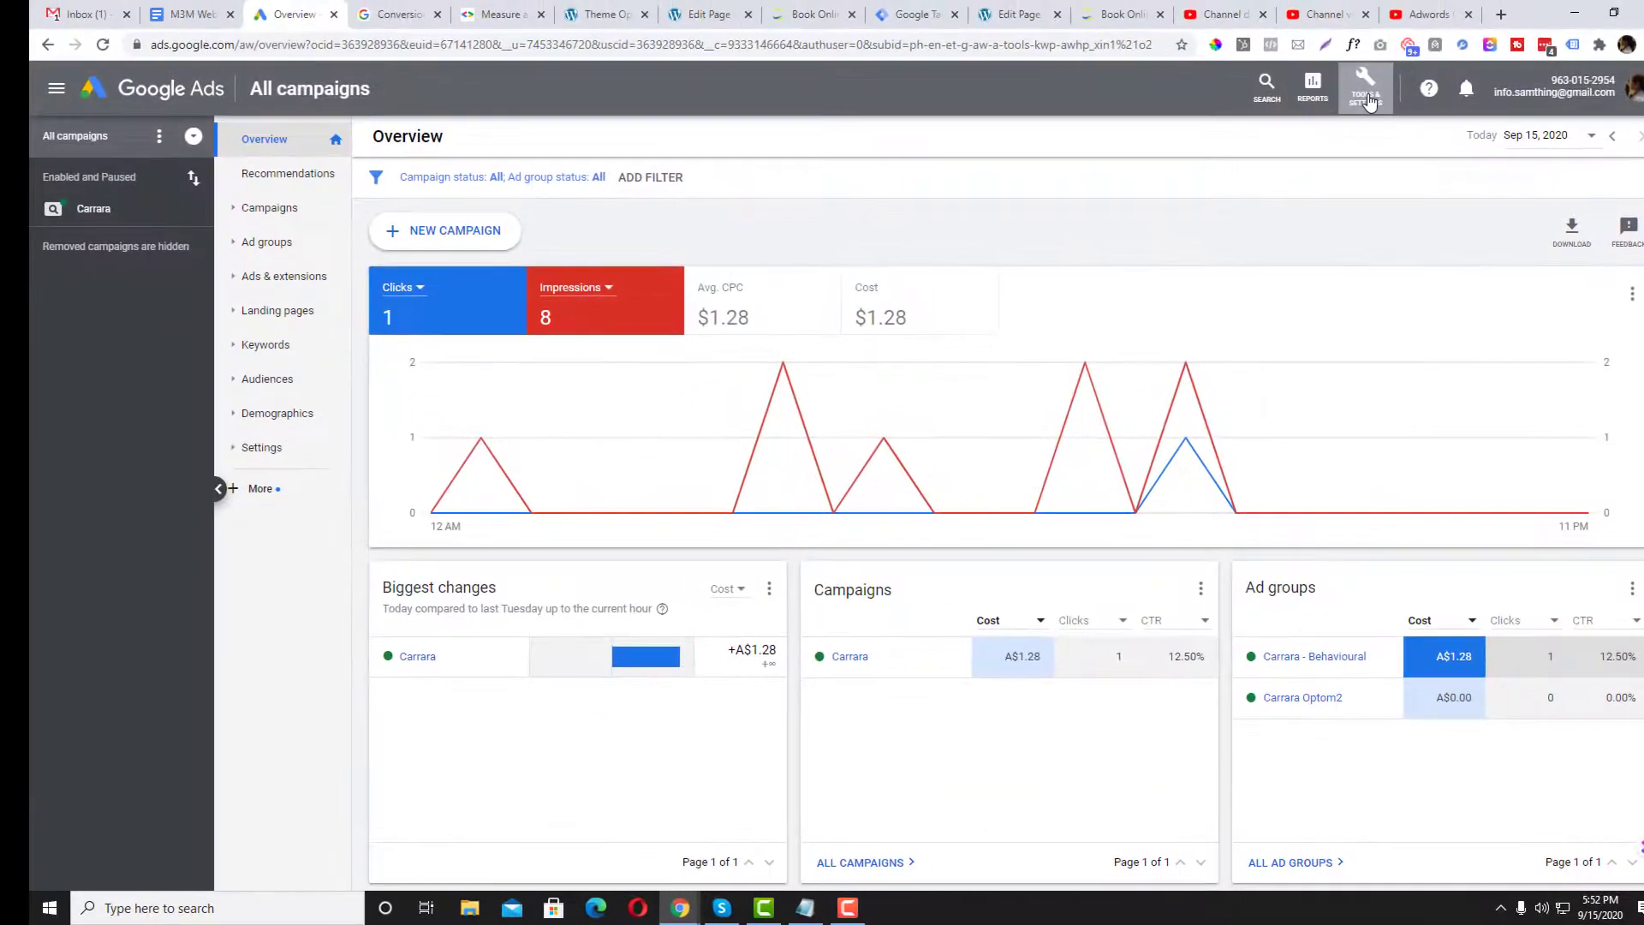
pyautogui.click(1365, 86)
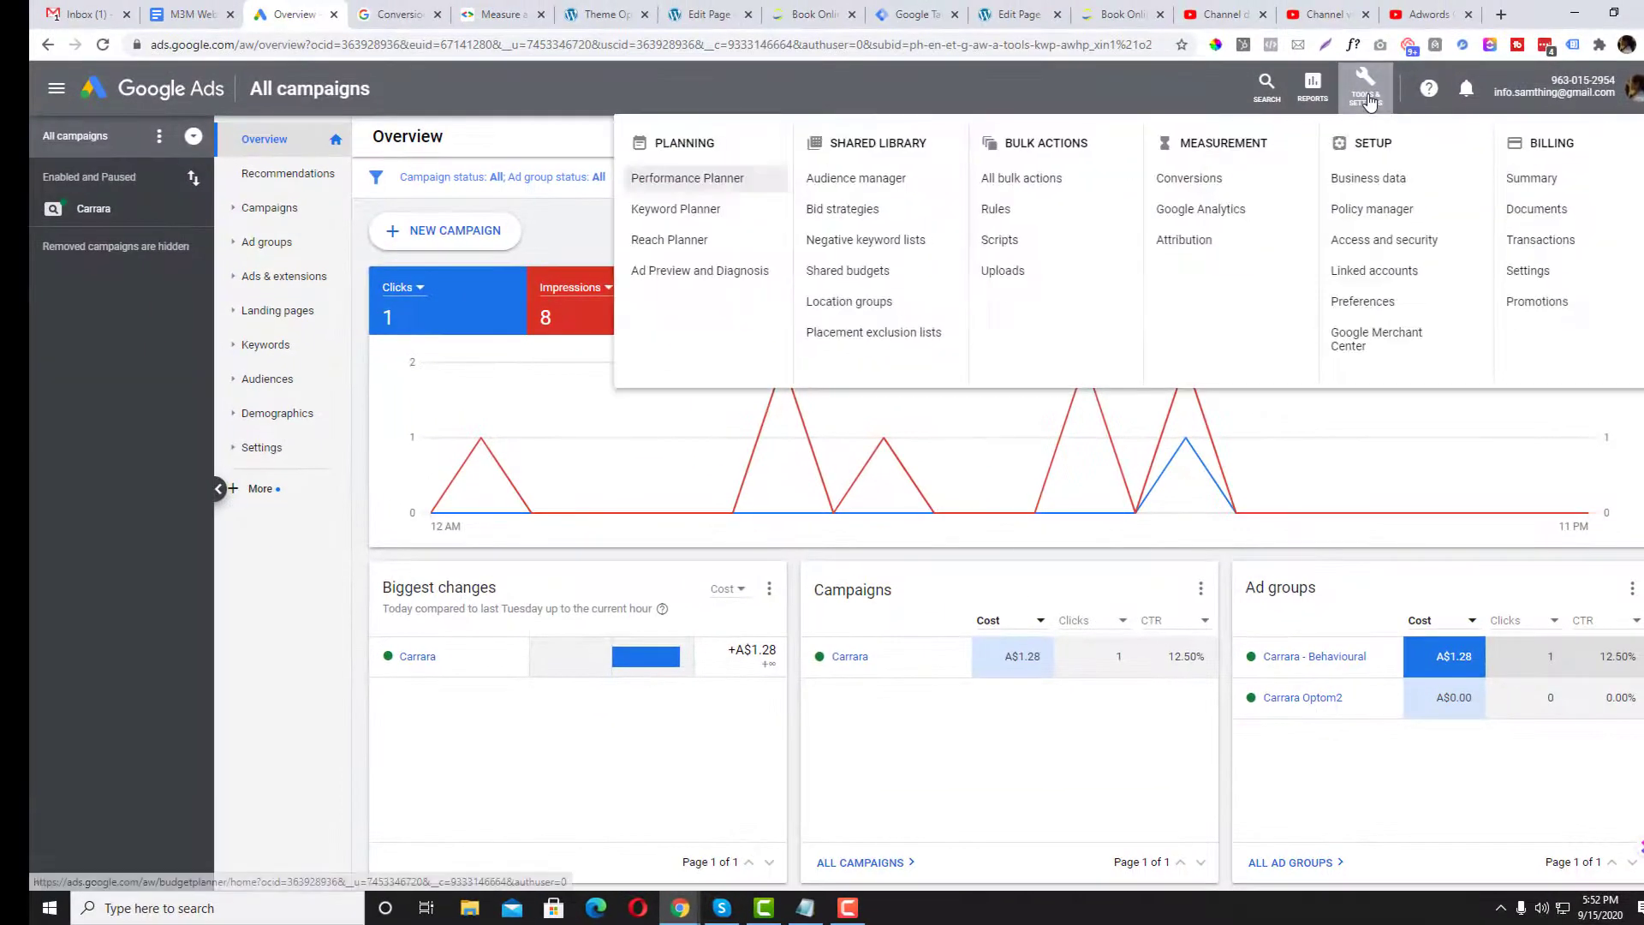
pyautogui.click(1221, 189)
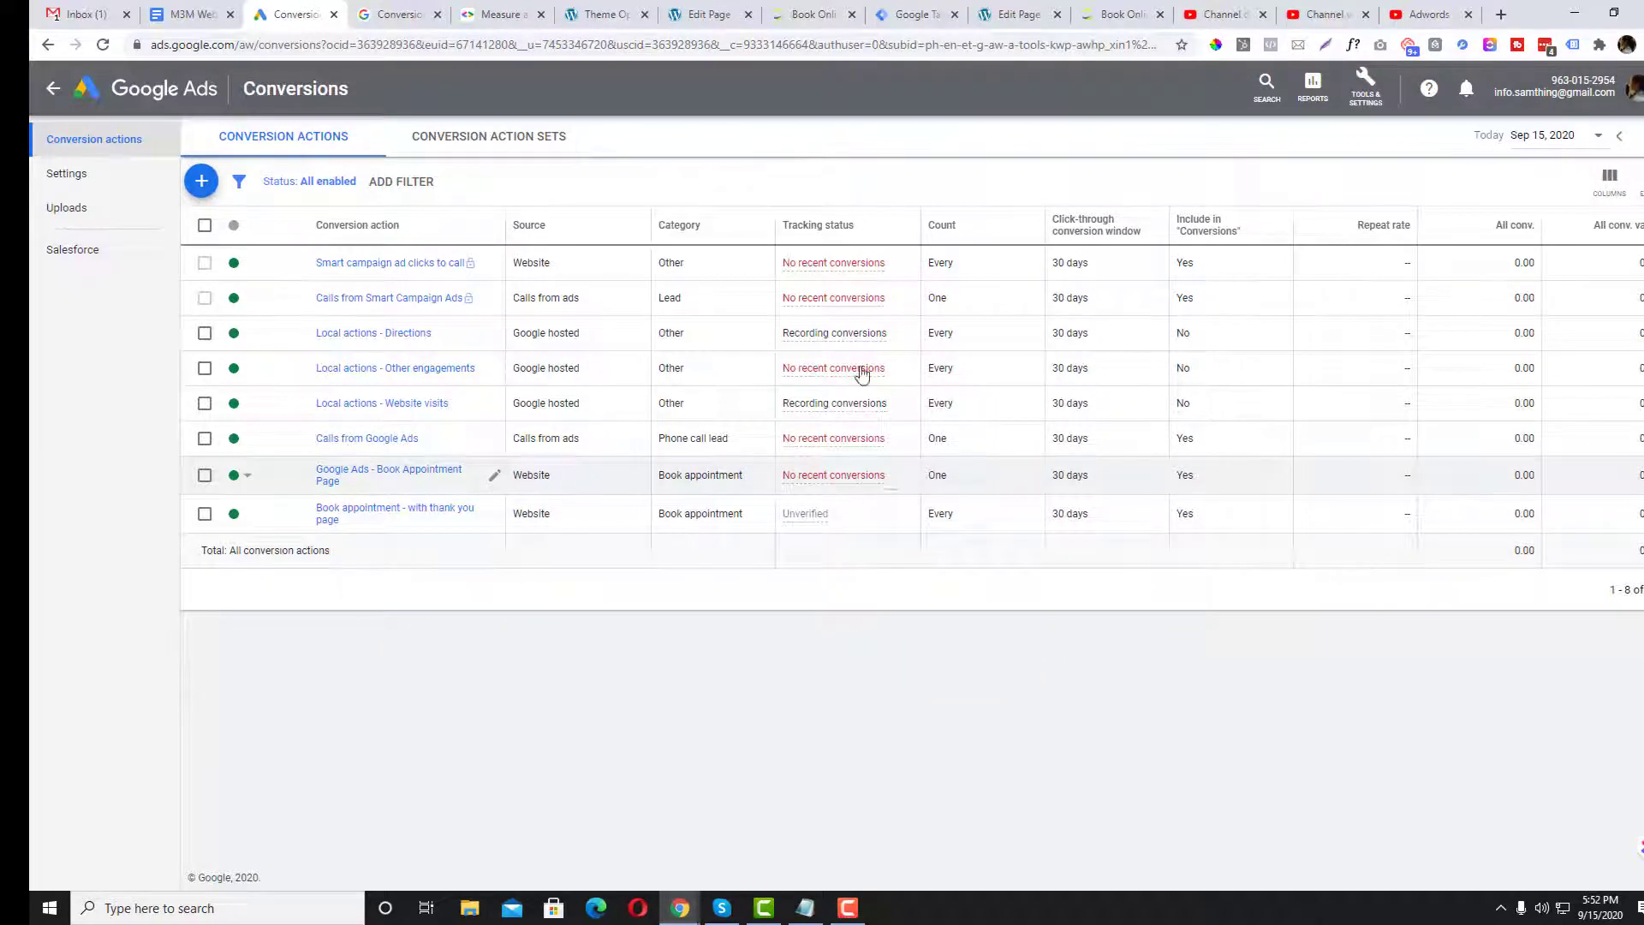
pyautogui.click(912, 14)
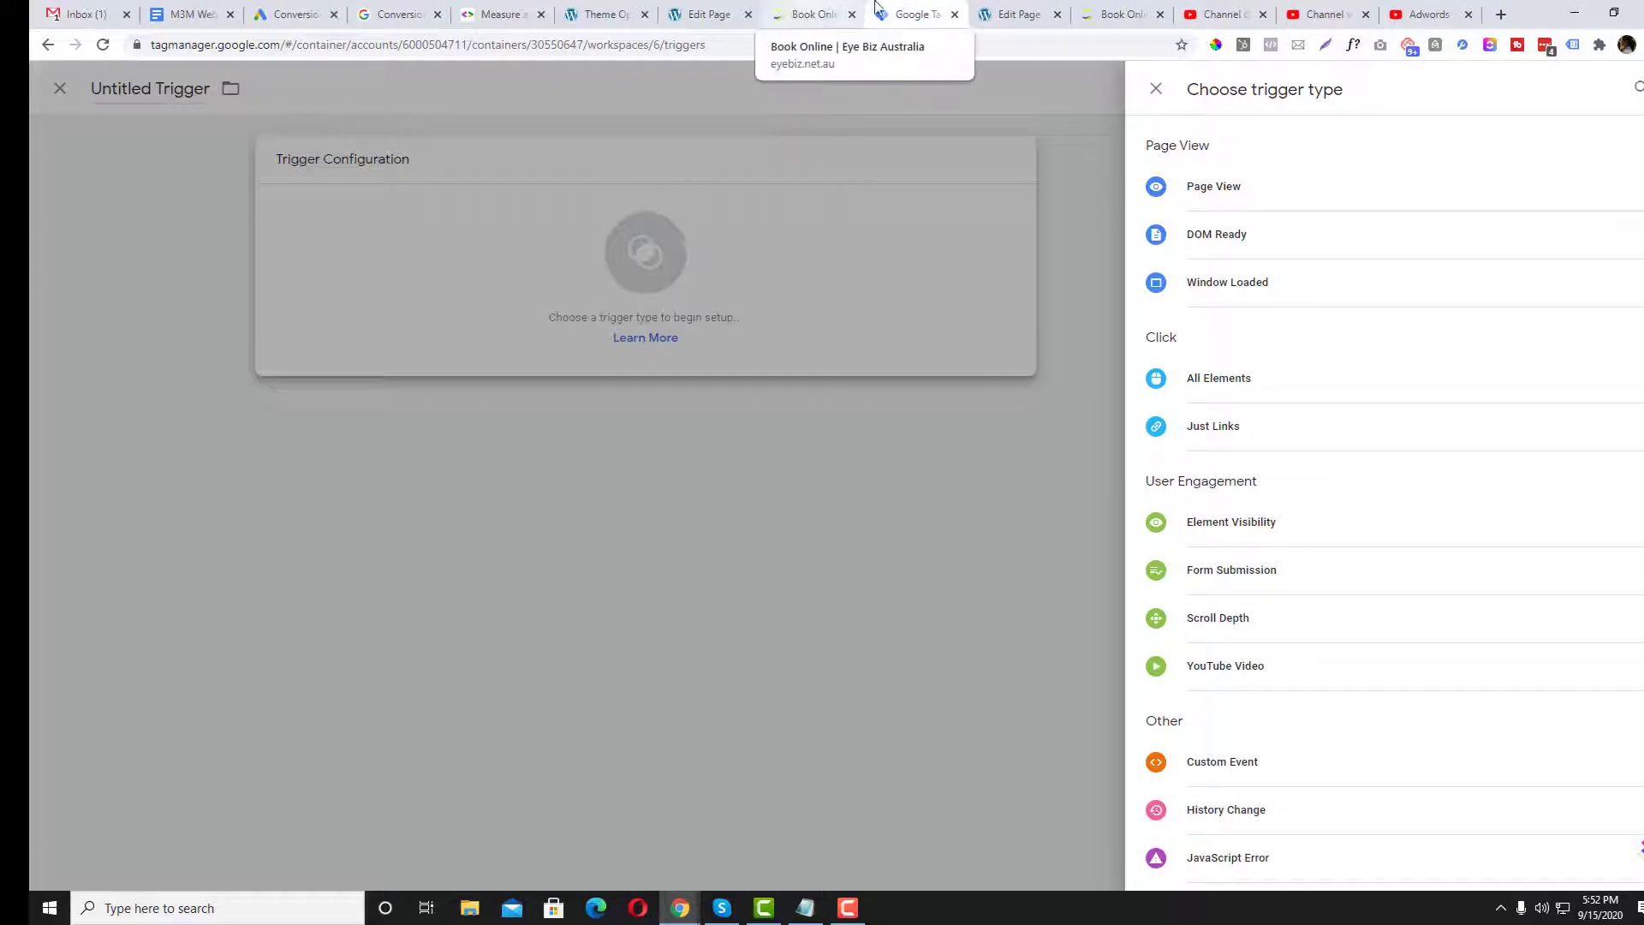
# - Set the trigger to Page View on some page views, and copy the /book-online/ path from the Book Online page's address
pyautogui.click(1214, 190)
pyautogui.click(818, 330)
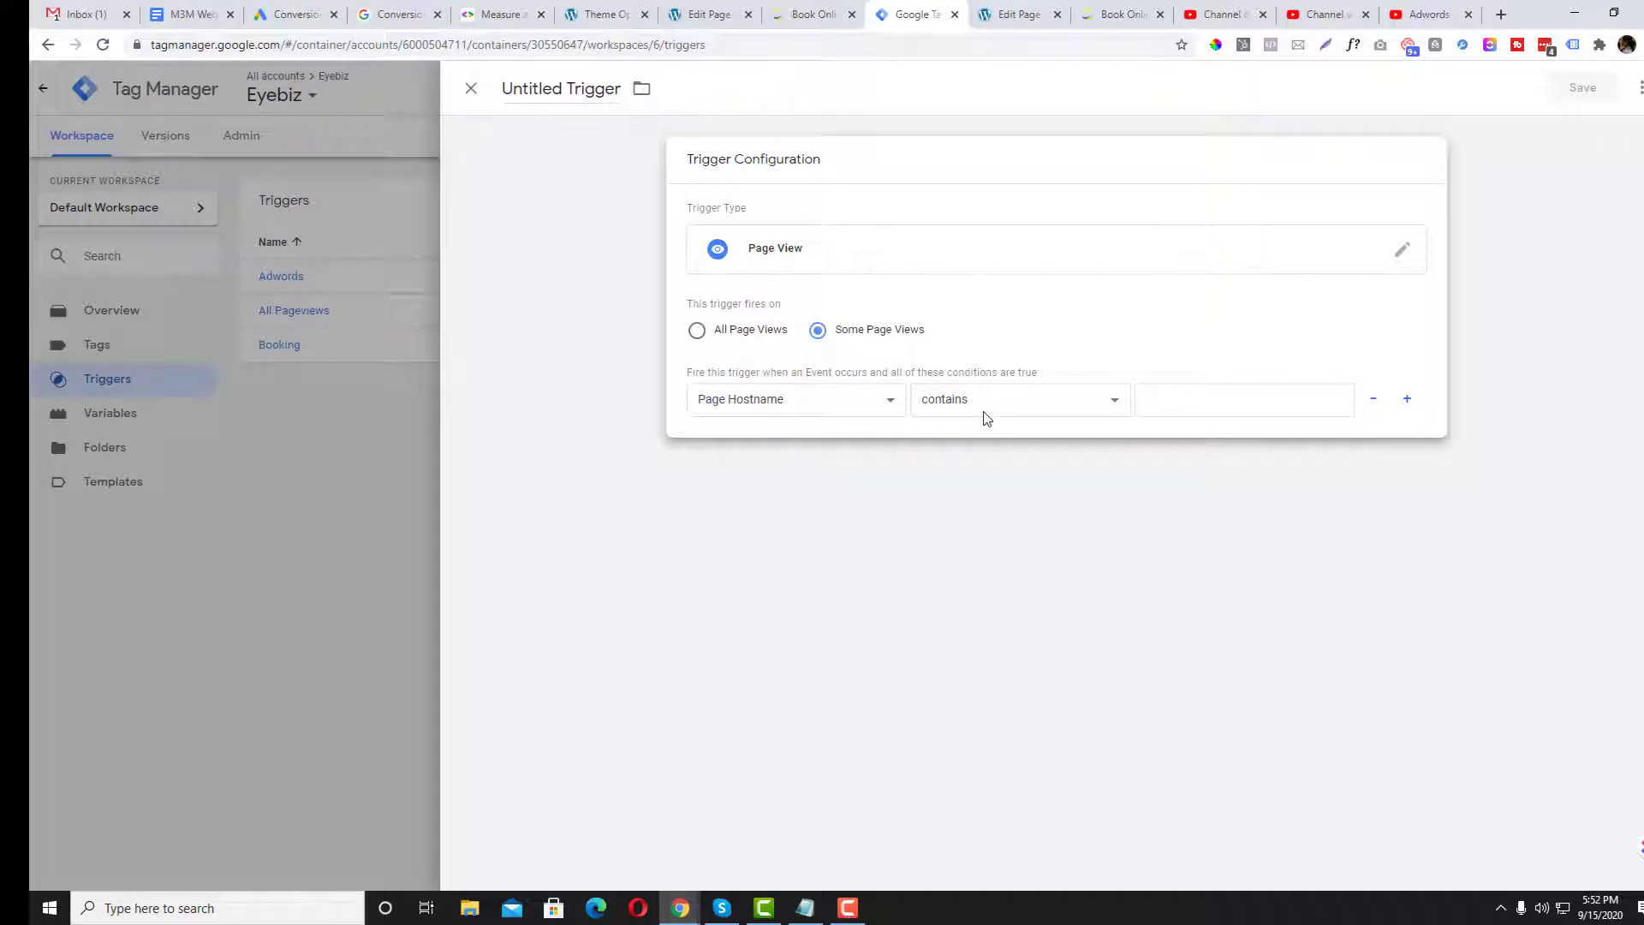
pyautogui.click(822, 12)
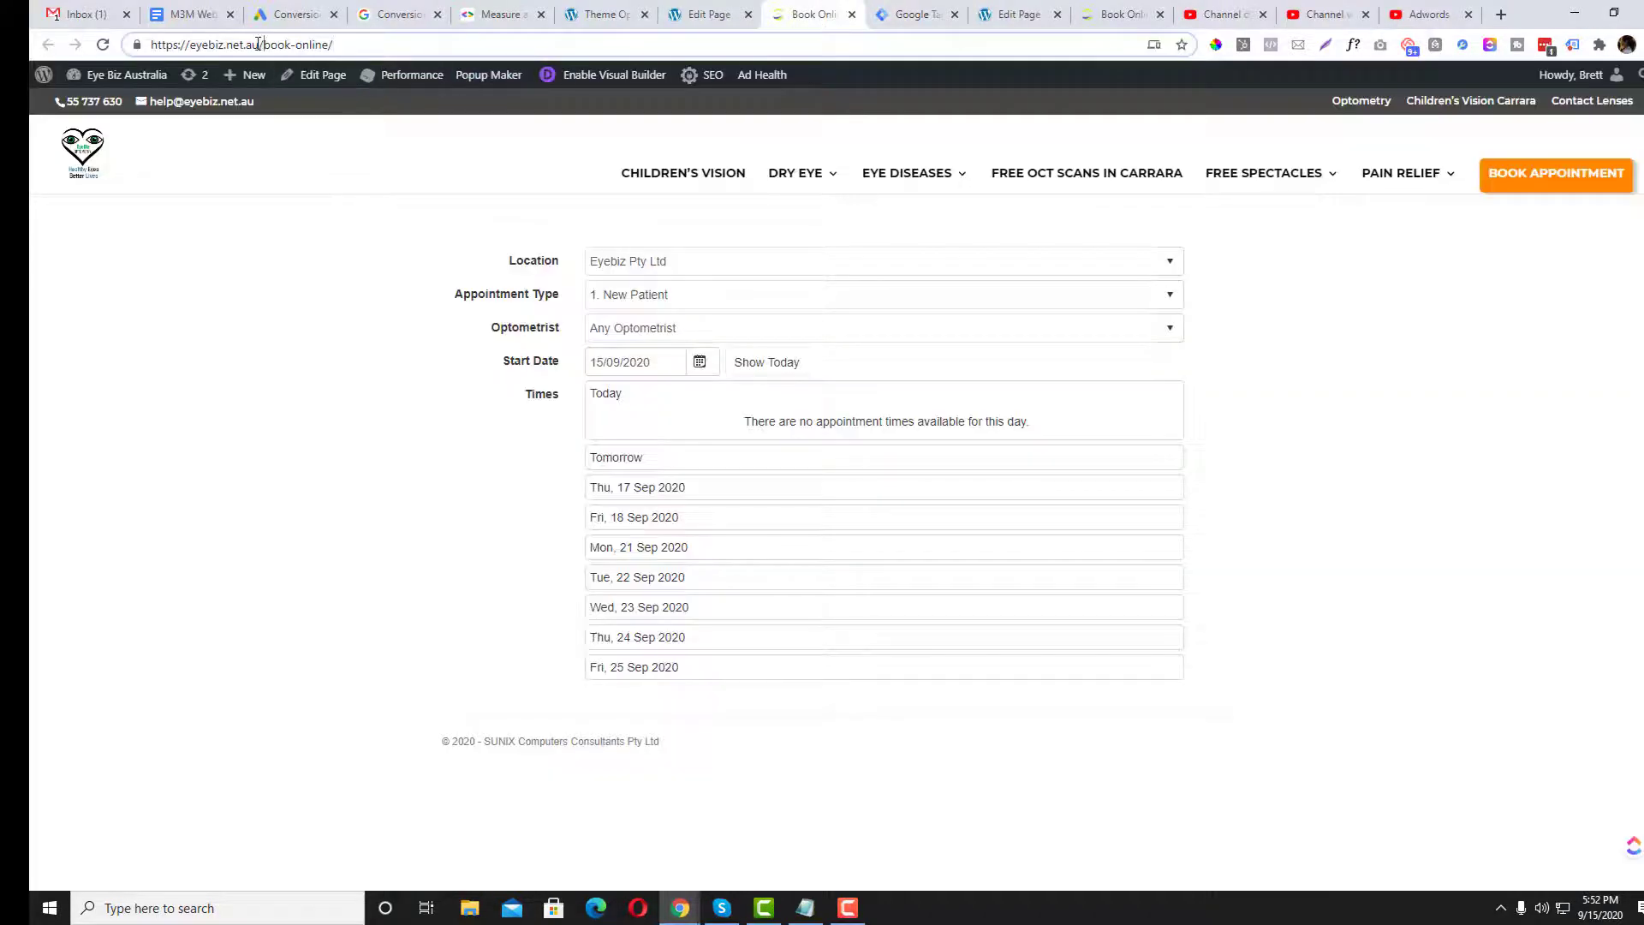
pyautogui.moveTo(258, 44); pyautogui.dragTo(333, 44)
pyautogui.click(920, 14)
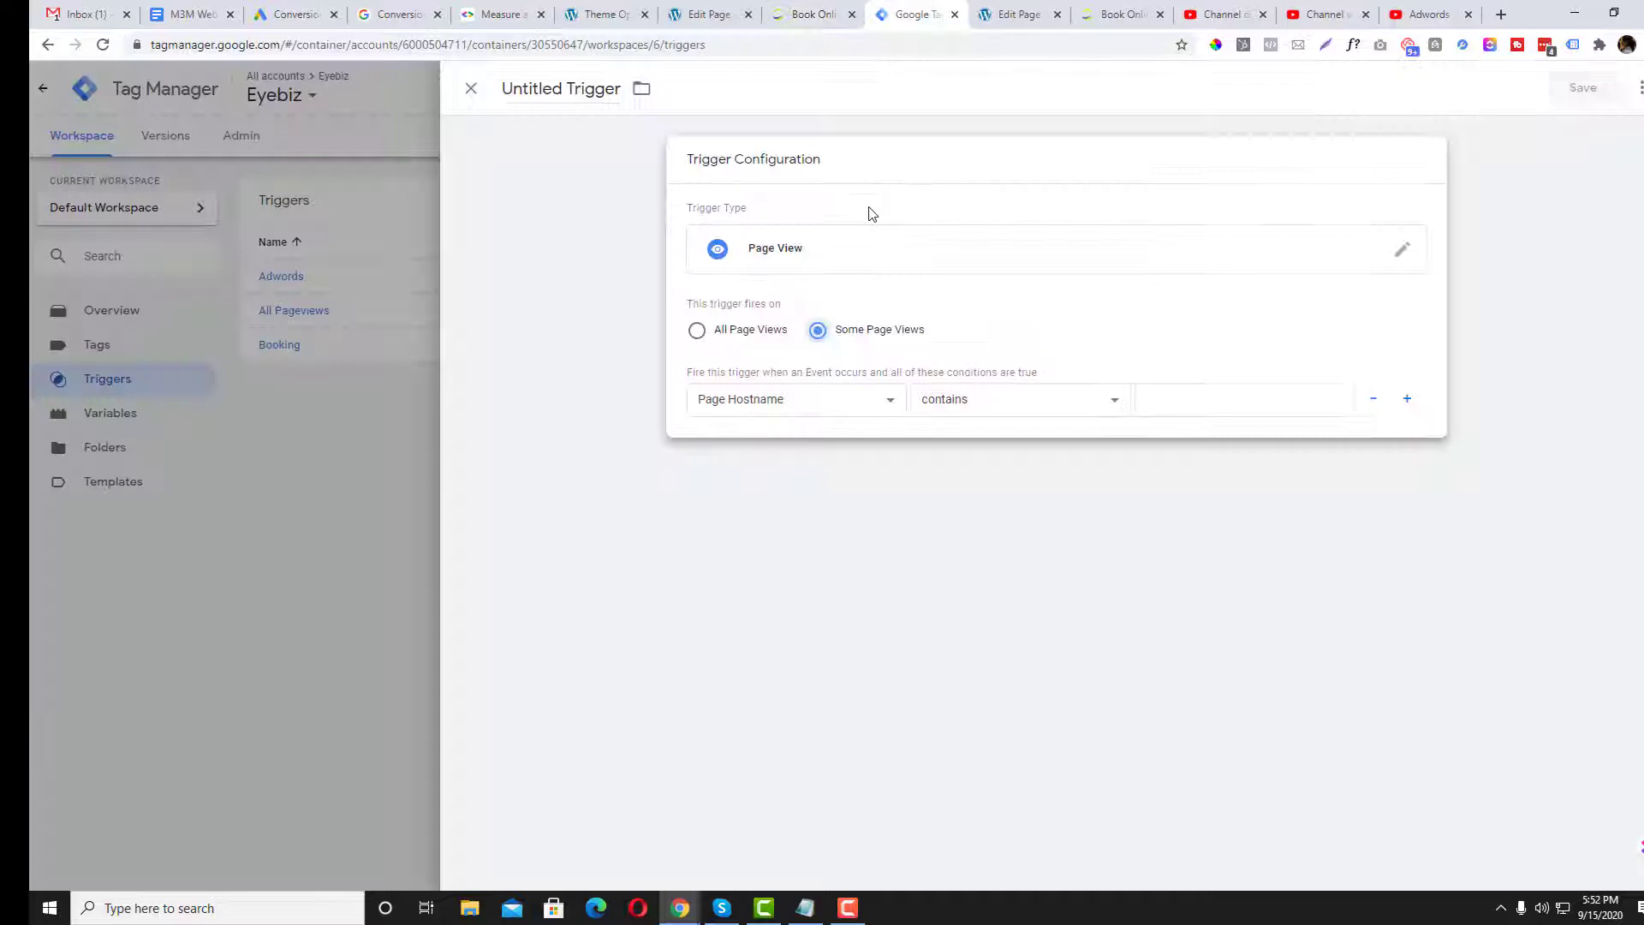
# - Set the trigger's firing condition to Page URL contains /book-online/, and discard the untitled trigger
pyautogui.click(773, 401)
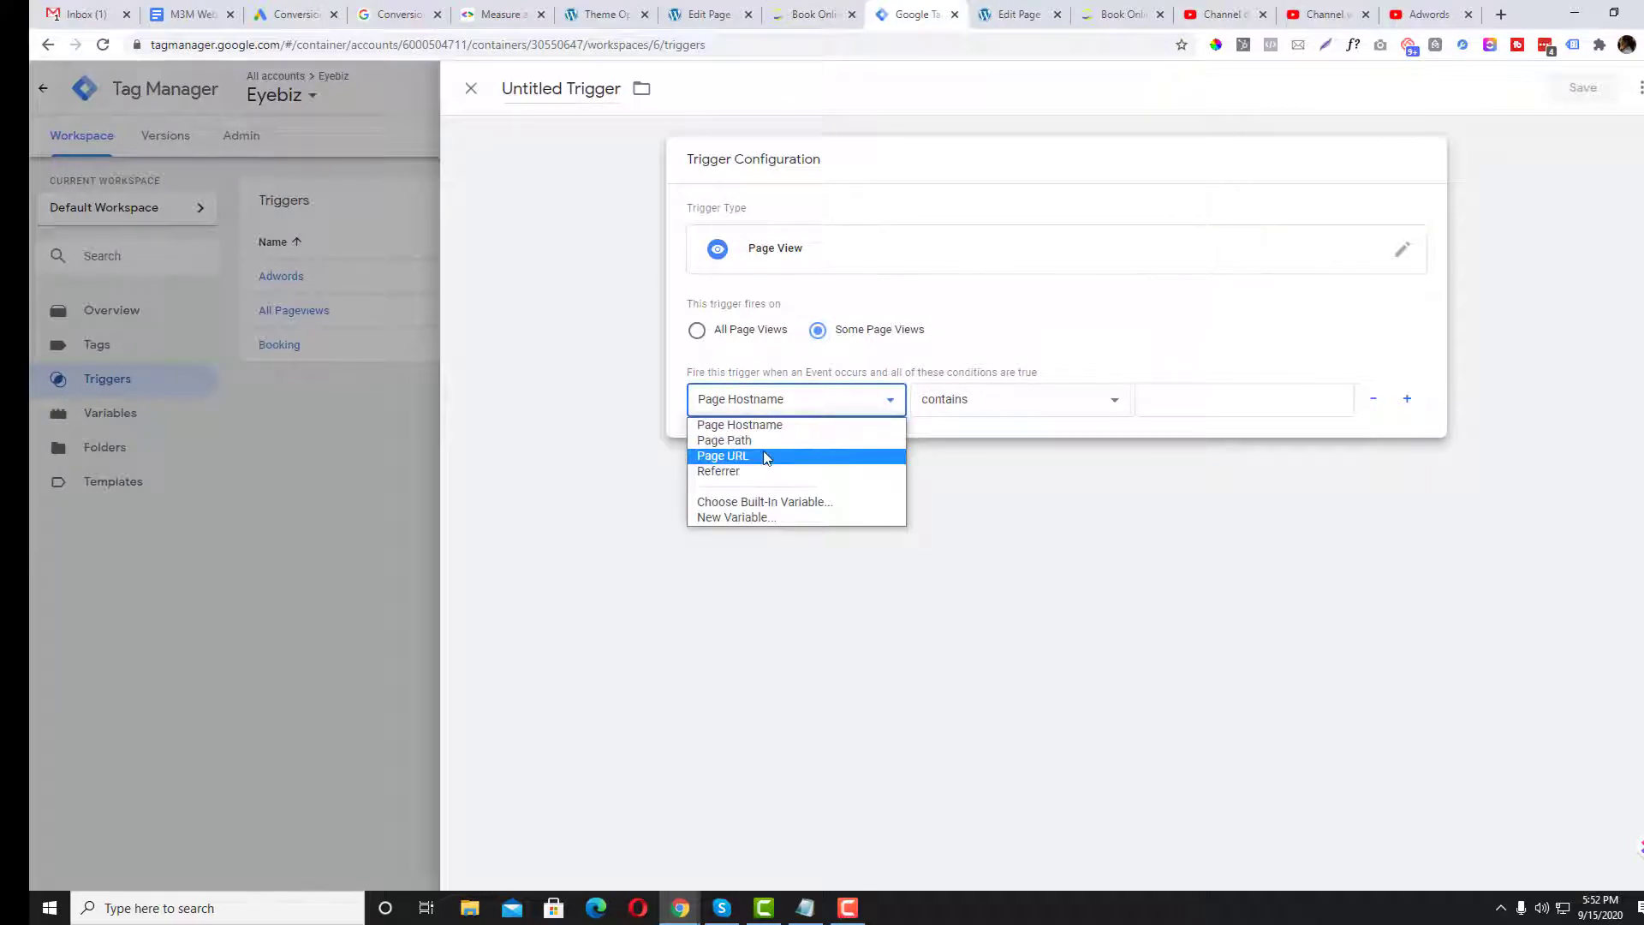
pyautogui.click(764, 456)
pyautogui.click(1247, 398)
pyautogui.write('/book-online/')
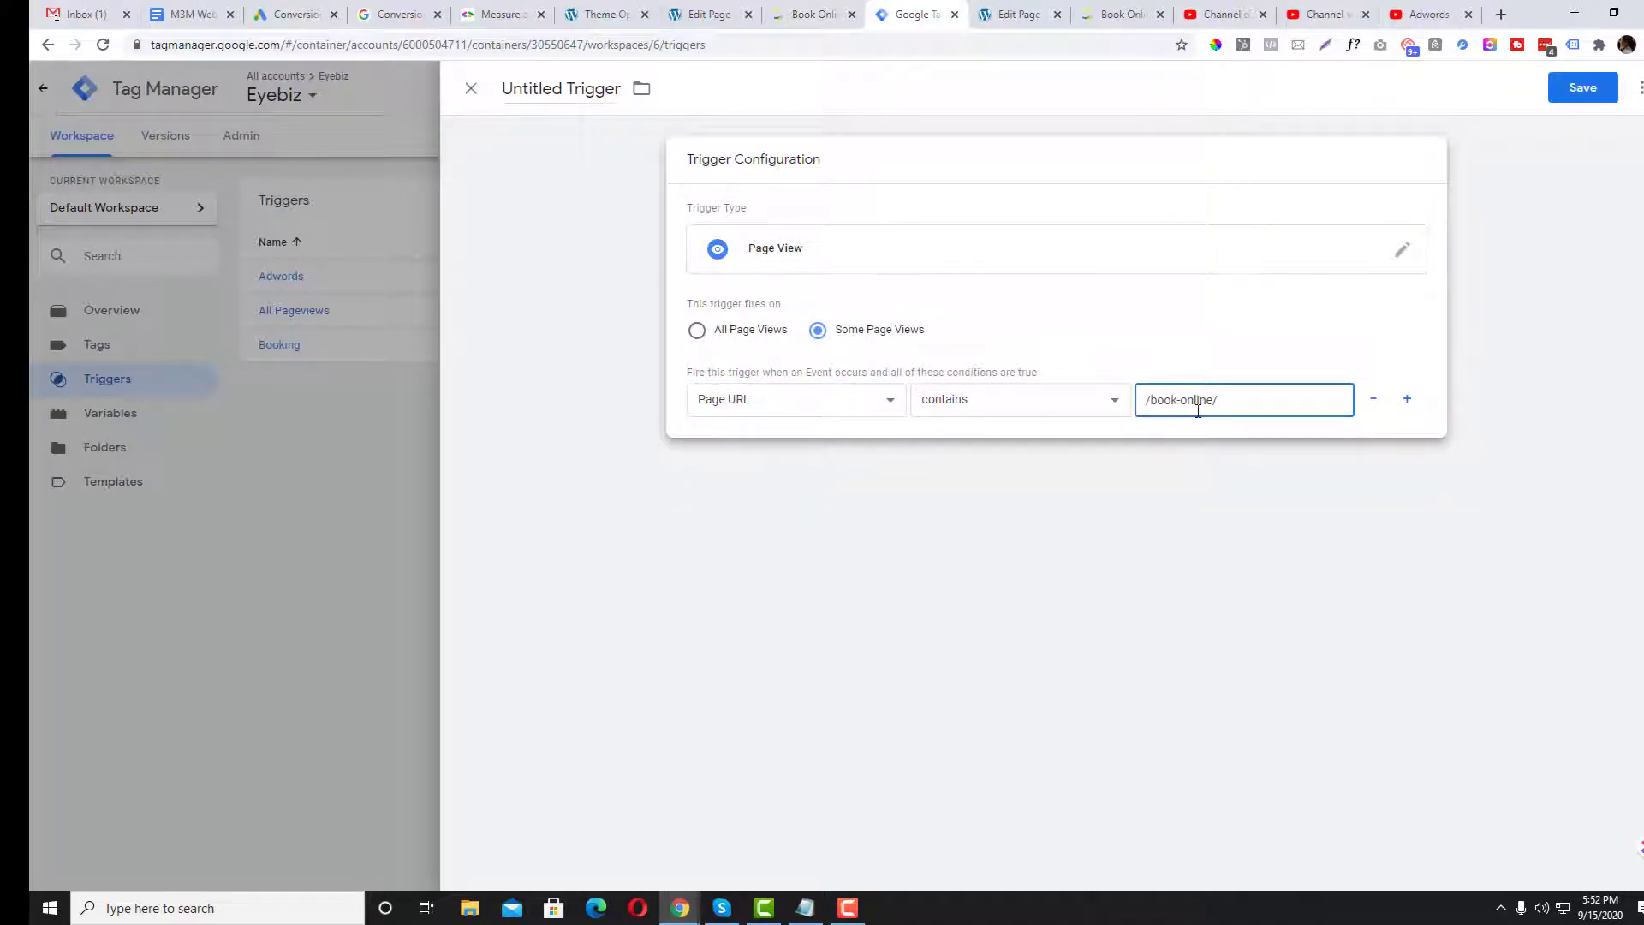
pyautogui.click(466, 92)
pyautogui.click(953, 291)
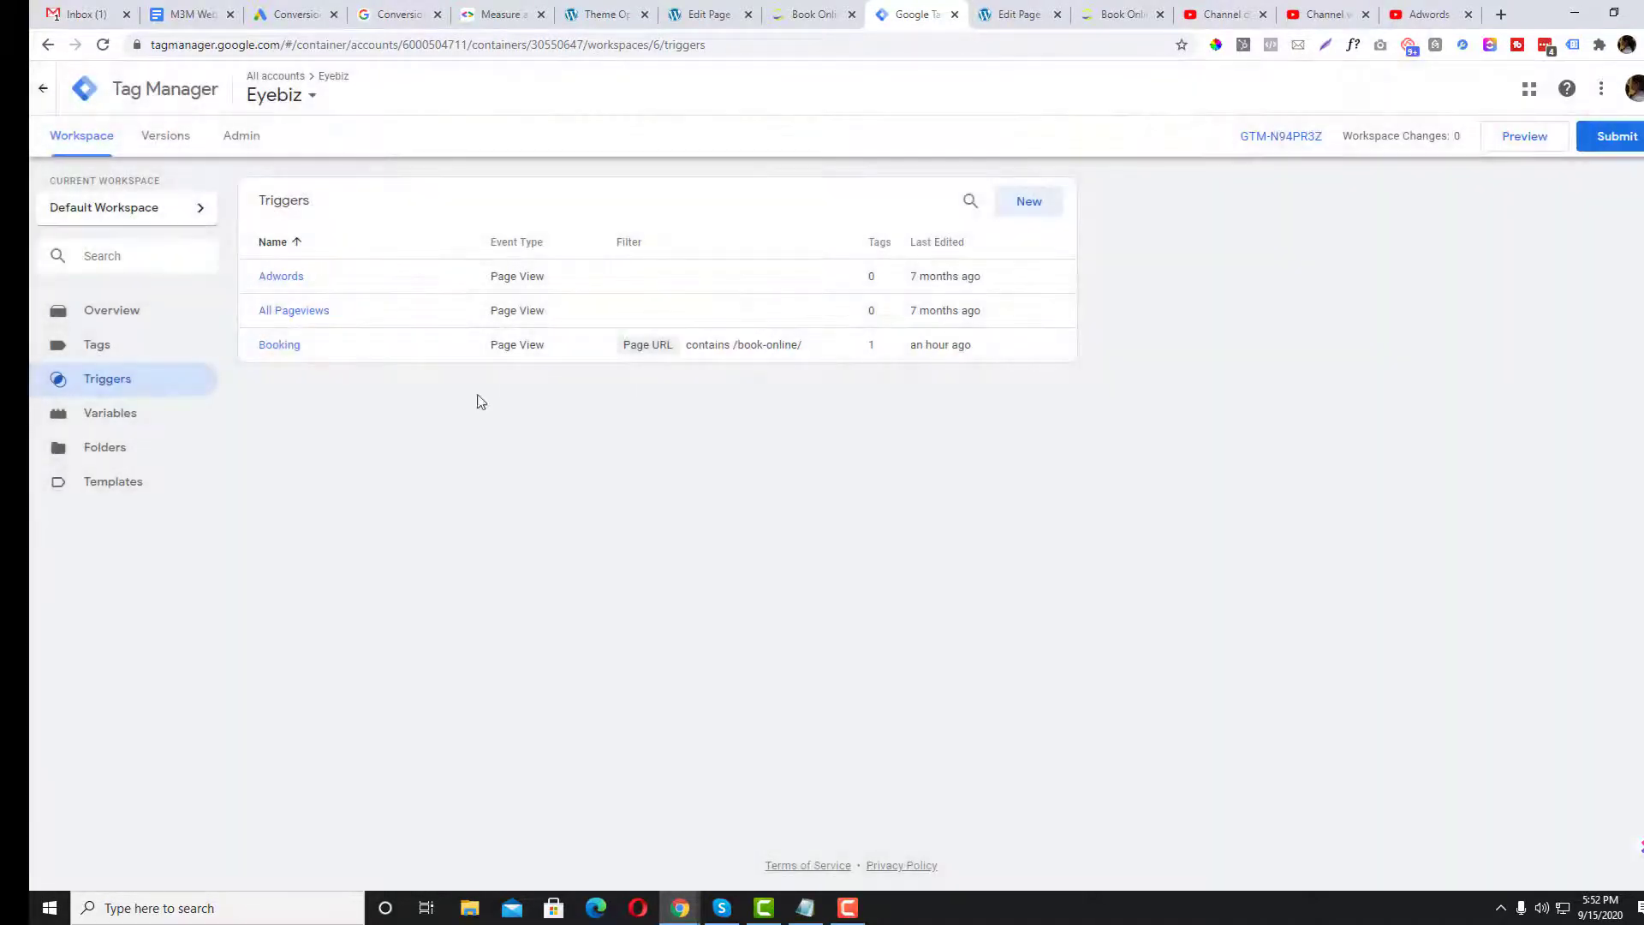
# - Review the existing Booking trigger's configuration and display the container's list of tags
pyautogui.click(374, 348)
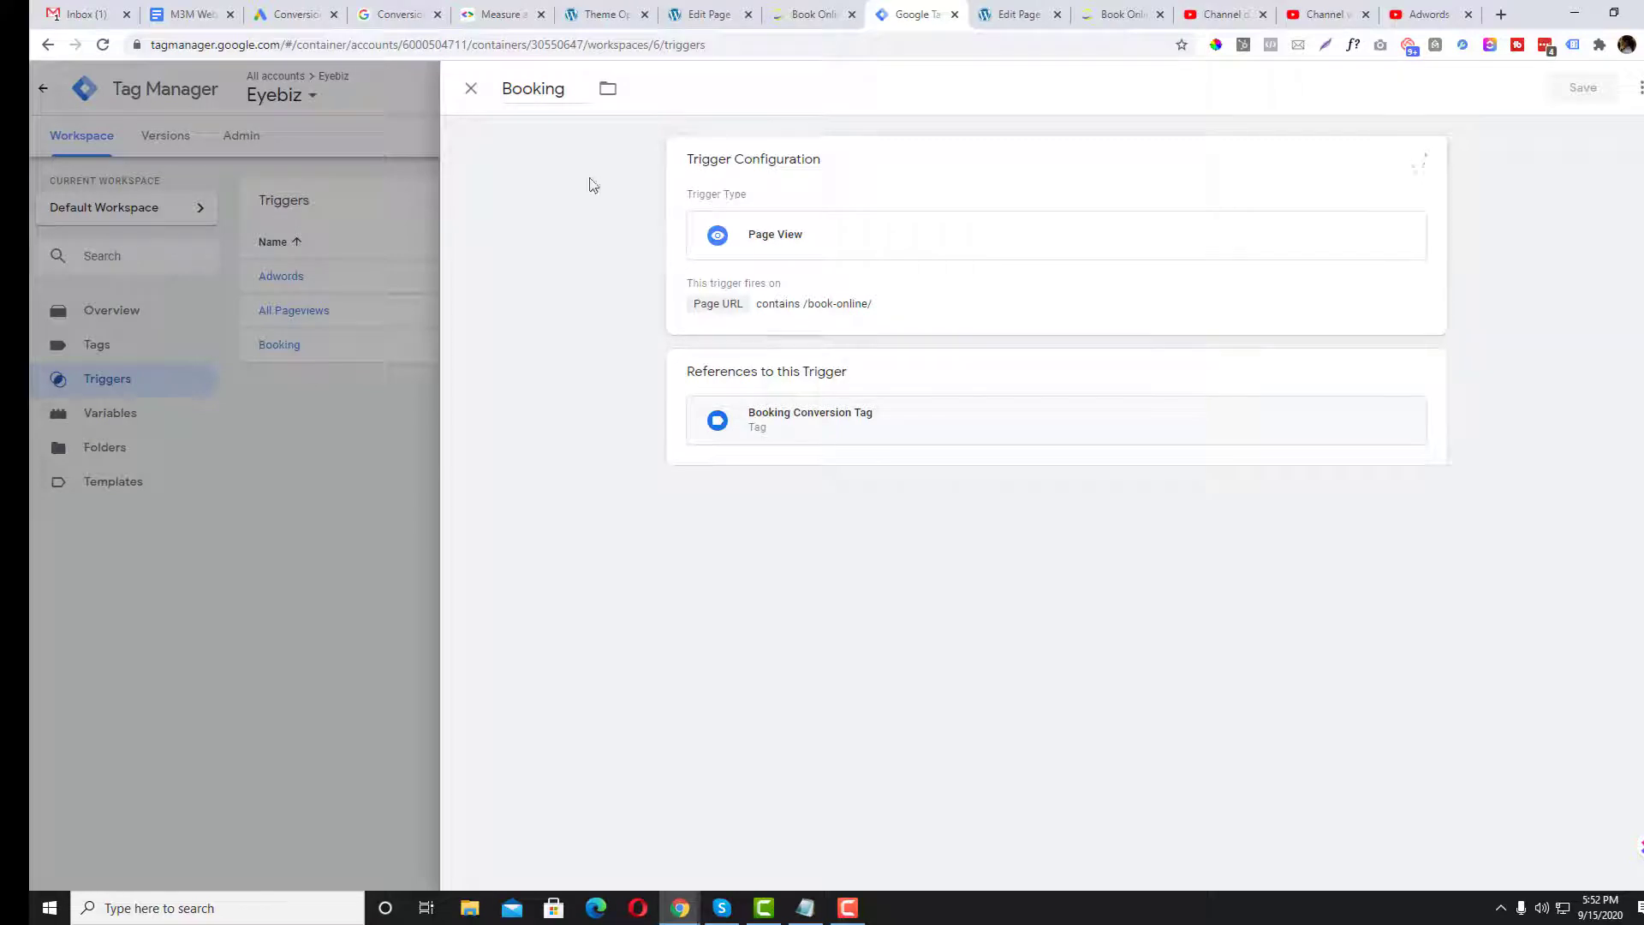
pyautogui.click(470, 89)
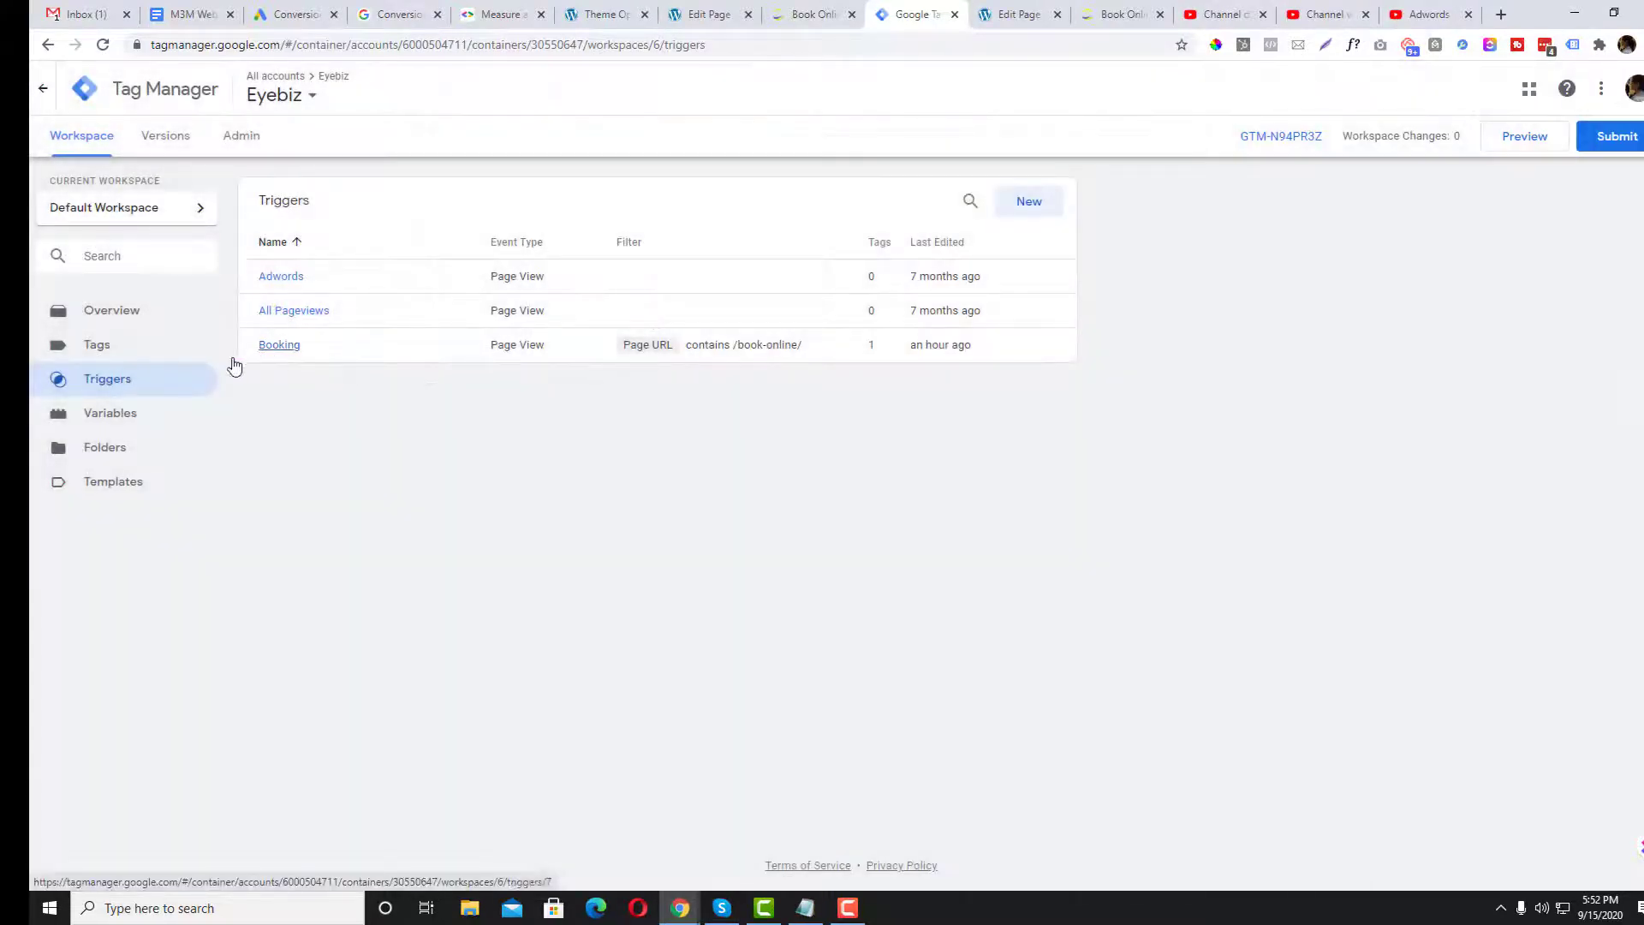
pyautogui.click(97, 344)
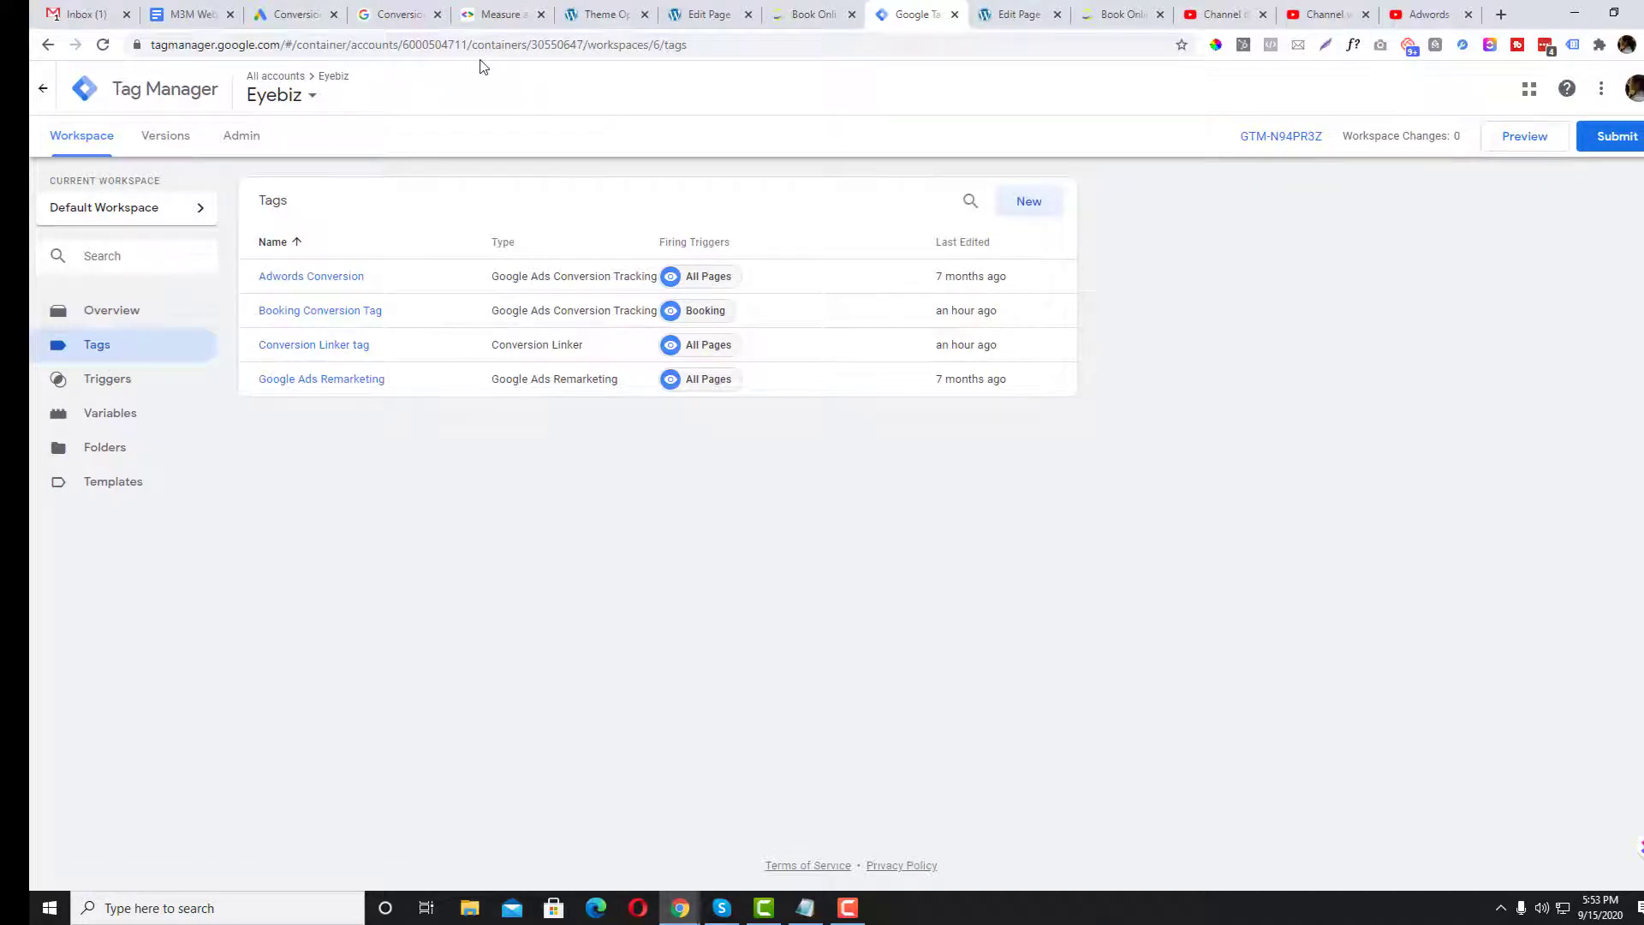
# - Examine the Google Tag Manager setup instructions of the Google Ads - Book Appointment Page conversion action, including the Conversion Linker tag requirement
pyautogui.click(400, 12)
pyautogui.click(309, 12)
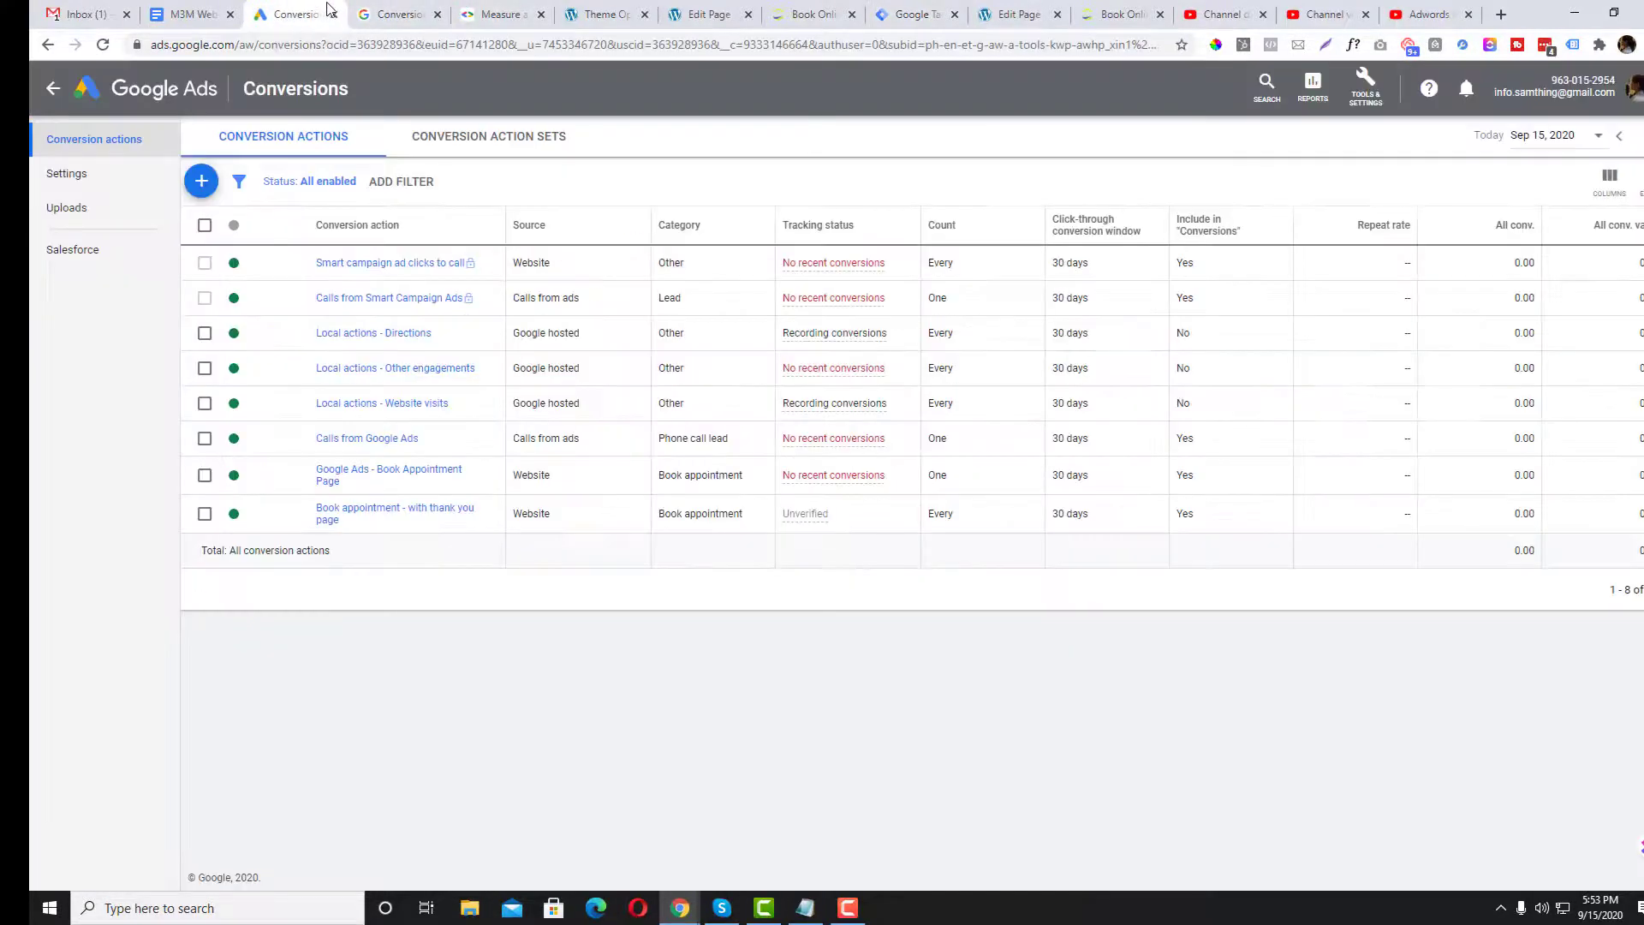
pyautogui.click(358, 12)
pyautogui.click(341, 7)
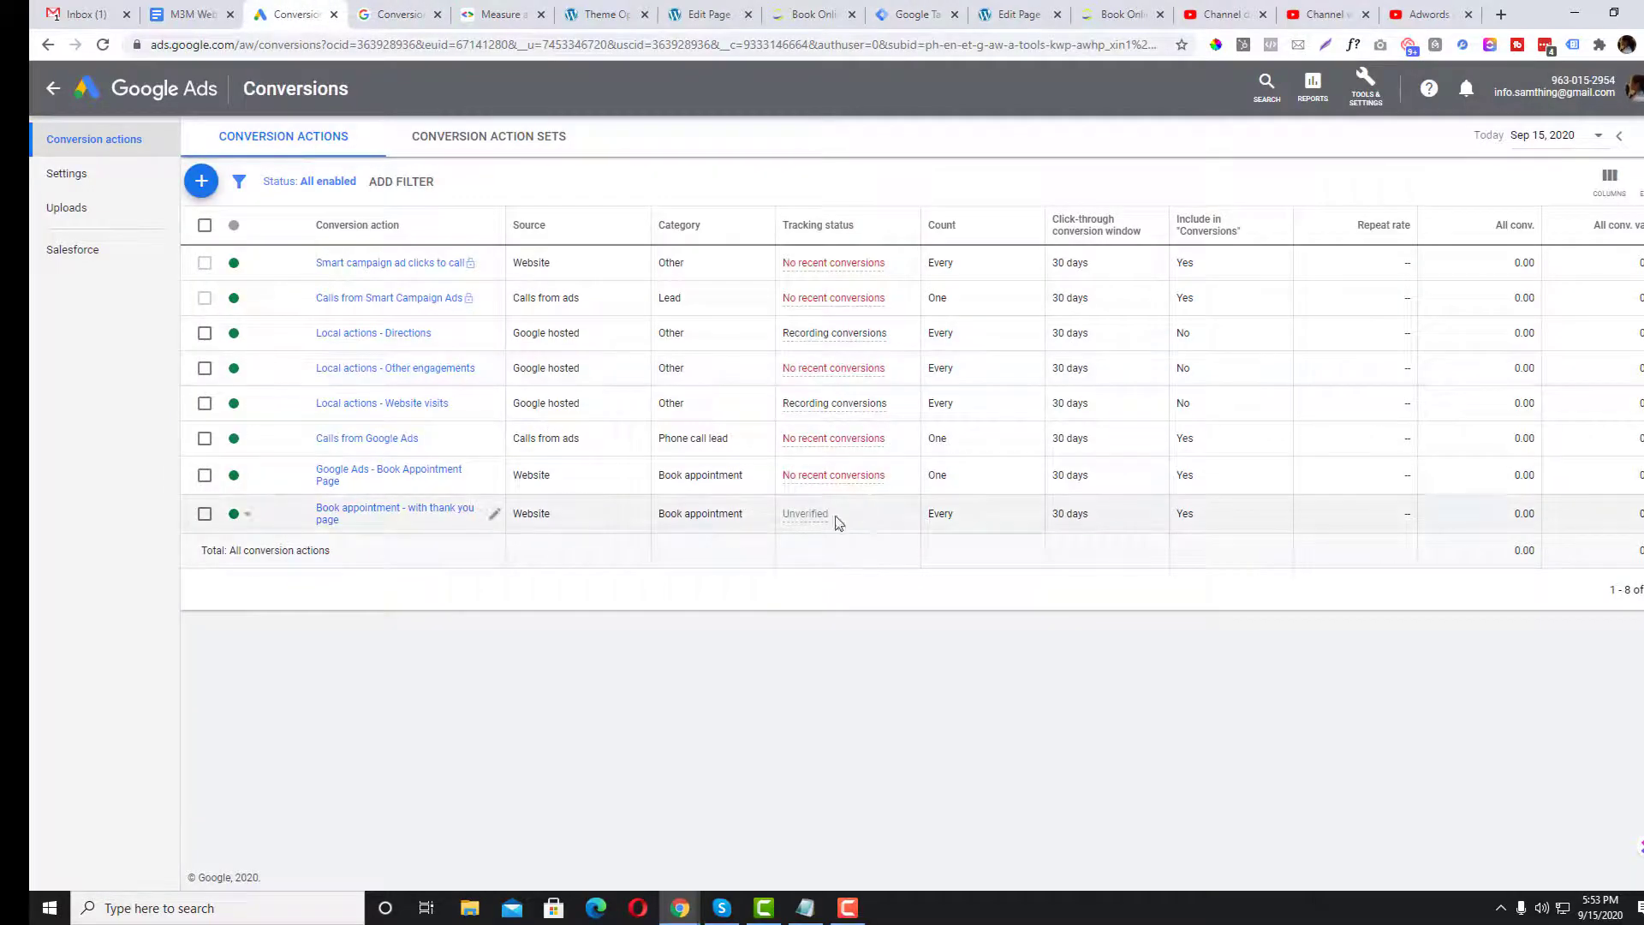
pyautogui.click(414, 470)
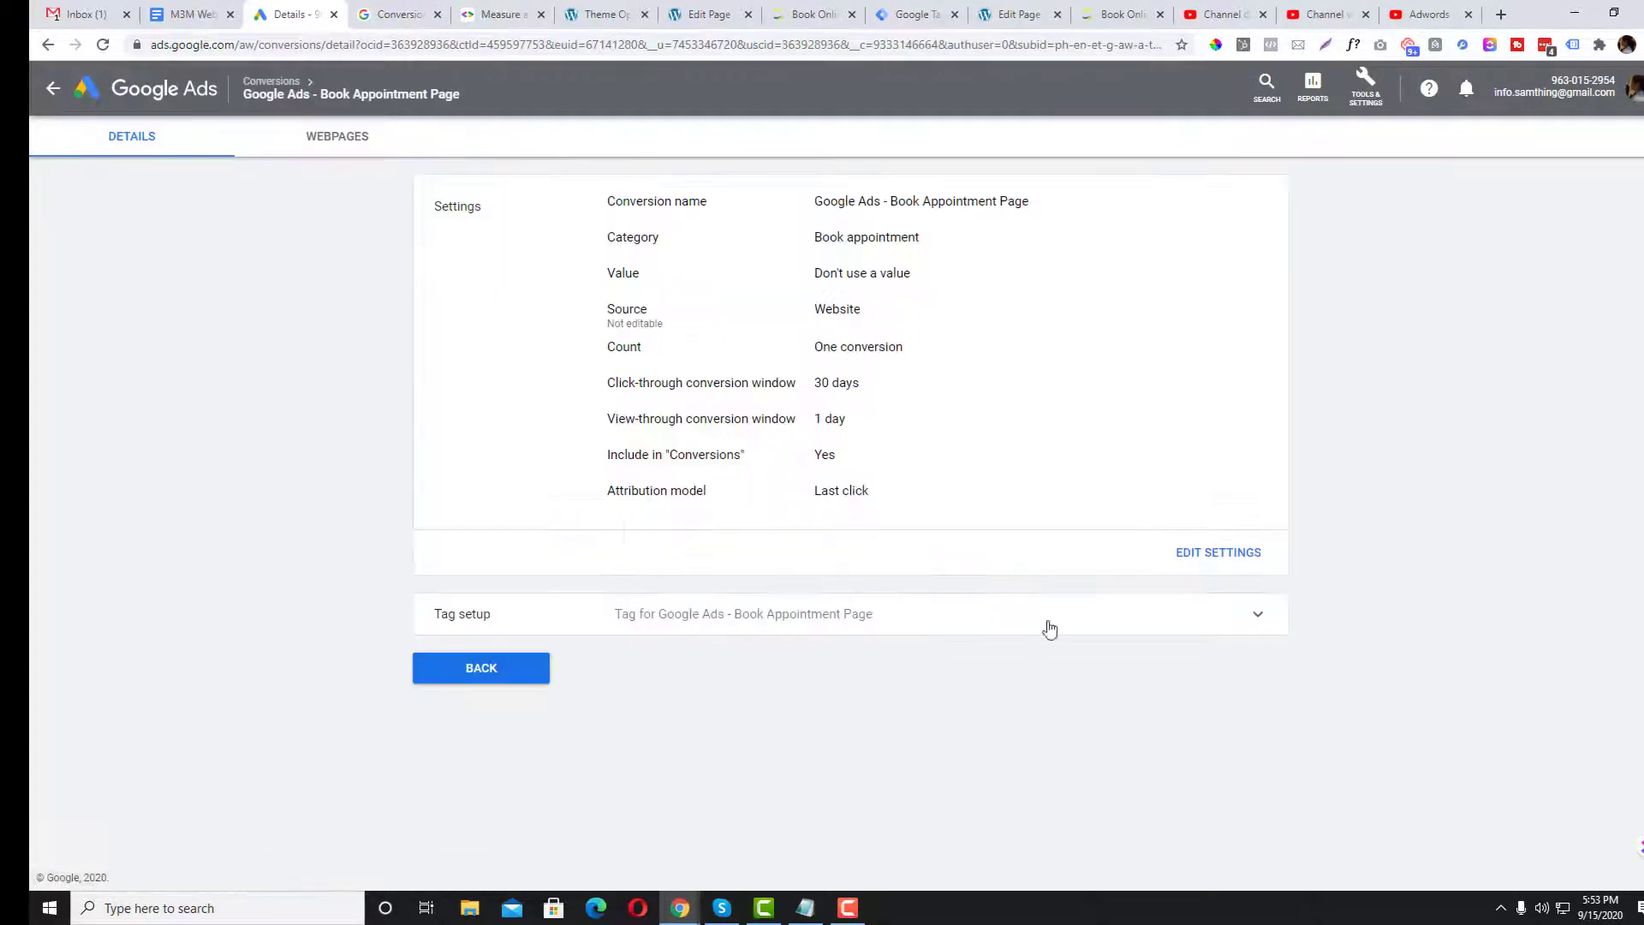
pyautogui.click(1080, 628)
pyautogui.click(967, 638)
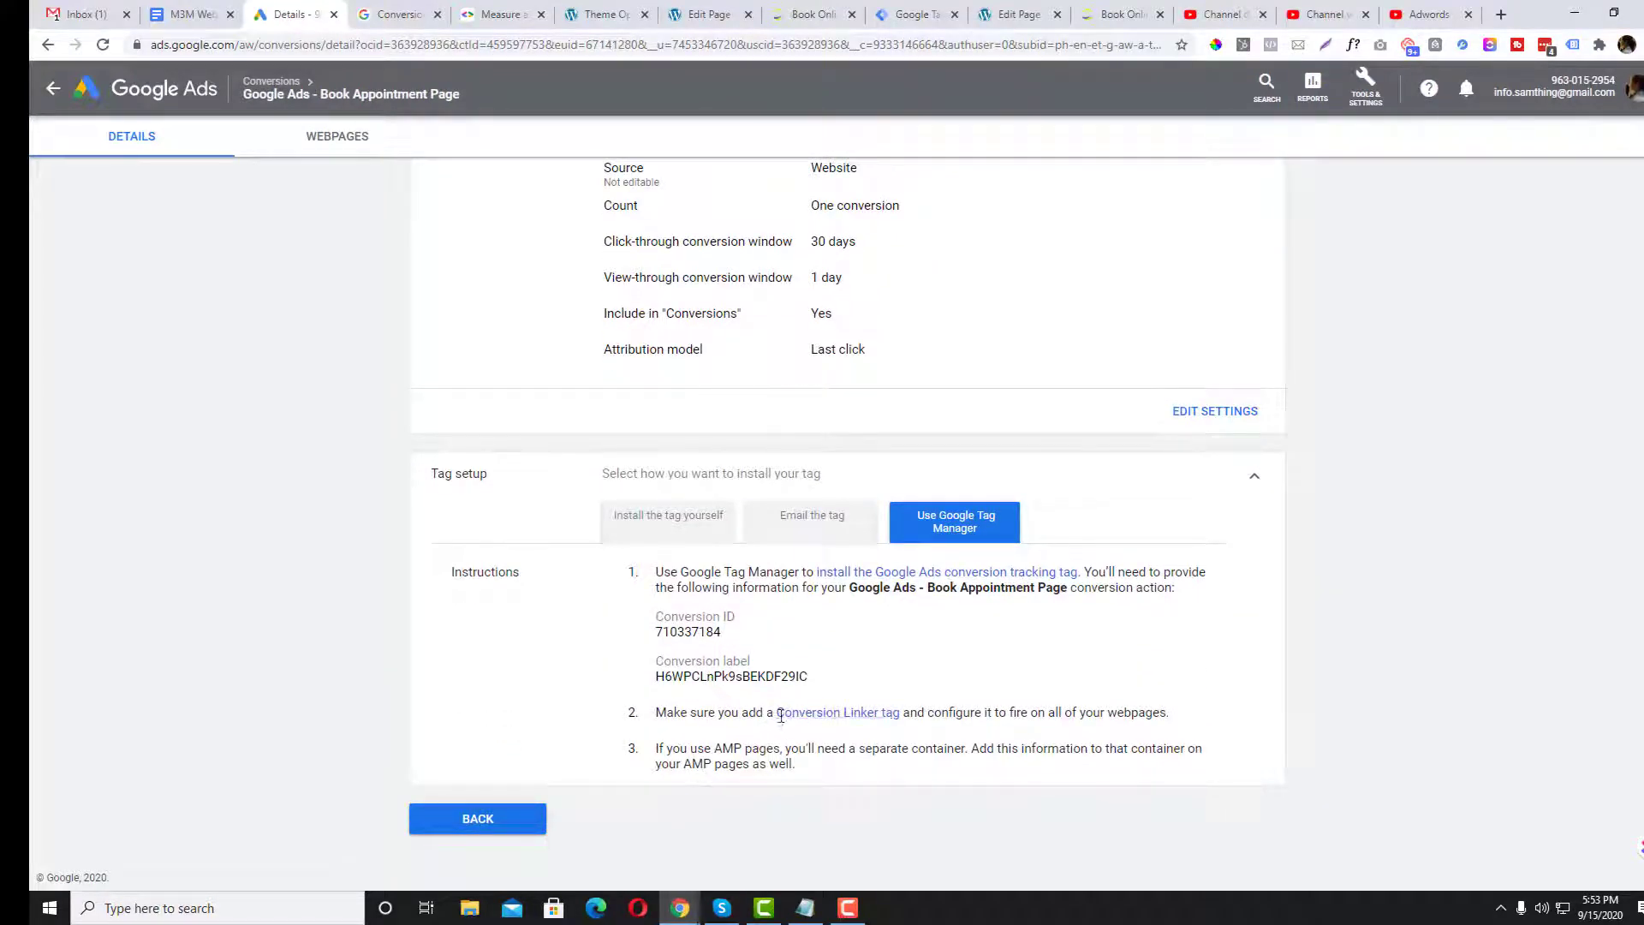
pyautogui.moveTo(773, 712); pyautogui.dragTo(905, 712)
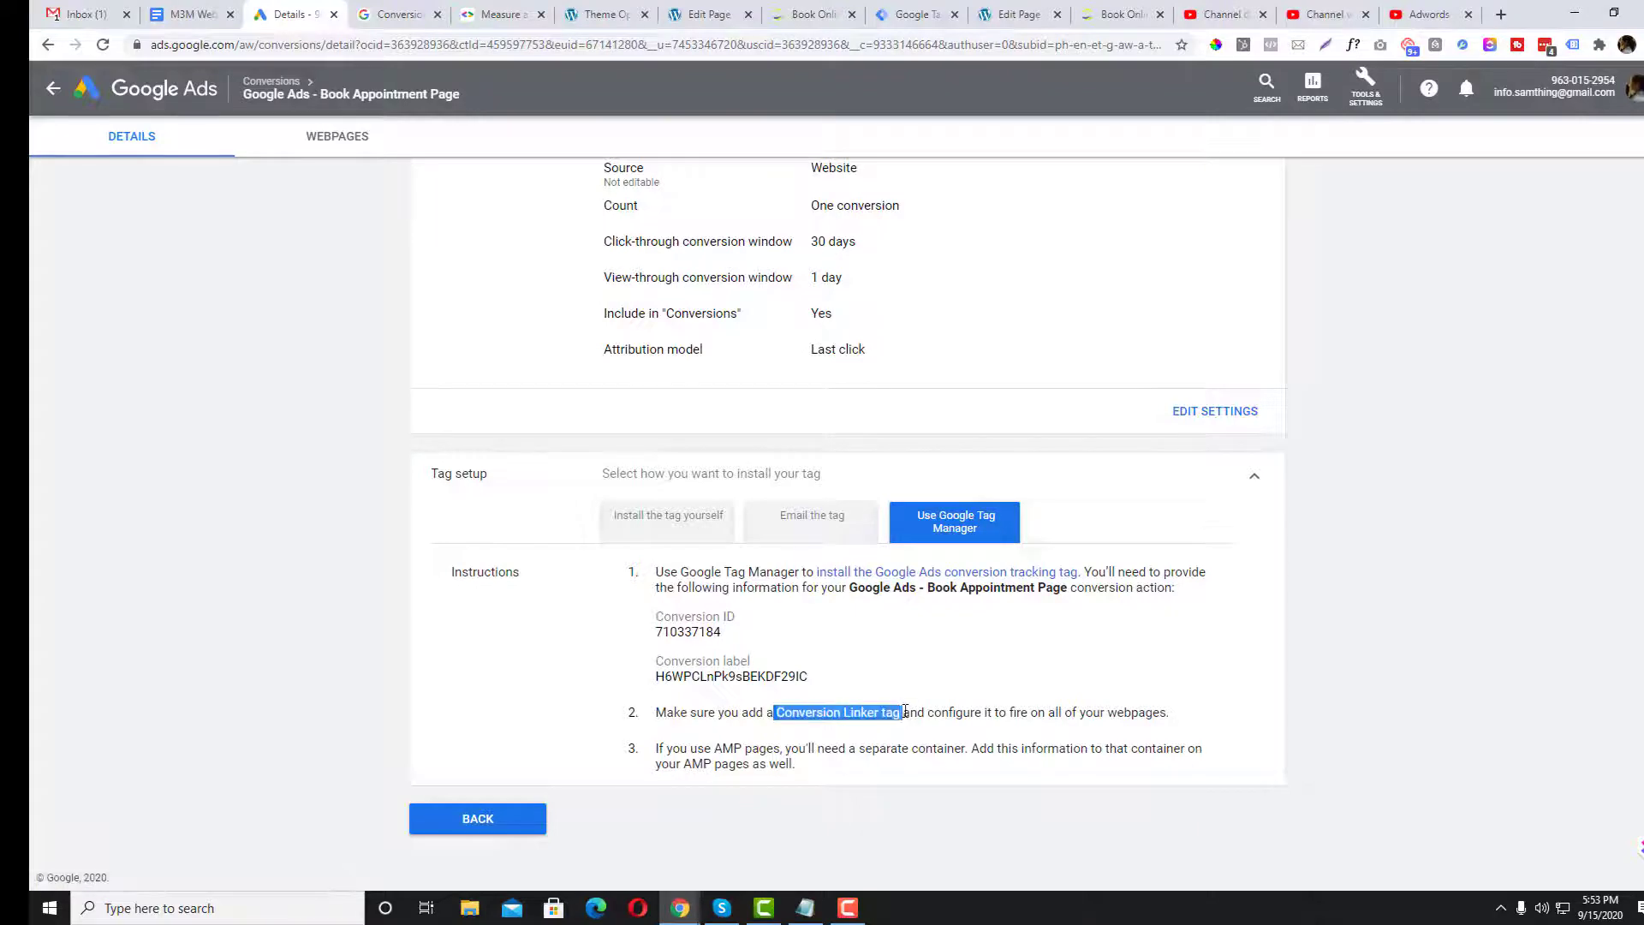
# - Return to the Eyebiz container in Tag Manager and start a new tag named Conversion Linker Tag
pyautogui.click(895, 14)
pyautogui.click(814, 14)
pyautogui.click(709, 14)
pyautogui.click(499, 13)
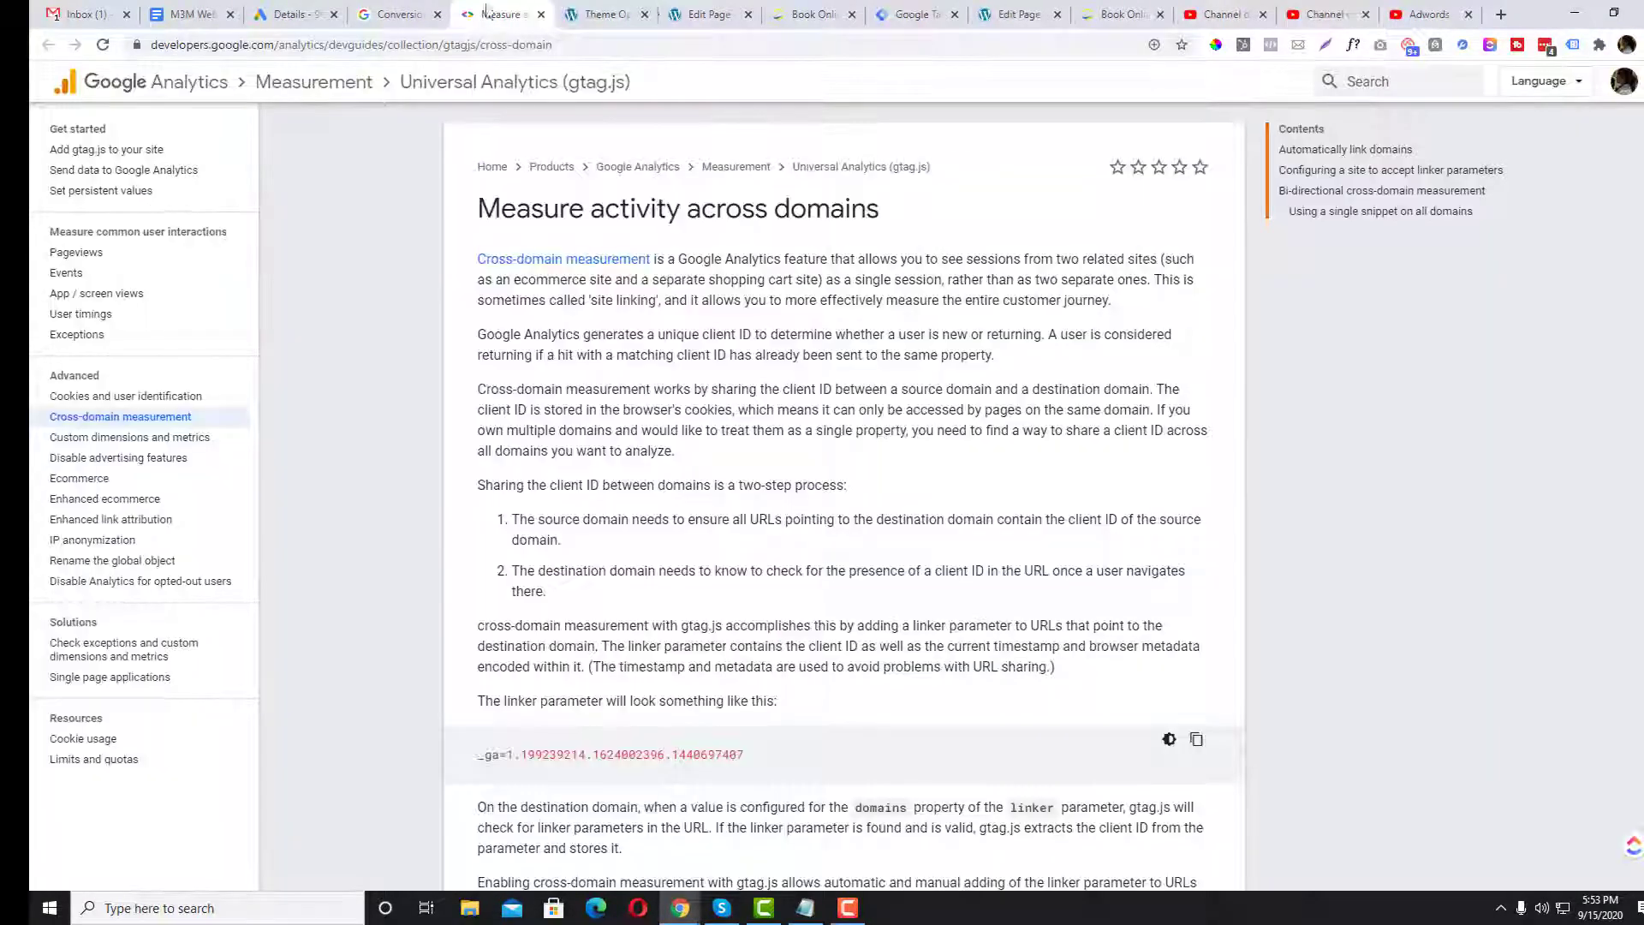
pyautogui.click(892, 12)
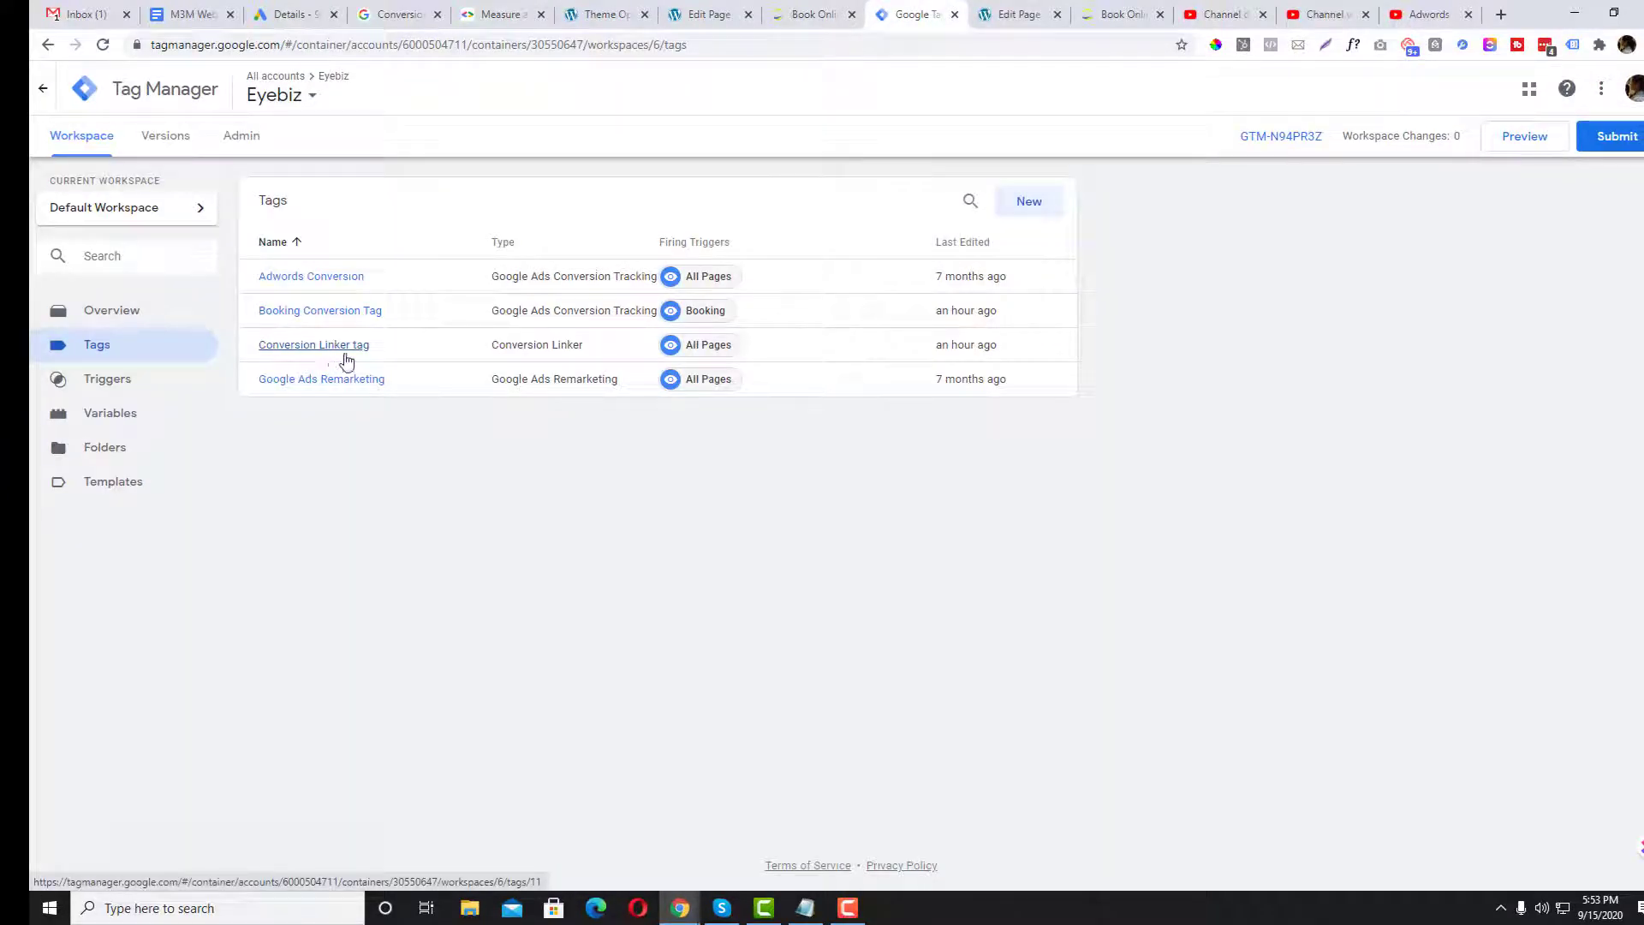
pyautogui.click(1049, 201)
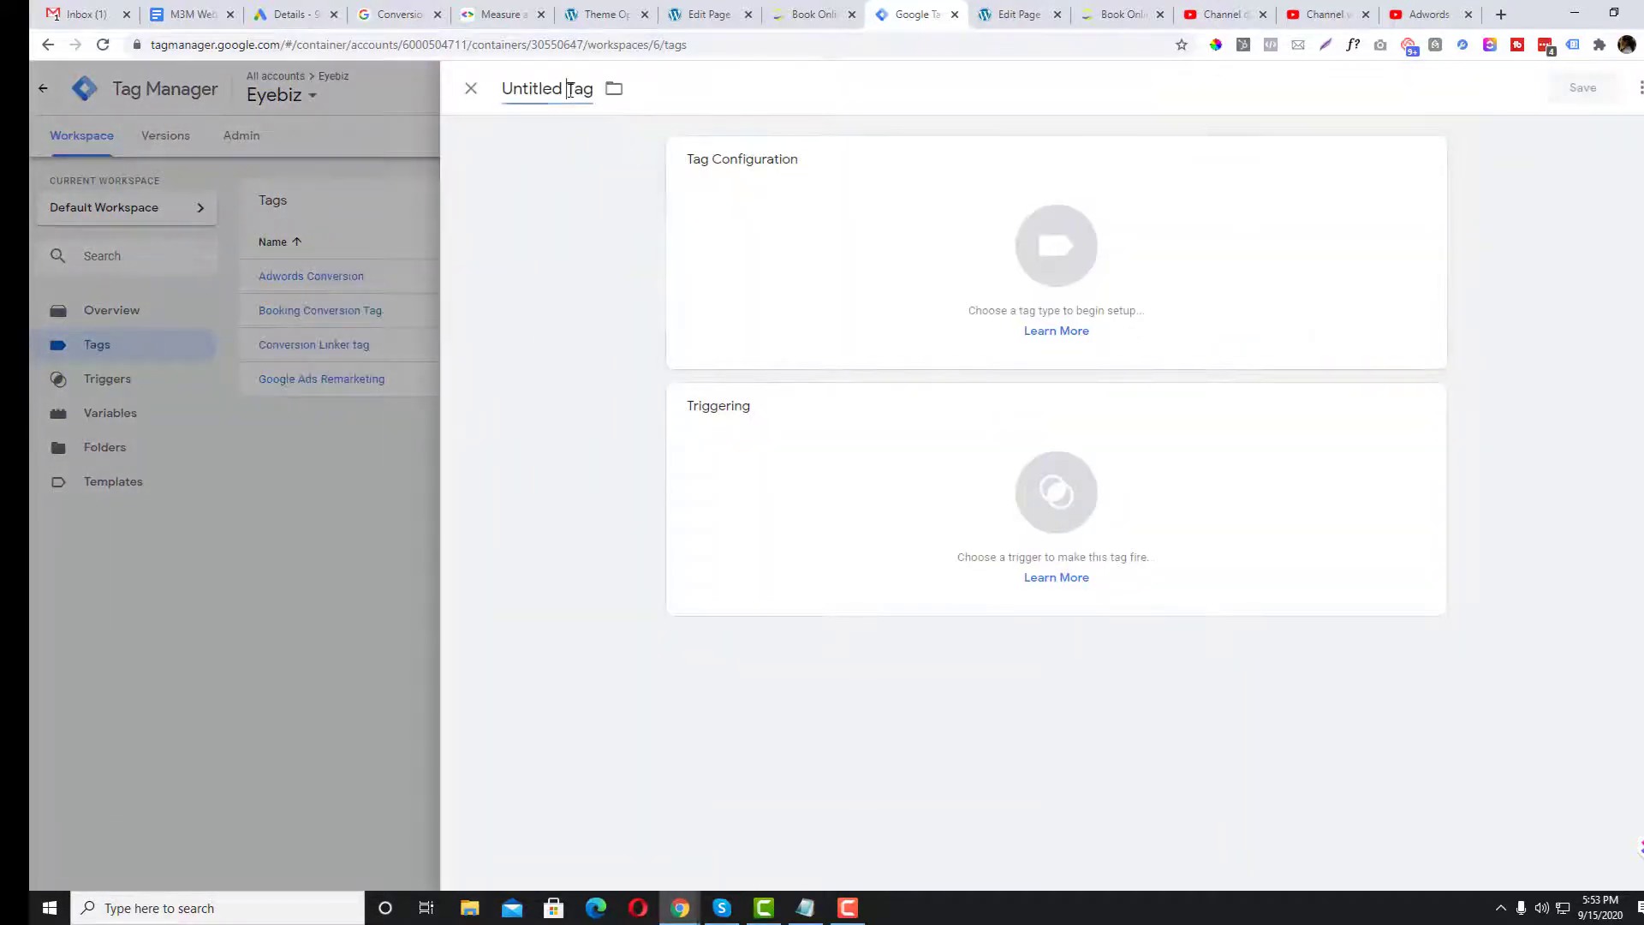
pyautogui.click(570, 90)
pyautogui.write('Conv')
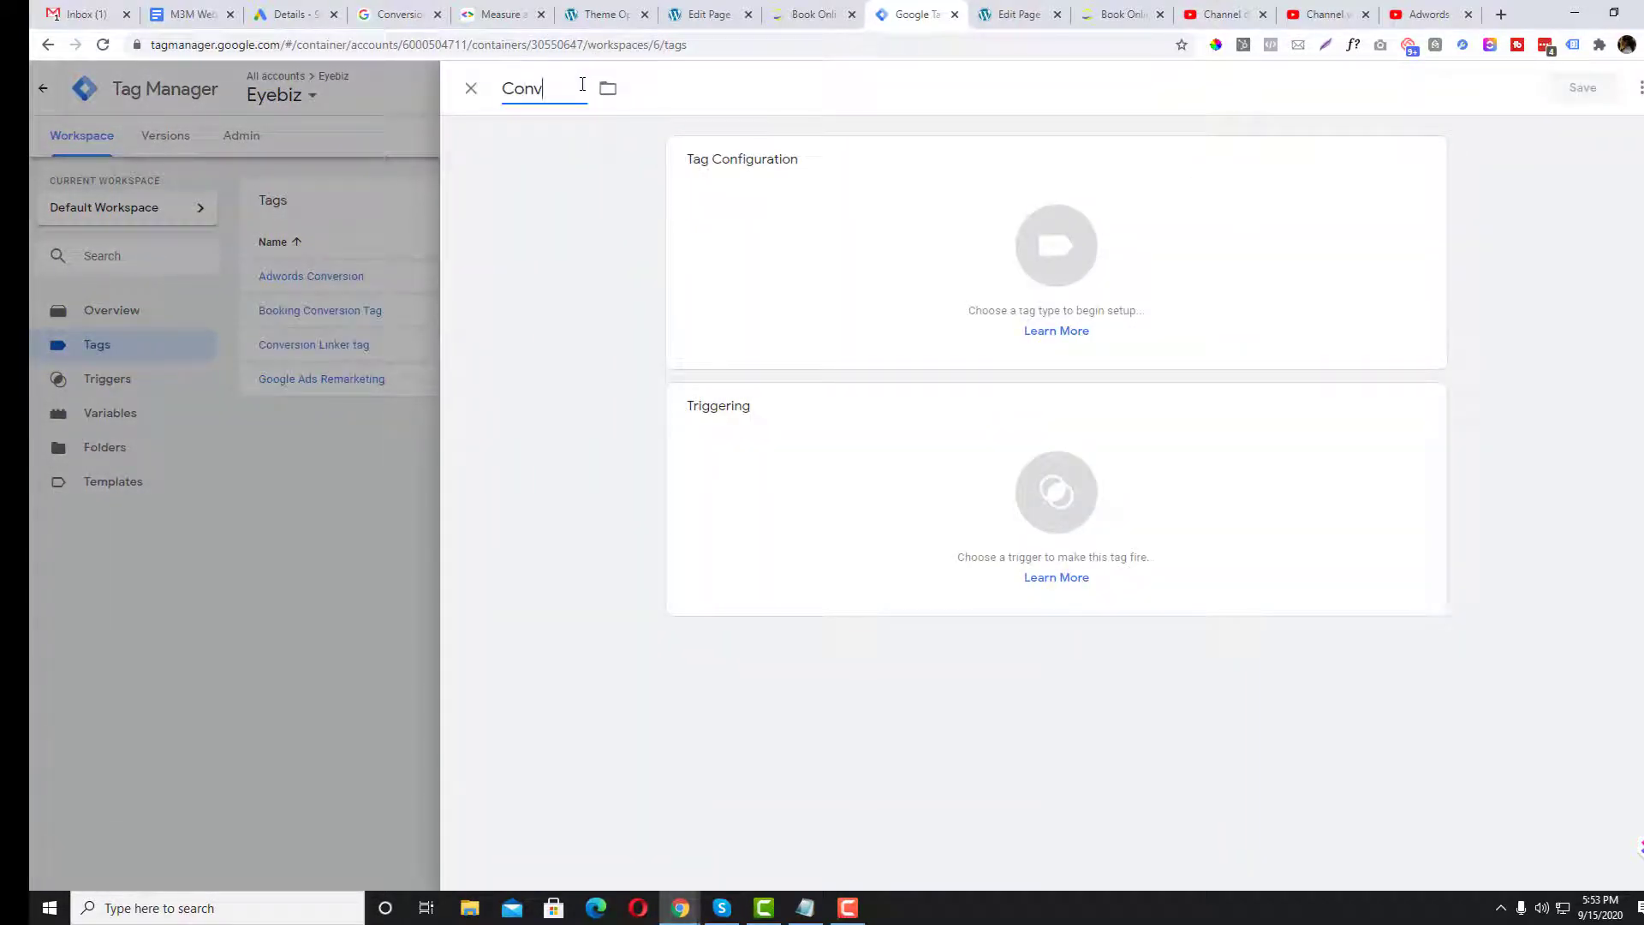
pyautogui.write('ersion Linker Tag')
# - Search the tag types for "convers" and choose Conversion Linker as the new tag's type
pyautogui.click(1067, 252)
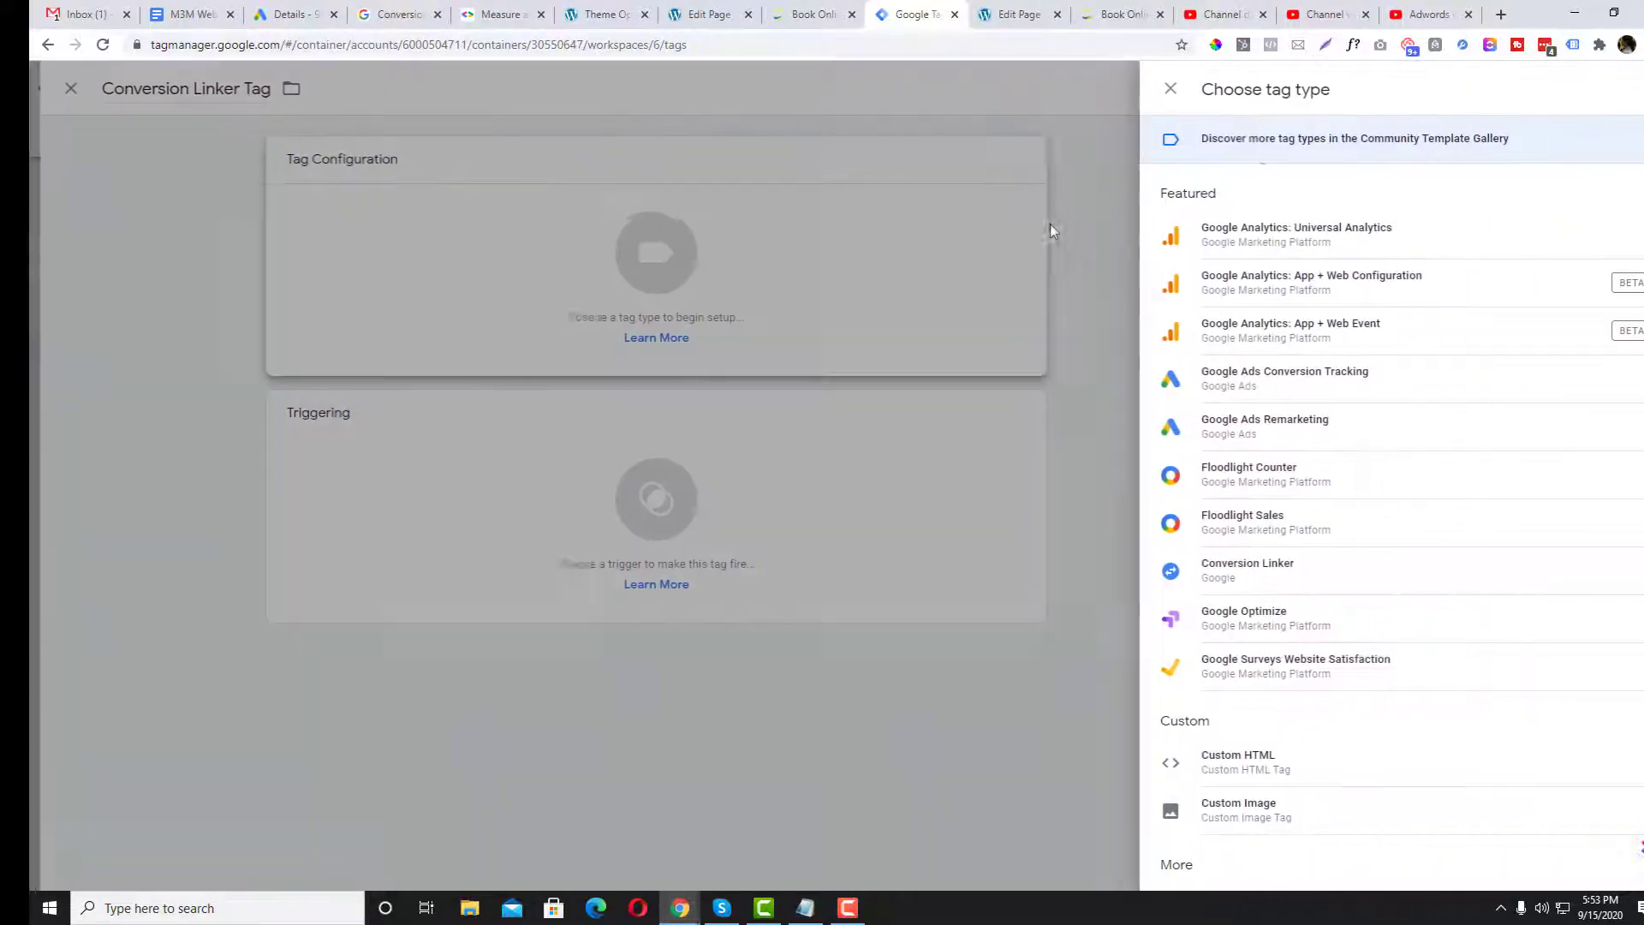
pyautogui.click(1636, 90)
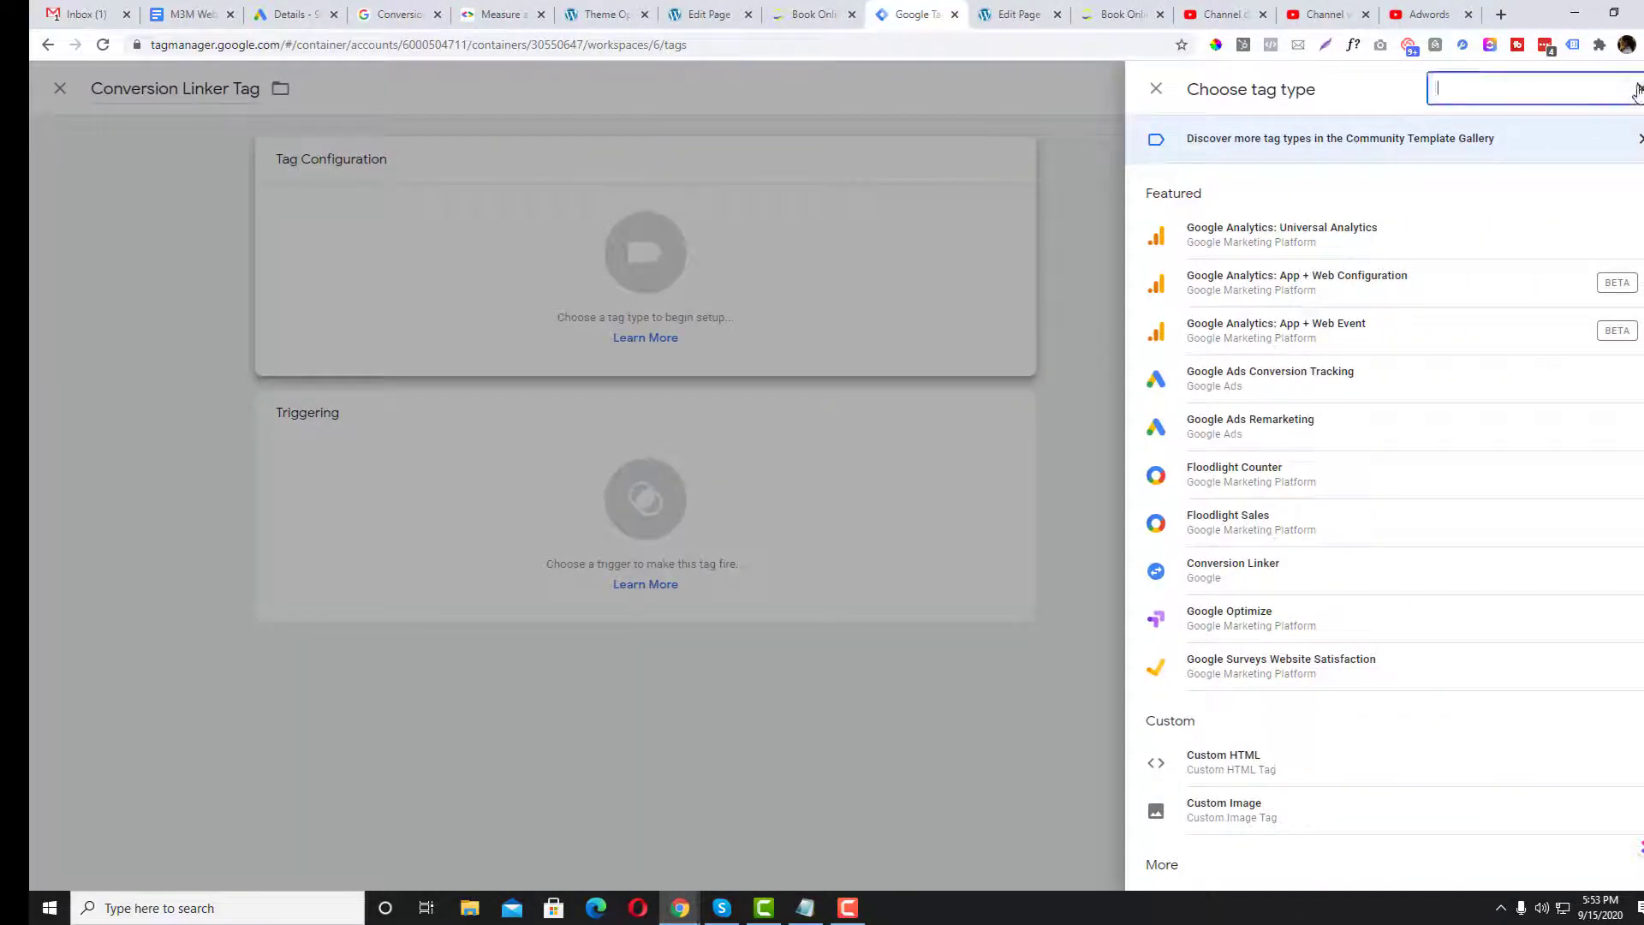
pyautogui.write('cpm')
pyautogui.press('BackSpace')
pyautogui.write('onvers')
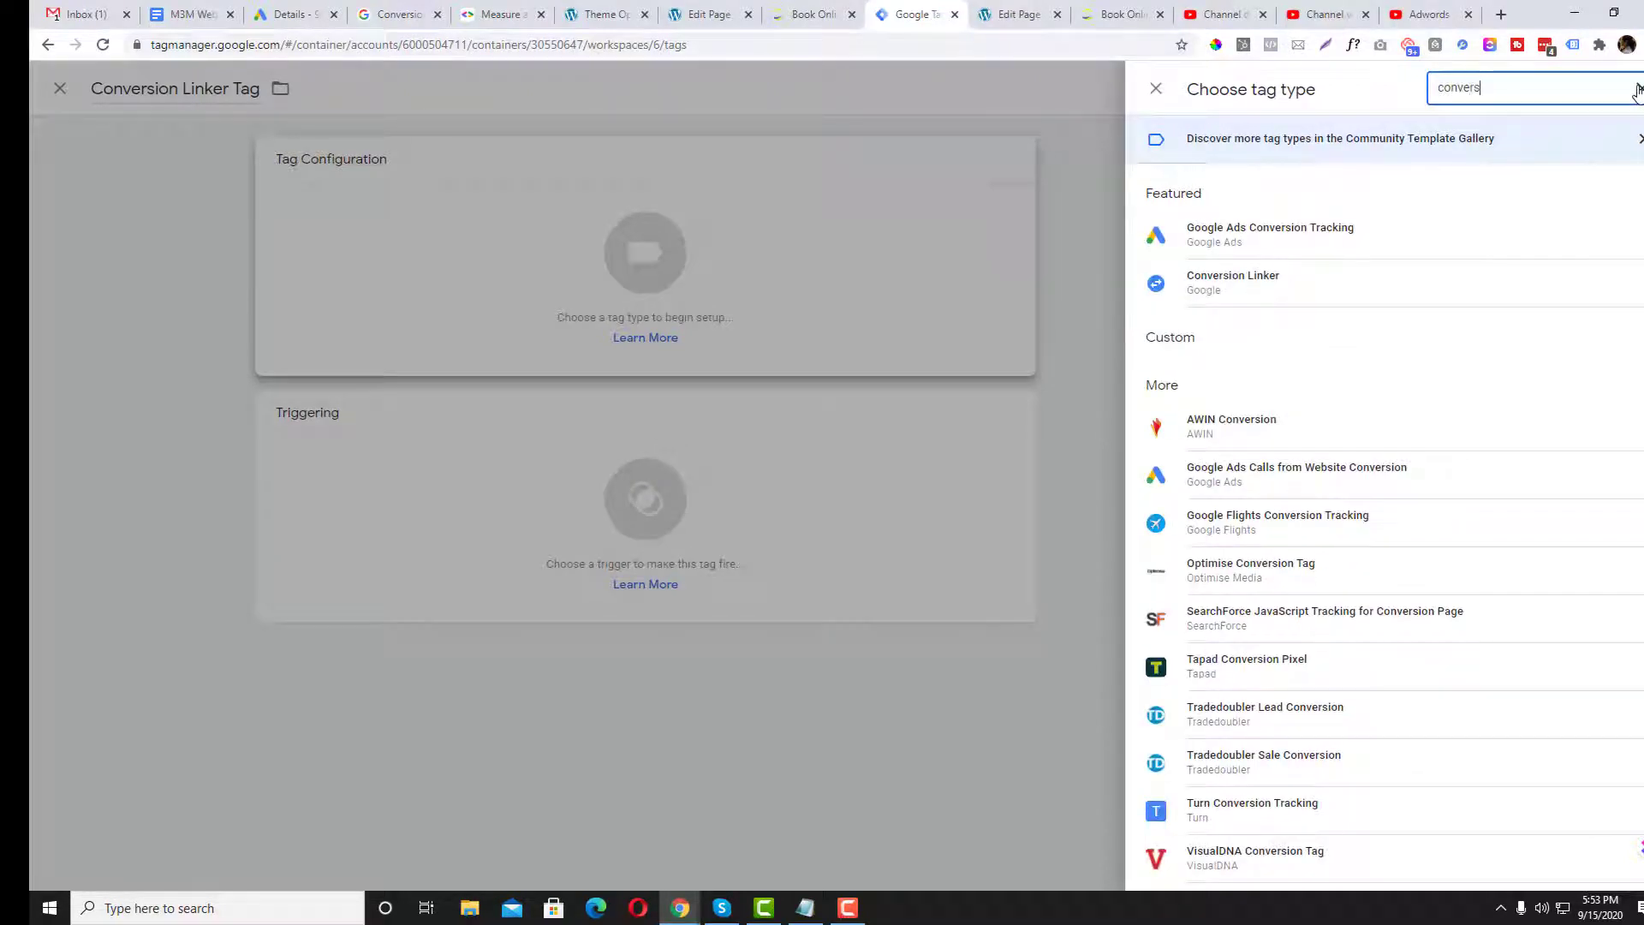
pyautogui.click(1297, 307)
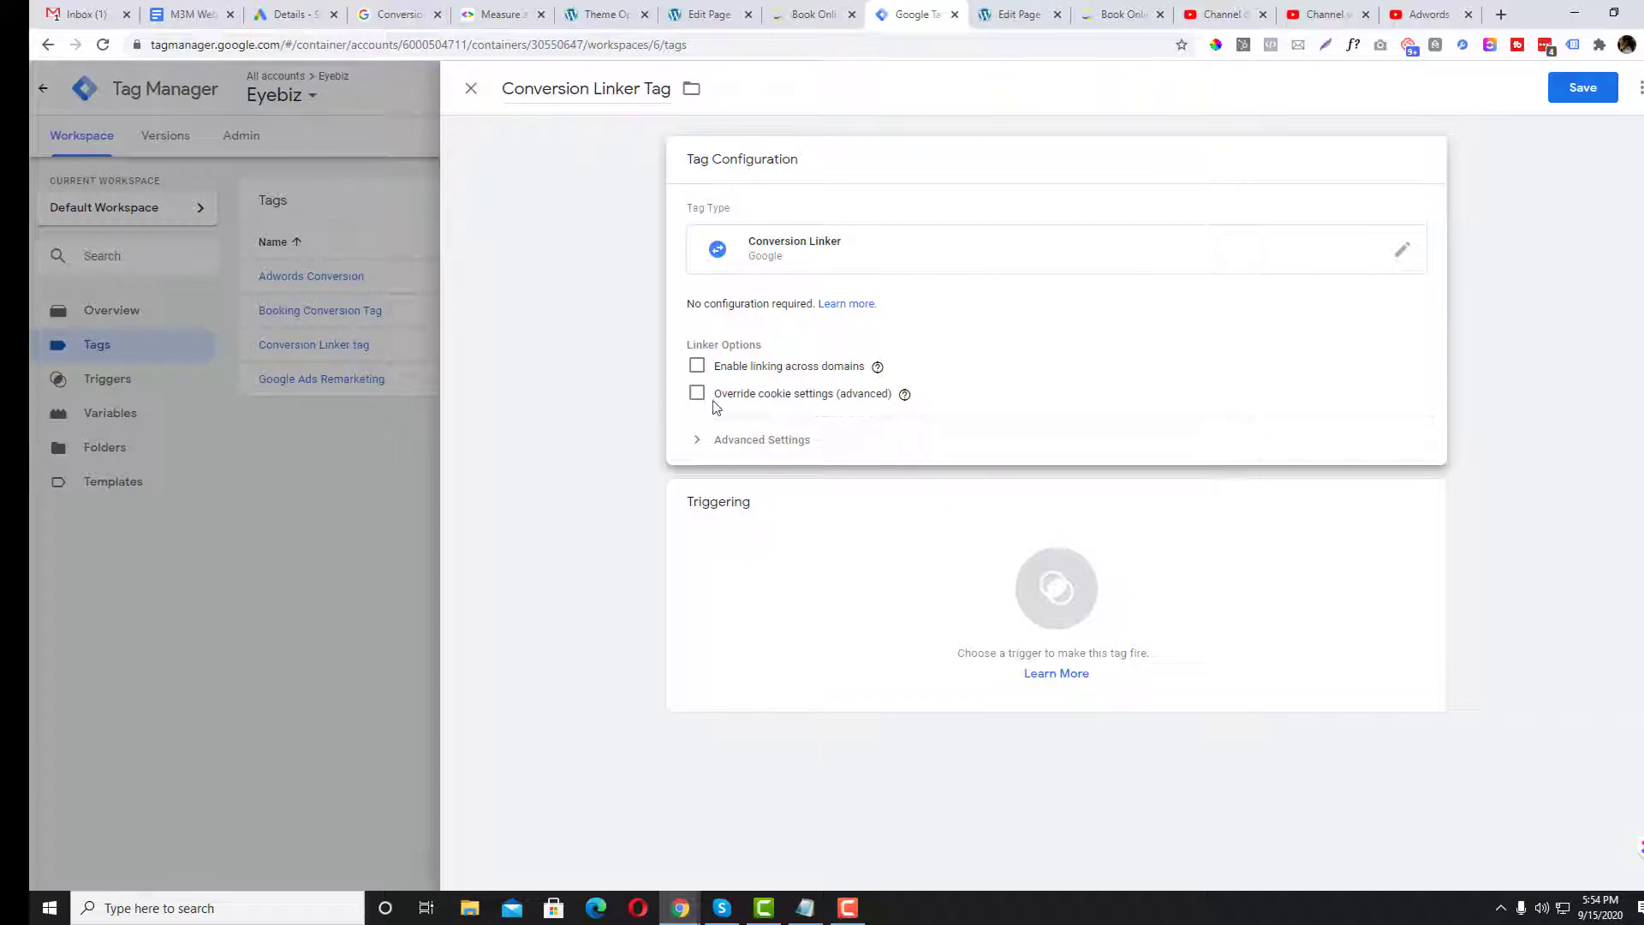
# - Assign the All Pages trigger to the new Conversion Linker Tag, and discard the unsaved tag
pyautogui.click(716, 440)
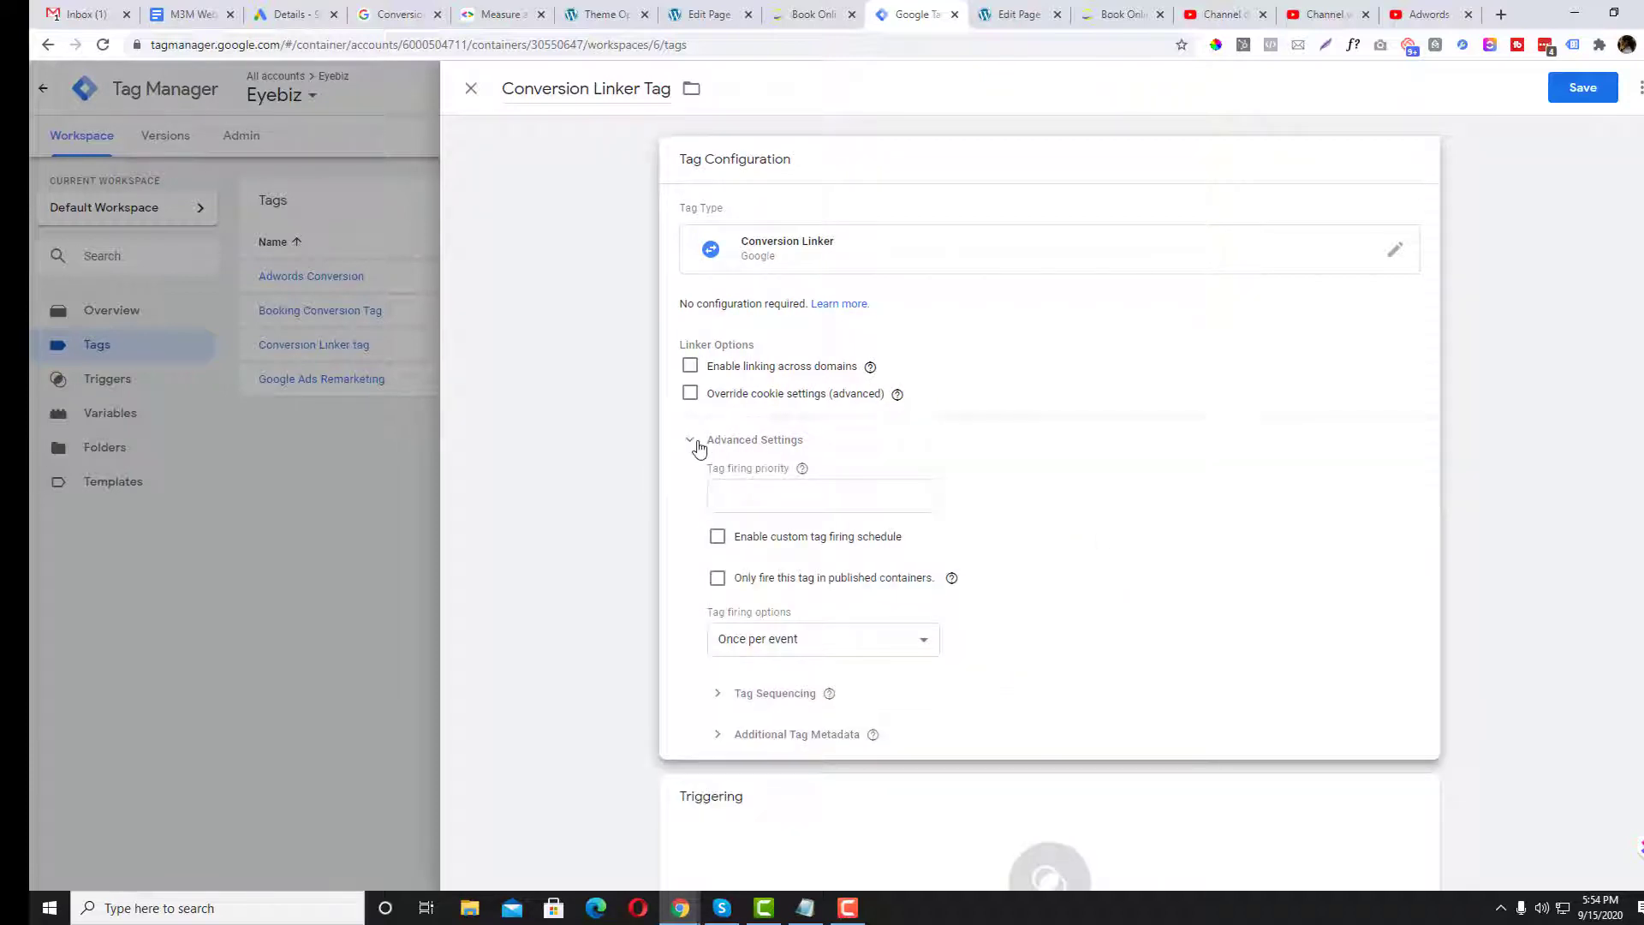
pyautogui.click(696, 443)
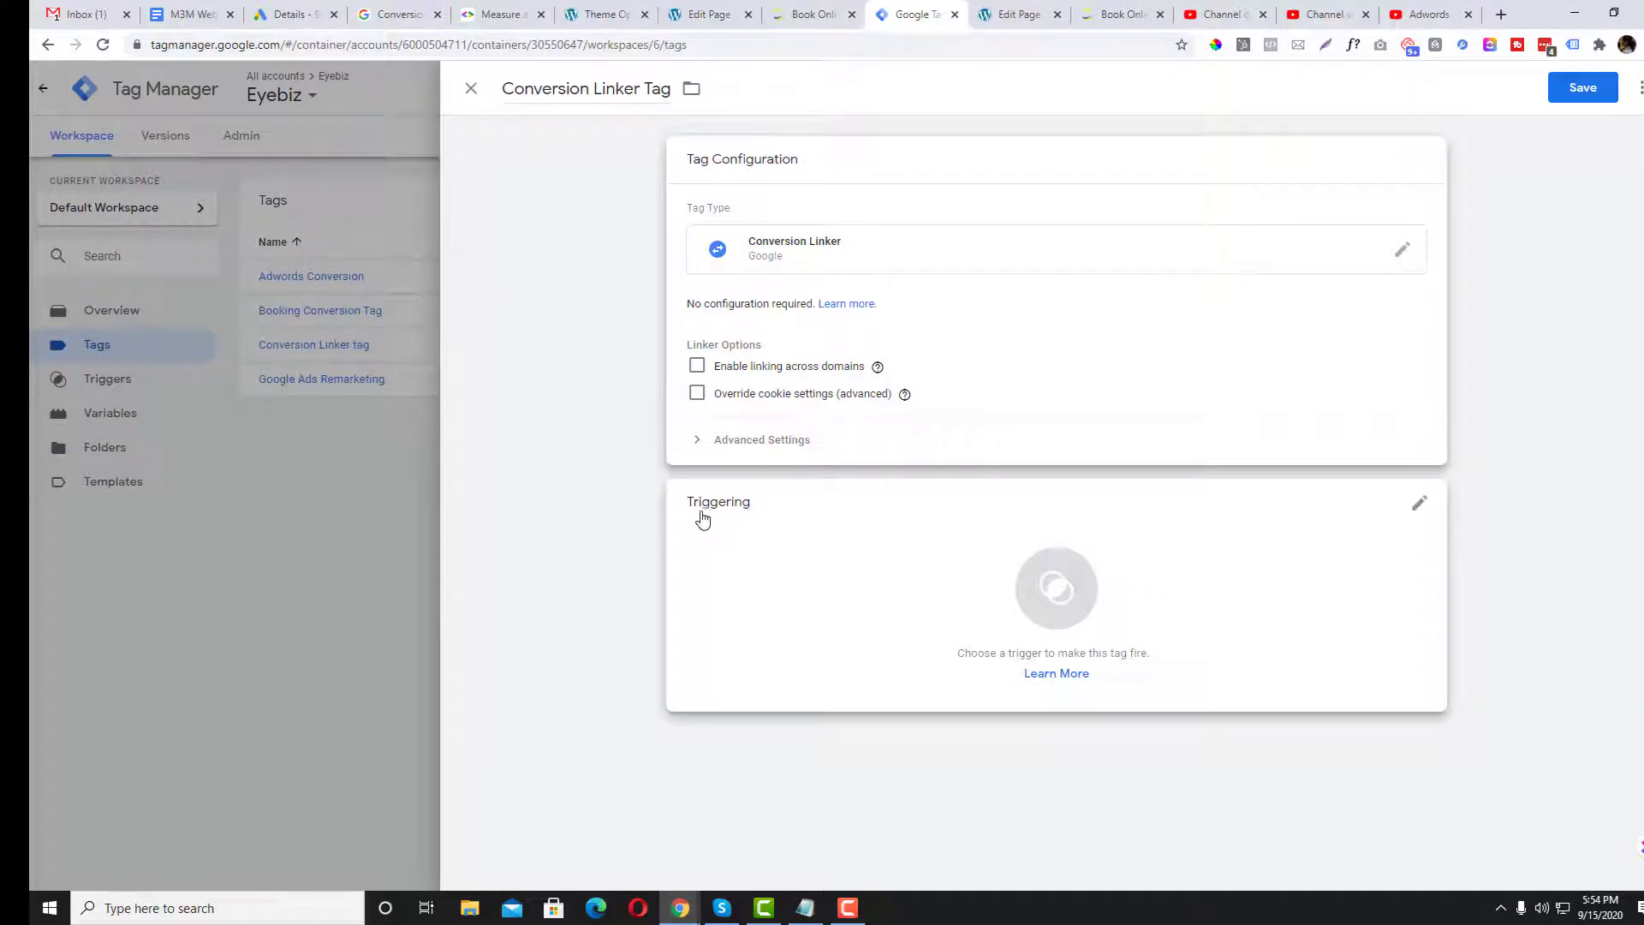
pyautogui.click(1080, 598)
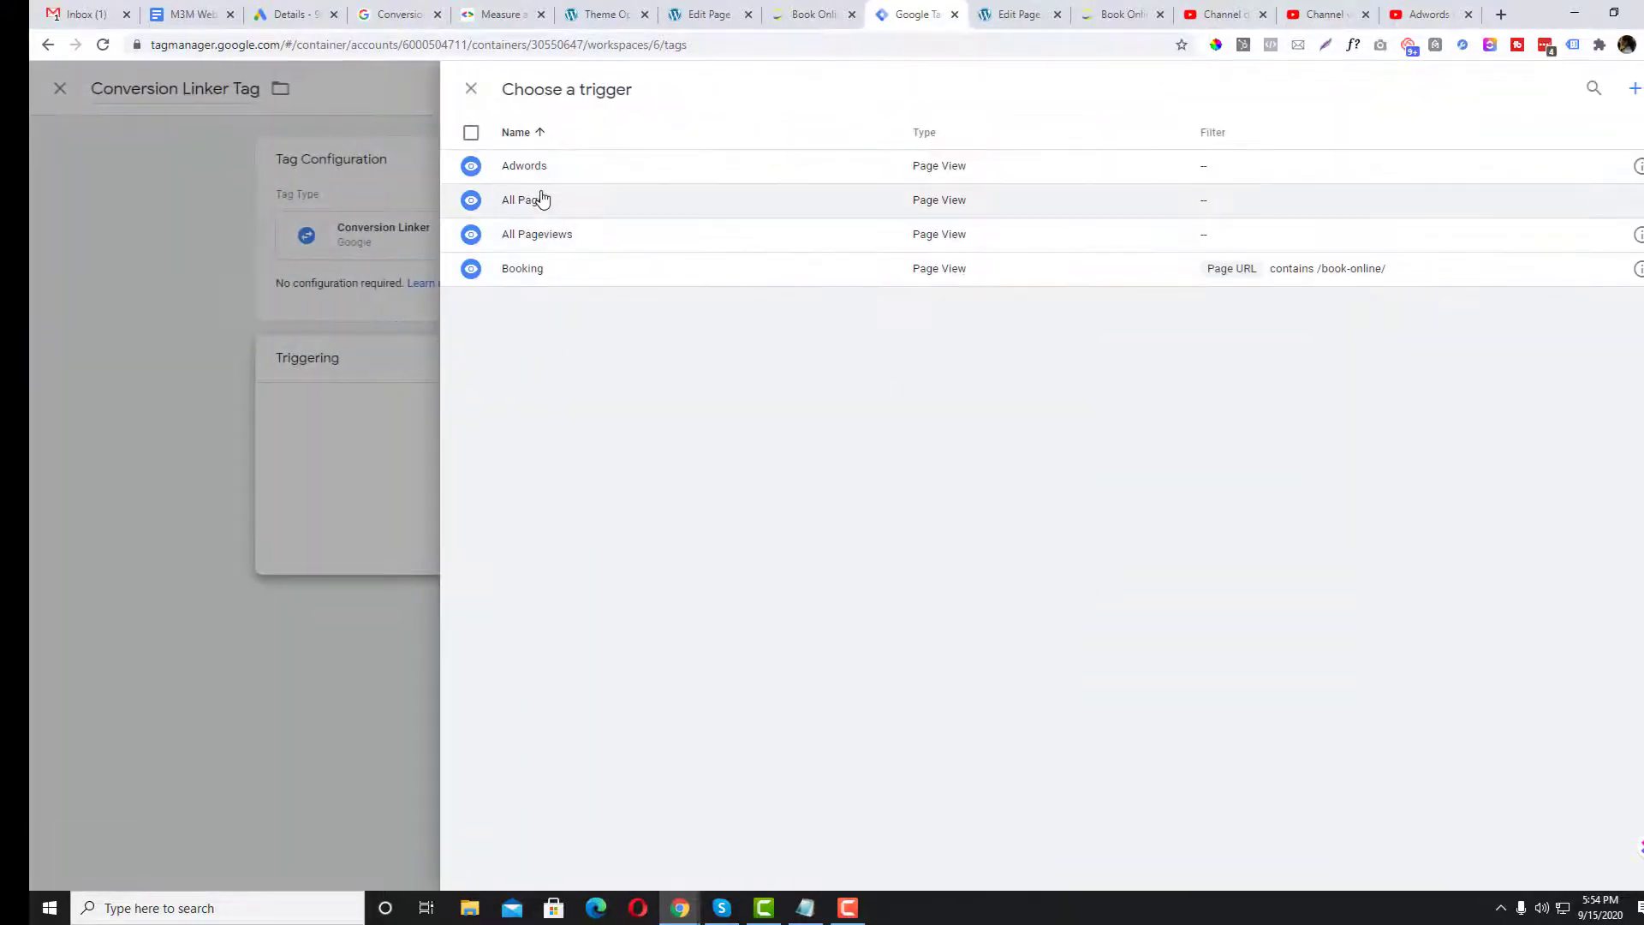
pyautogui.click(559, 202)
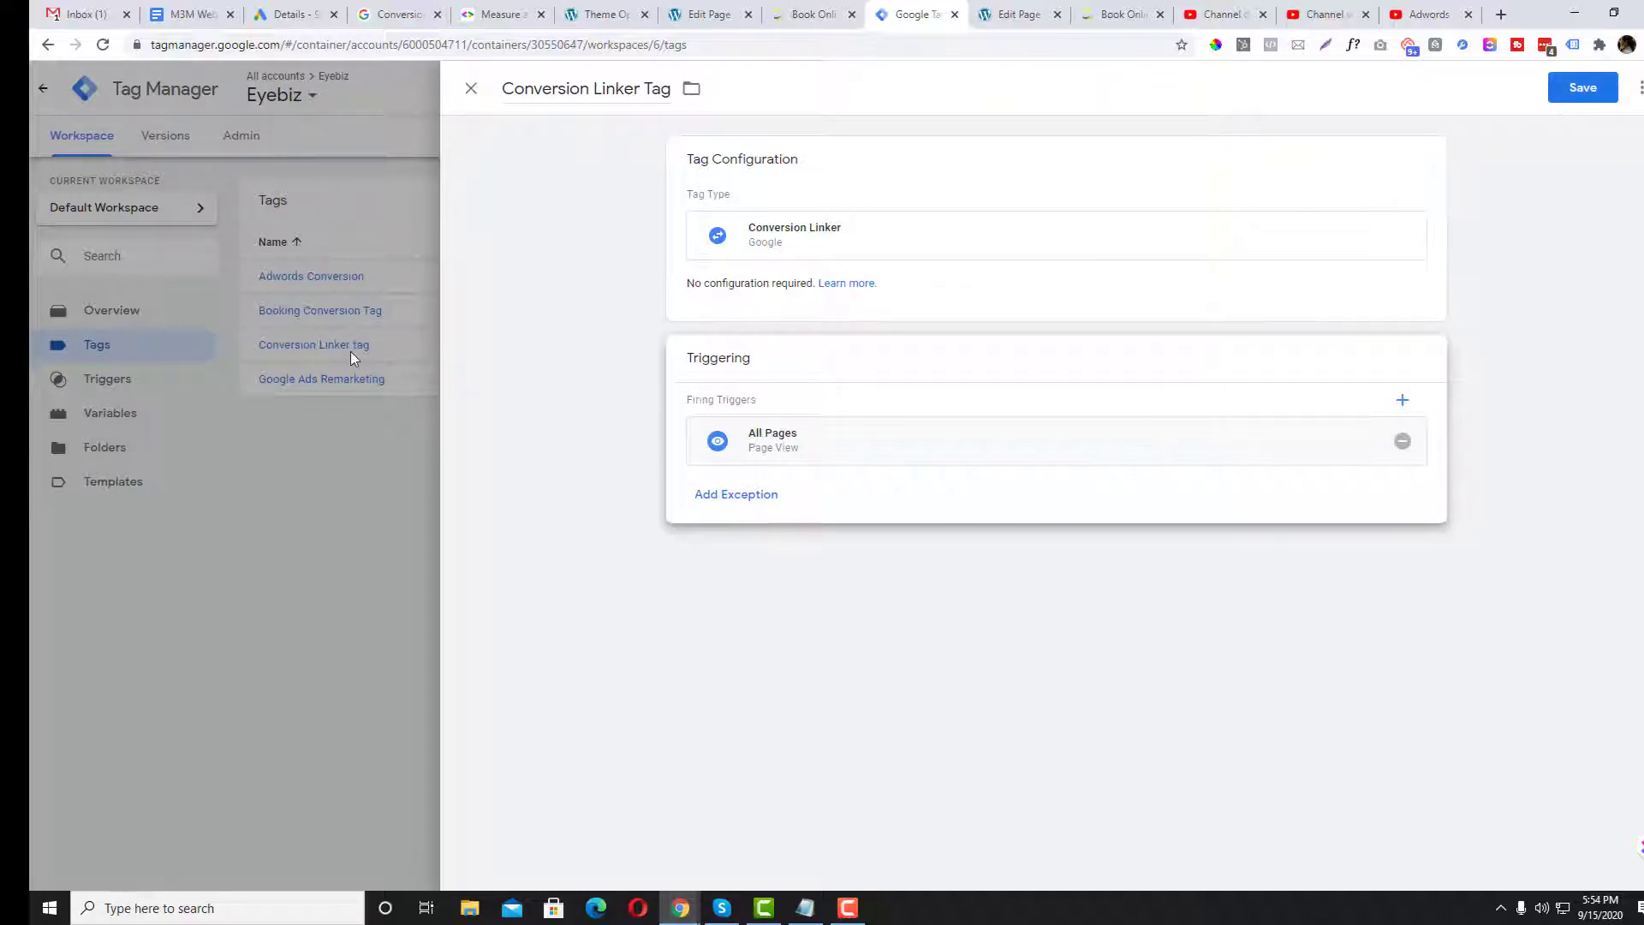
pyautogui.click(471, 88)
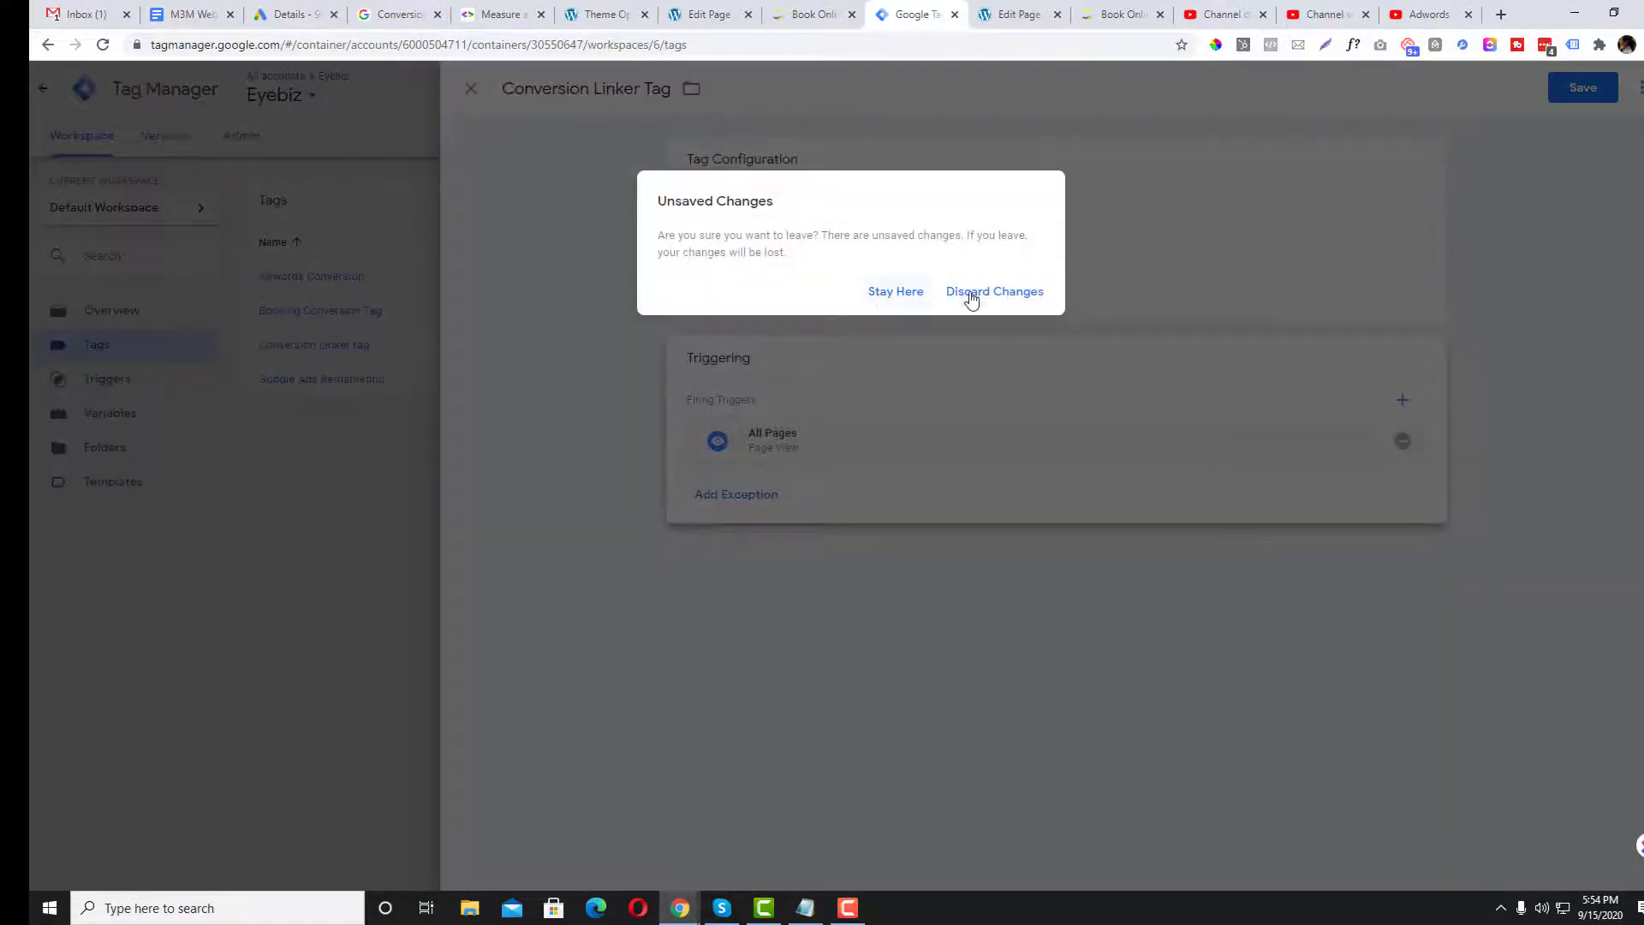
pyautogui.click(971, 296)
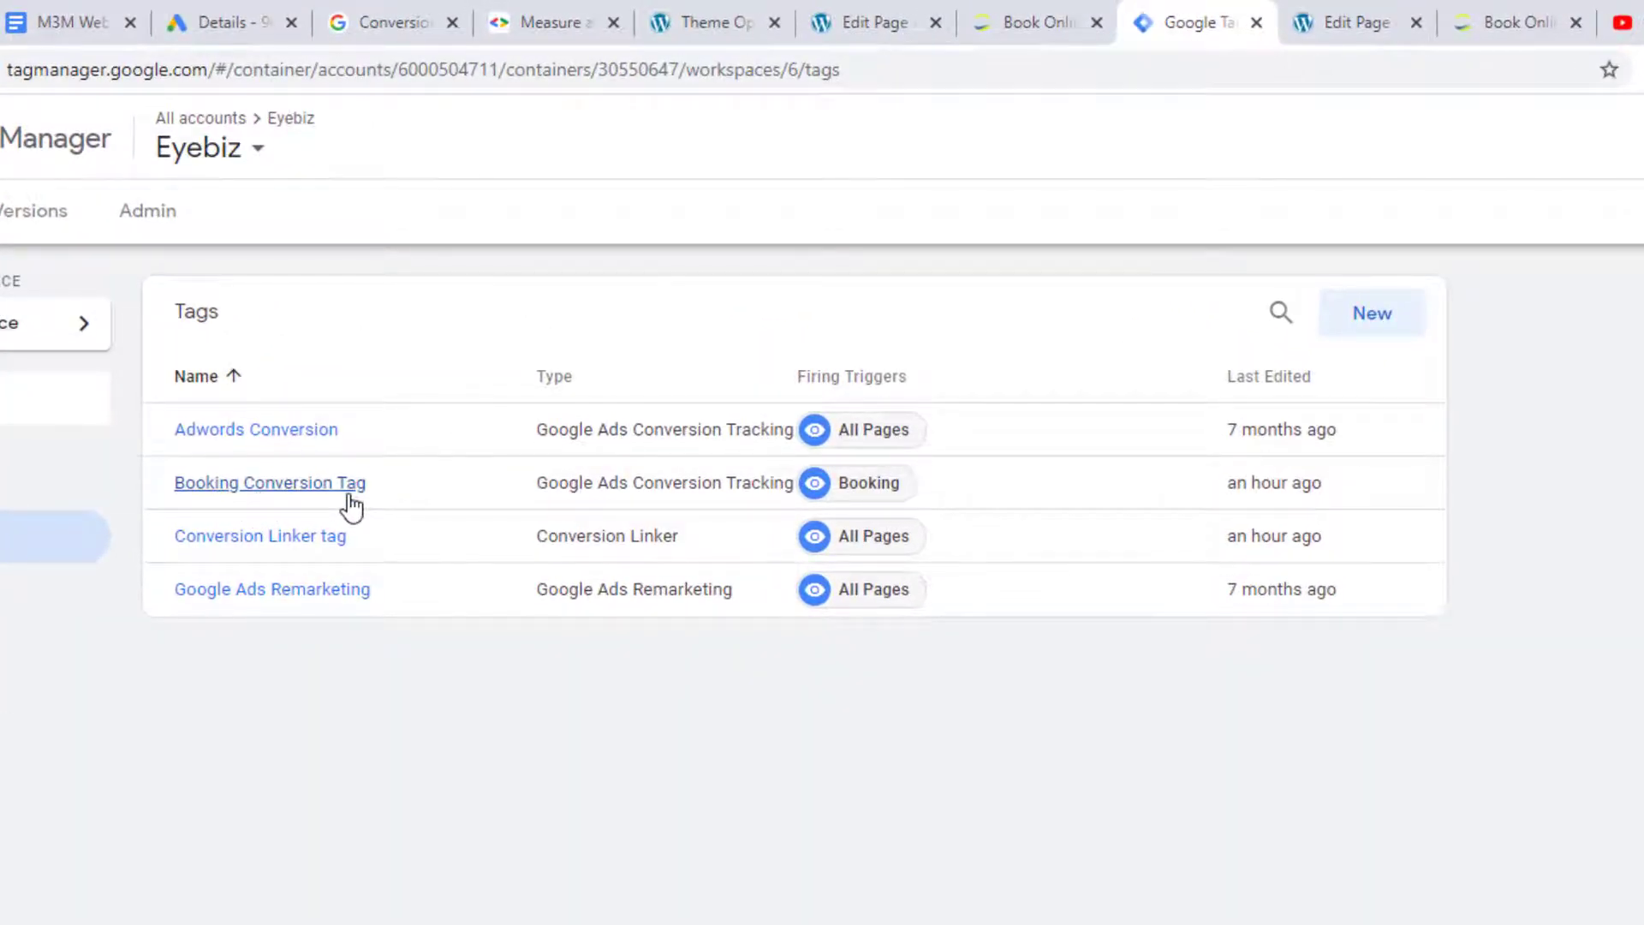
# - Check the tracking status of the book appointment conversion actions in Google Ads and return to Tag Manager's tag list
pyautogui.click(539, 22)
pyautogui.click(386, 22)
pyautogui.click(179, 17)
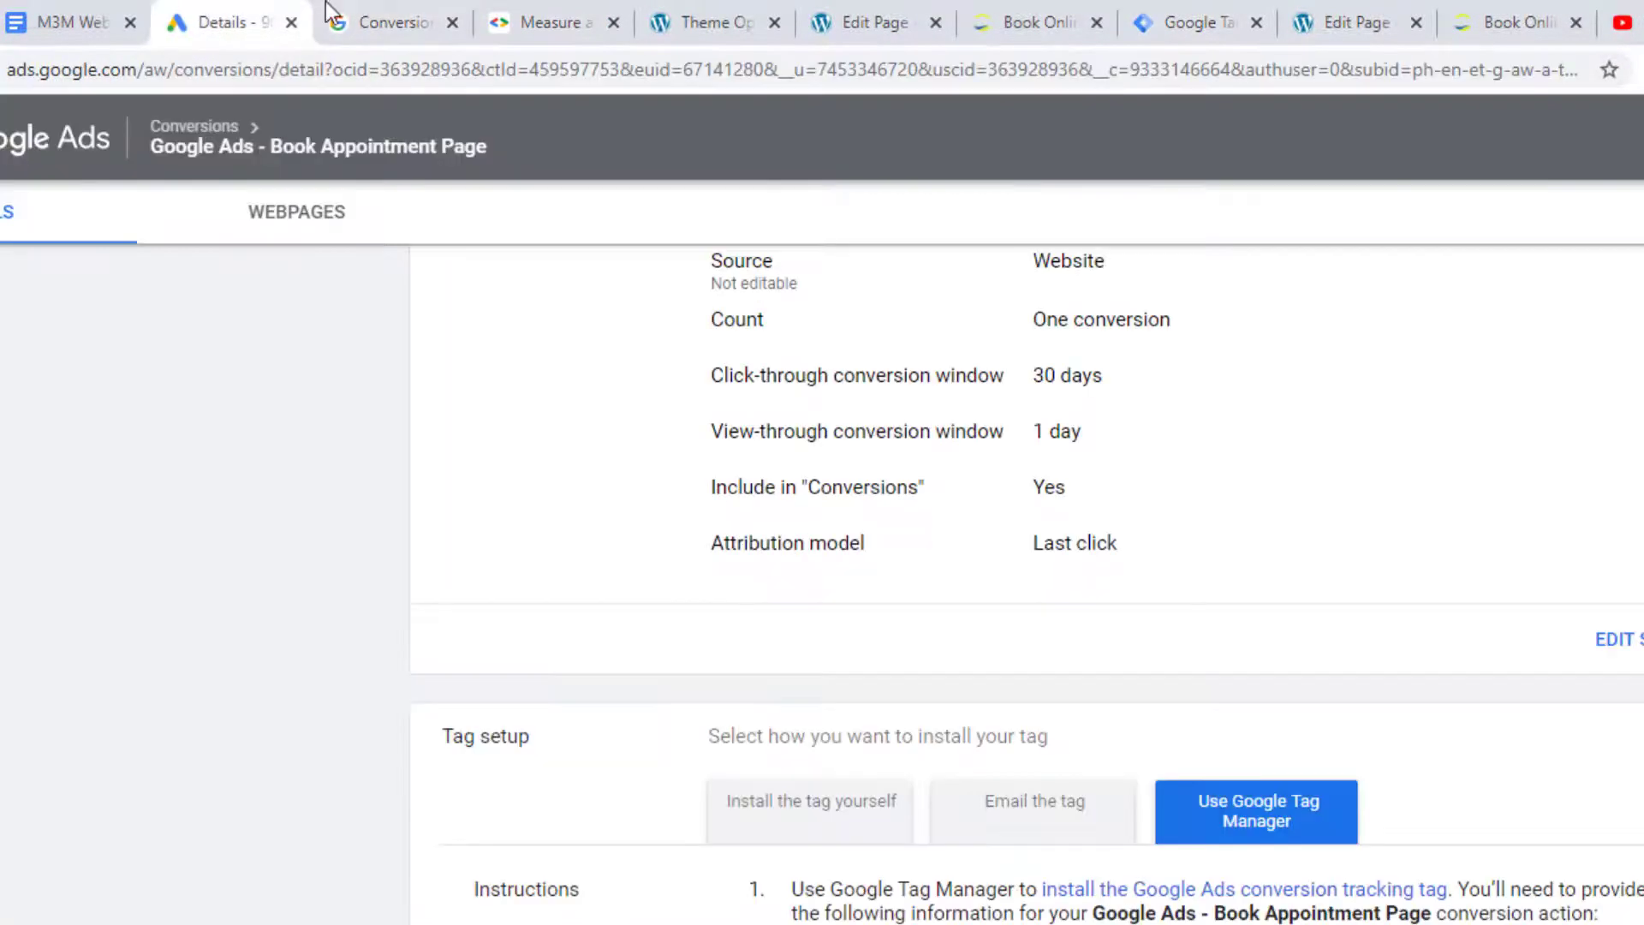
pyautogui.click(327, 12)
pyautogui.click(221, 12)
pyautogui.hotkey('alt', 'Left')
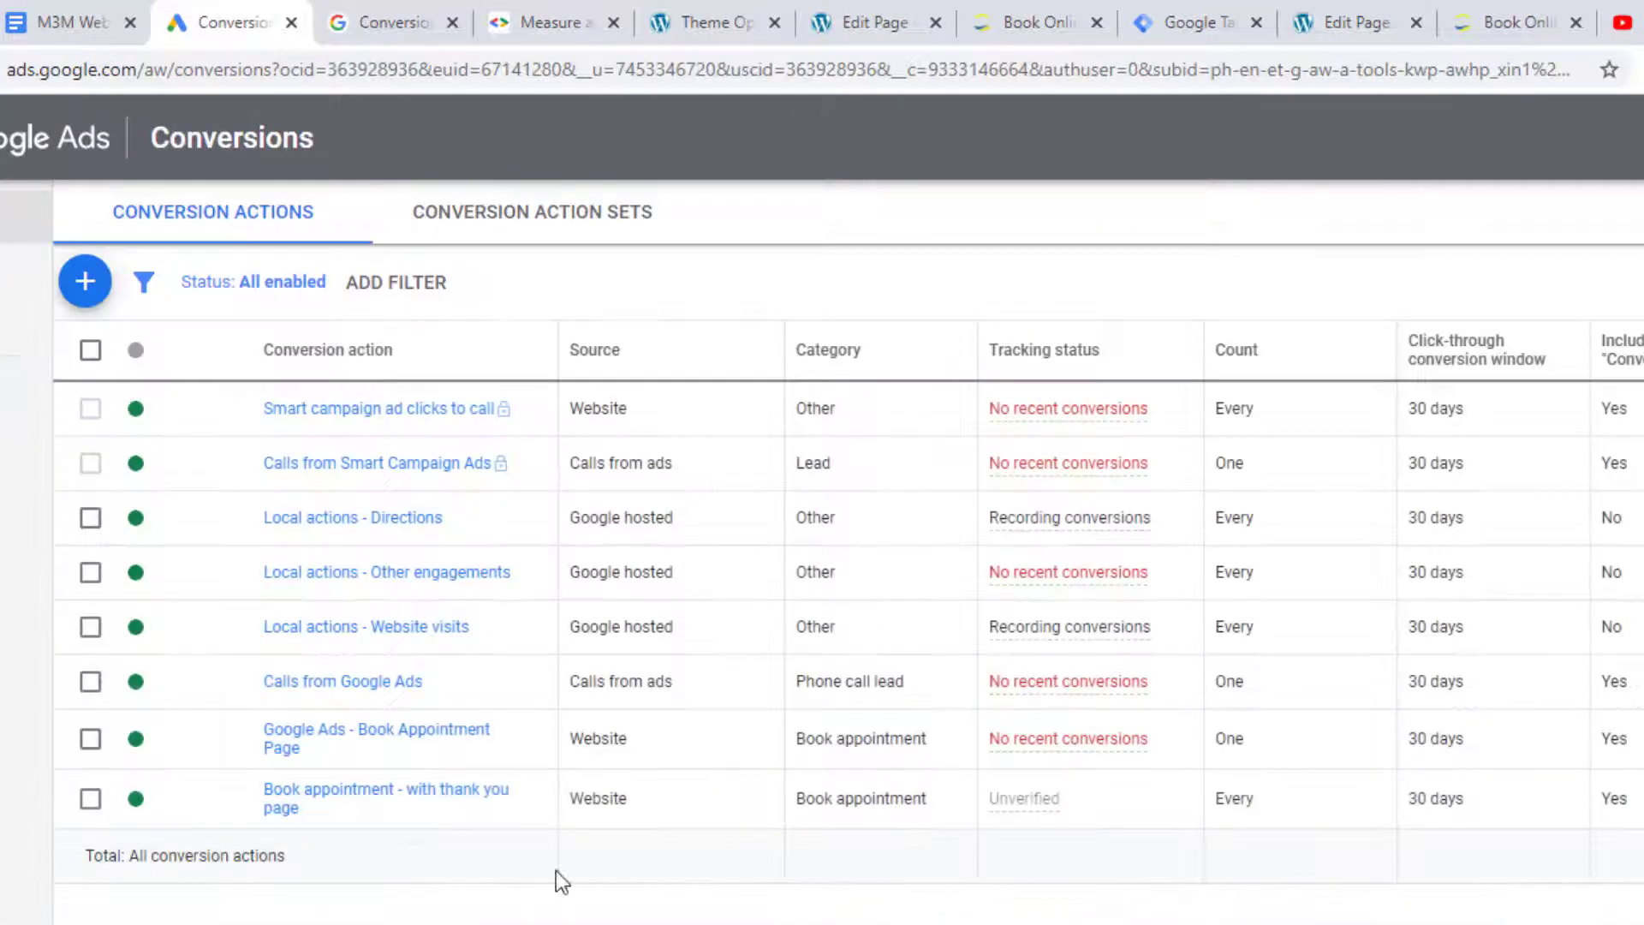
pyautogui.moveTo(1023, 753)
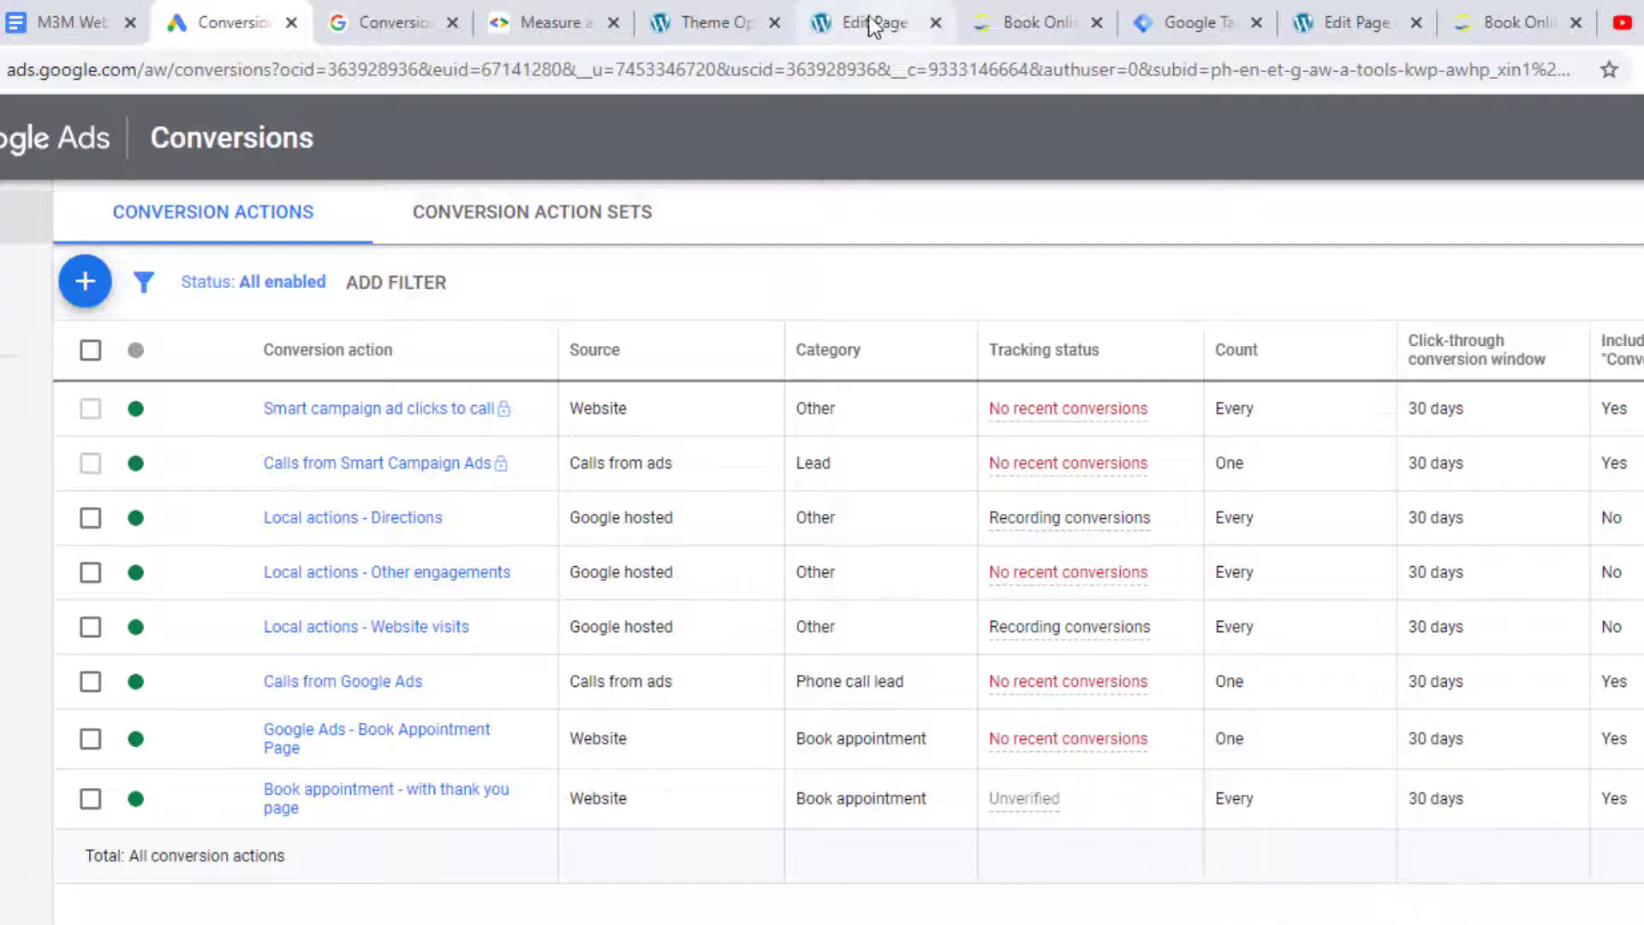
pyautogui.click(1212, 14)
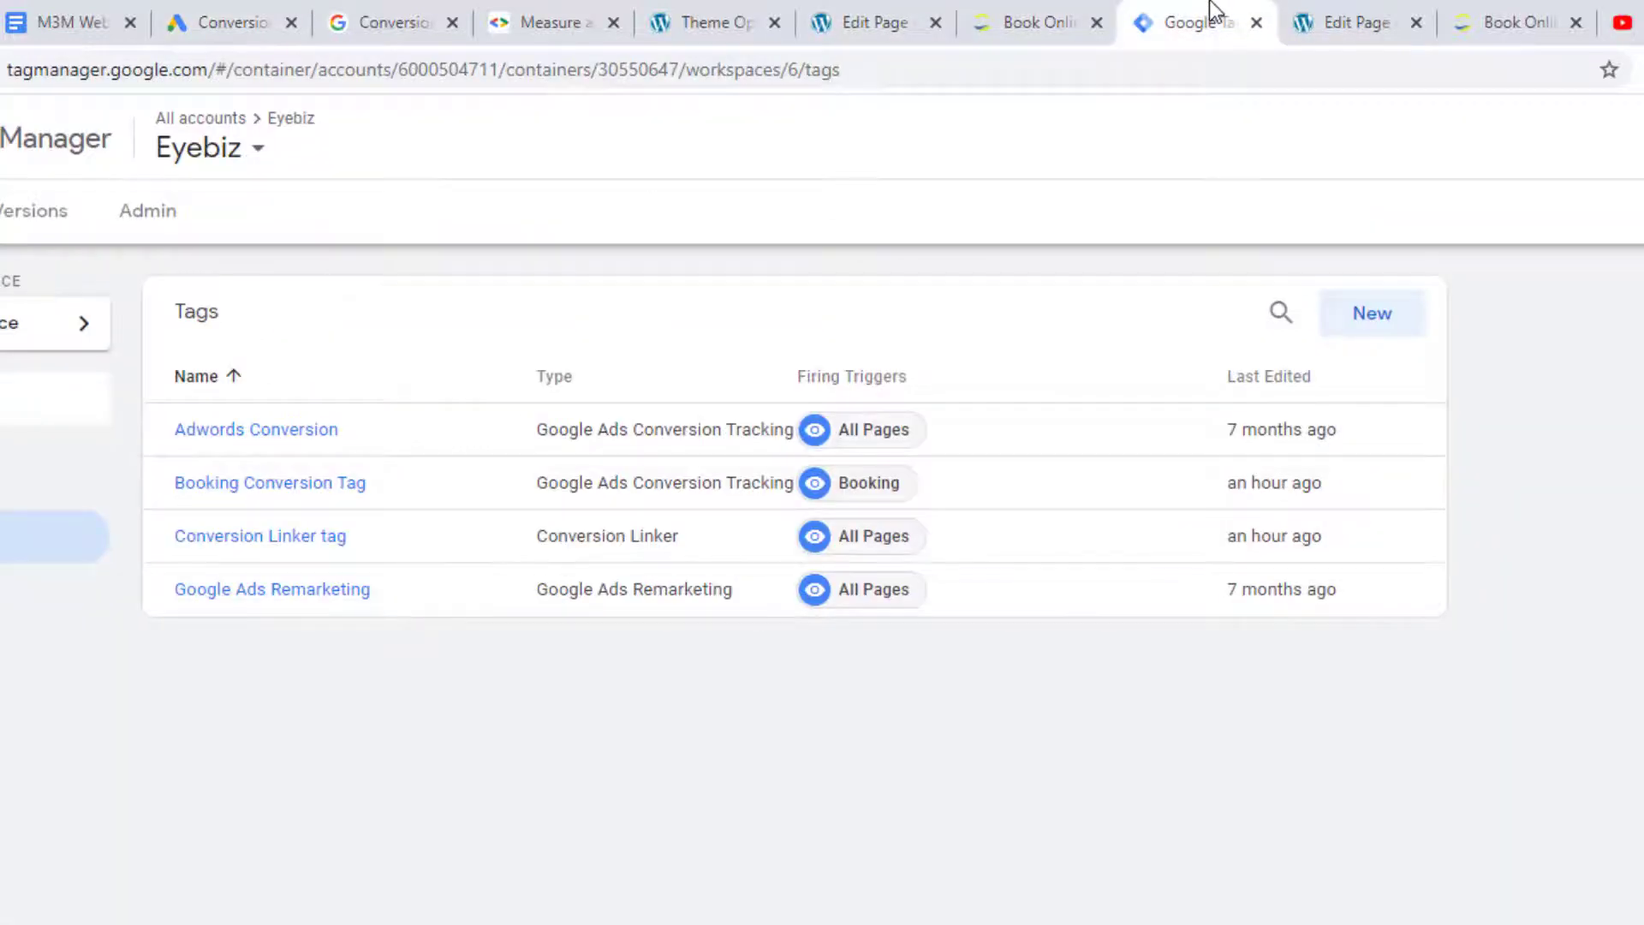
# - Look over the Book Online page and the Conversion Linker help article, and return to the Eyebiz tag list
pyautogui.click(540, 13)
pyautogui.click(668, 13)
pyautogui.click(1043, 15)
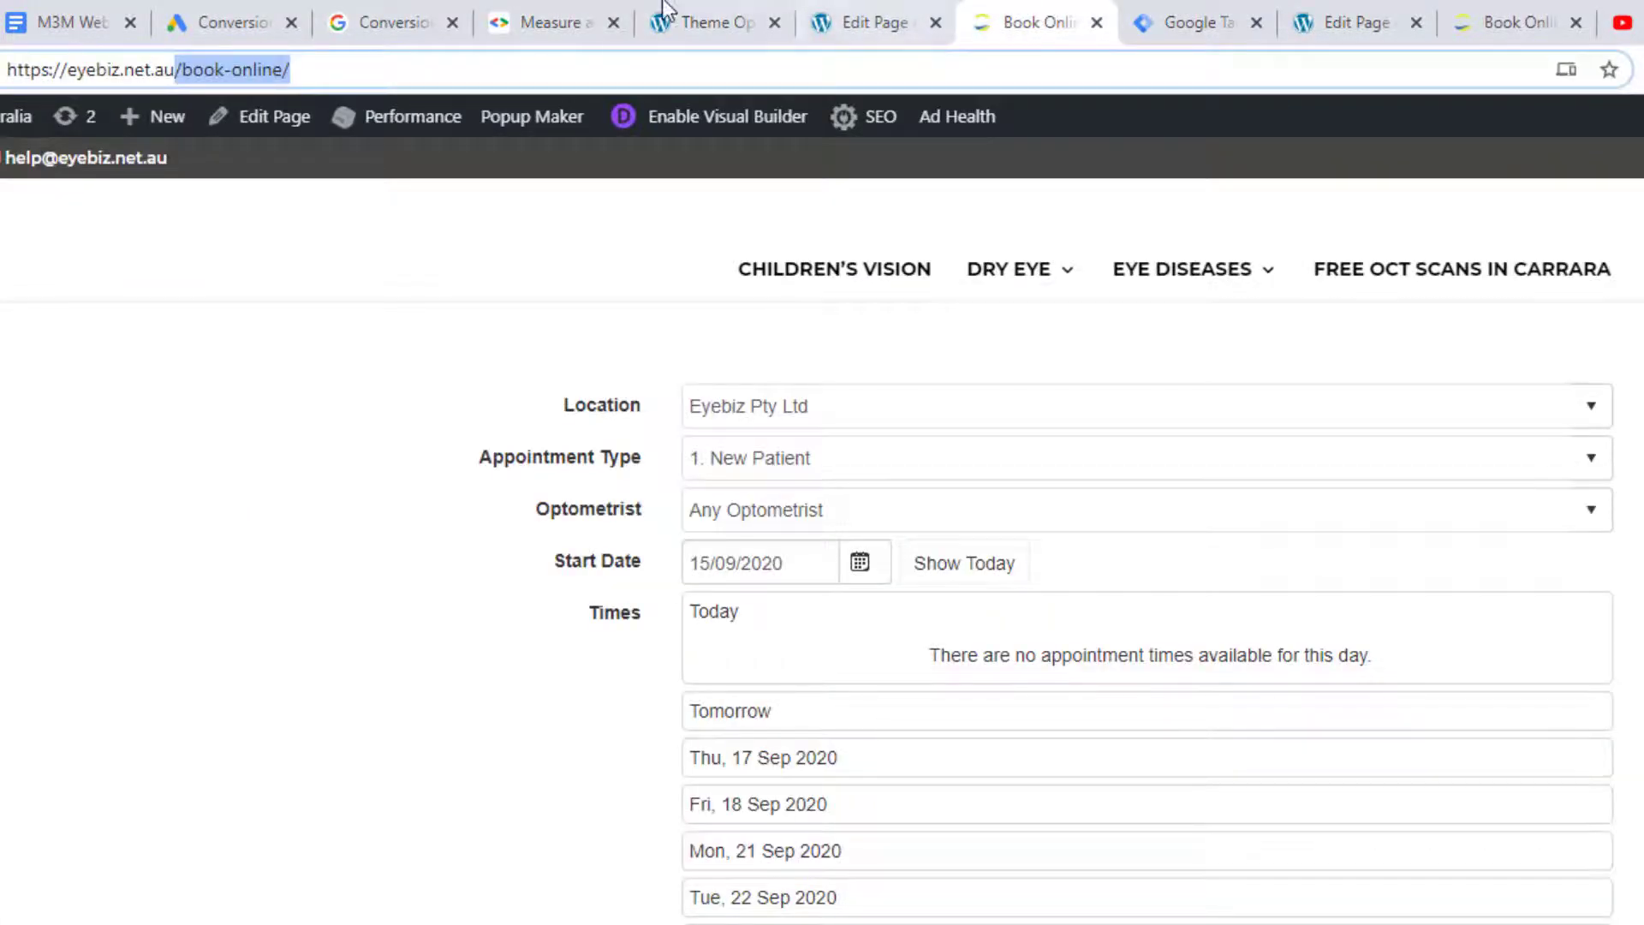
pyautogui.click(248, 16)
pyautogui.click(515, 9)
pyautogui.click(414, 12)
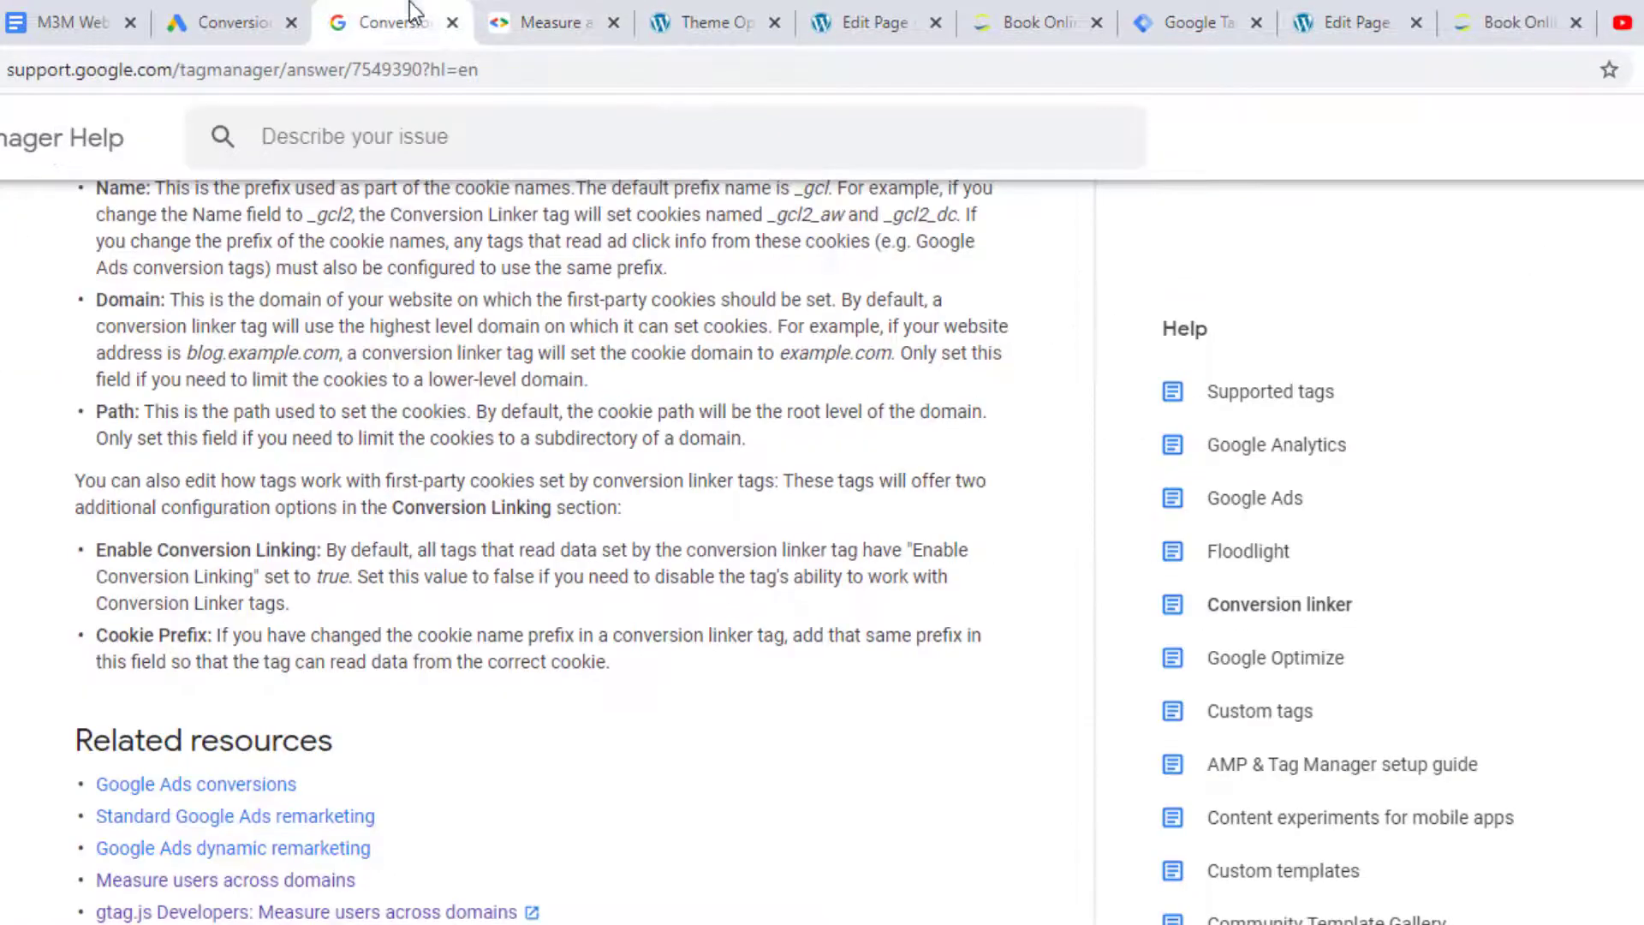
pyautogui.click(1175, 12)
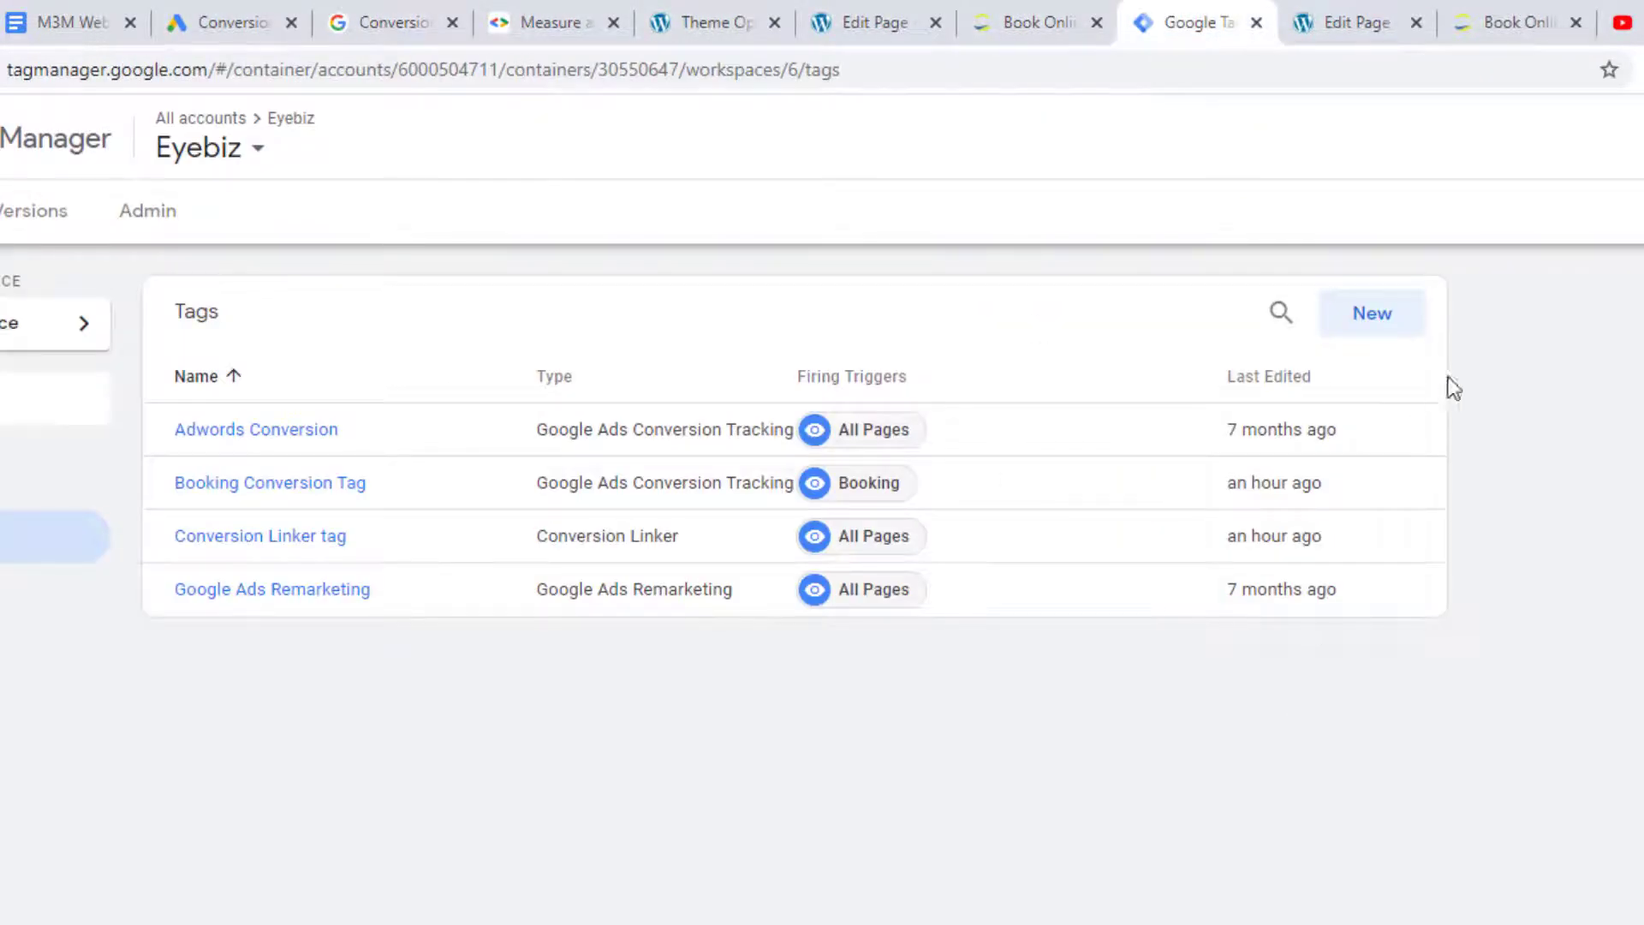
# - Create a new tag named Booking Conversion and choose Google Ads Conversion Tracking as its type
pyautogui.click(1383, 316)
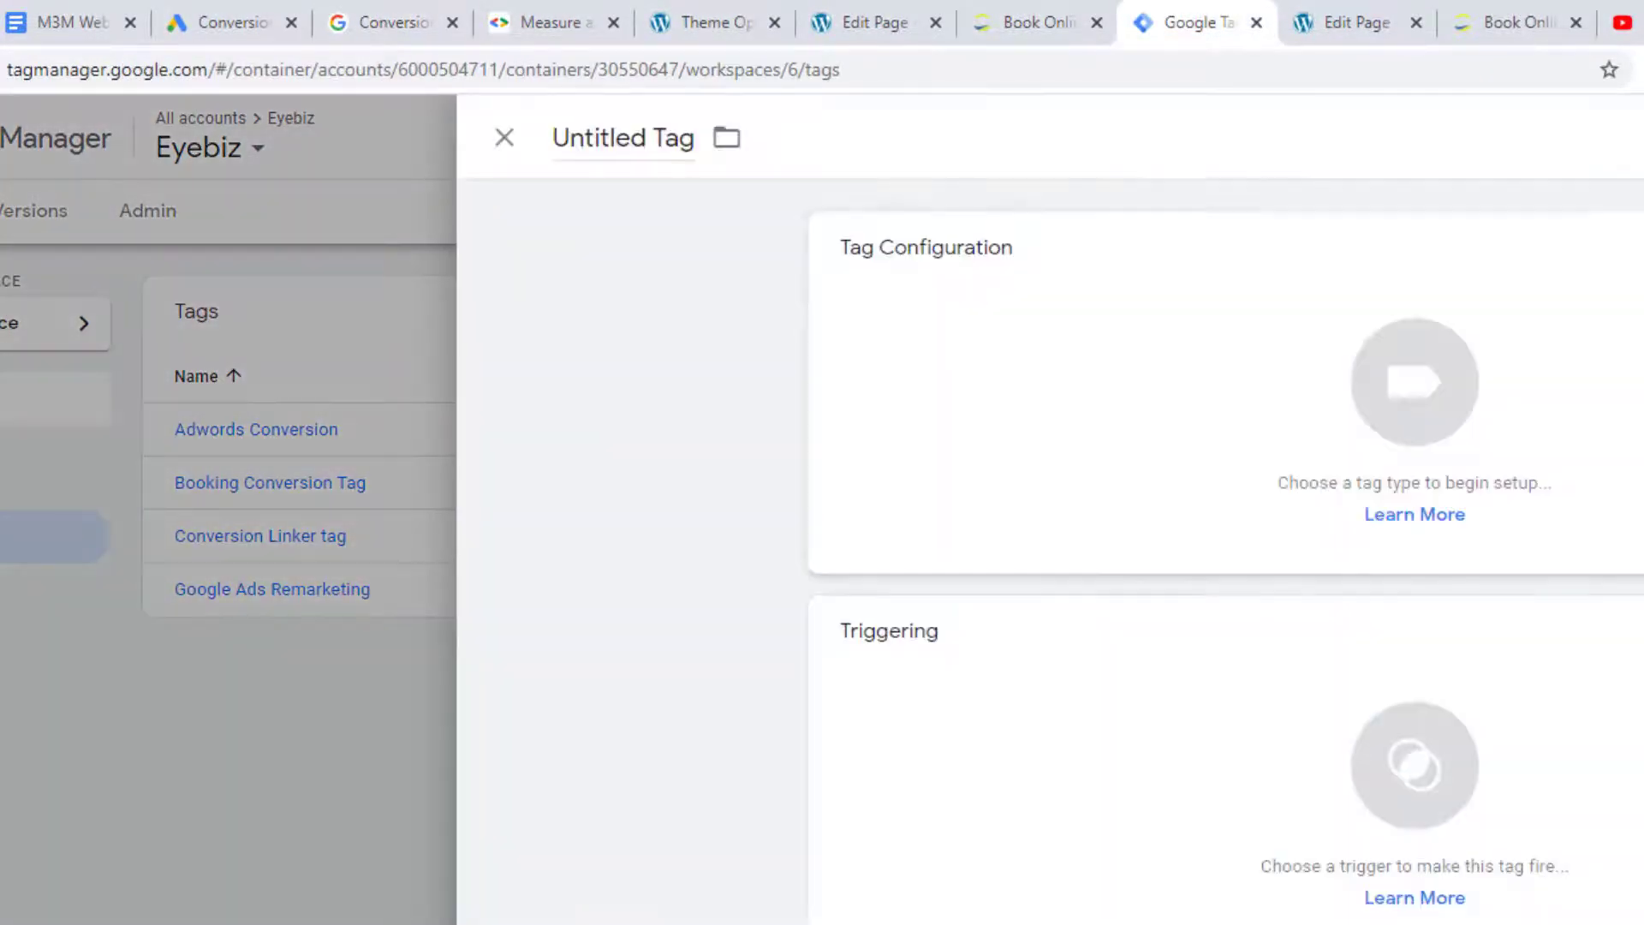
pyautogui.click(676, 159)
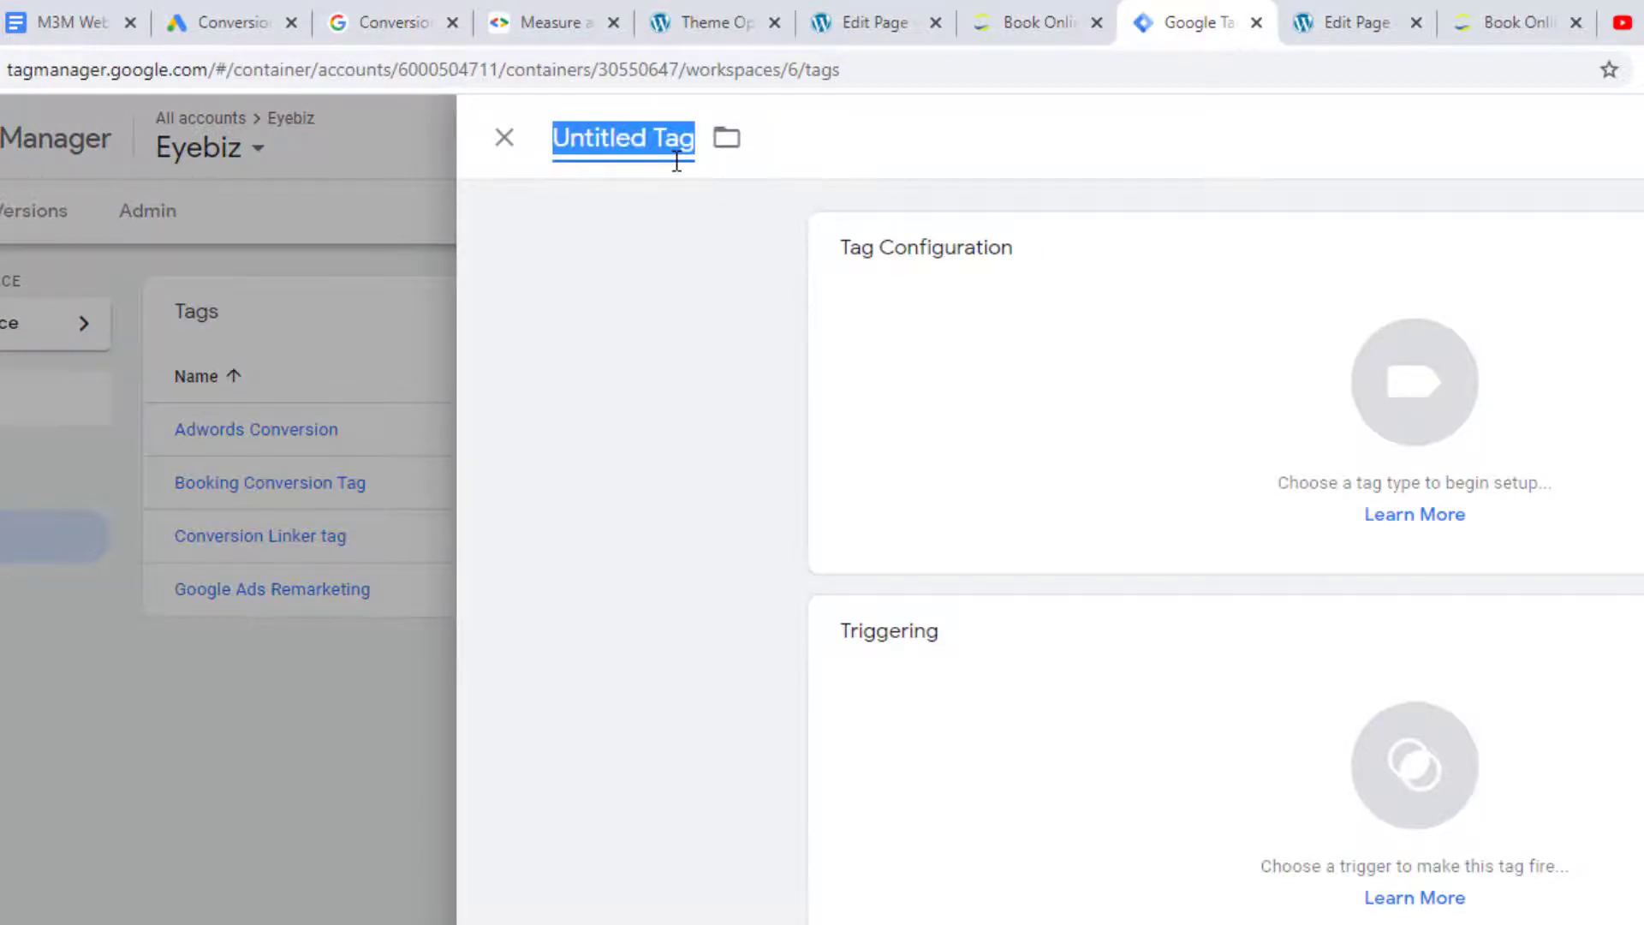
pyautogui.write('Booking')
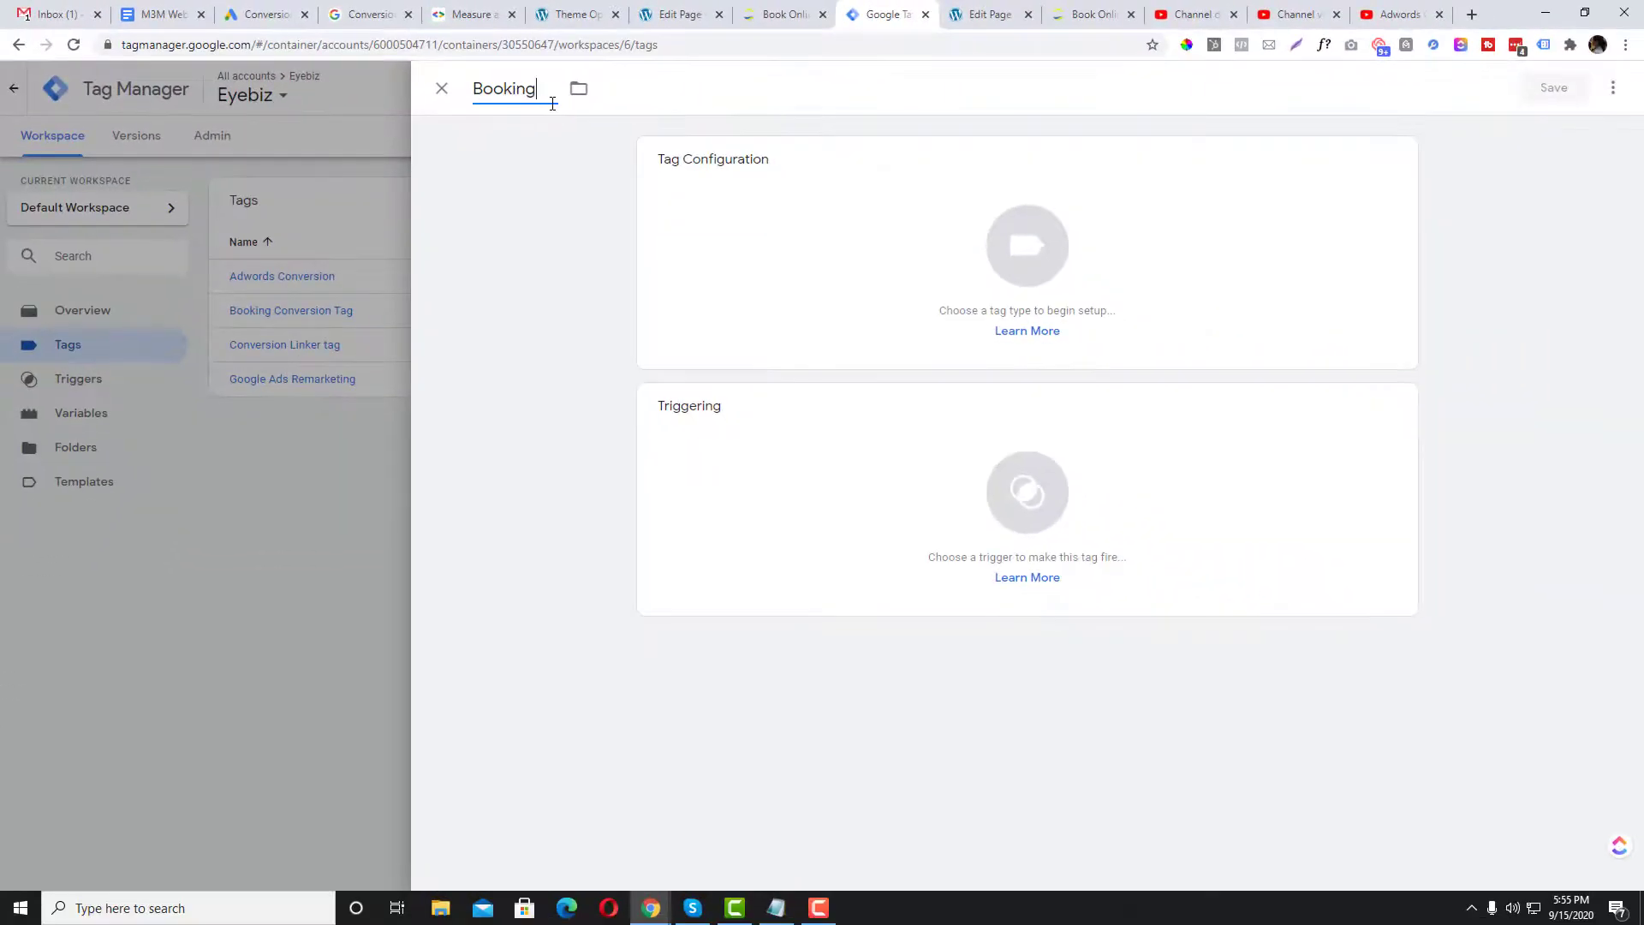
pyautogui.write(' Conversion')
pyautogui.click(1039, 267)
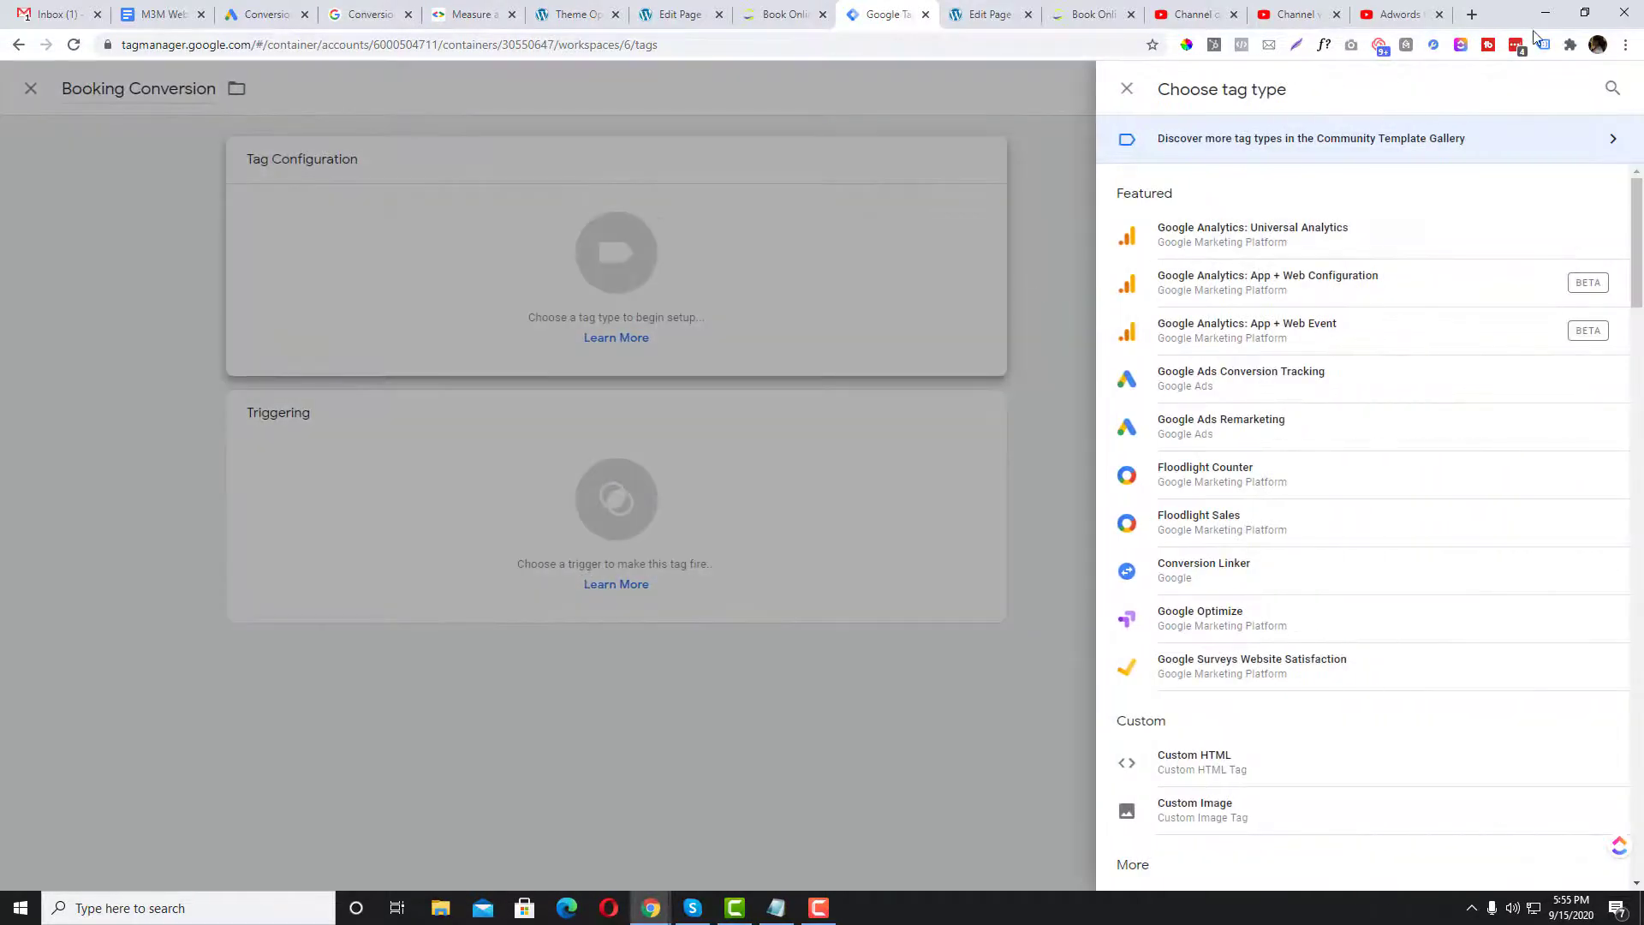
pyautogui.click(1612, 90)
pyautogui.write('conver')
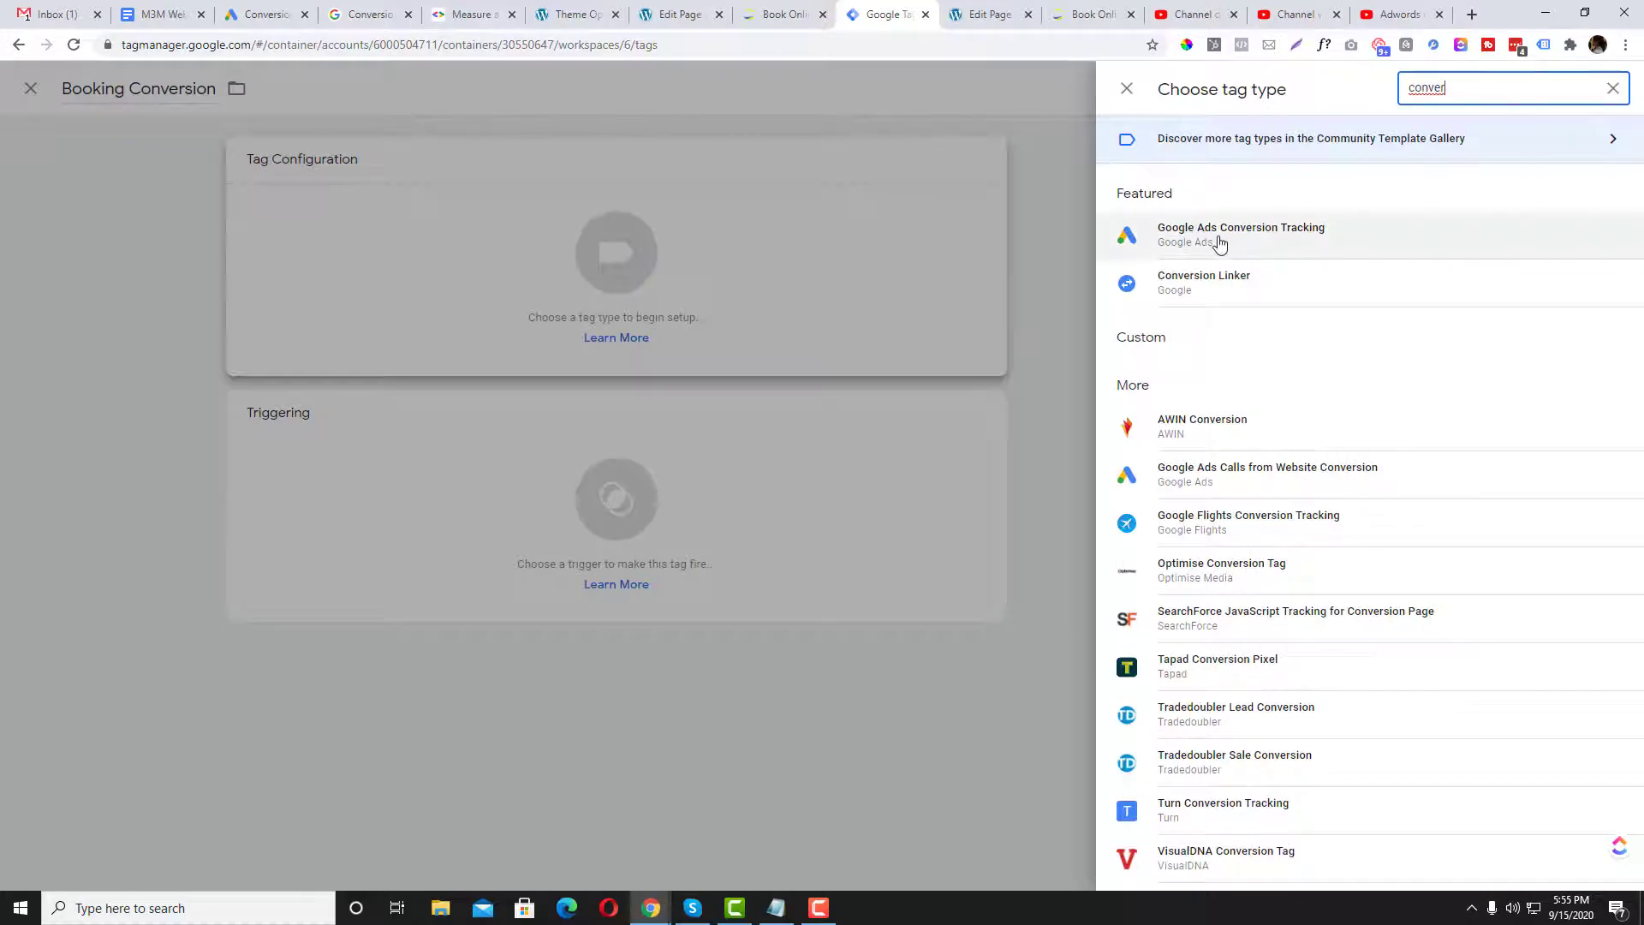
pyautogui.click(1300, 238)
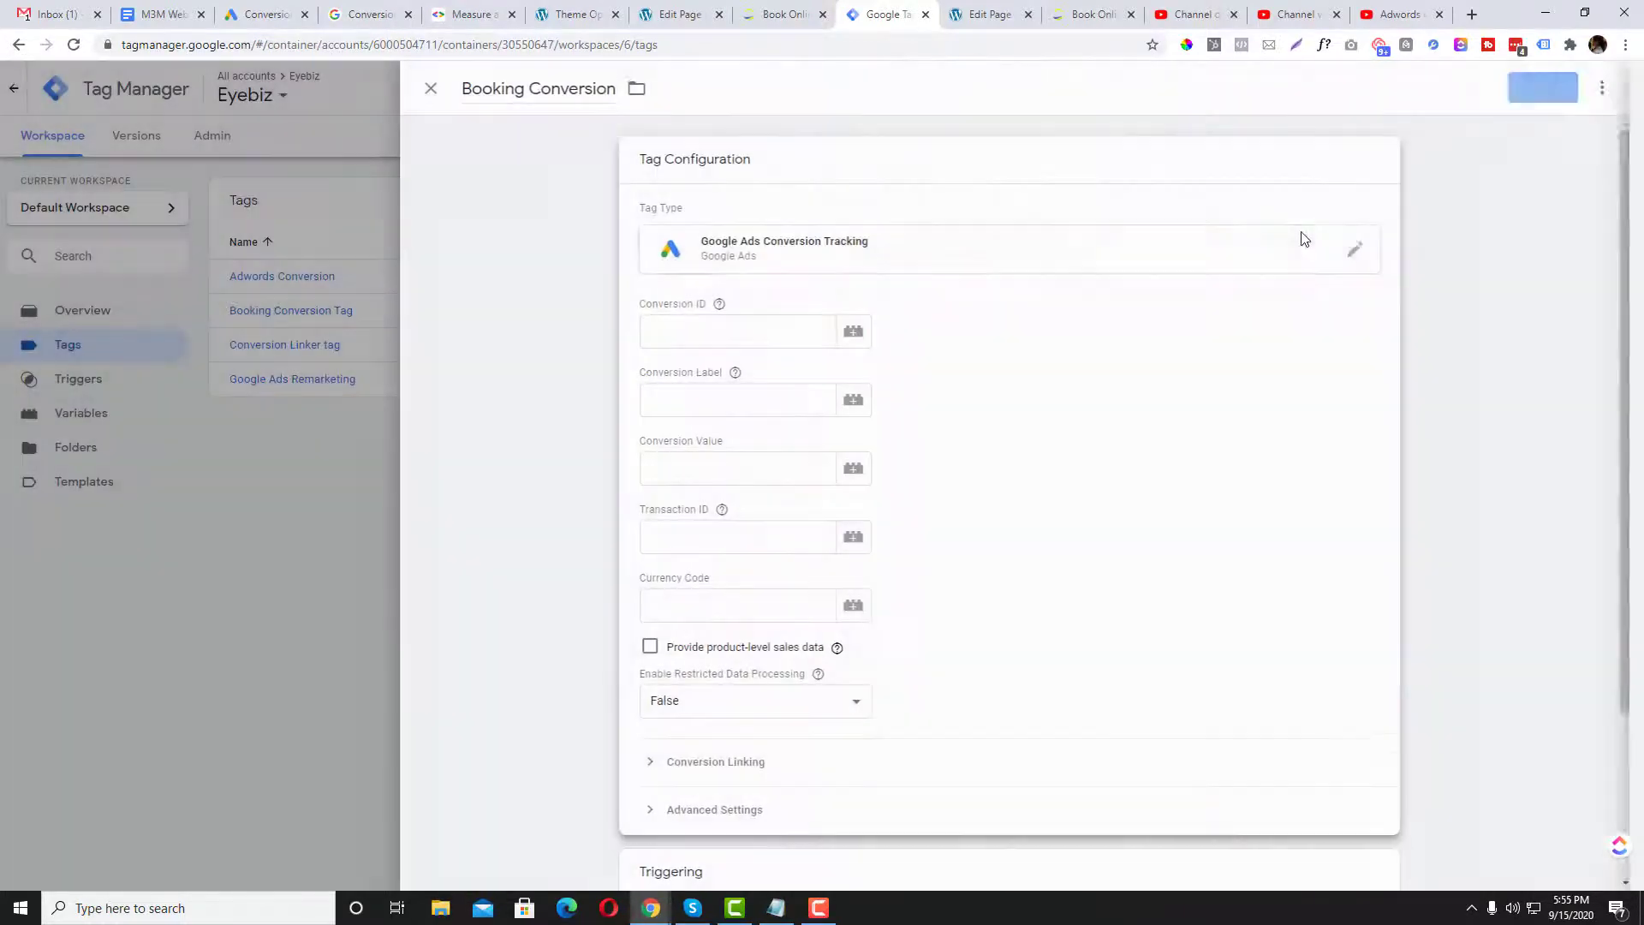
# - In Google Ads, open the Google Tag Manager setup instructions of the Google Ads - Book Appointment Page conversion action
pyautogui.click(696, 315)
pyautogui.click(261, 14)
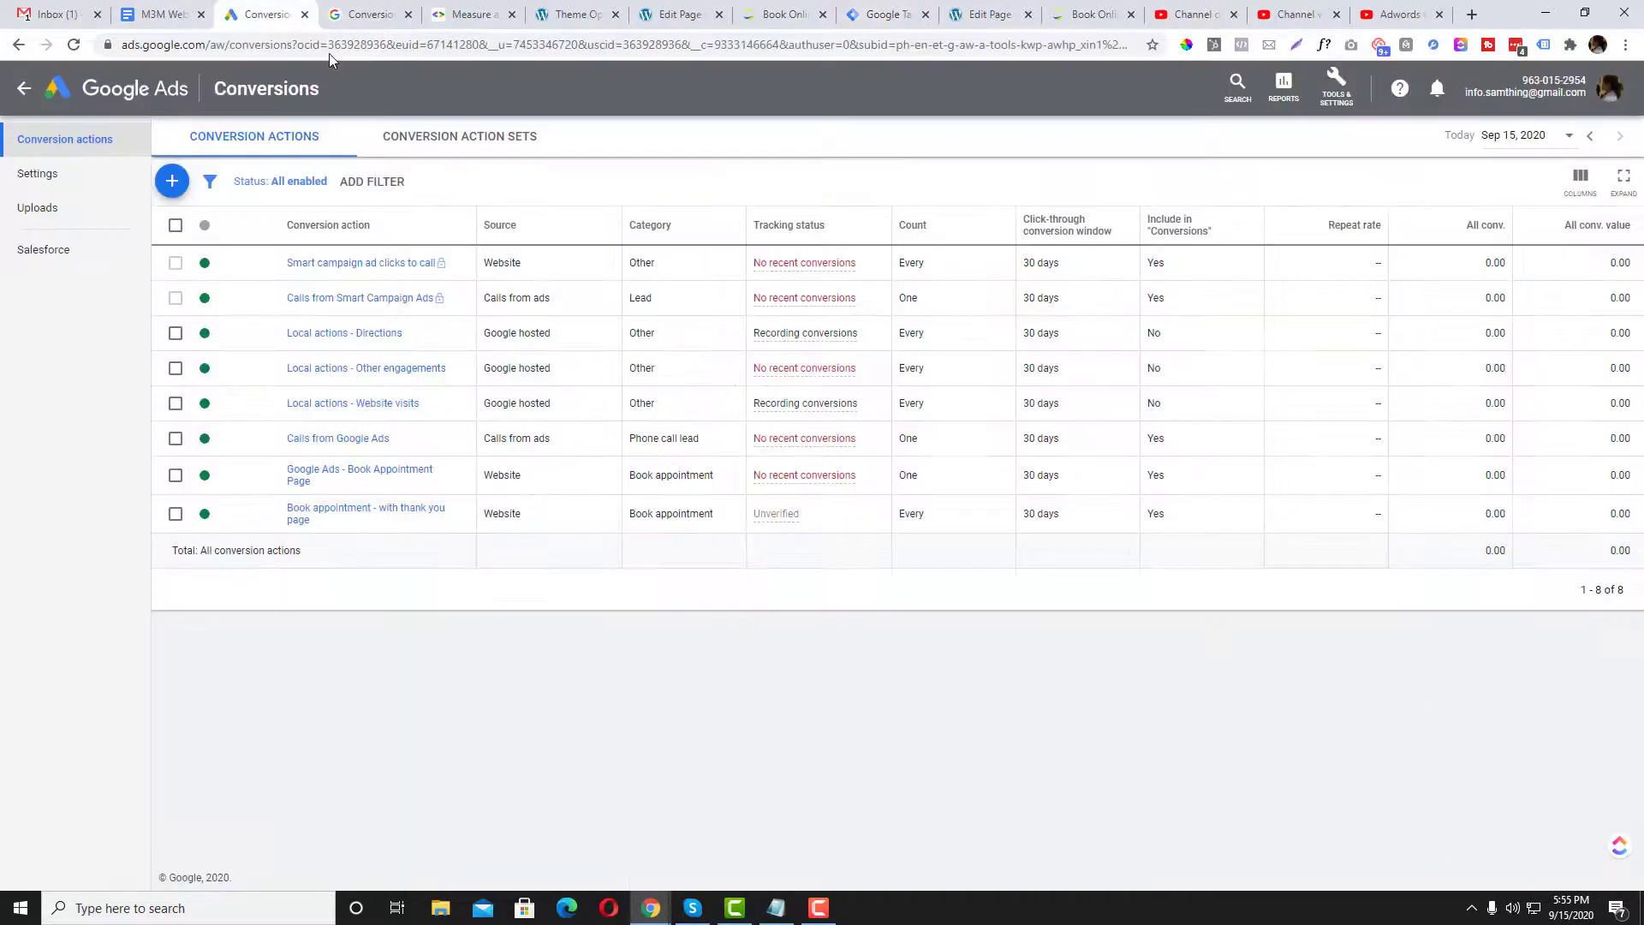
pyautogui.click(467, 13)
pyautogui.click(241, 10)
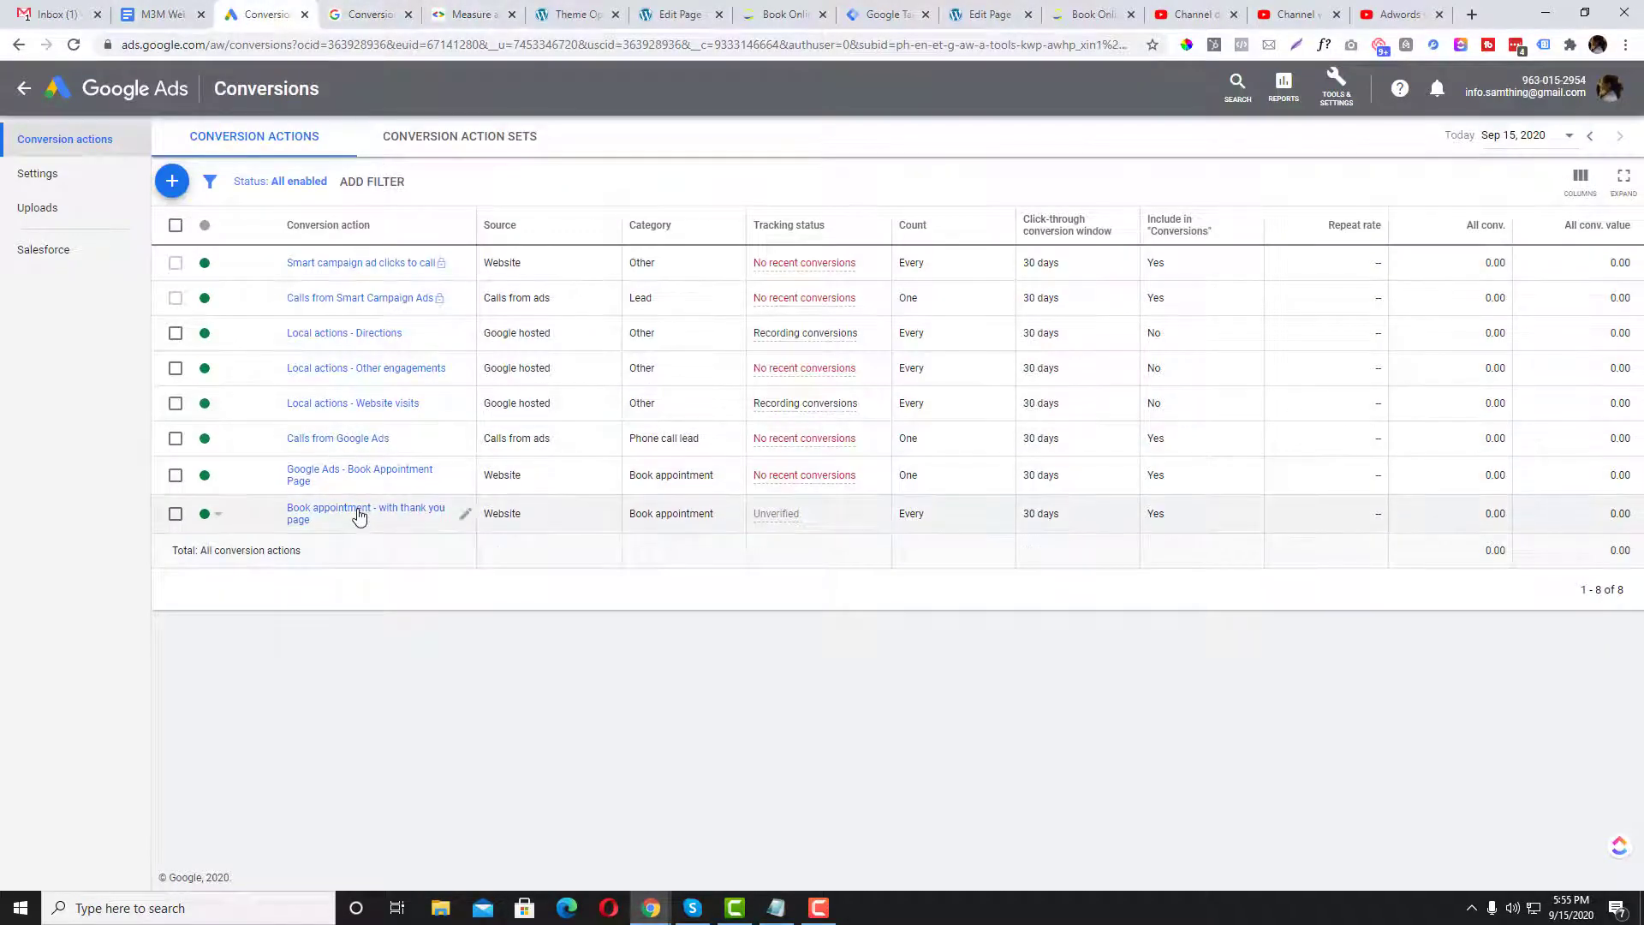
pyautogui.moveTo(356, 510); pyautogui.dragTo(356, 474)
pyautogui.click(465, 474)
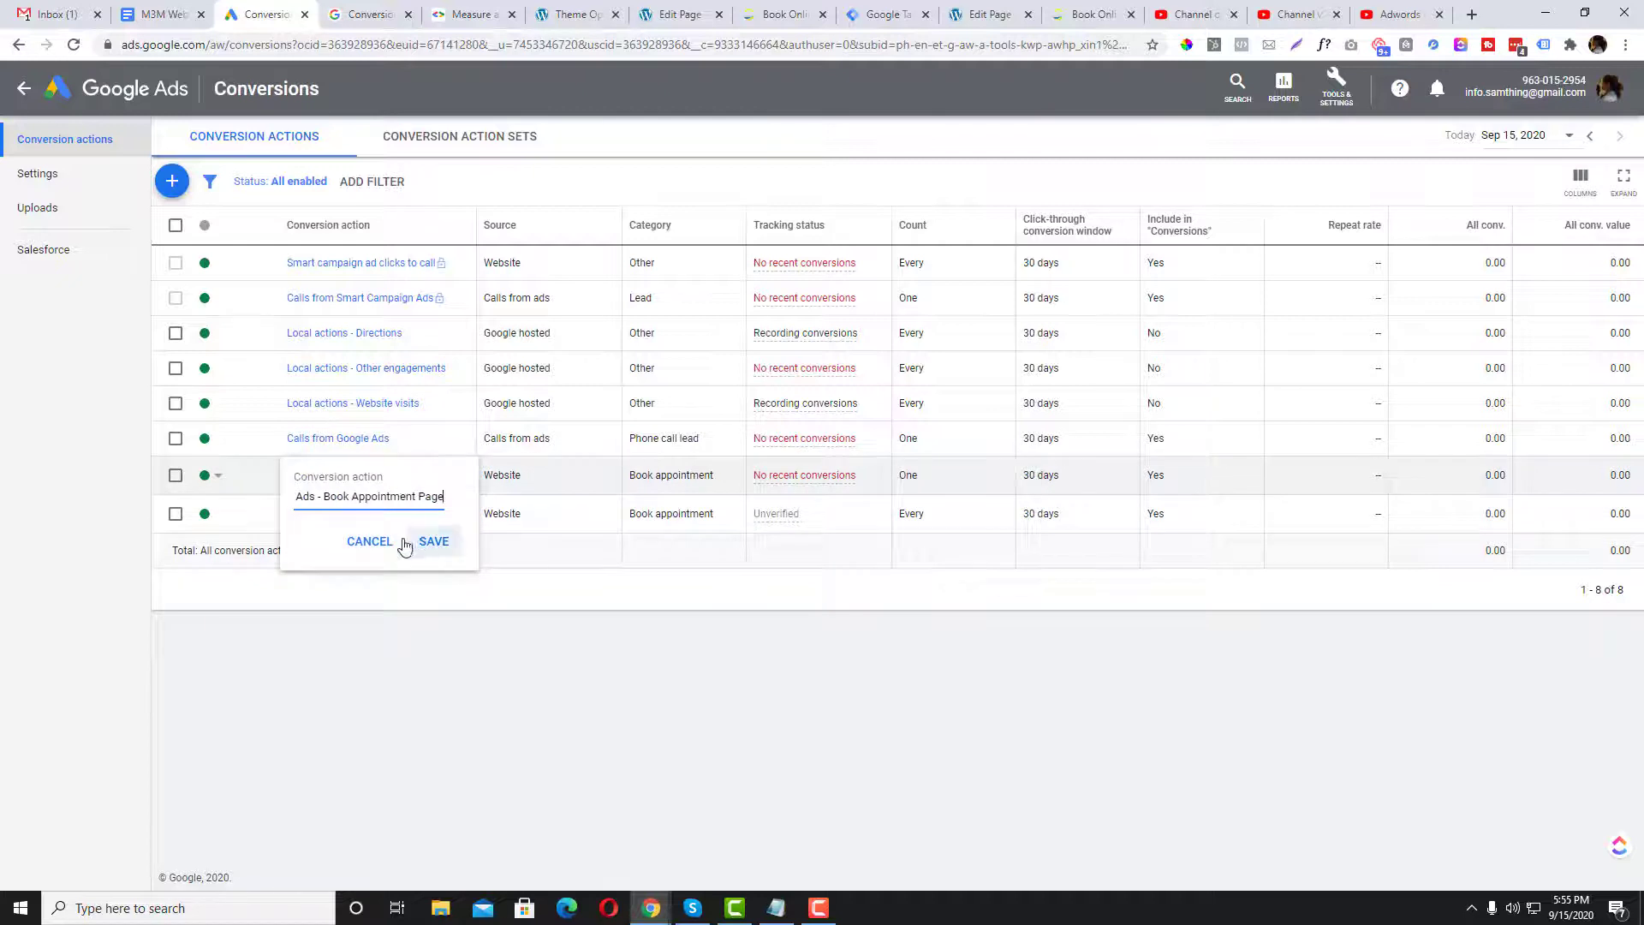
pyautogui.click(369, 540)
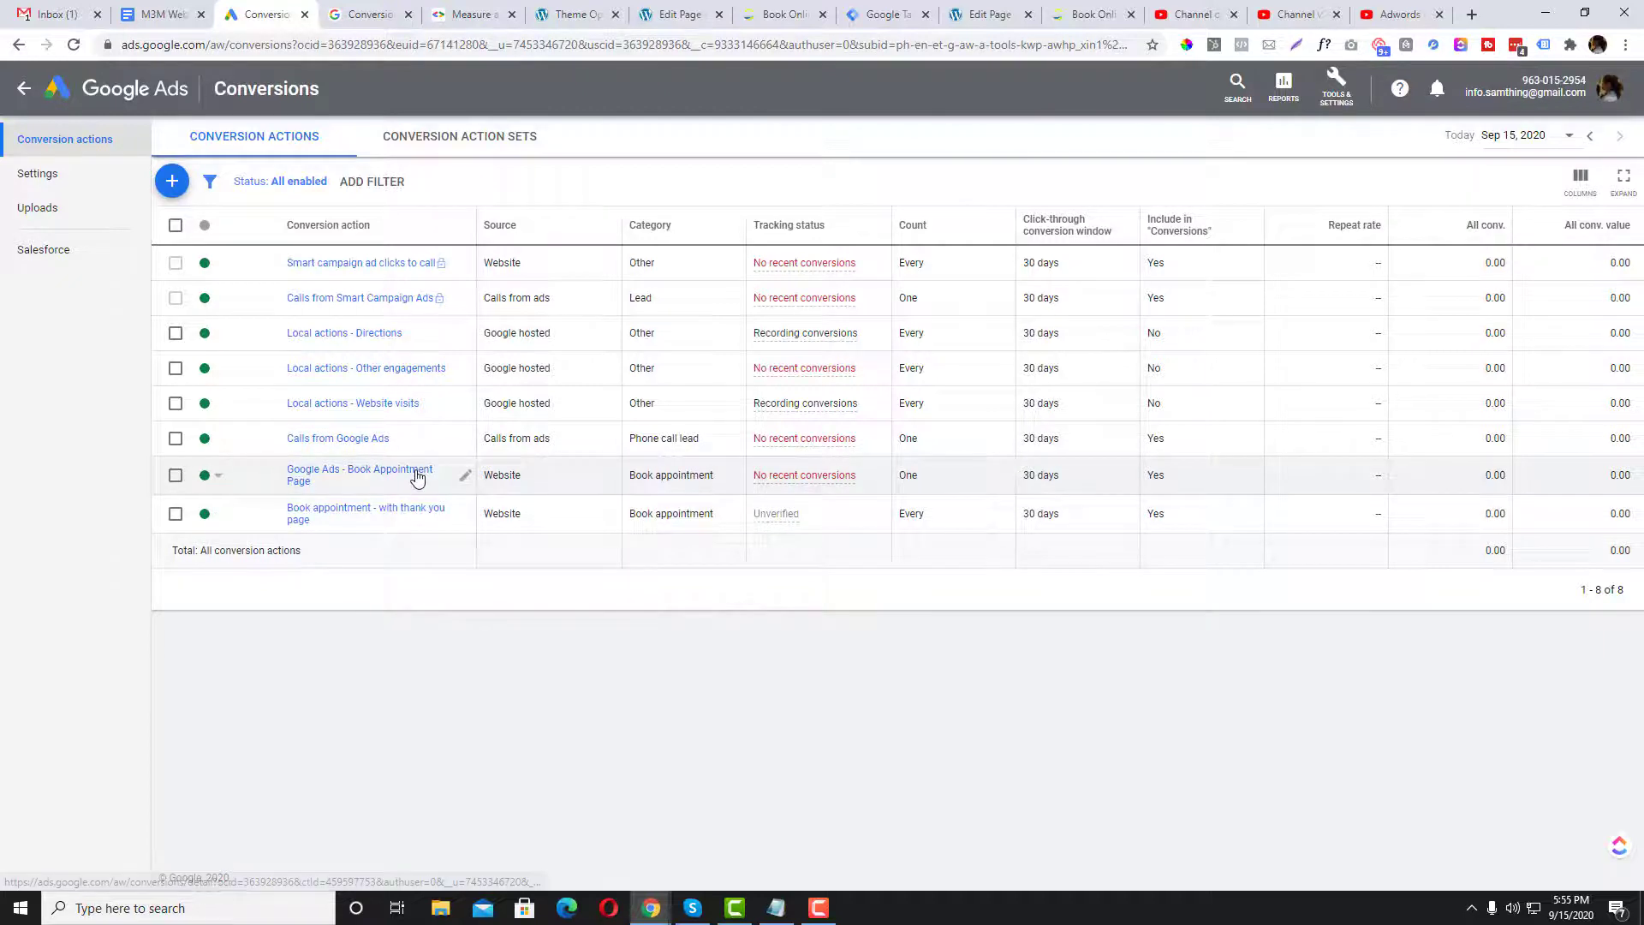
pyautogui.click(368, 478)
pyautogui.click(1156, 617)
pyautogui.scroll(-1, 984, 616)
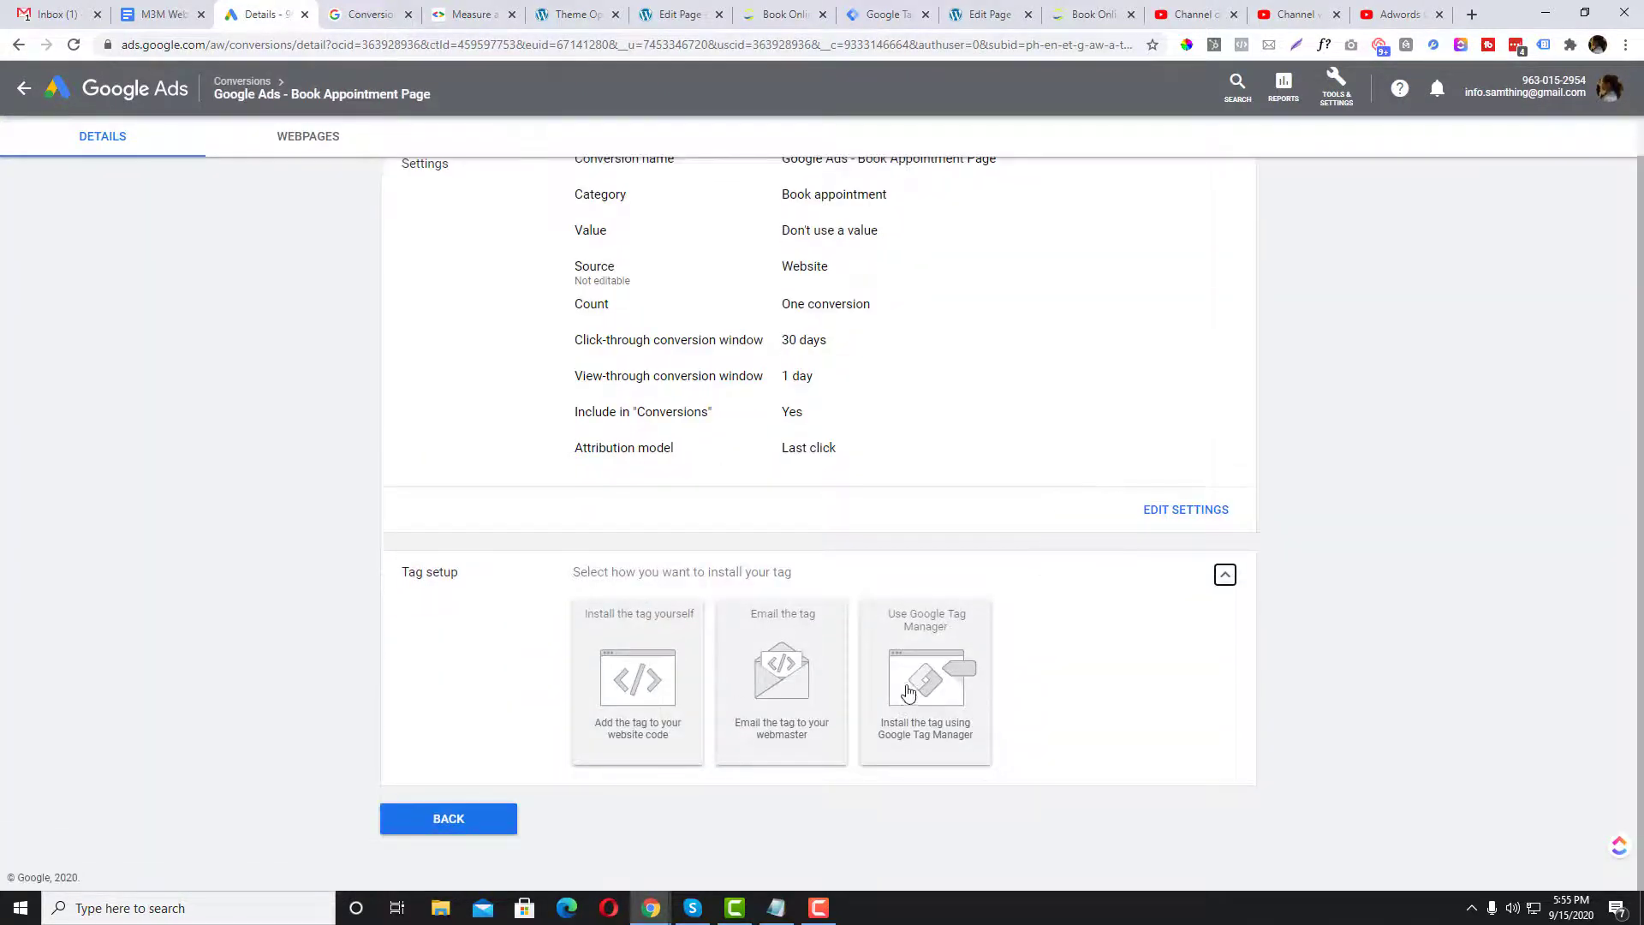
pyautogui.click(908, 692)
# - Copy the conversion ID and conversion label from Google Ads into the matching fields of the Booking Conversion tag in Tag Manager
pyautogui.moveTo(629, 631); pyautogui.dragTo(625, 632)
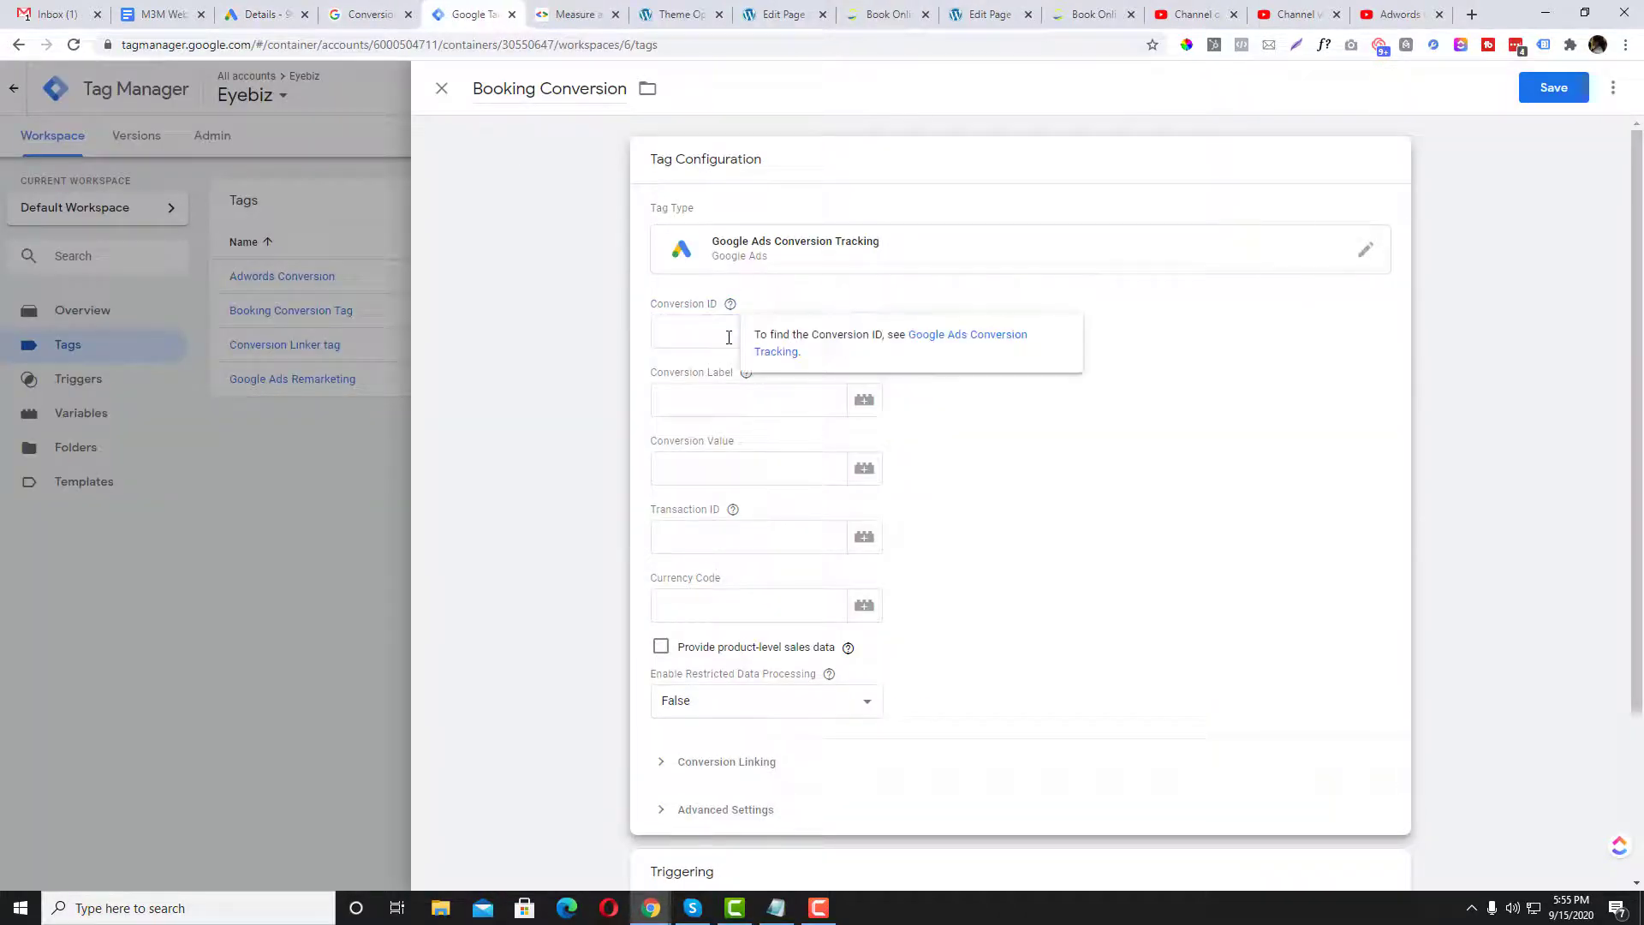
pyautogui.write('710337184')
pyautogui.click(274, 15)
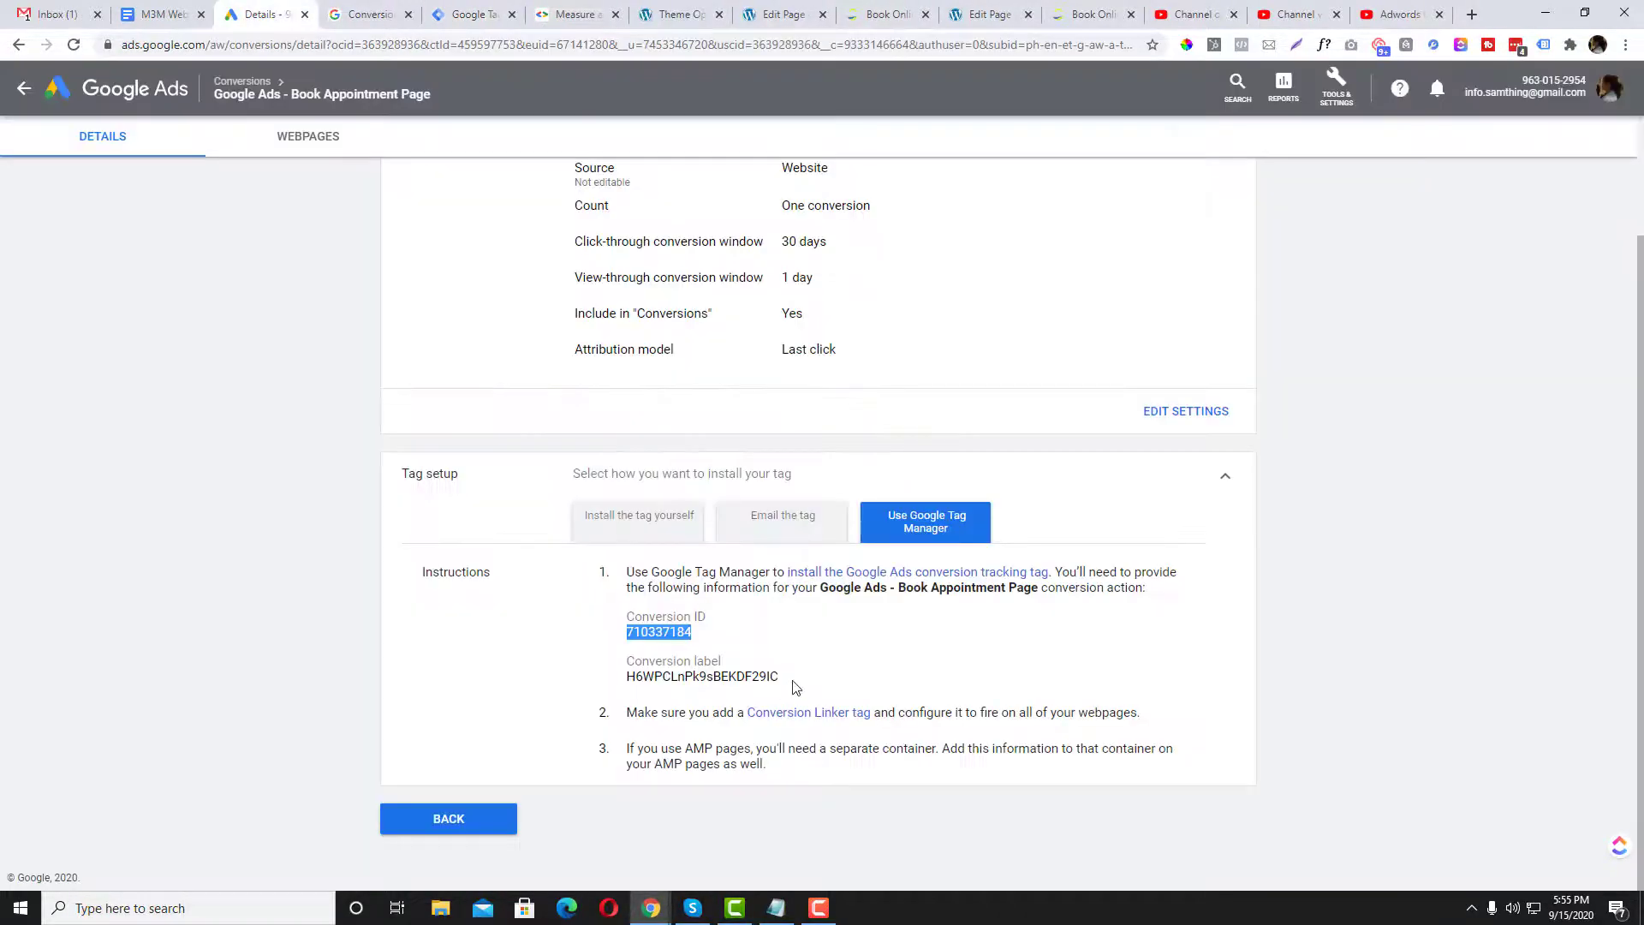
pyautogui.moveTo(783, 677); pyautogui.dragTo(629, 677)
pyautogui.click(698, 15)
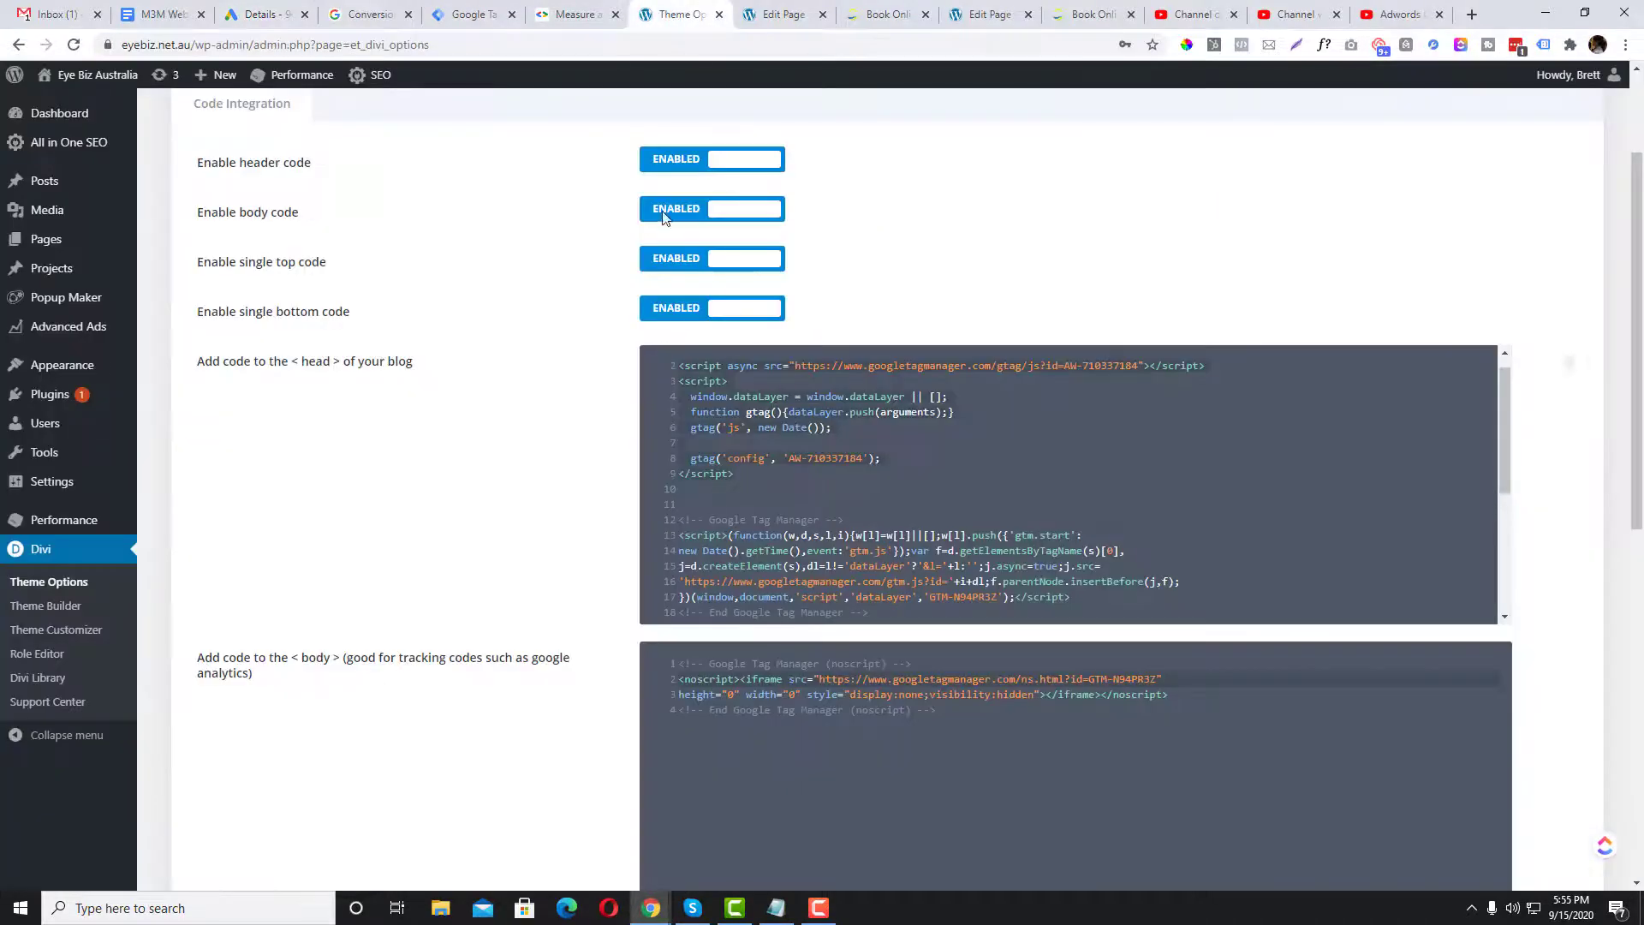
pyautogui.click(575, 14)
pyautogui.click(711, 13)
pyautogui.click(471, 14)
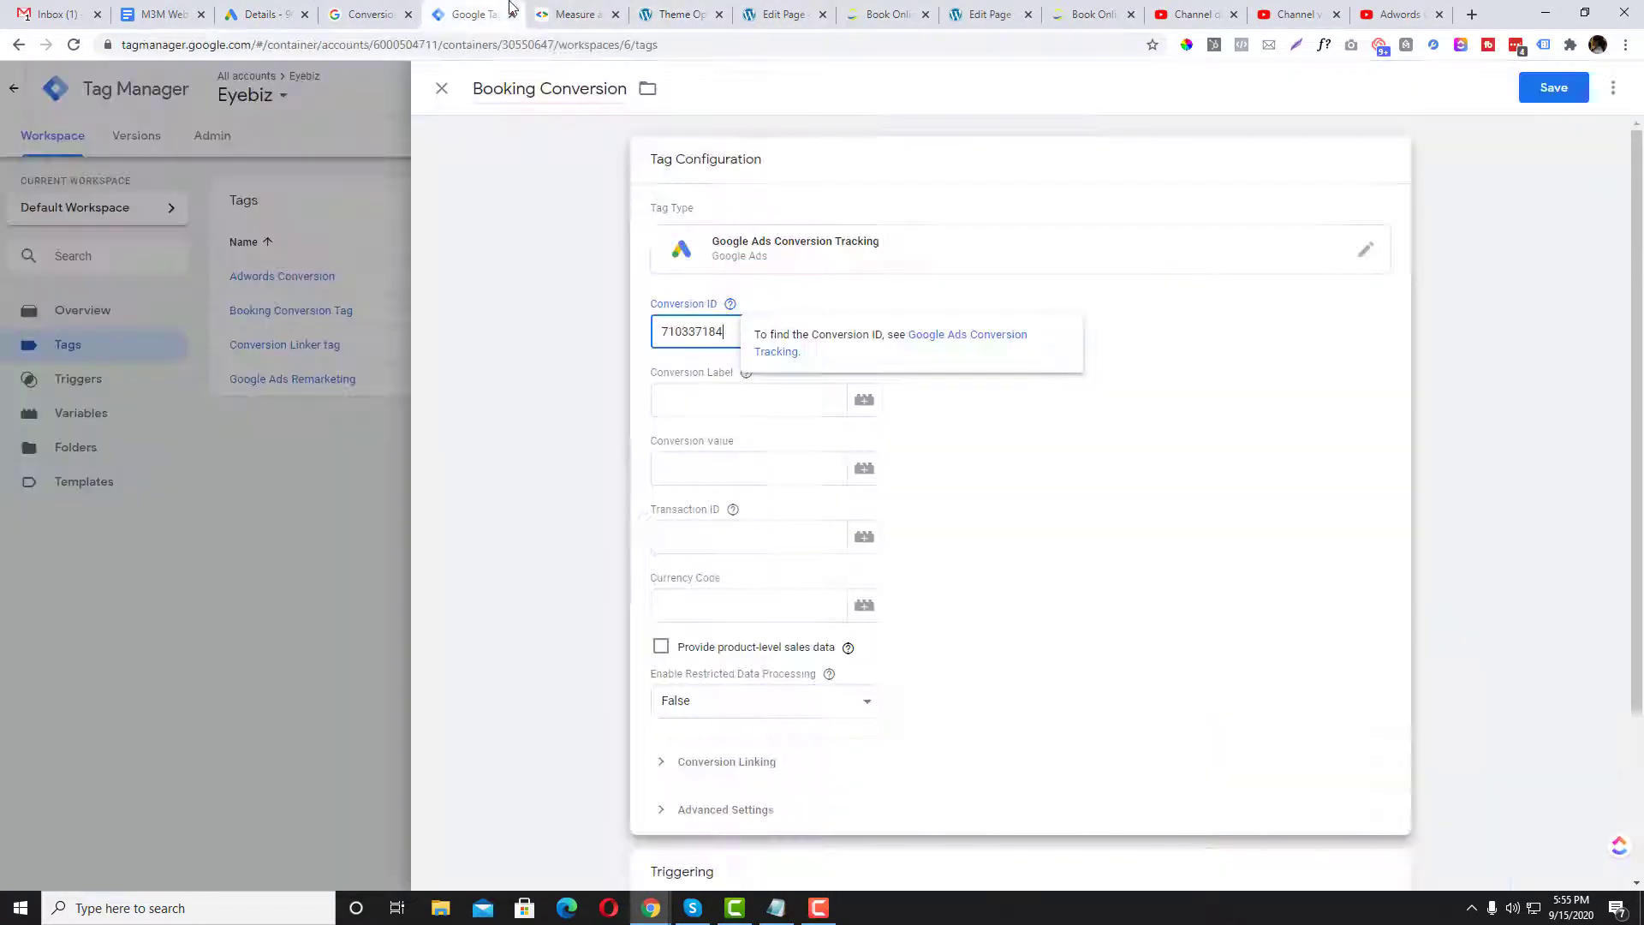
pyautogui.click(691, 397)
pyautogui.hotkey('ctrl', 'v')
pyautogui.click(683, 460)
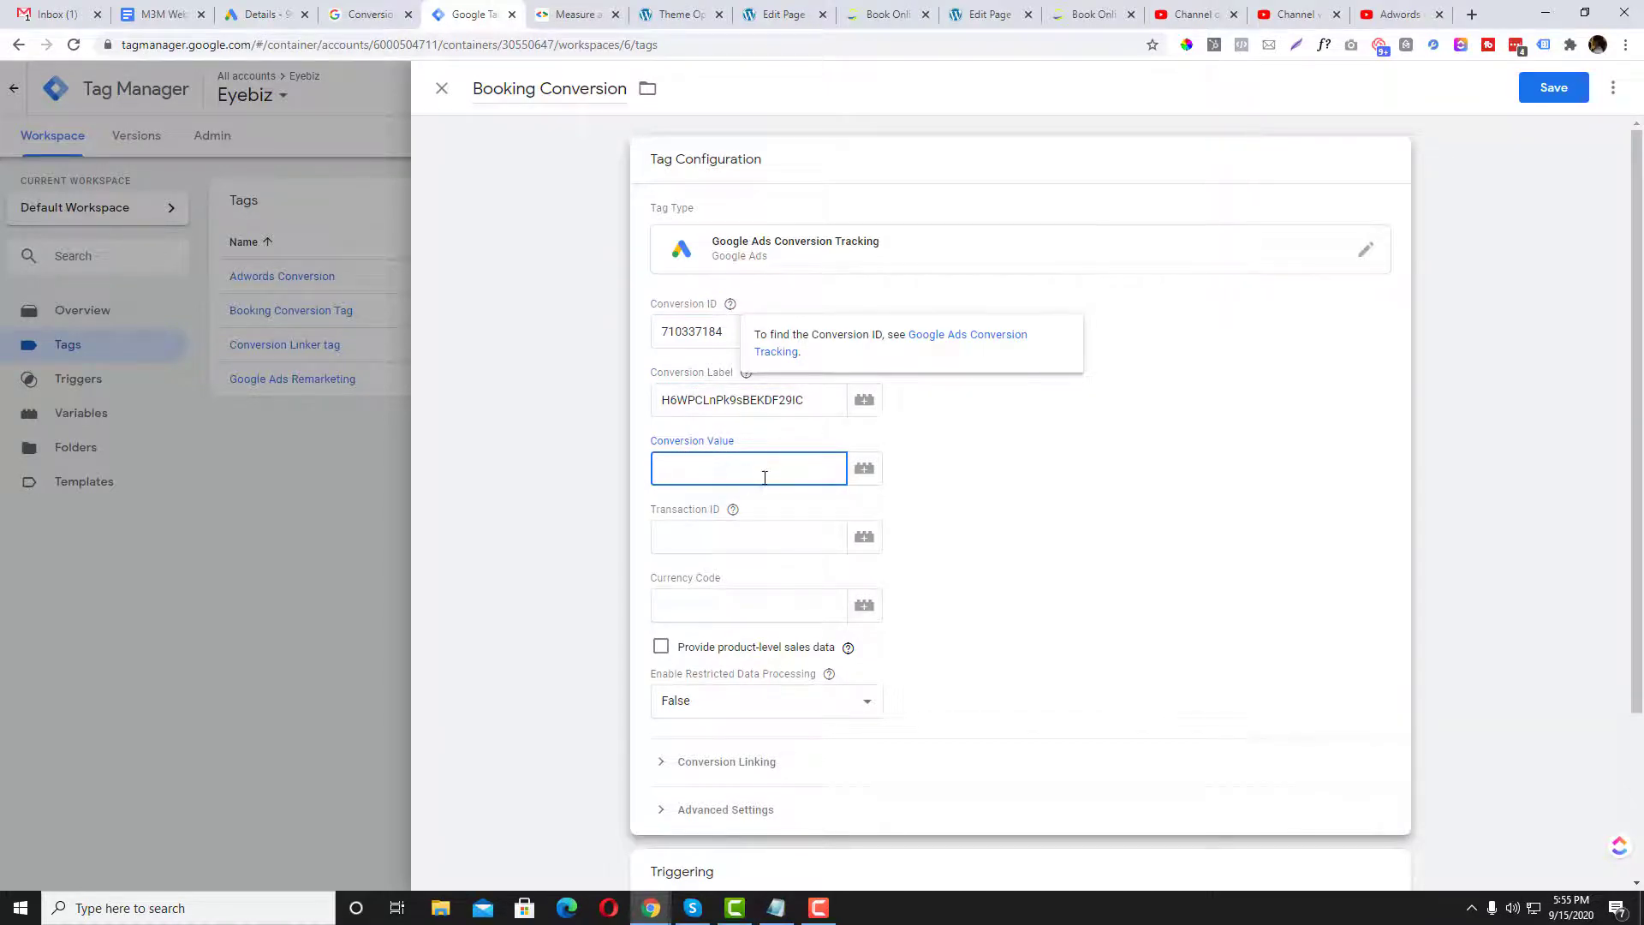
# - Check the Book Online page's address and the Google Ads - Book Appointment Page tracking status, and return to the Booking Conversion tag
pyautogui.moveTo(882, 15); pyautogui.dragTo(638, 10)
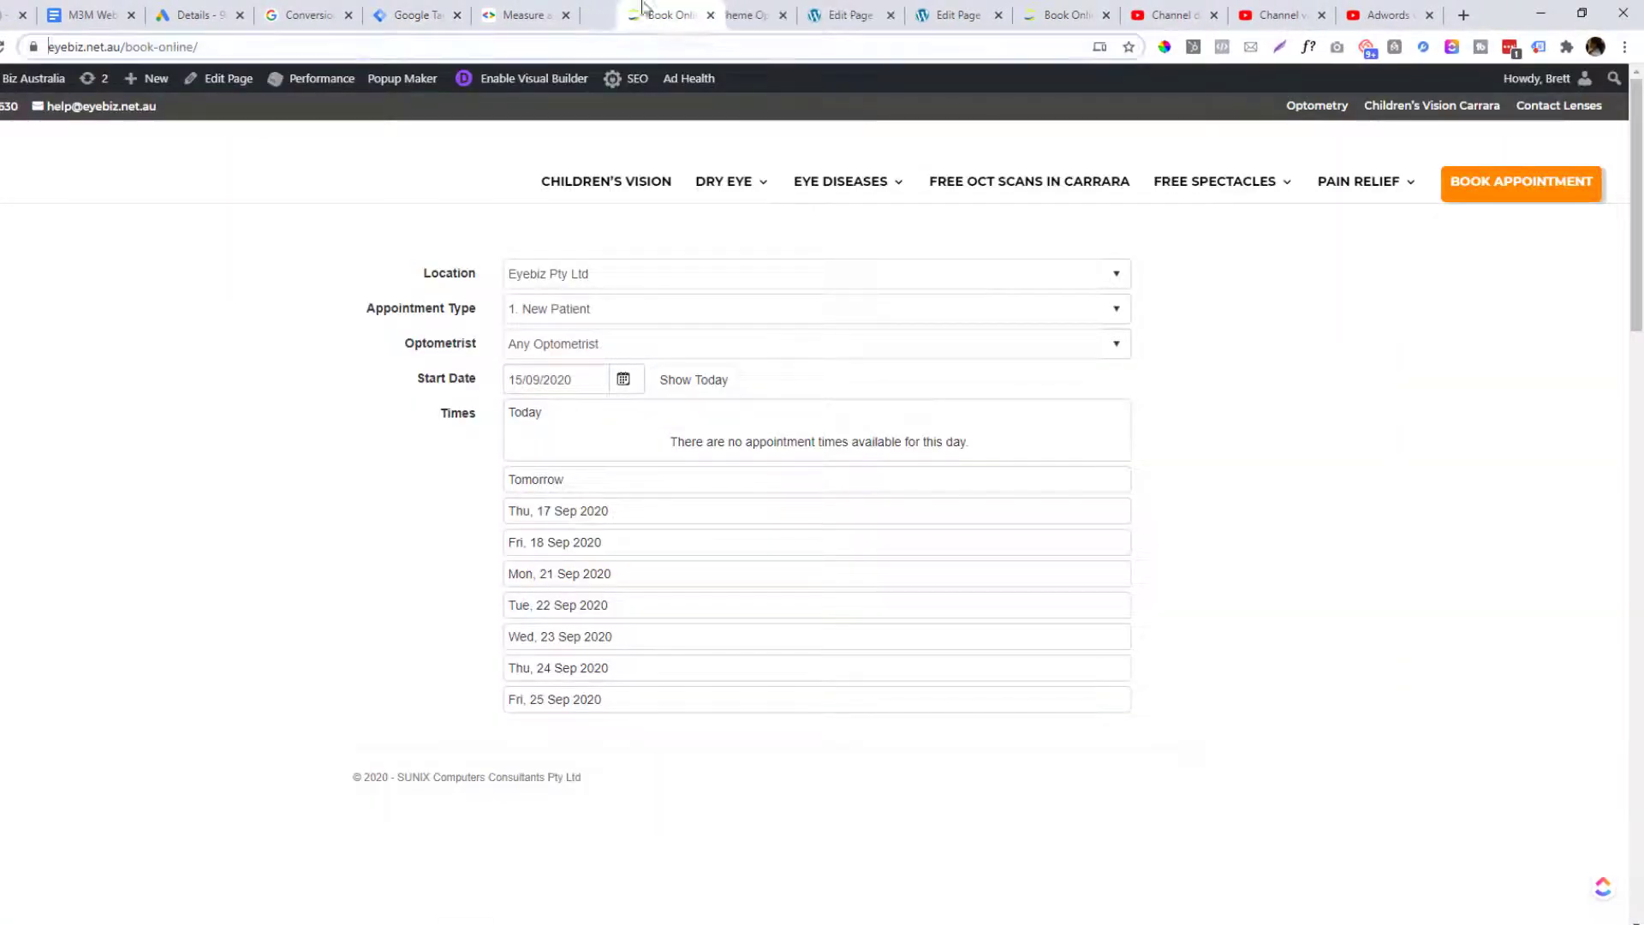
pyautogui.click(195, 48)
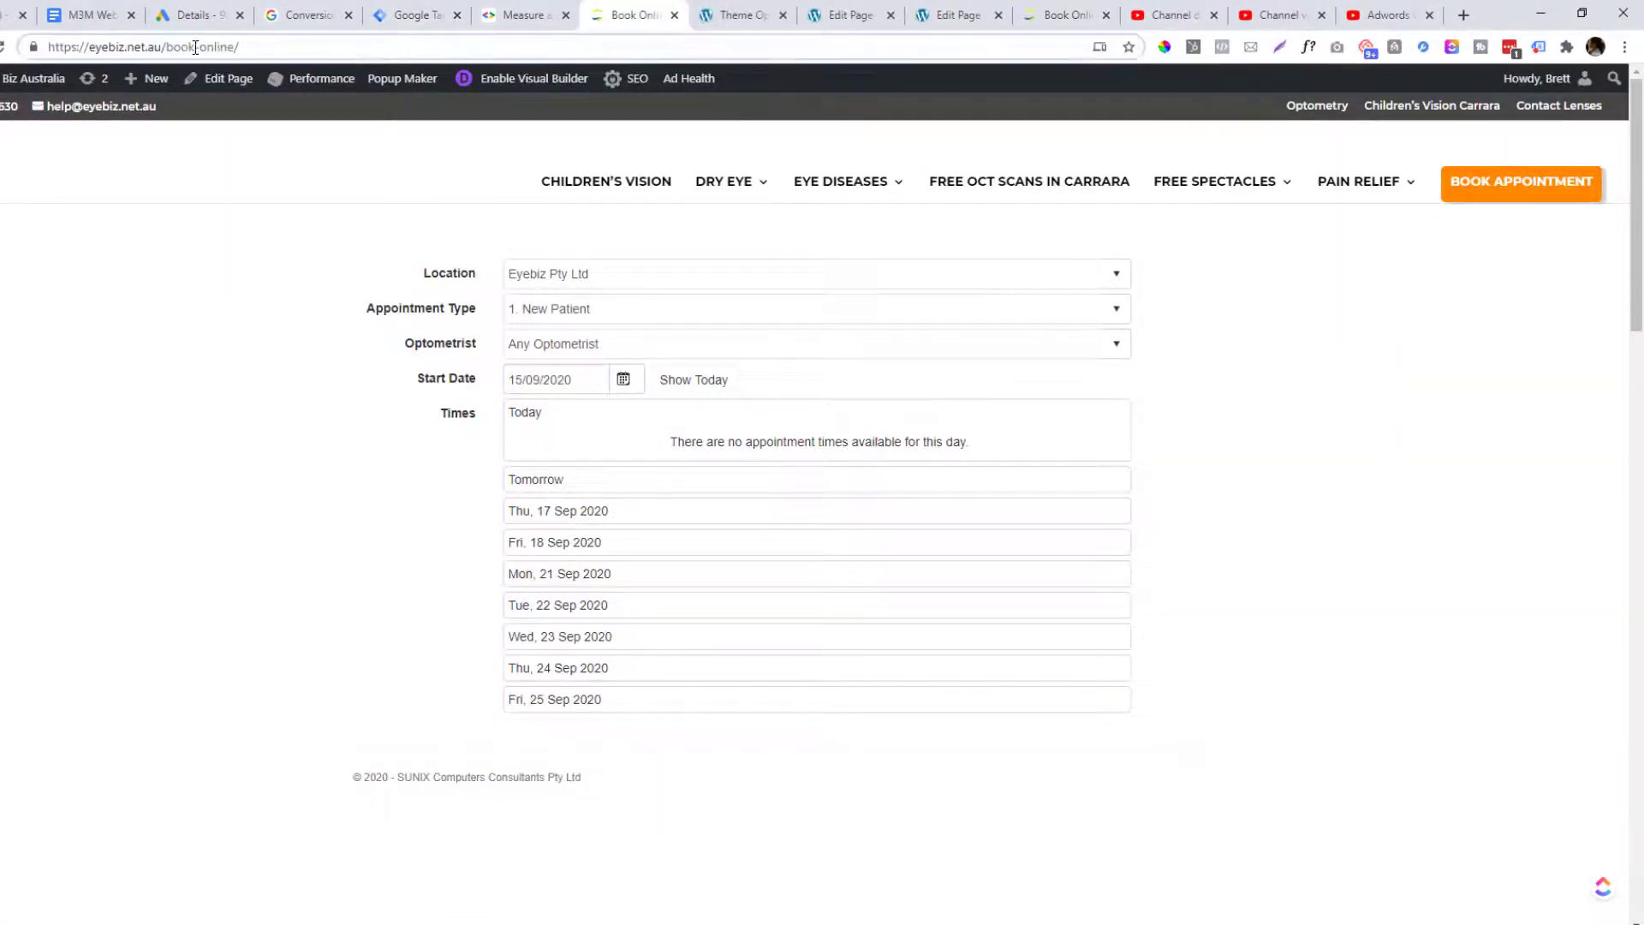
pyautogui.click(409, 15)
pyautogui.scroll(-1, 654, 633)
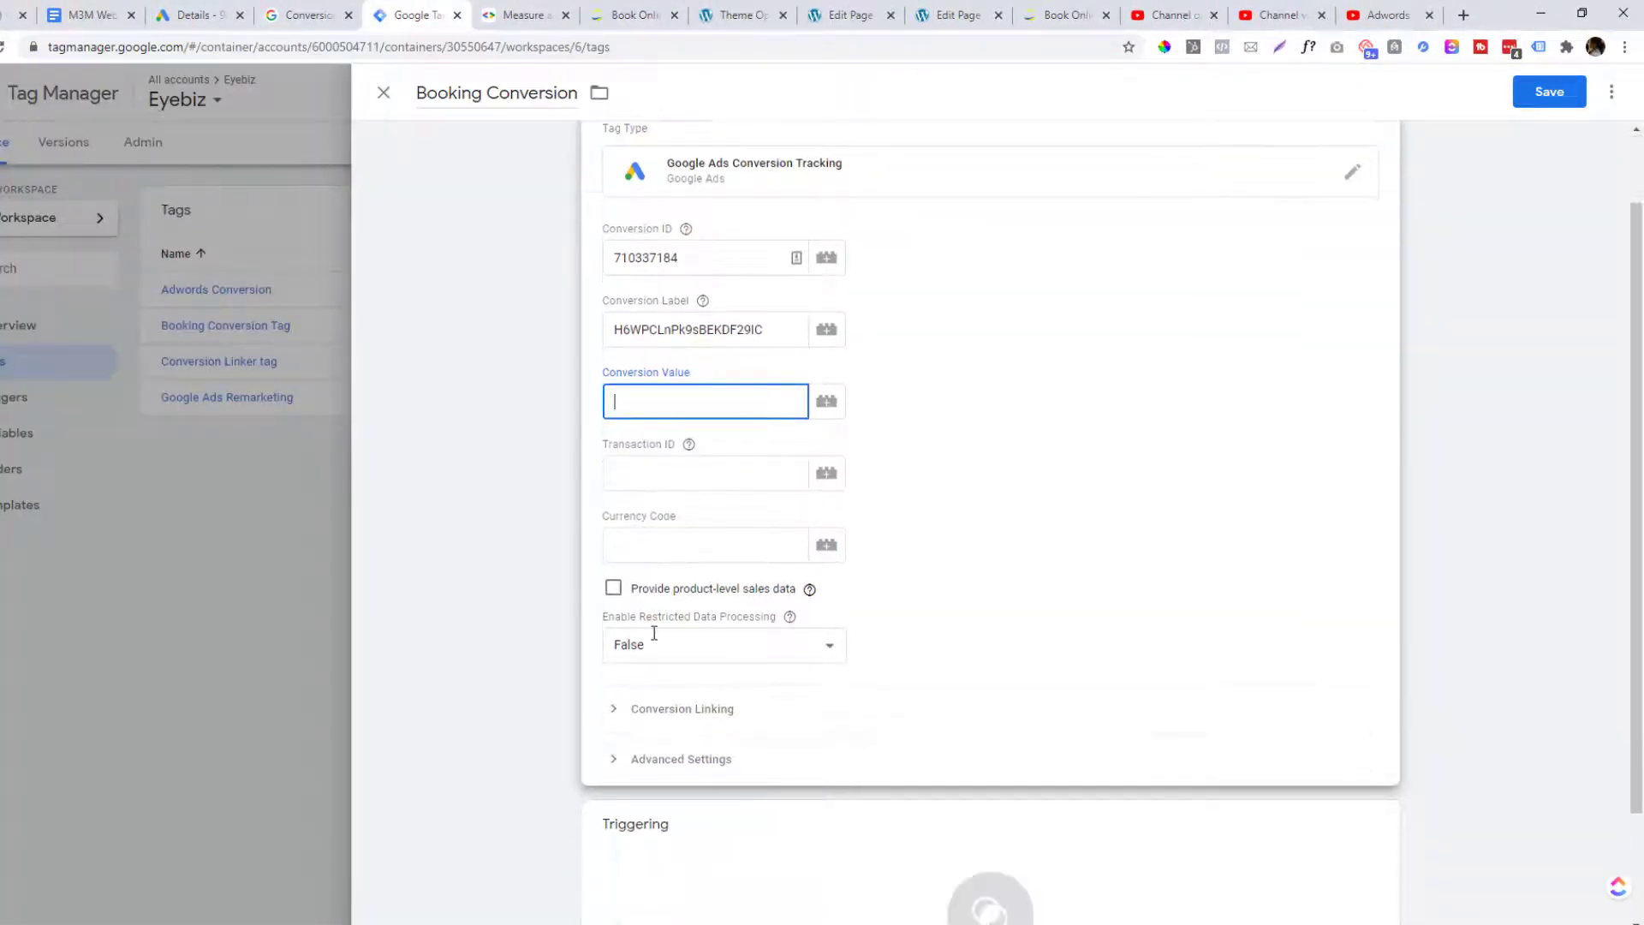
pyautogui.click(183, 7)
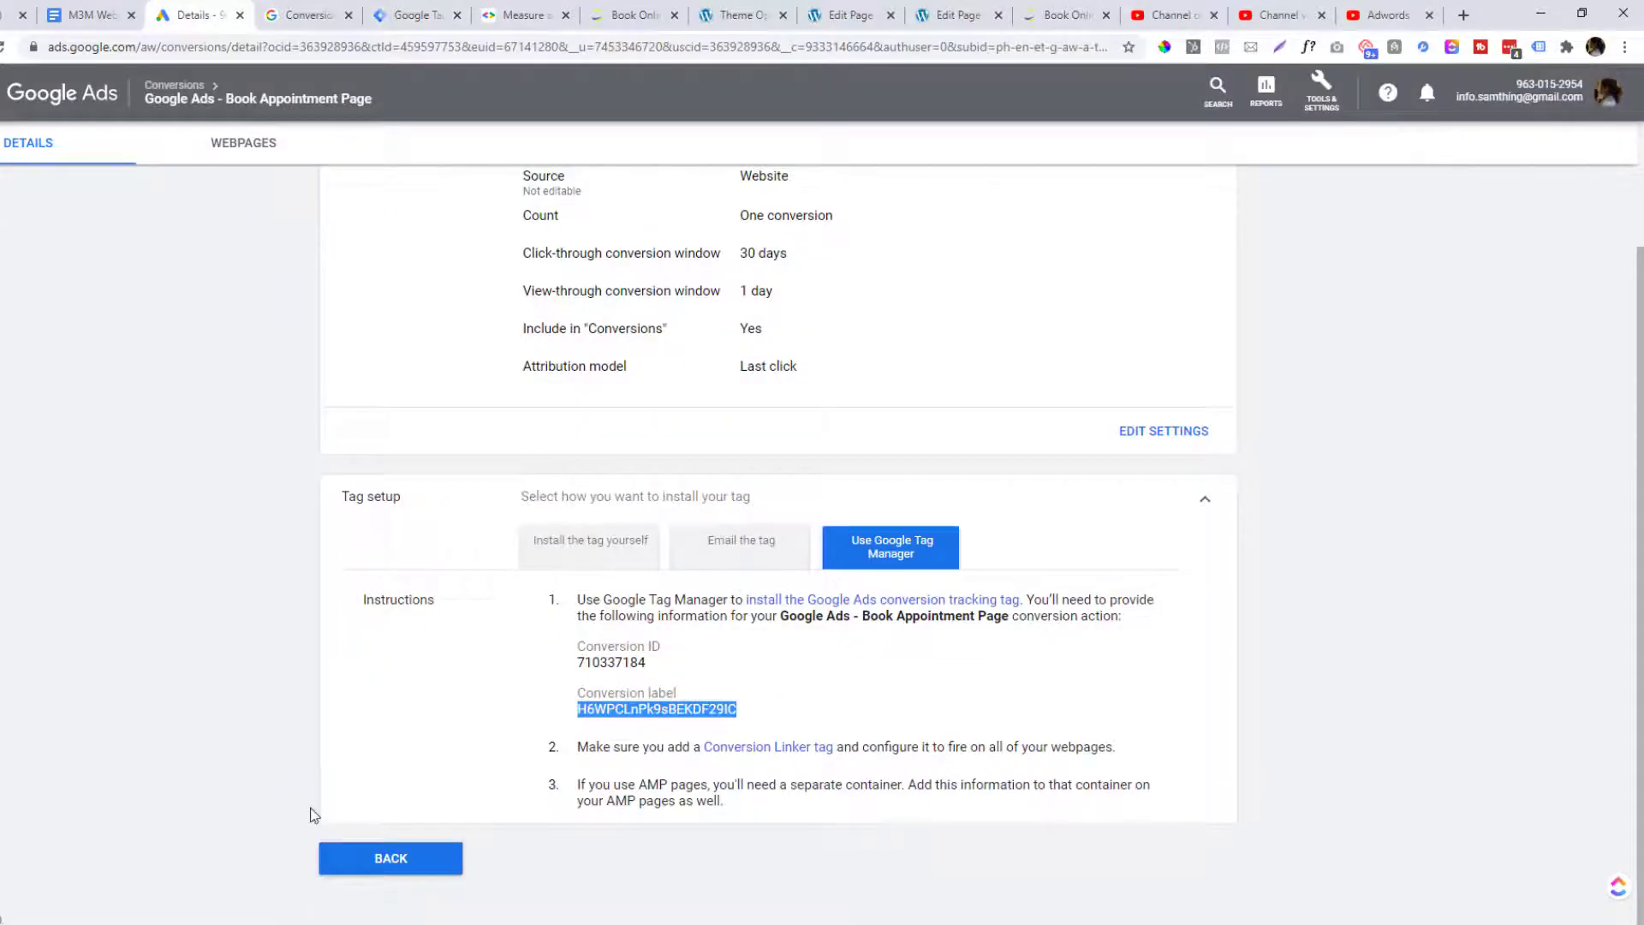
pyautogui.click(393, 863)
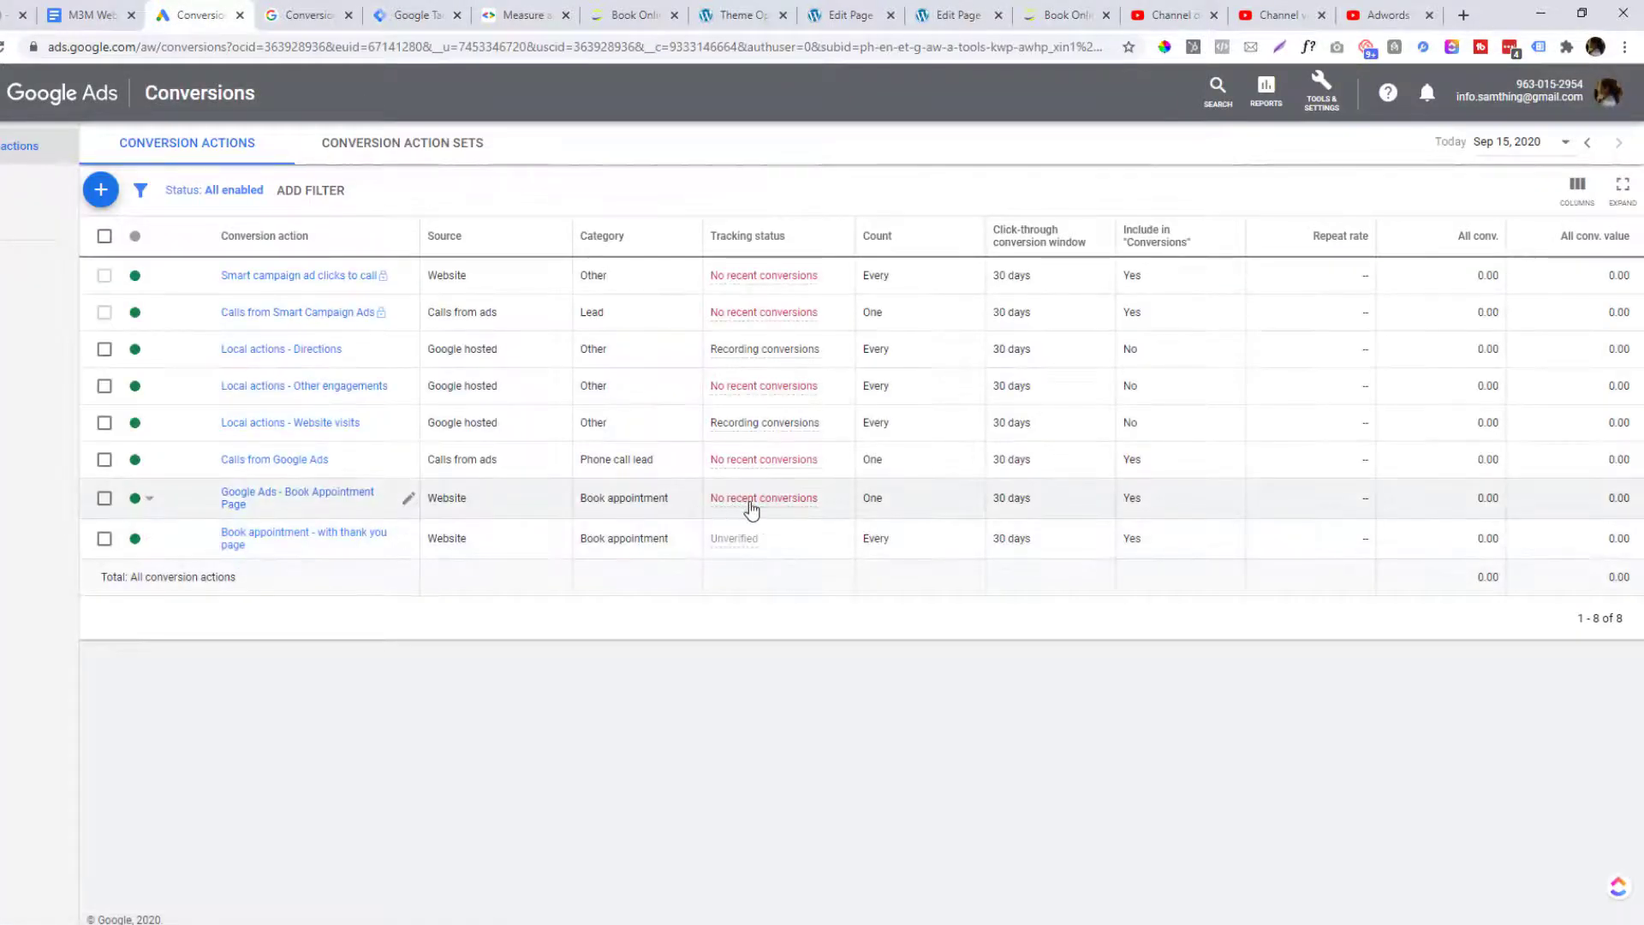
pyautogui.moveTo(748, 501)
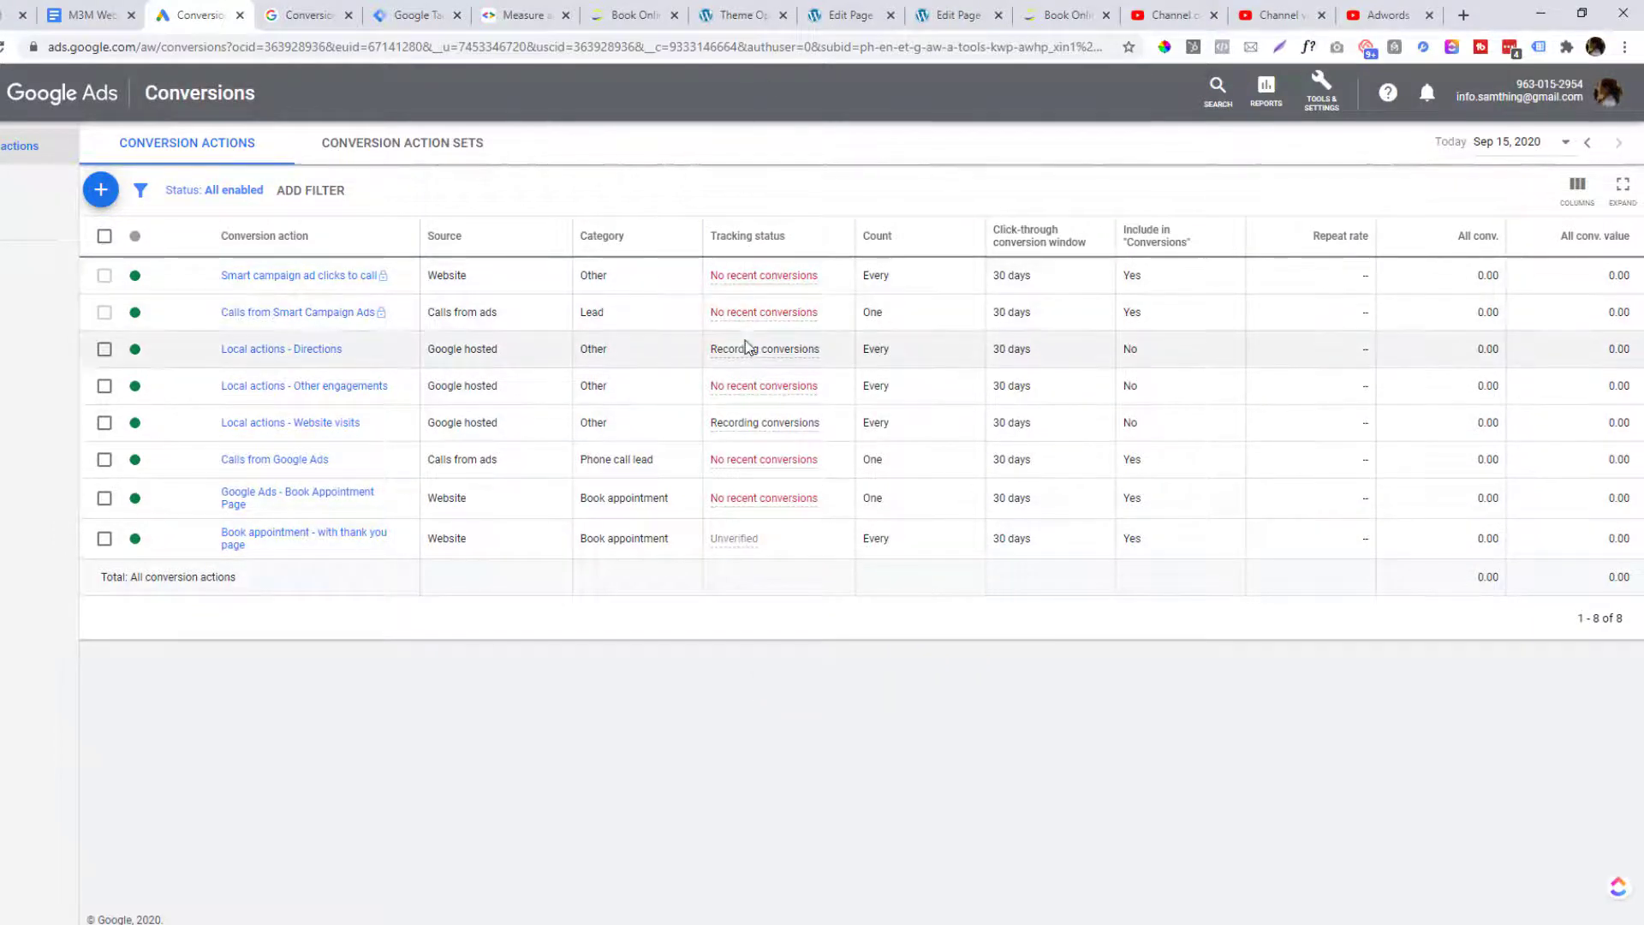
pyautogui.click(631, 15)
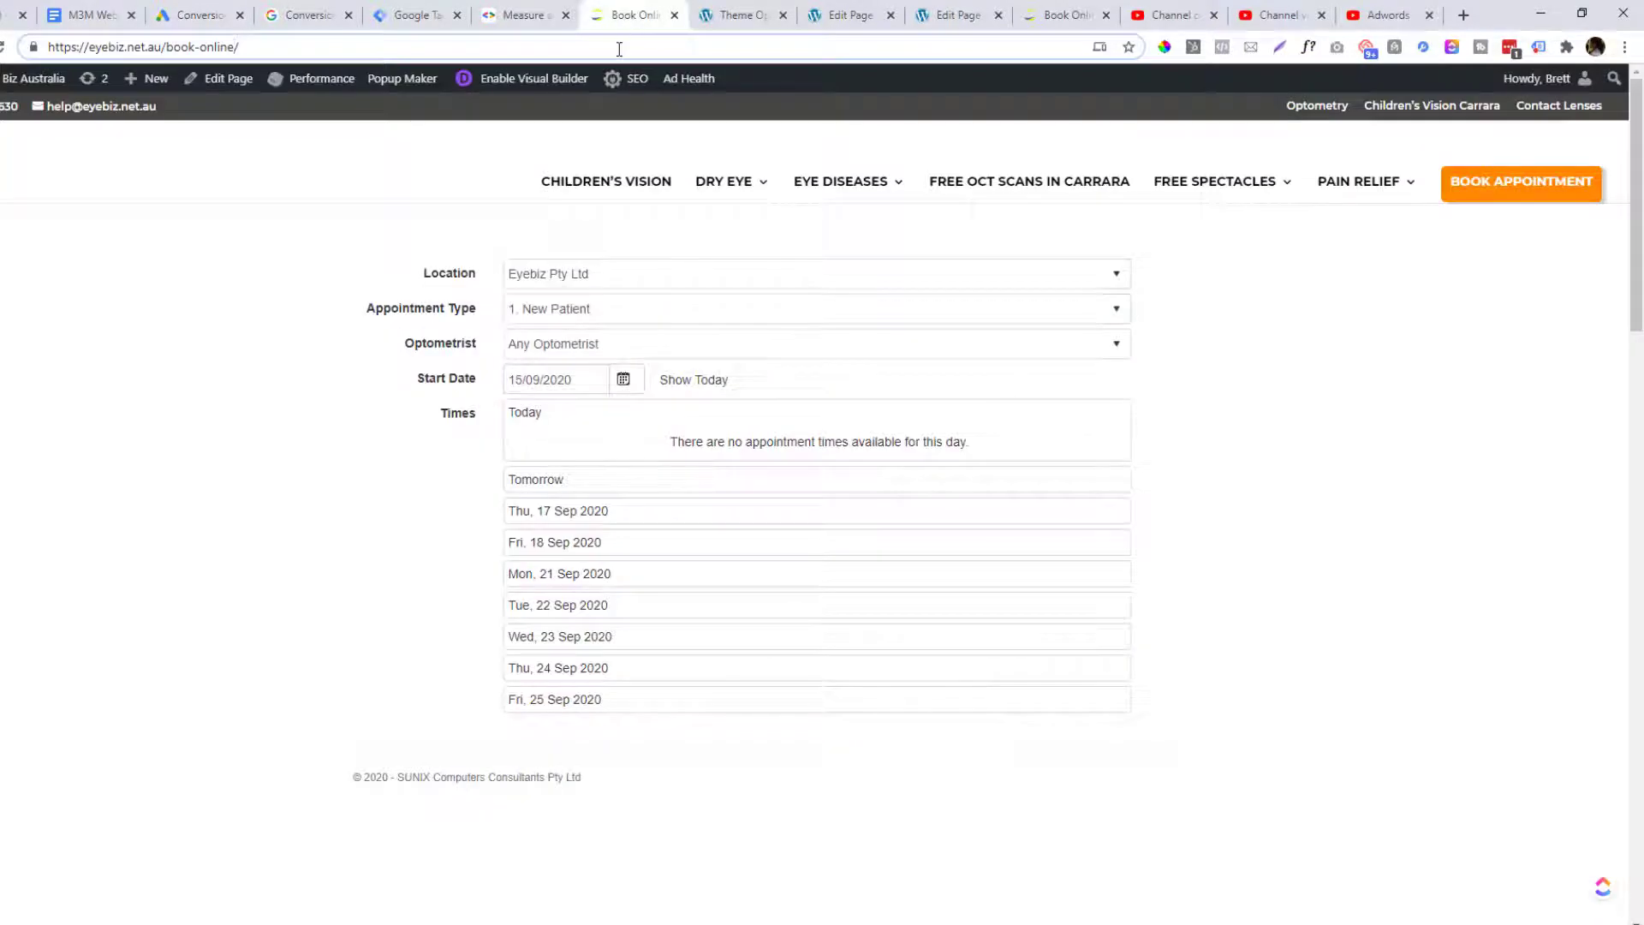
pyautogui.click(524, 14)
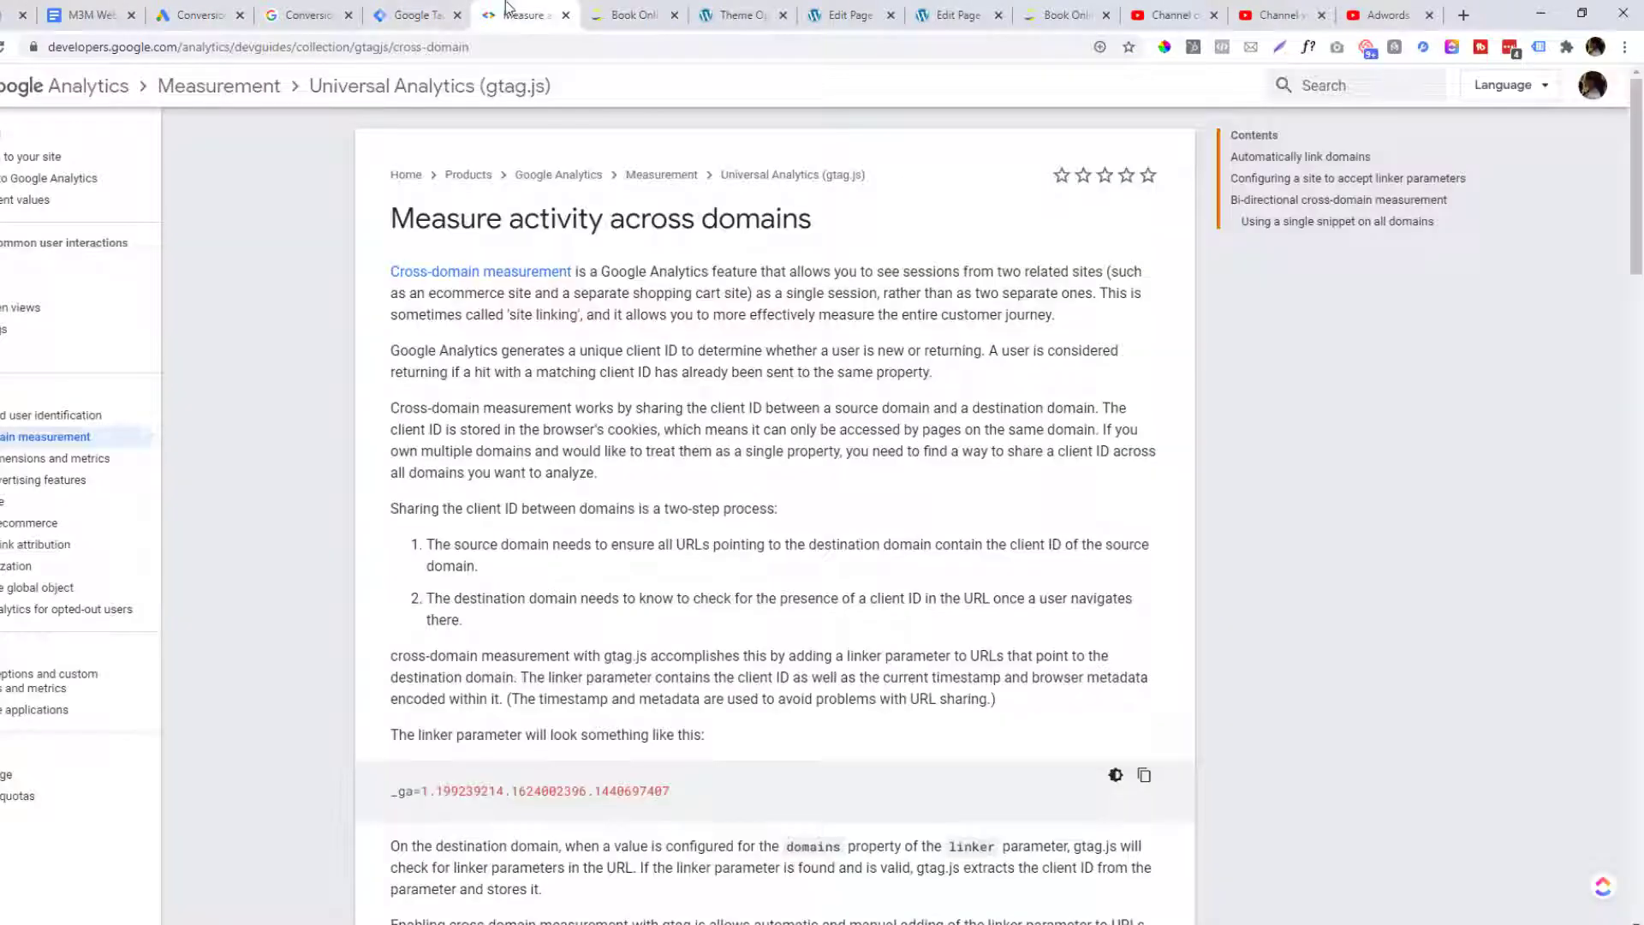
pyautogui.click(312, 14)
pyautogui.click(368, 12)
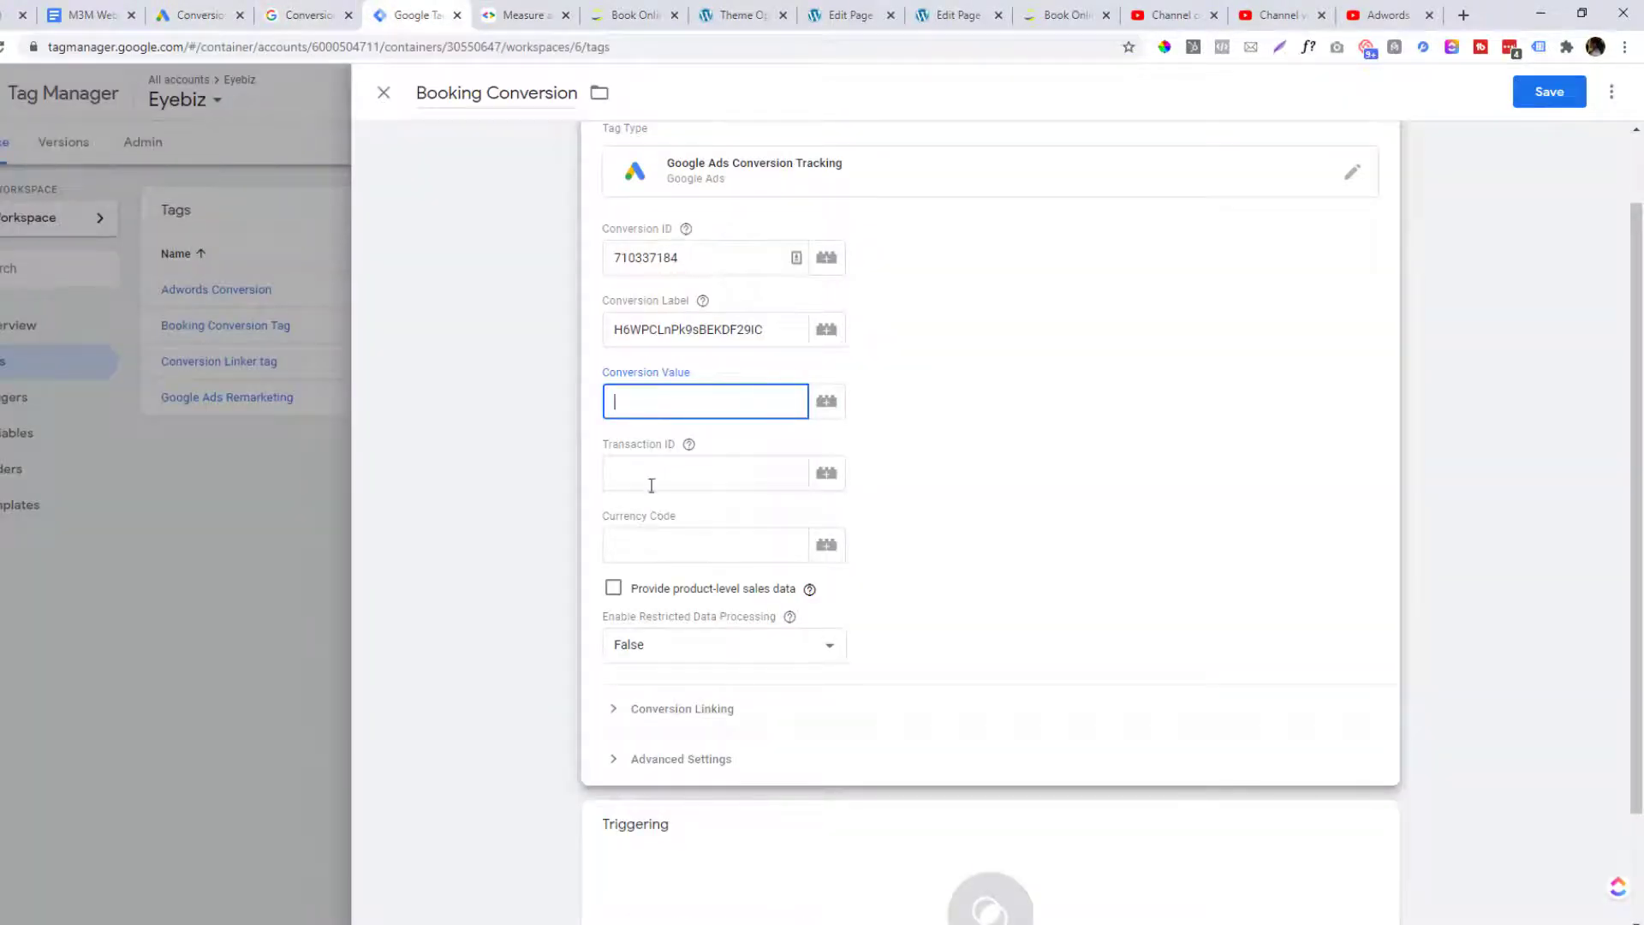
# - Assign the Booking trigger to the Booking Conversion tag, and discard the unsaved tag
pyautogui.scroll(-2, 683, 697)
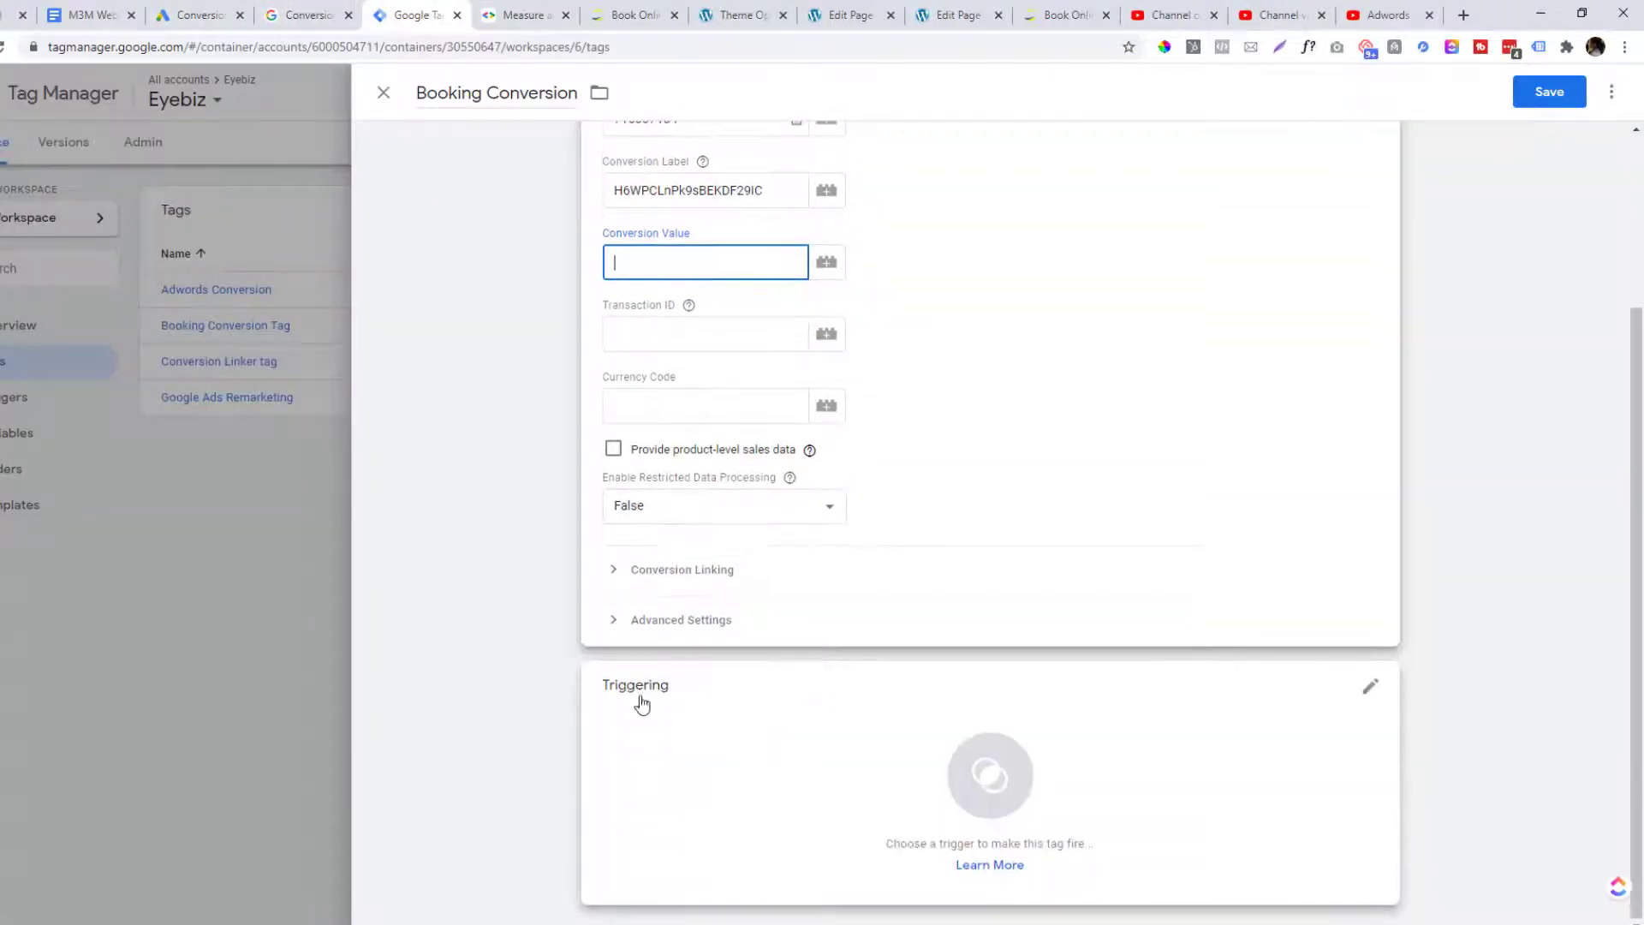
pyautogui.click(875, 721)
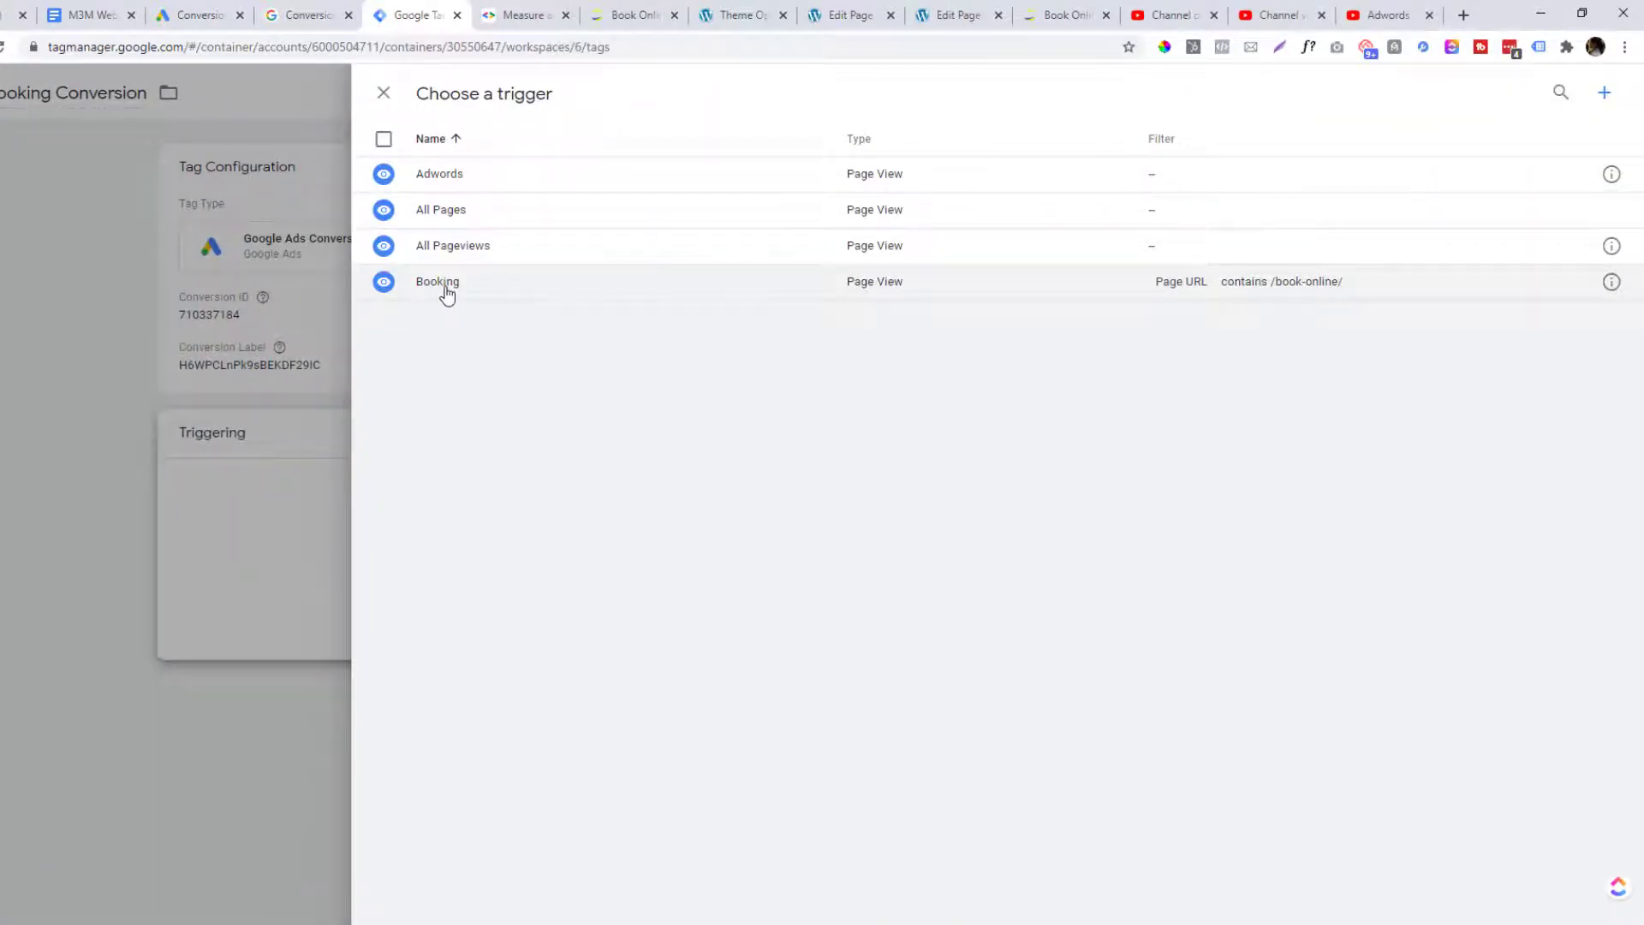
pyautogui.click(445, 291)
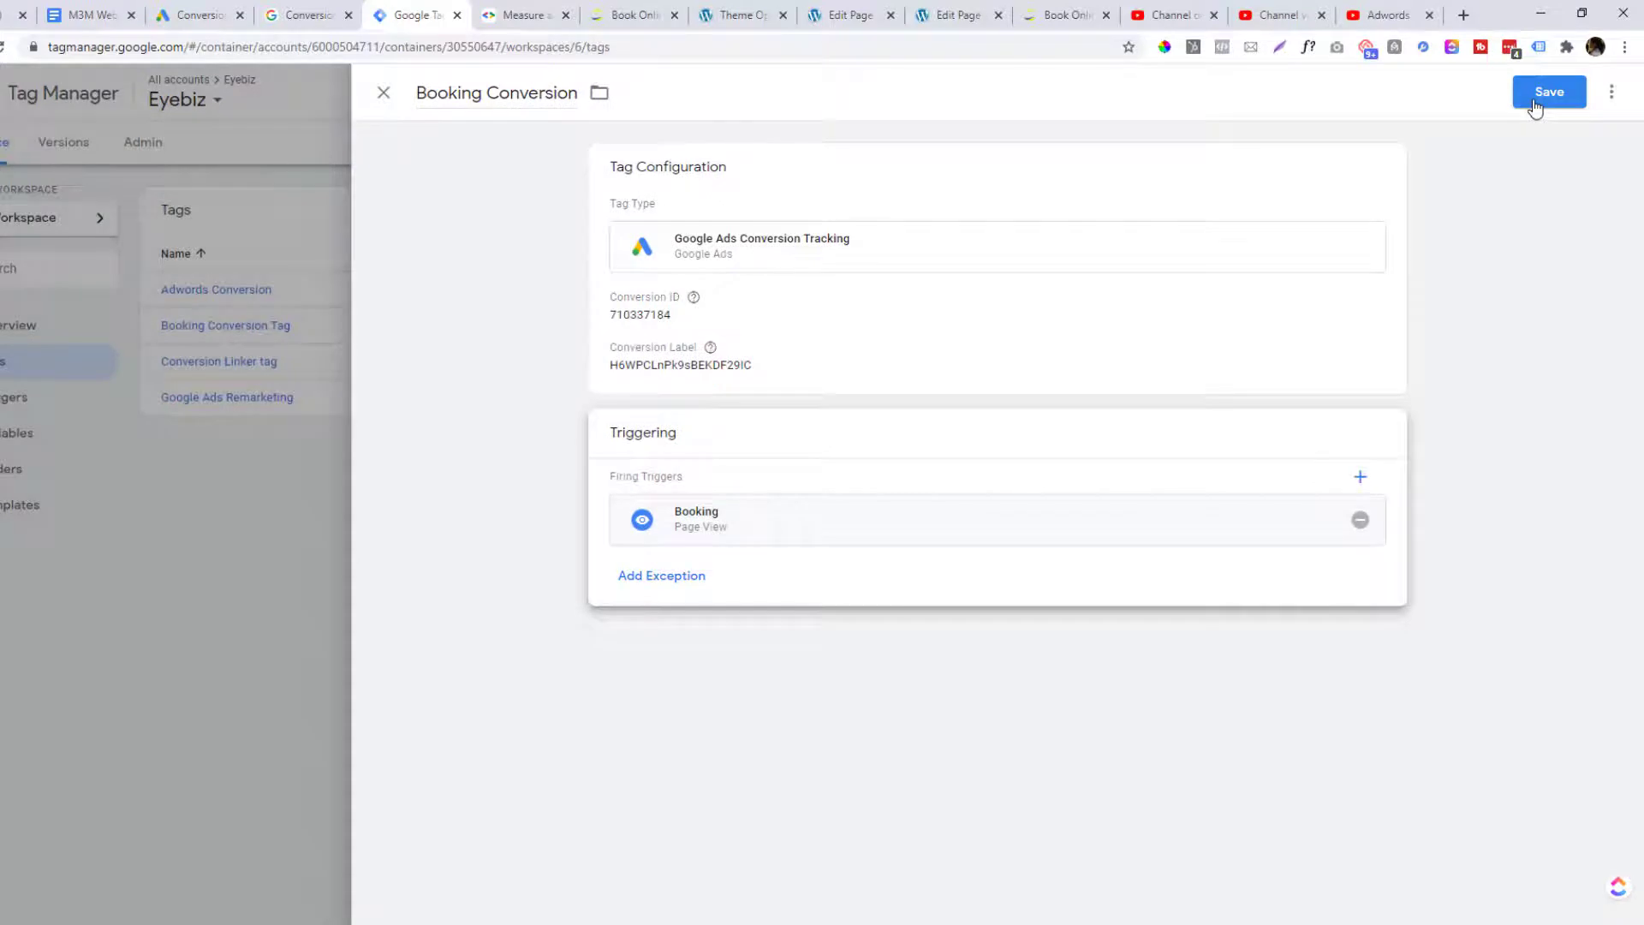
pyautogui.click(382, 93)
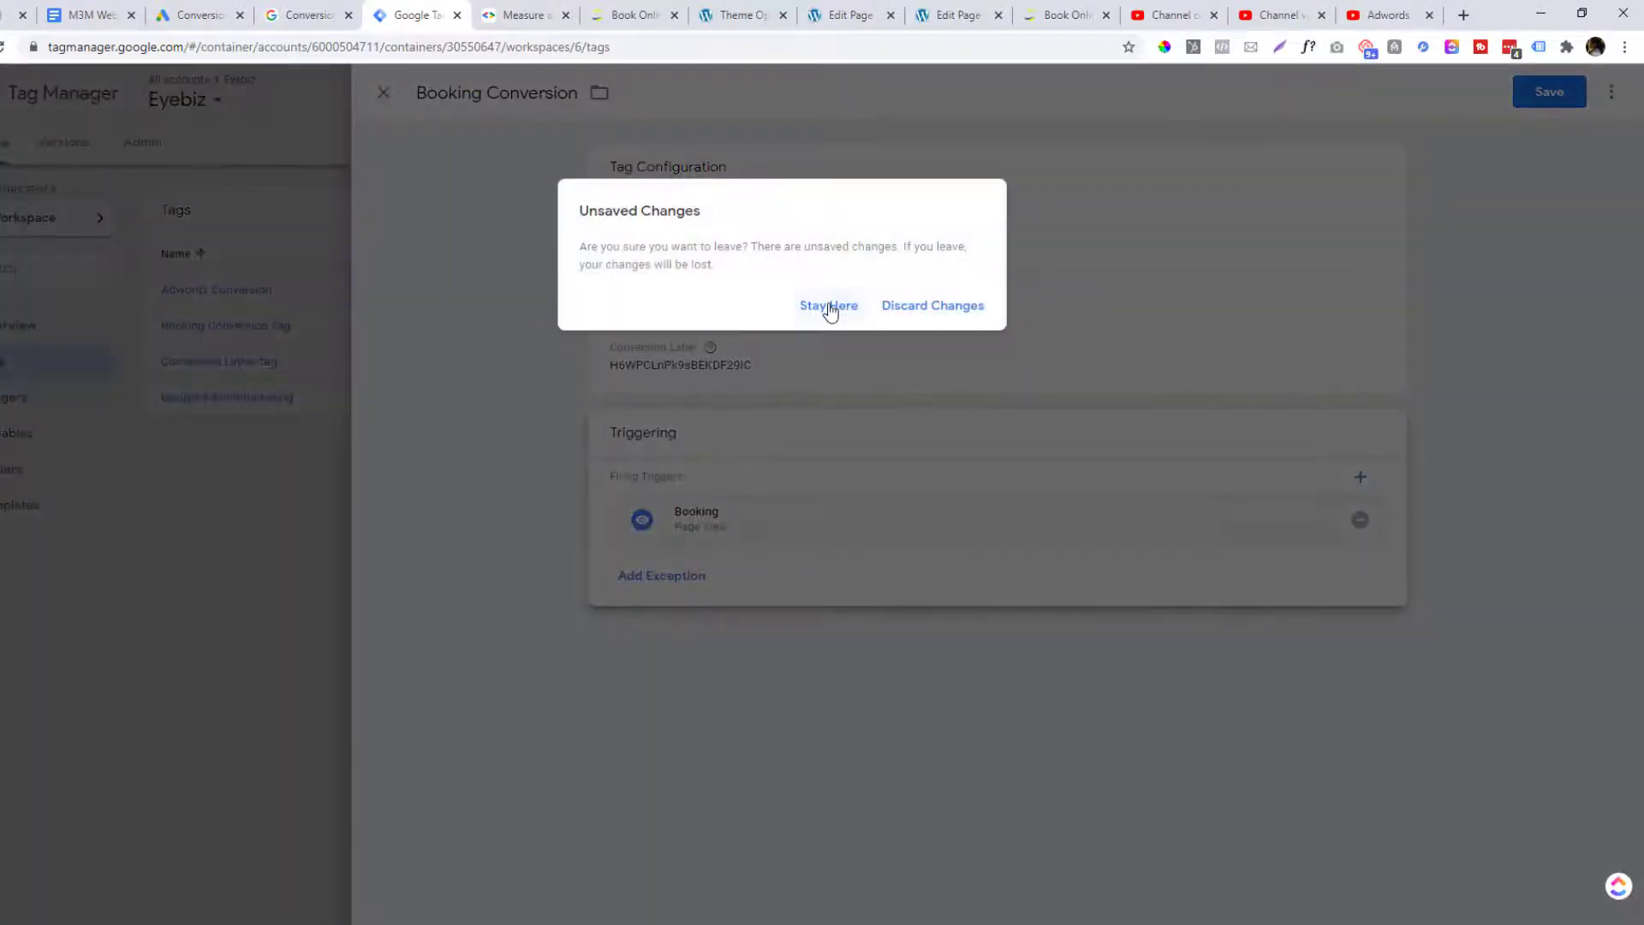
pyautogui.click(920, 310)
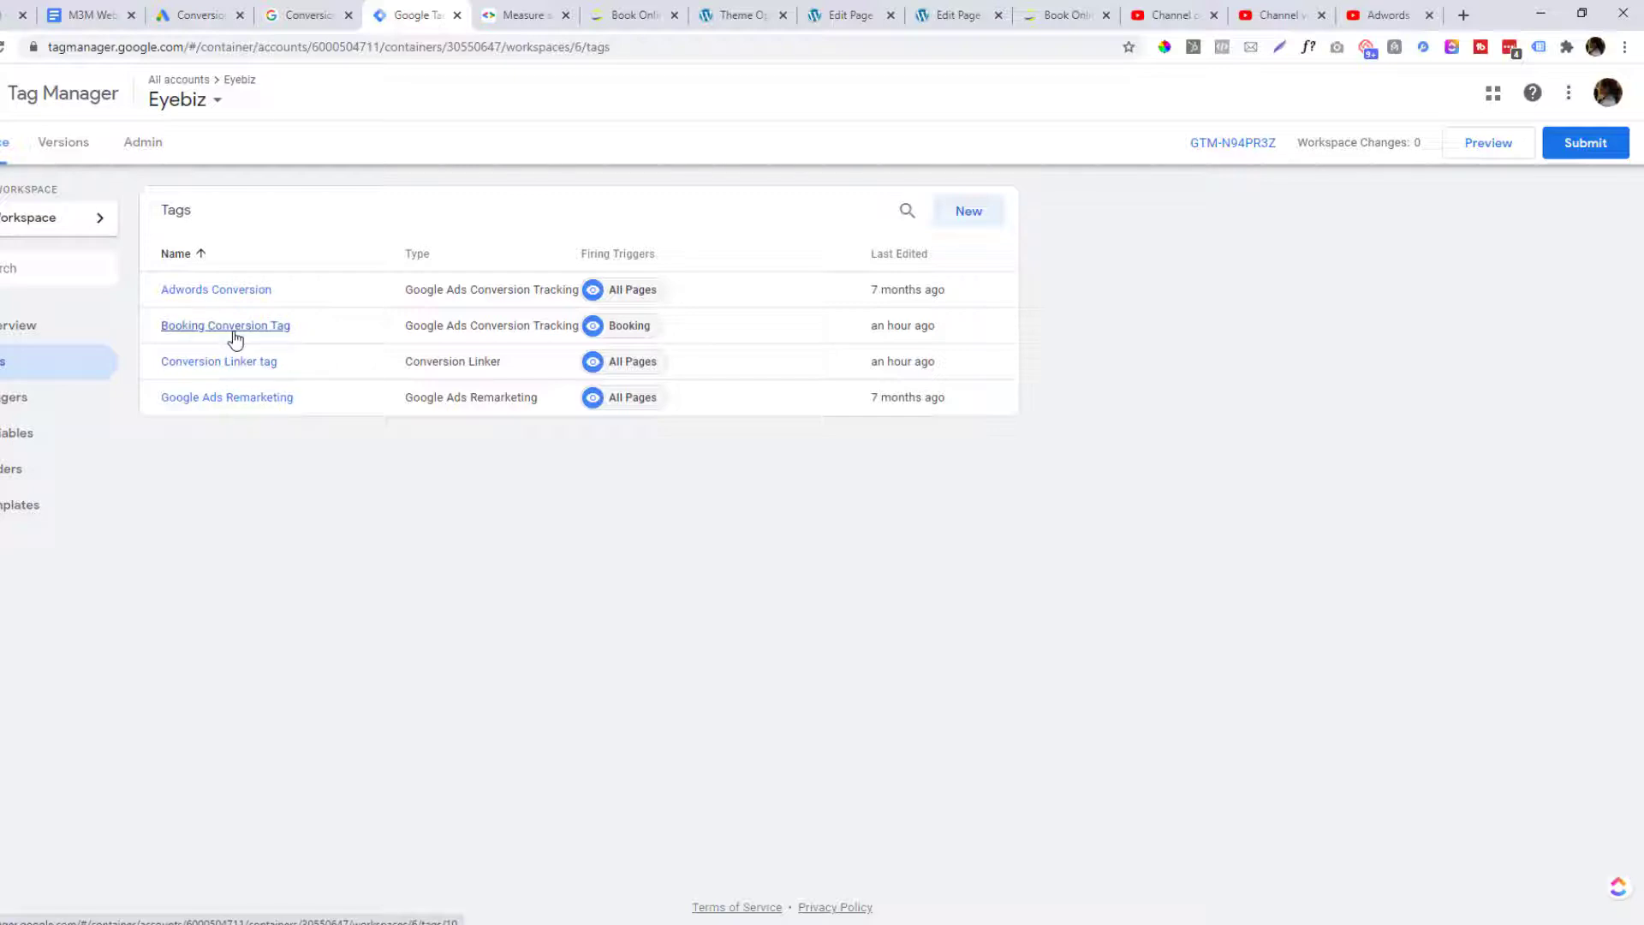
# - Check the Page URL filter of the Booking trigger and go to the workspace overview
pyautogui.click(18, 406)
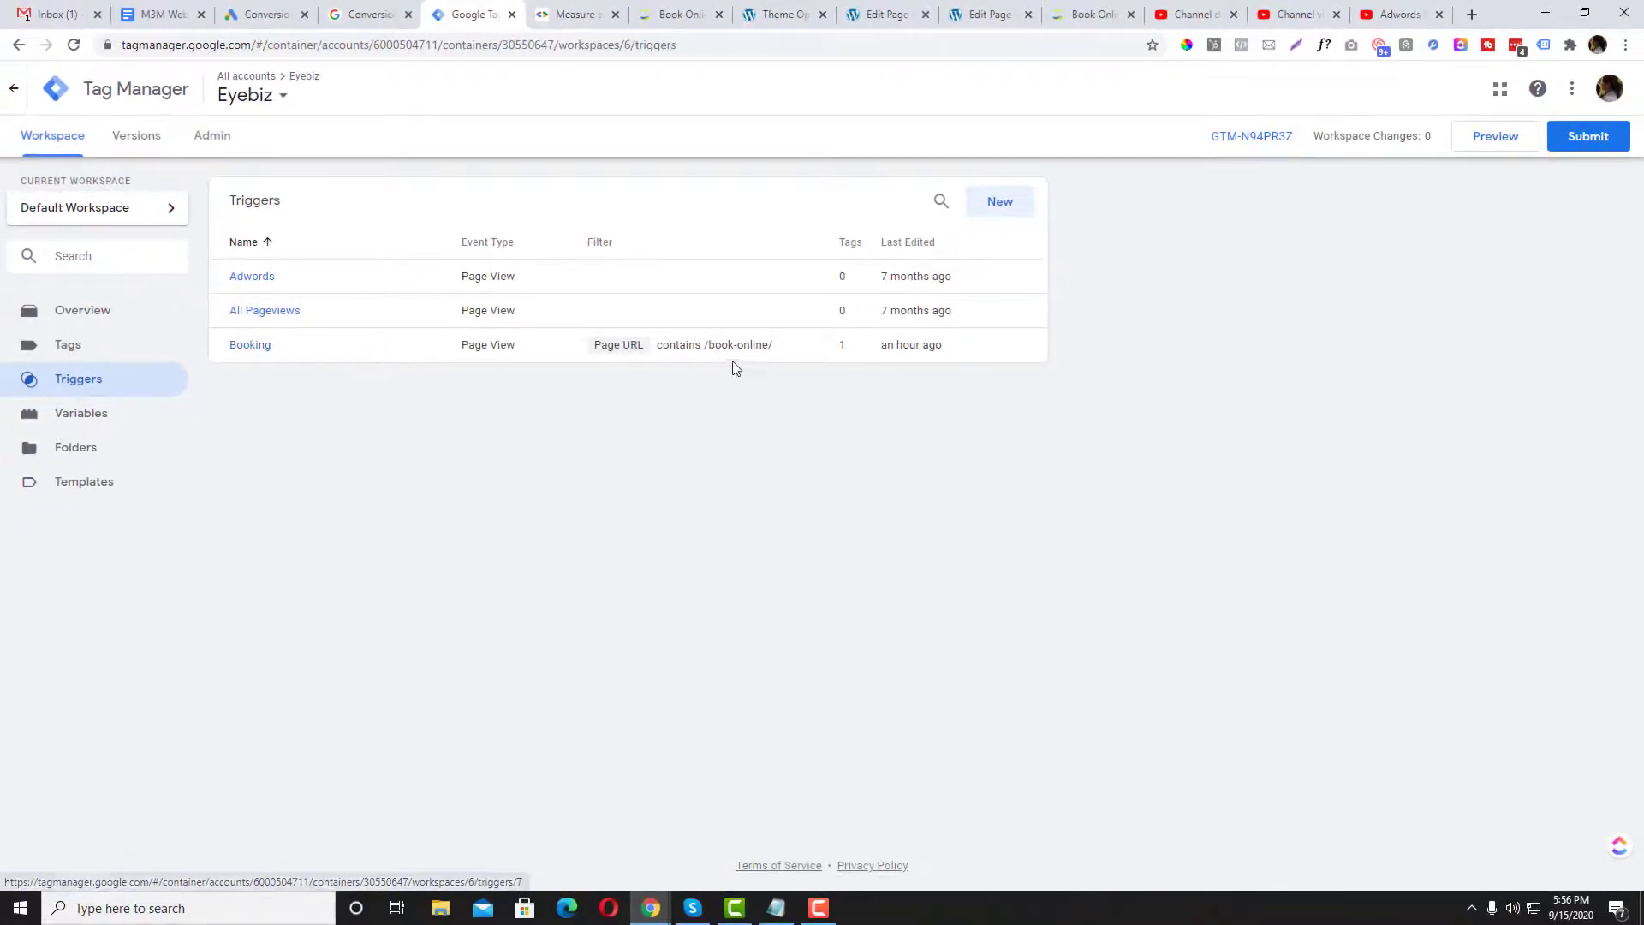
pyautogui.moveTo(703, 352); pyautogui.dragTo(797, 354)
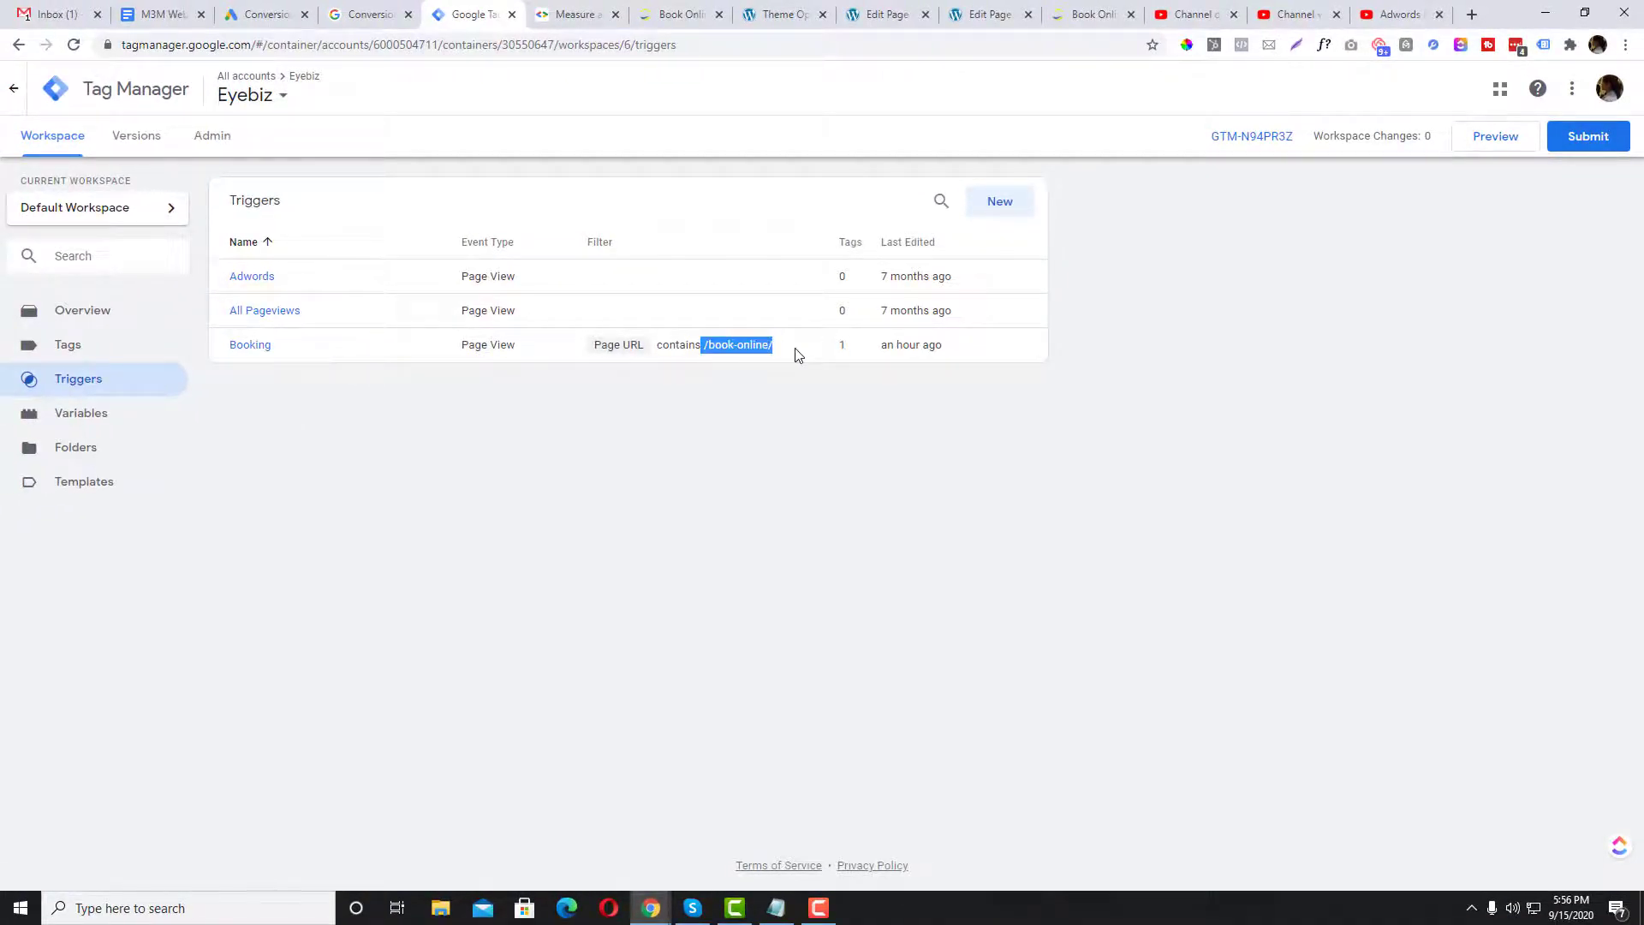
pyautogui.click(82, 310)
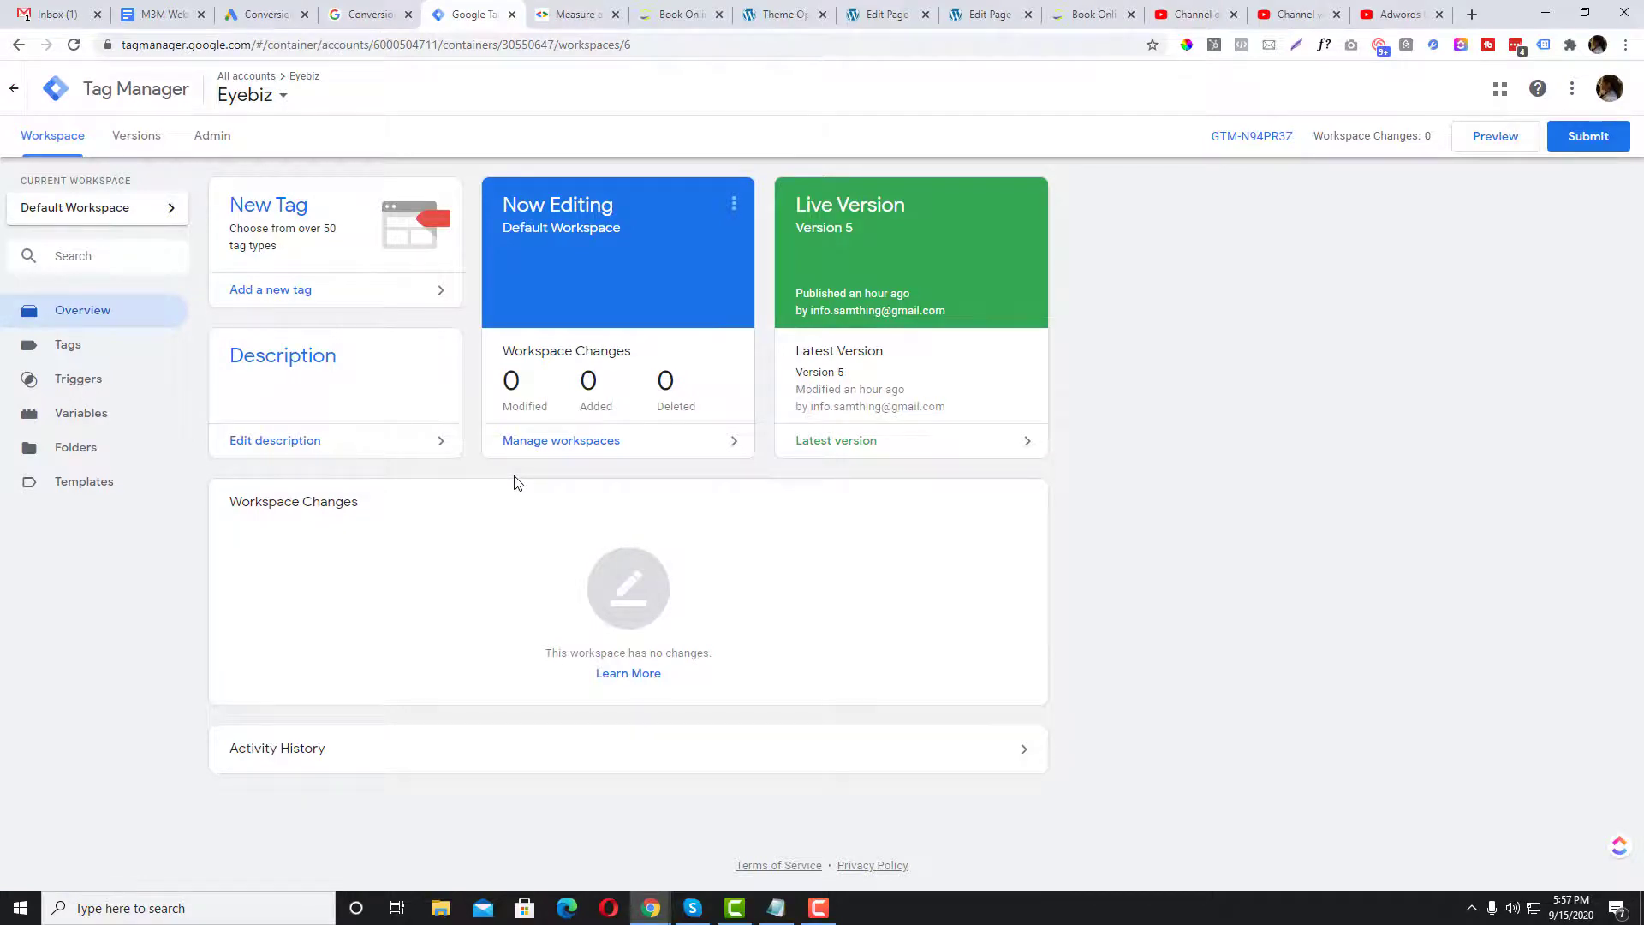
# - Draft a version submission named v4 with the description "This changes is all about converstion for booking", and close it without publishing
pyautogui.click(1594, 137)
pyautogui.click(830, 277)
pyautogui.write('v4')
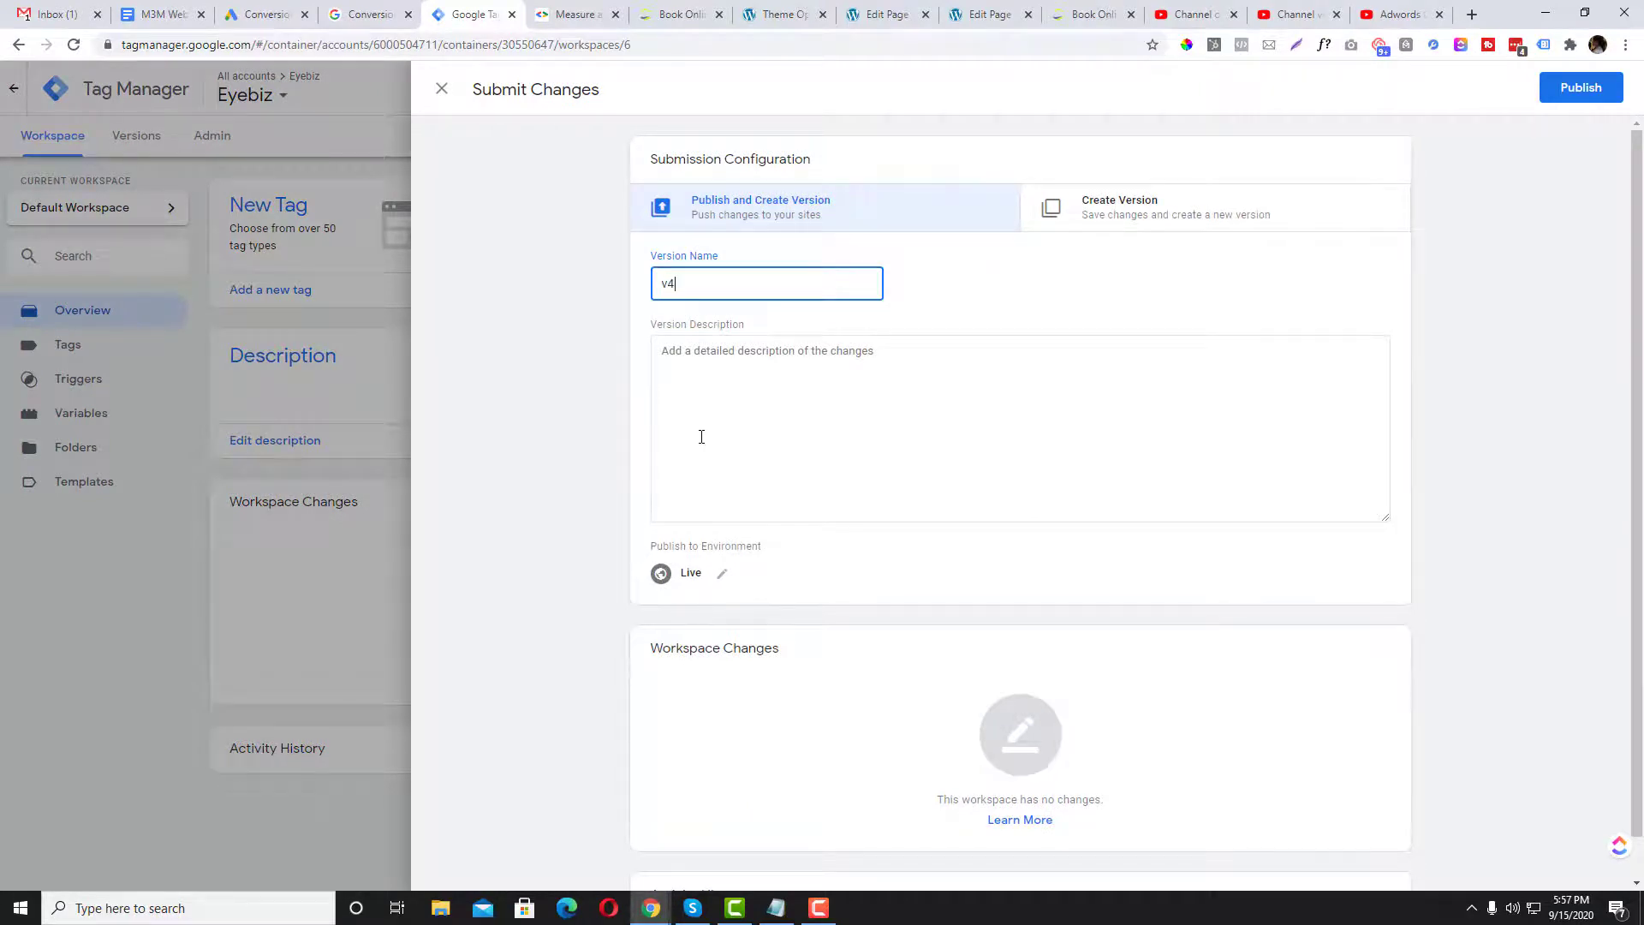
pyautogui.click(701, 437)
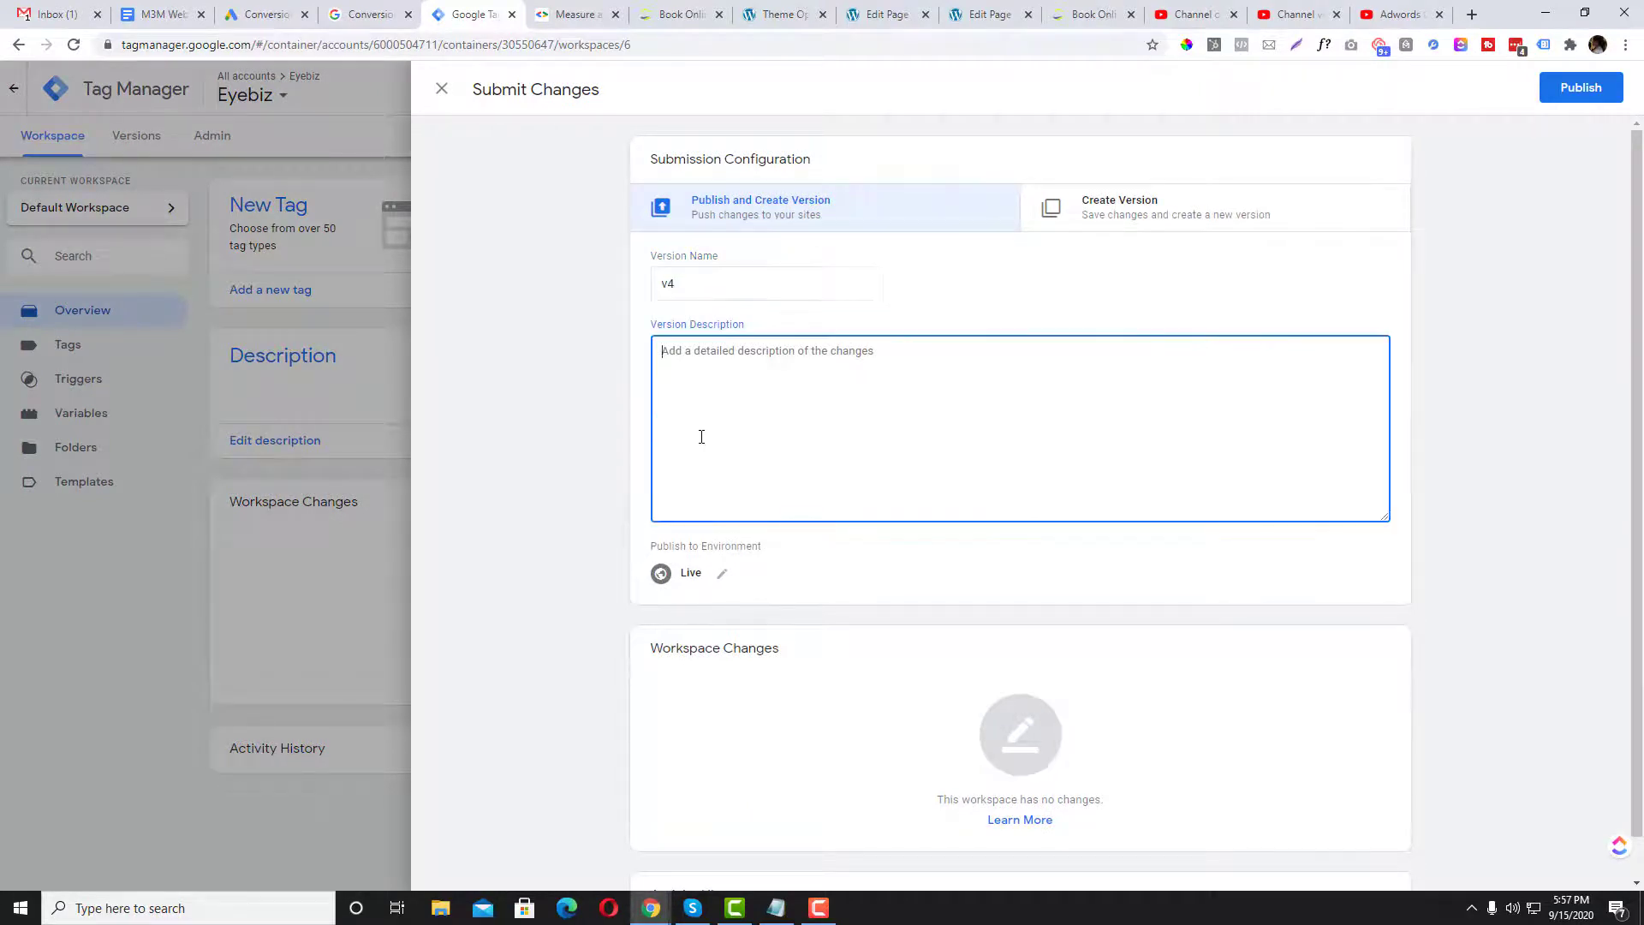
pyautogui.write('This changes is all about convers')
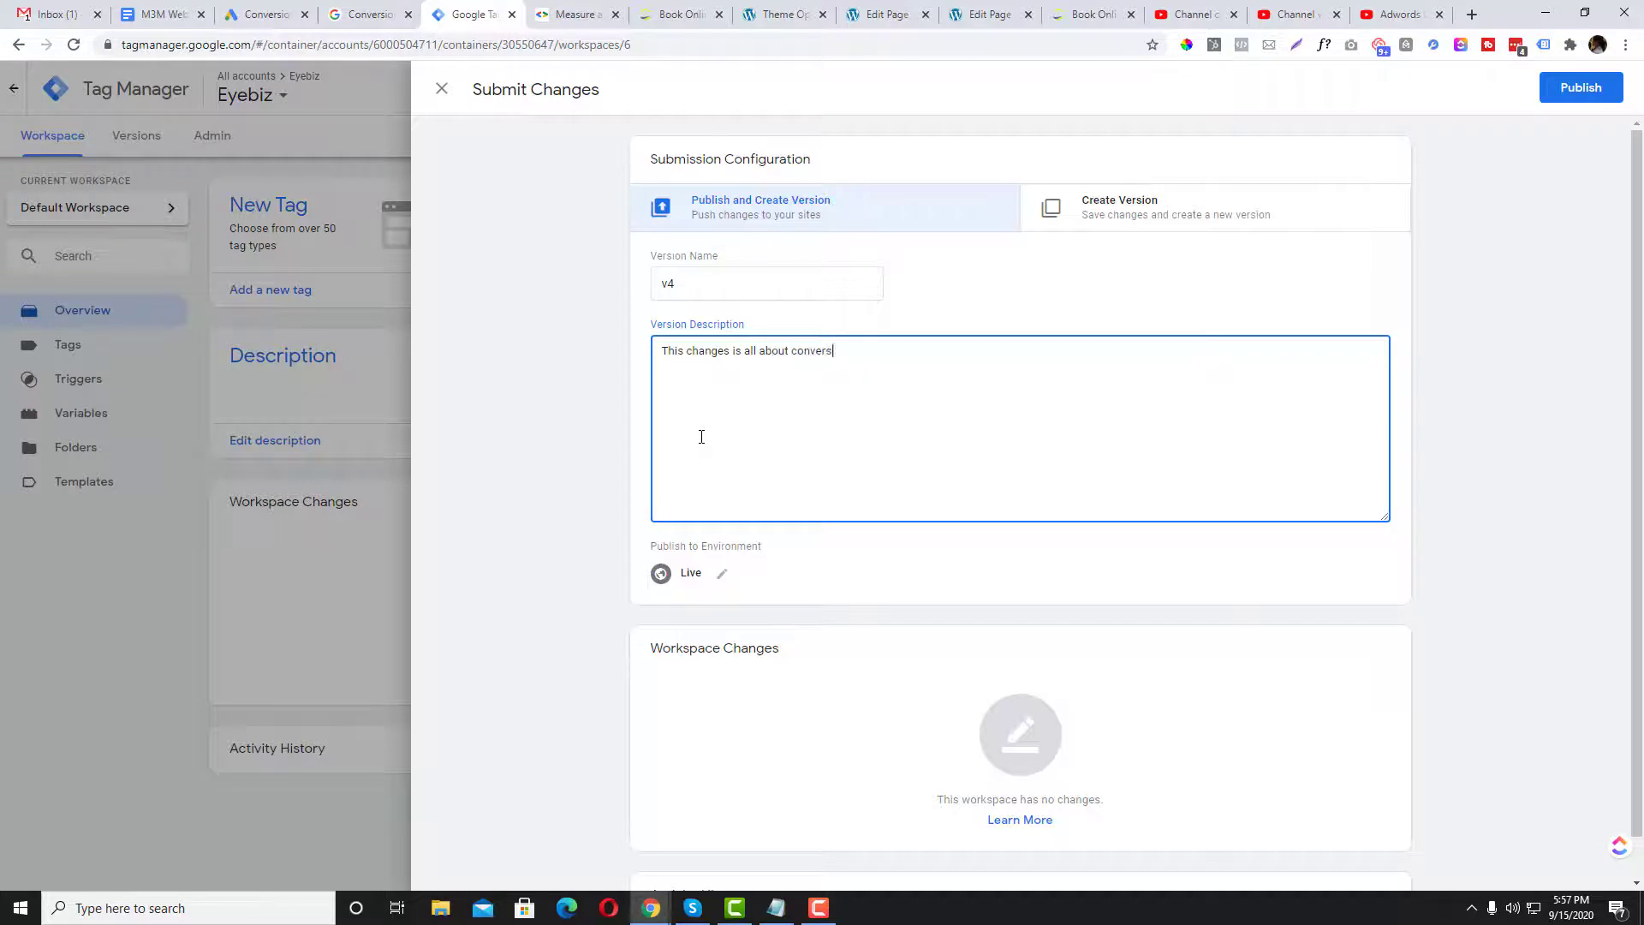
pyautogui.write('n fop')
pyautogui.hotkey('ctrl', 'a')
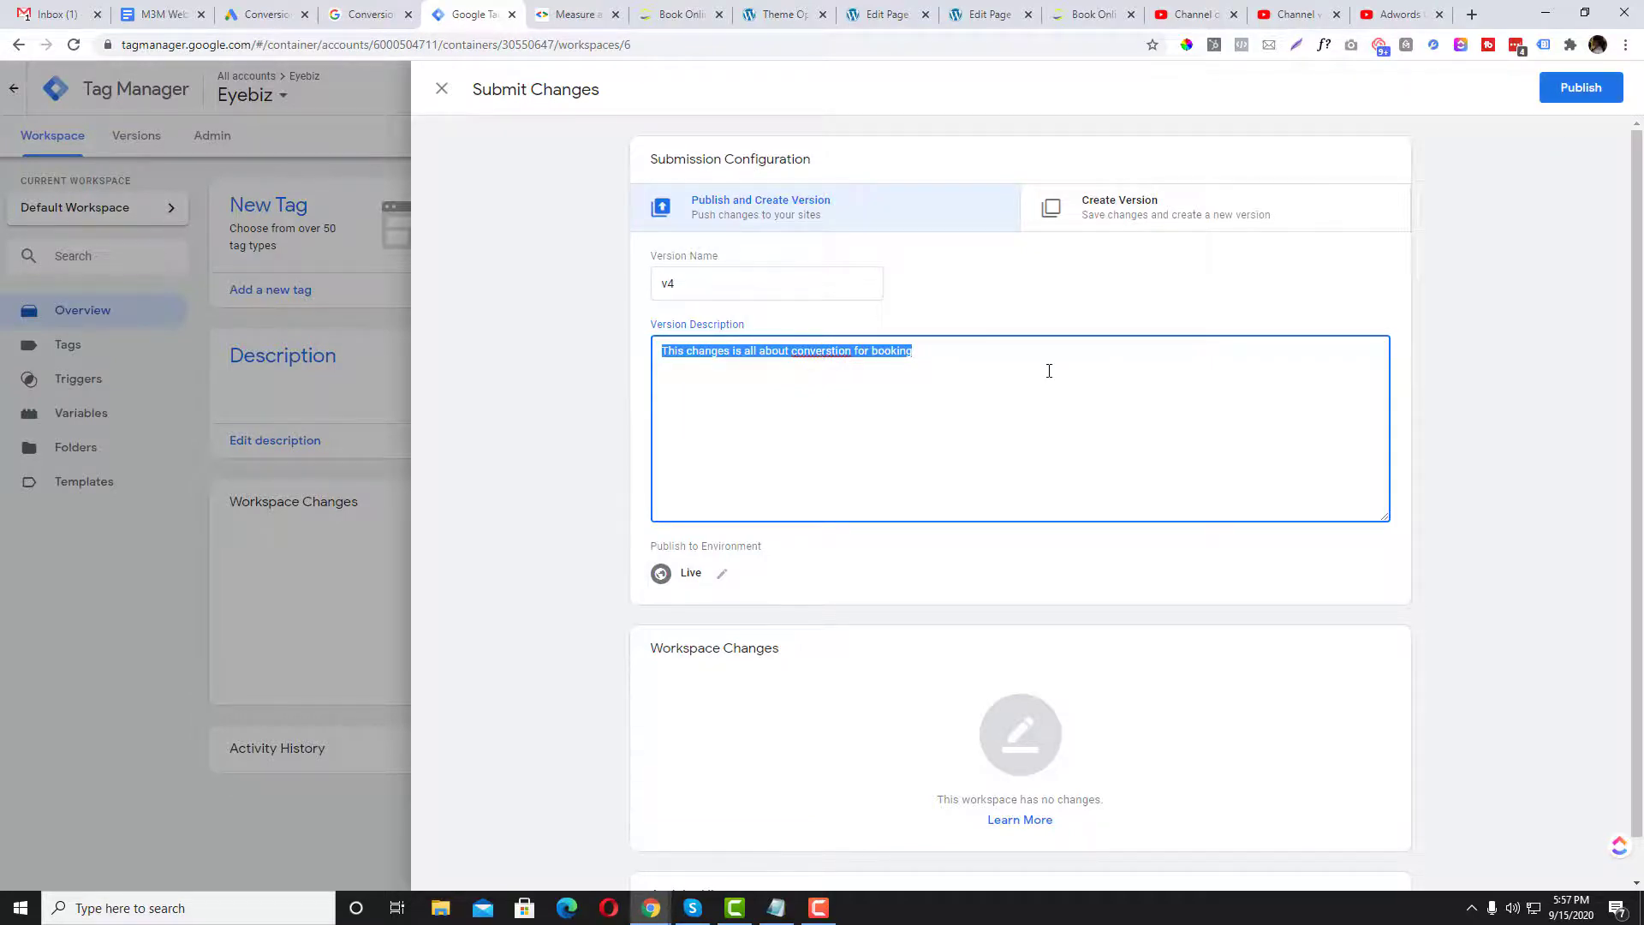
pyautogui.scroll(-1, 1046, 374)
pyautogui.scroll(1, 942, 360)
pyautogui.click(442, 89)
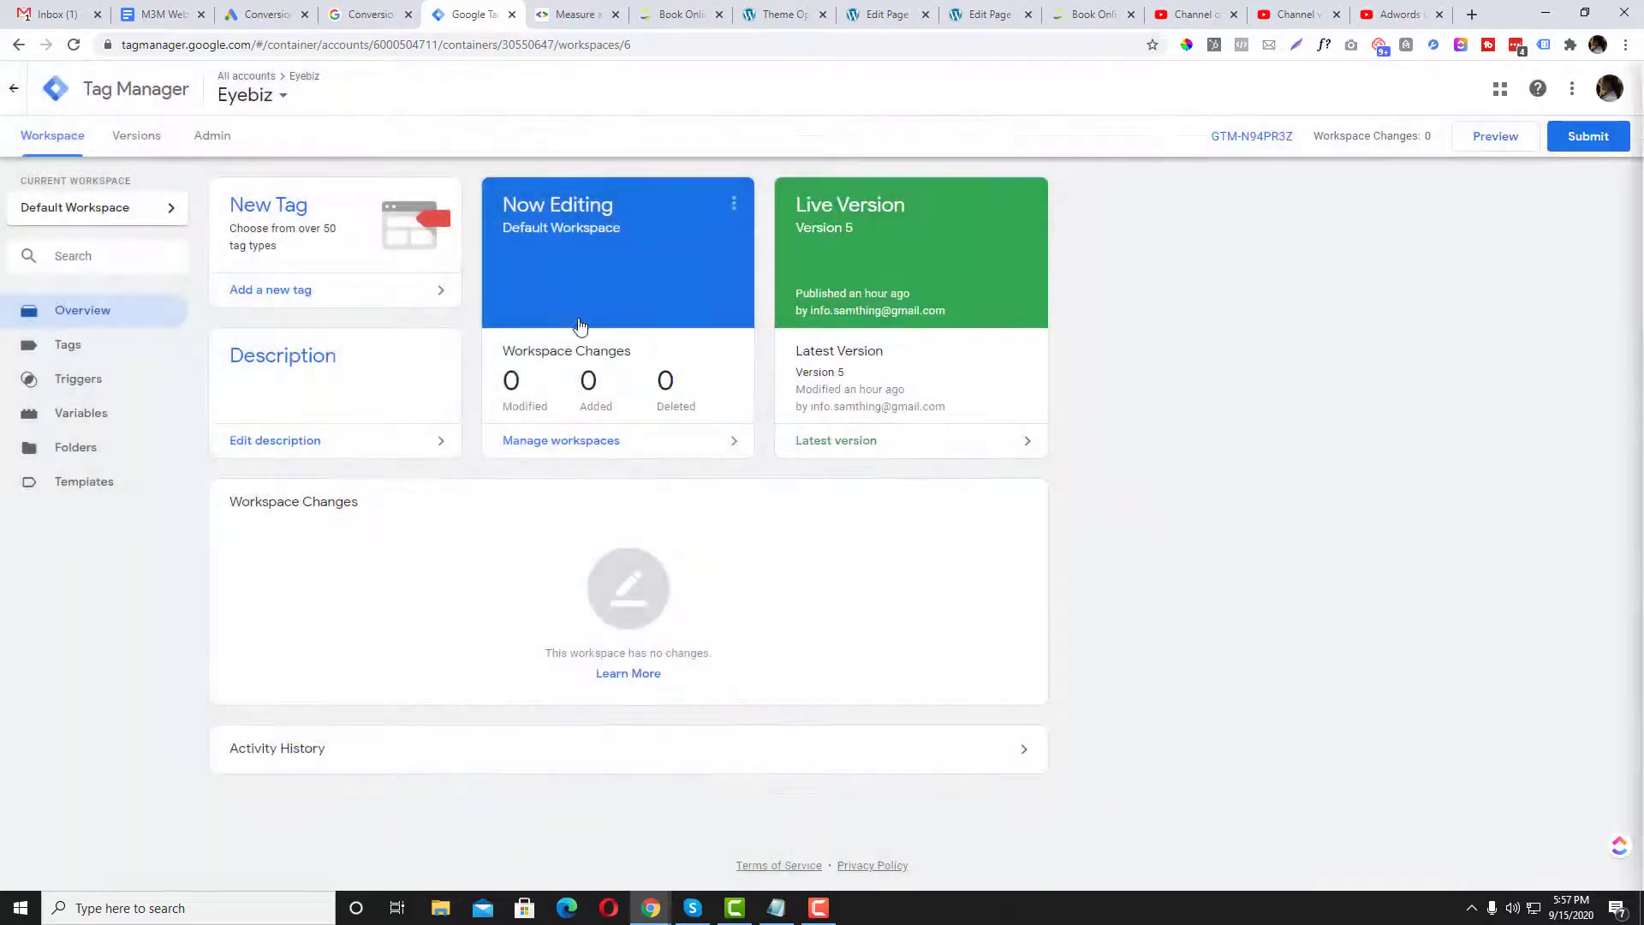
pyautogui.click(819, 907)
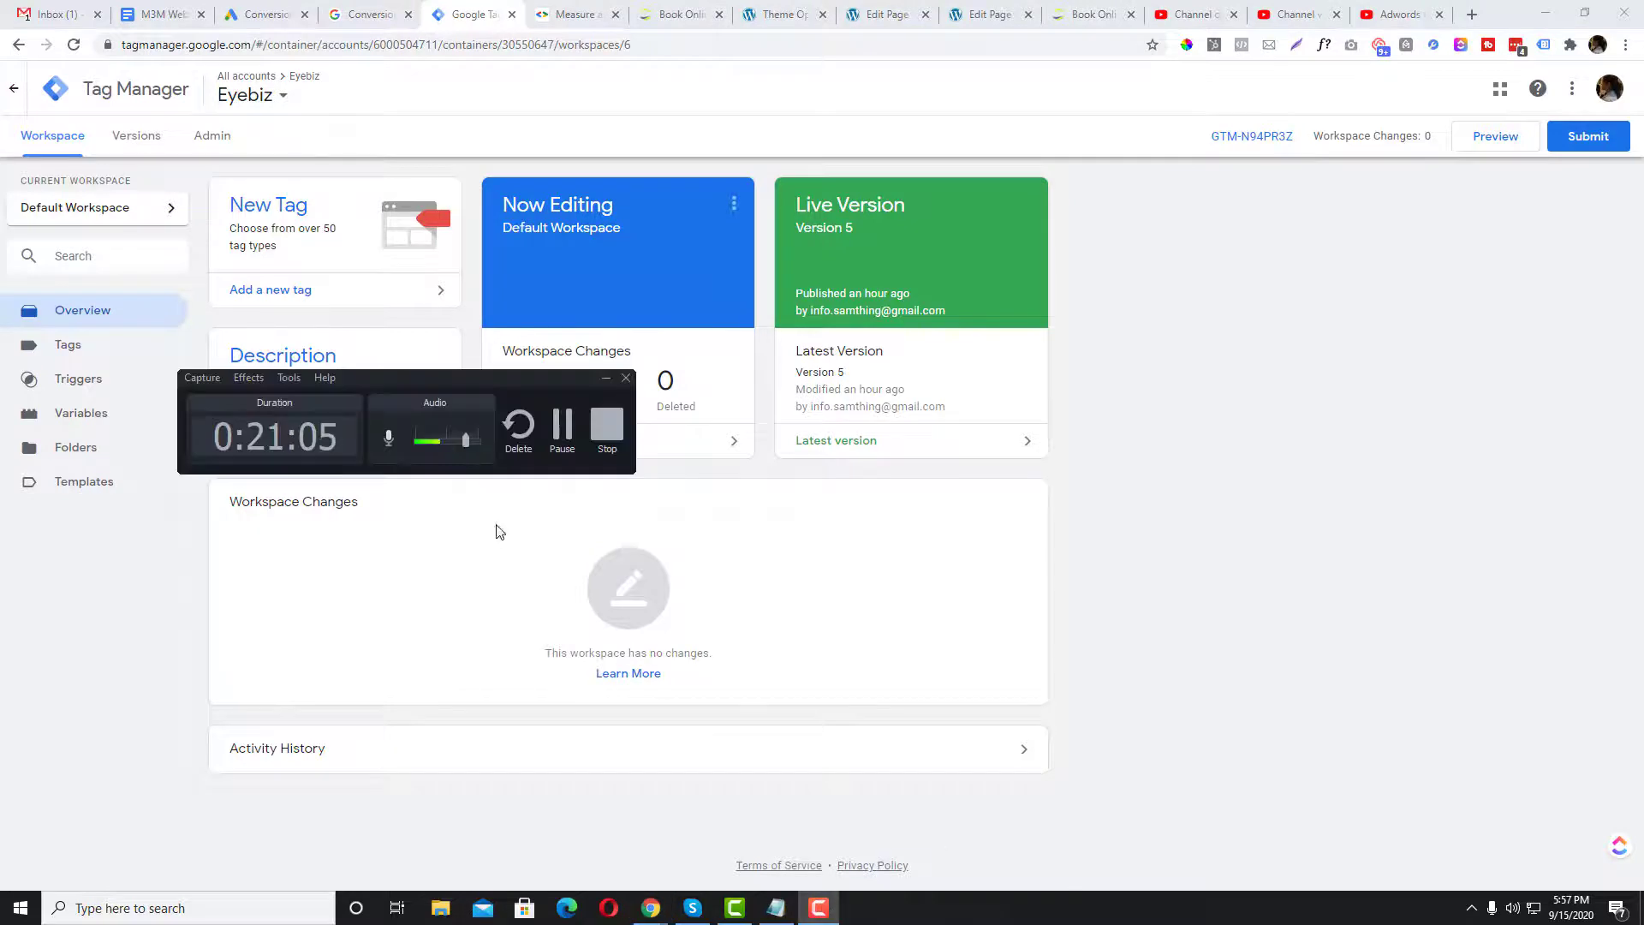
pyautogui.click(599, 391)
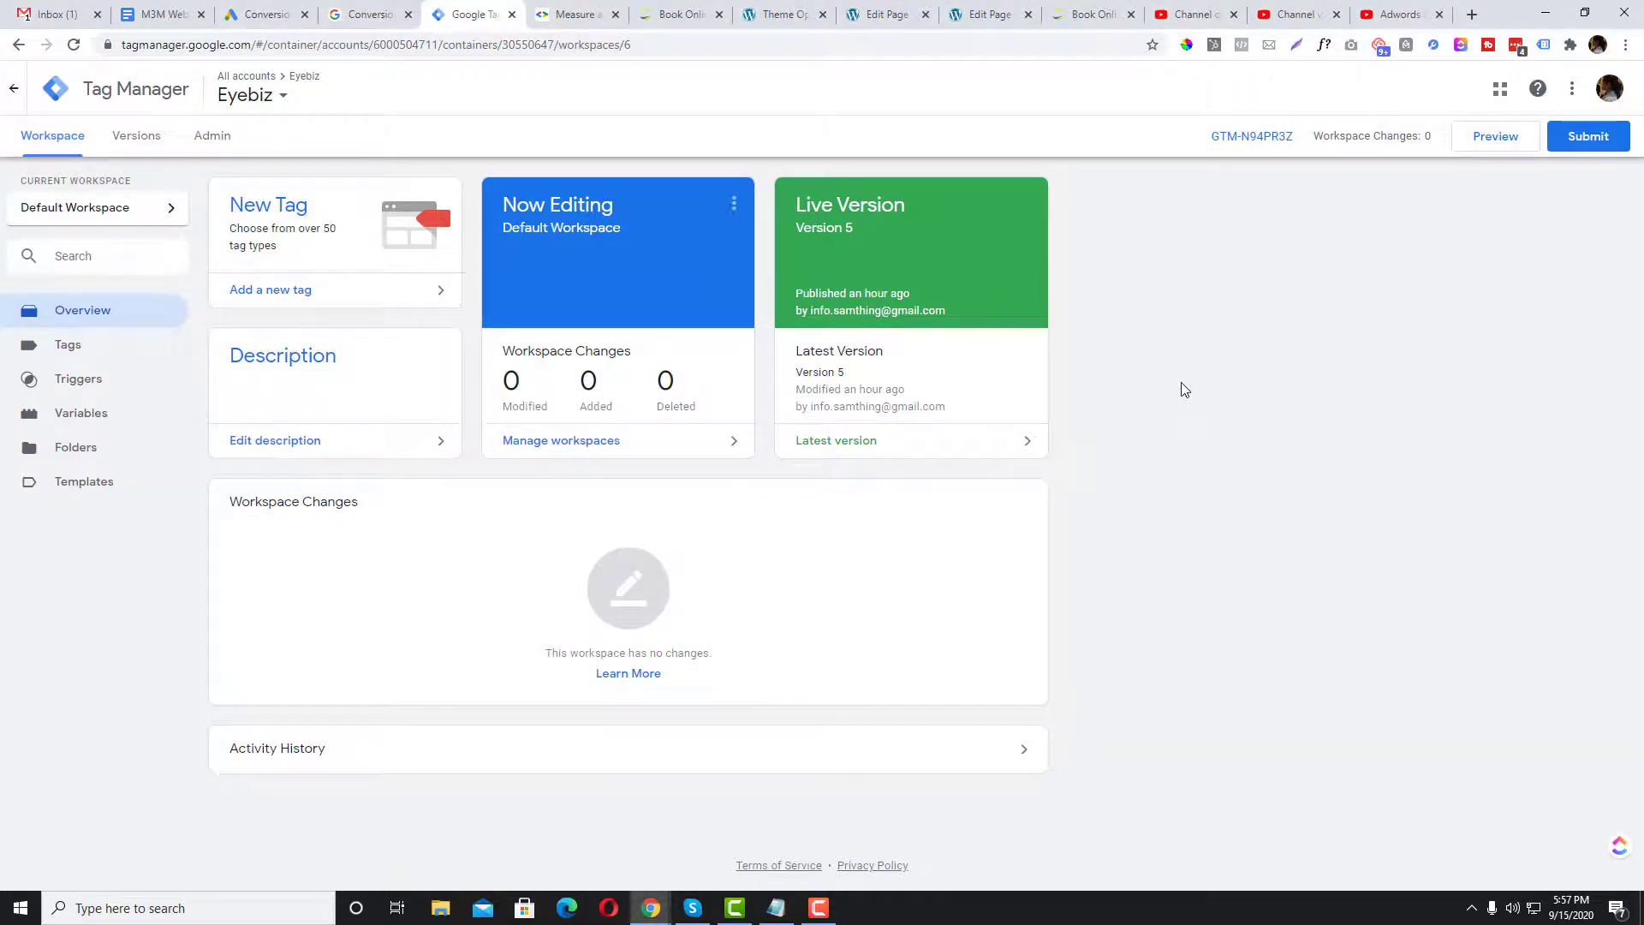
# - Turn on preview mode for the Default Workspace and refresh the preview
pyautogui.click(1476, 141)
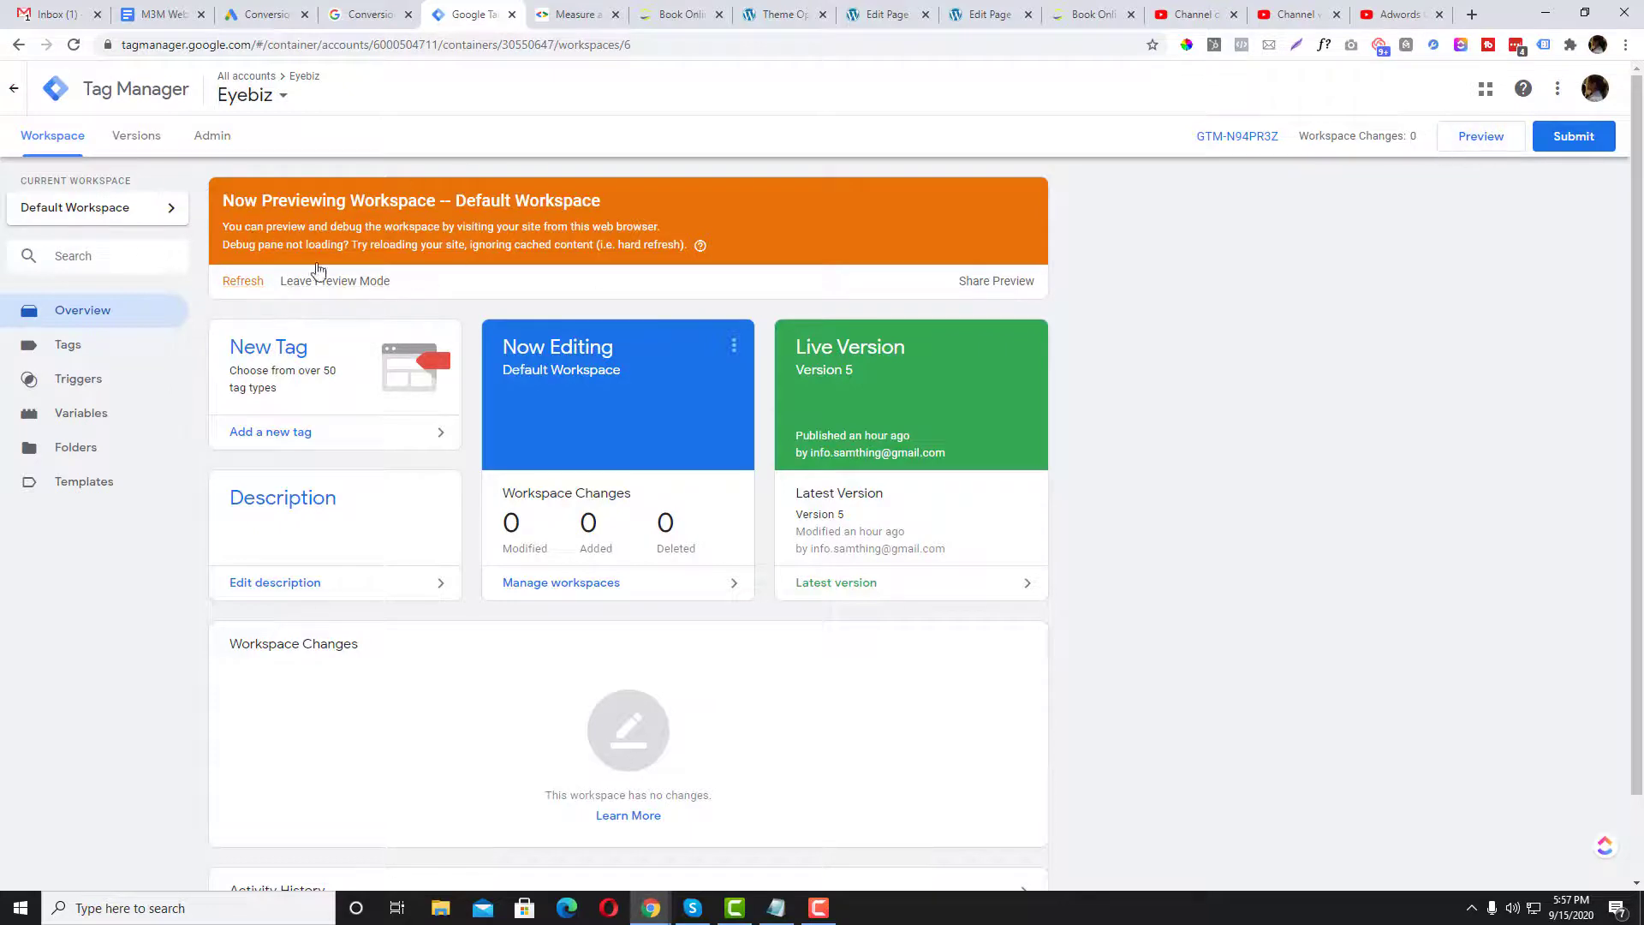
pyautogui.click(235, 287)
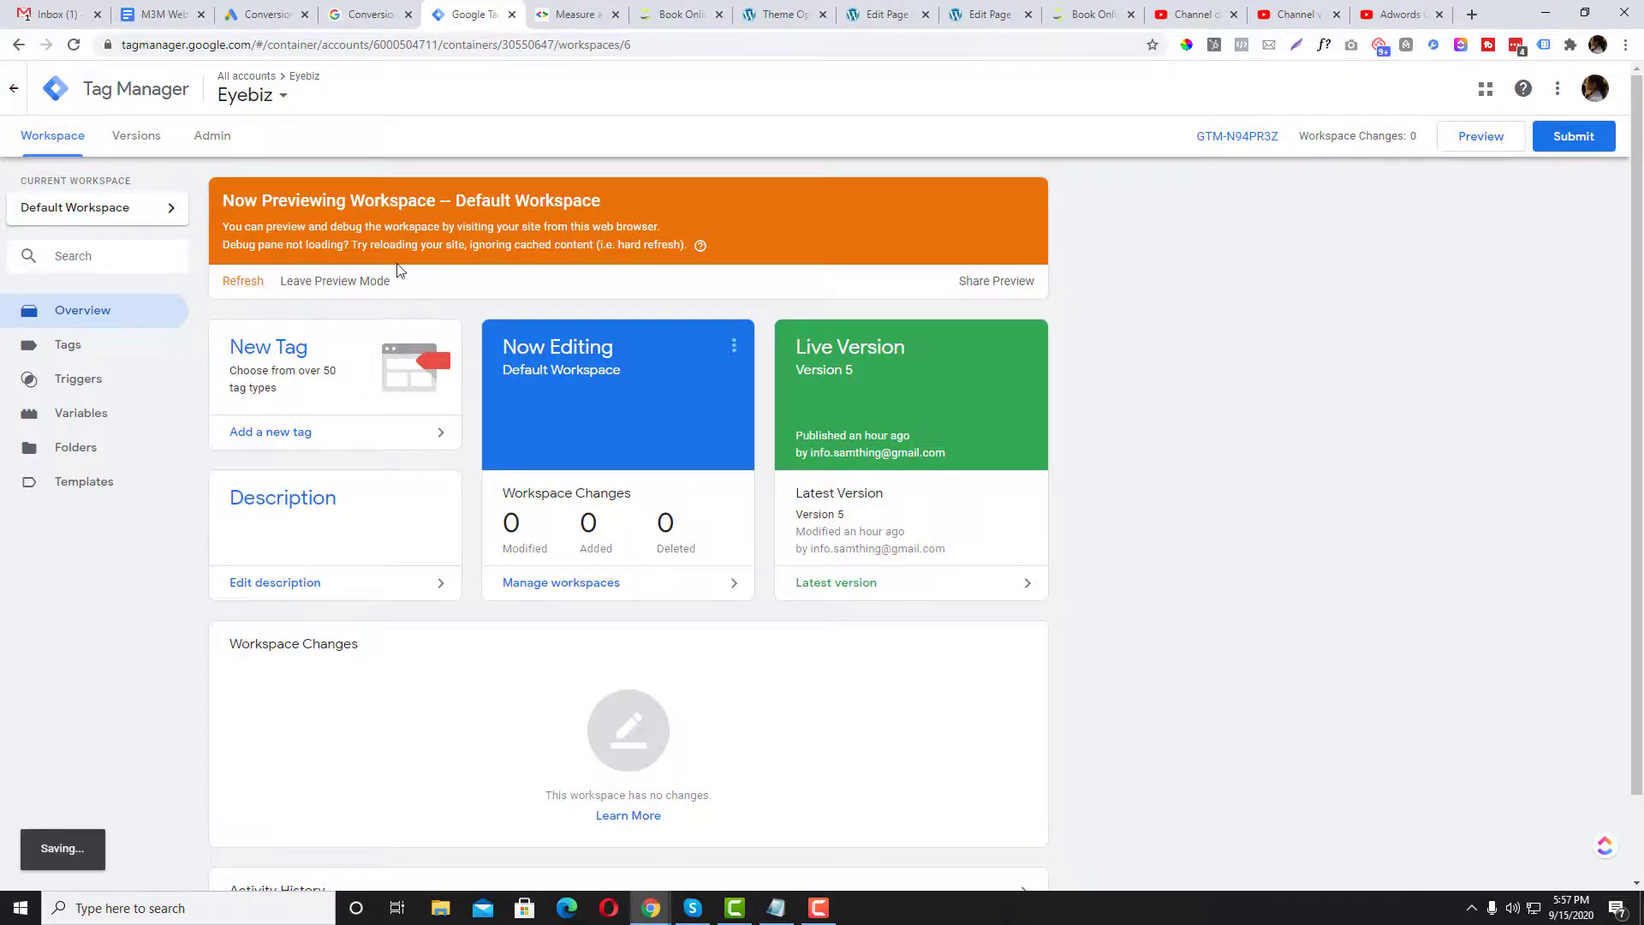
# - Close the unneeded tabs, including Theme Options, and load eyebiz.net.au/book-online/ in place of the WordPress page editor
pyautogui.click(567, 16)
pyautogui.click(615, 15)
pyautogui.click(614, 14)
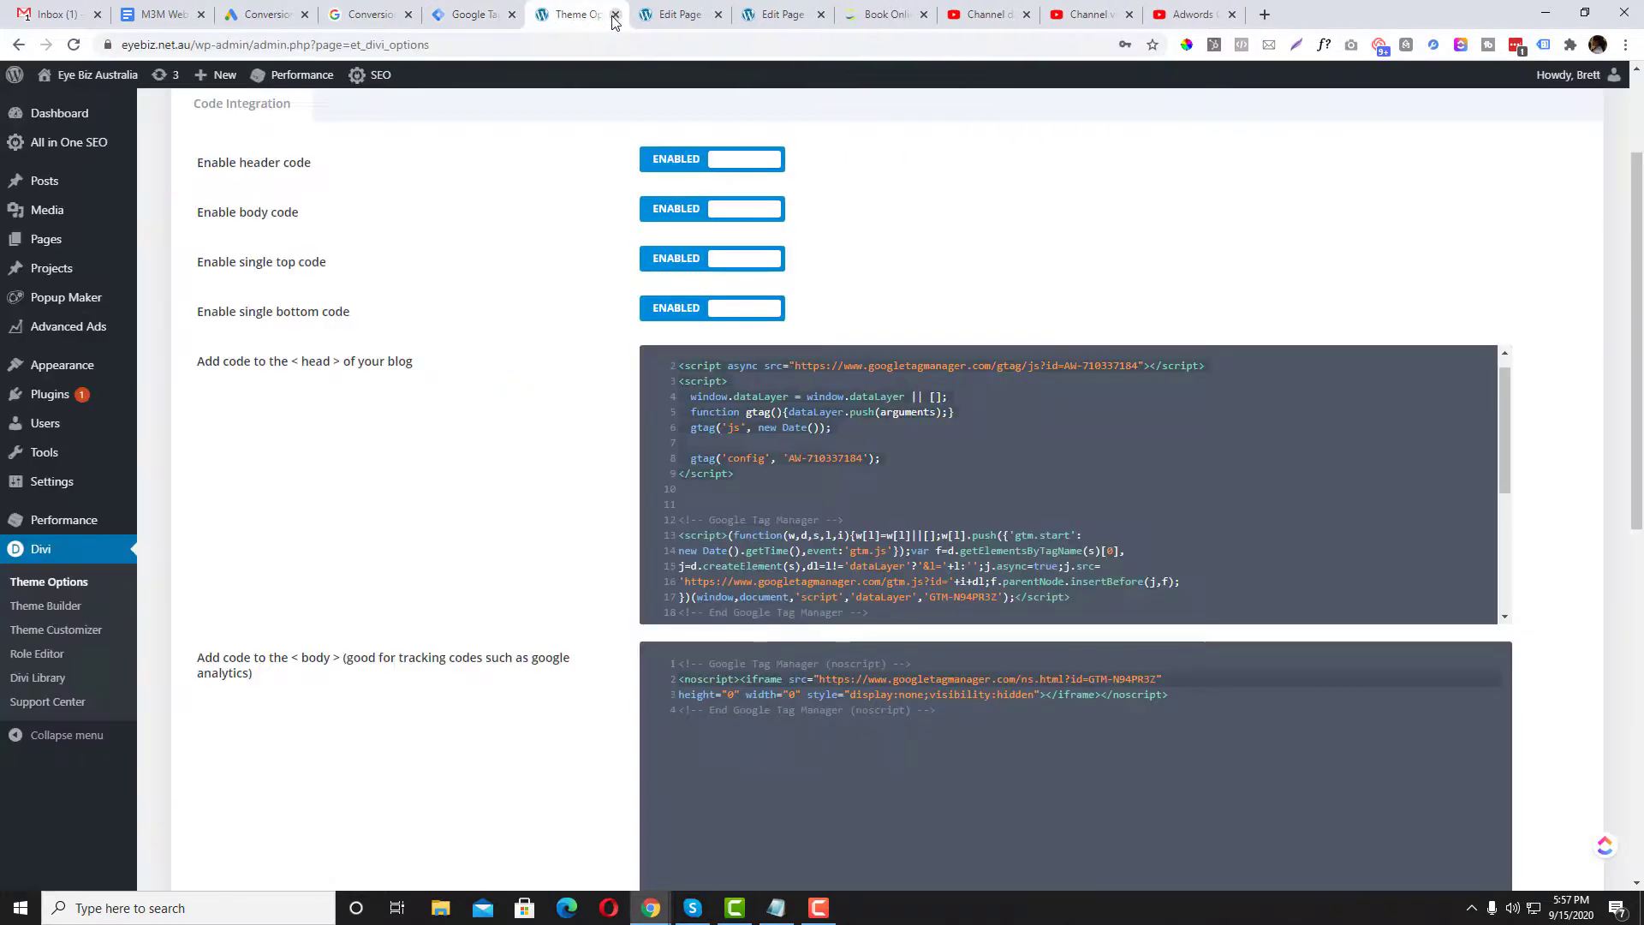
pyautogui.click(615, 15)
pyautogui.moveTo(235, 44); pyautogui.dragTo(724, 49)
pyautogui.press('BackSpace')
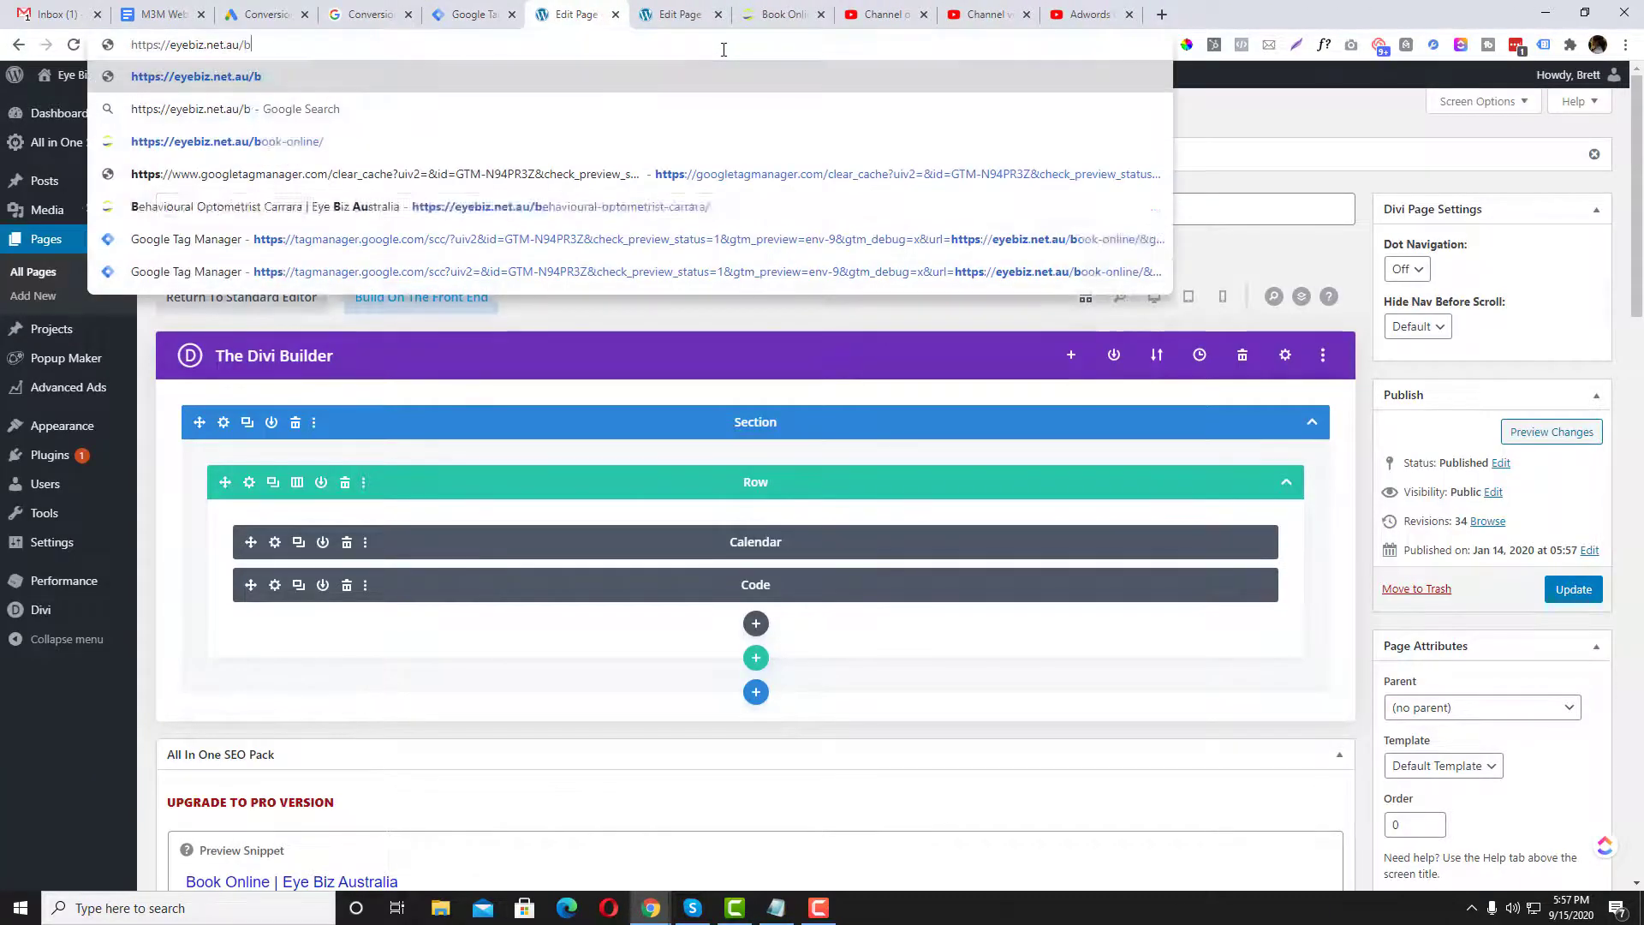
pyautogui.write('book')
pyautogui.click(672, 140)
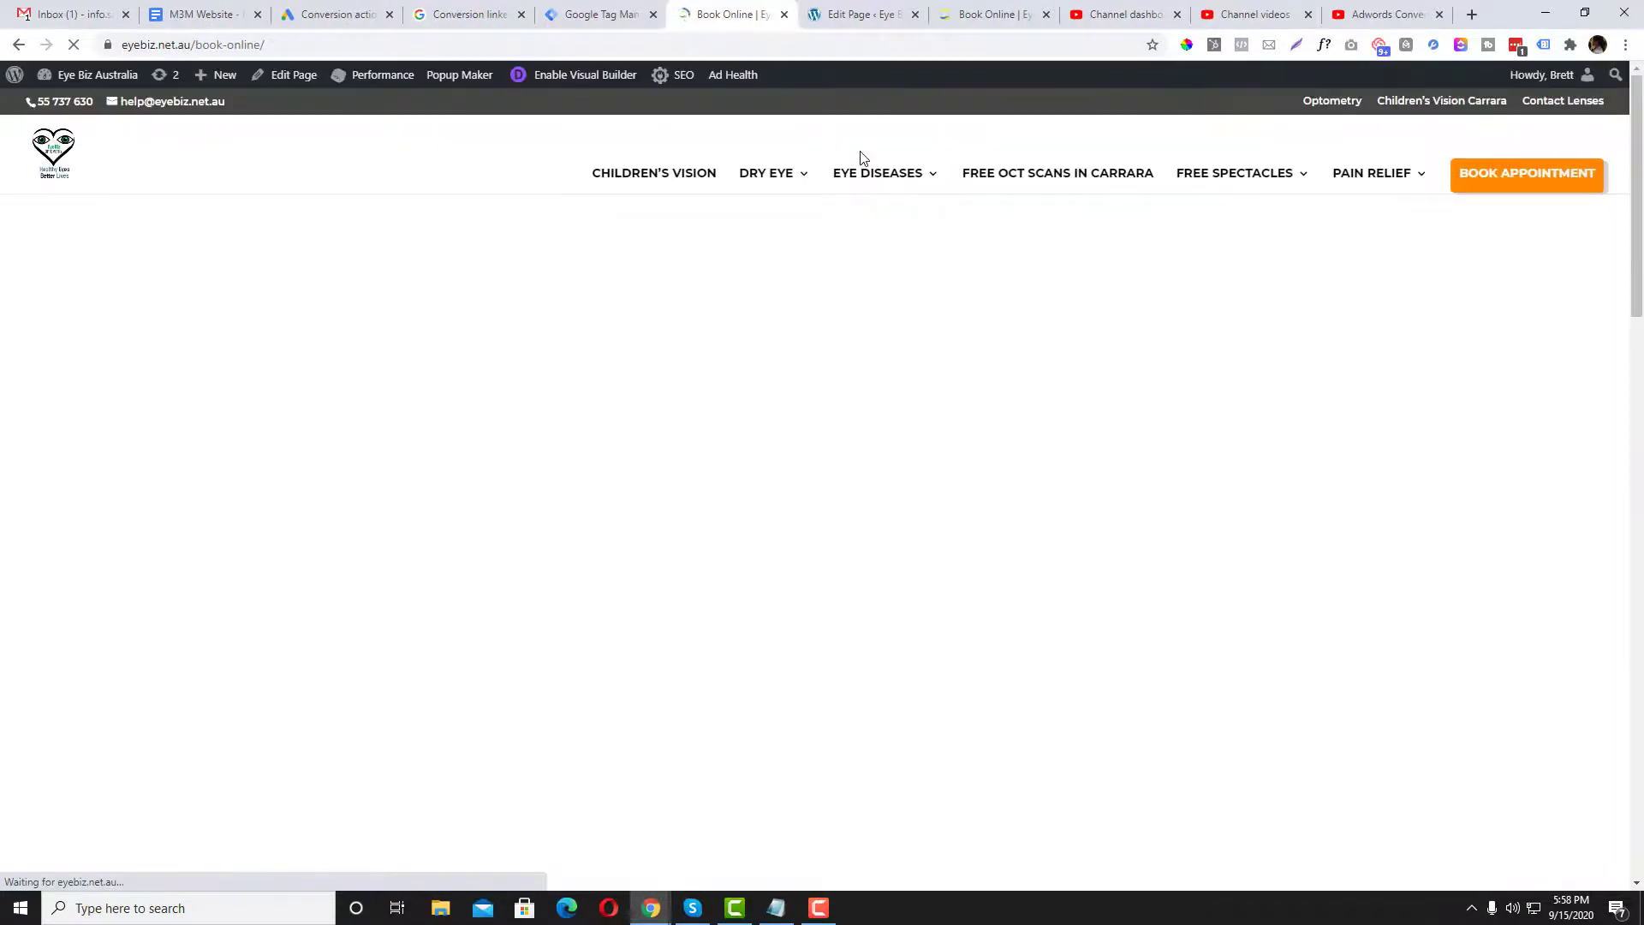
# - Check the workspace's preview status and look over the Book Online page with its Tag Manager debug pane
pyautogui.click(600, 13)
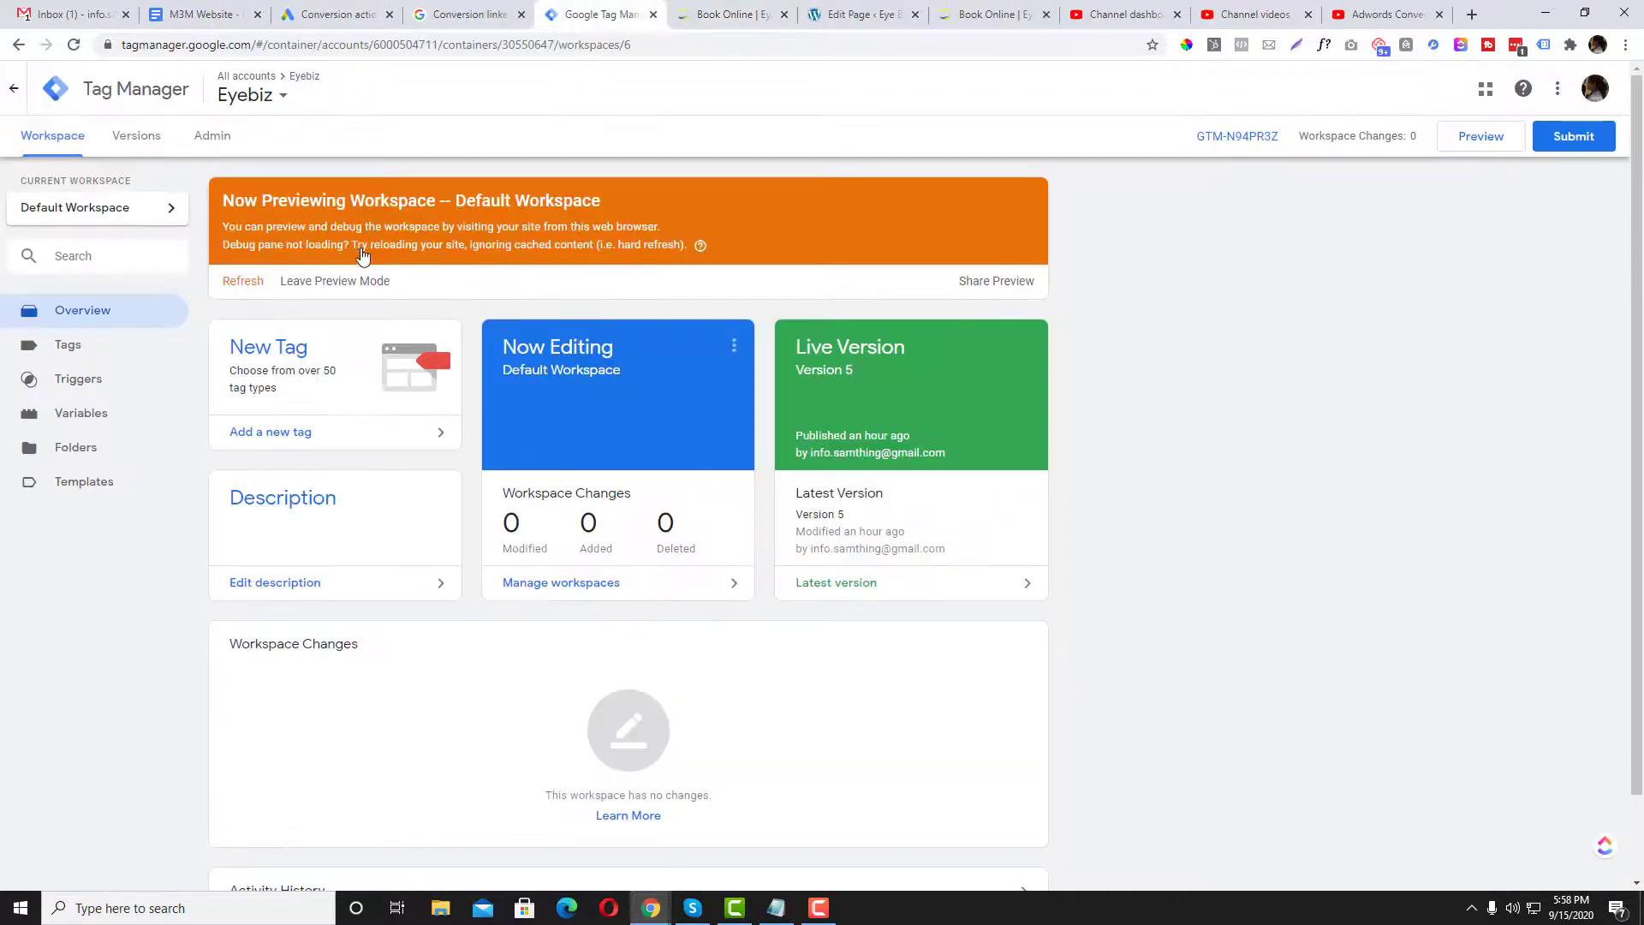
pyautogui.click(697, 8)
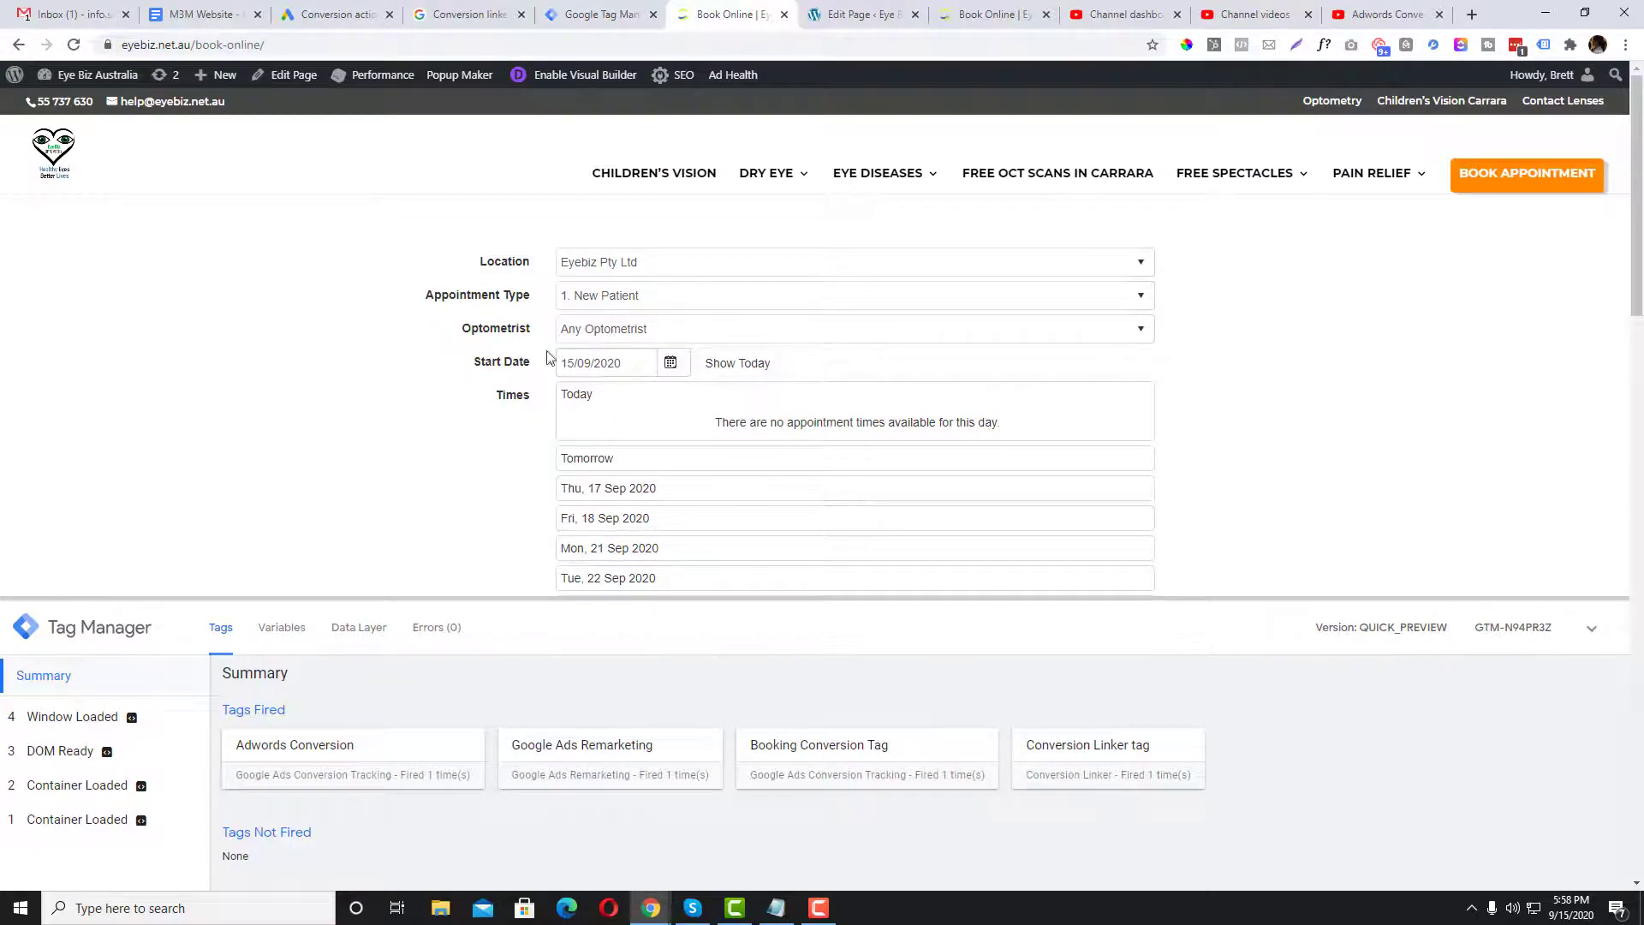
pyautogui.scroll(-4, 533, 286)
pyautogui.scroll(4, 477, 433)
pyautogui.scroll(-2, 480, 440)
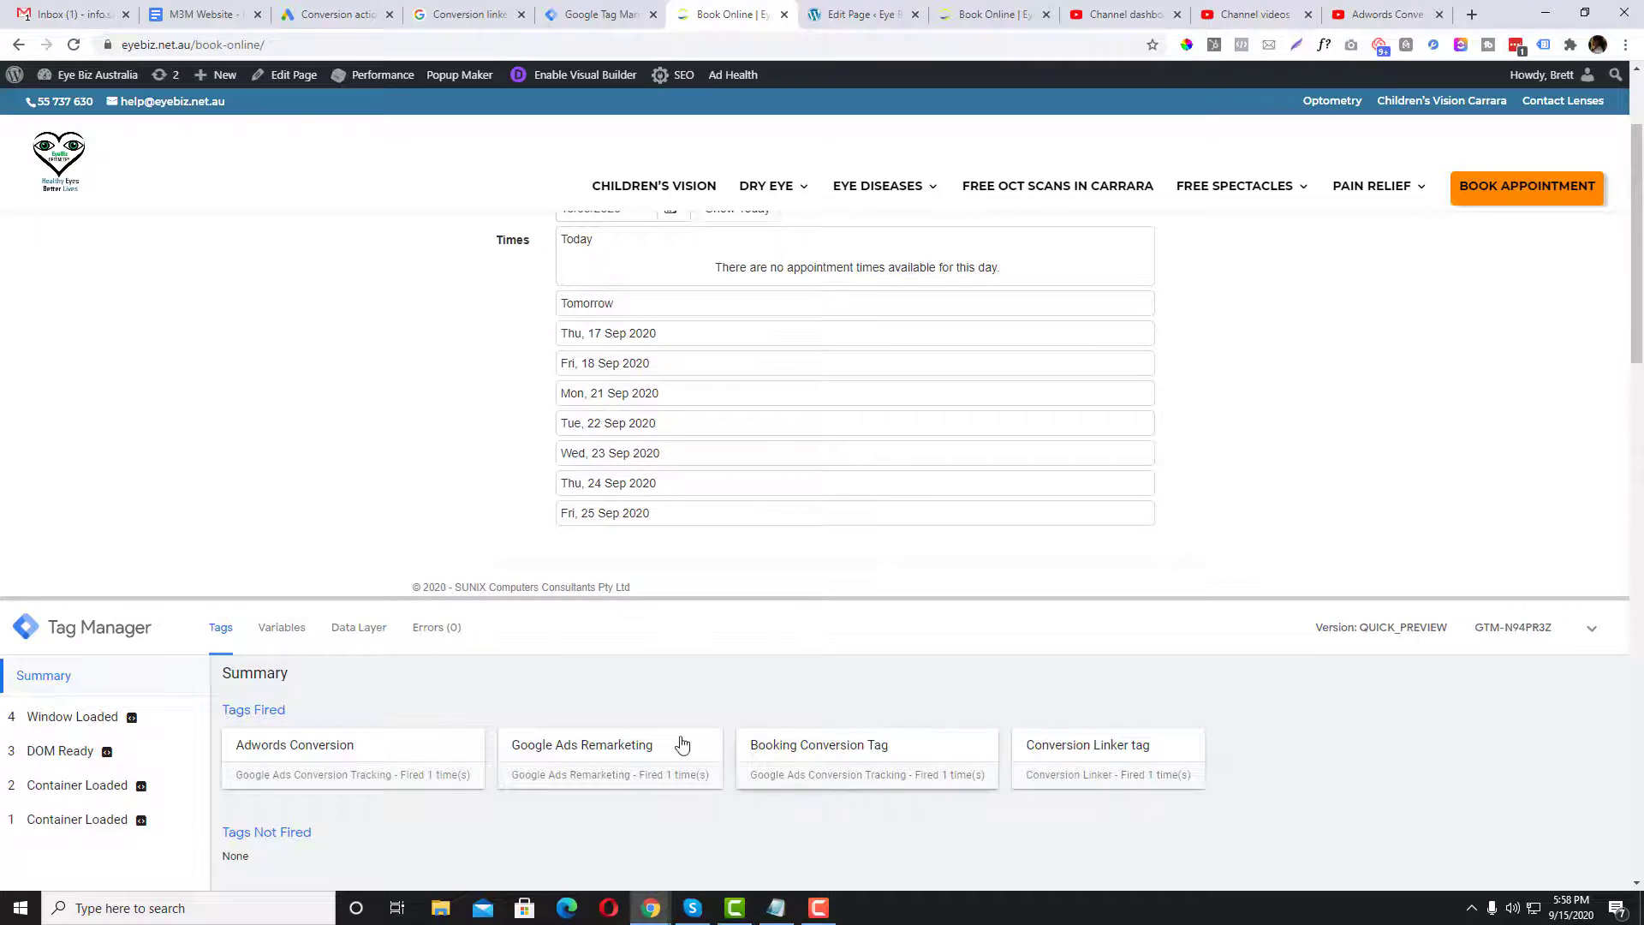
# - Reload the Book Online page and examine which tags fired and which did not in the debug summary
pyautogui.click(156, 123)
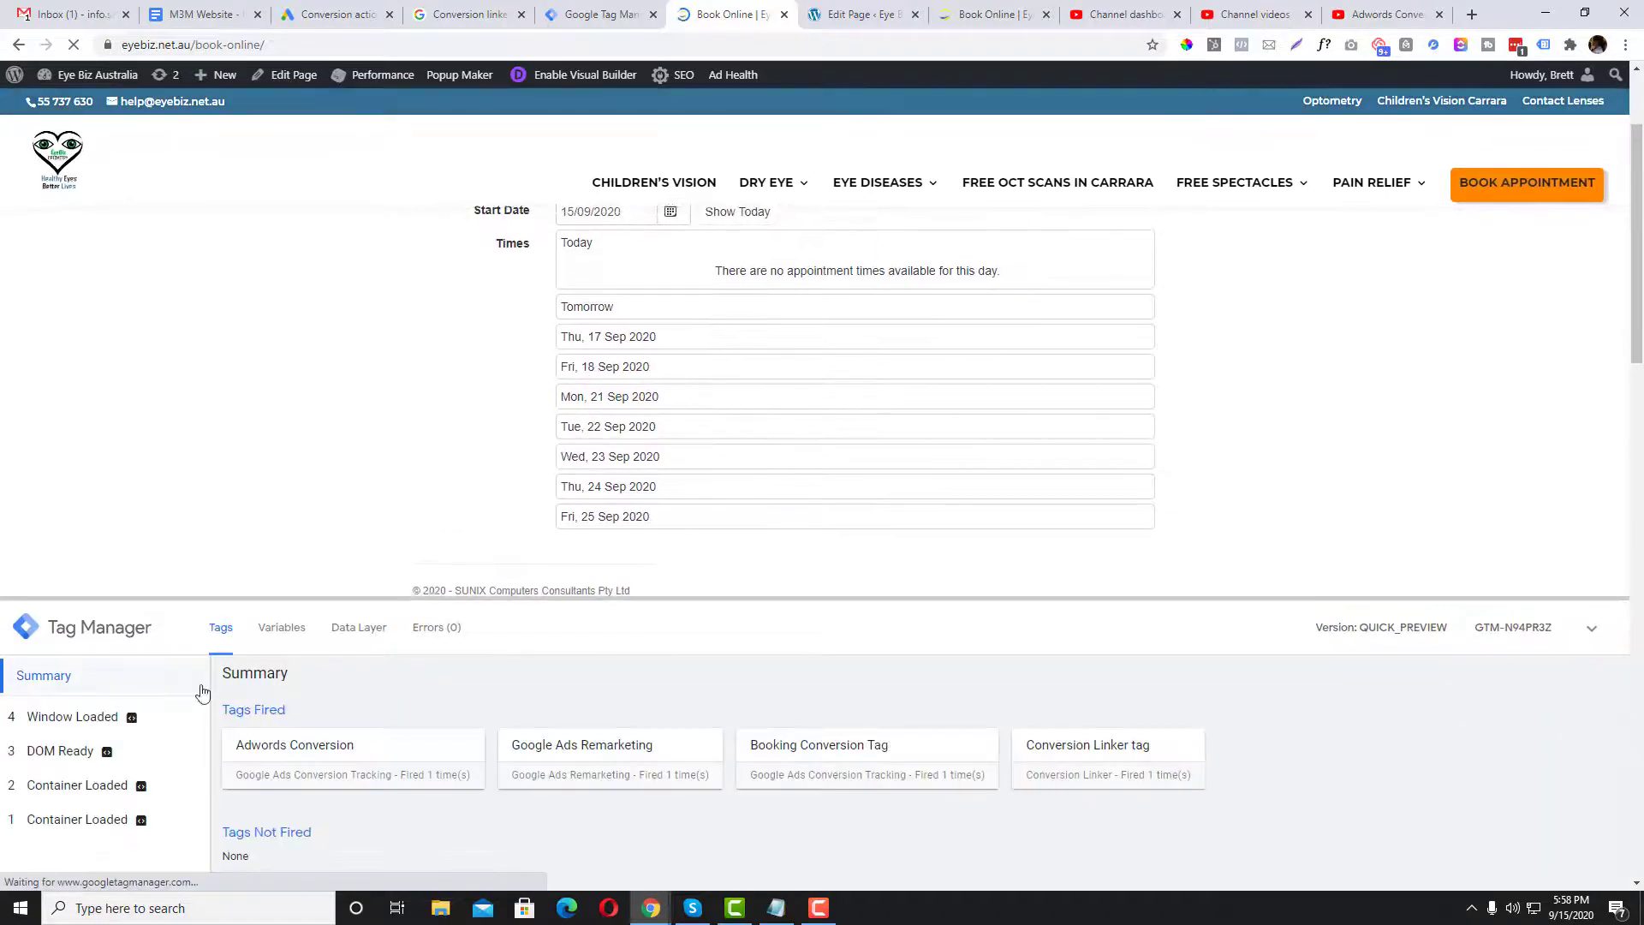
pyautogui.scroll(-2, 286, 524)
pyautogui.scroll(2, 385, 403)
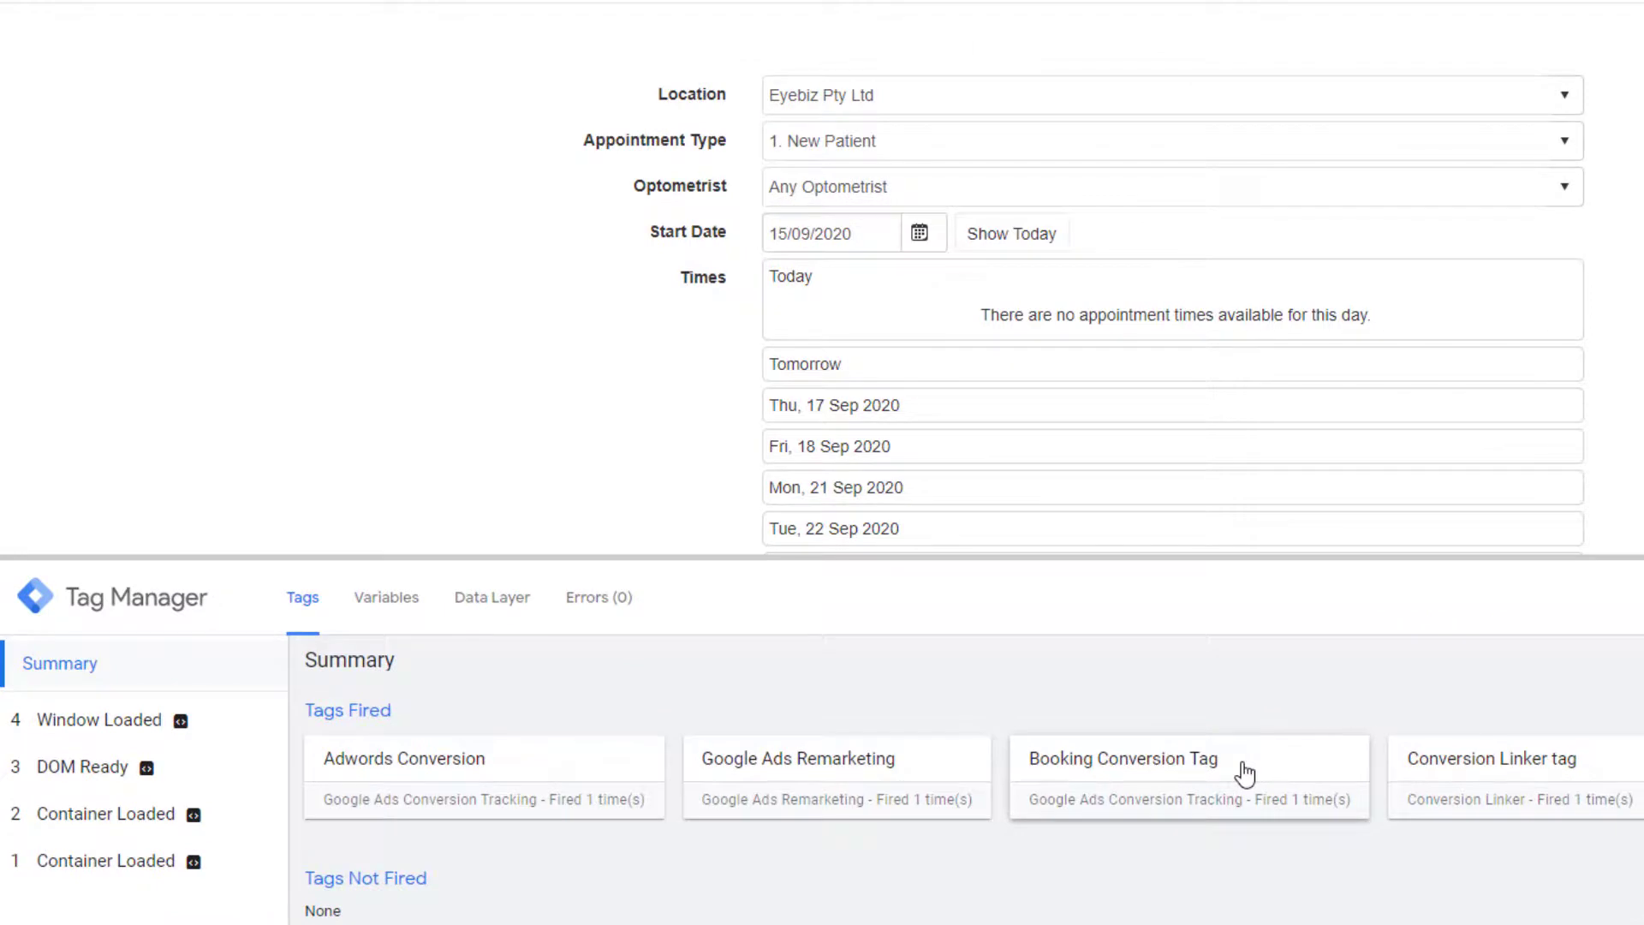
pyautogui.moveTo(394, 714); pyautogui.dragTo(315, 714)
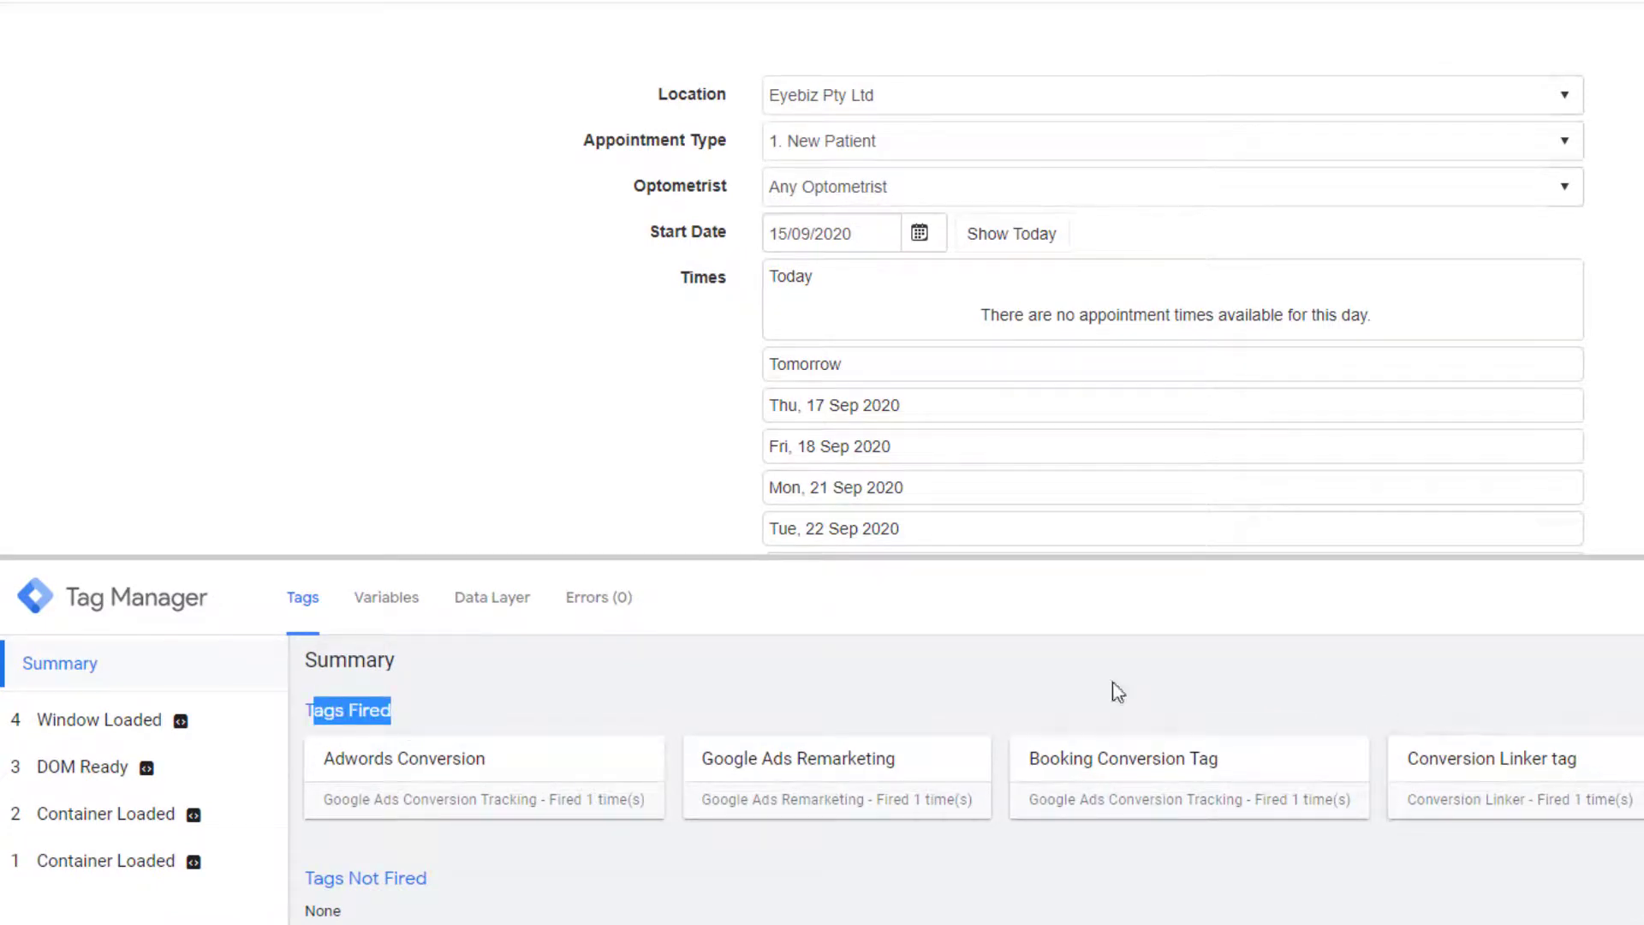
pyautogui.moveTo(442, 706); pyautogui.dragTo(303, 723)
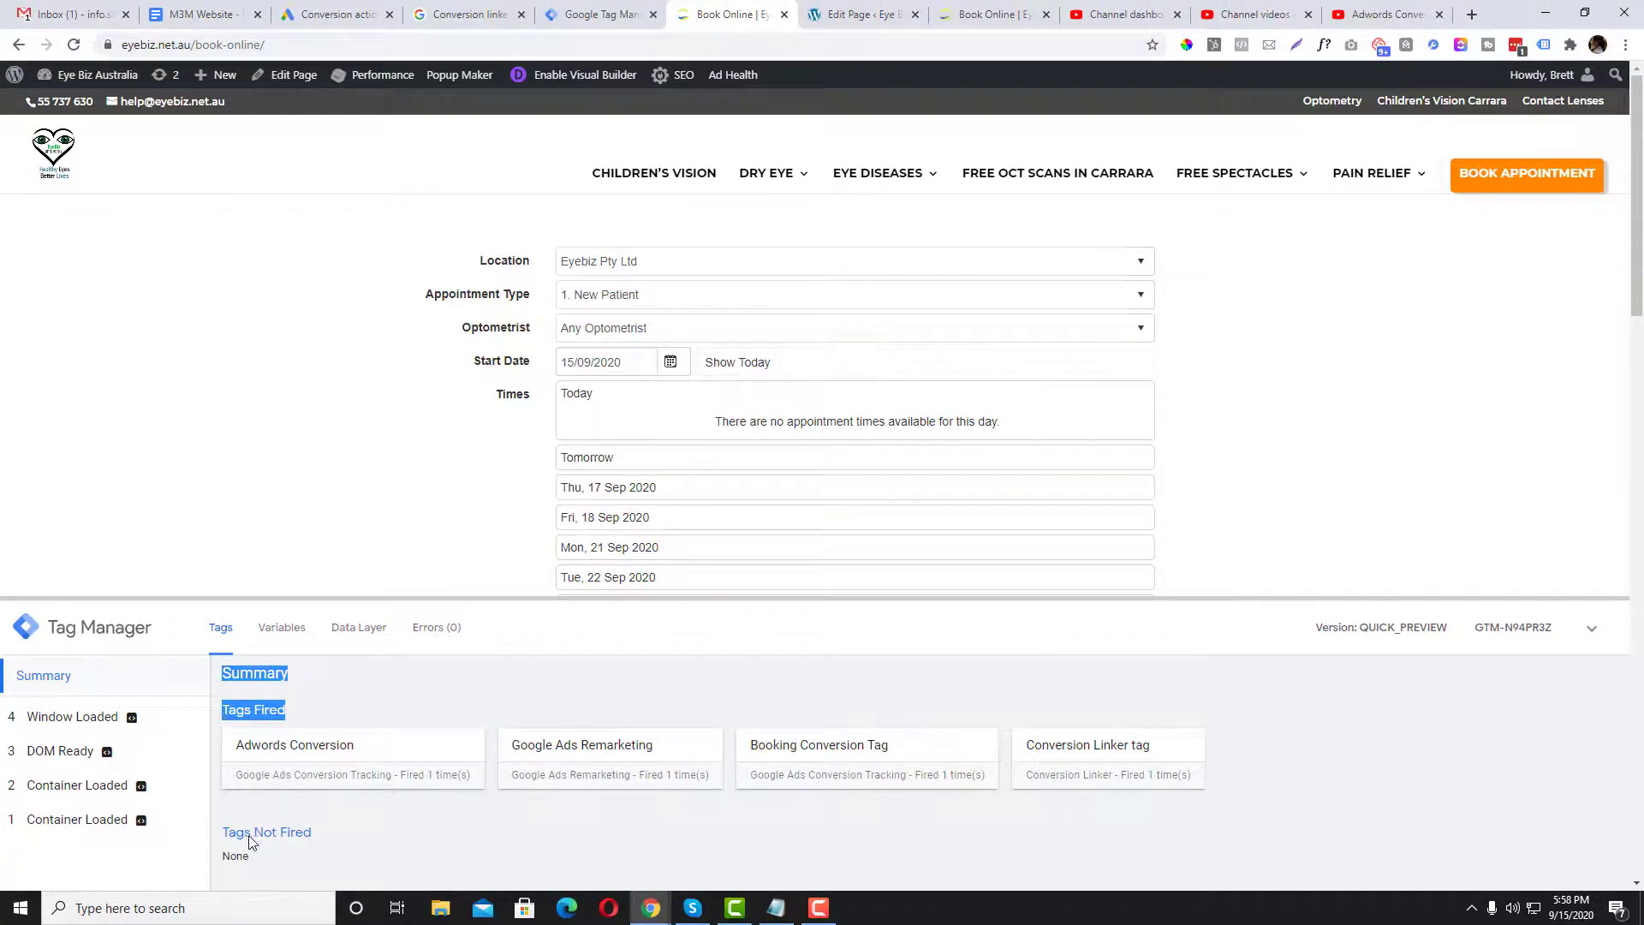
pyautogui.moveTo(249, 835); pyautogui.dragTo(240, 857)
# - Check the tracking status details of both book appointment conversion actions in Google Ads
pyautogui.click(341, 15)
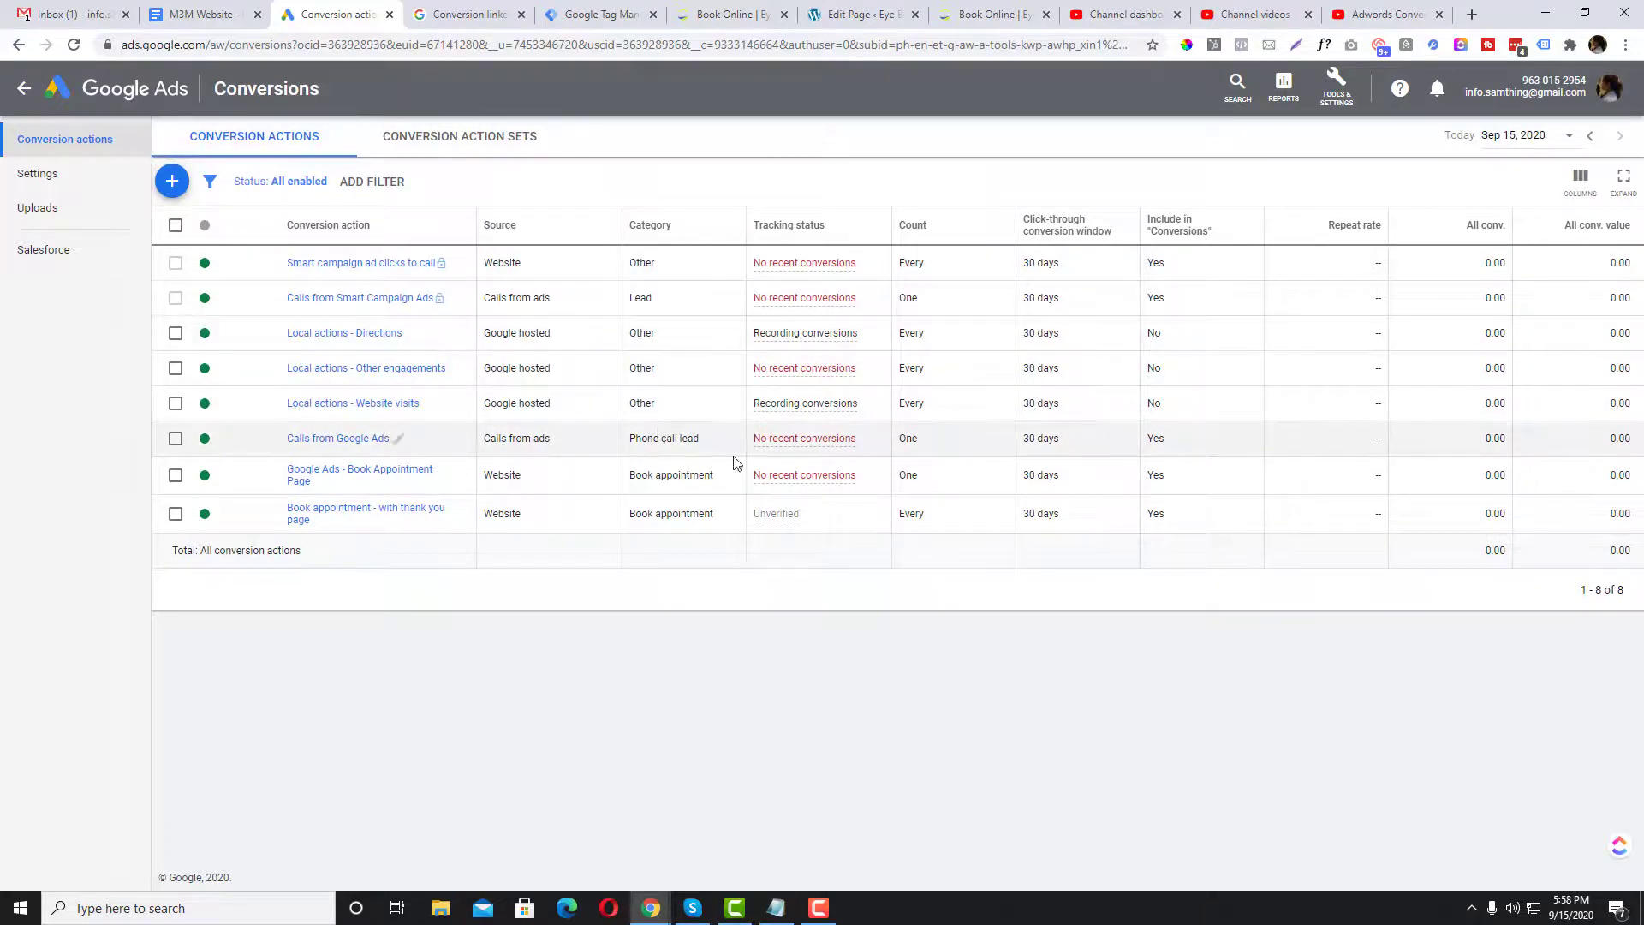
pyautogui.moveTo(807, 483)
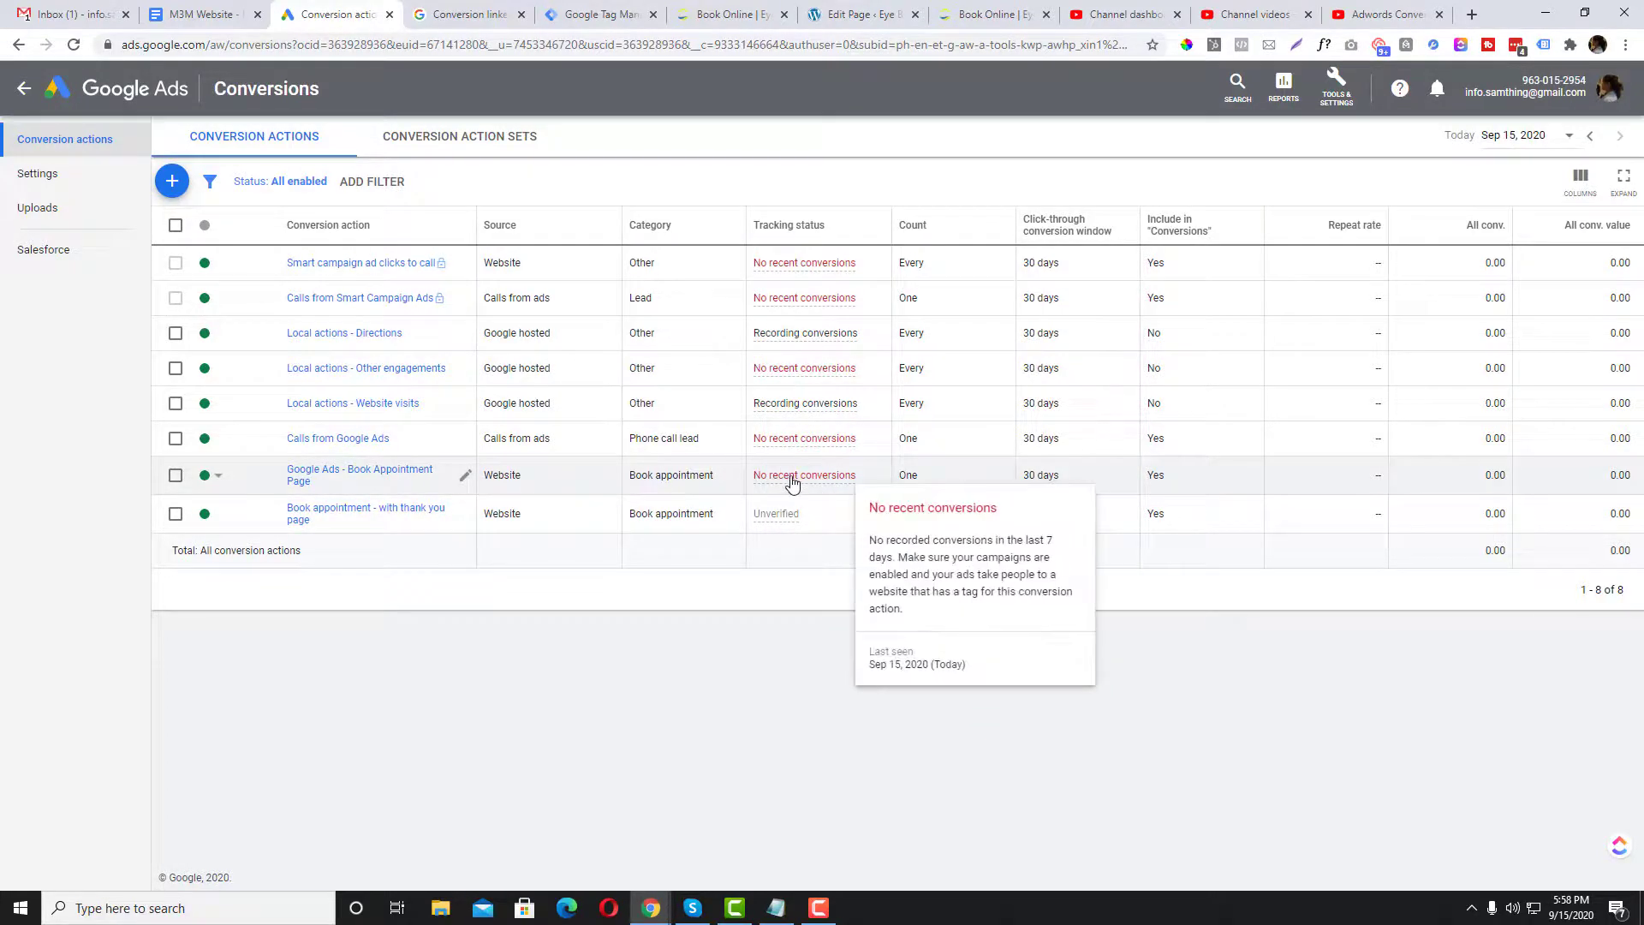
pyautogui.moveTo(775, 518)
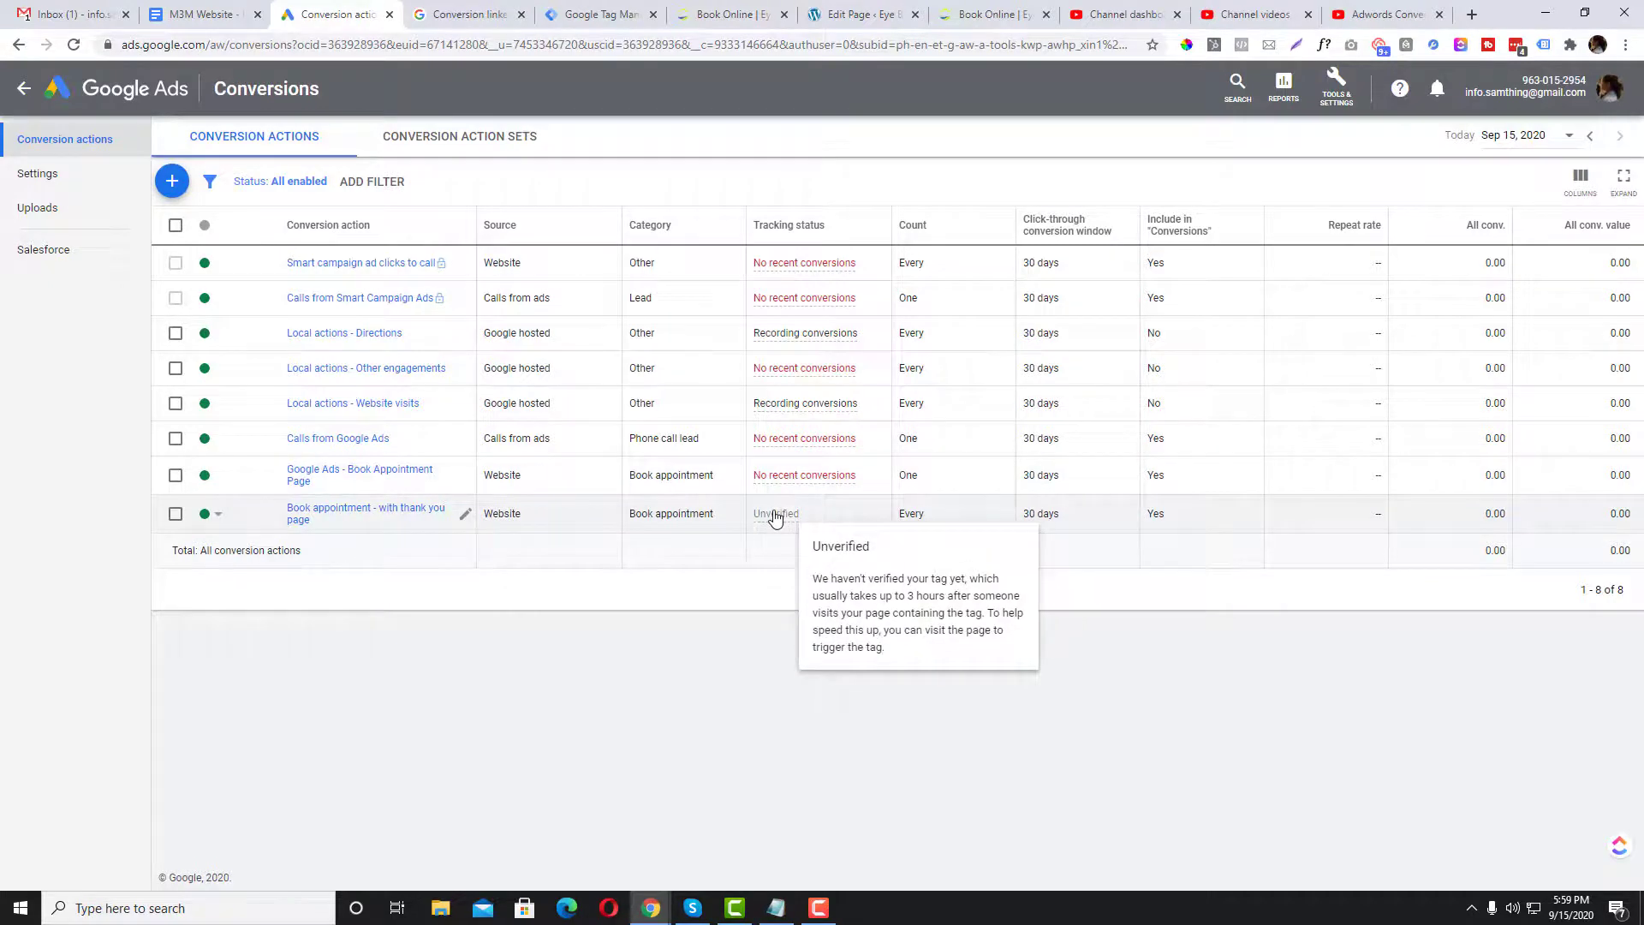